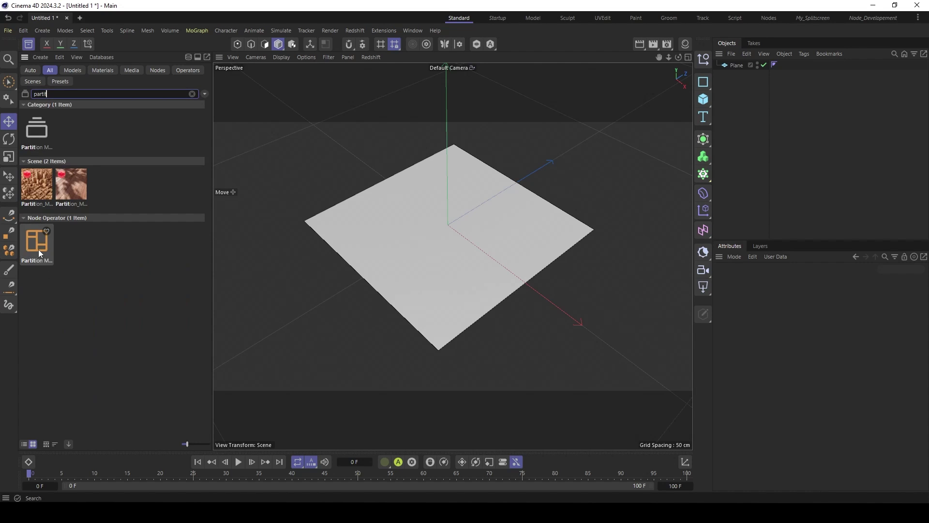
Step: Apply the Partition node operator from the asset library to the Plane object
drag(39, 248, 740, 66)
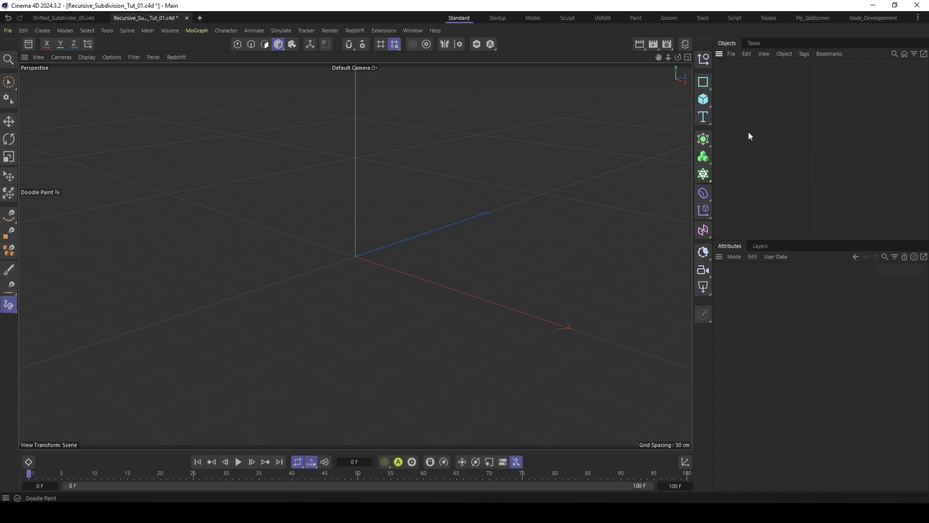
Step: Add a Nodes Mesh object to the empty scene and open its graph in the Node Editor
key(shift+c)
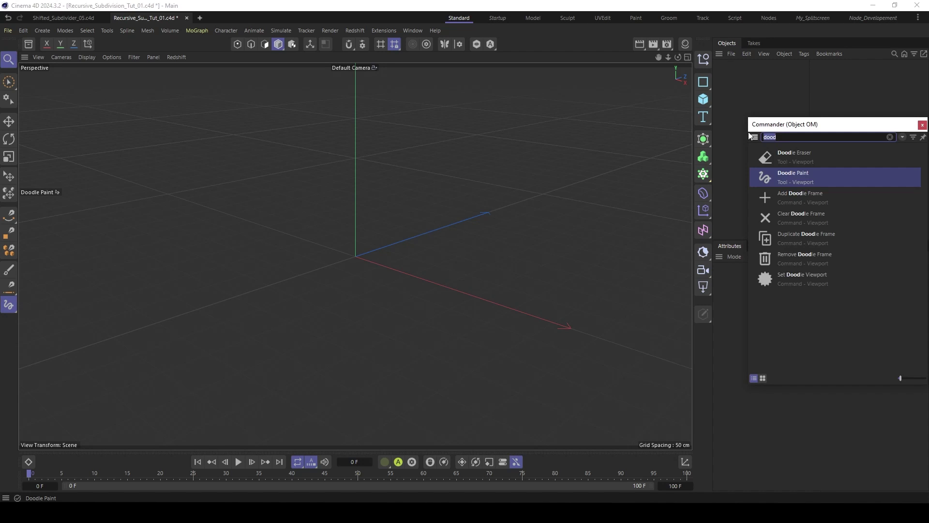
text(nodes)
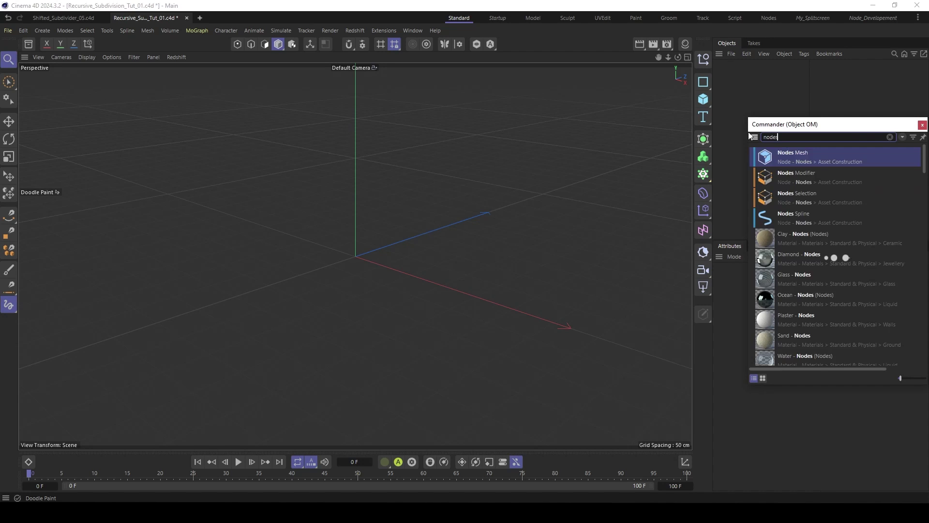
click(763, 157)
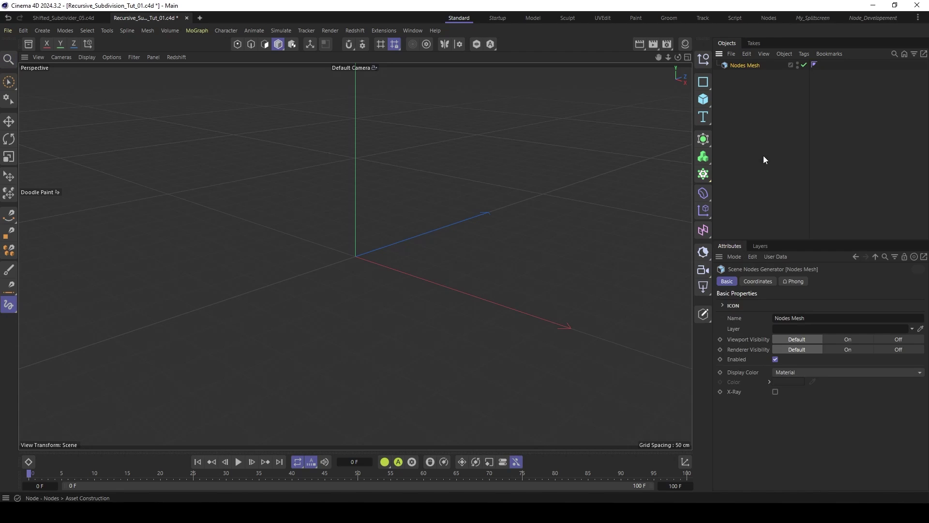
double_click(725, 64)
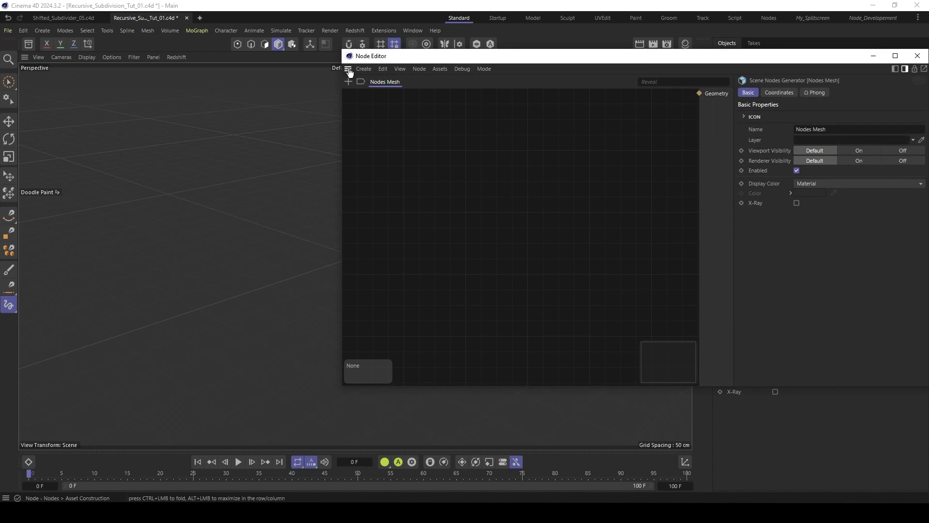
Step: Dock the Node Editor as the large main area beside a smaller viewport and hide its built-in attributes pane
drag(350, 73, 227, 332)
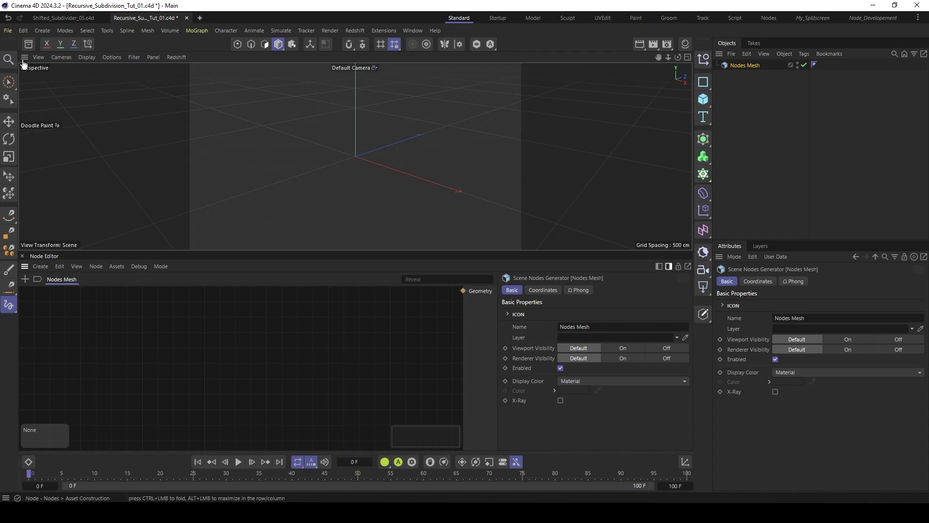
drag(24, 62, 617, 227)
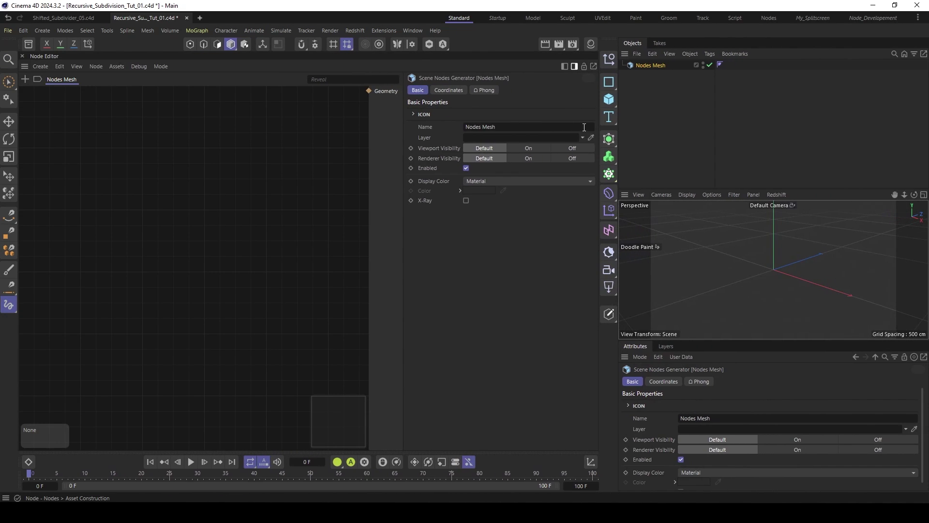
click(573, 66)
drag(676, 182, 677, 134)
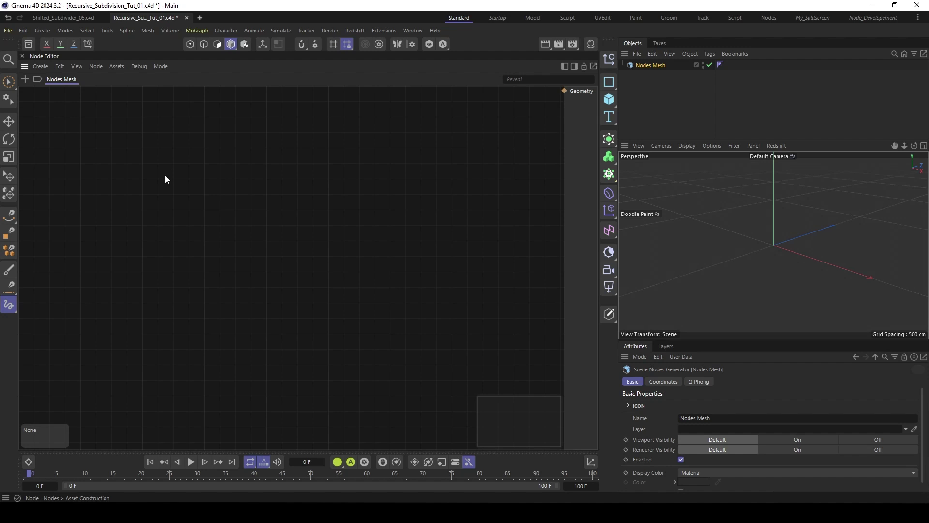
Step: Add a Plane node to the Nodes Mesh graph and connect its Geometry output to the graph's Geometry output
double_click(127, 187)
text(p)
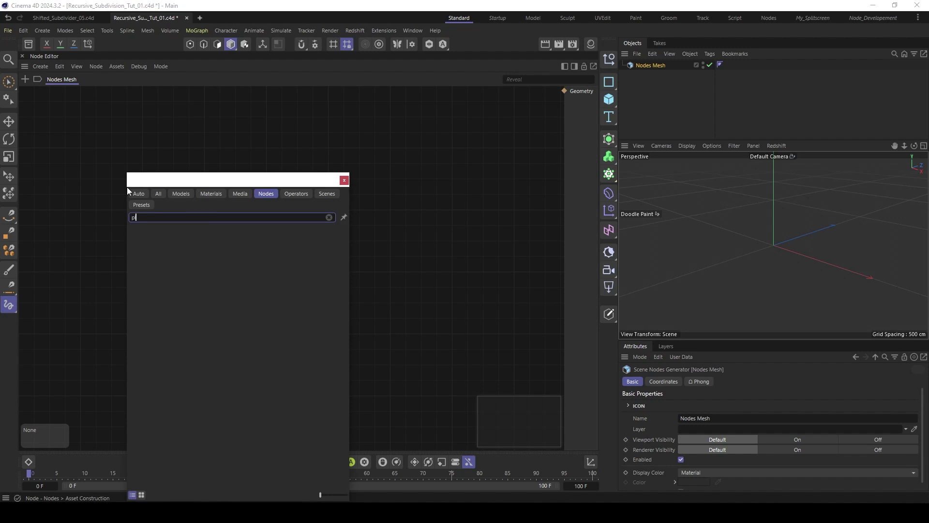
text(lane)
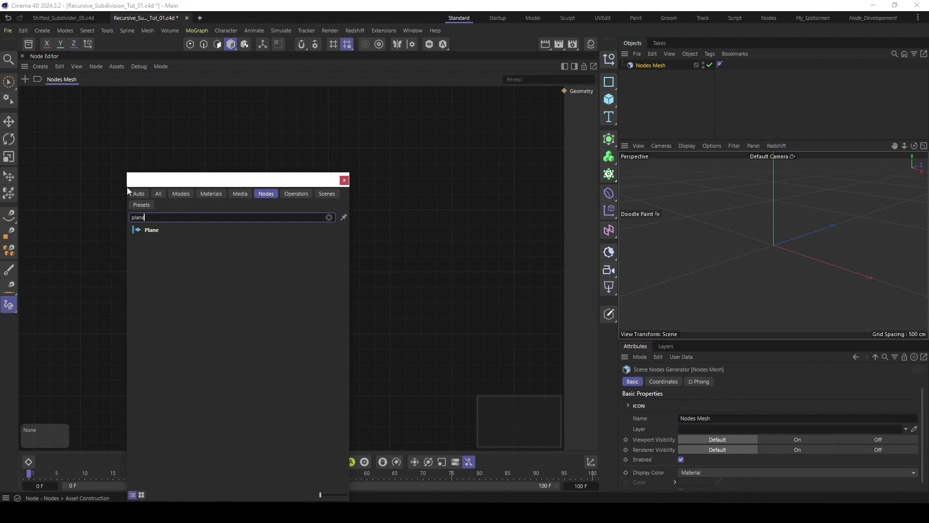
click(144, 230)
drag(158, 202, 565, 91)
drag(132, 189, 122, 208)
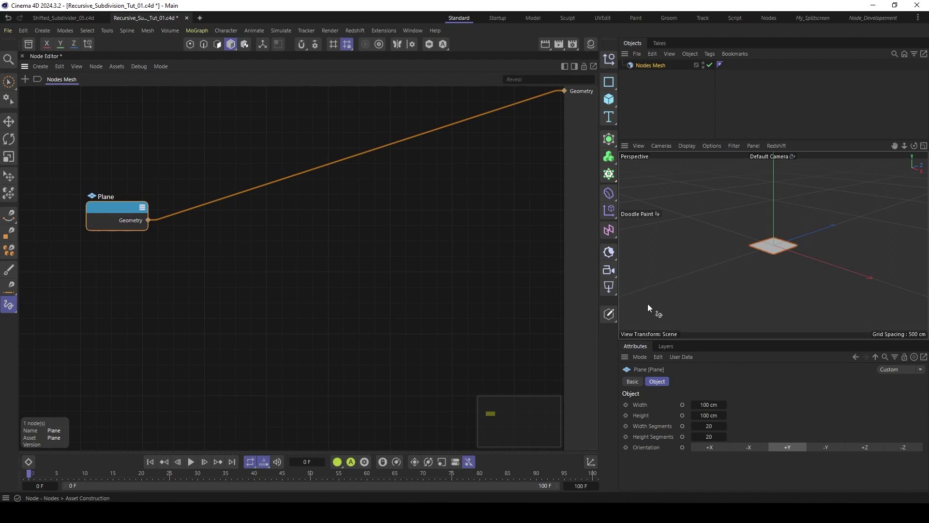
Step: Set the Plane node's width segments and height segments to 1, and frame the plane from above
double_click(709, 426)
text(1)
key(Tab)
text(1)
key(Return)
alt+drag(769, 244, 794, 285)
alt+right_drag(772, 241, 809, 232)
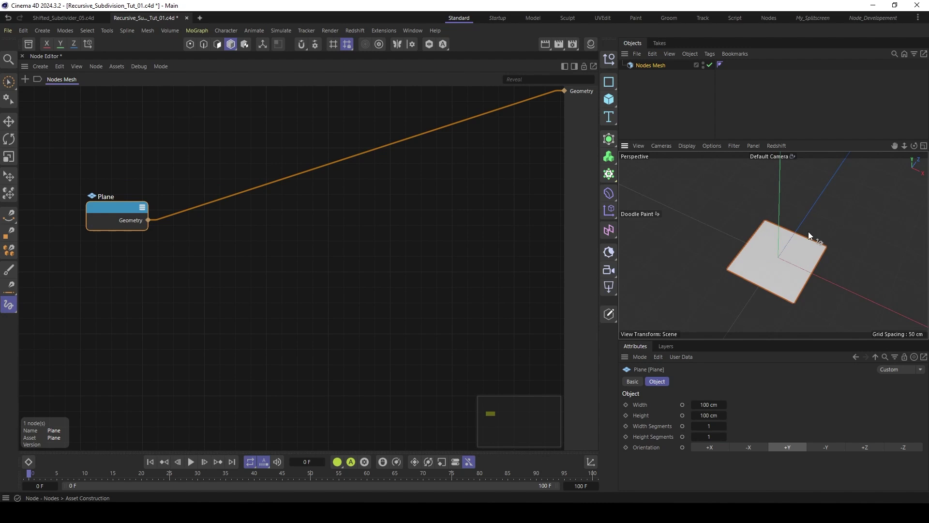
alt+right_drag(778, 267, 799, 263)
alt+drag(754, 261, 784, 290)
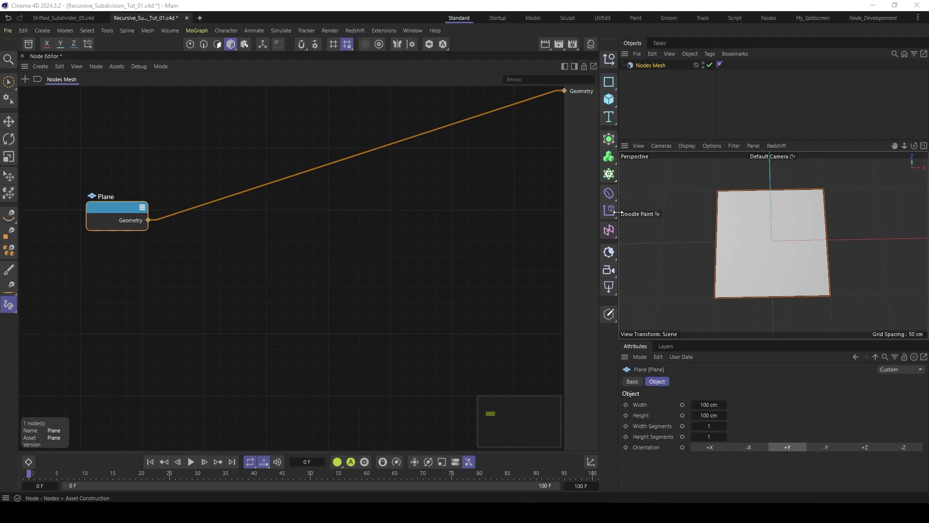
Step: Widen the viewport area, activate the Doodle Paint tool and set its paint color to red
drag(620, 207, 556, 179)
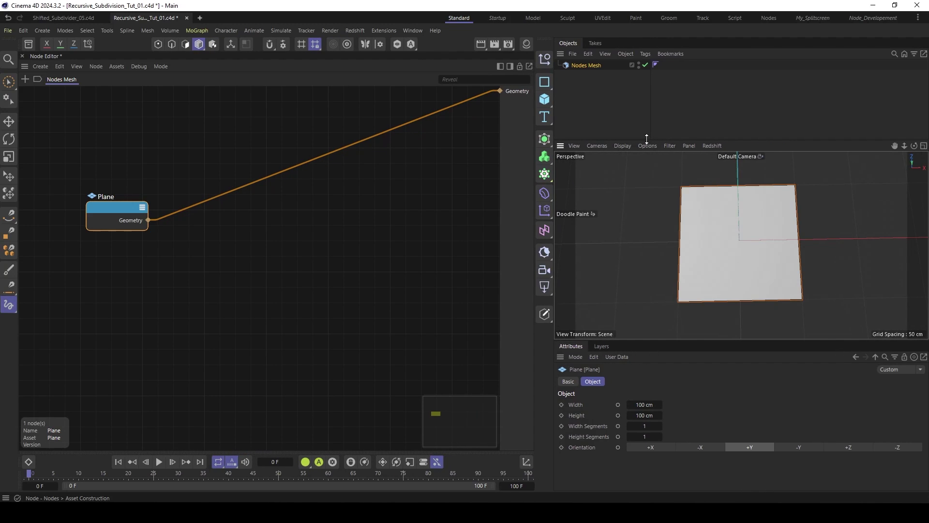
drag(646, 139, 645, 131)
key(shift+c)
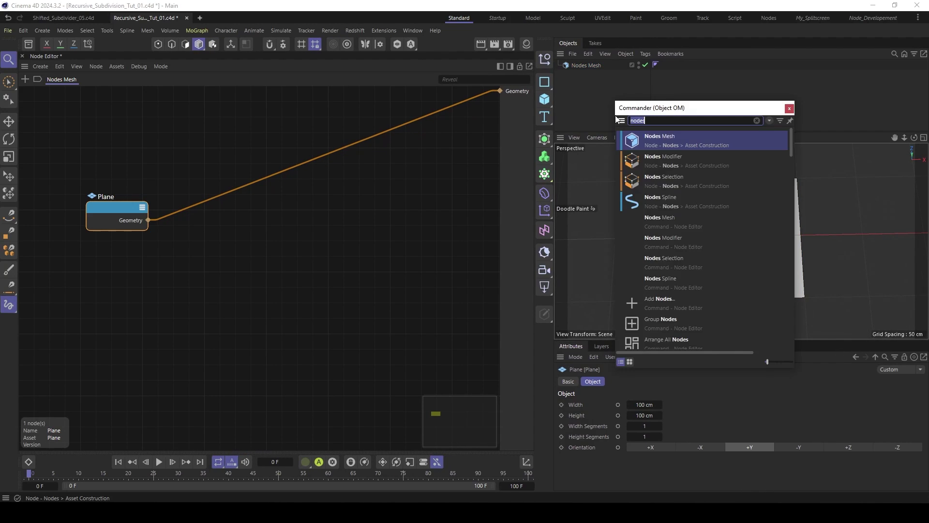
text(dood)
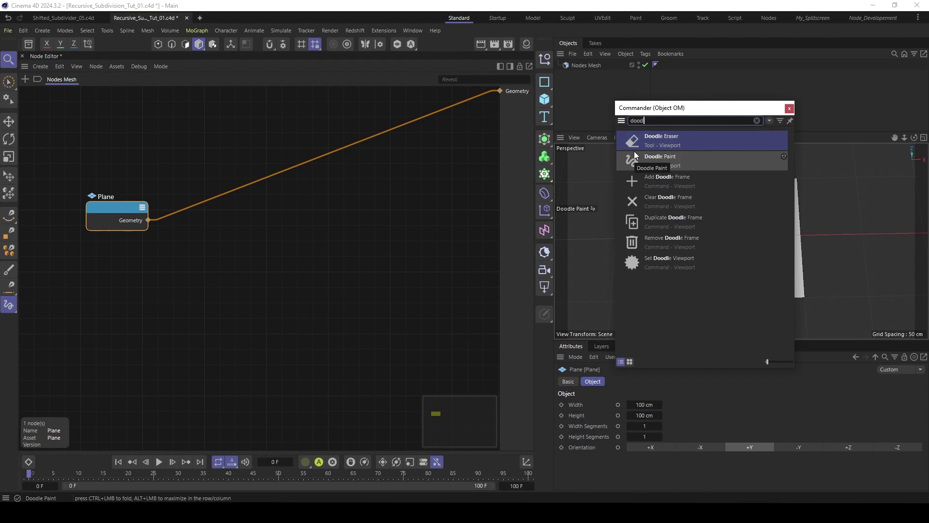
click(636, 156)
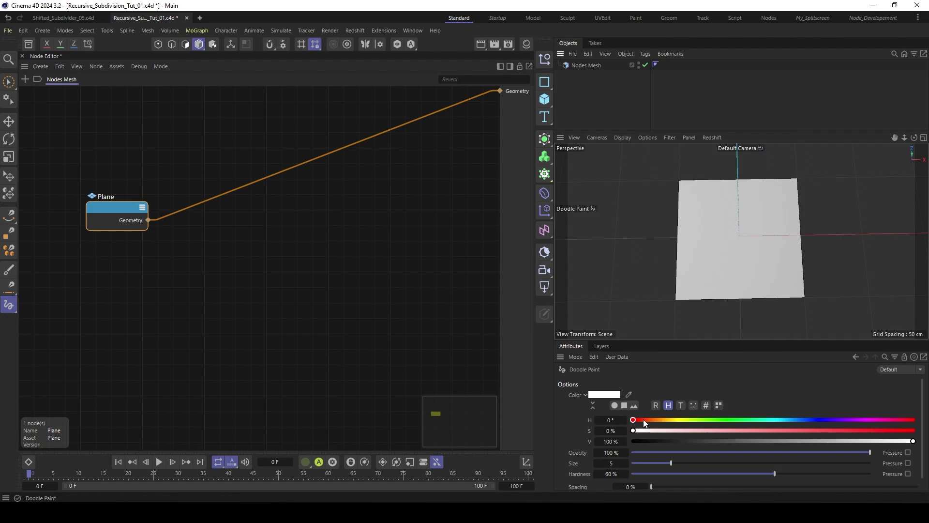
click(613, 394)
mouse_move(554, 440)
mouse_down()
mouse_move(543, 428)
mouse_move(553, 431)
mouse_up()
click(700, 391)
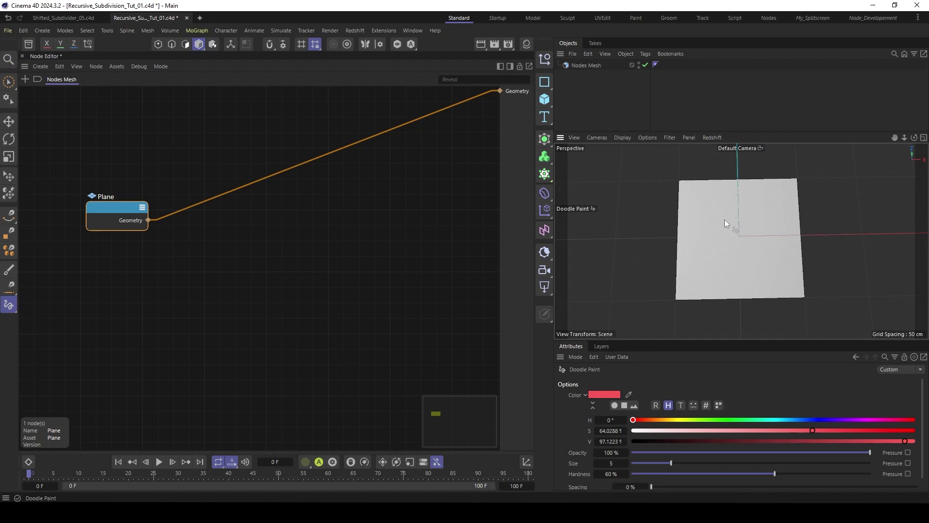
Step: Doodle in red over the plane: circled corners, arrows along the upper edge and a vertical split outlining two rectangles
alt+drag(724, 219, 724, 242)
alt+right_drag(750, 226, 769, 226)
alt+middle_drag(768, 226, 752, 231)
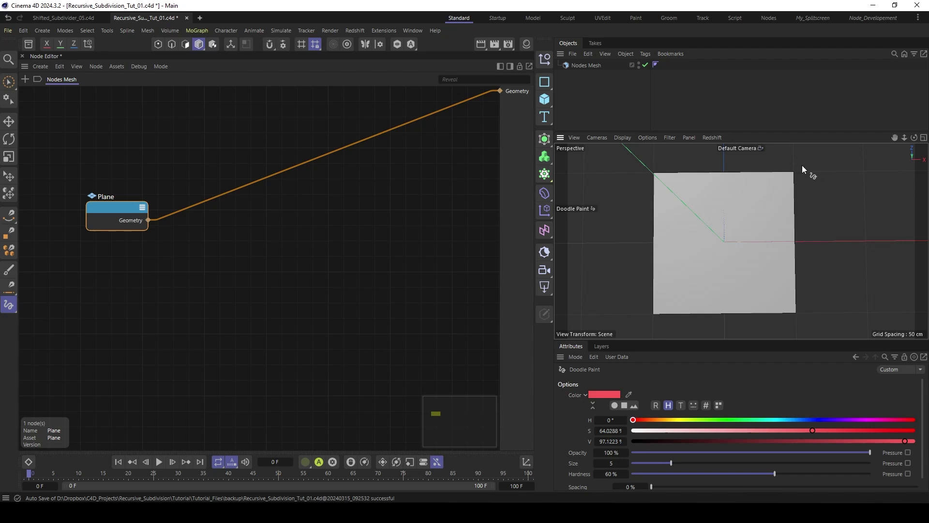
drag(793, 169, 793, 167)
drag(799, 310, 791, 303)
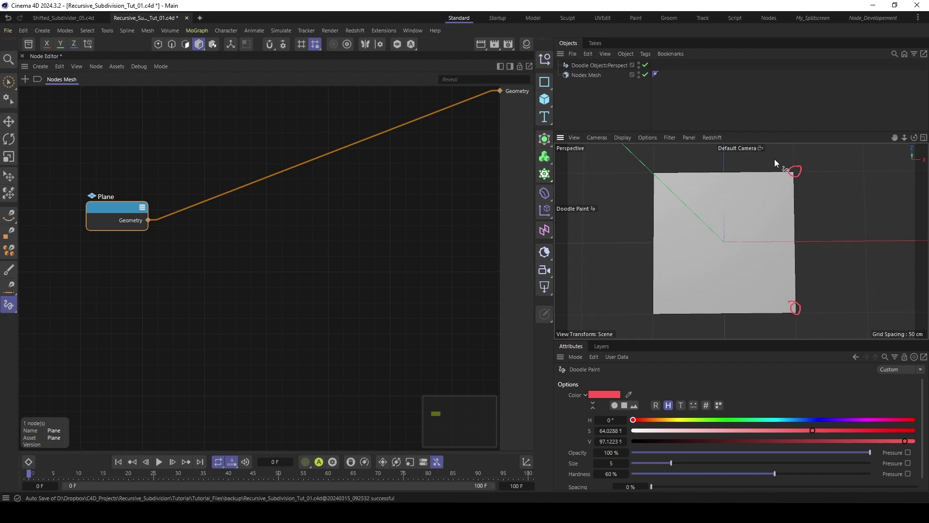
drag(783, 165, 710, 167)
drag(657, 244, 761, 244)
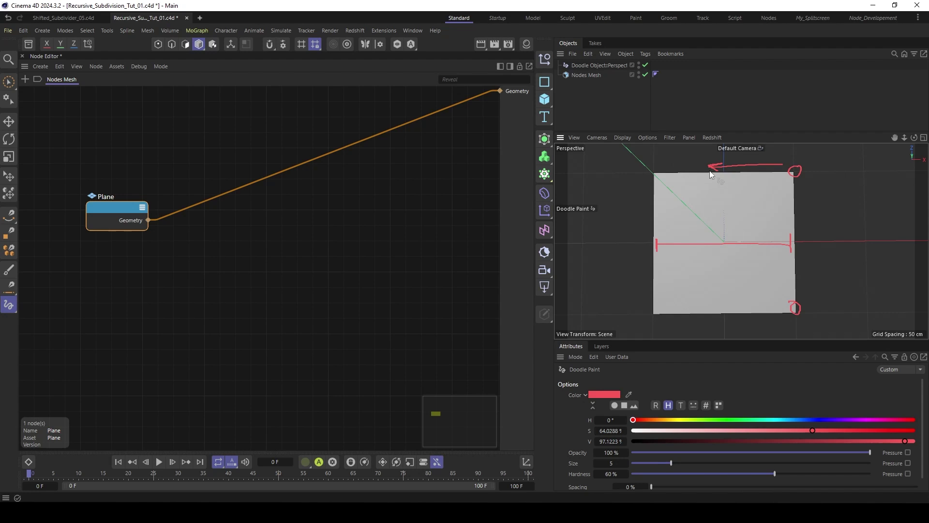
drag(710, 171, 711, 250)
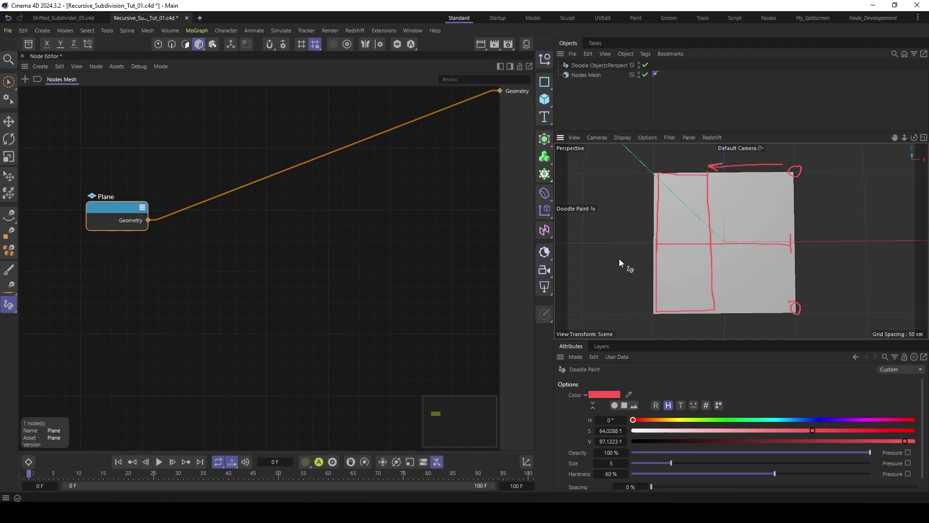
drag(653, 168, 654, 172)
drag(659, 169, 709, 166)
drag(791, 174, 792, 310)
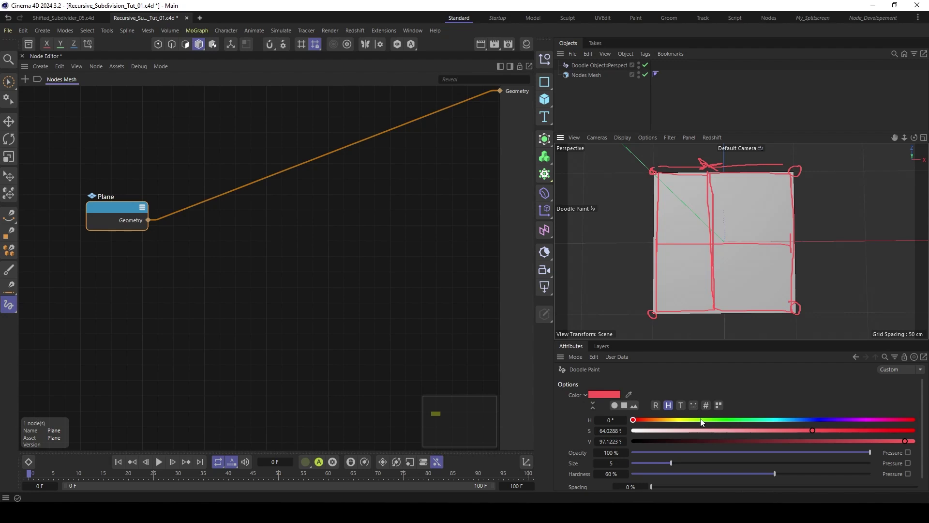
Step: Doodle a horizontal split of the narrower rectangle in green (hue 107°) and a vertical split of the wider one in blue (hue 214°)
drag(701, 422, 717, 422)
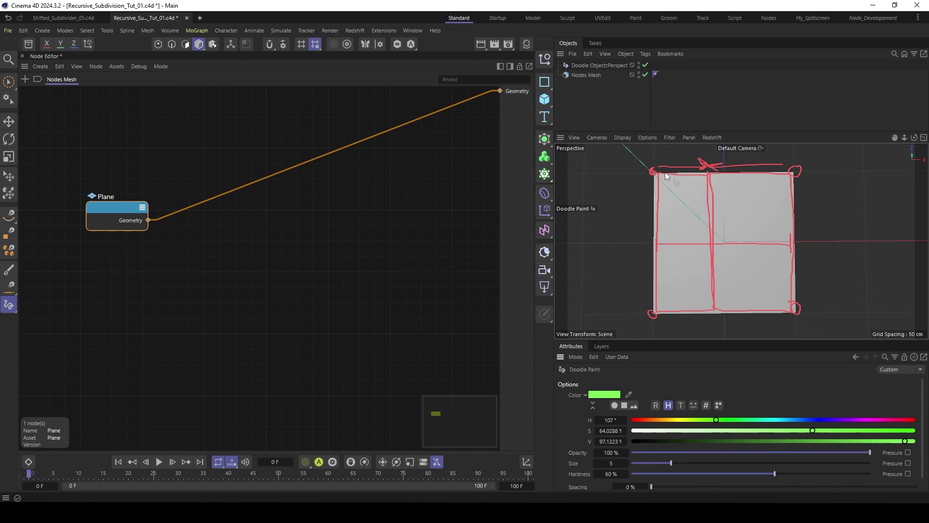
drag(709, 178, 709, 240)
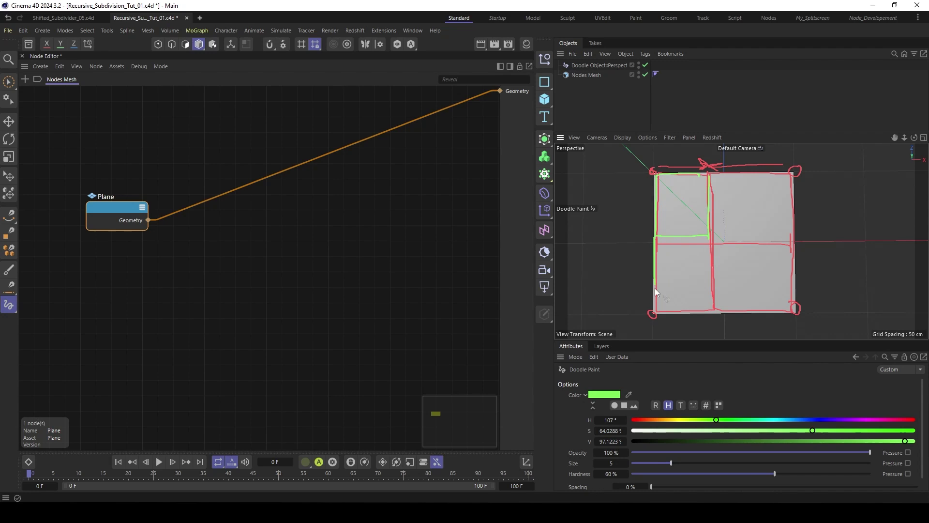
drag(655, 311, 700, 309)
click(799, 419)
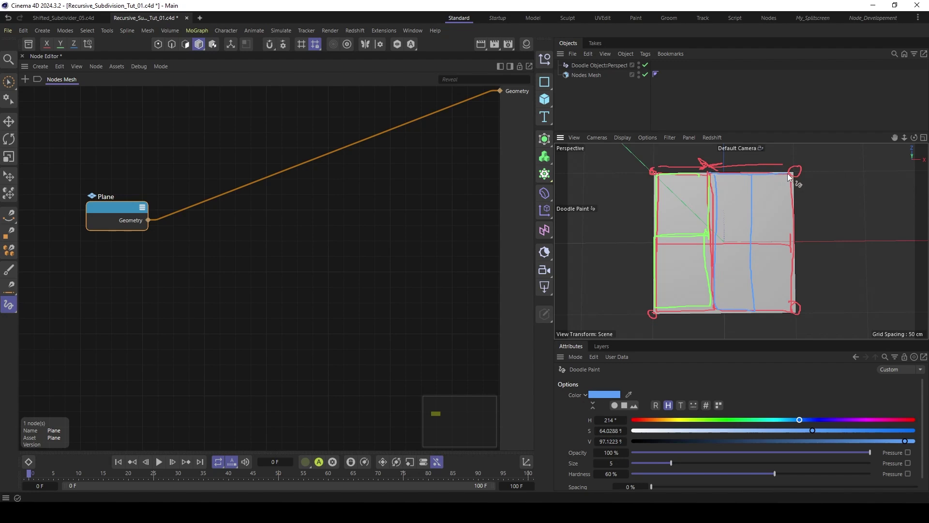
drag(793, 285, 775, 306)
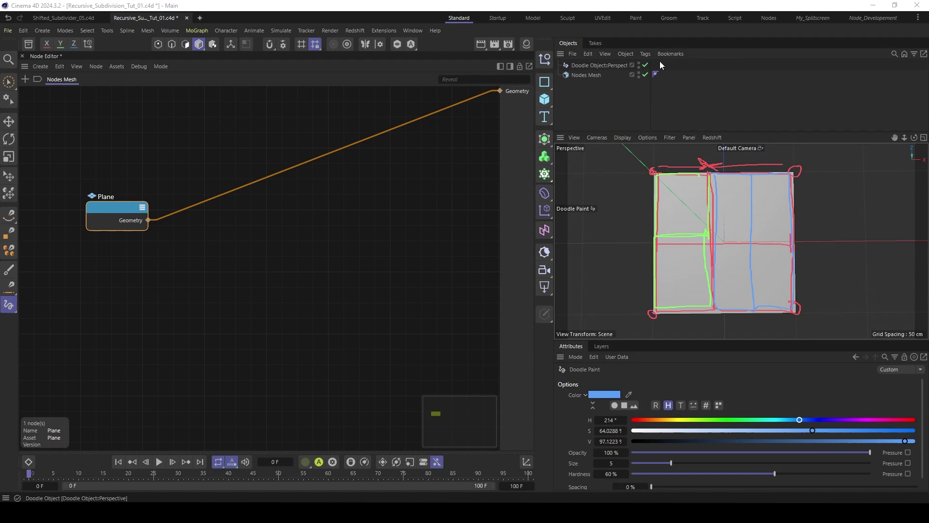
Step: Disable the Doodle Object to hide the strokes and frame the plane closer in the viewport
click(645, 64)
scroll(702, 225, up, 3)
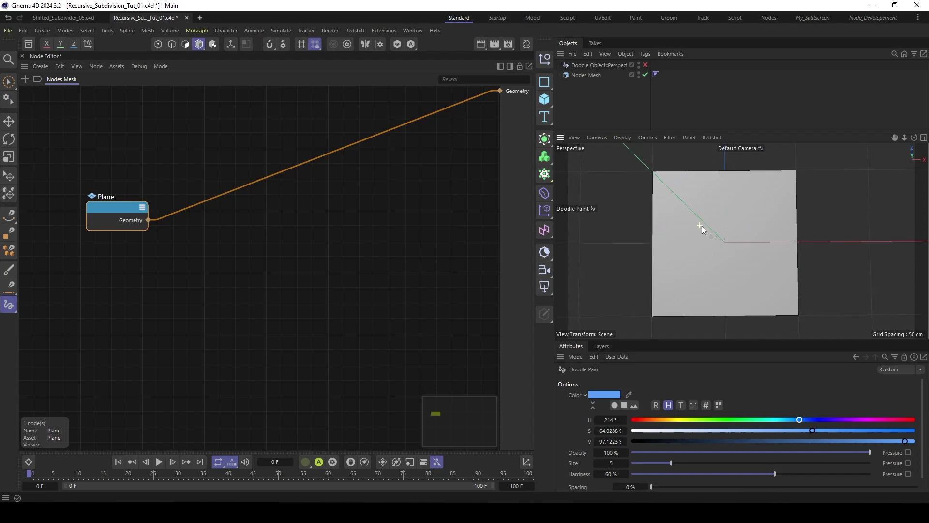
alt+middle_drag(704, 253, 703, 252)
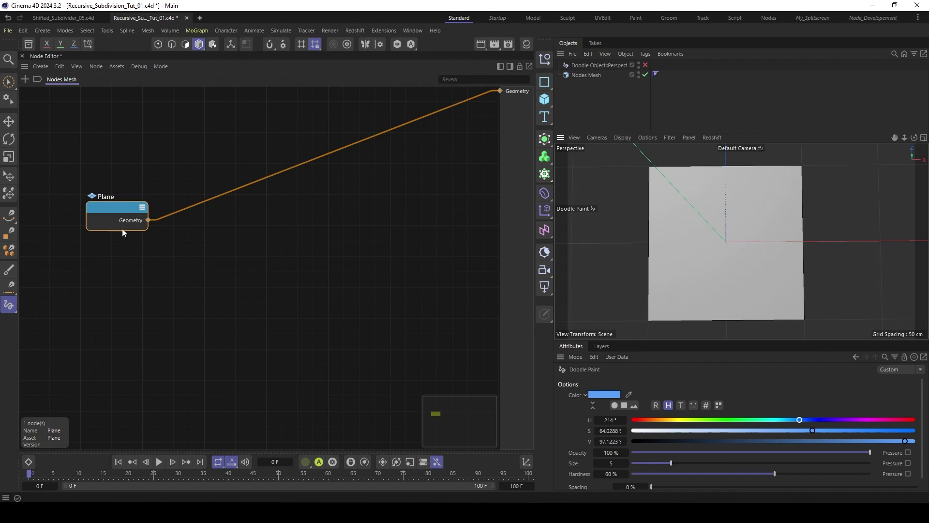
Step: Add a Select Bounding Box node to the graph and connect the Plane node's Geometry to its input
drag(128, 215, 106, 210)
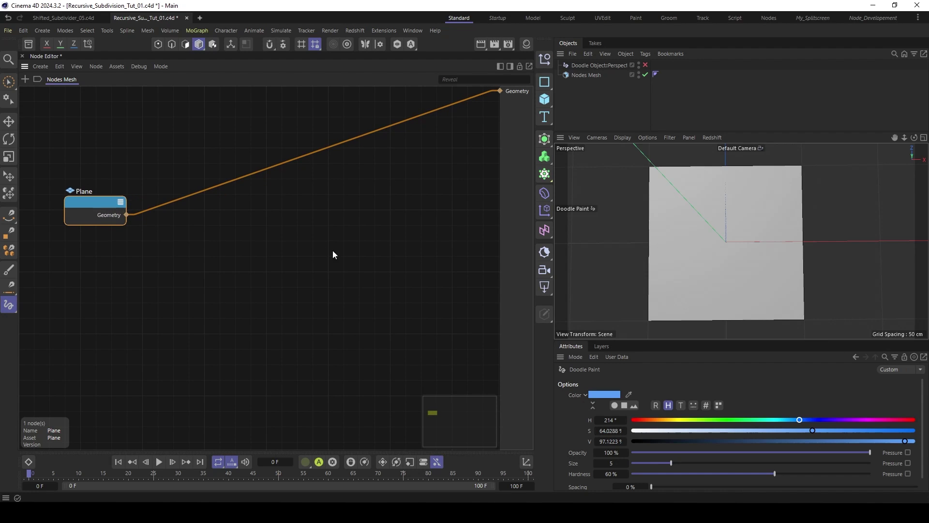
double_click(251, 245)
text(bound)
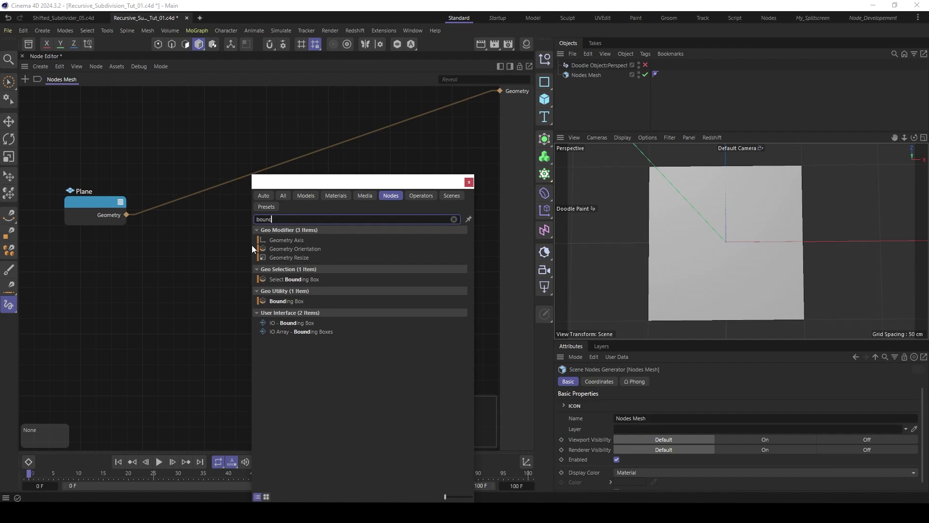
double_click(293, 280)
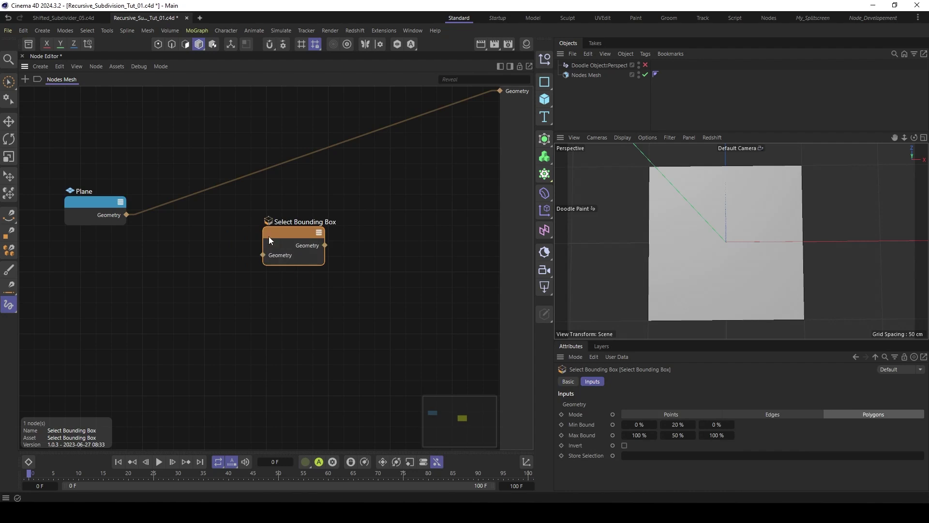
drag(125, 215, 275, 237)
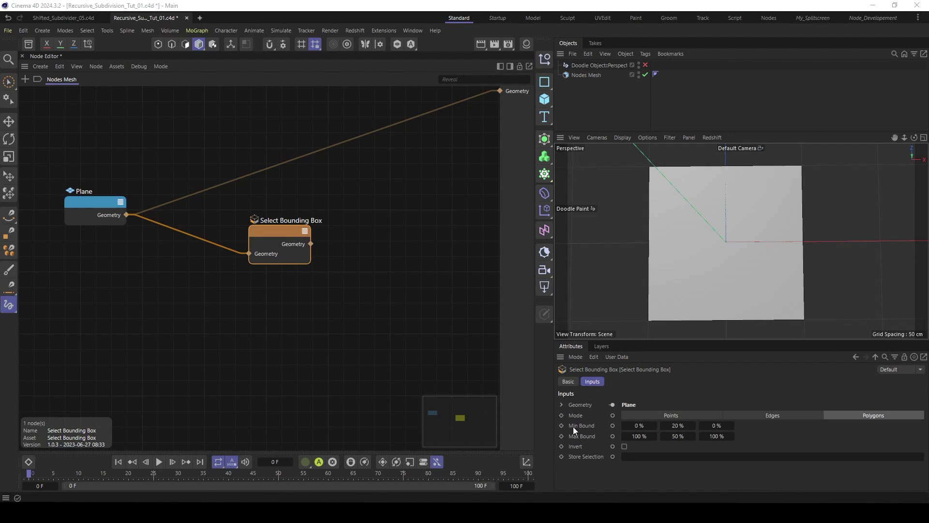
Step: Set the Select Bounding Box node's Min Bound to 50%, 0%, 0% and its Max Bound to 100% on all axes
drag(640, 341, 639, 322)
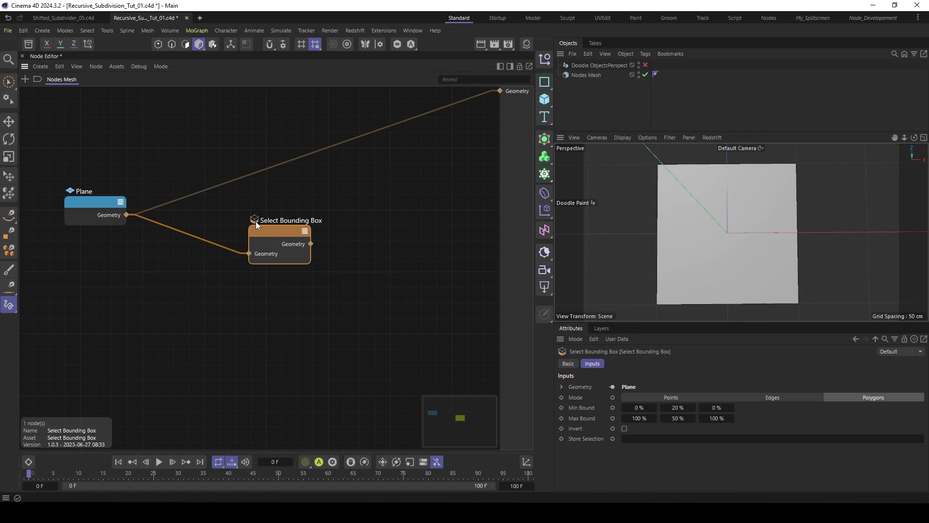
click(678, 407)
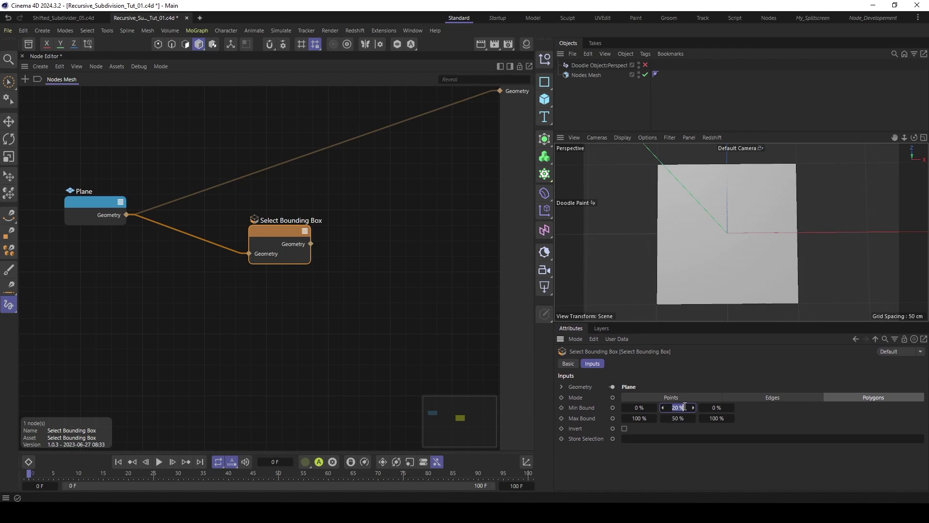
text(0)
click(678, 418)
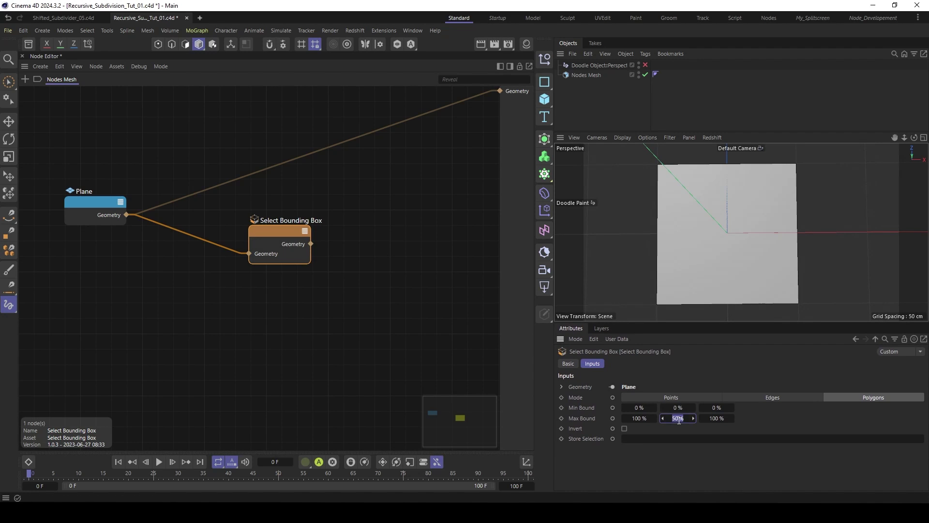
text(100)
key(Return)
click(638, 408)
text(50)
key(Return)
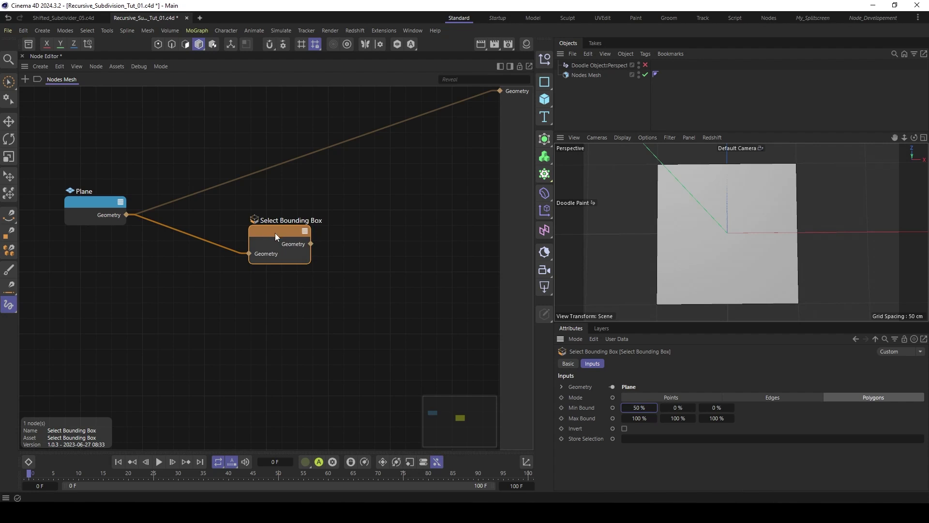
Step: Add a Transform Geometry node after Select Bounding Box and connect its Geometry output to the graph's Geometry output
drag(275, 233, 248, 227)
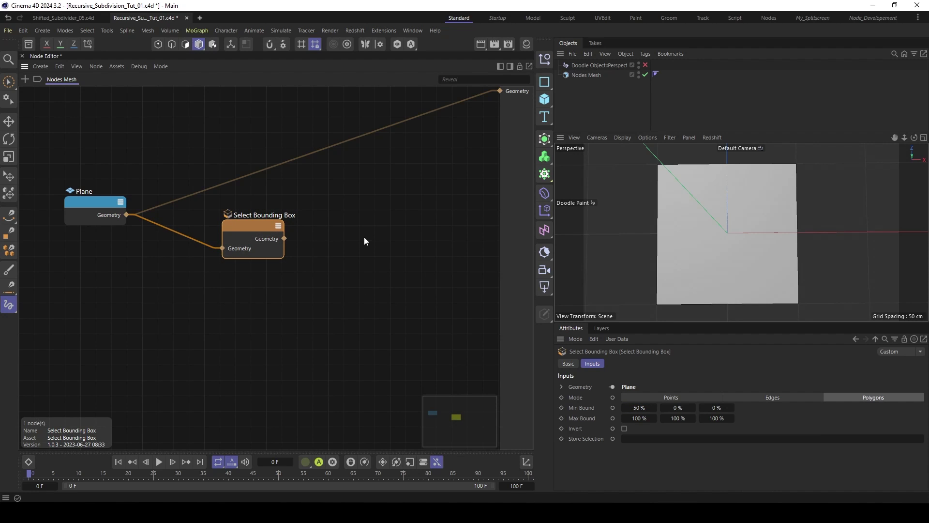
double_click(332, 228)
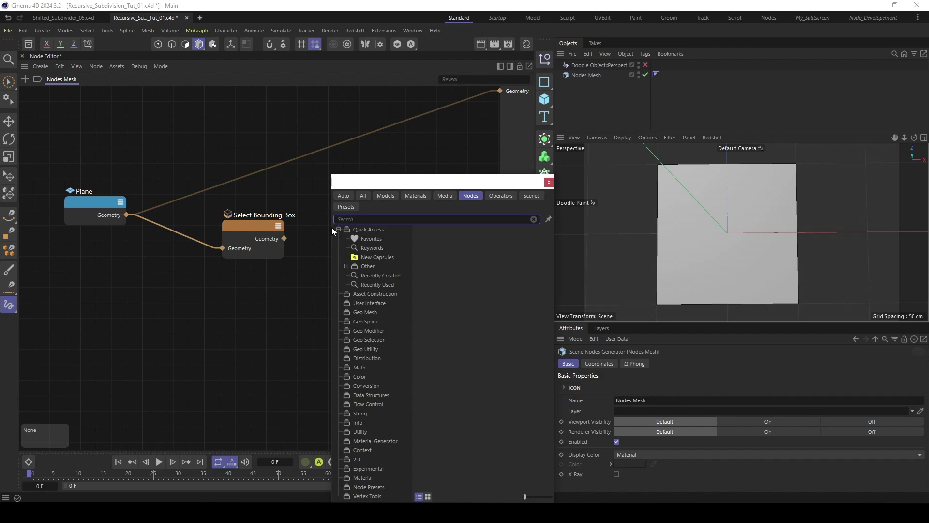
text(tr)
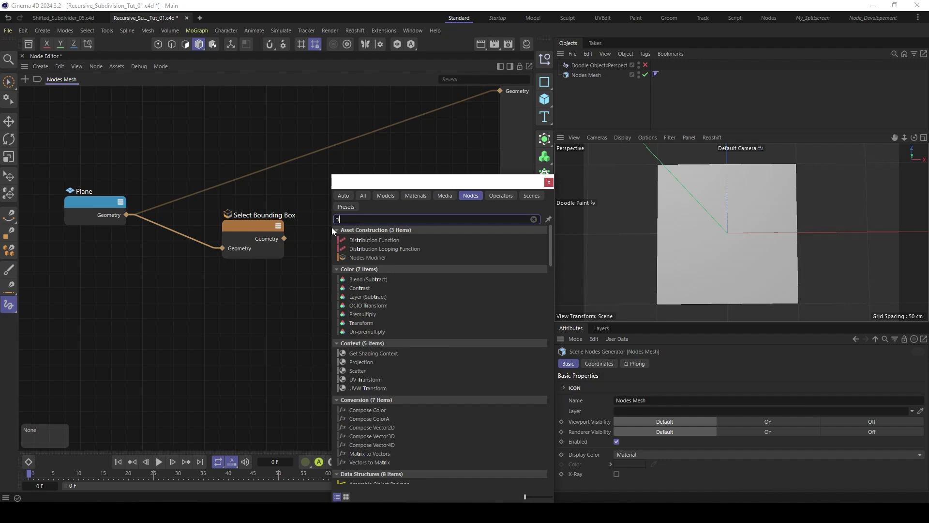
text(a)
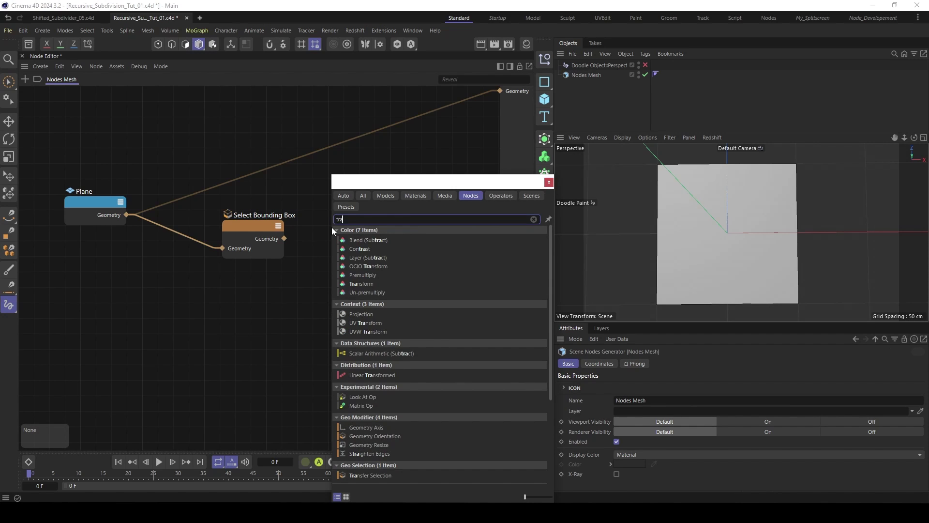
text(ns)
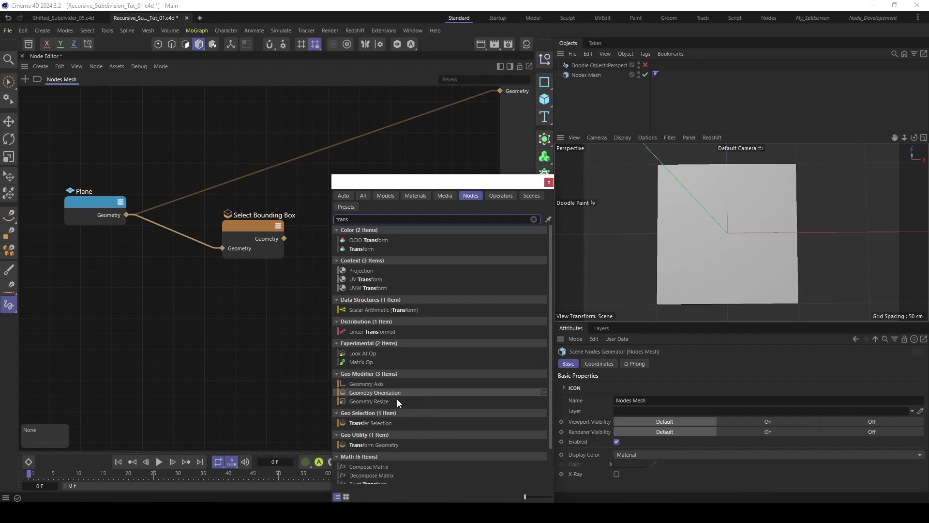
click(385, 444)
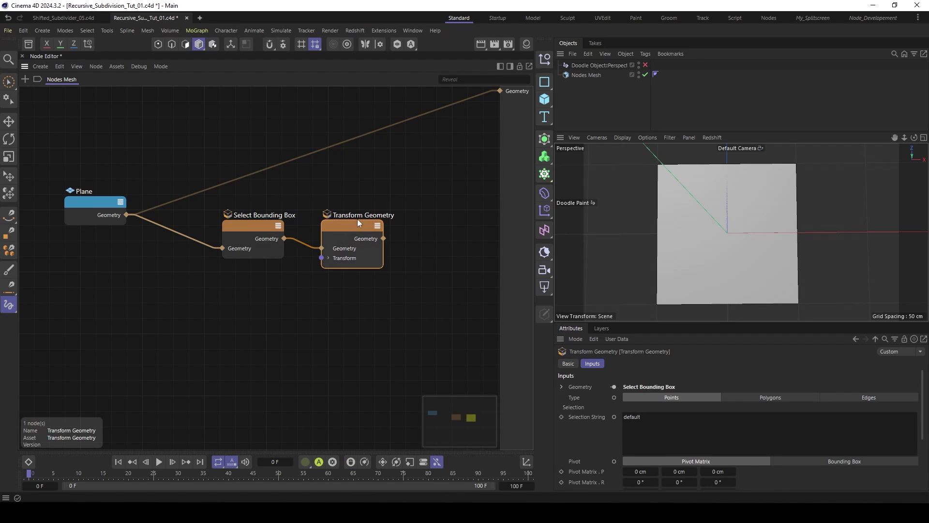
drag(357, 223, 500, 91)
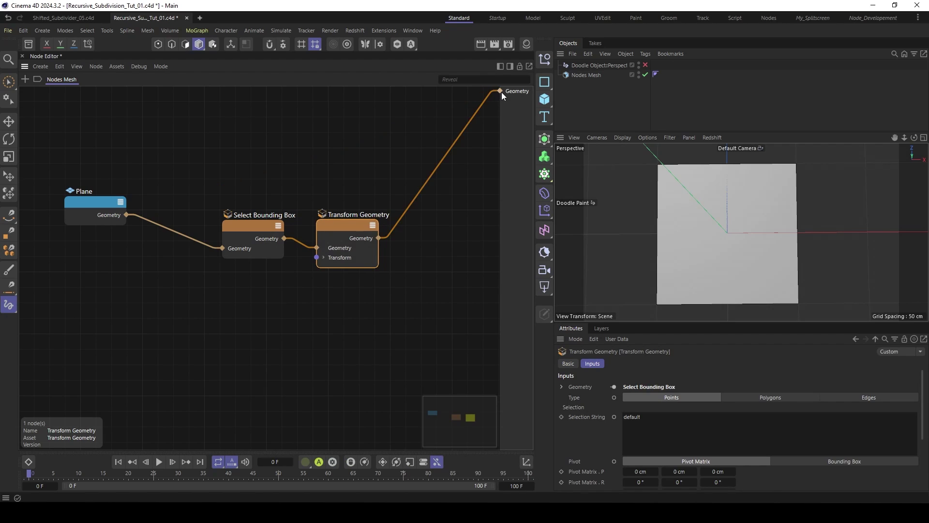
drag(326, 232, 323, 225)
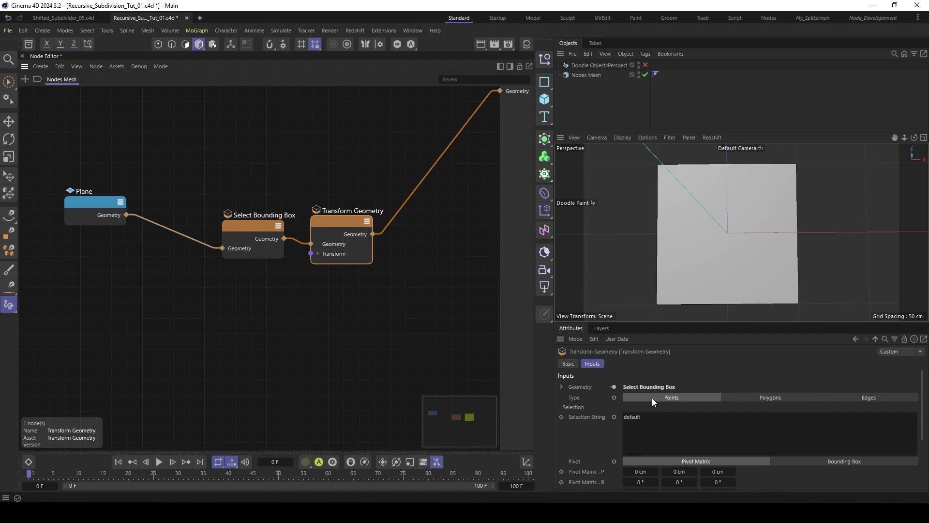
Step: Switch the Select Bounding Box mode to Points and set the Transform Geometry node's X position to -32 cm
click(255, 228)
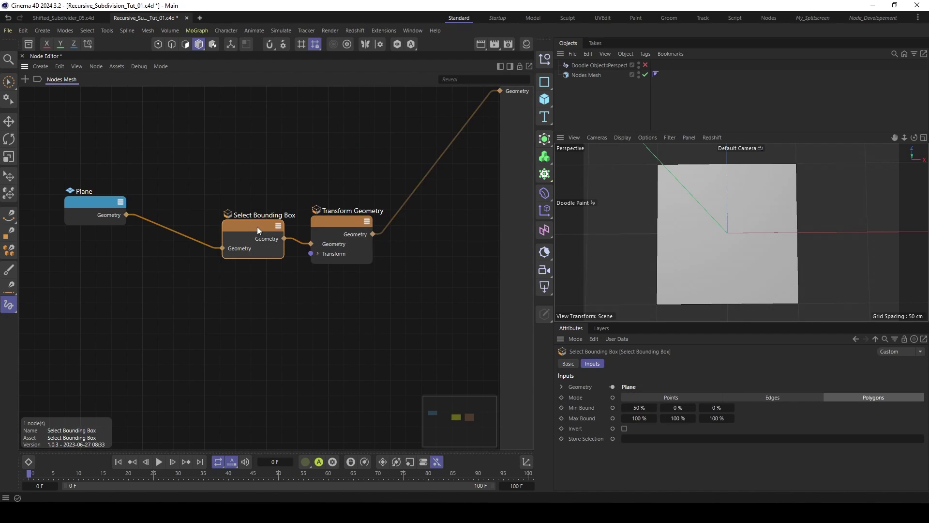
click(654, 397)
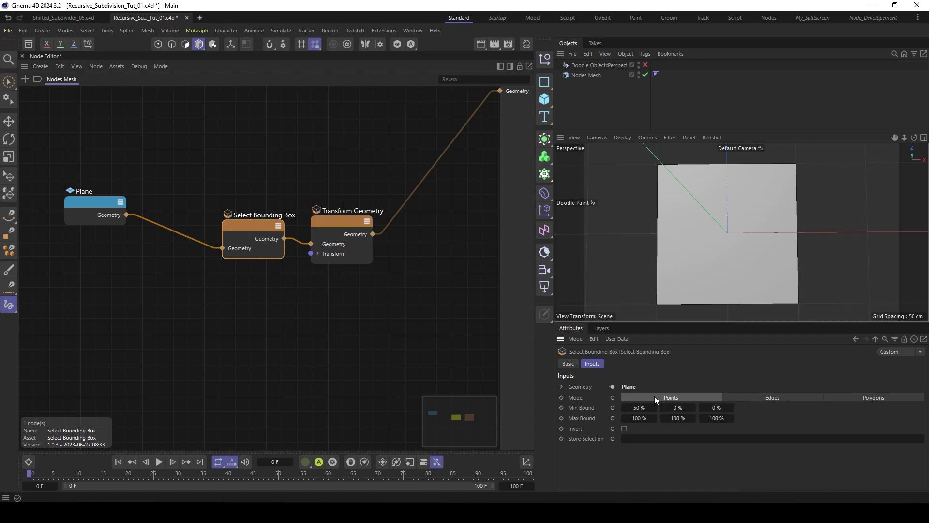
click(339, 222)
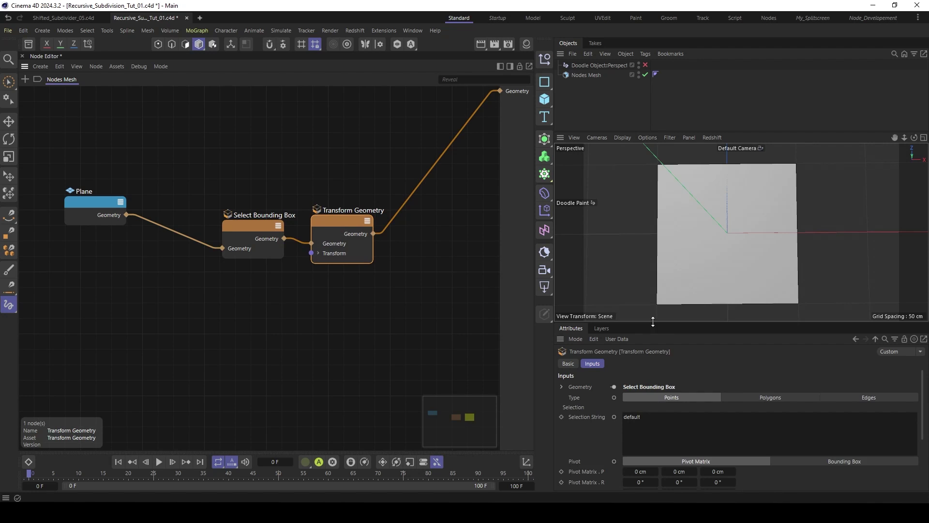
drag(652, 321, 652, 248)
scroll(591, 439, down, 1)
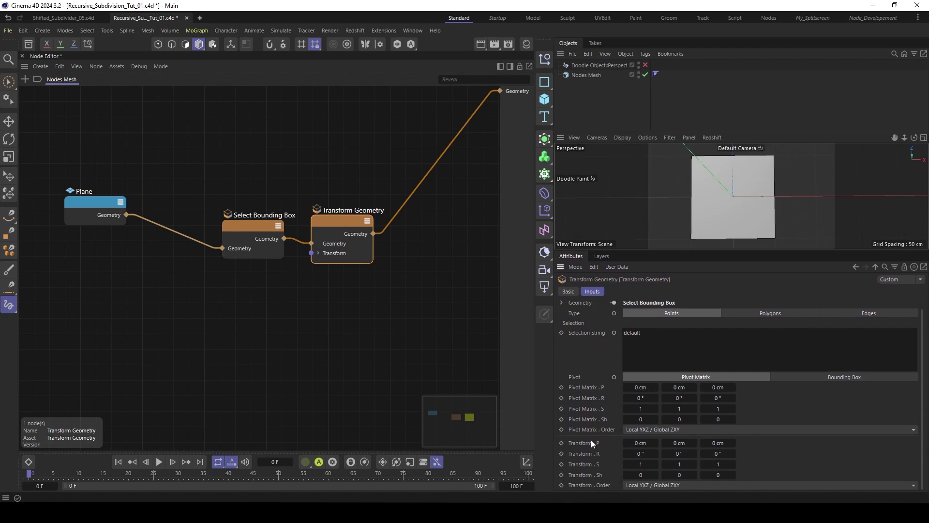
mouse_move(640, 443)
mouse_down()
mouse_move(606, 442)
mouse_move(642, 445)
mouse_up()
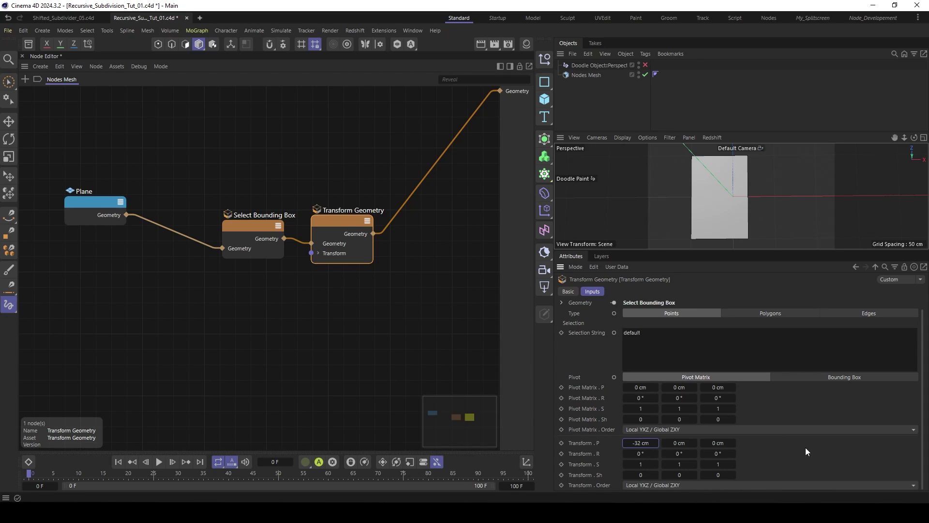
Step: Move the two nodes higher in the graph and rename Select Bounding Box as "Selct X+"
drag(257, 228, 258, 201)
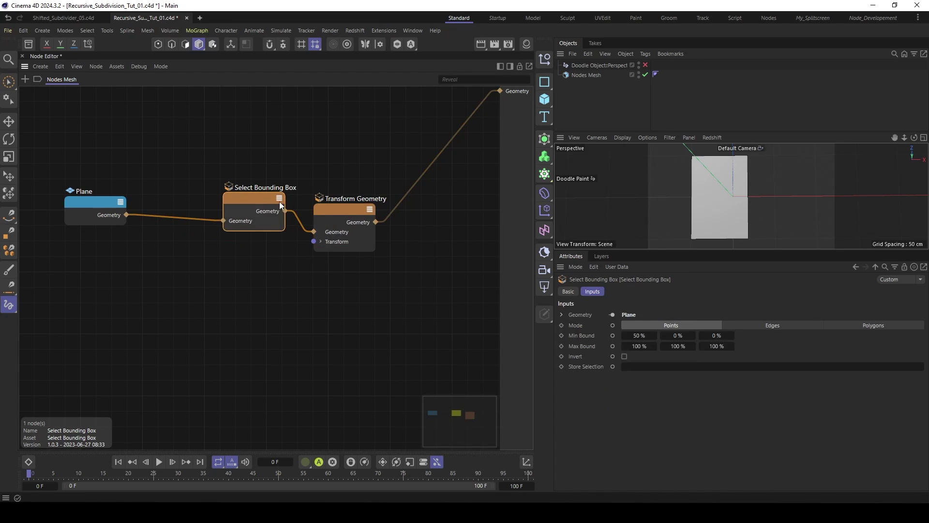
drag(346, 221, 360, 185)
drag(250, 195, 254, 187)
double_click(270, 179)
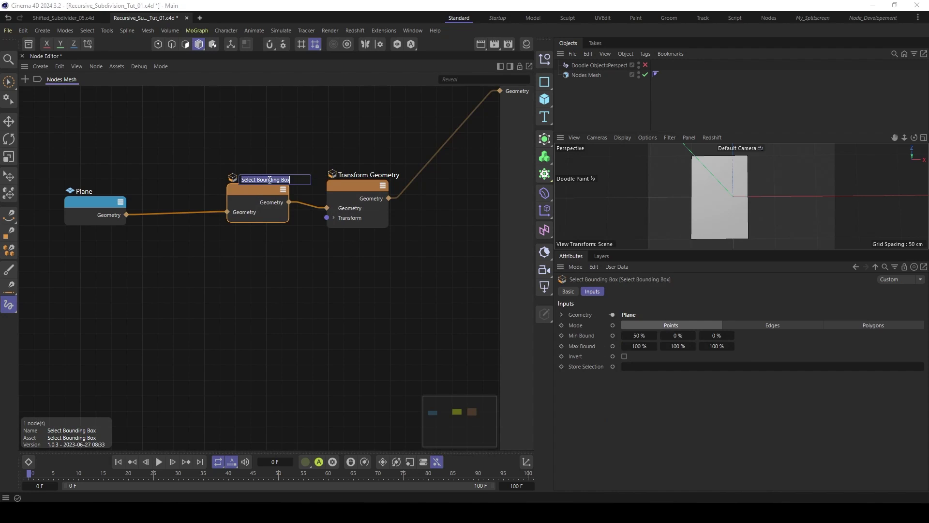
text(Selct X+)
key(Return)
Step: Duplicate the Selct X+ node below the original and rename the copy "Selct X-"
ctrl+drag(260, 187, 245, 268)
double_click(257, 256)
click(267, 257)
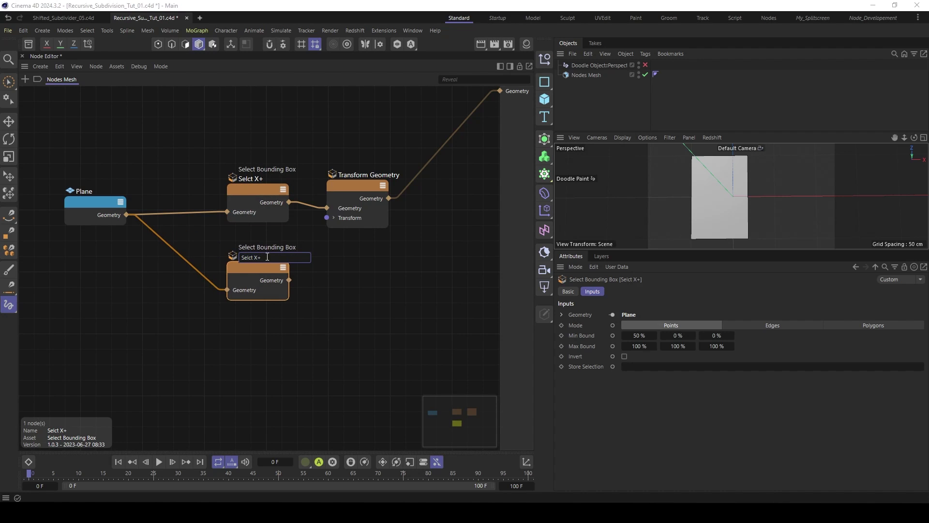
key(BackSpace)
text(-)
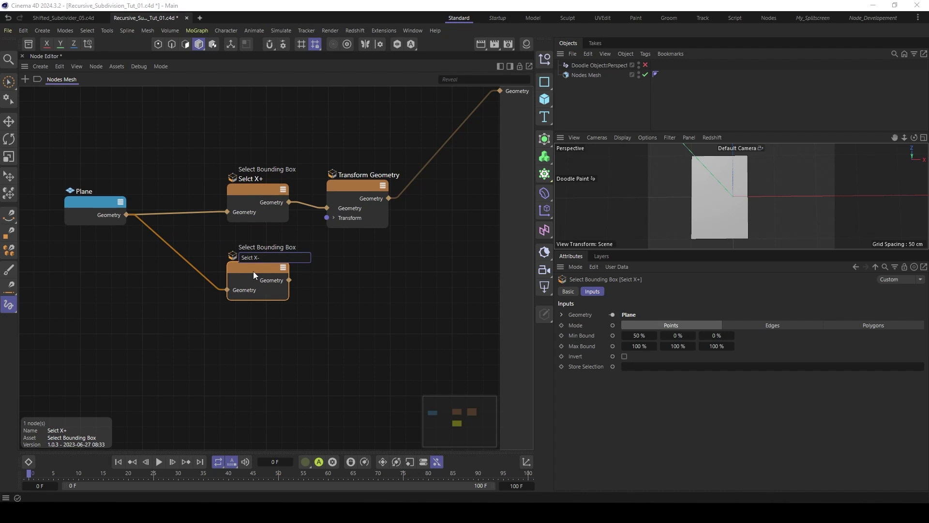
key(Return)
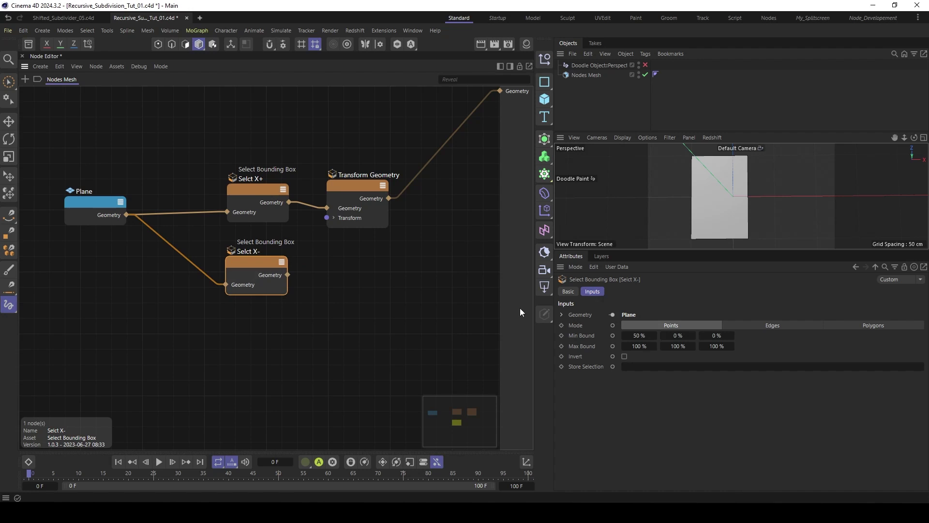
Step: Set the Selct X- node's X Min Bound to 0% and X Max Bound to 50%
click(638, 335)
text(0)
click(639, 345)
key(BackSpace)
text(50)
key(Return)
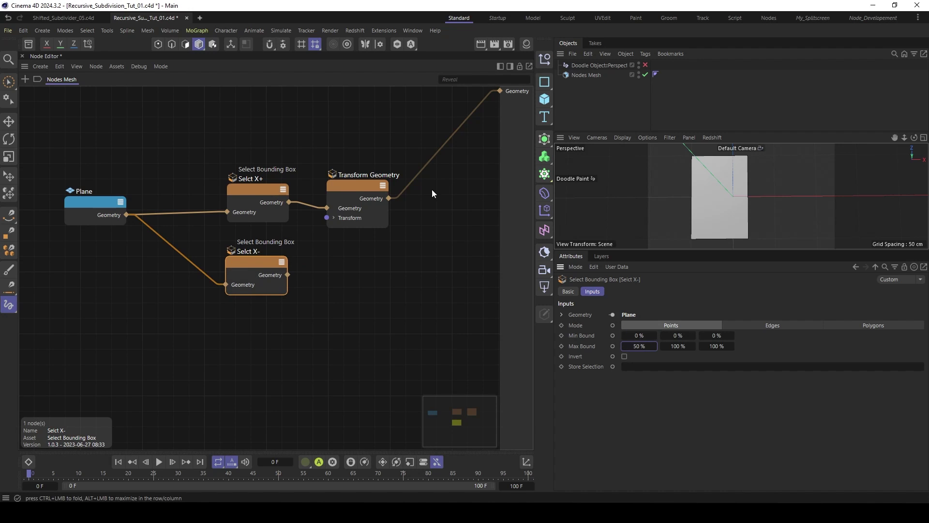
Step: Wire a copy of the Transform Geometry node between Selct X- and the graph's Geometry output, with an X position of 25 cm
drag(353, 183, 356, 268)
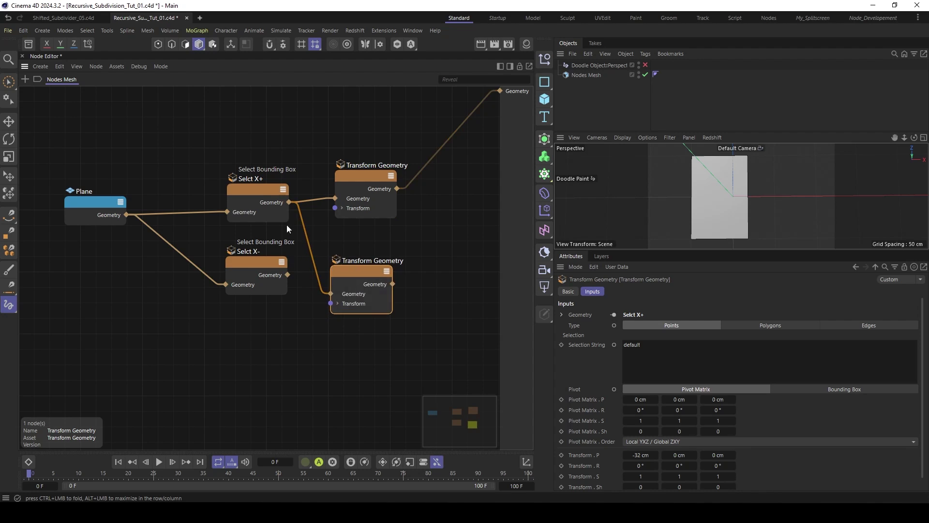
drag(297, 205, 292, 277)
drag(390, 284, 501, 91)
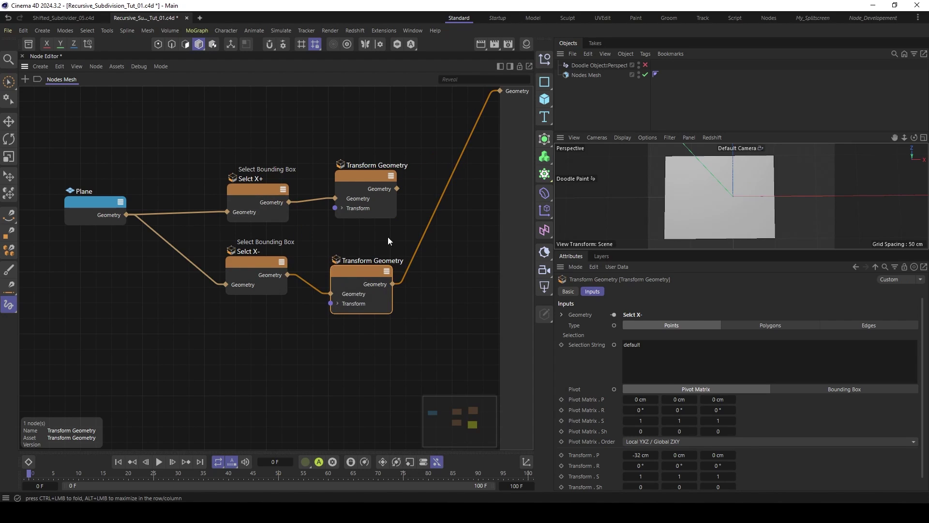
drag(640, 455, 667, 454)
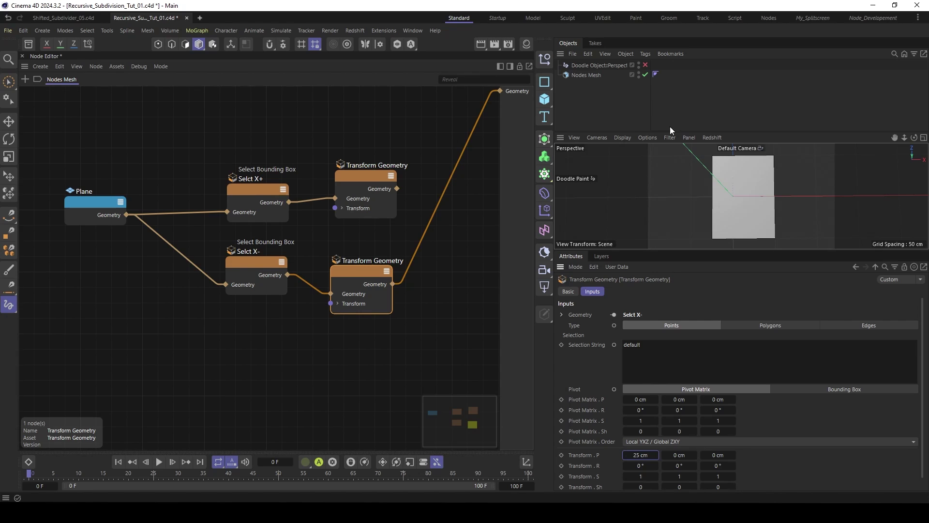
Step: Duplicate both Select Bounding Box nodes together with their Transform Geometry nodes below the originals
middle_drag(286, 149, 296, 90)
scroll(310, 141, down, 2)
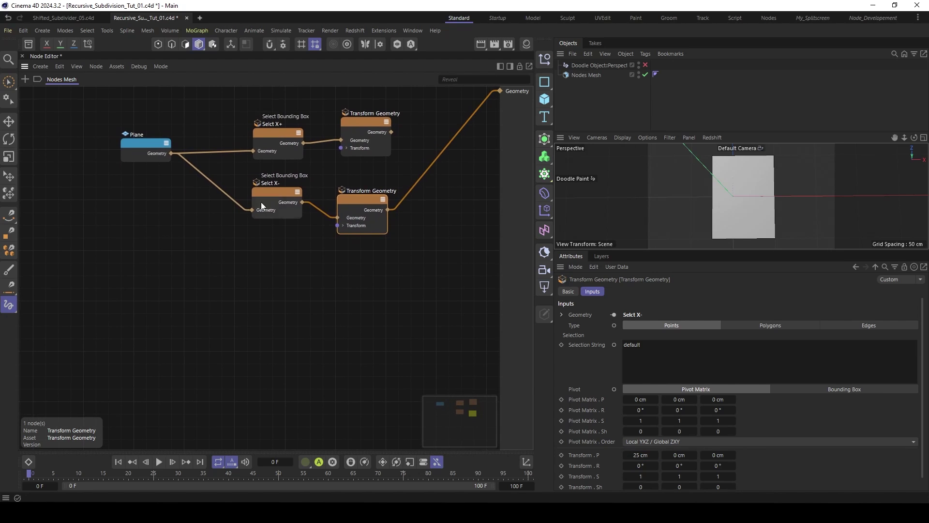
drag(249, 177, 399, 240)
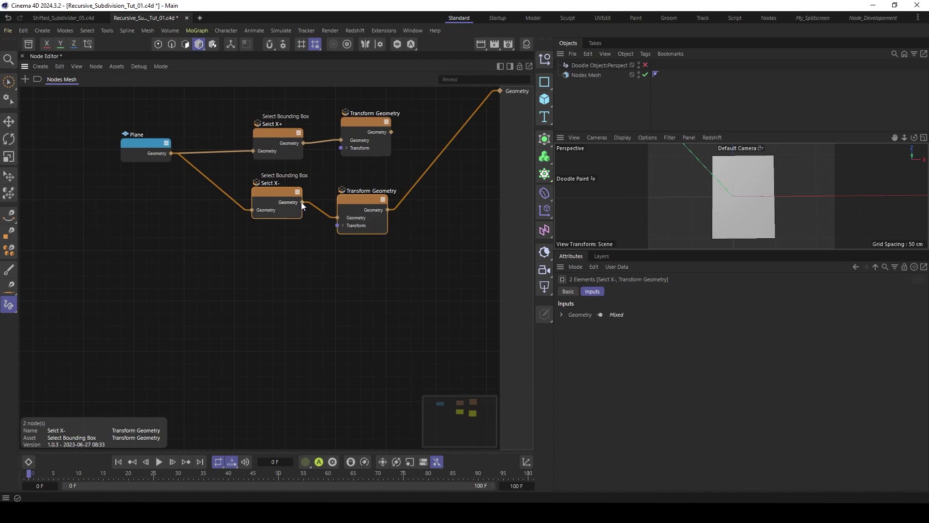
drag(256, 104, 395, 245)
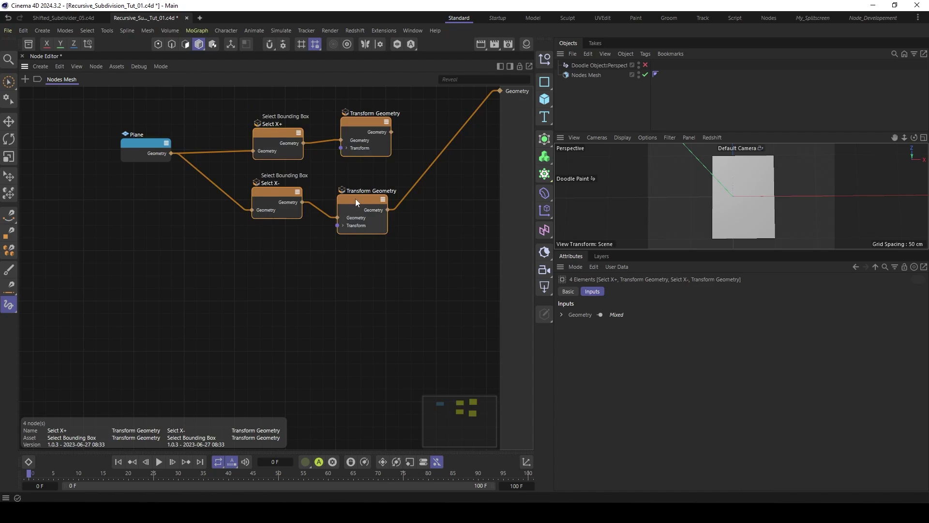
ctrl+drag(355, 198, 350, 356)
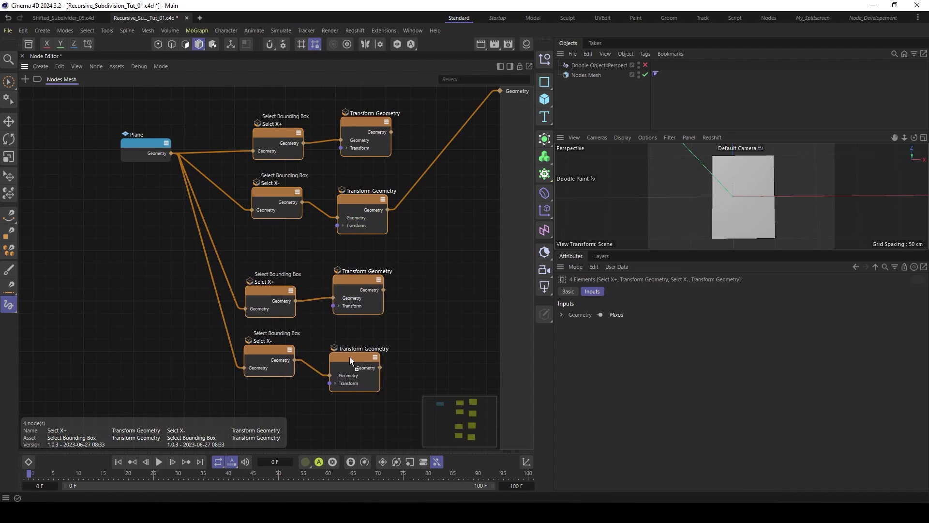
Step: Rename the two duplicated selection nodes "Selct Z+" and "Selct Z-", and clear the node selection
double_click(270, 284)
double_click(276, 283)
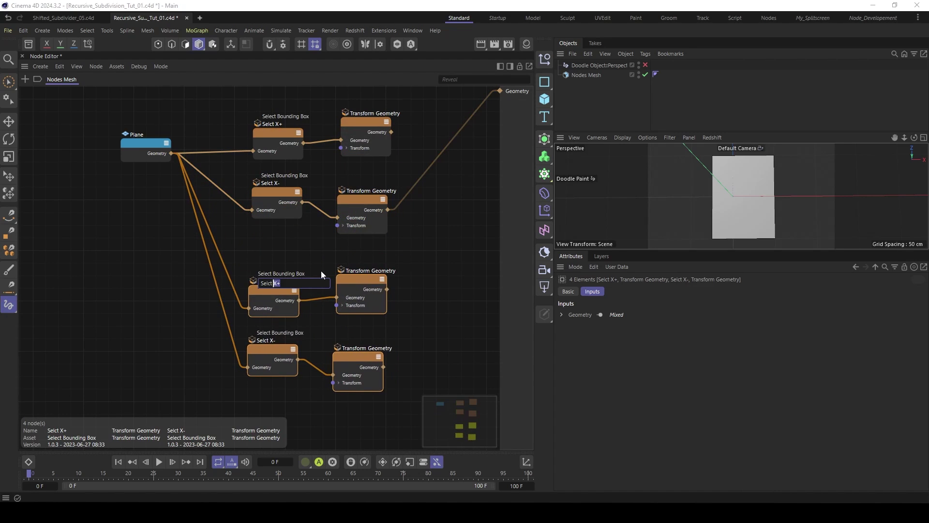
text(Z)
double_click(272, 340)
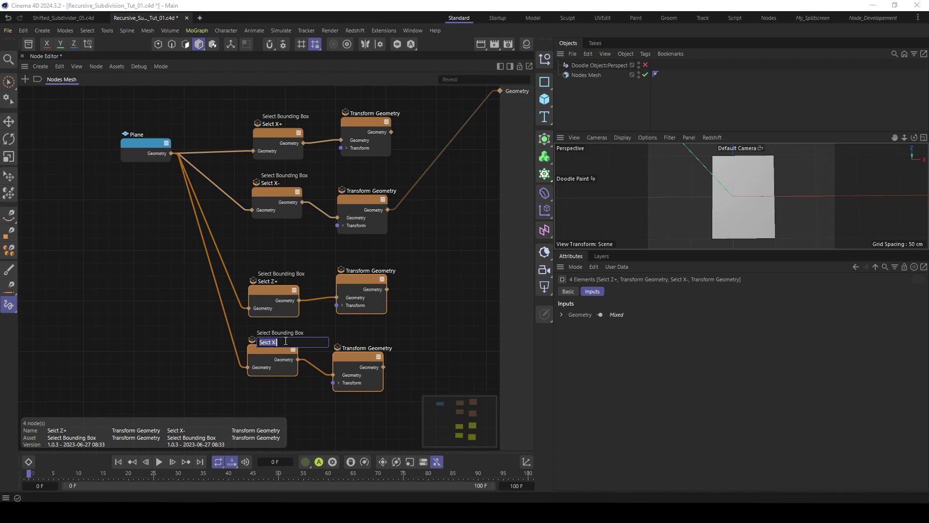
double_click(275, 343)
text(Z-)
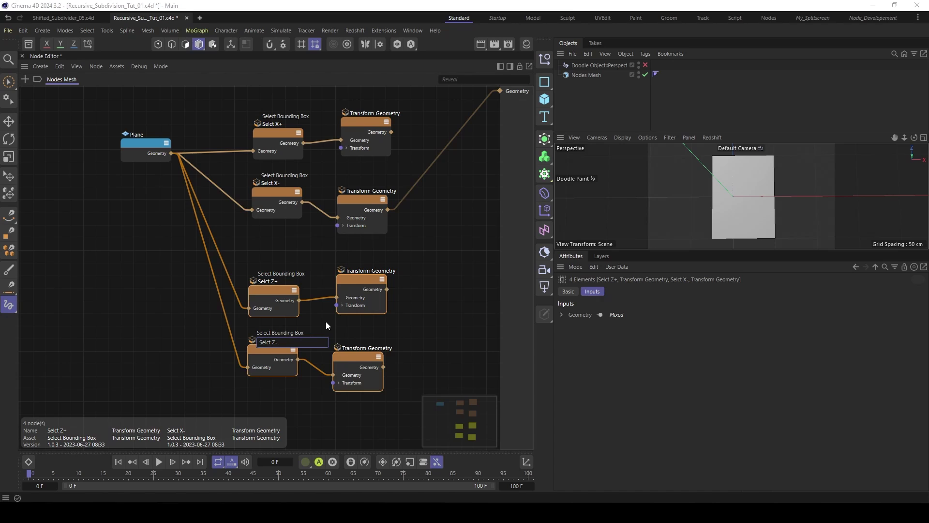
key(Return)
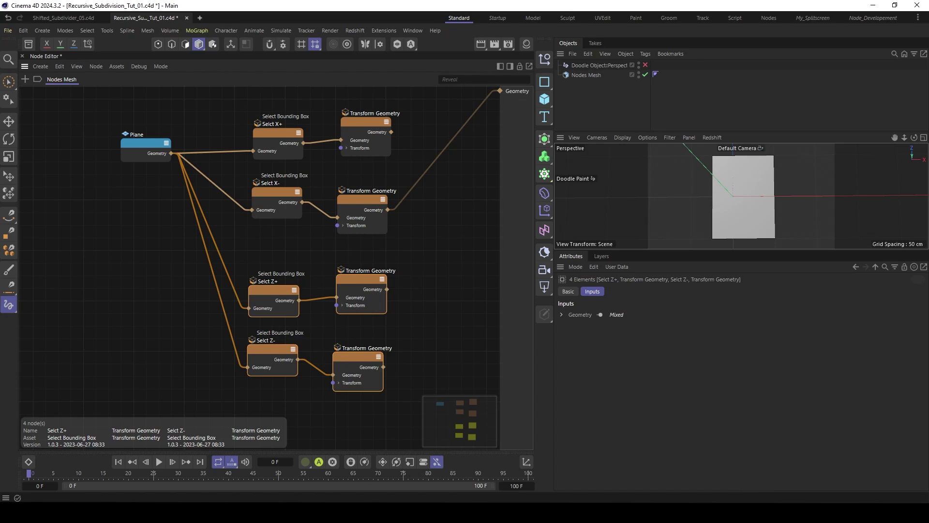
scroll(333, 313, up, 1)
alt+middle_drag(327, 322, 304, 334)
click(400, 258)
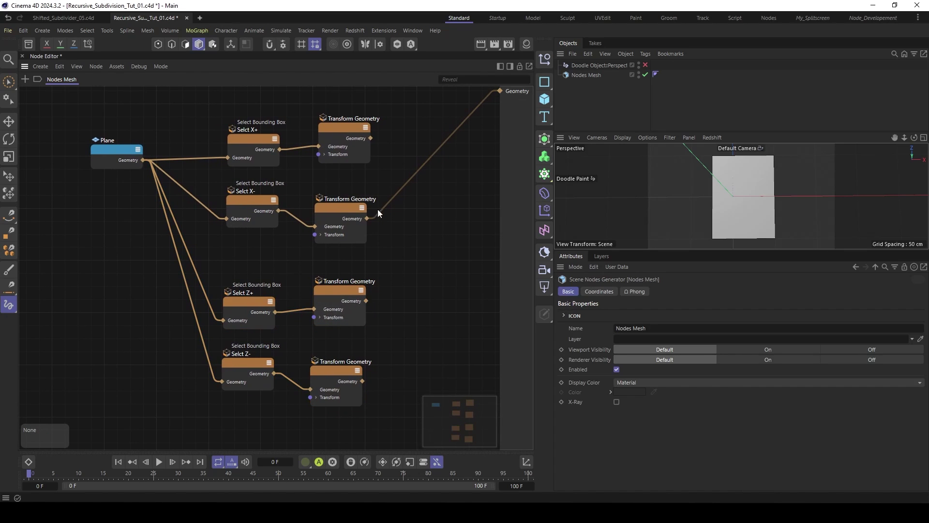
Step: Wire the Selct Z+ branch's Transform Geometry to the graph's Geometry output and set Selct Z+'s Min Bound to 0% in X and 50% in Z
drag(380, 211, 366, 301)
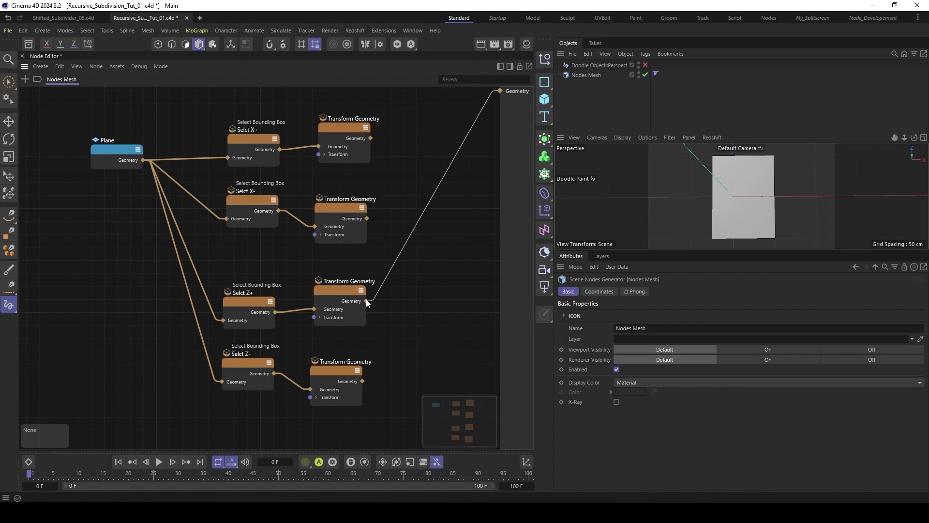
click(244, 303)
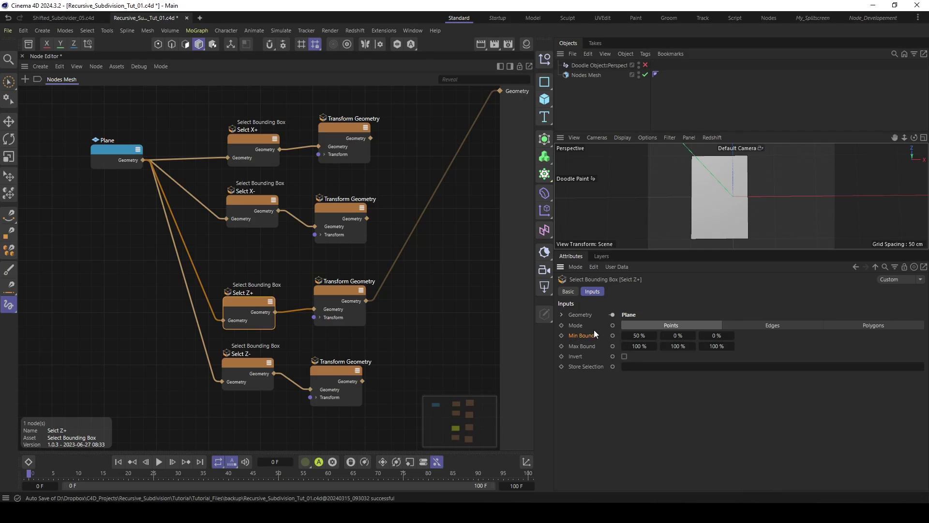
click(639, 335)
text(0)
key(Return)
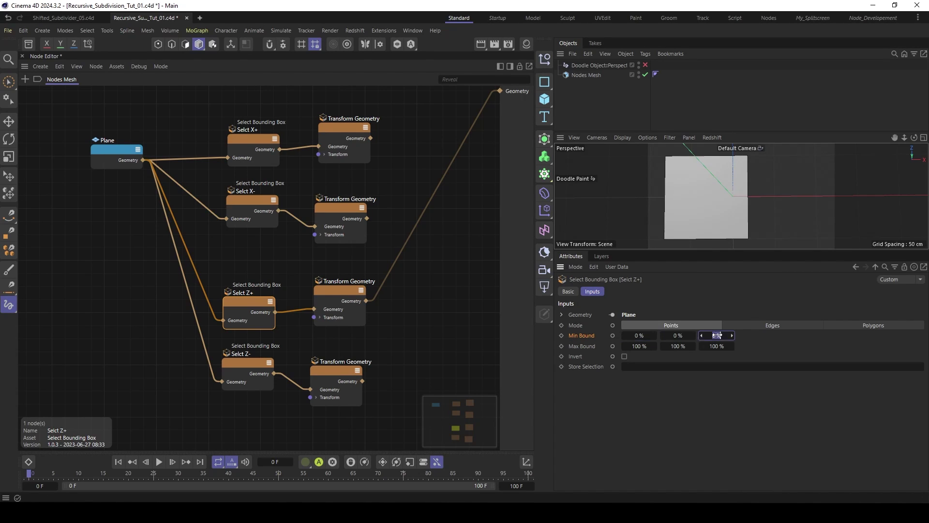
text(50)
key(Return)
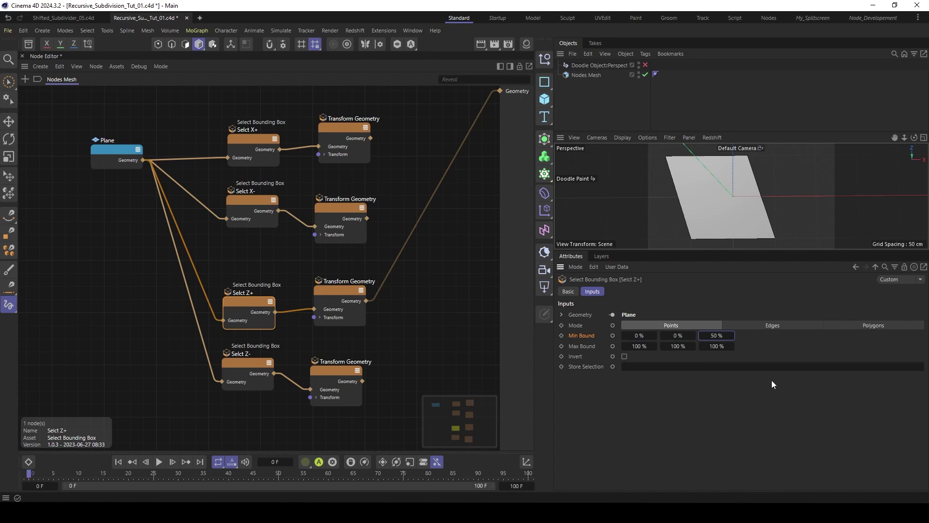
Step: Set the Transform Geometry node after Selct Z+ to a position of 0 cm in X and -15 cm in Z
click(331, 292)
click(641, 455)
text(0)
key(Return)
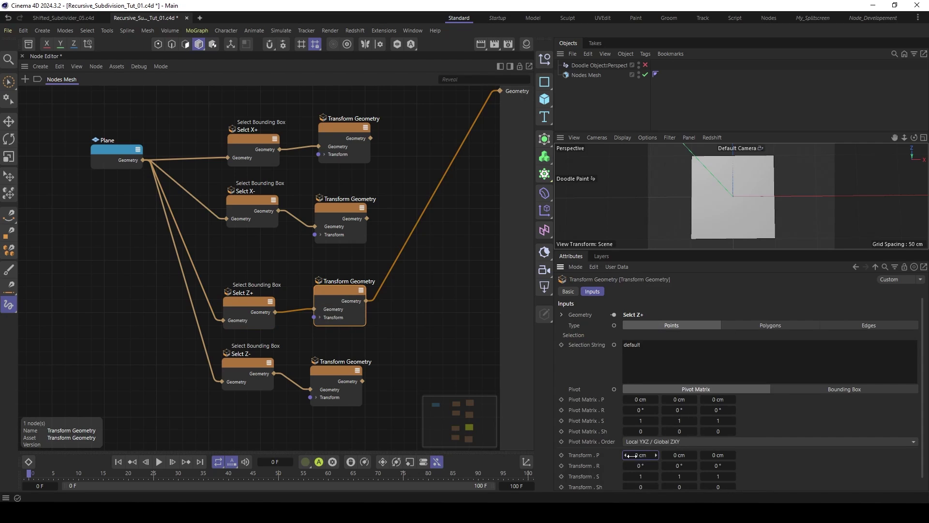
drag(721, 454, 713, 454)
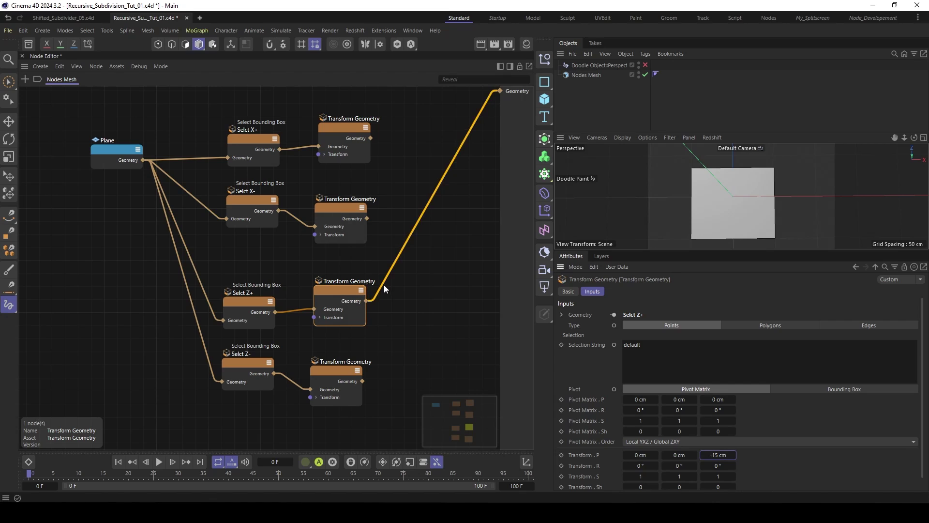
Step: Output the Selct Z- branch's Transform Geometry instead, and set Selct Z-'s Max Bound to 100% in X and 50% in Z
drag(382, 286, 363, 381)
click(241, 363)
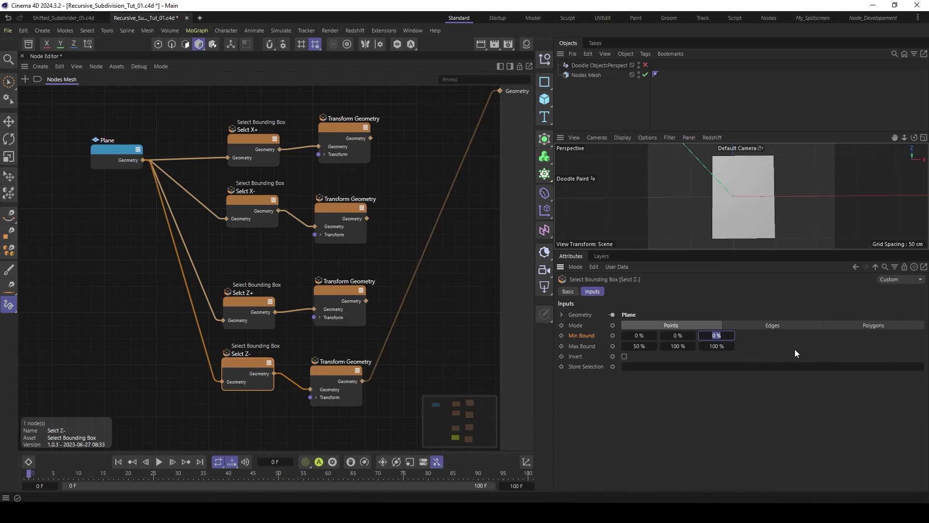
click(637, 336)
click(637, 346)
text(100)
key(Return)
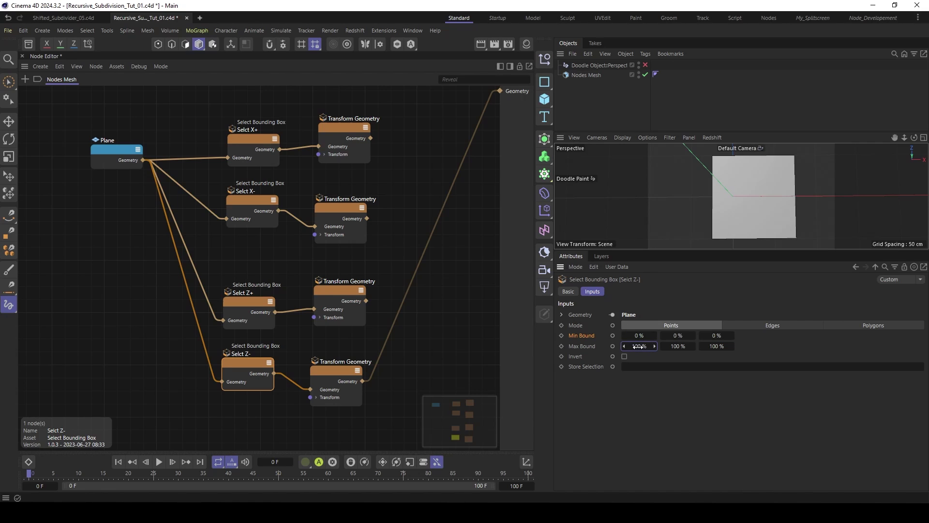
click(715, 335)
click(717, 345)
text(50)
key(Return)
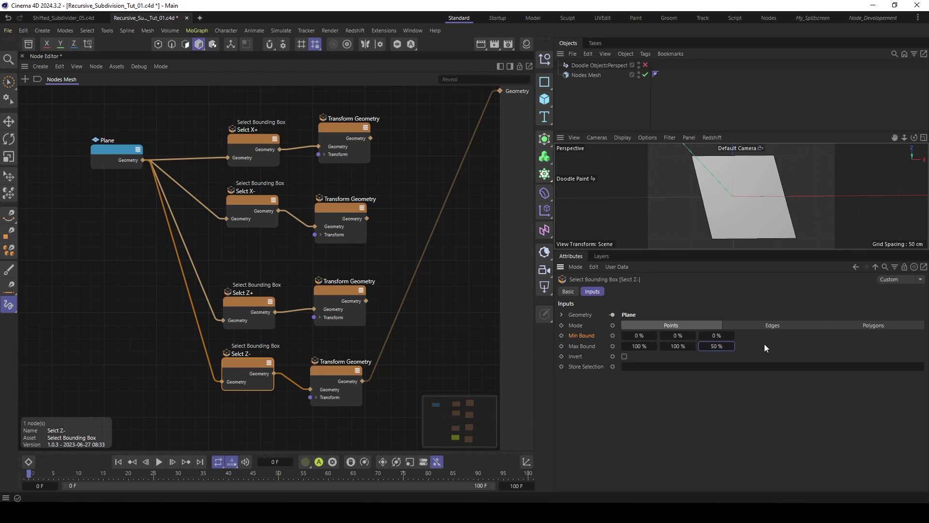
Step: Set the Selct Z- branch's transform position to 0 cm in X and 31 cm in Z, and reconnect the graph output to the Selct X+ branch
click(323, 370)
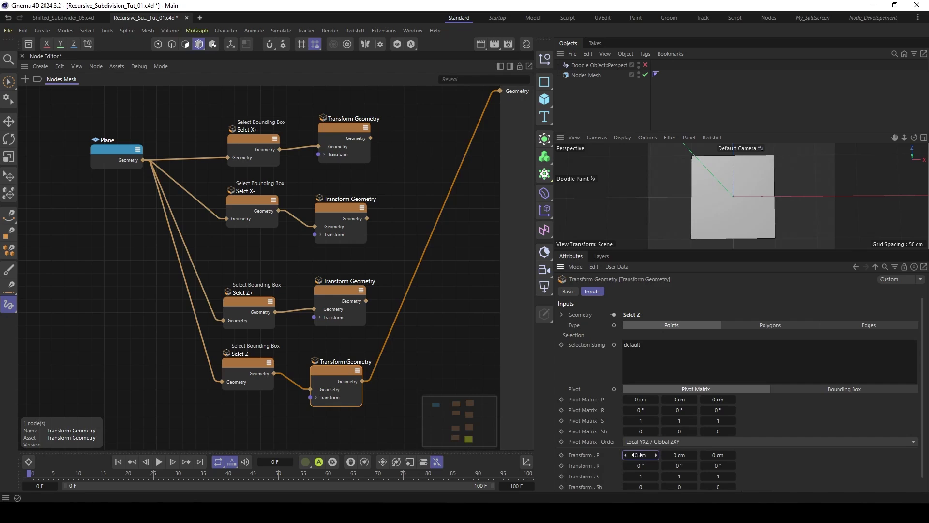
drag(717, 455, 701, 409)
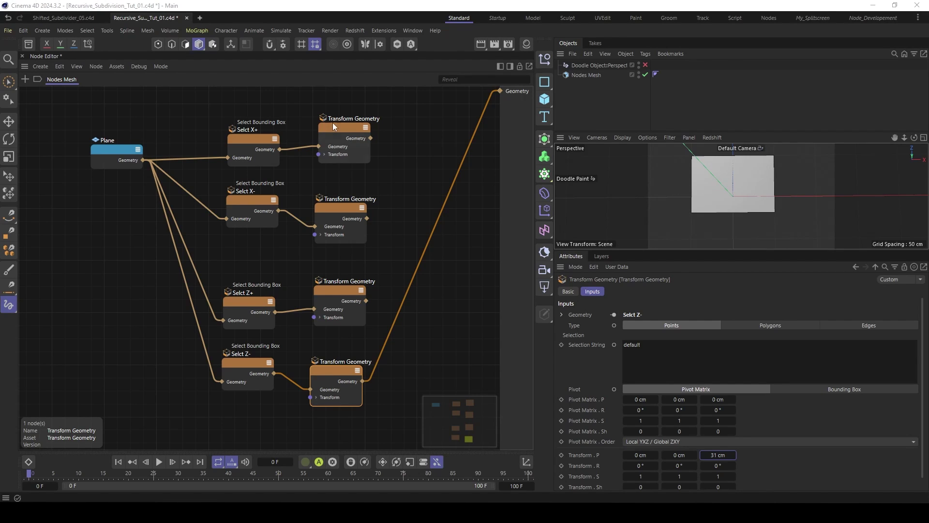
drag(379, 369, 370, 141)
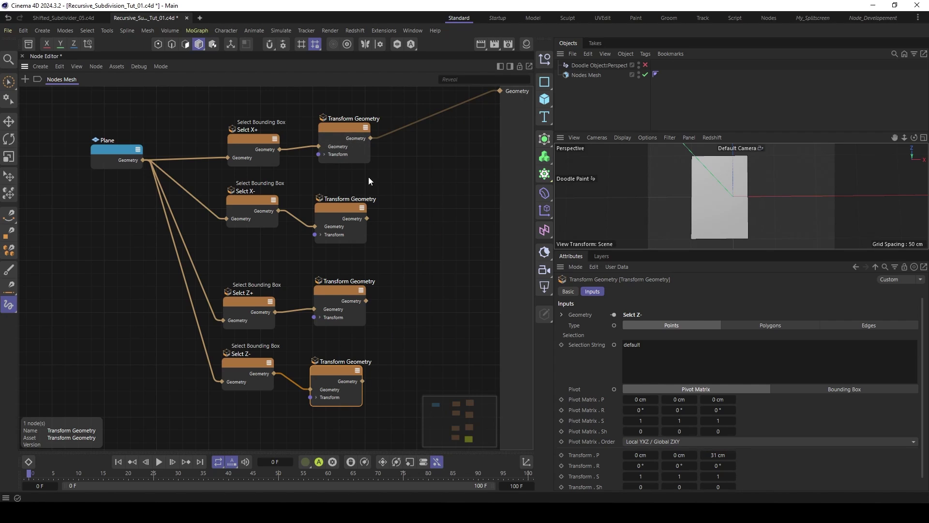
Step: Move the Plane node away from the selection nodes to make room between them
middle_drag(126, 158, 195, 169)
drag(182, 162, 82, 165)
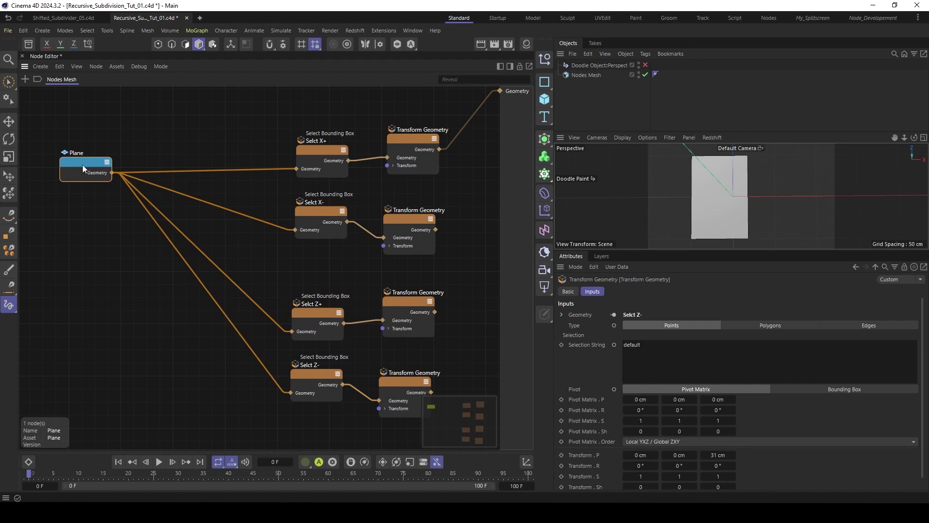
middle_drag(247, 197, 239, 185)
scroll(231, 185, down, 1)
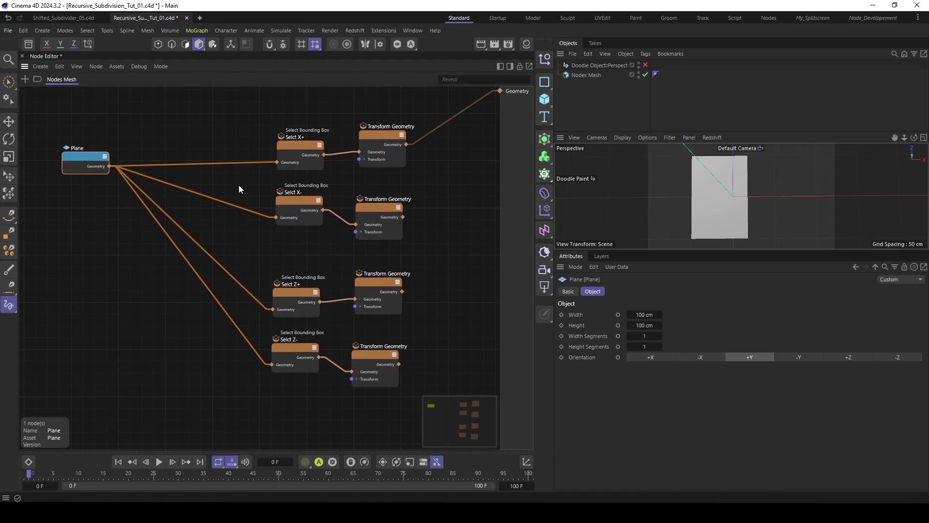
drag(72, 156, 65, 152)
Step: Add a Bounding Box node below the Plane node and feed it the Plane's Geometry
double_click(123, 250)
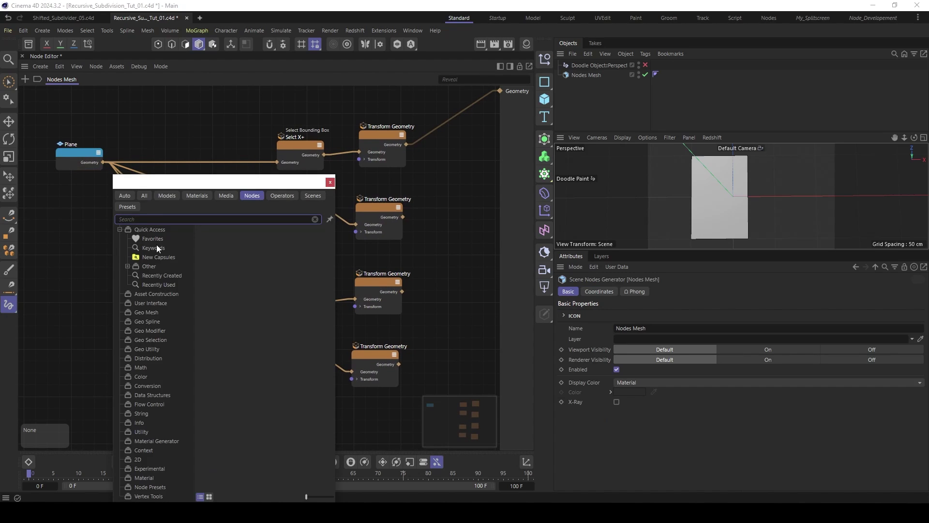
text(boun)
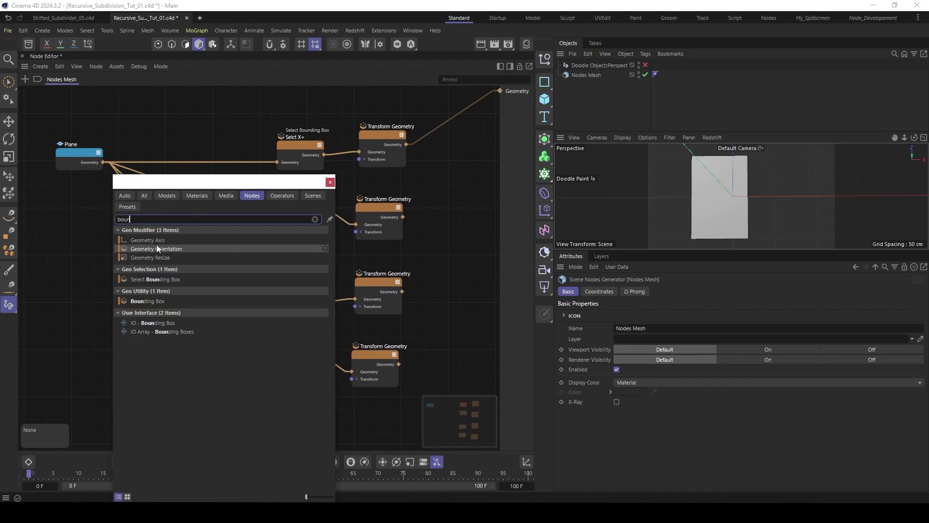
double_click(137, 301)
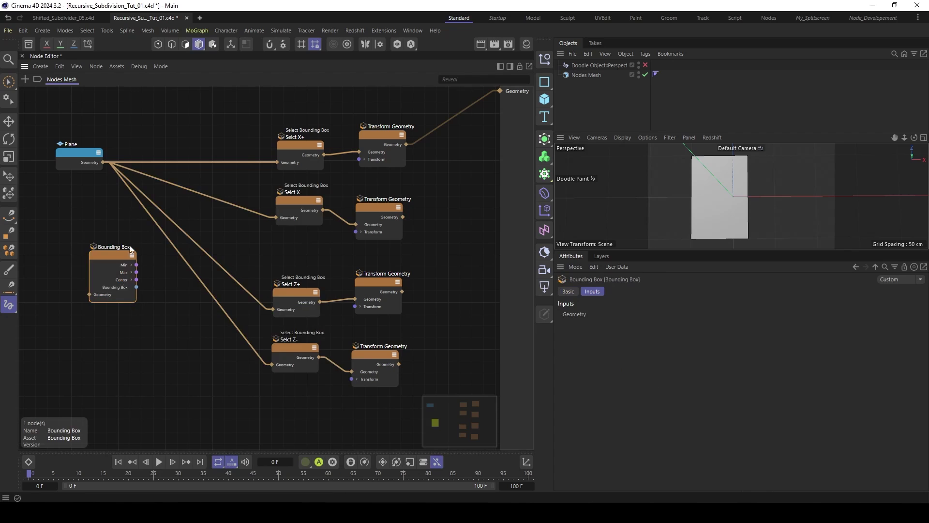
drag(111, 250, 144, 225)
drag(96, 155, 121, 262)
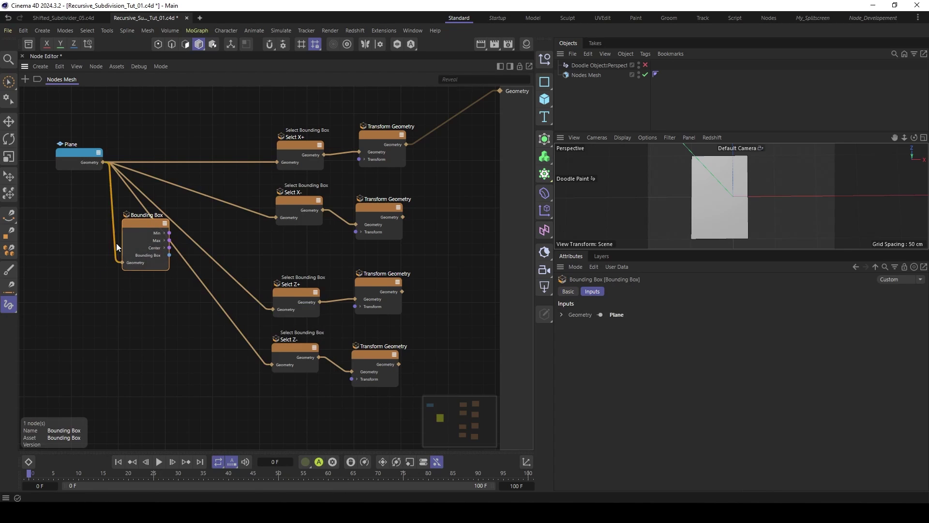
Step: Move the Plane and Bounding Box nodes farther from the selection nodes to free space beside the Bounding Box
scroll(130, 237, up, 2)
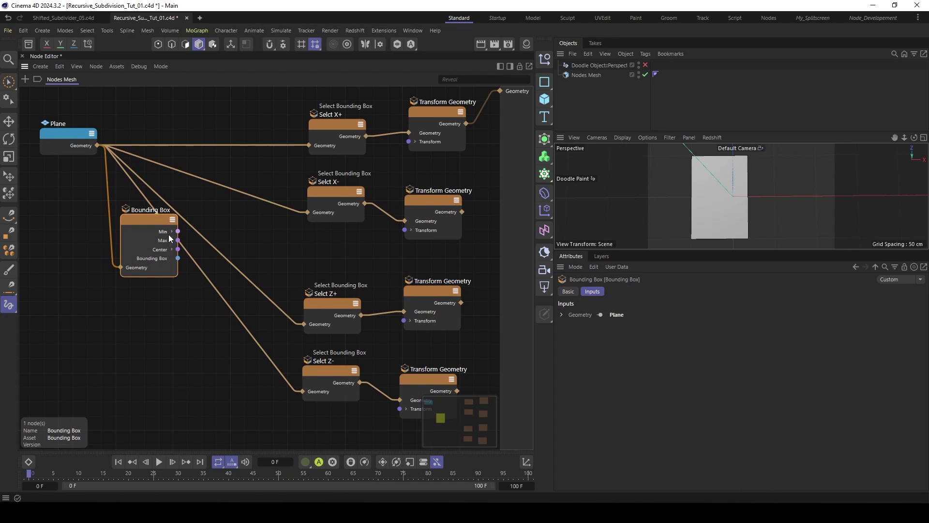
scroll(245, 230, down, 2)
click(243, 228)
mouse_move(243, 228)
middle_down()
mouse_move(224, 224)
mouse_move(250, 227)
middle_up()
drag(113, 154, 81, 148)
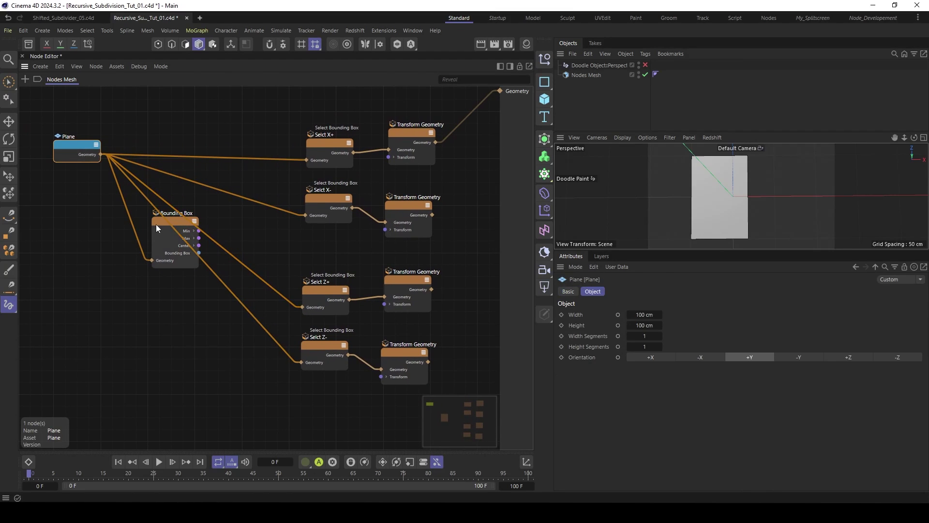
drag(155, 223, 111, 229)
Step: Add an Arithmetic (Subtract) node with data type Vector and wire the Bounding Box node's Min and Max into its inputs
double_click(186, 293)
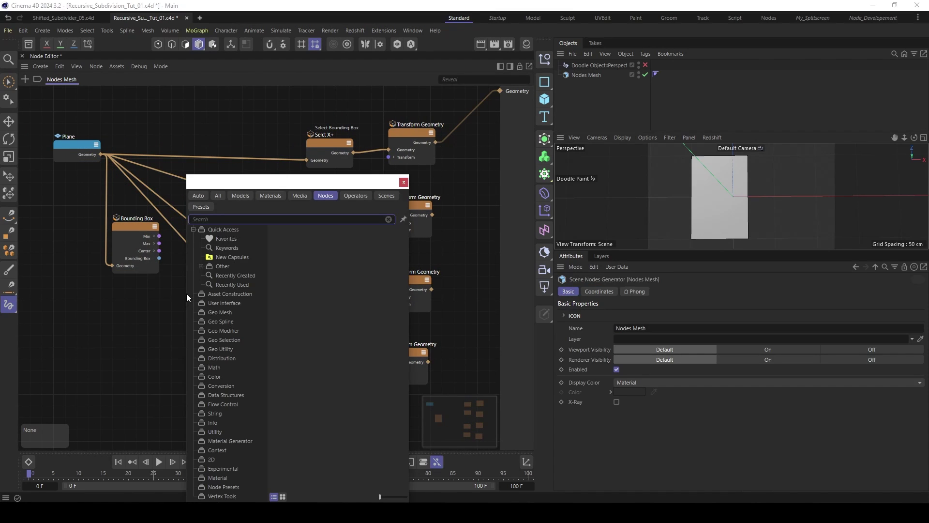
text(sub)
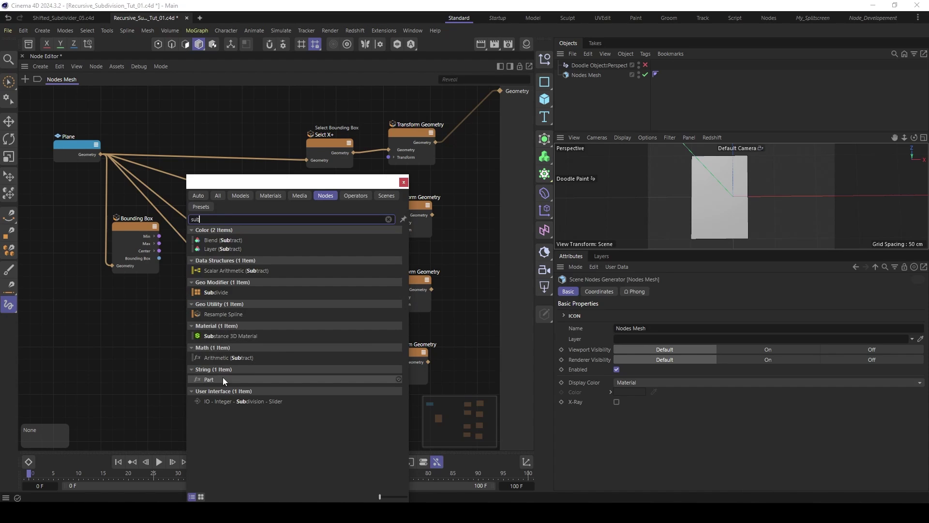
click(234, 358)
drag(177, 294, 196, 252)
click(652, 322)
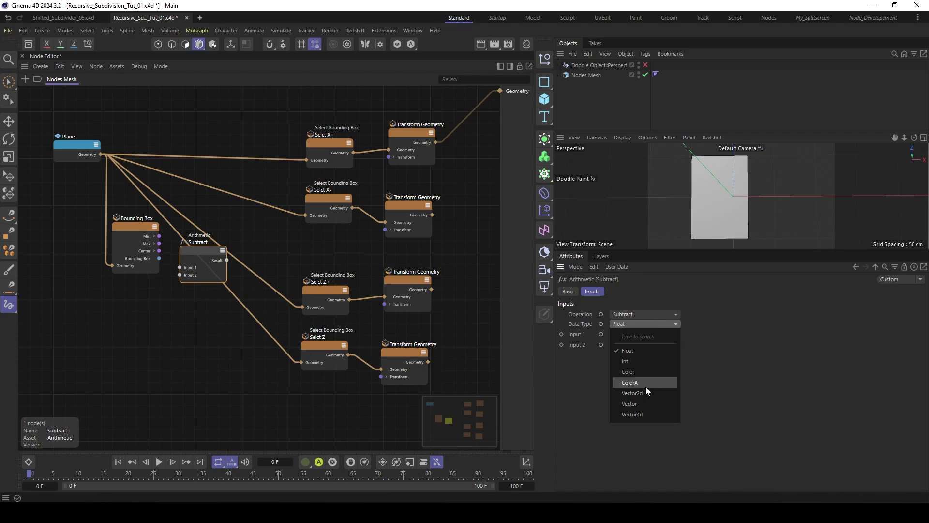
click(640, 405)
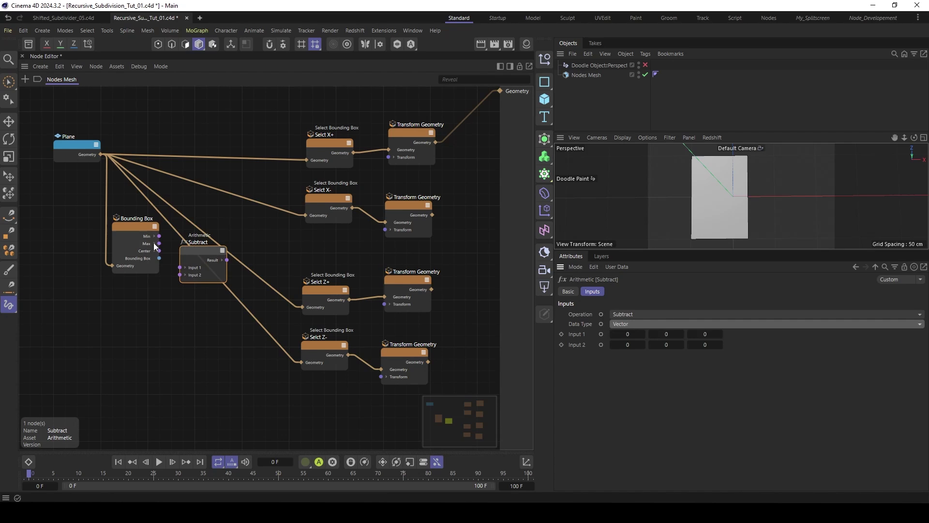
drag(157, 243, 187, 234)
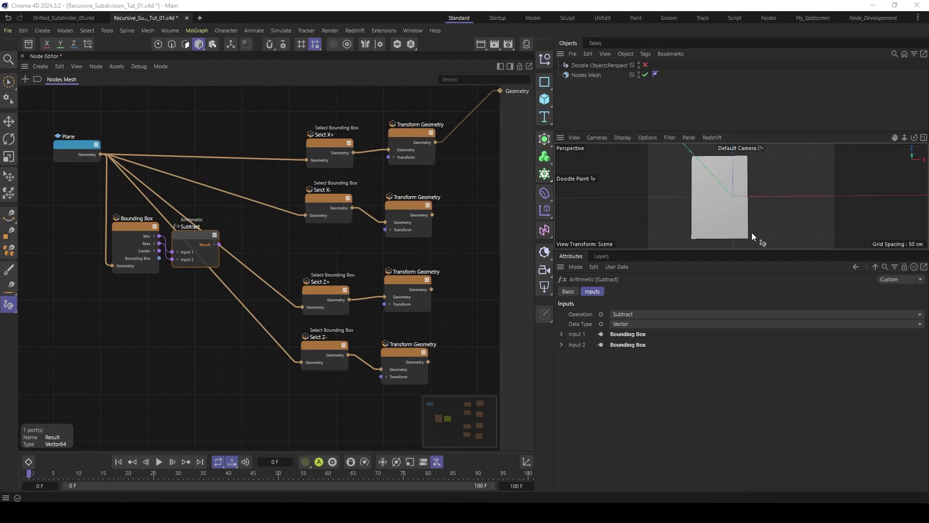
Step: Shift the Plane node outward and add a Sample Noise node of type Perlin beneath the Subtract node
click(201, 295)
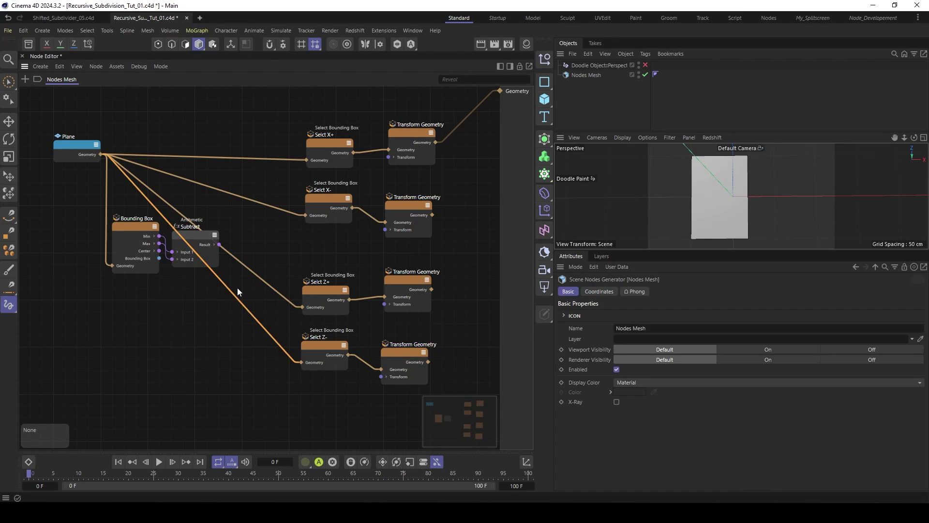
scroll(269, 289, down, 2)
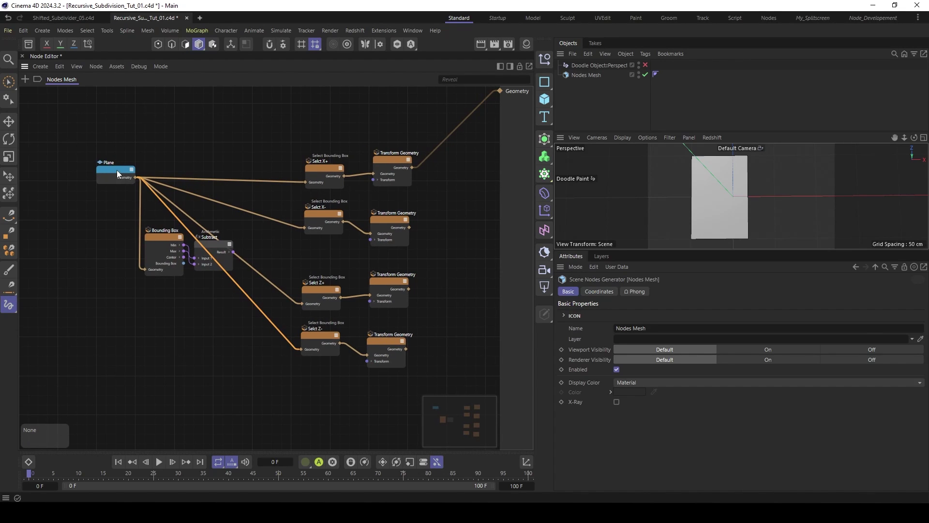
click(103, 172)
click(121, 287)
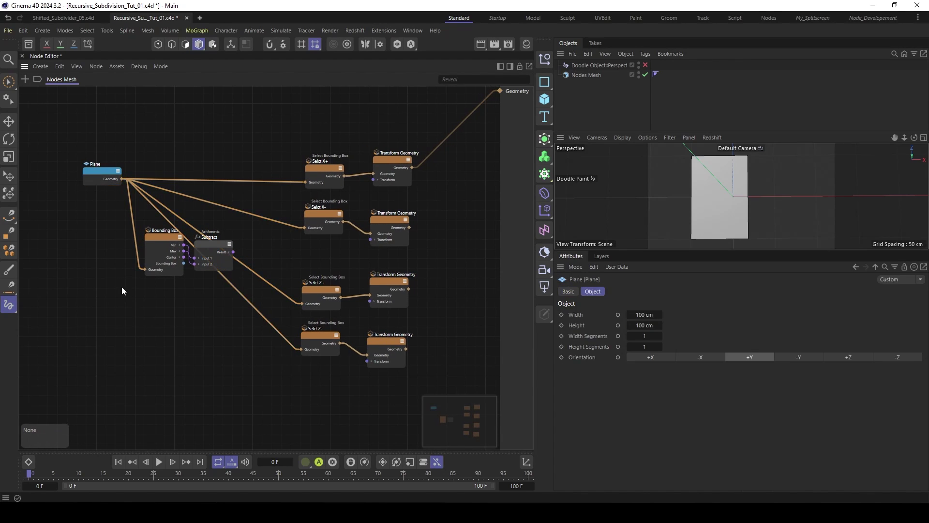
double_click(199, 321)
text(n)
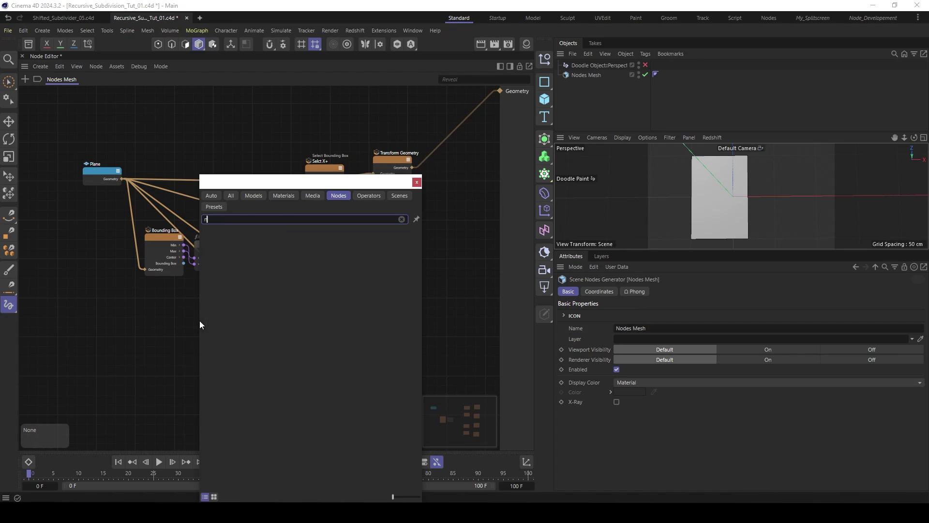
text(ois)
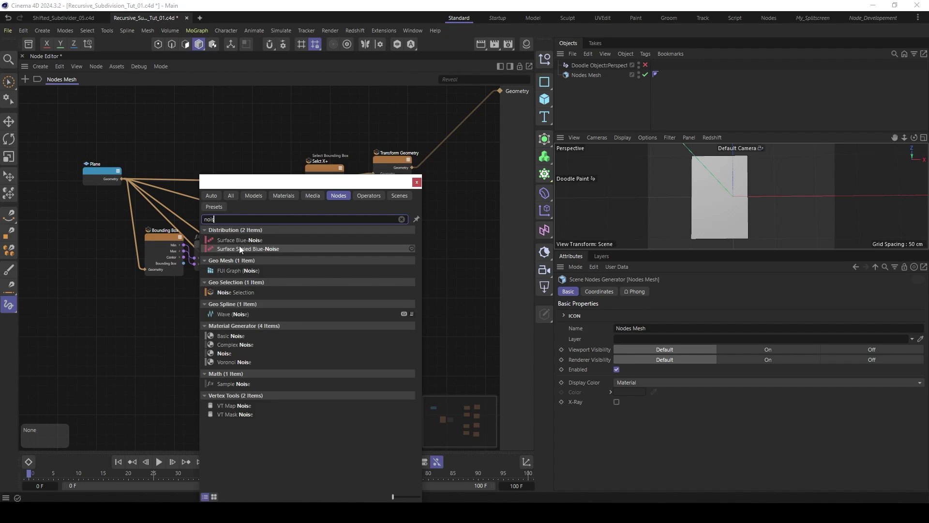
click(238, 383)
double_click(239, 384)
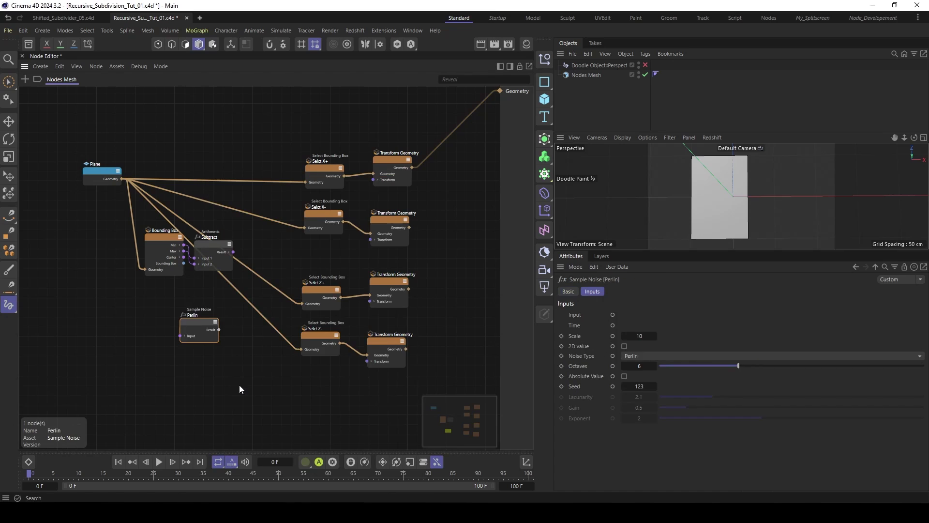
drag(204, 327, 210, 301)
Step: Wire the Bounding Box node's Center into the Sample Noise Input and line up the Bounding Box, Subtract and noise nodes
scroll(148, 274, up, 3)
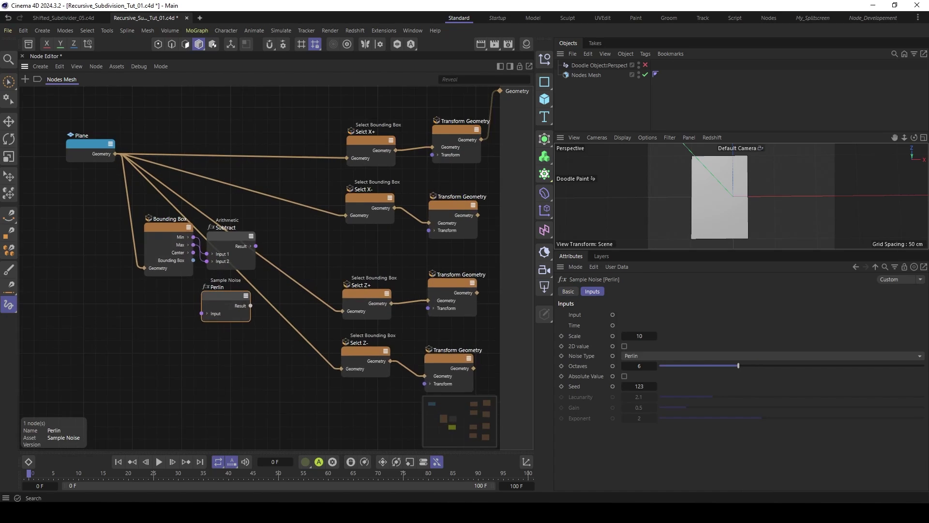
drag(162, 218, 123, 224)
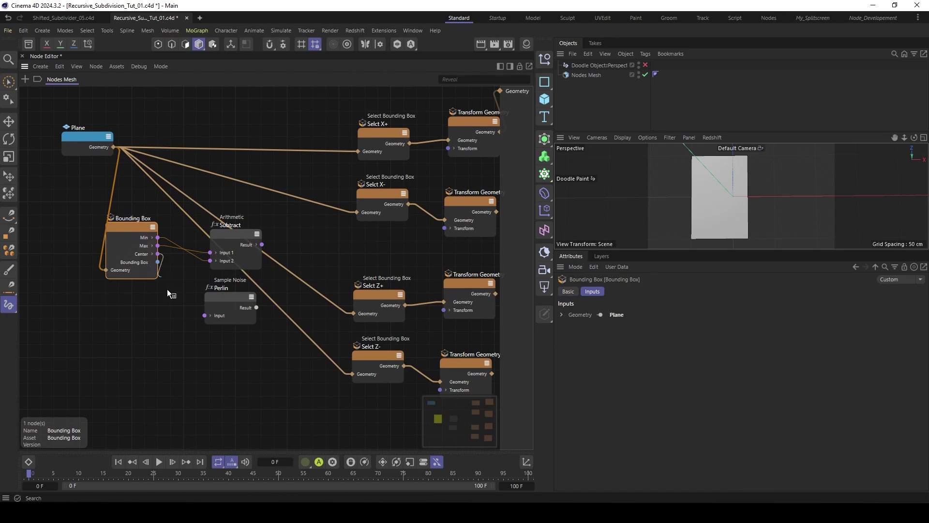
drag(168, 291, 208, 291)
middle_drag(230, 303, 196, 313)
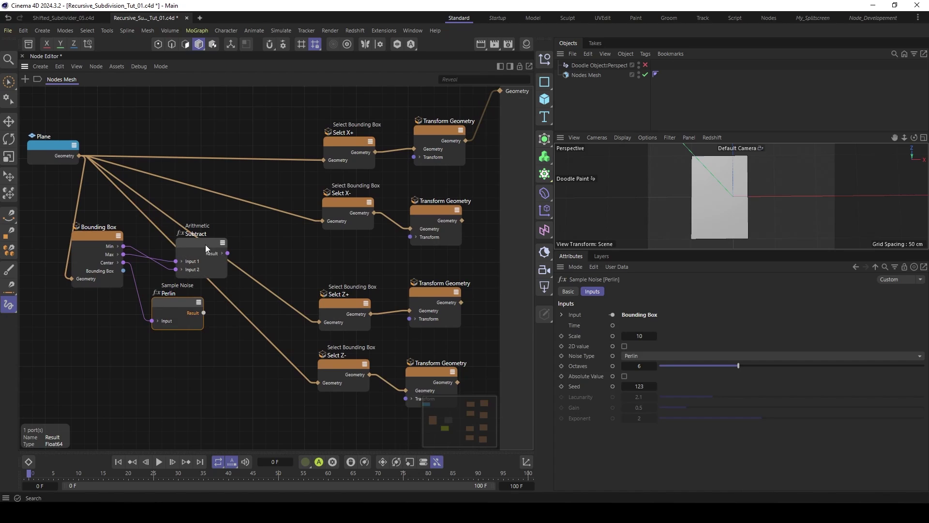
drag(205, 245, 180, 241)
middle_drag(193, 244, 179, 239)
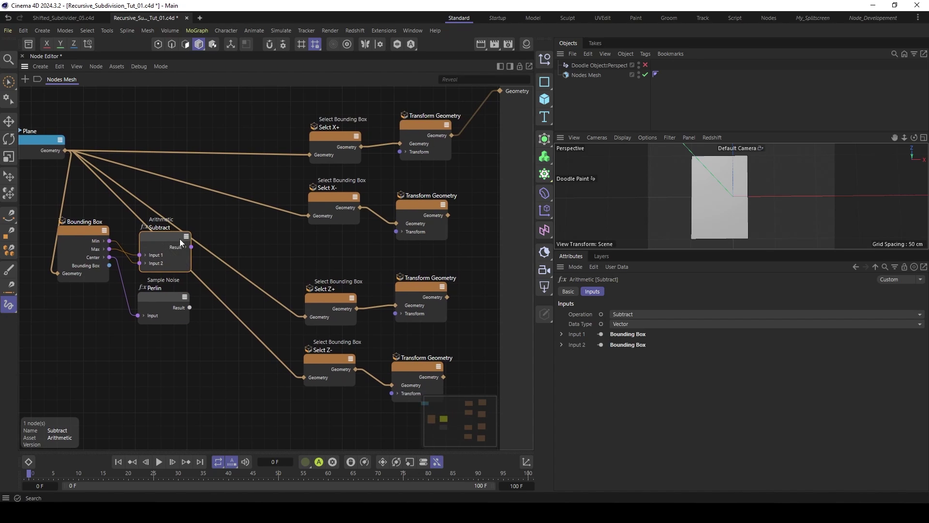
Step: Raise the Subtract node above the Perlin noise node and expand its Result output into separate X, Y and Z components
drag(180, 240, 179, 210)
click(182, 216)
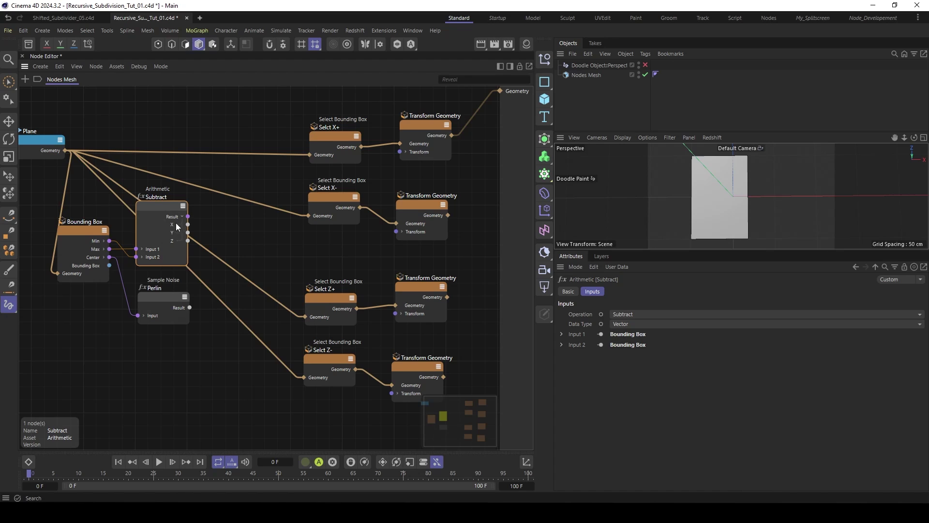
click(169, 300)
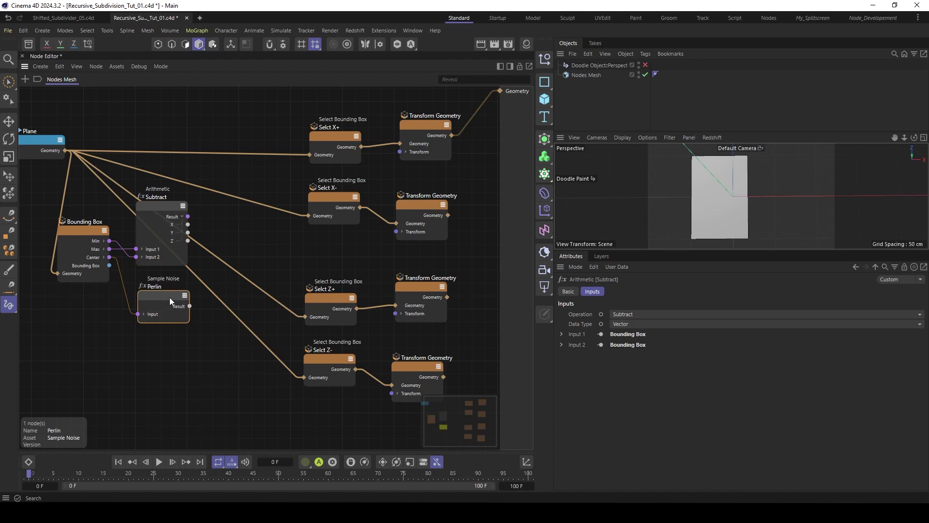
Step: Add an Arithmetic (Multiply) node and wire the Subtract node's X and the Perlin noise Result into its two inputs
double_click(230, 242)
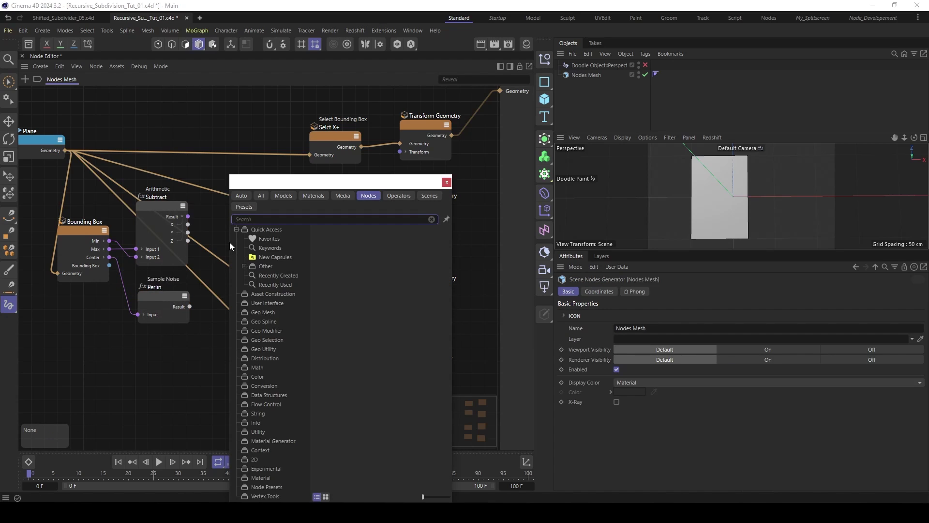
text(mul)
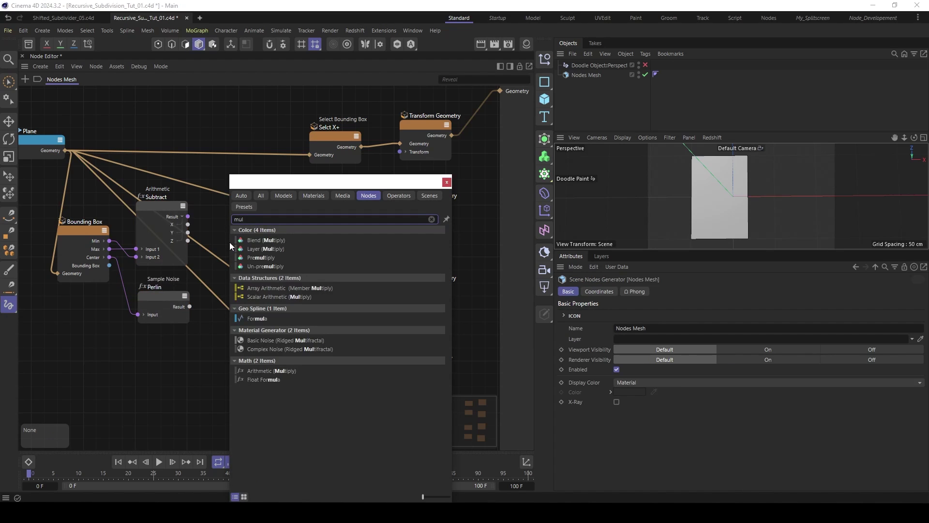
double_click(279, 371)
mouse_move(221, 242)
mouse_down()
mouse_move(229, 246)
mouse_move(211, 266)
mouse_move(213, 258)
mouse_up()
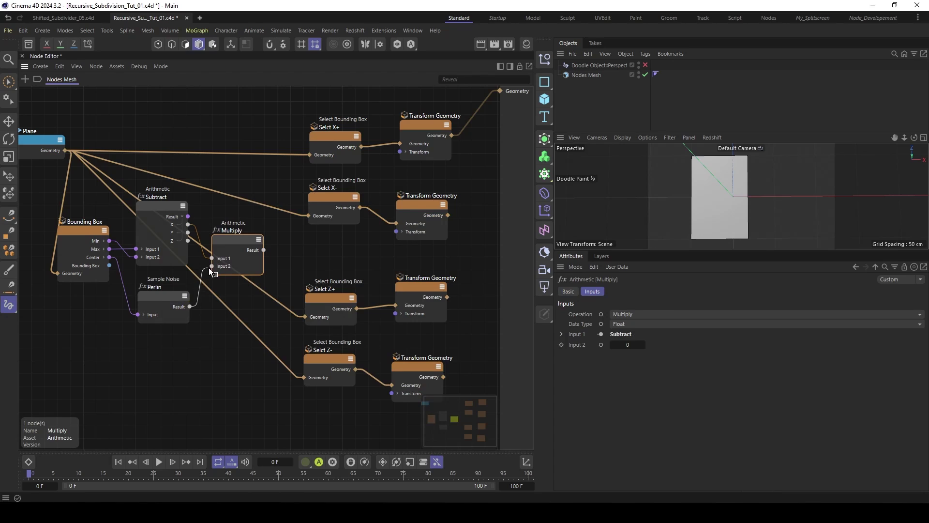
drag(213, 268, 213, 267)
middle_drag(256, 226, 252, 226)
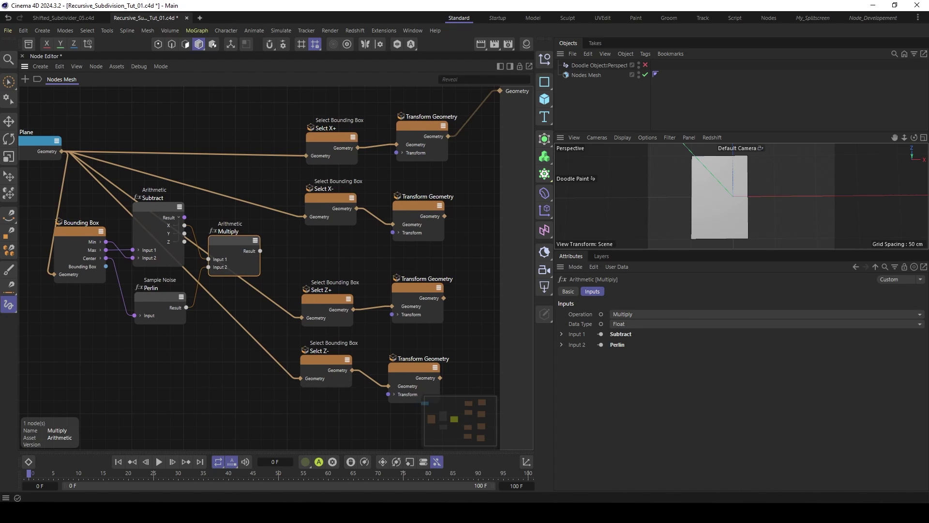
Step: Set the X translation of the Transform Geometry node fed by Selct X+ to 0 cm
click(419, 127)
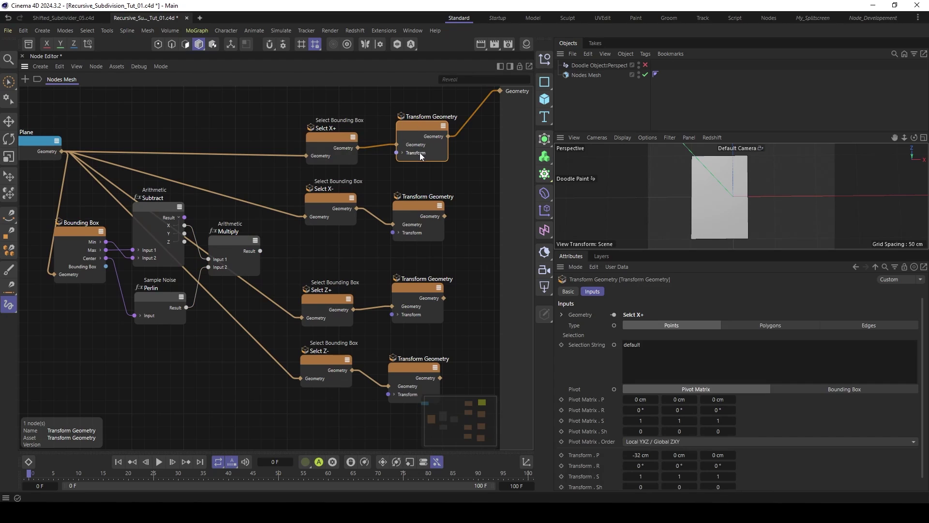
click(641, 454)
text(0)
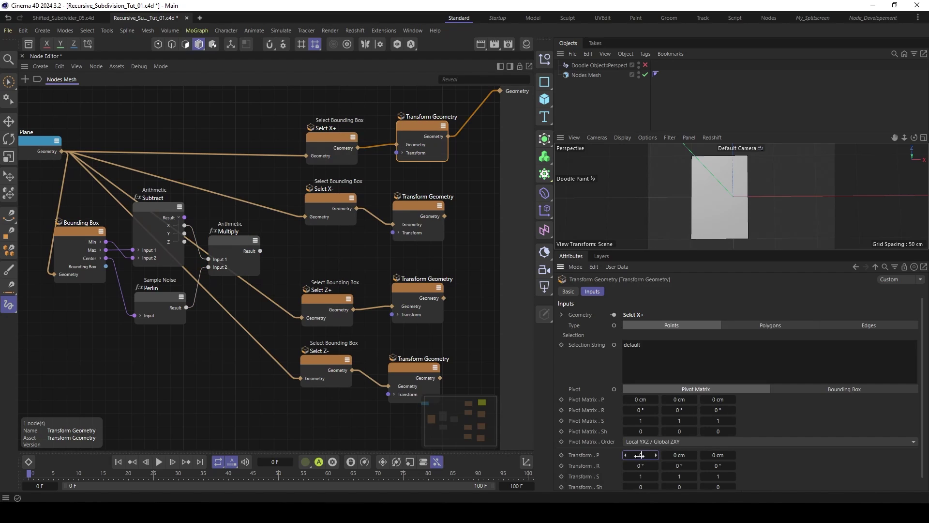
key(Return)
Step: Expand the X+ Transform Geometry node's Transform and Translation inputs and wire the Multiply Result into Translation X
drag(428, 127, 428, 116)
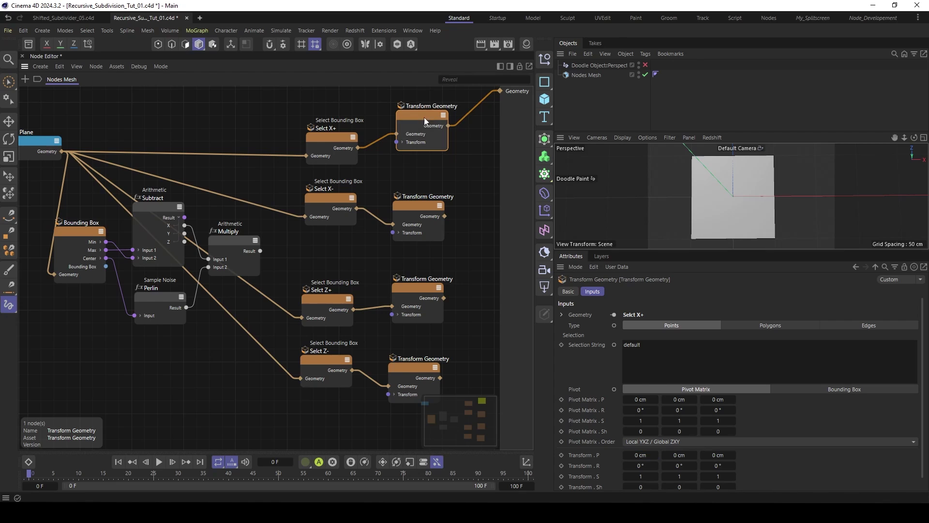
click(403, 143)
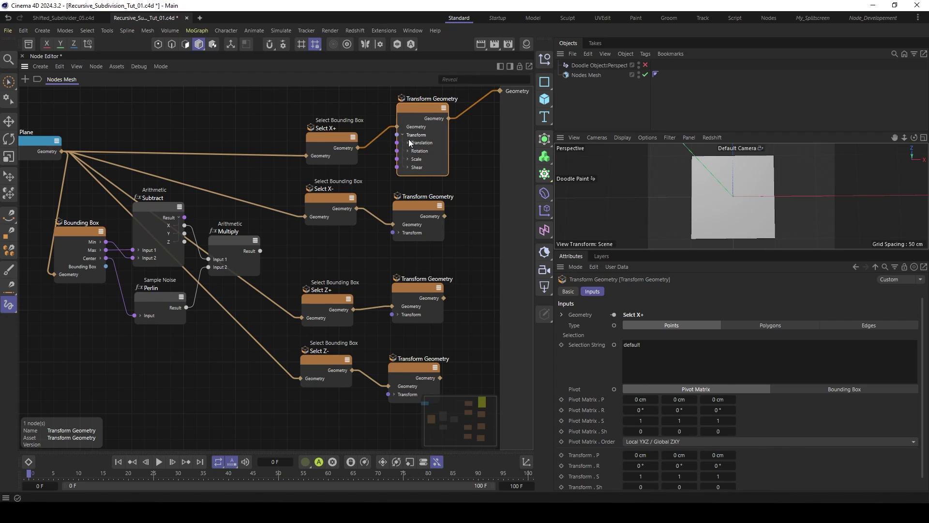
drag(416, 107, 415, 96)
scroll(385, 161, down, 1)
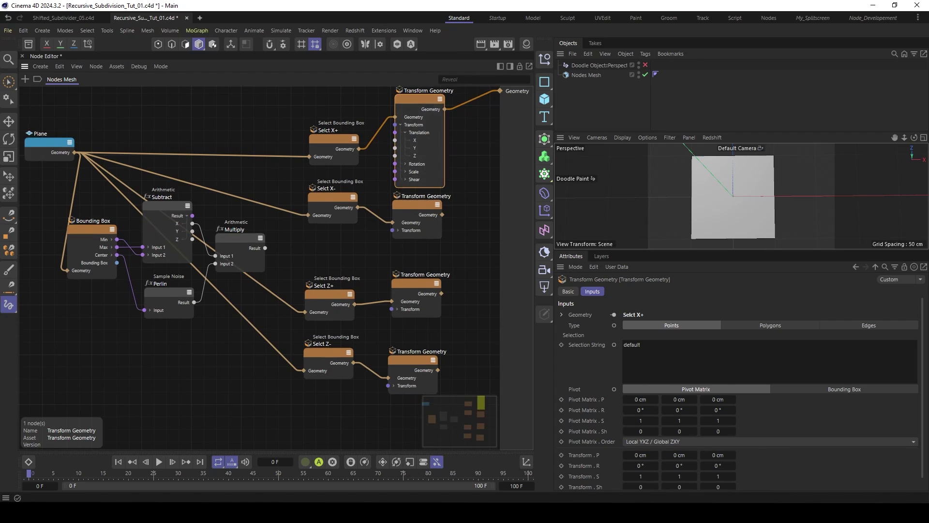
middle_drag(385, 161, 380, 187)
drag(260, 272, 402, 165)
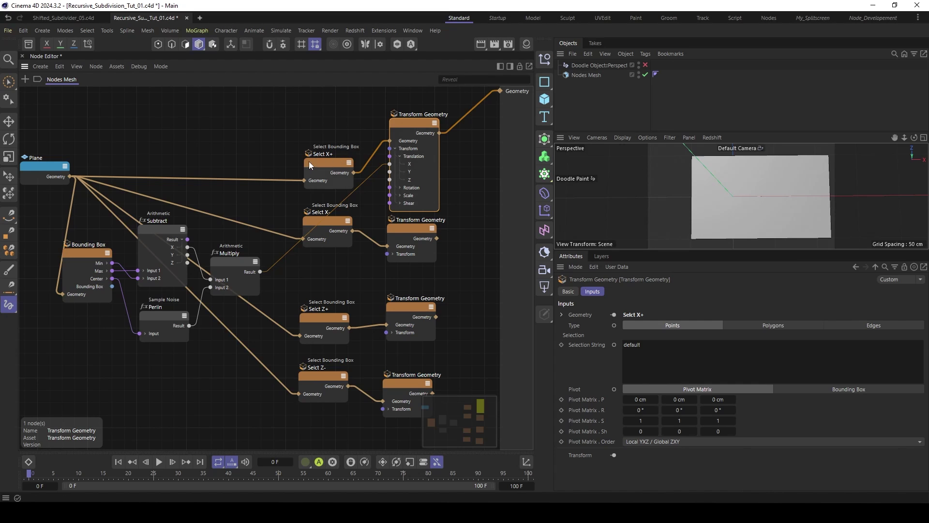
Step: Shift the Plane, Bounding Box, Subtract, Perlin and Multiply nodes away from the selection nodes to free space after Multiply
mouse_move(234, 244)
middle_down()
mouse_move(254, 227)
mouse_move(248, 237)
middle_up()
scroll(254, 227, down, 1)
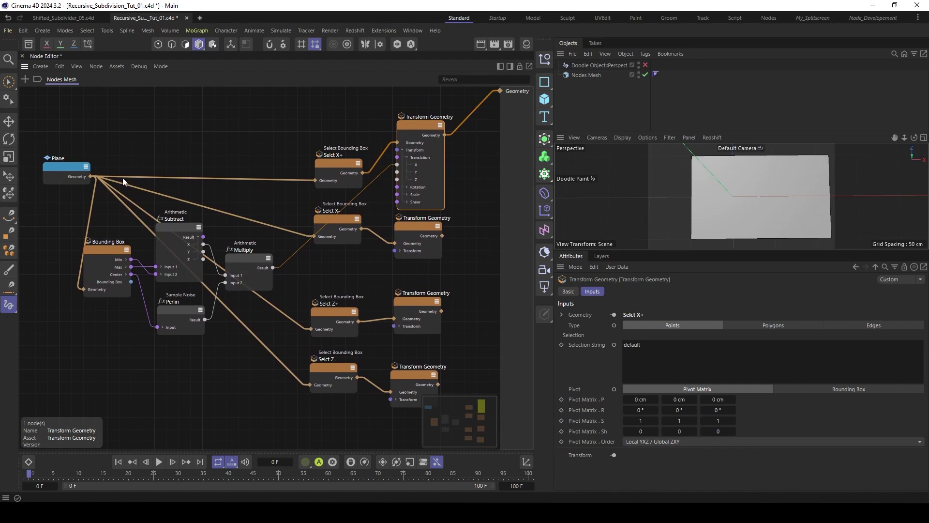
drag(58, 125, 271, 364)
drag(248, 260, 196, 262)
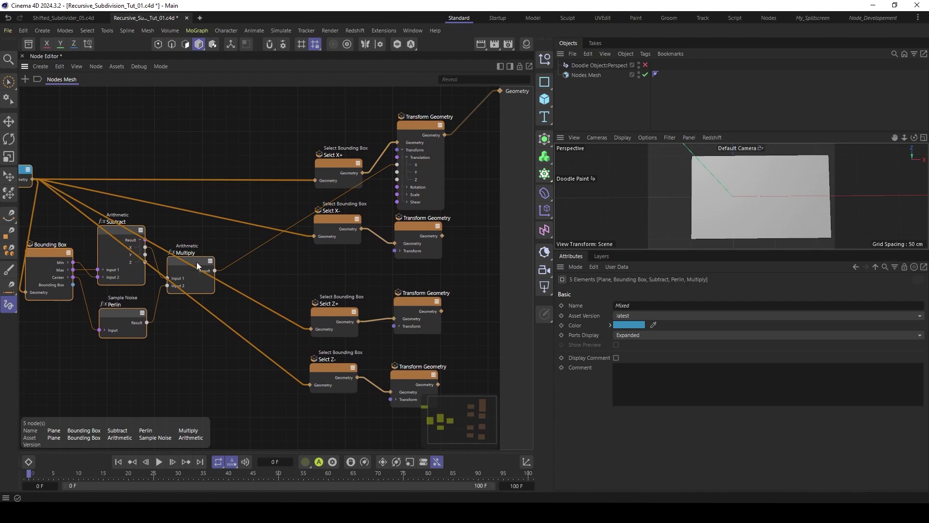
middle_drag(213, 232, 233, 218)
click(254, 187)
Step: Add a Negate node and place it between the Multiply node and the selection nodes
double_click(244, 227)
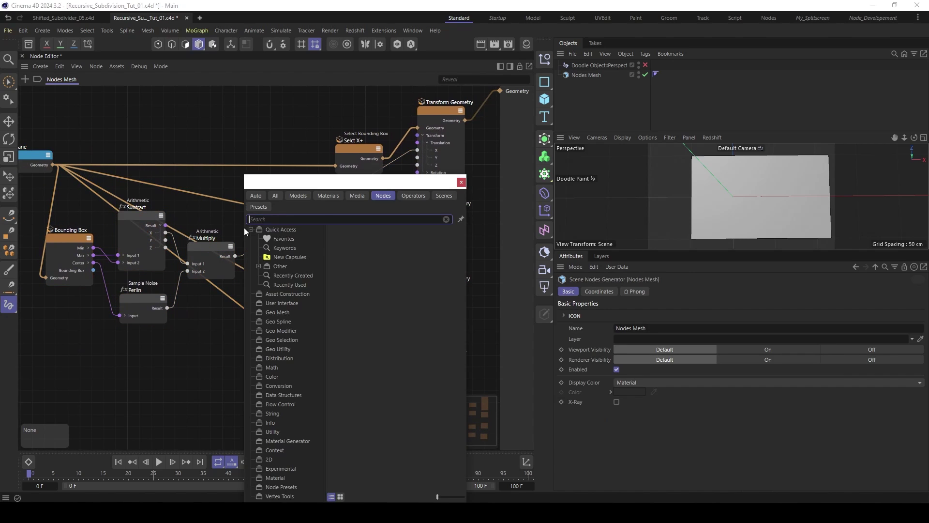
text(nag)
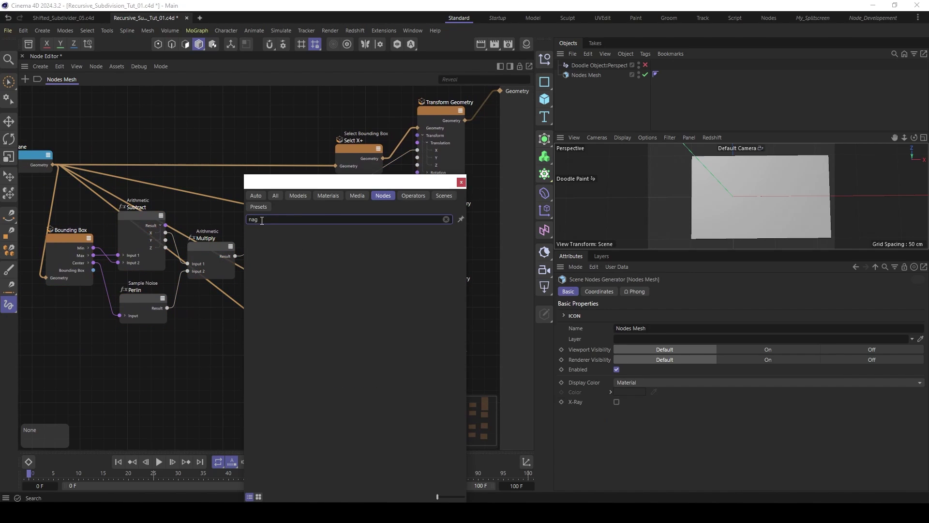
key(BackSpace)
key(BackSpace)
text(eg)
double_click(270, 230)
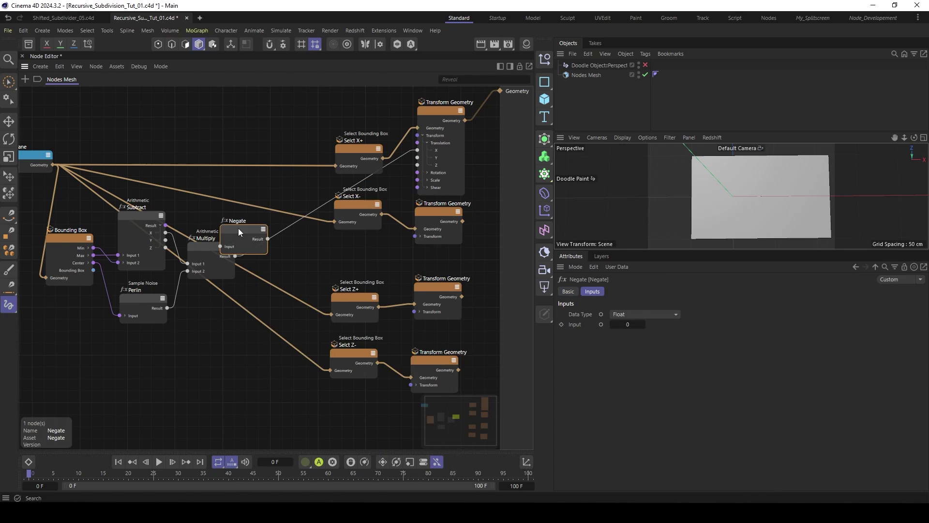
drag(238, 228, 279, 238)
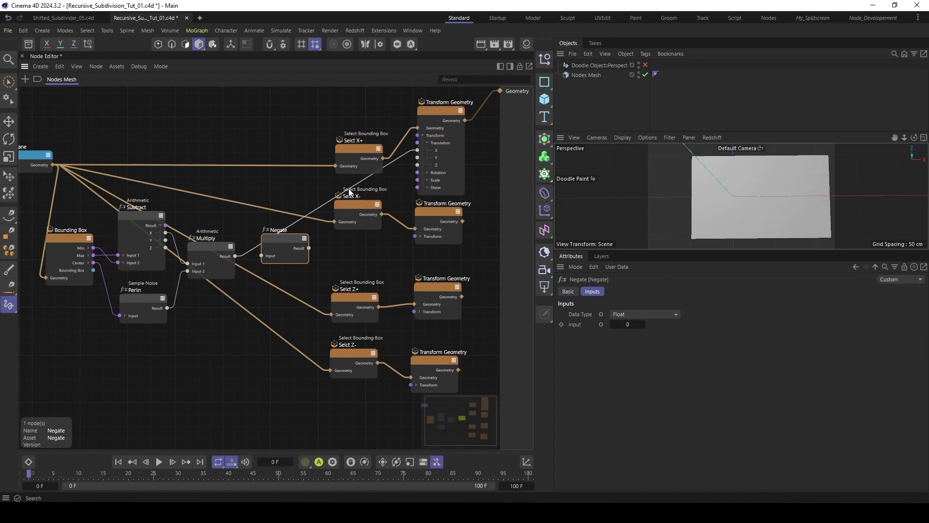
Step: Route the Multiply Result through the Negate node into Translation X of the X+ Transform Geometry, and position Negate close to Multiply
mouse_move(349, 192)
mouse_down()
mouse_move(262, 252)
mouse_move(353, 182)
mouse_up()
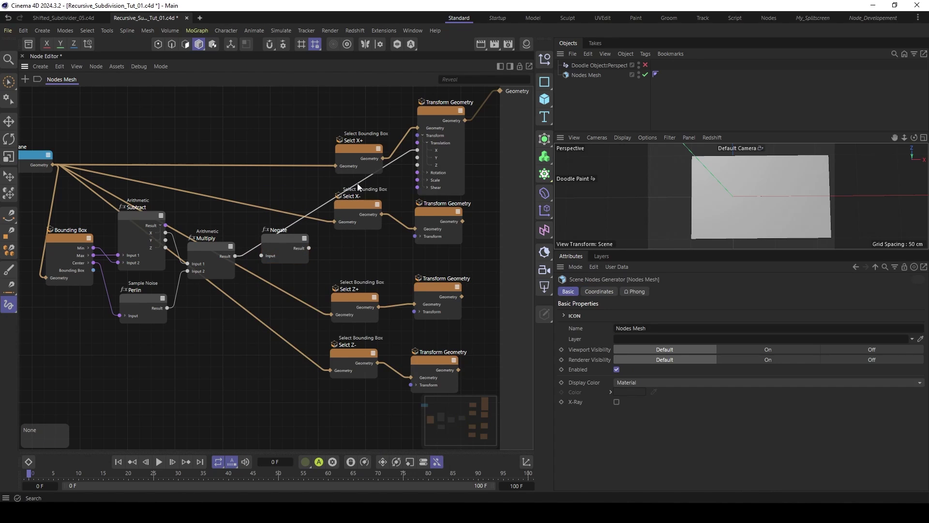
drag(236, 256, 246, 266)
drag(309, 248, 417, 151)
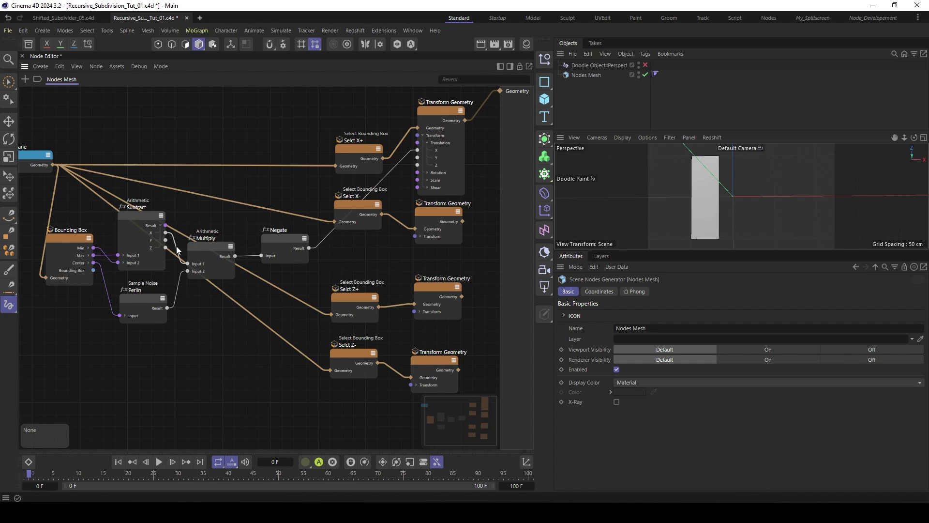
middle_drag(178, 251, 218, 263)
drag(324, 254, 316, 253)
middle_drag(316, 253, 243, 252)
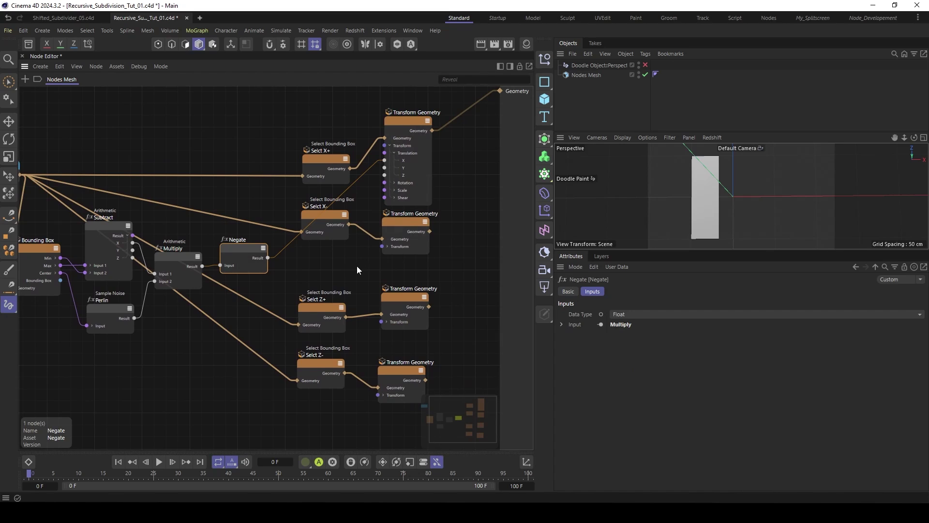
Step: Connect the Transform Geometry node fed by Selct X- to the graph's final Geometry output
middle_drag(357, 269, 331, 266)
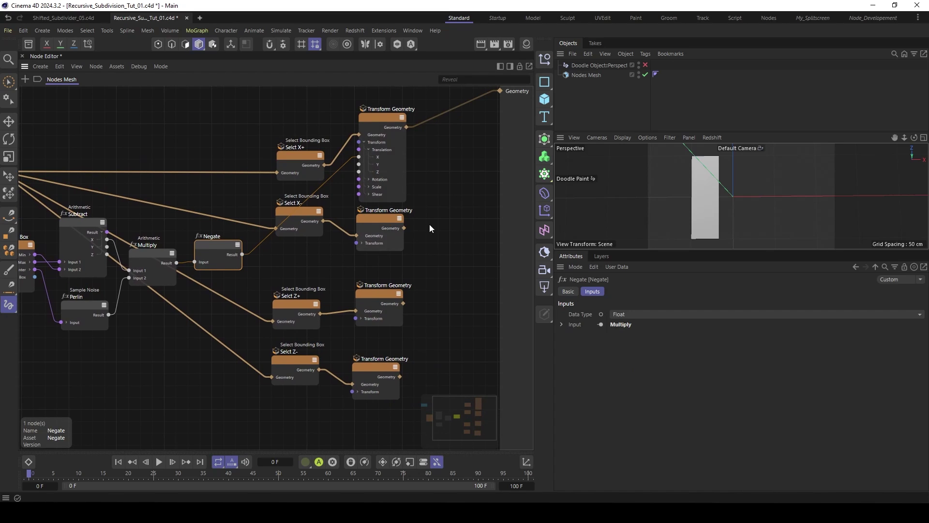
drag(420, 124, 404, 227)
click(386, 225)
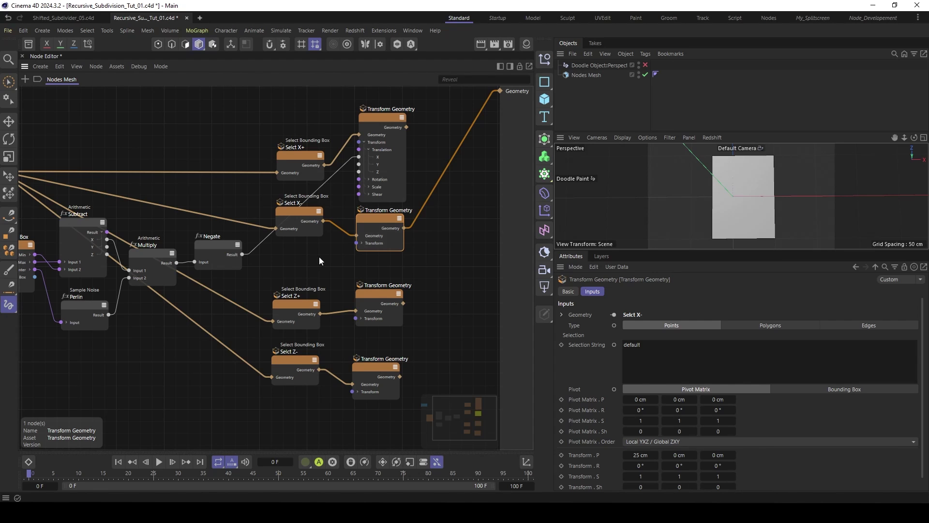
Step: Move the Plane, Bounding Box and math nodes as a group farther from the selection nodes
key(h)
drag(48, 144, 307, 305)
drag(298, 227, 212, 245)
click(249, 229)
click(236, 255)
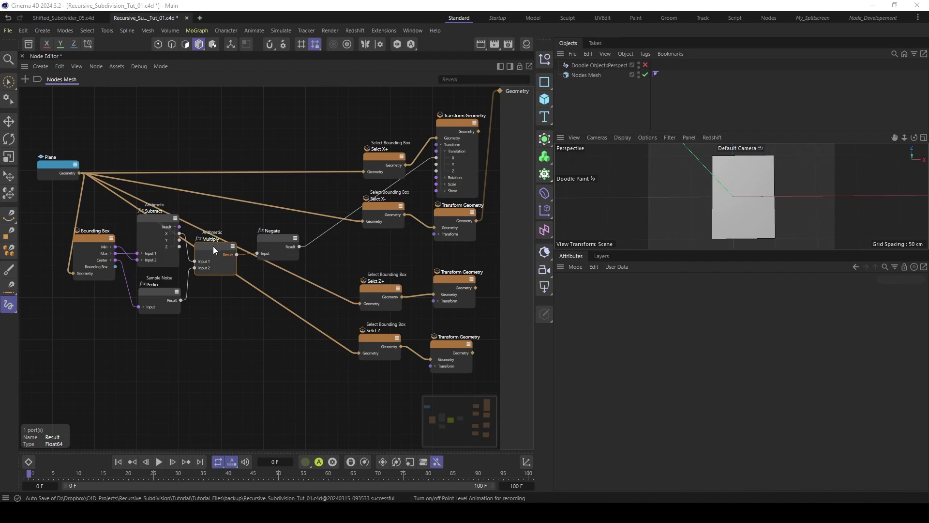
click(224, 256)
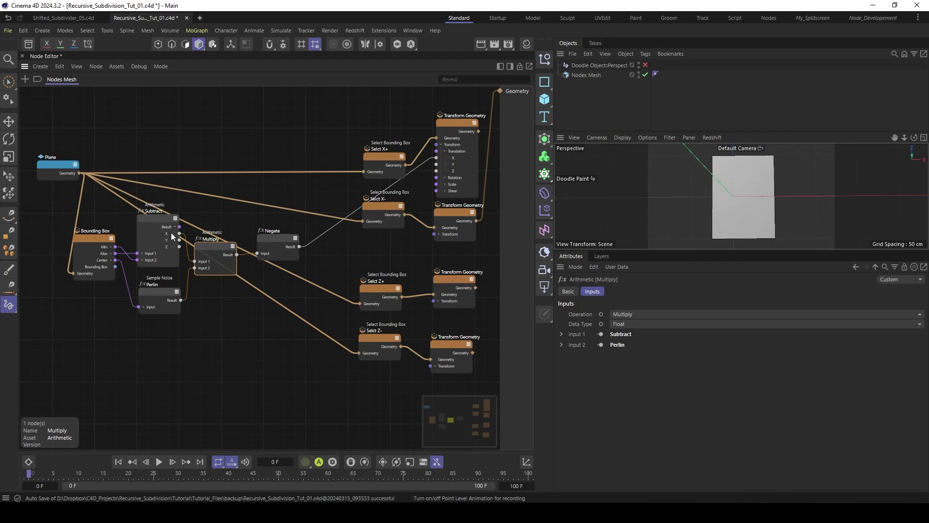
Step: Add a second Arithmetic (Subtract) node with data type Float beneath the Negate node
drag(171, 233, 245, 305)
text(sub)
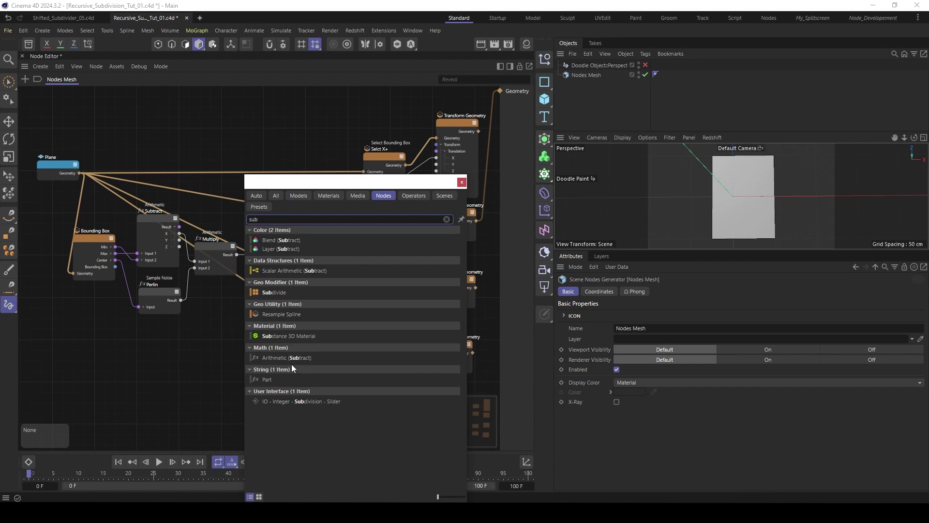
click(292, 358)
drag(273, 302, 262, 303)
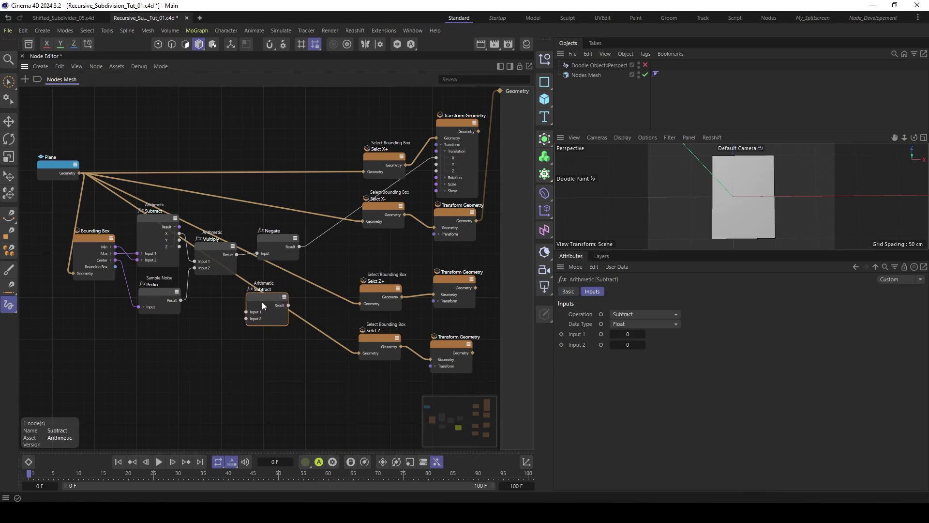
Step: Wire the first Subtract node's X and the Multiply Result into the new Subtract node's inputs, and tidy both nodes' positions
drag(179, 233, 275, 296)
drag(211, 248, 257, 317)
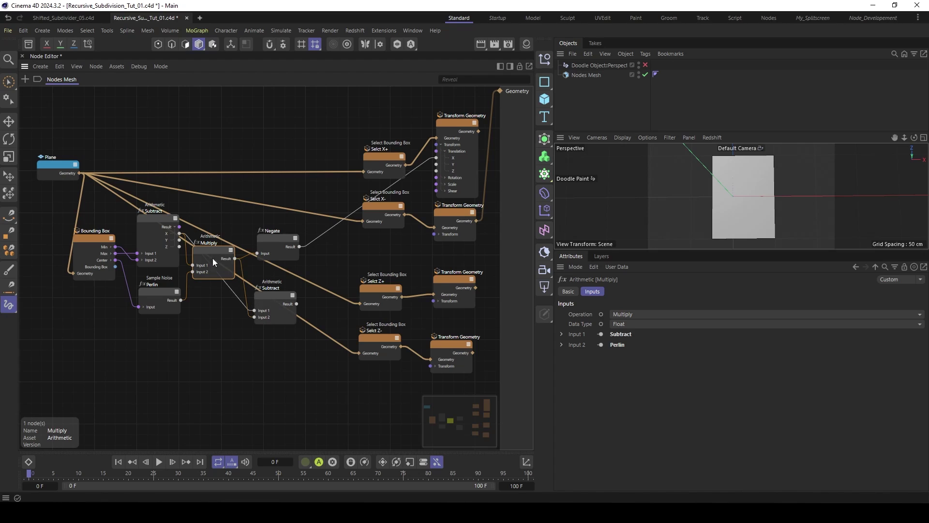
drag(228, 259, 224, 263)
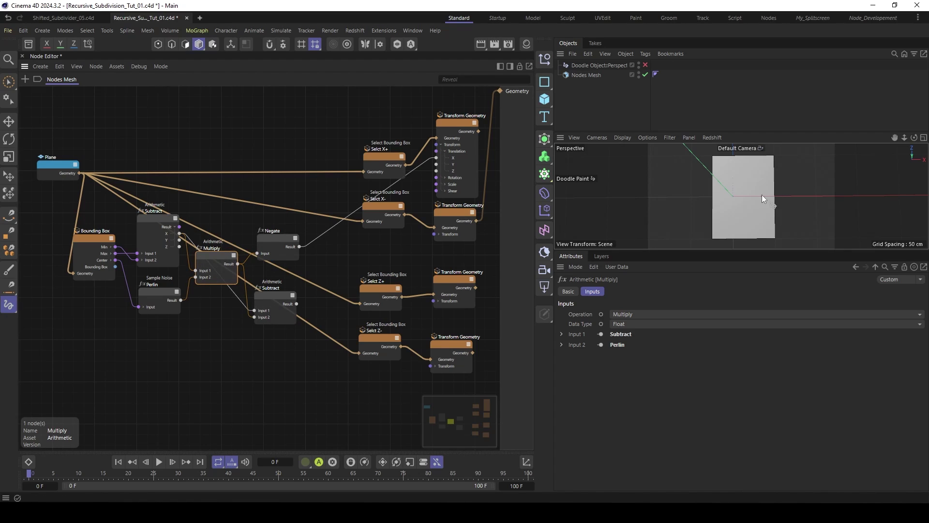
scroll(280, 281, up, 1)
alt+middle_drag(279, 282, 255, 286)
drag(253, 303, 255, 293)
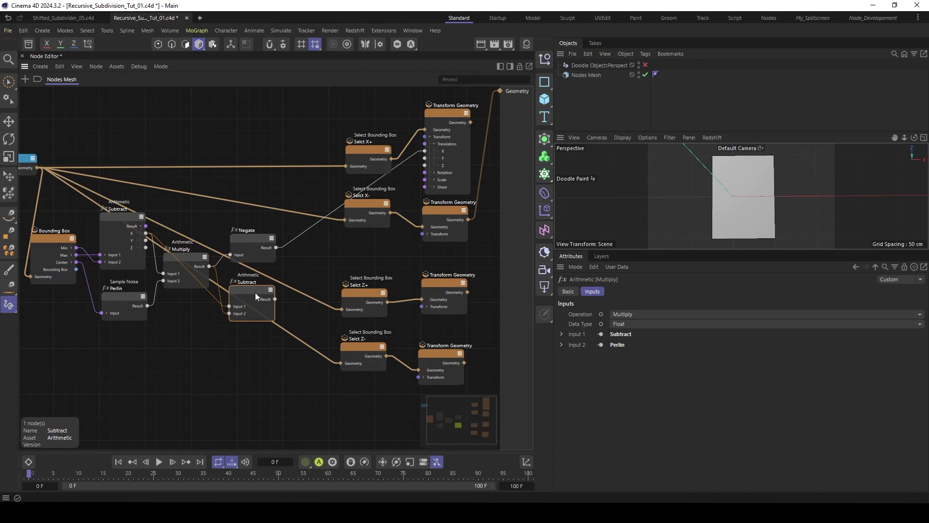
Step: Expand the X- Transform Geometry node's Transform and Translation inputs and wire the new Subtract Result into Translation X
click(426, 234)
middle_drag(477, 245, 448, 237)
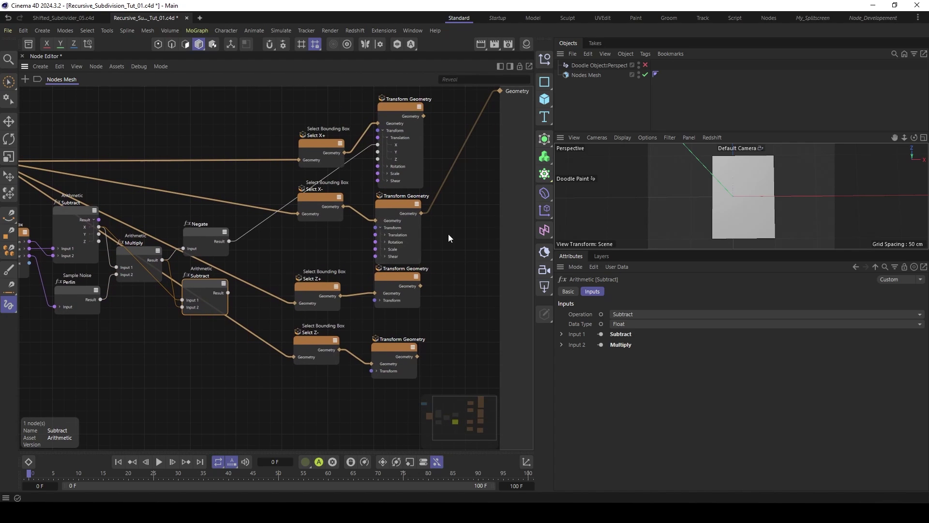
click(385, 234)
drag(228, 292, 377, 242)
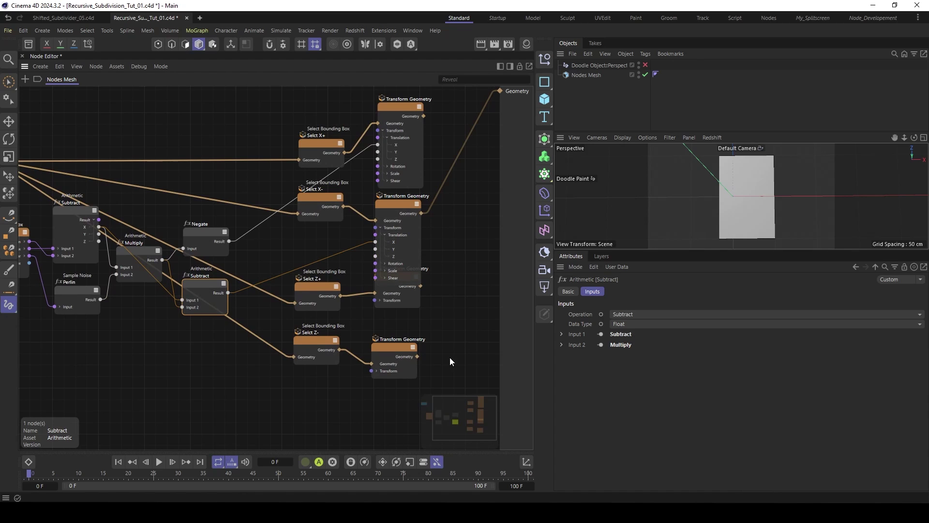
Step: Move the Z+ and Z- selection and Transform Geometry nodes down, clear of the expanded X- Transform Geometry node
drag(437, 368, 386, 289)
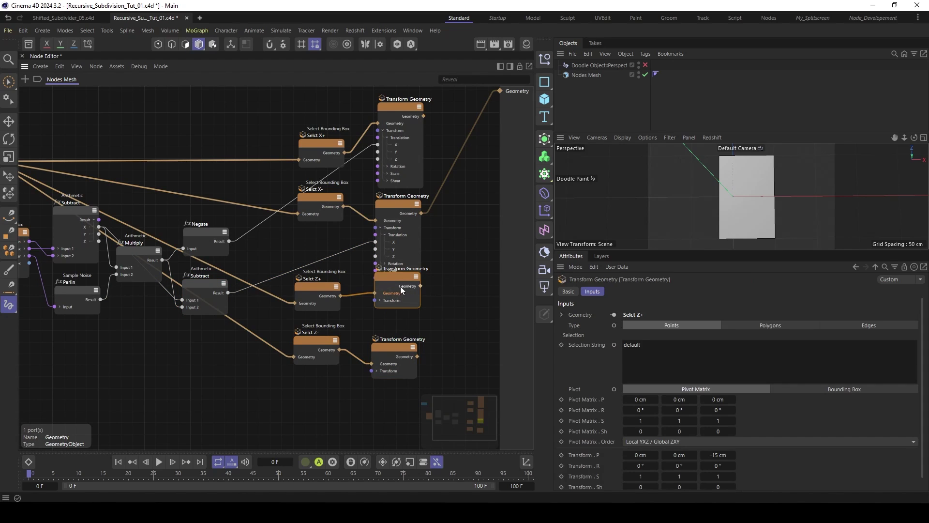
drag(465, 288, 378, 381)
drag(394, 281, 391, 325)
drag(334, 267, 317, 350)
drag(318, 290, 315, 346)
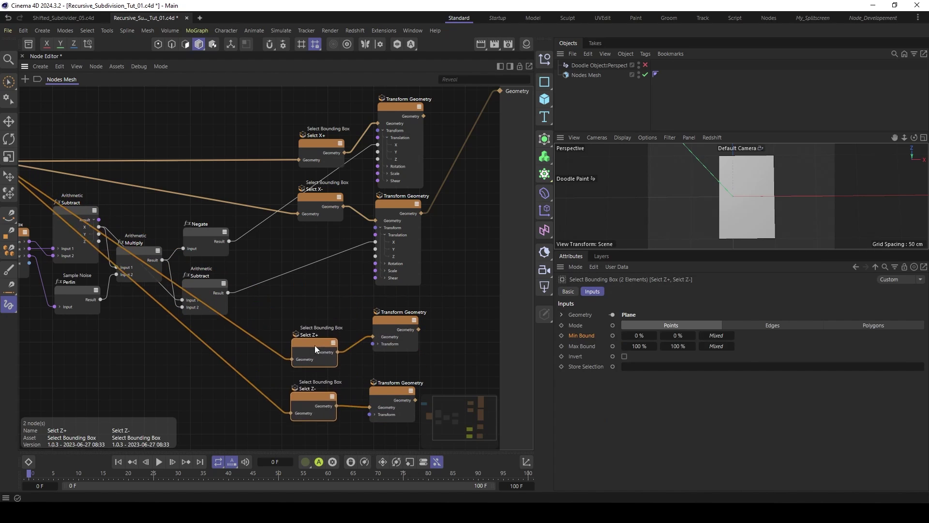
key(h)
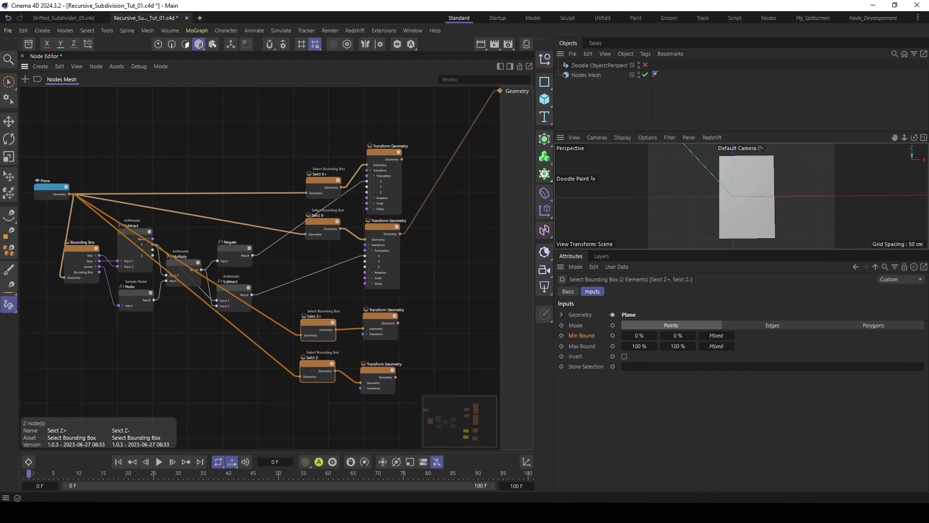
Step: Add a Connect node beside the X+ and X- Transform Geometry nodes
middle_drag(430, 131, 407, 139)
click(382, 164)
double_click(420, 144)
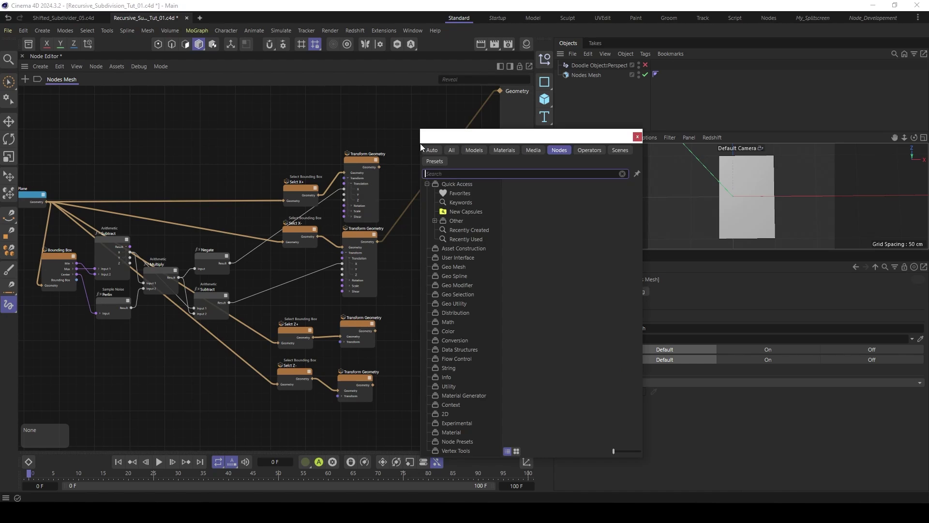
text(conn)
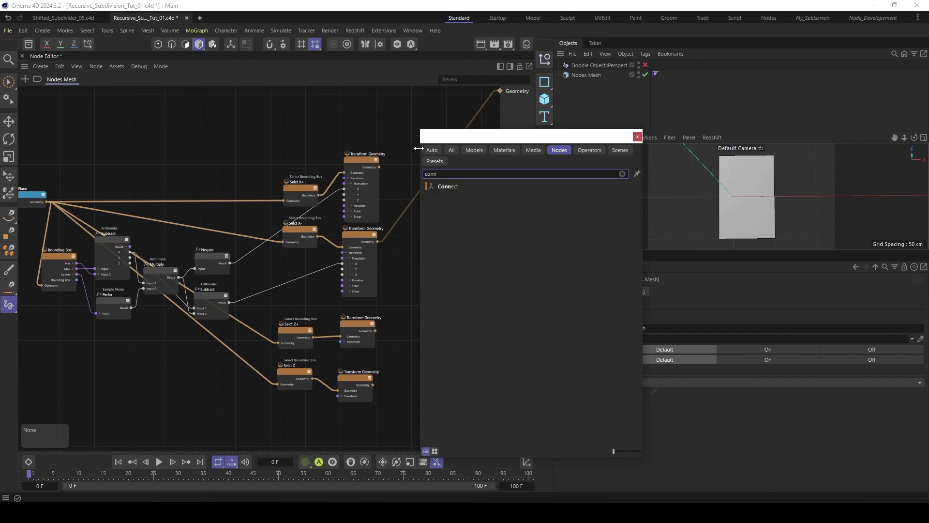
click(440, 185)
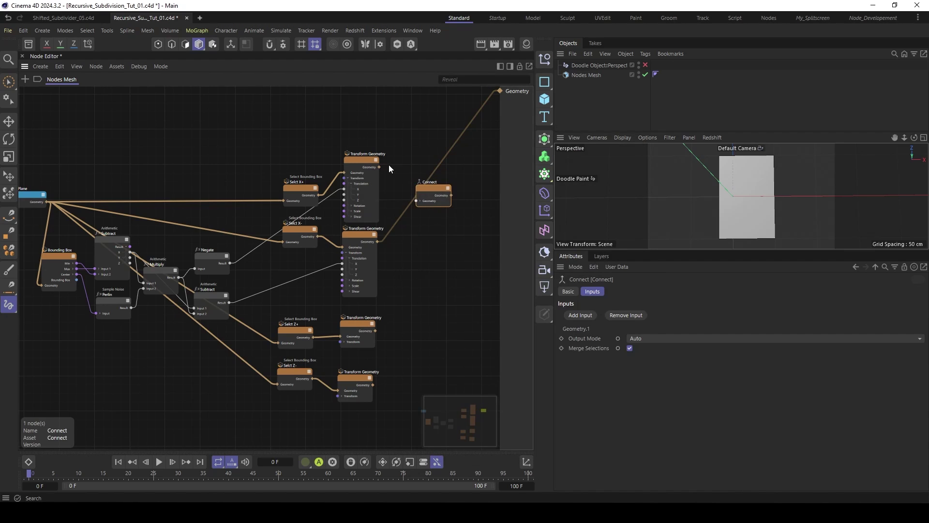
Step: Wire the X+ and X- Transform Geometry outputs into the Connect node and its result into the graph's Geometry output
drag(380, 167, 418, 200)
scroll(418, 200, up, 3)
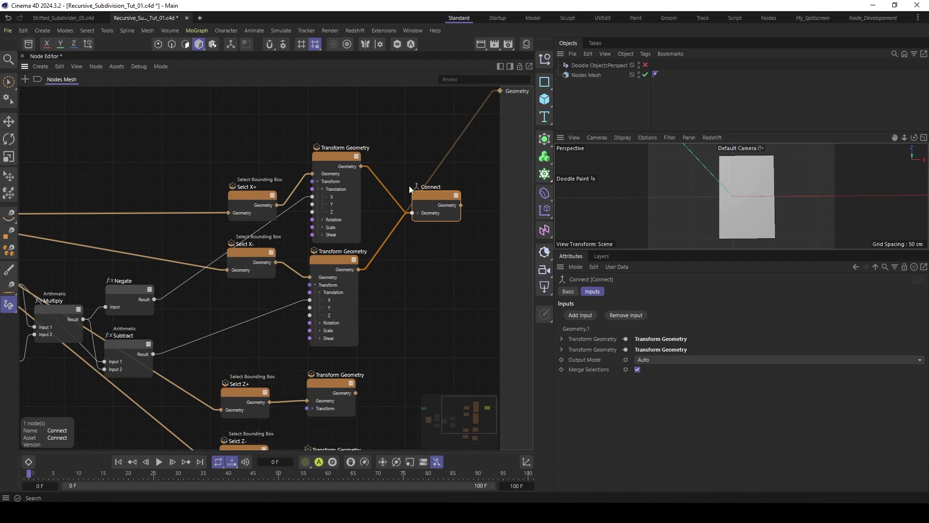
mouse_move(439, 198)
mouse_down()
mouse_move(424, 231)
mouse_move(440, 208)
mouse_move(445, 237)
mouse_move(421, 200)
mouse_up()
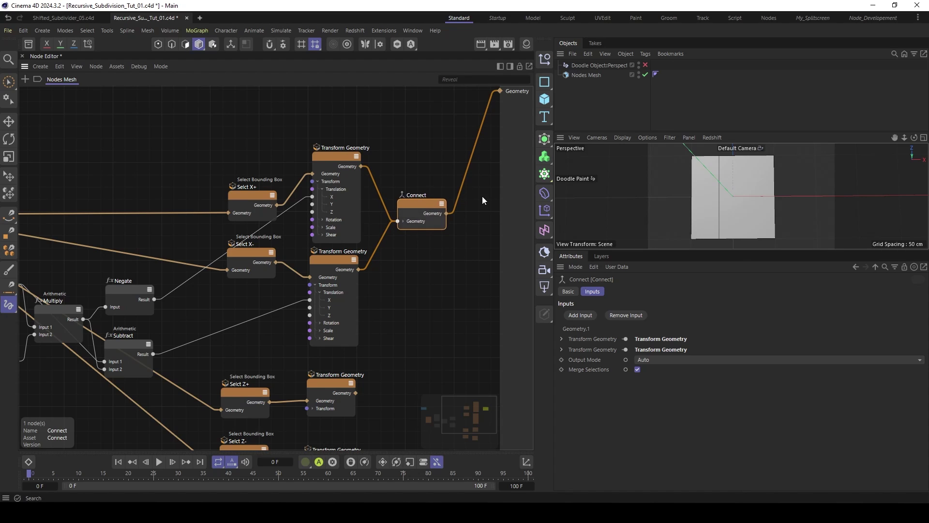
Step: Enlarge the viewport area and reframe the plane in it
drag(727, 250, 720, 337)
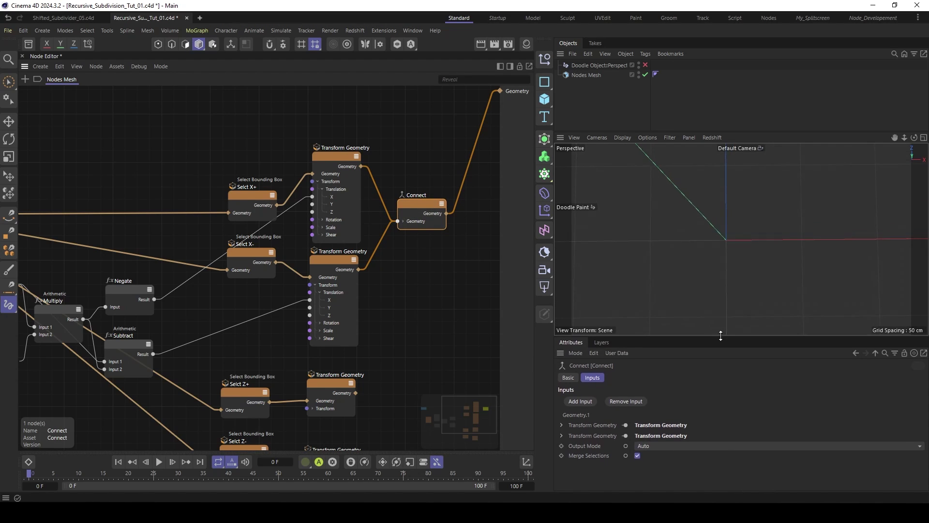
scroll(706, 222, up, 1)
alt+middle_drag(713, 220, 723, 220)
Step: Set the Perlin Sample Noise node's Seed to 128 to test the split along X
alt+middle_drag(115, 318, 218, 253)
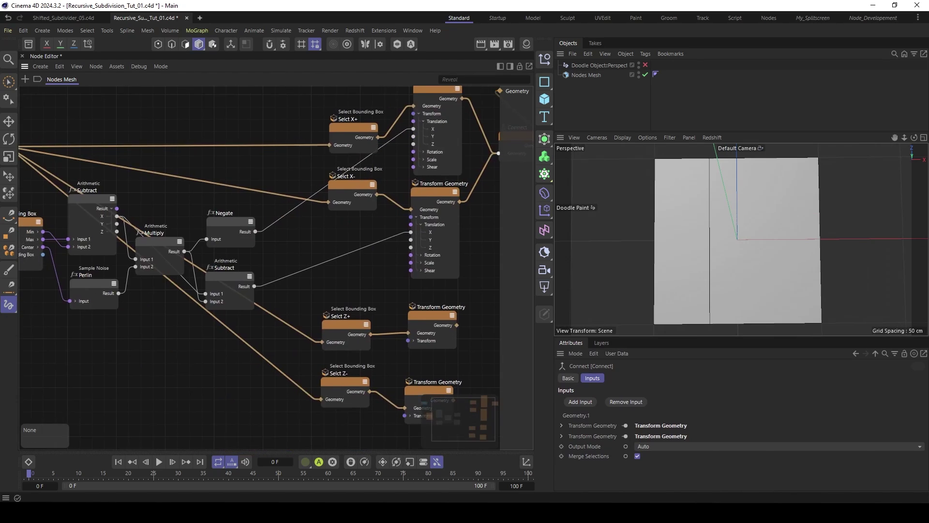
alt+right_drag(217, 253, 181, 274)
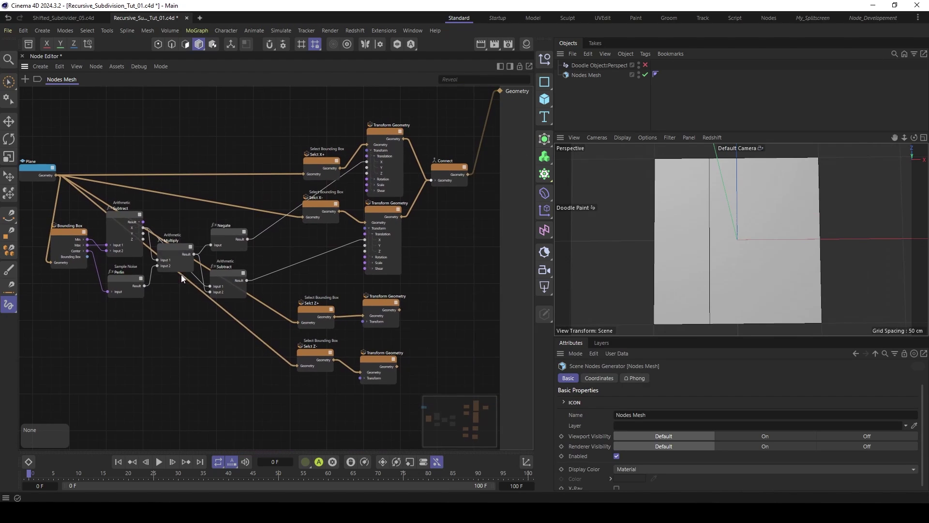
click(114, 283)
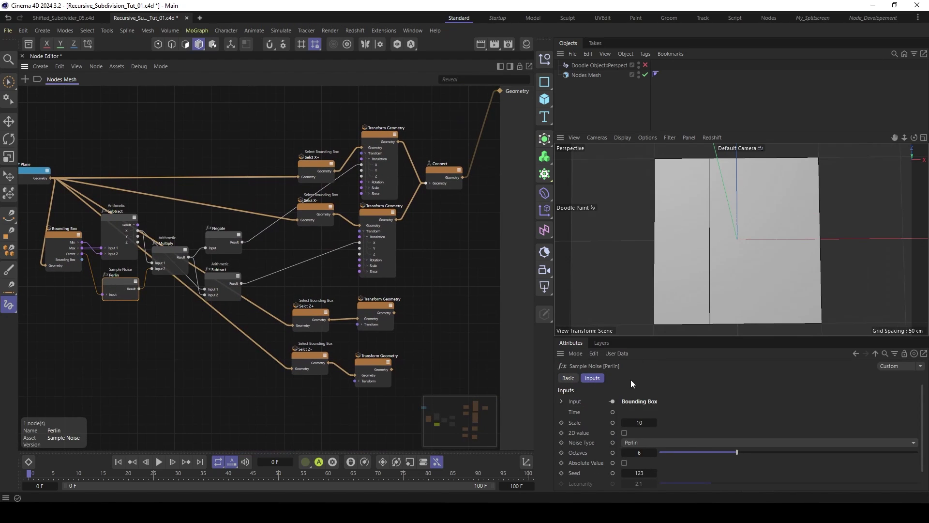
drag(637, 341, 636, 333)
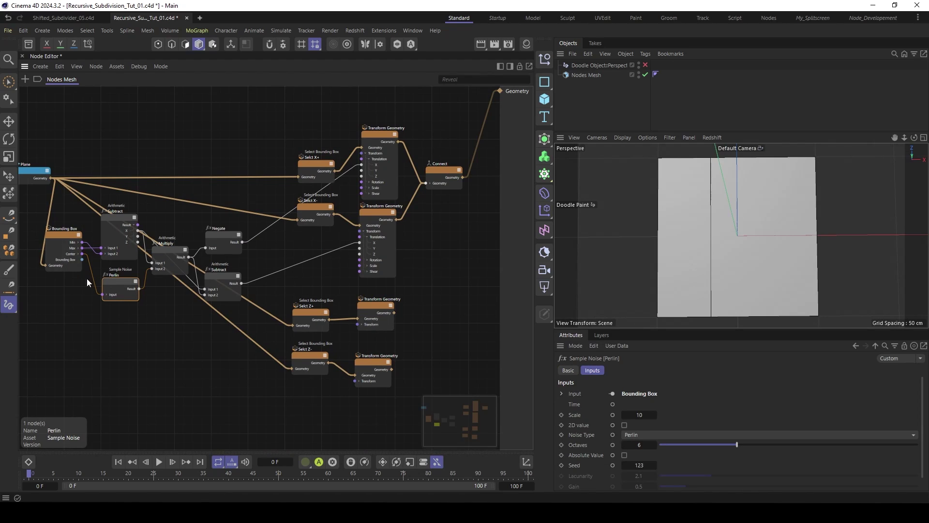
click(655, 465)
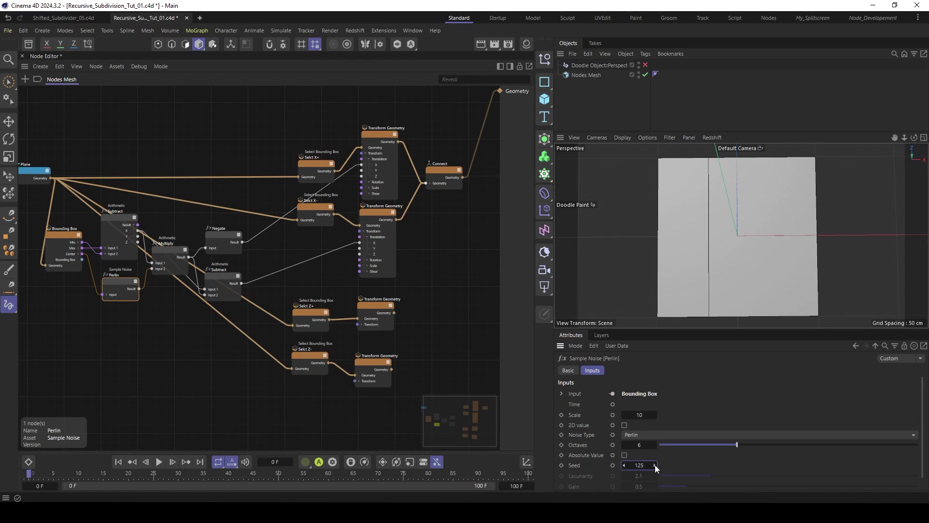
click(655, 465)
click(655, 465)
click(655, 464)
click(654, 465)
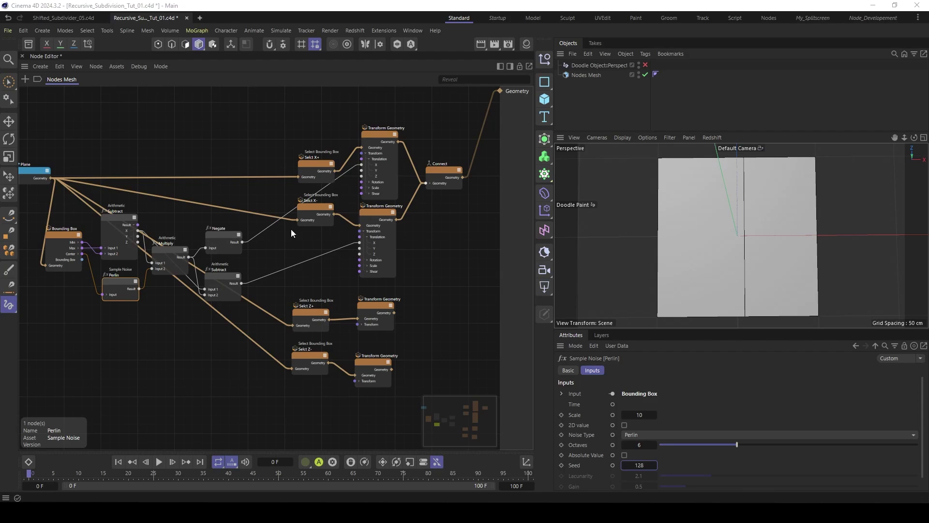
Step: Duplicate the Multiply node below with its Perlin link, wire the first Subtract node's Z into its Input 1, and tidy both Multiply nodes
click(307, 252)
middle_drag(300, 307, 322, 295)
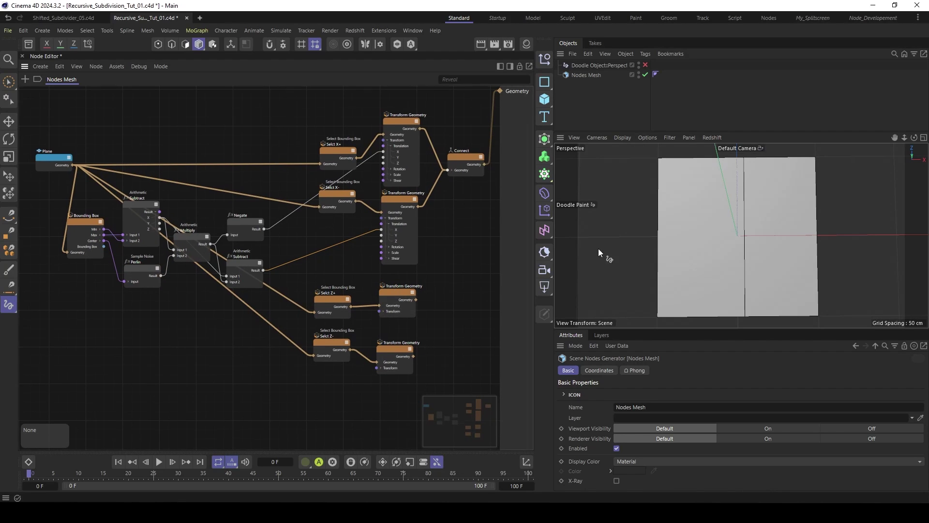
scroll(220, 285, up, 2)
scroll(208, 317, up, 2)
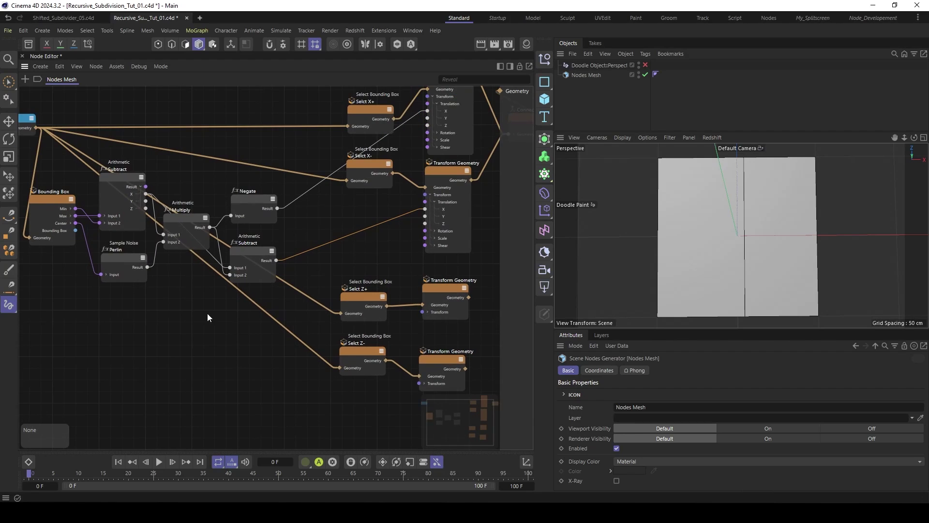
click(180, 215)
ctrl+drag(181, 217, 190, 312)
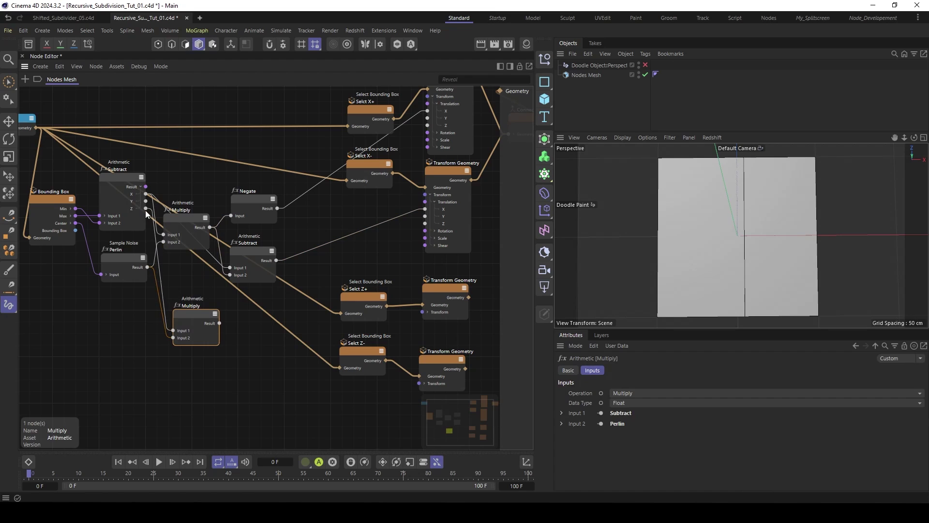
click(133, 207)
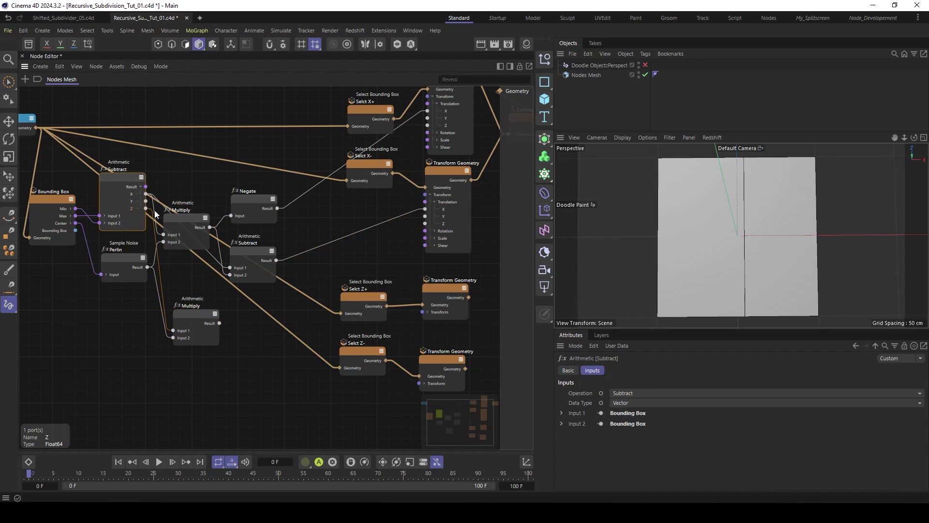
drag(185, 218, 189, 219)
middle_drag(219, 294, 199, 297)
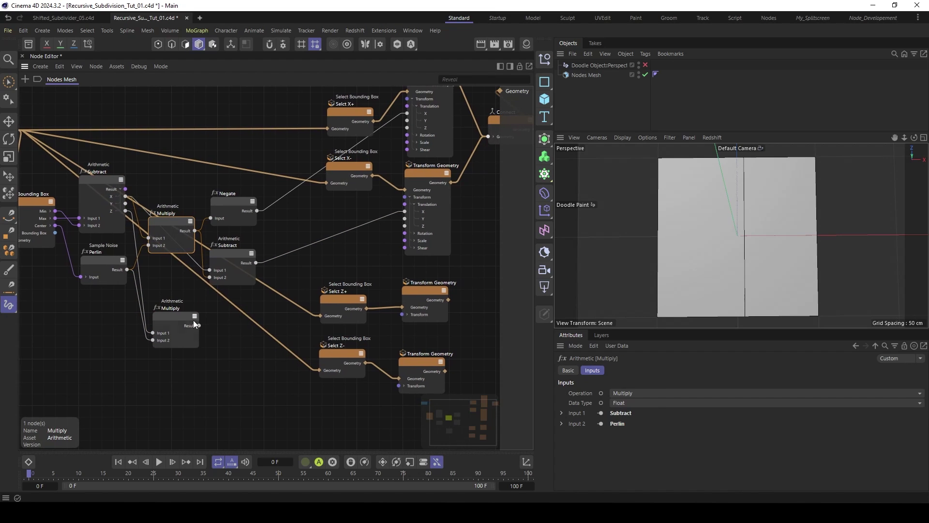
drag(182, 320, 177, 317)
Step: Duplicate the Negate node beside the second Multiply node and feed it that node's Result
click(235, 205)
ctrl+drag(235, 205, 193, 322)
middle_drag(390, 337, 347, 299)
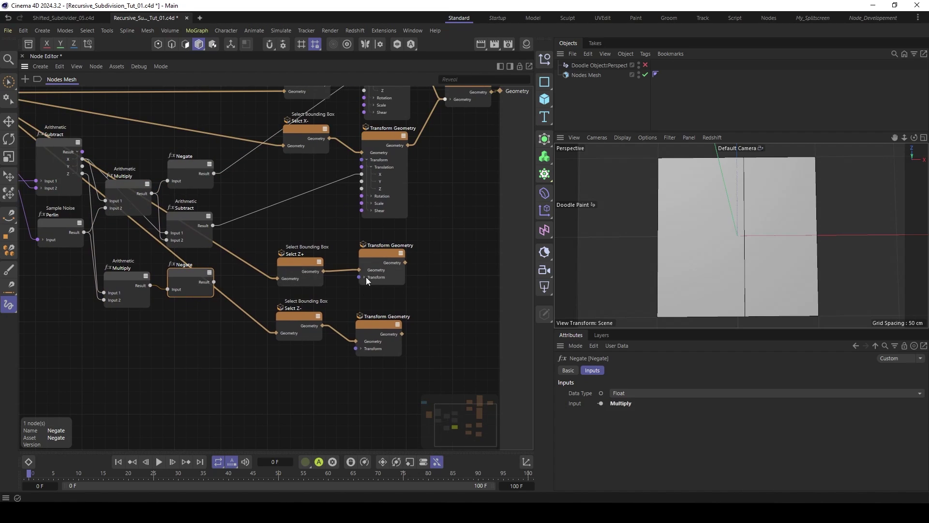
Step: Expand the Z+ Transform Geometry node's Transform and Translation inputs and space it apart from the Z- Transform Geometry node
click(364, 276)
drag(372, 326, 369, 355)
click(368, 285)
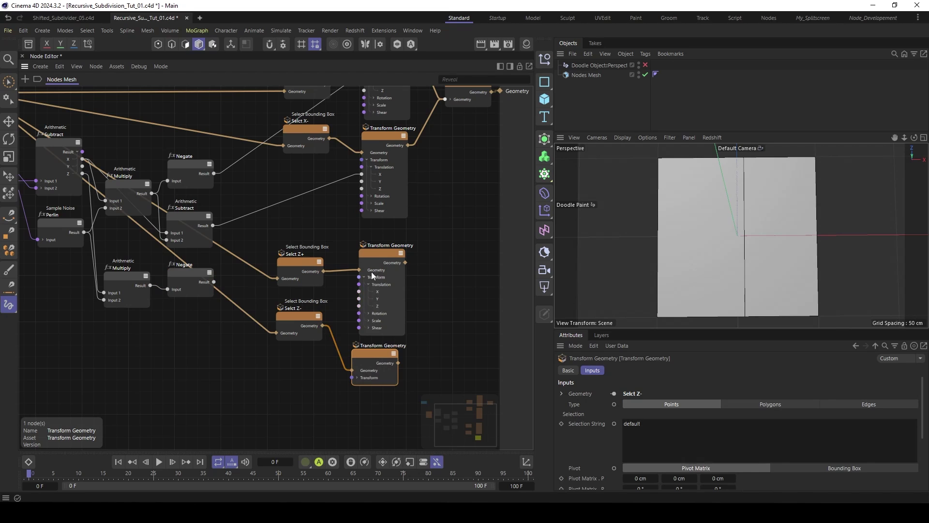
drag(374, 254, 374, 241)
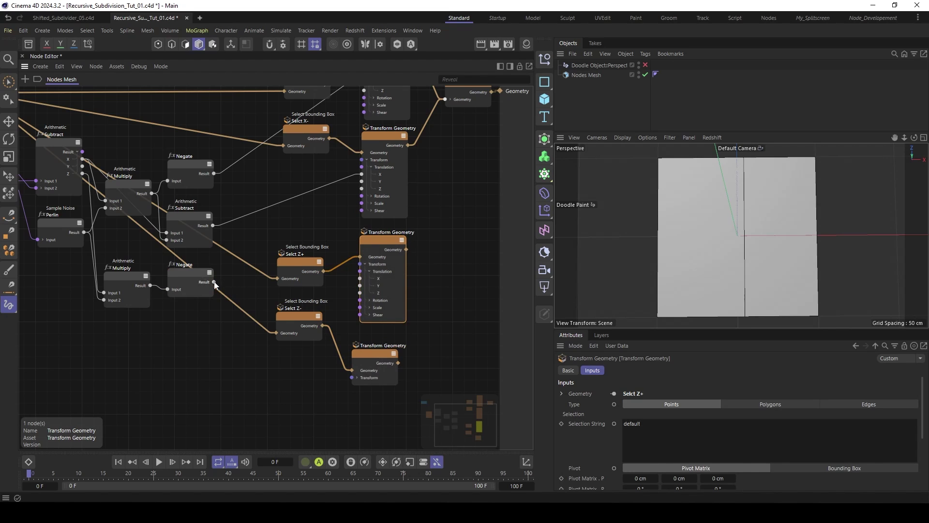
Step: Wire the second Negate Result into the Z+ node's Translation Z and that node's output into the graph's Geometry output
drag(213, 282, 360, 293)
middle_drag(464, 216, 437, 239)
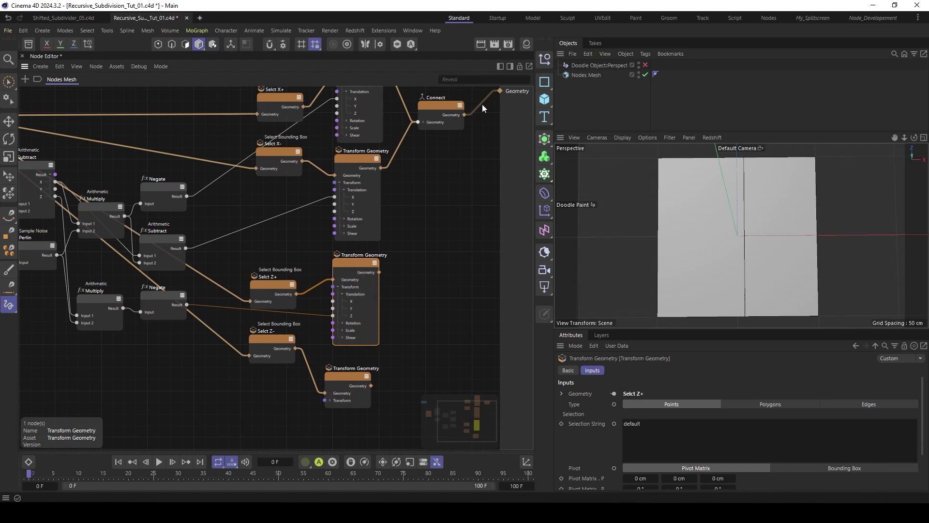
drag(483, 104, 500, 91)
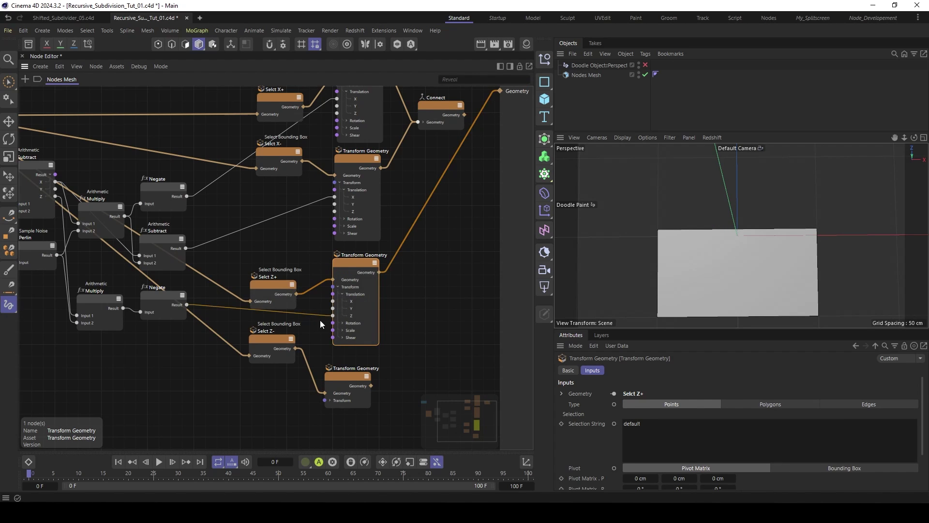
Step: Duplicate the Float Subtract node and place the copy beneath the second Negate node
middle_drag(322, 321, 394, 285)
click(230, 200)
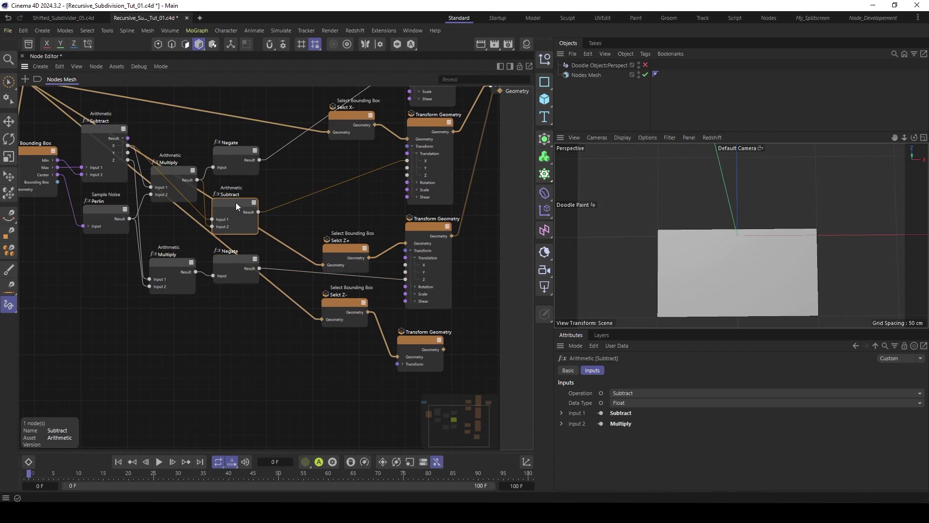
ctrl+drag(236, 203, 237, 305)
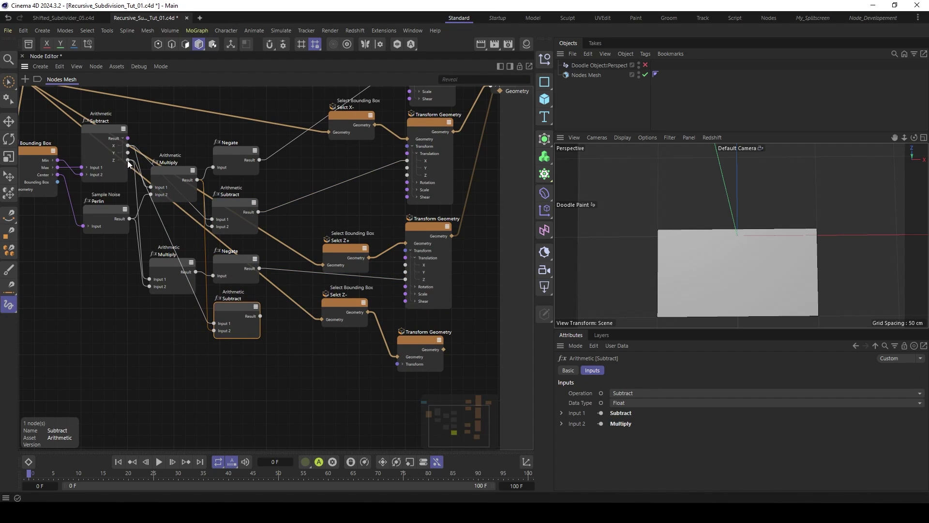
drag(234, 307, 234, 307)
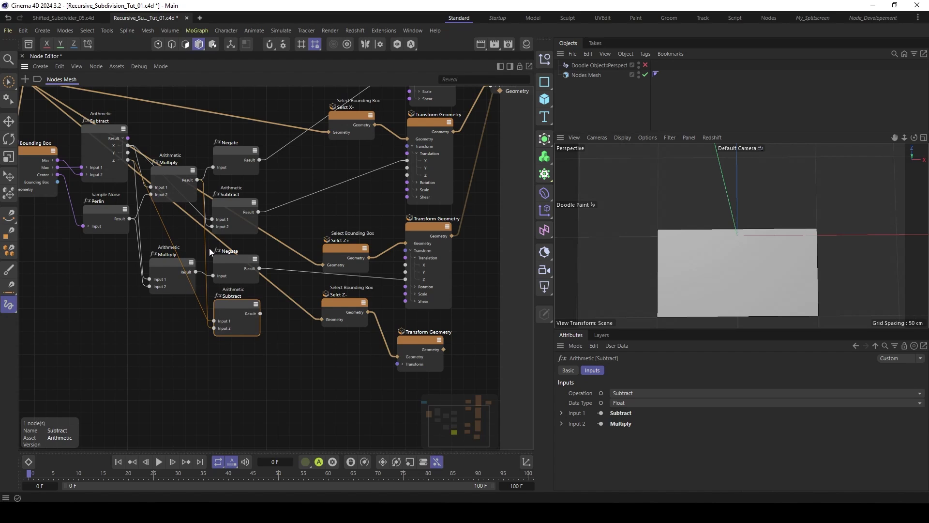
Step: Wire the first Subtract node's Z and the second Multiply Result into the copied Subtract node's Input 1 and Input 2
drag(207, 247, 127, 160)
click(158, 262)
drag(210, 276, 220, 331)
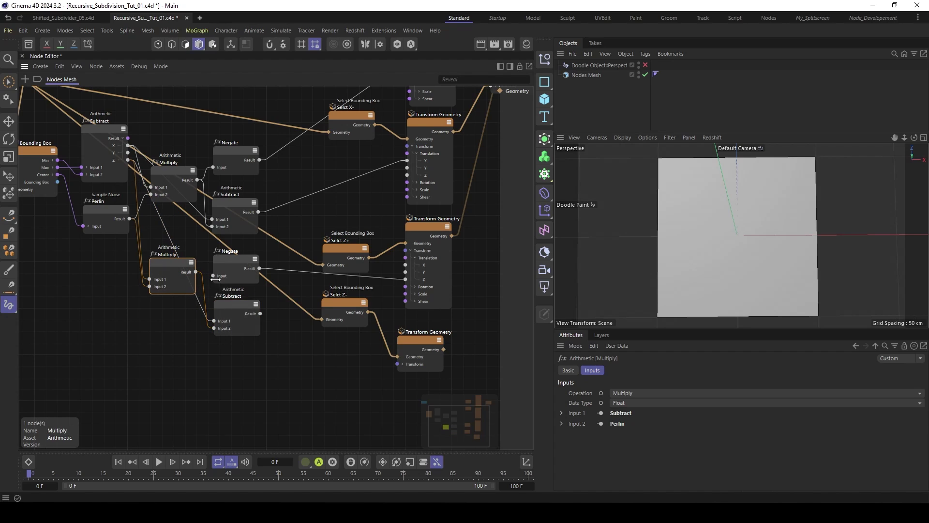
drag(193, 271, 194, 272)
Step: Expand the Z- Transform Geometry node's Transform and Translation inputs
middle_drag(290, 252, 264, 253)
drag(394, 350, 397, 345)
click(380, 360)
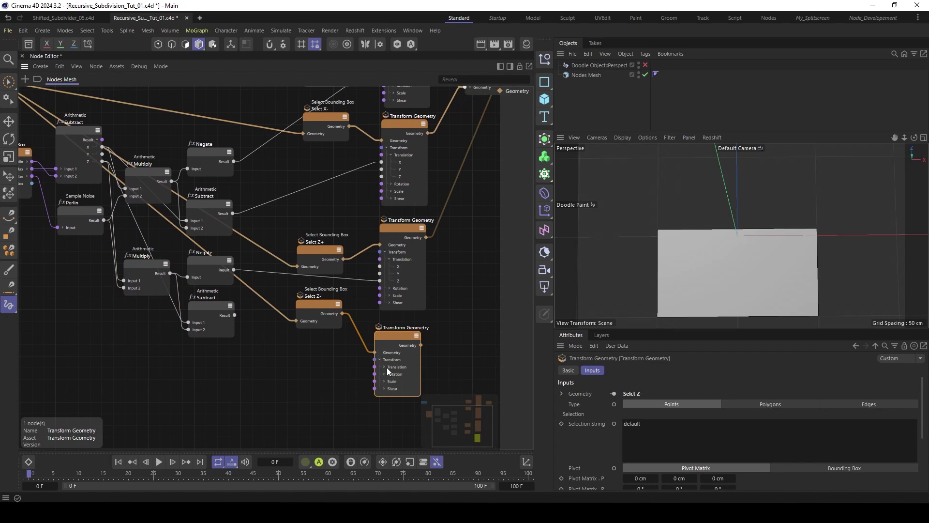
click(383, 366)
Step: Wire the copied Subtract Result into the Z- node's Translation Z and that node's output into the graph's Geometry output
middle_drag(383, 366, 380, 351)
middle_drag(238, 310, 223, 294)
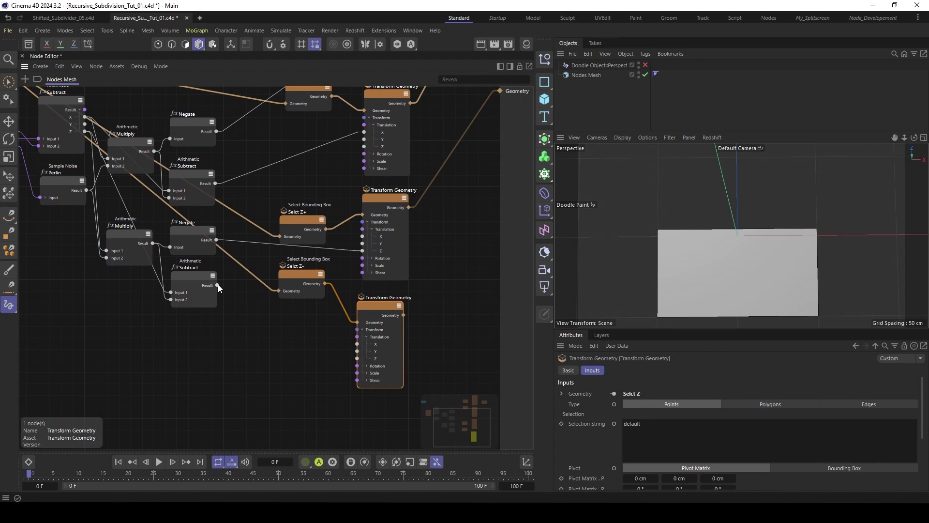
drag(217, 286, 357, 358)
drag(422, 196, 402, 311)
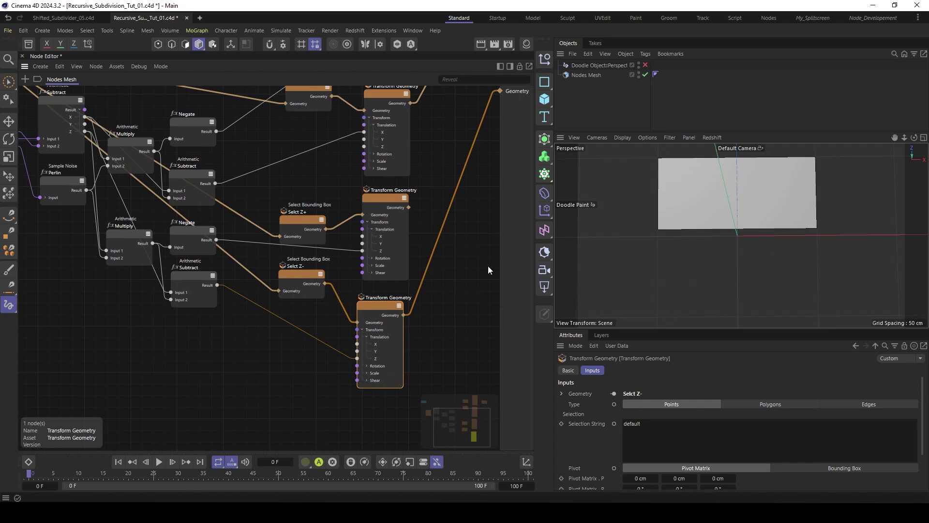
Step: Duplicate the Connect node for the Z branch and wire it between both Z Transform Geometry outputs and the graph's Geometry output
middle_drag(489, 267, 449, 270)
scroll(448, 269, down, 1)
middle_drag(410, 233, 383, 255)
click(399, 106)
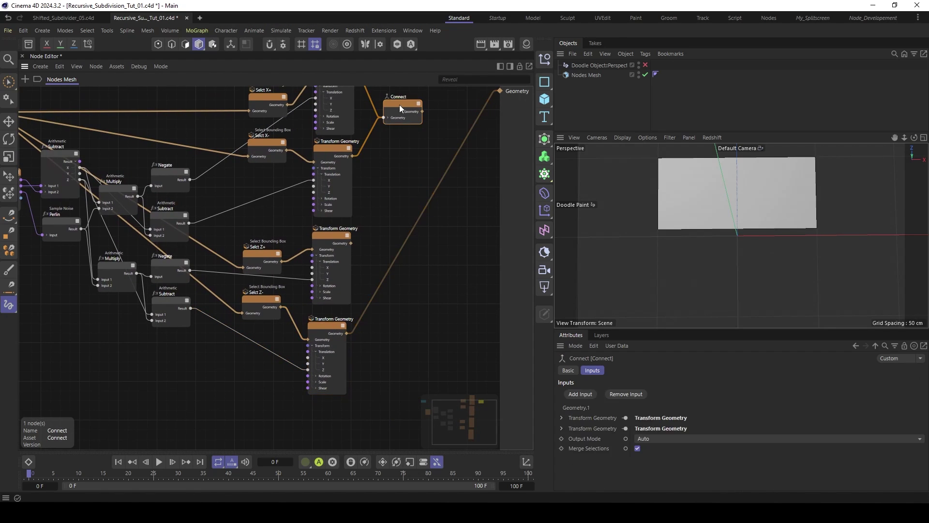
ctrl+drag(400, 105, 406, 269)
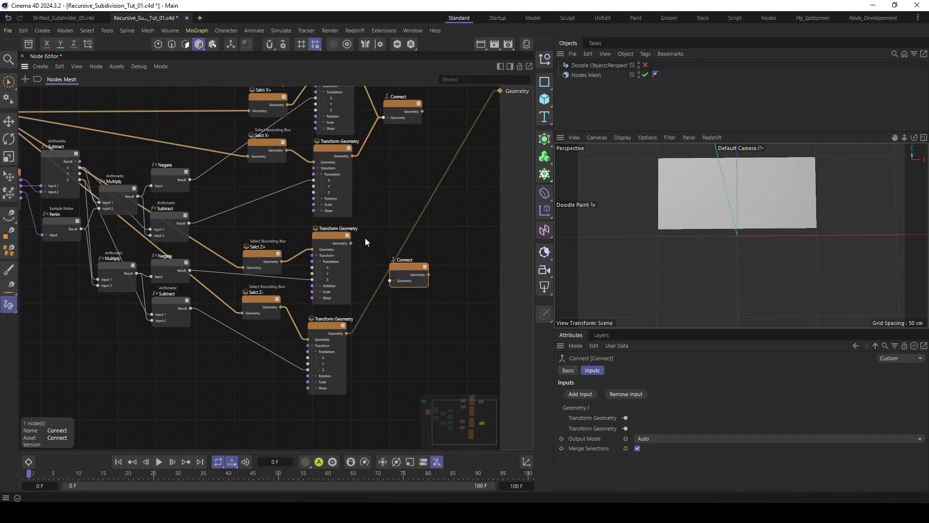
drag(351, 242, 501, 91)
middle_drag(274, 283, 314, 293)
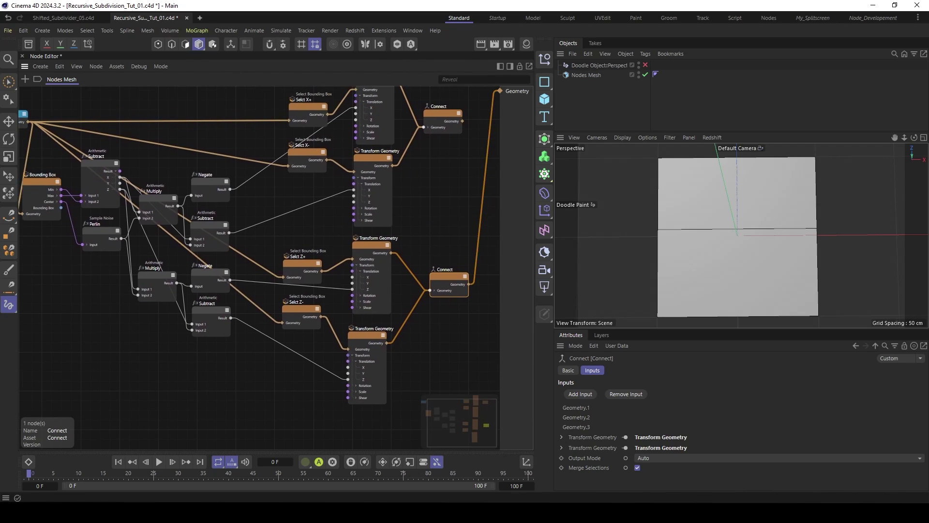
Step: Set the Perlin Sample Noise node's Seed to 132 to test the split along Z
click(101, 231)
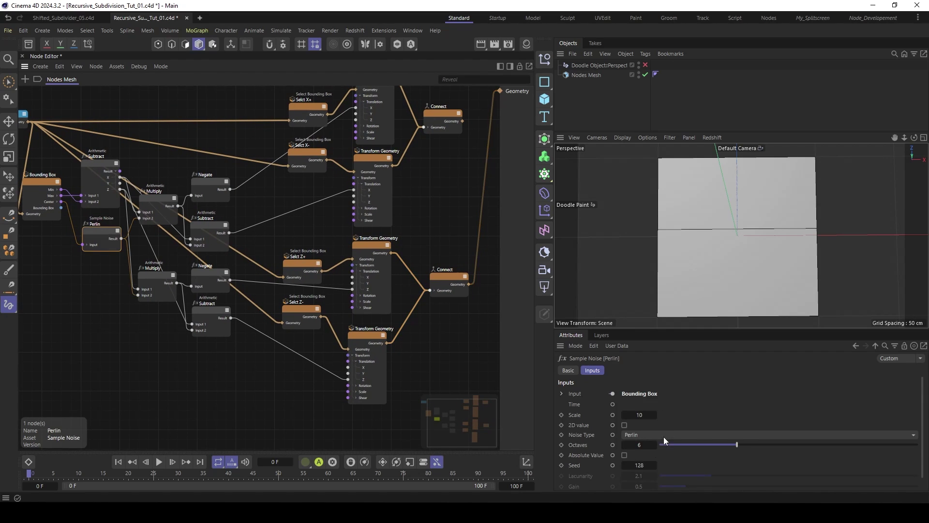
click(654, 465)
click(654, 464)
click(655, 465)
click(655, 465)
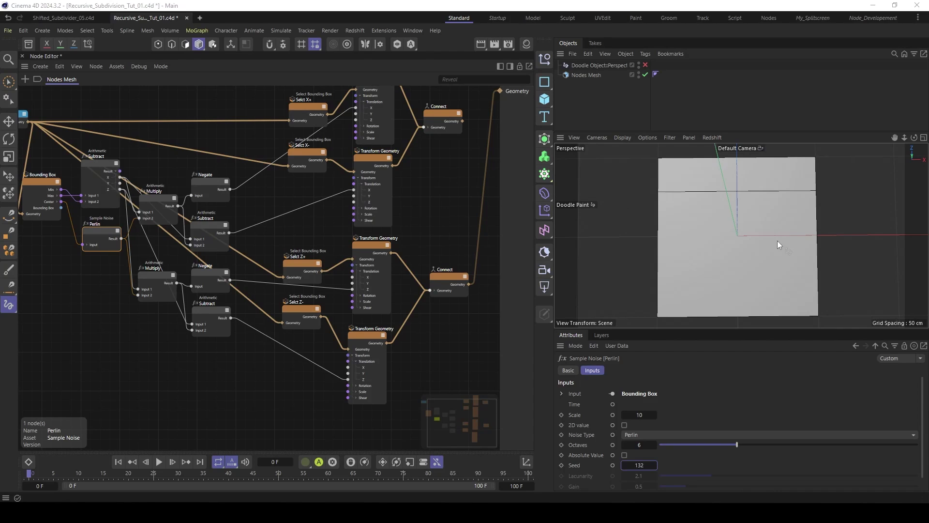
click(280, 194)
scroll(306, 198, down, 3)
middle_drag(231, 181, 233, 224)
scroll(247, 225, up, 1)
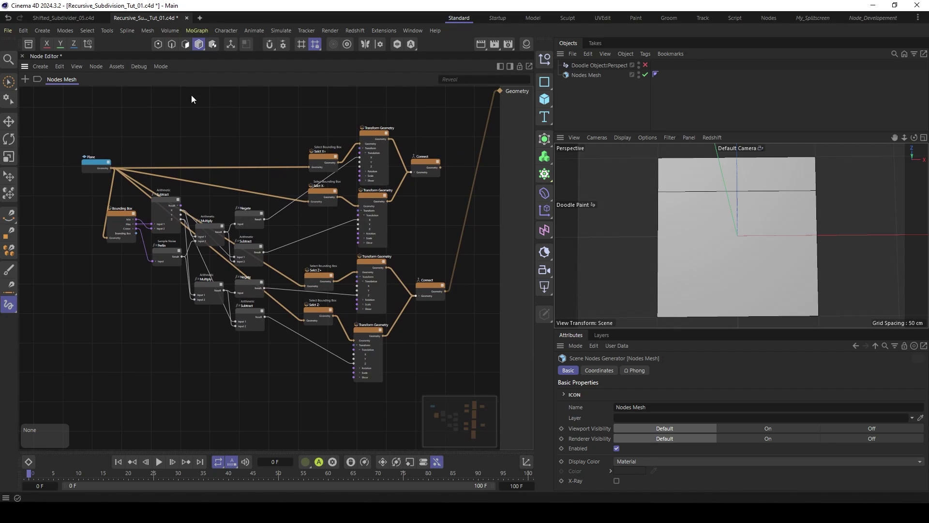
Step: Move the Plane node farther away from the rest of the graph to make room for more nodes
alt+right_drag(213, 135, 225, 135)
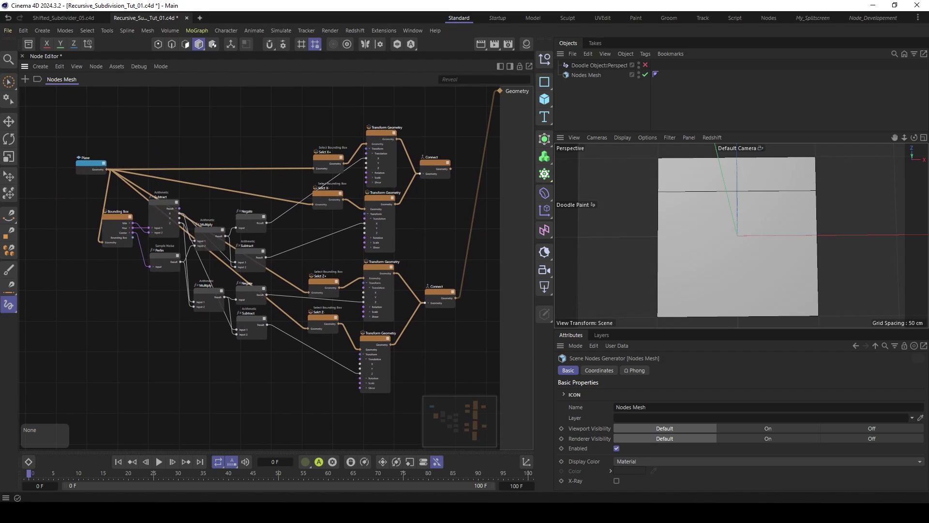
drag(93, 163, 54, 160)
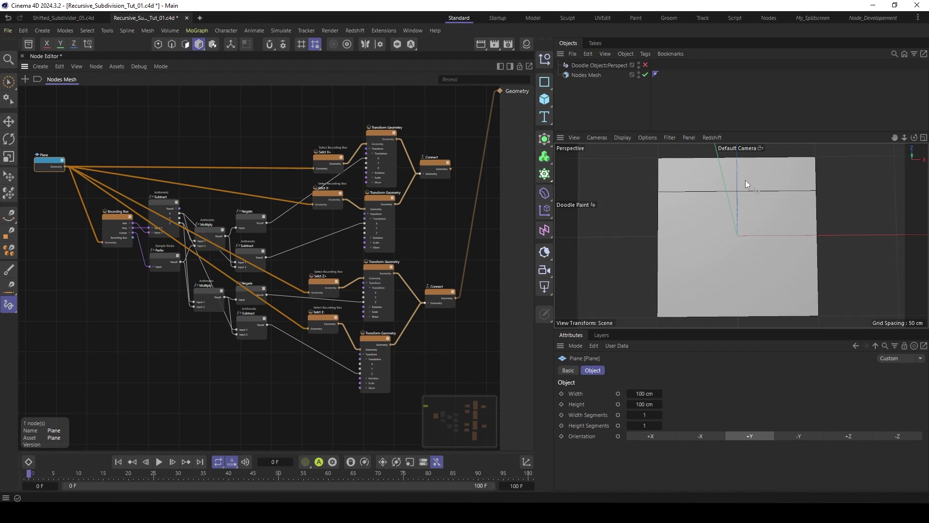
click(83, 143)
middle_drag(83, 143, 156, 150)
scroll(203, 163, up, 2)
drag(109, 162, 65, 164)
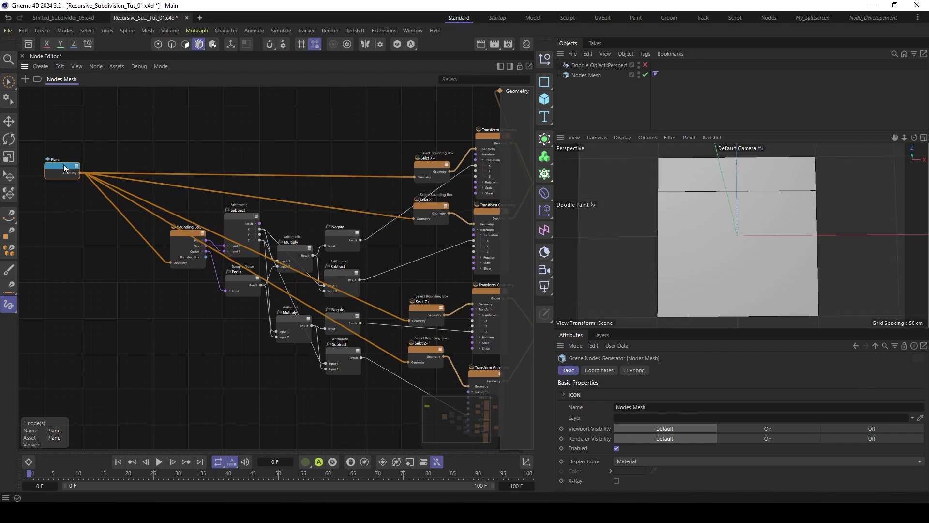
Step: Add an Explode Mesh Islands node beside the Plane node and connect the Plane's Geometry to its Geometry input
double_click(157, 123)
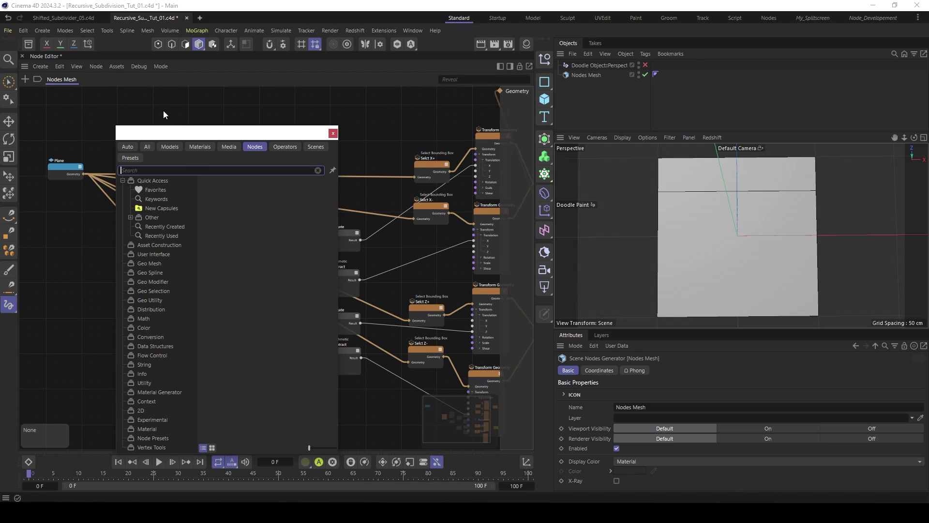
text(expl)
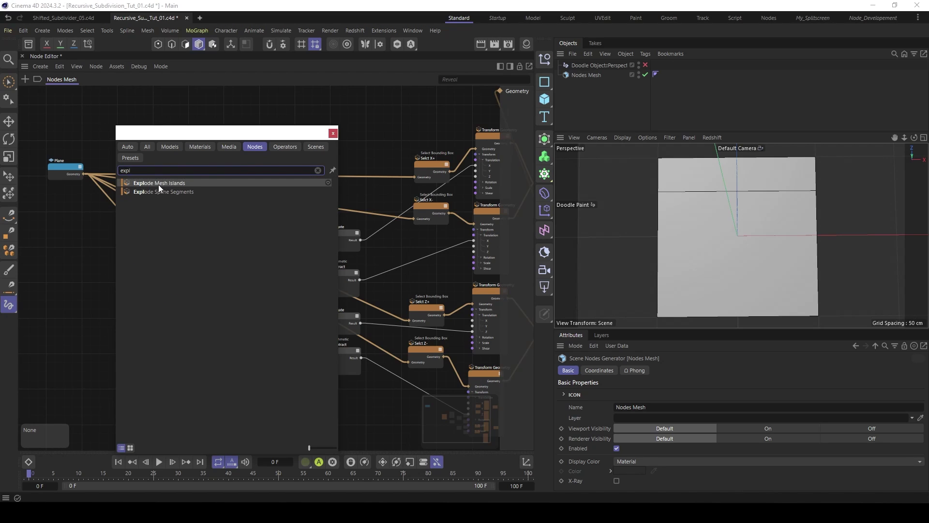
click(159, 184)
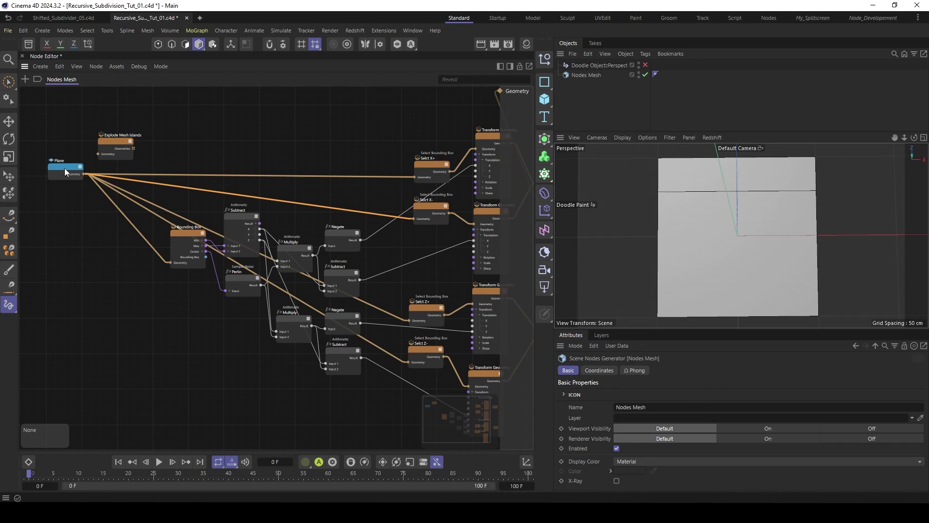
drag(65, 169, 52, 169)
drag(121, 140, 109, 143)
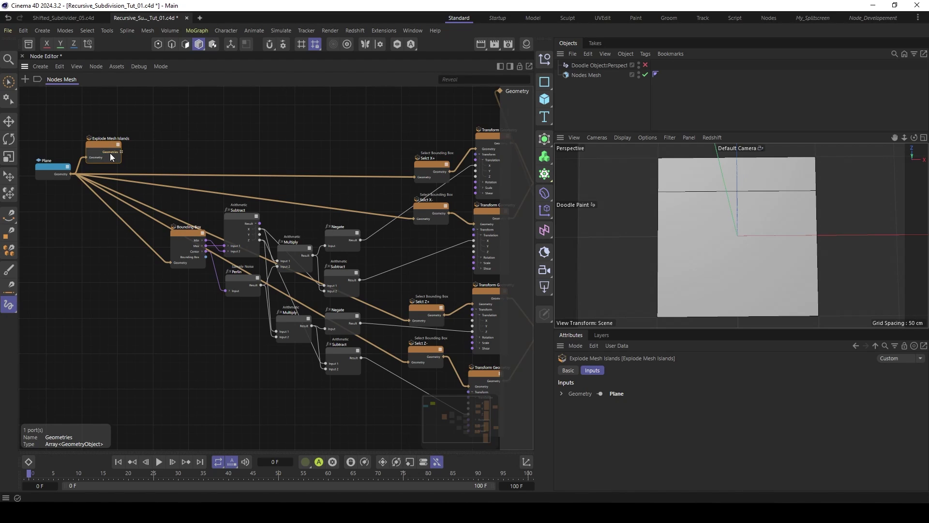
Step: Add an Iterate Collection node and connect the Explode Mesh Islands Geometries output to its Collection input
scroll(115, 150, up, 2)
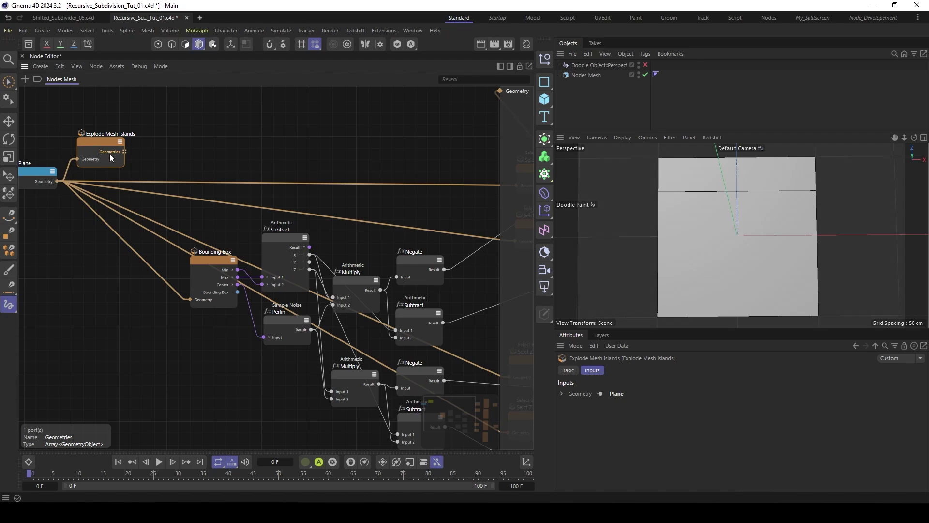
middle_drag(146, 171, 149, 178)
scroll(168, 169, down, 3)
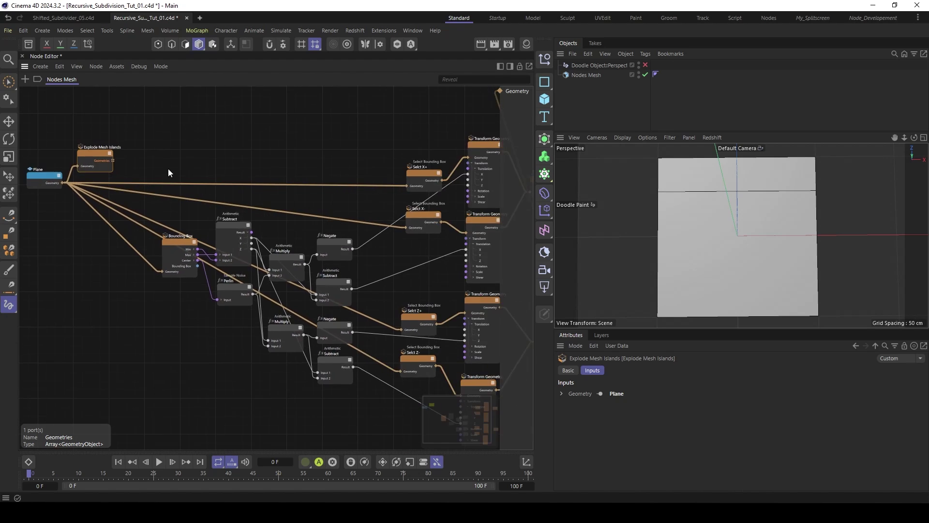
middle_drag(167, 168, 273, 199)
scroll(135, 179, up, 3)
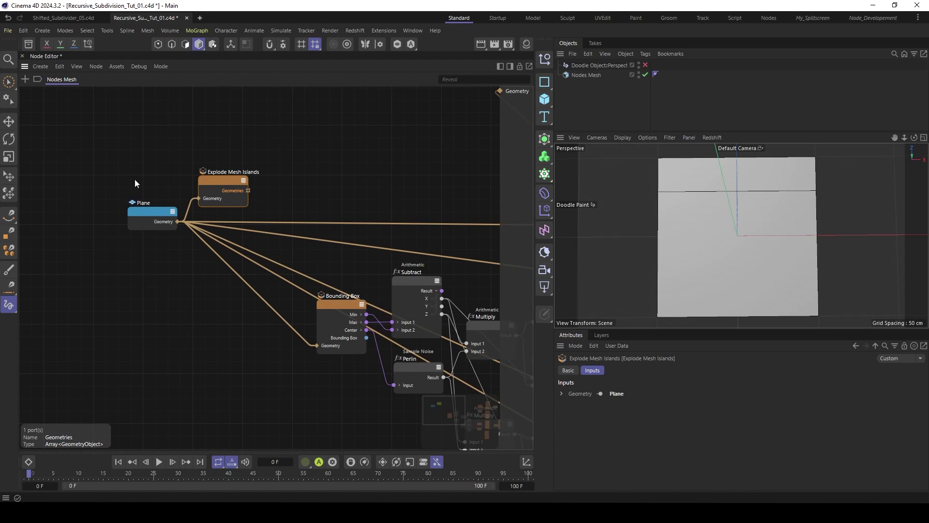
double_click(260, 181)
text(iterate)
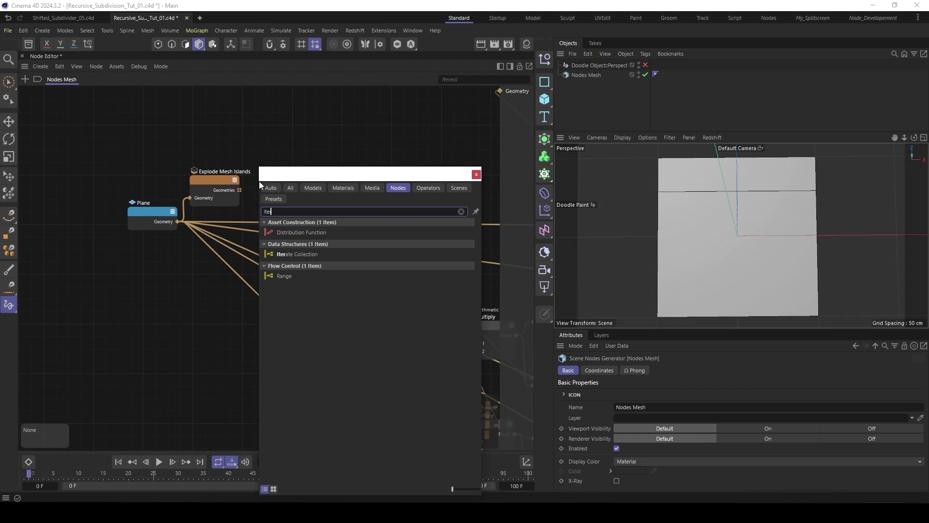
click(306, 255)
drag(260, 174, 281, 158)
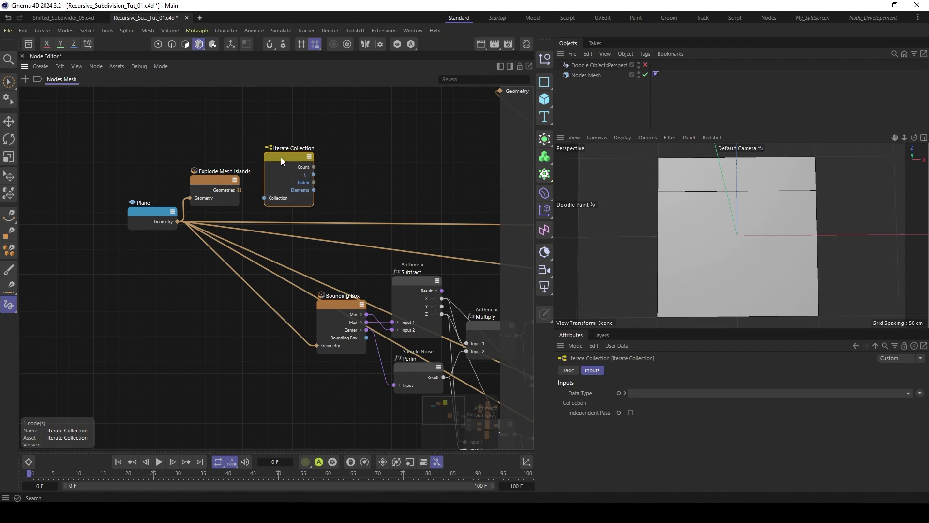
middle_drag(289, 168, 275, 170)
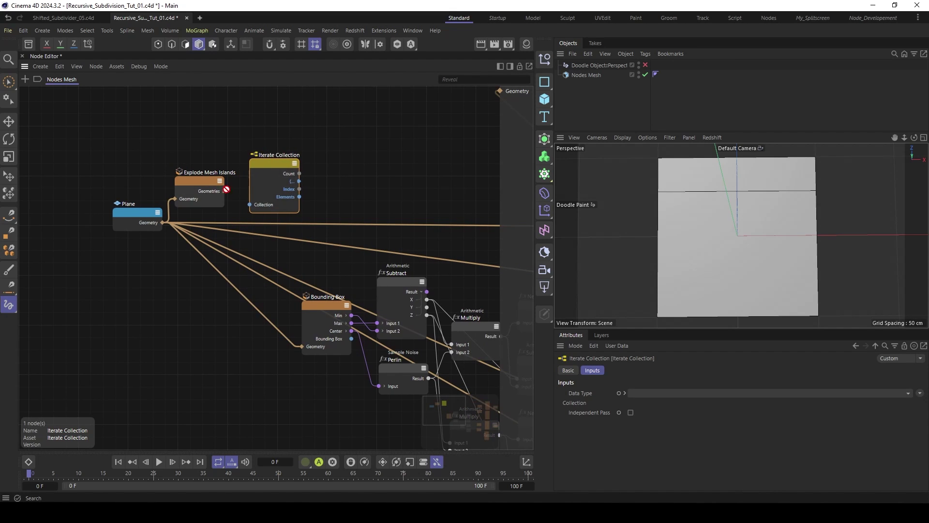
drag(255, 204, 256, 204)
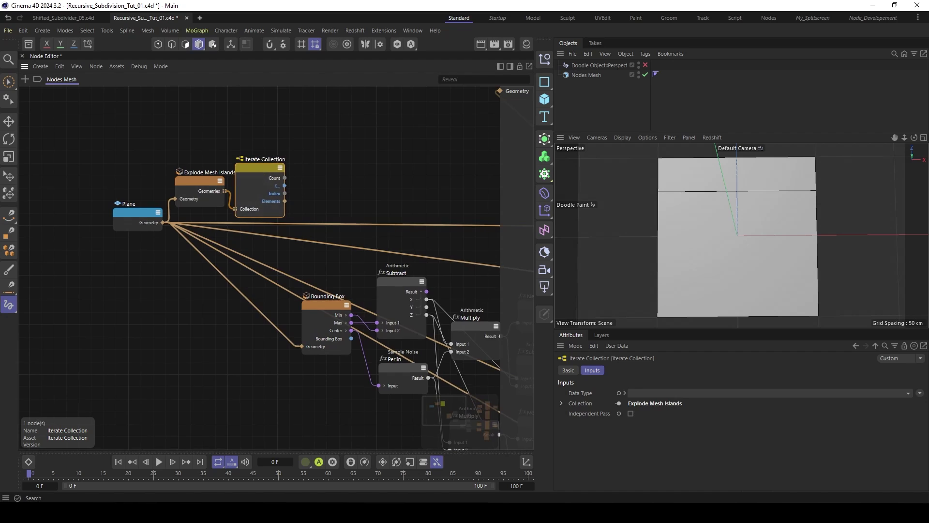
Step: Space out the Plane, Explode Mesh Islands and Iterate Collection nodes ahead of the Bounding Box node
scroll(252, 194, down, 3)
drag(182, 211, 151, 211)
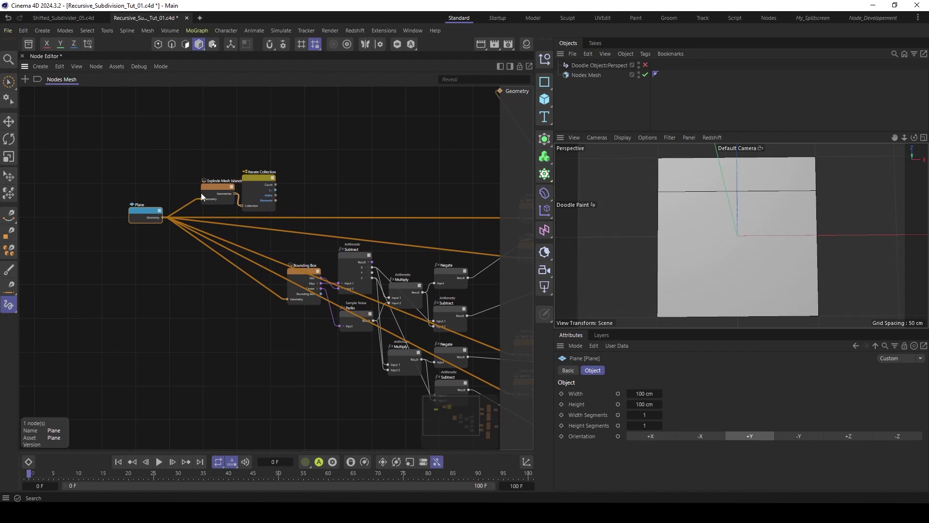
drag(220, 188, 188, 188)
drag(259, 177, 248, 178)
scroll(234, 214, up, 3)
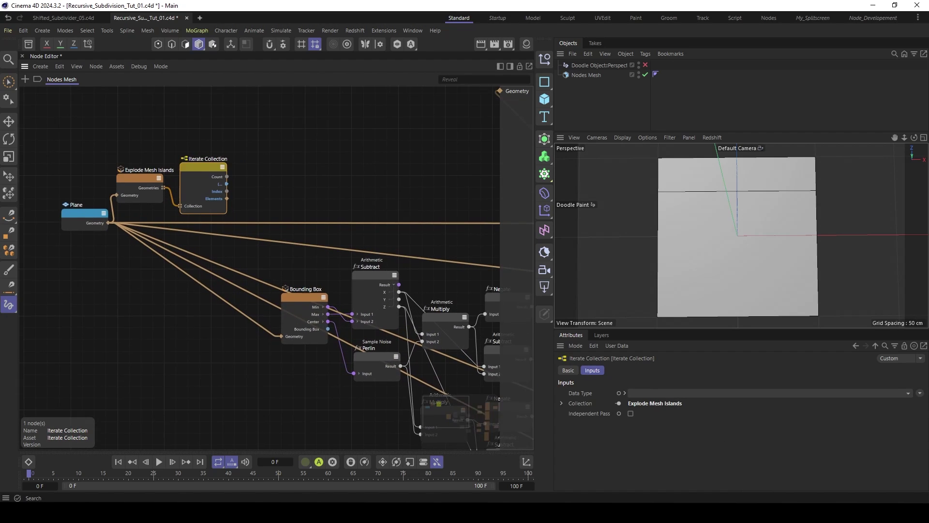
Step: Insert a Wire Rerouter on the Plane's Select X+ wire and reroute the other selection and Bounding Box wires from it
ctrl+click(239, 223)
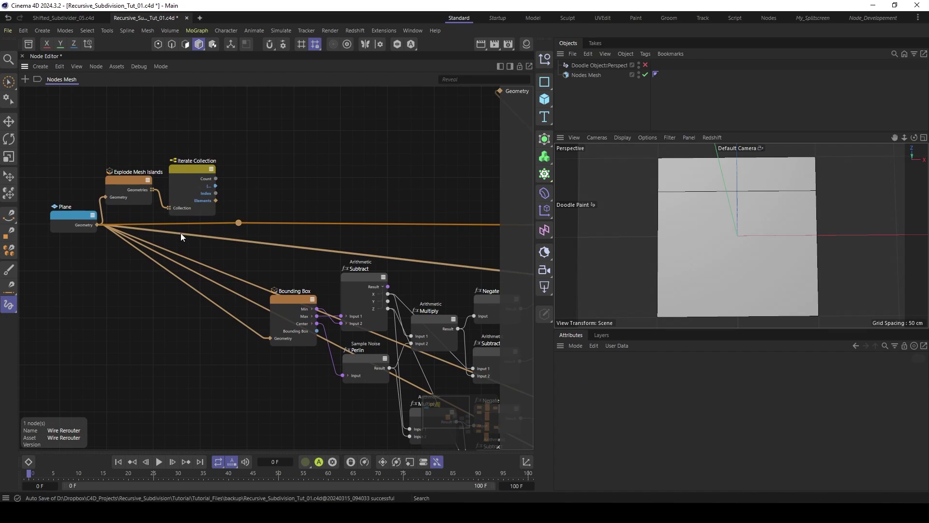
drag(181, 234, 239, 223)
drag(154, 246, 238, 223)
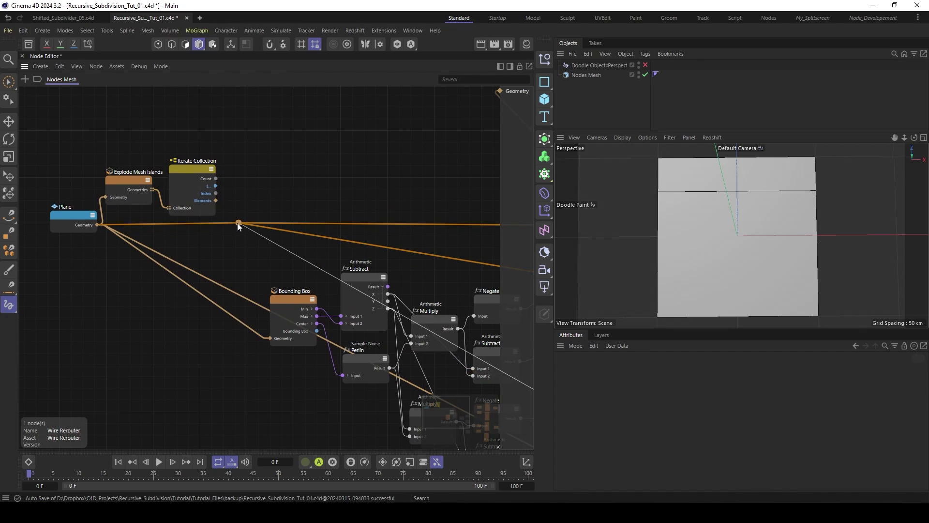
drag(143, 243, 237, 222)
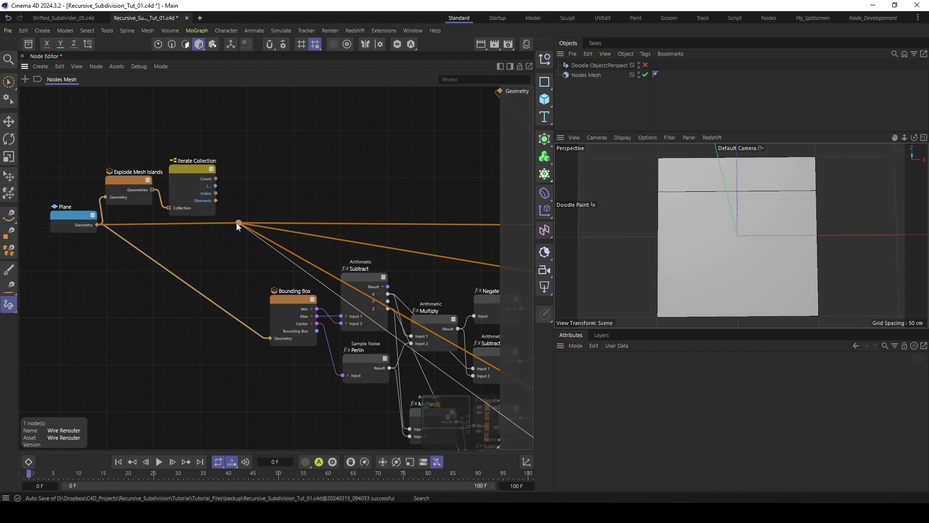
drag(113, 232, 238, 222)
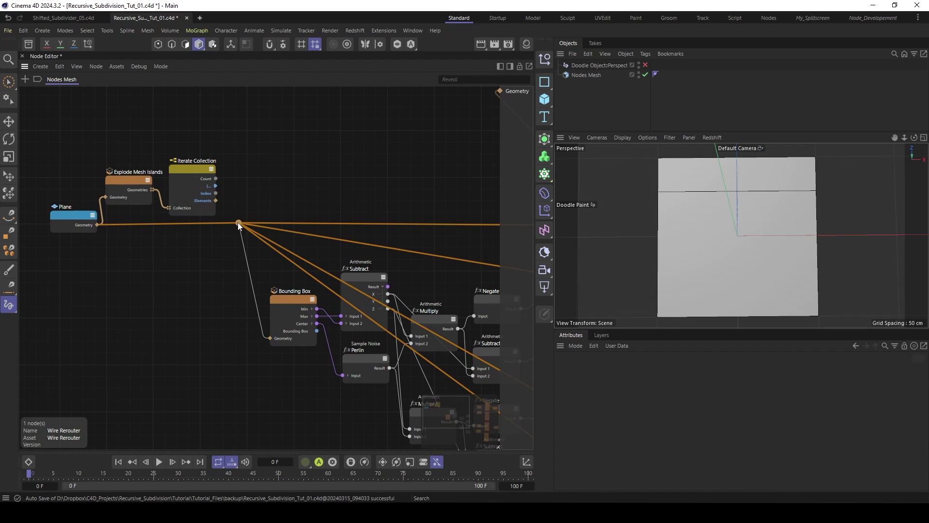
Step: Detach the Plane from the Wire Rerouter and feed the rerouter from the Iterate Collection node's Elements output
drag(124, 227, 145, 219)
drag(216, 204, 216, 201)
click(142, 225)
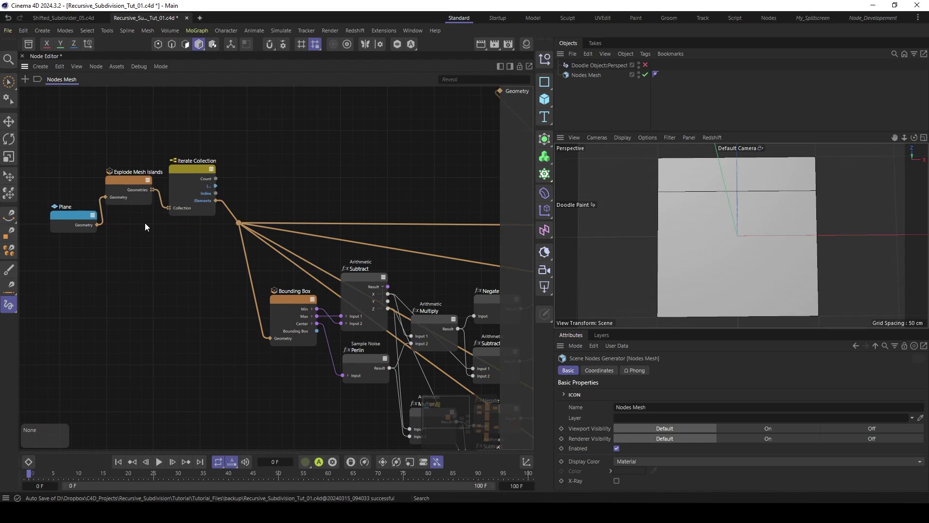
Step: Reposition the Plane and Iterate Collection nodes to tidy the start of the graph
scroll(193, 211, down, 3)
drag(103, 217, 91, 202)
middle_drag(262, 198, 178, 193)
scroll(178, 193, down, 4)
middle_drag(308, 191, 320, 196)
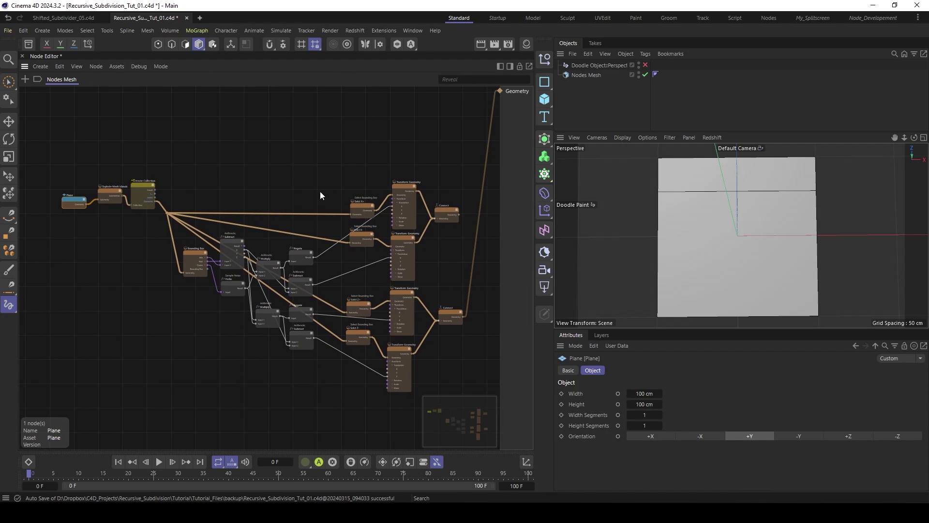
drag(152, 192, 153, 194)
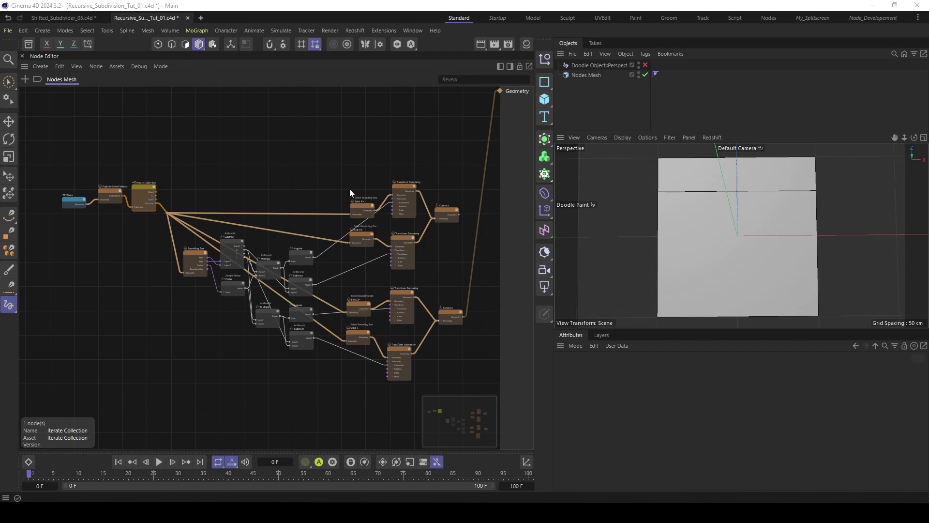
Step: Widen the Node Editor to give the graph more room
drag(553, 214, 619, 214)
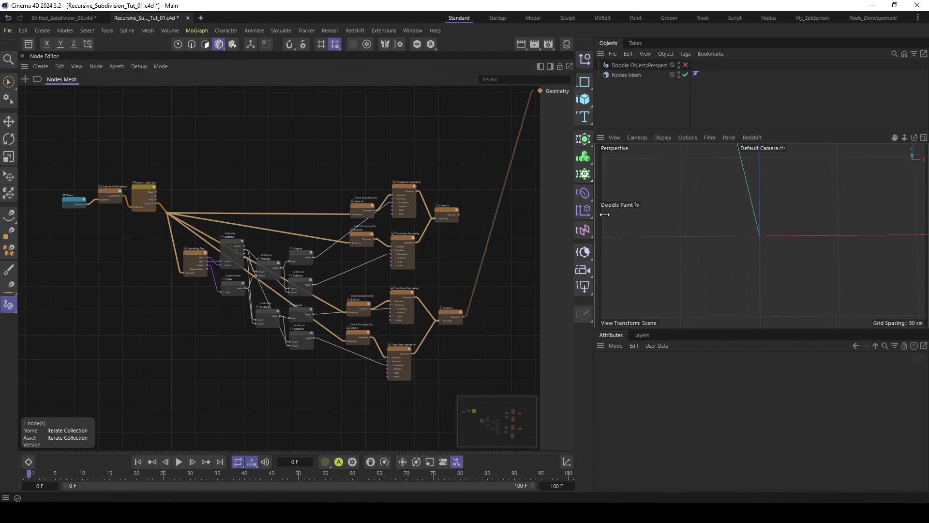
click(259, 162)
scroll(259, 162, up, 1)
middle_drag(288, 192, 278, 175)
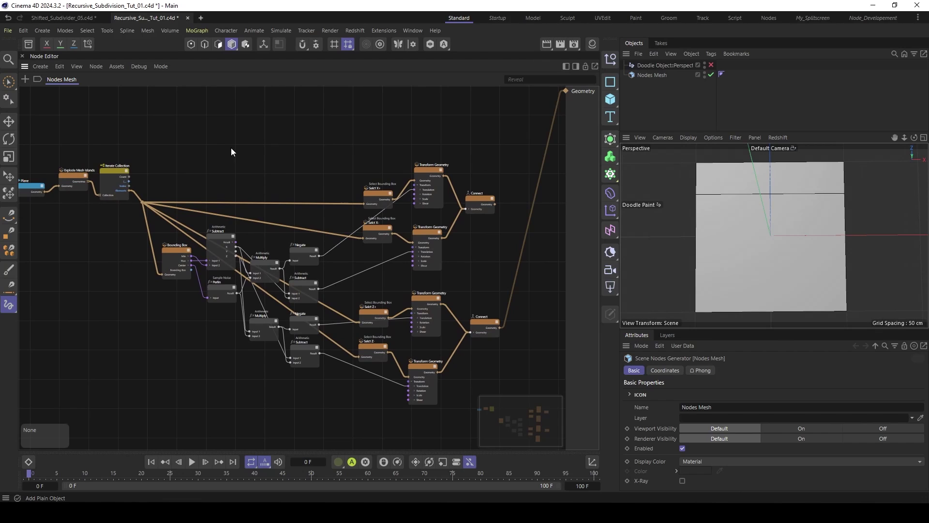
Step: Add an Append Elements node and place it above and beyond the X branch's Connect node
middle_drag(225, 164, 244, 164)
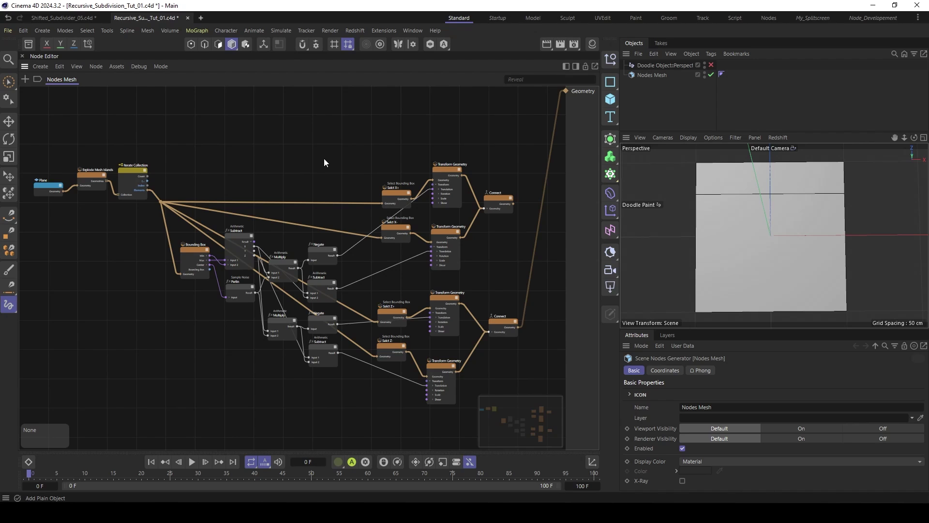
middle_drag(353, 154, 343, 158)
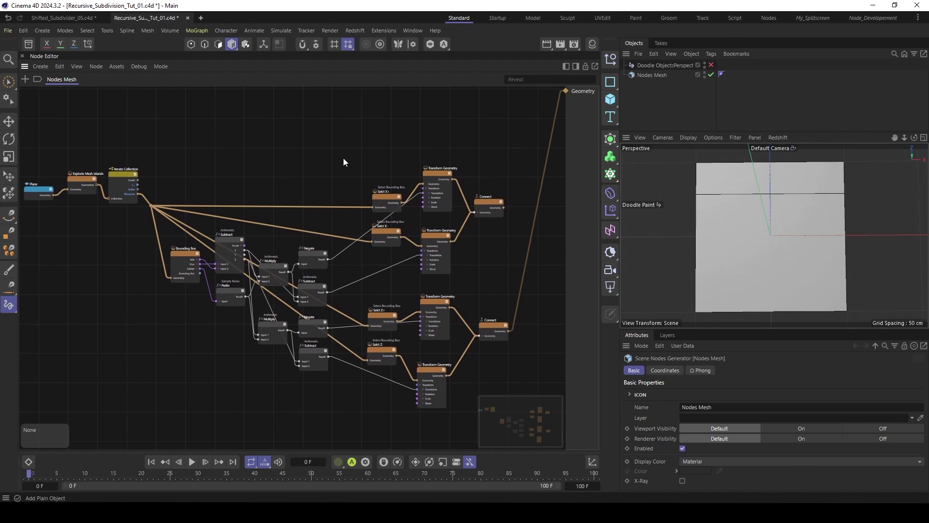
middle_drag(420, 150, 409, 151)
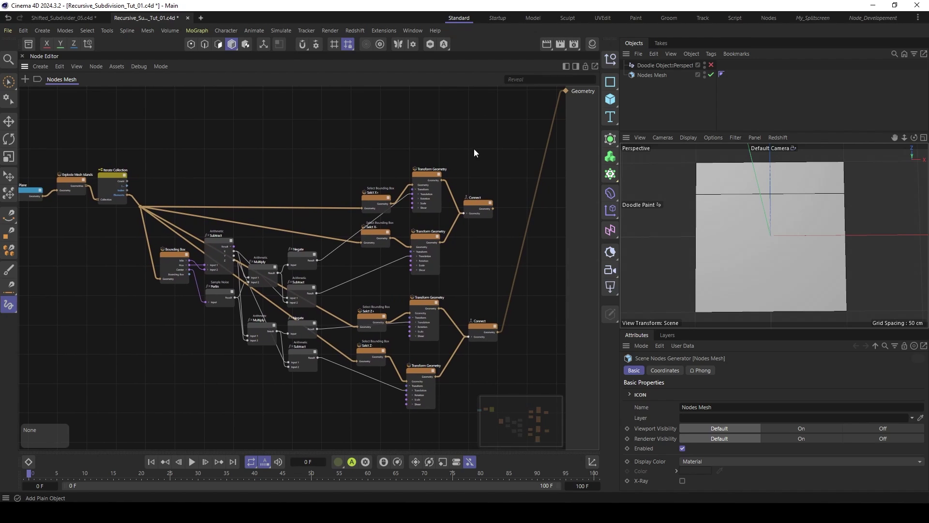
double_click(478, 153)
text(a)
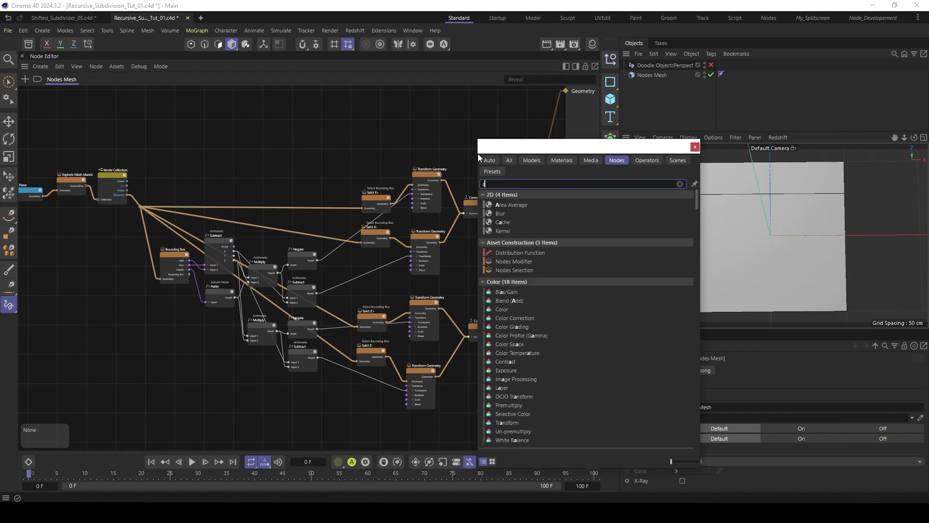
text(ppend)
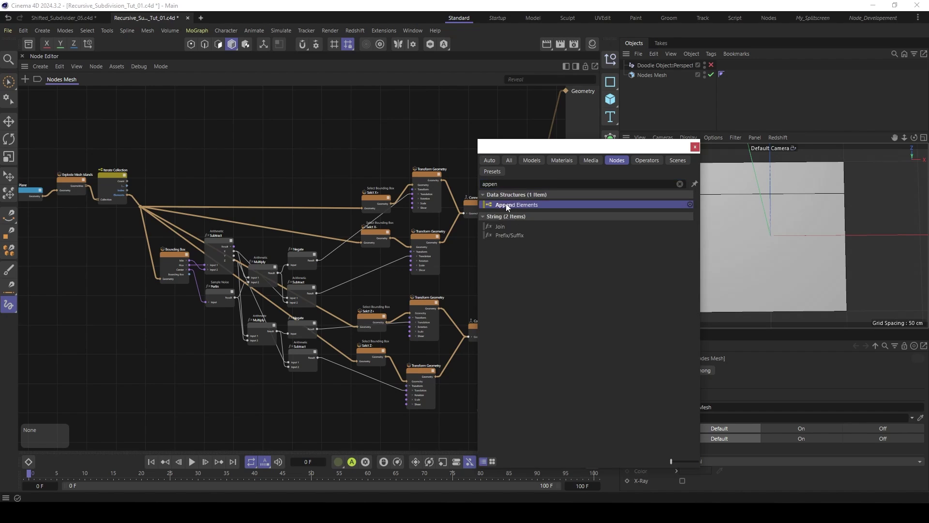
double_click(507, 204)
middle_drag(486, 182, 475, 182)
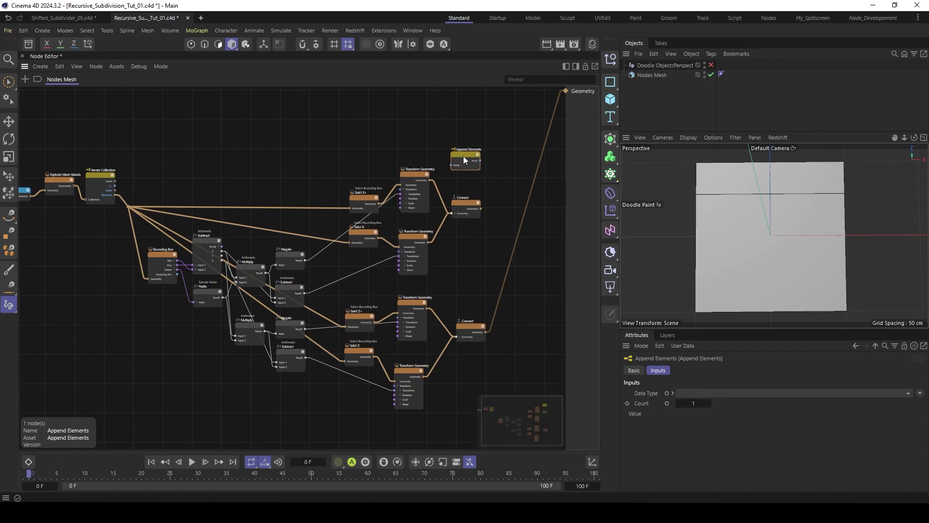
drag(463, 156, 498, 154)
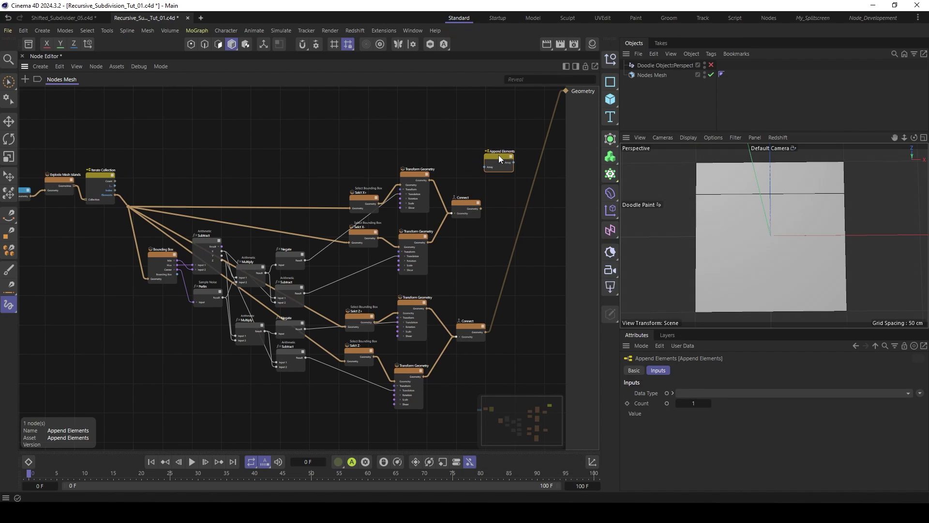
Step: Try GeometryObject as the Append Elements node's Data Type and replace it with Array<Float64>
click(908, 393)
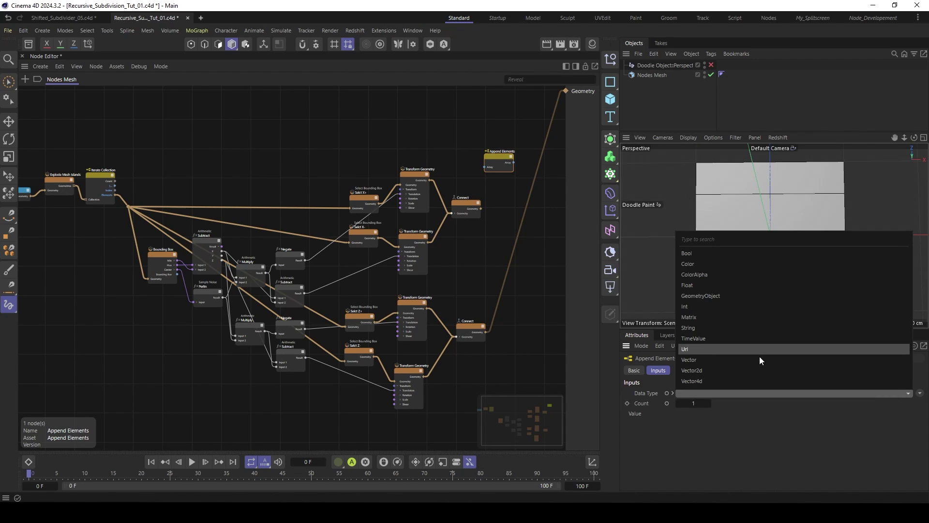
click(706, 295)
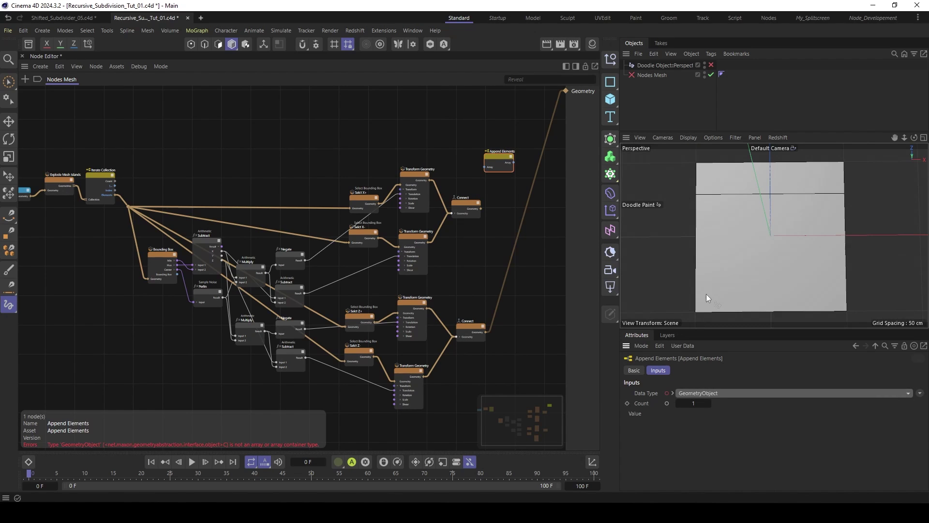
click(920, 392)
mouse_move(899, 451)
click(848, 336)
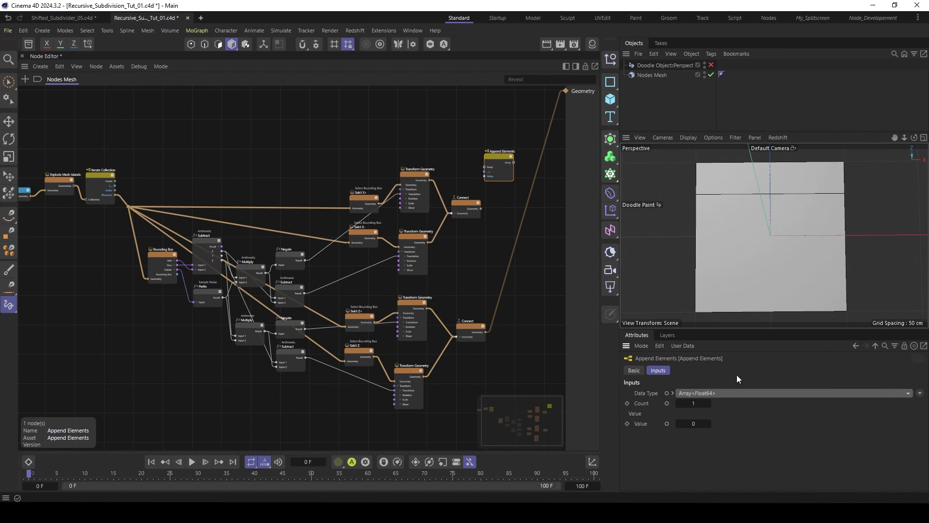
Step: Replace Float64 with GeometryObject inside the Append Elements node's array data type and shift the node slightly away from the X branch
click(672, 393)
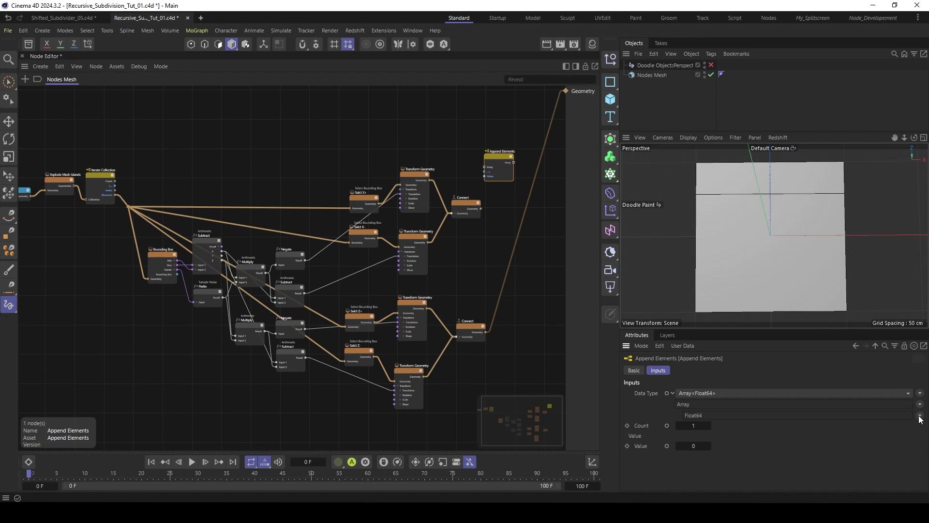
mouse_move(901, 434)
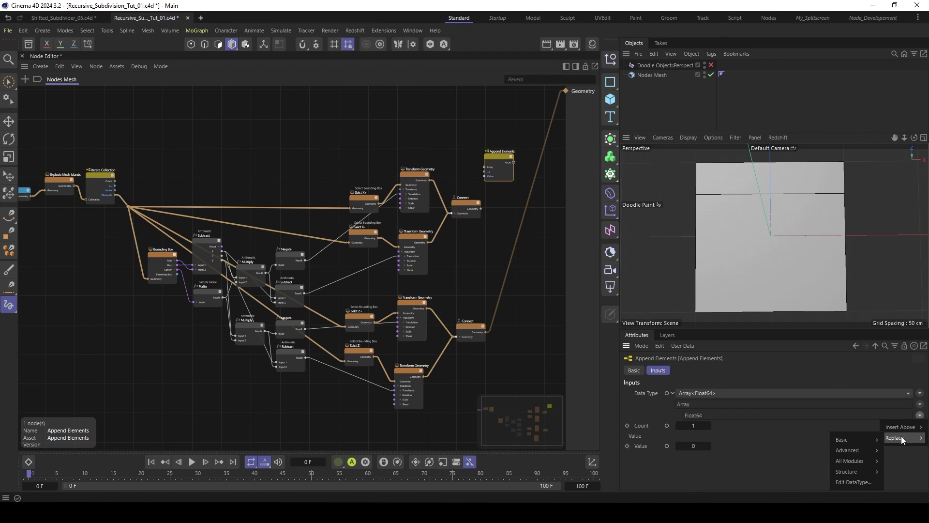
mouse_move(866, 437)
click(808, 409)
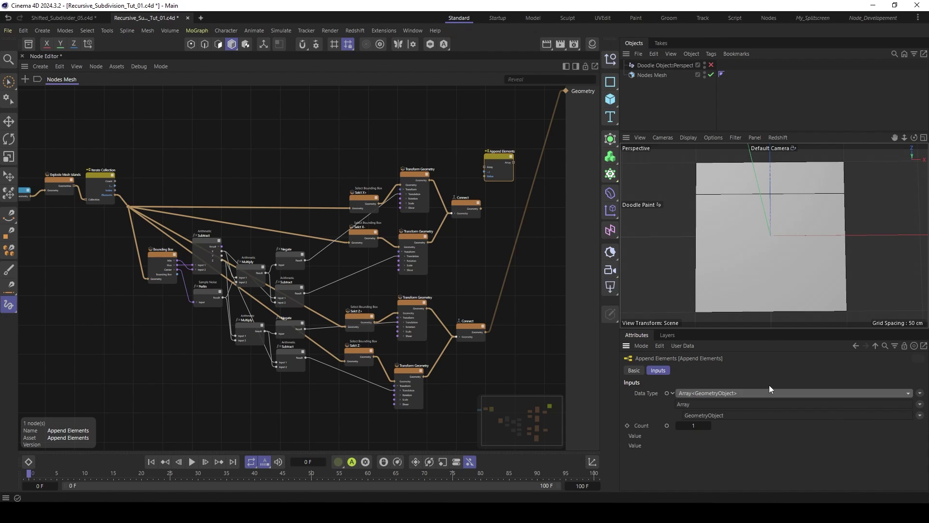
click(457, 195)
drag(453, 158, 464, 161)
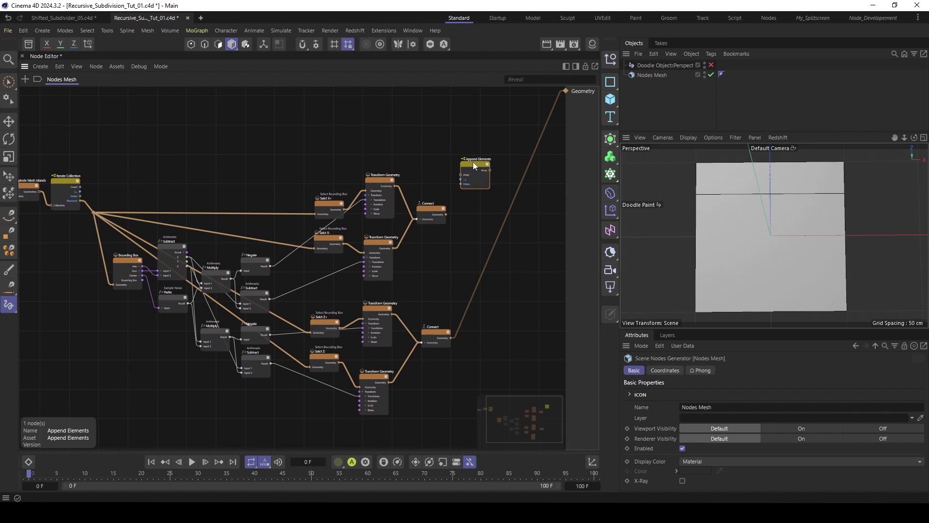
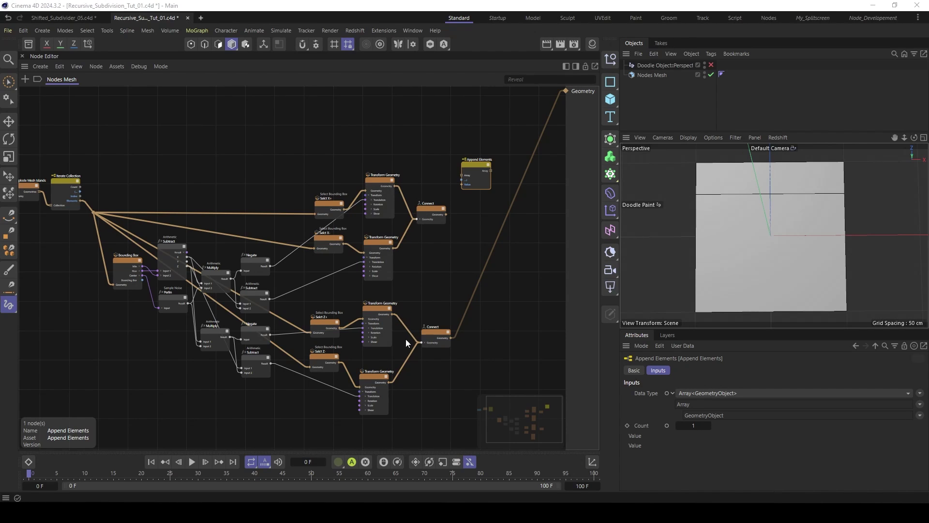
Step: Add a Hash node in the empty area beyond the Iterate Collection node
click(197, 185)
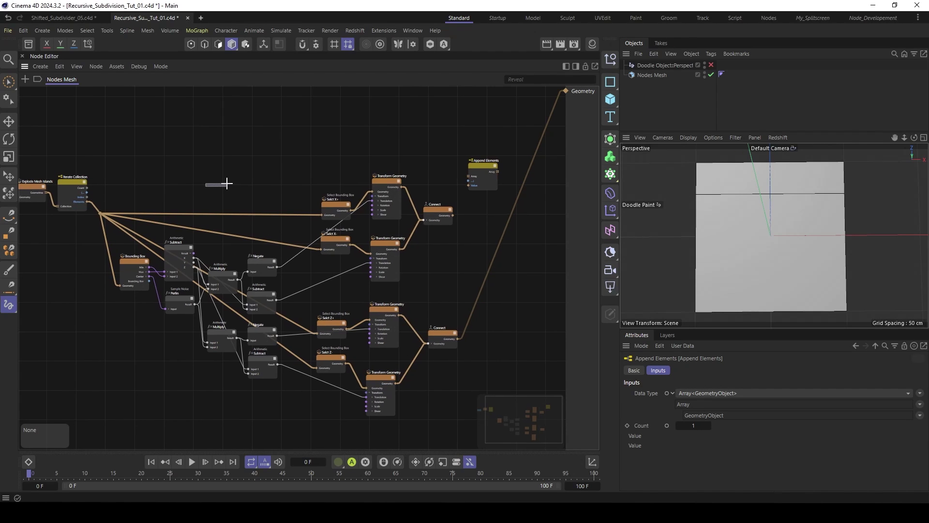
scroll(122, 192, up, 1)
middle_drag(140, 188, 148, 186)
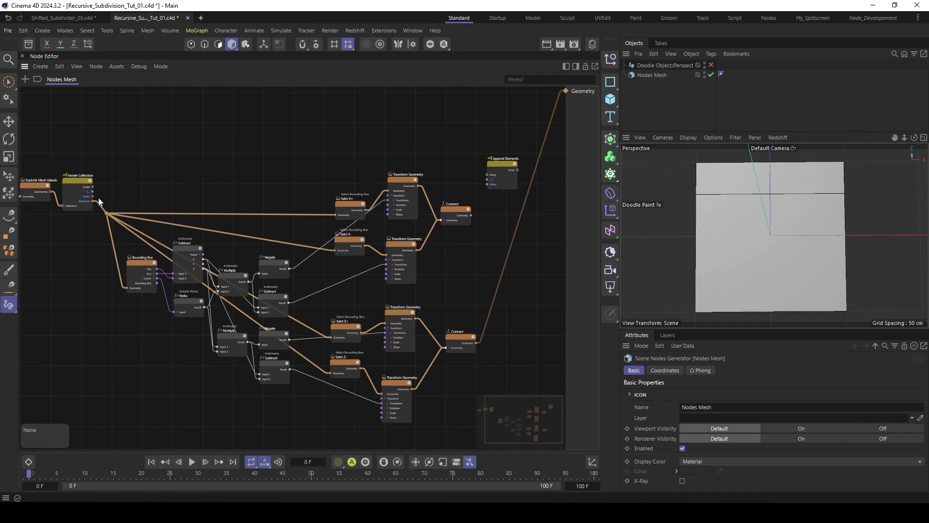
scroll(84, 195, up, 1)
scroll(80, 196, up, 1)
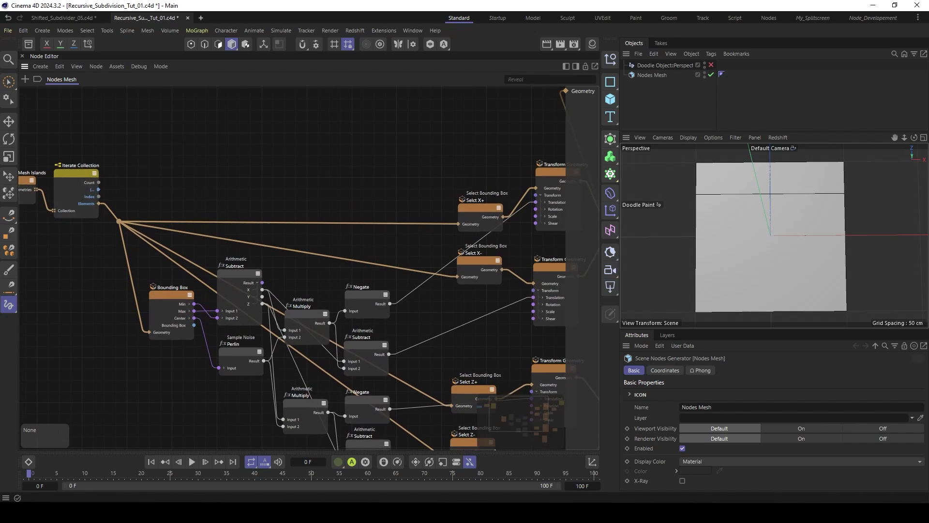
key(shift+c)
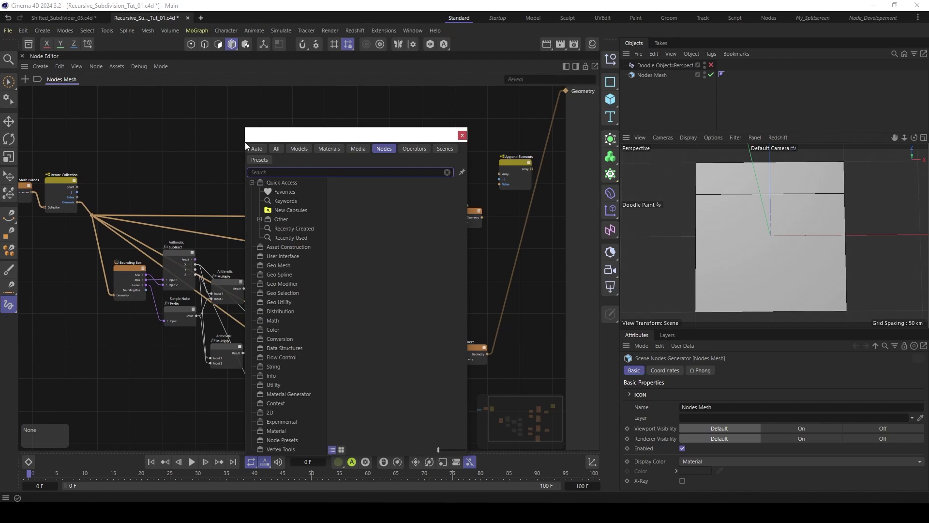
text(ha)
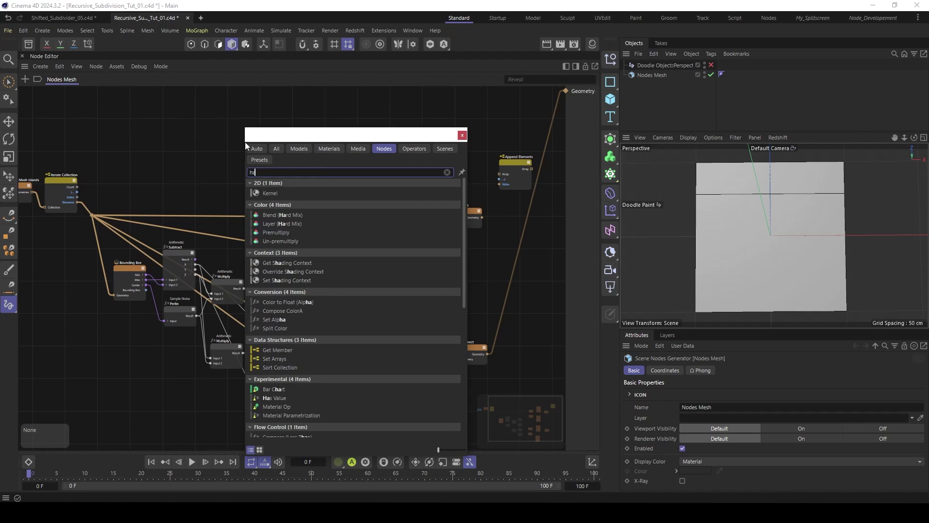
text(s)
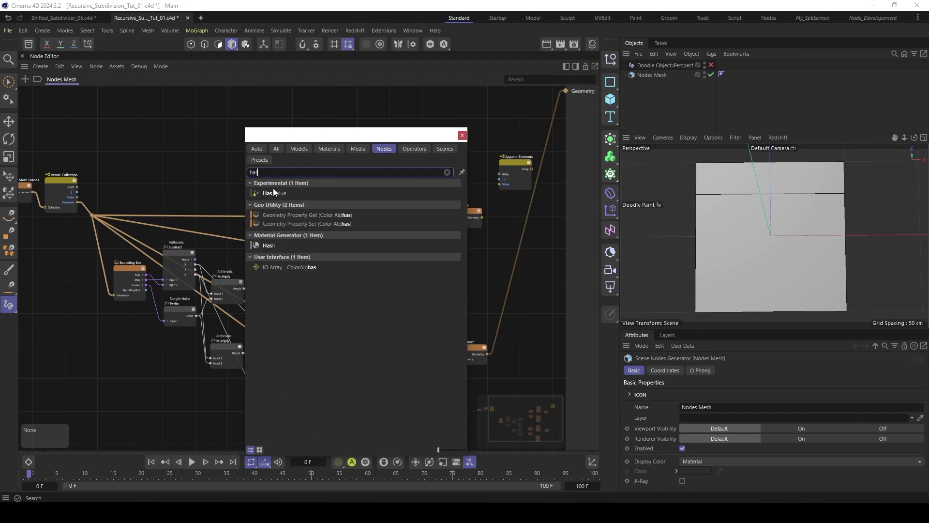
double_click(286, 245)
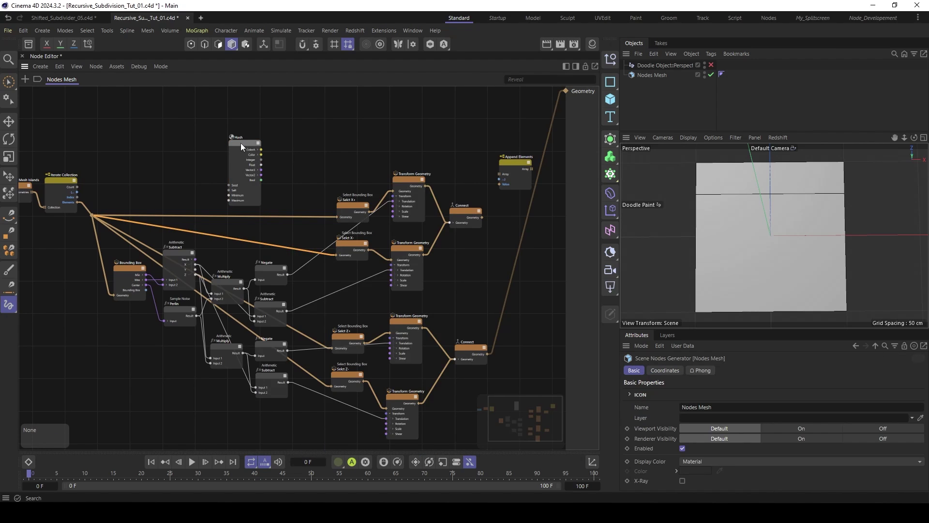
Step: Wire the Iterate Collection's Index output to the Hash node's Seed and place the Hash node above the graph, closer to Iterate Collection
drag(240, 143, 210, 142)
drag(77, 197, 199, 184)
drag(213, 141, 191, 126)
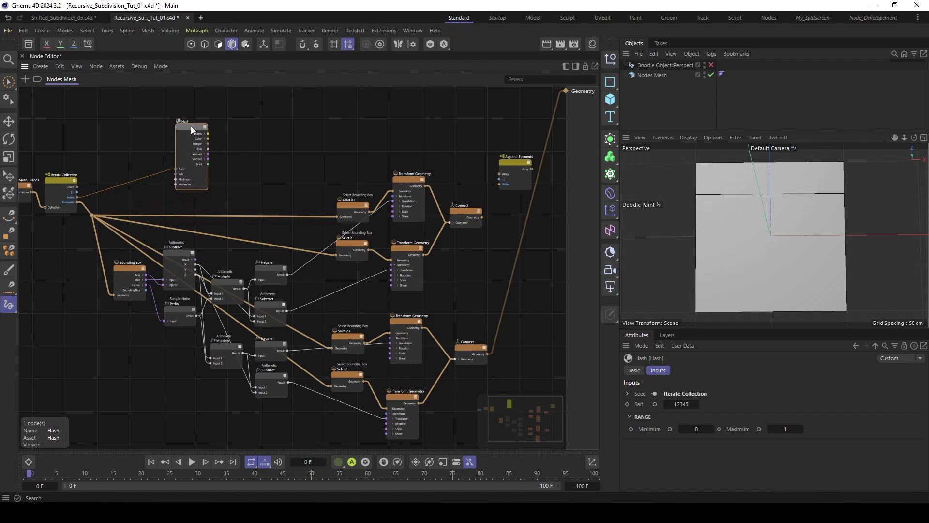
Step: Add an If node from Flow Control and place it above the Select Bounding Box and Transform Geometry nodes of the X branch
scroll(234, 184, up, 1)
middle_drag(285, 184, 263, 178)
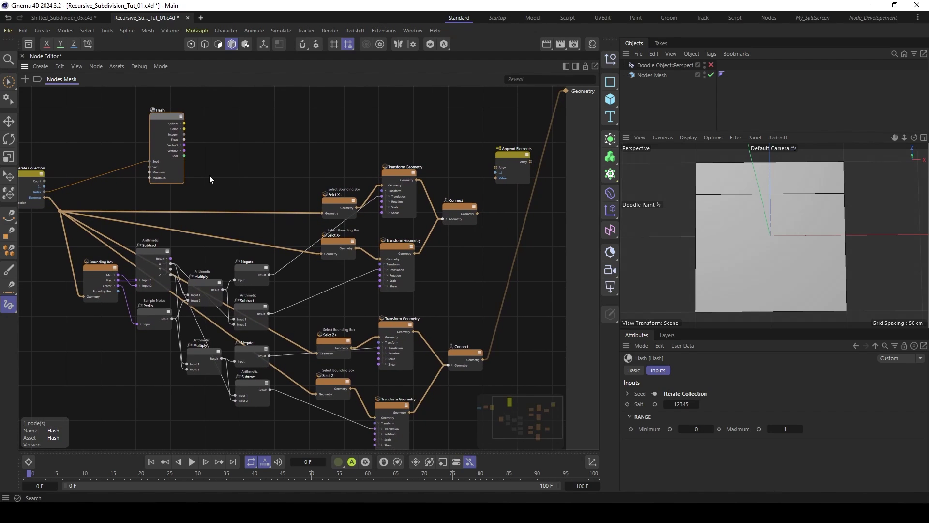
alt+right_drag(270, 156, 261, 150)
double_click(260, 150)
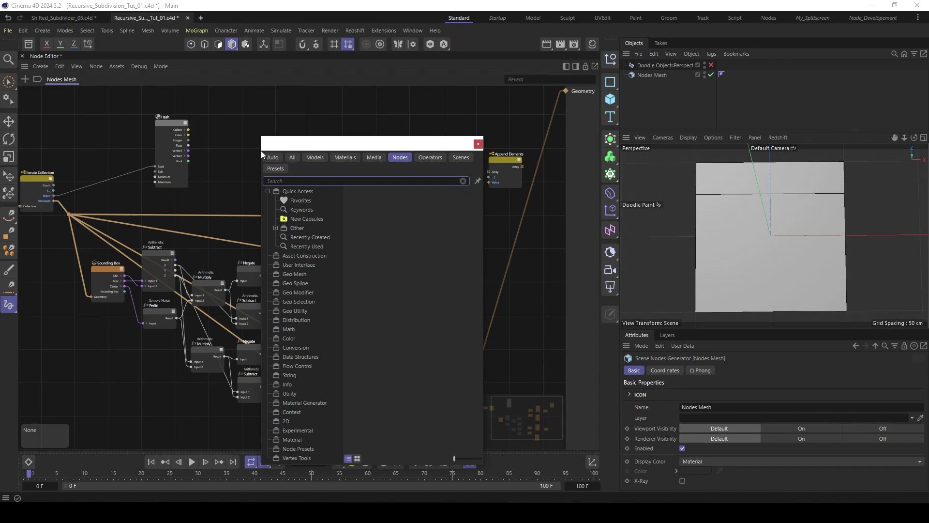
text(if)
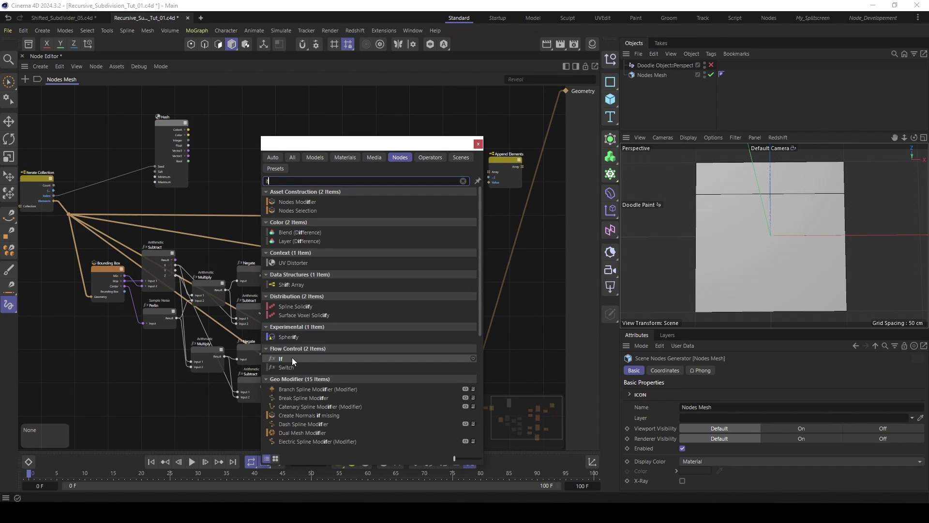
click(291, 358)
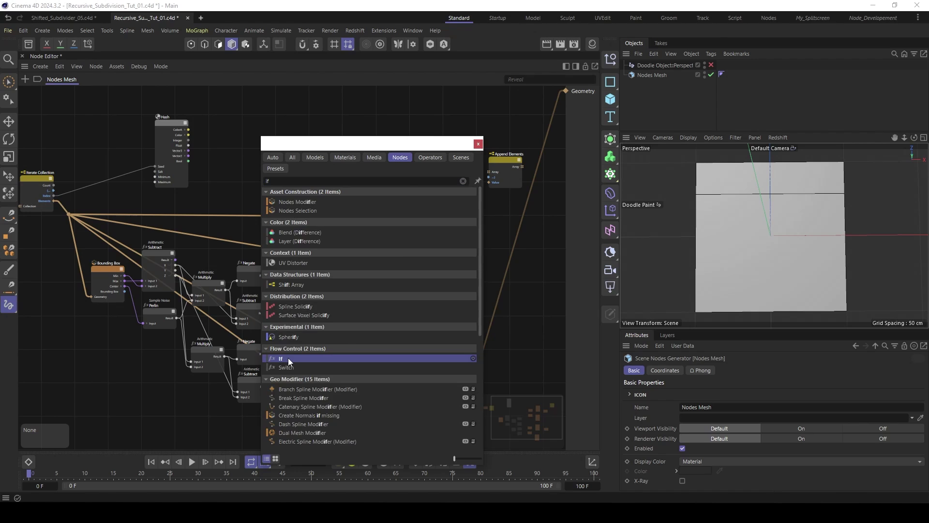
double_click(289, 358)
drag(258, 154, 329, 145)
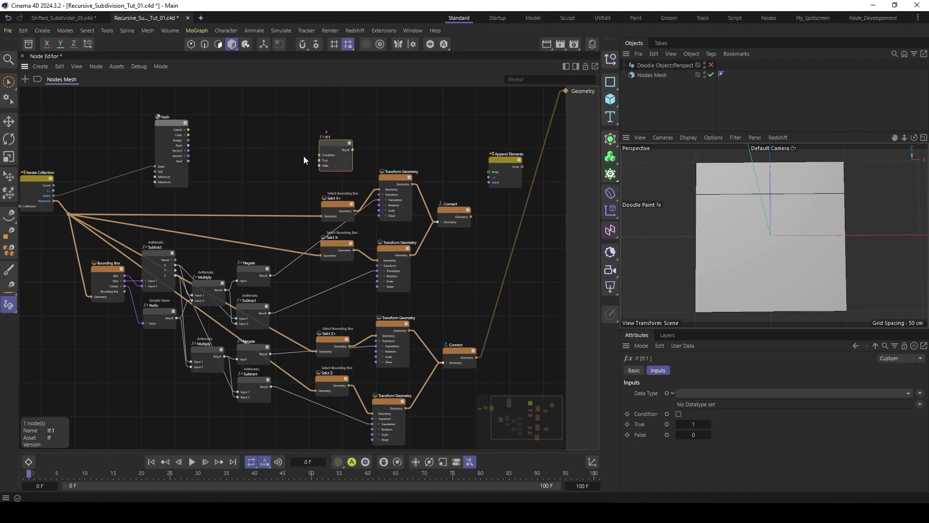
Step: Connect the Hash node's Bool output to the If node's Condition input
scroll(194, 164, up, 3)
click(172, 164)
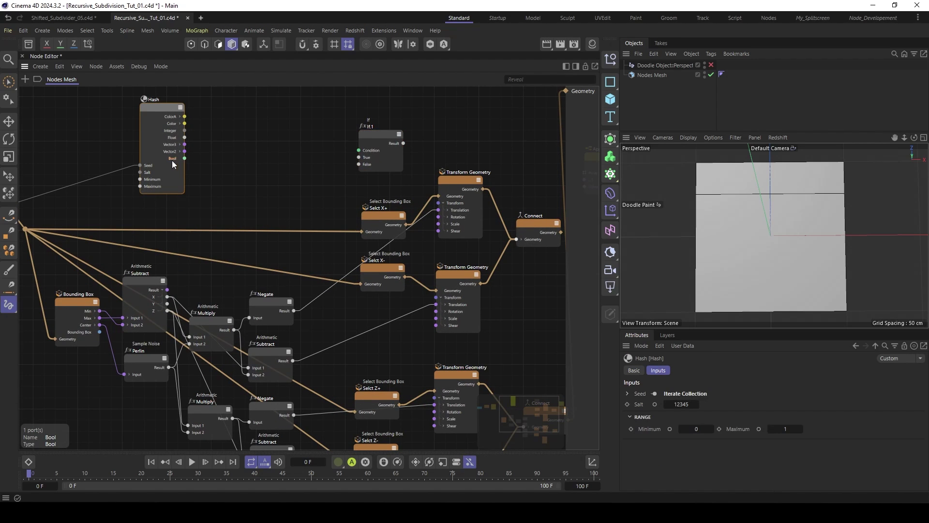
drag(185, 158, 358, 150)
Step: Move the Append Elements node closer to the graph output and place the If node just before it, past the Connect nodes
scroll(387, 189, down, 1)
scroll(387, 188, down, 2)
middle_drag(388, 189, 264, 180)
drag(419, 155, 474, 155)
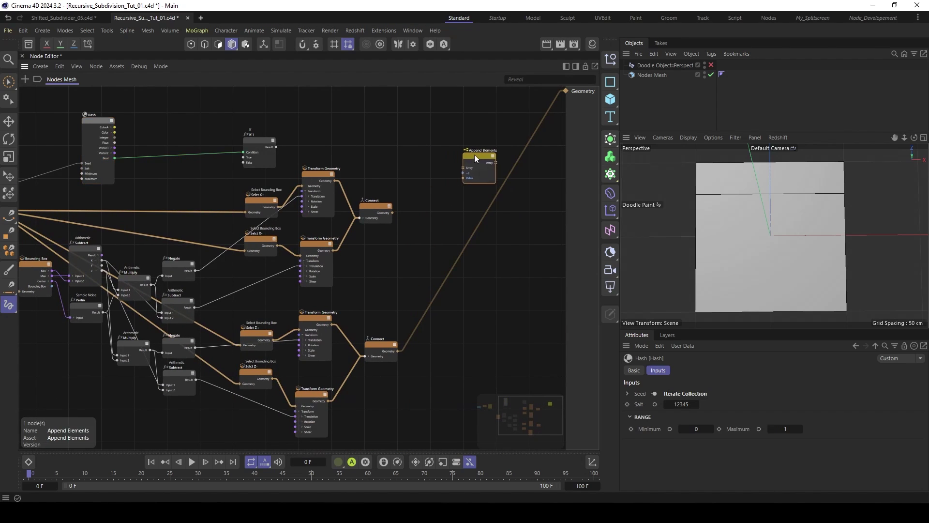
drag(263, 141, 429, 147)
Step: Set the If node's Data Type to GeometryObject
scroll(404, 185, up, 1)
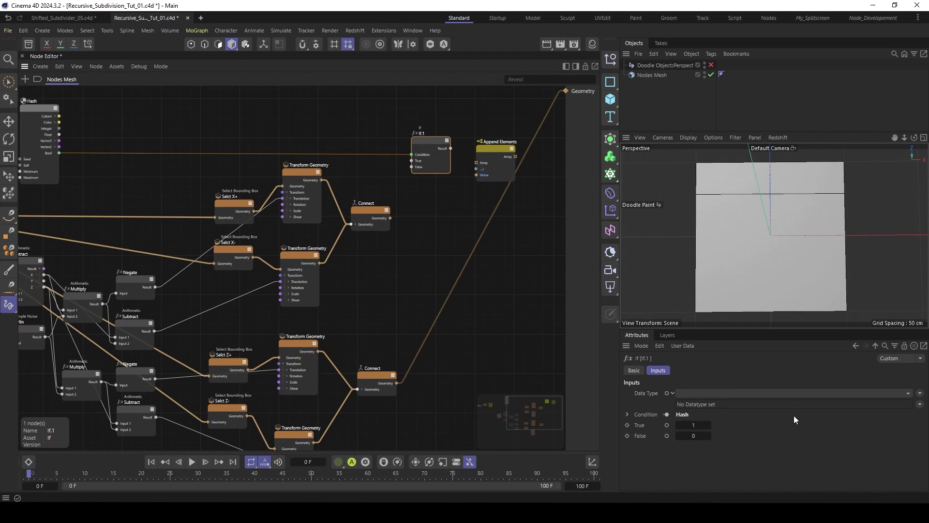
click(909, 393)
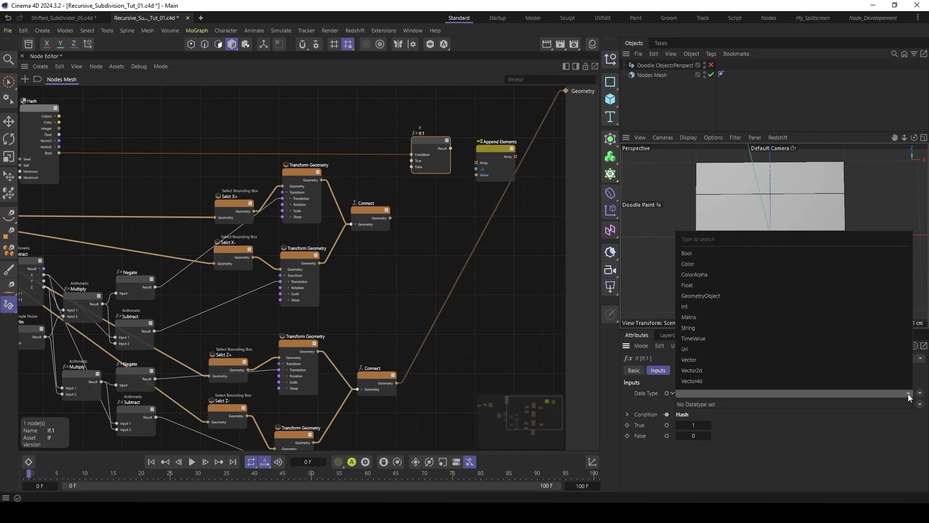
click(717, 296)
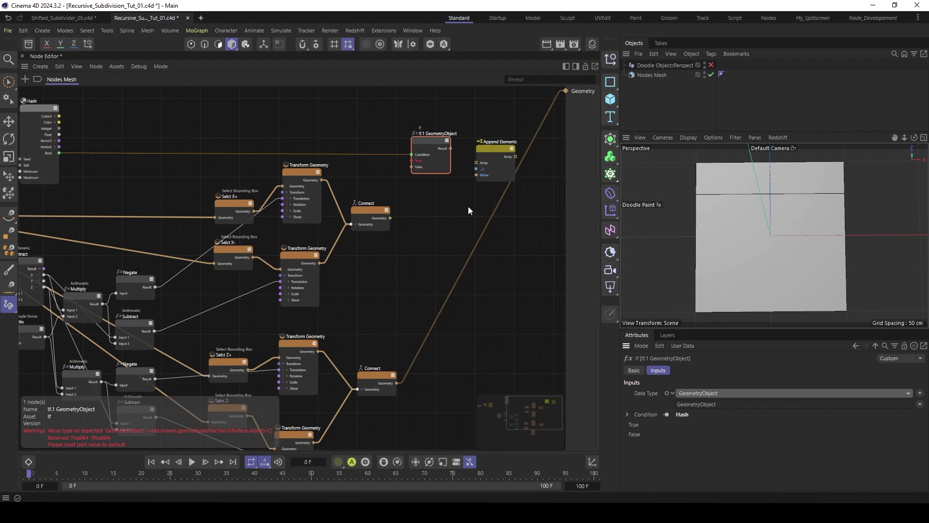
Step: Wire the X branch's Connect node to the If node's True input and the Z branch's Connect node to its False input
scroll(432, 200, up, 1)
alt+right_drag(431, 200, 438, 199)
alt+middle_drag(432, 200, 417, 204)
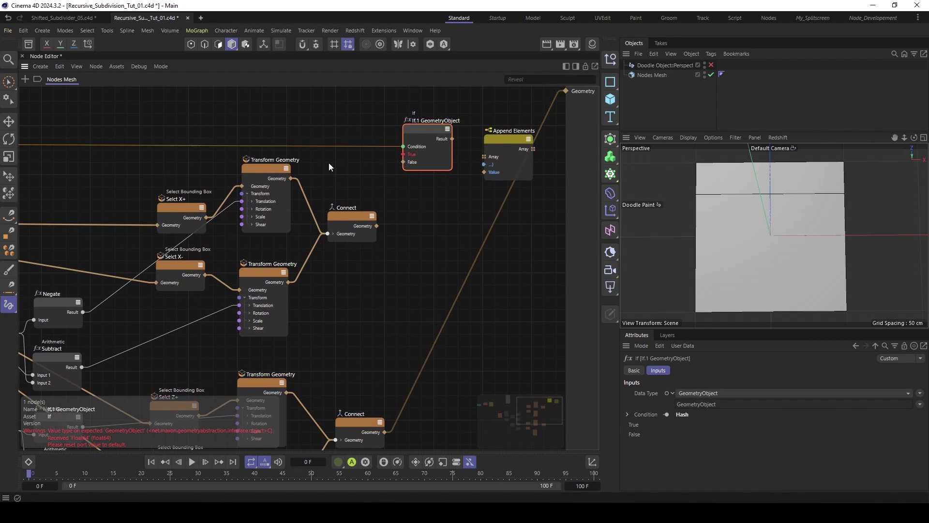
alt+right_drag(329, 161, 295, 162)
alt+middle_drag(295, 161, 349, 163)
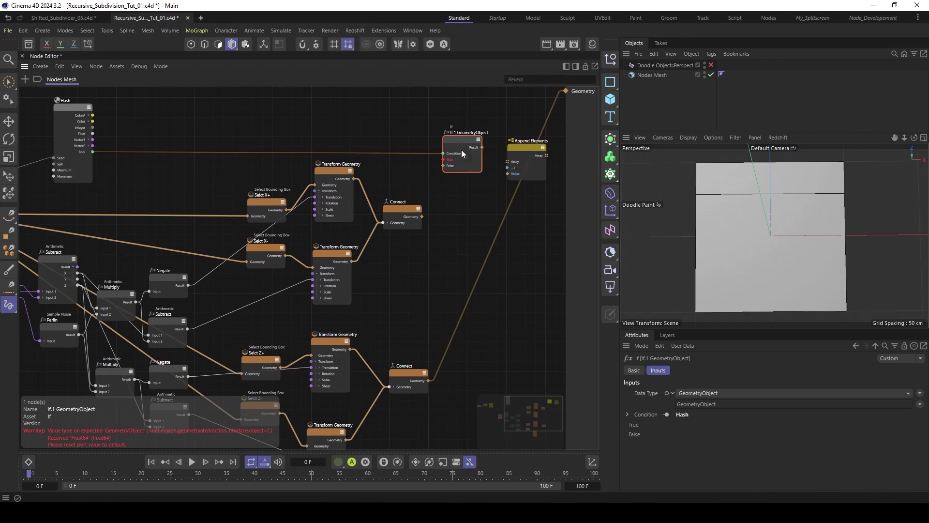
drag(422, 216, 448, 163)
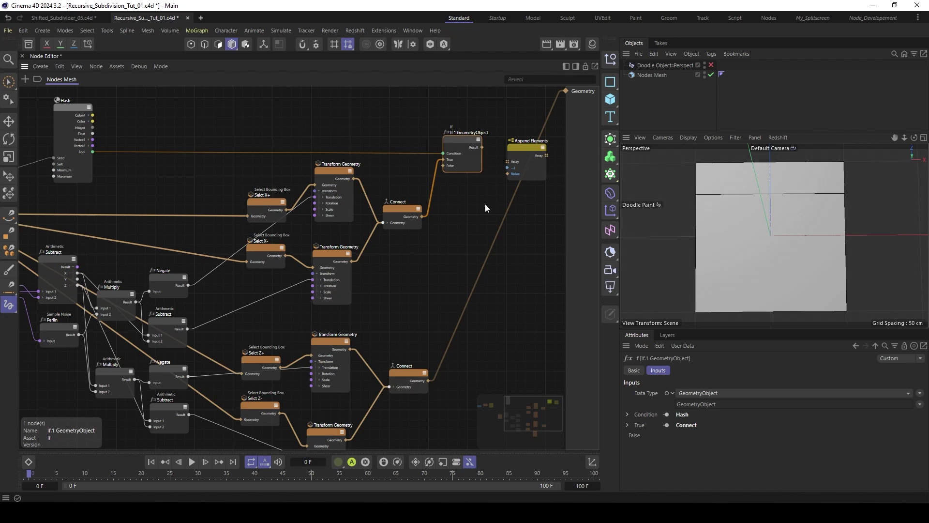
drag(429, 382, 462, 140)
Step: Reposition the Append Elements node beside the If node and connect the If Result to its Value input
alt+middle_drag(462, 140, 378, 149)
drag(439, 157, 462, 141)
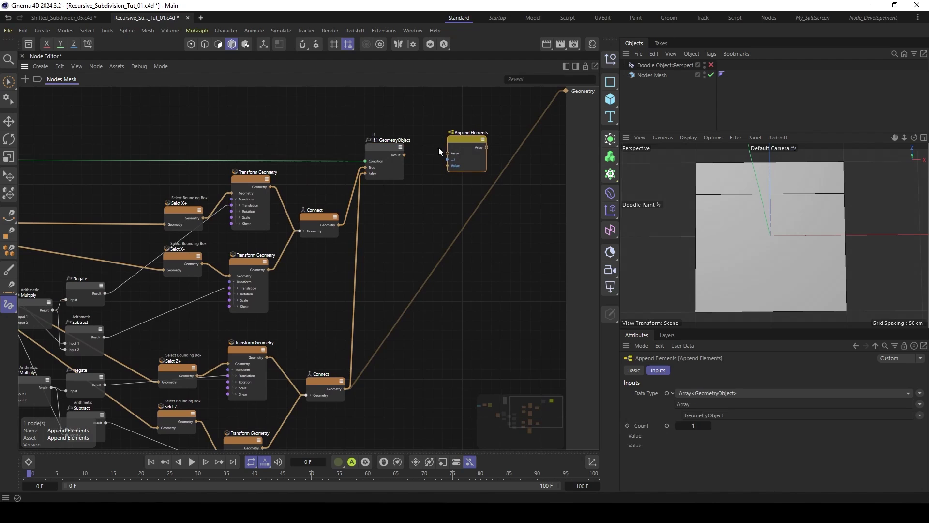
drag(404, 155, 449, 170)
alt+middle_drag(526, 123, 493, 135)
click(493, 137)
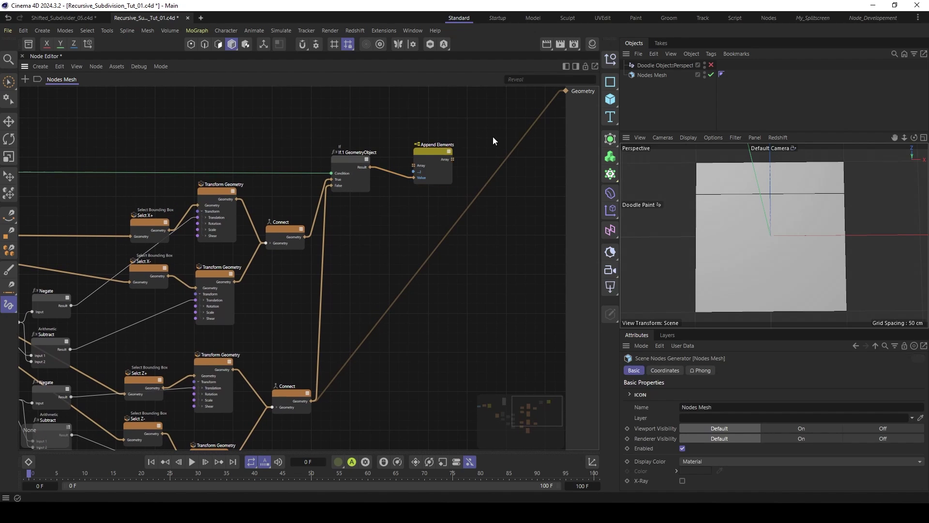
Step: Add a new Connect node directly after the Append Elements node
click(446, 159)
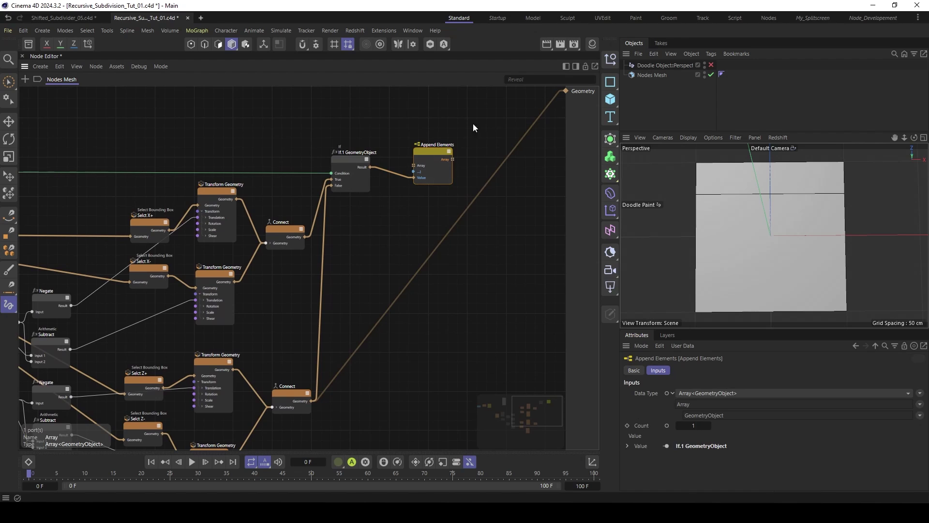
double_click(480, 146)
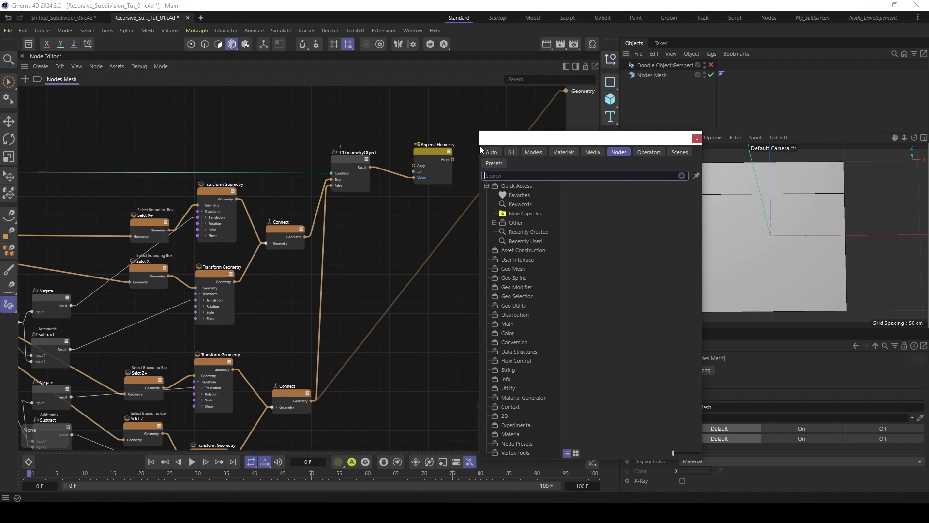
text(con)
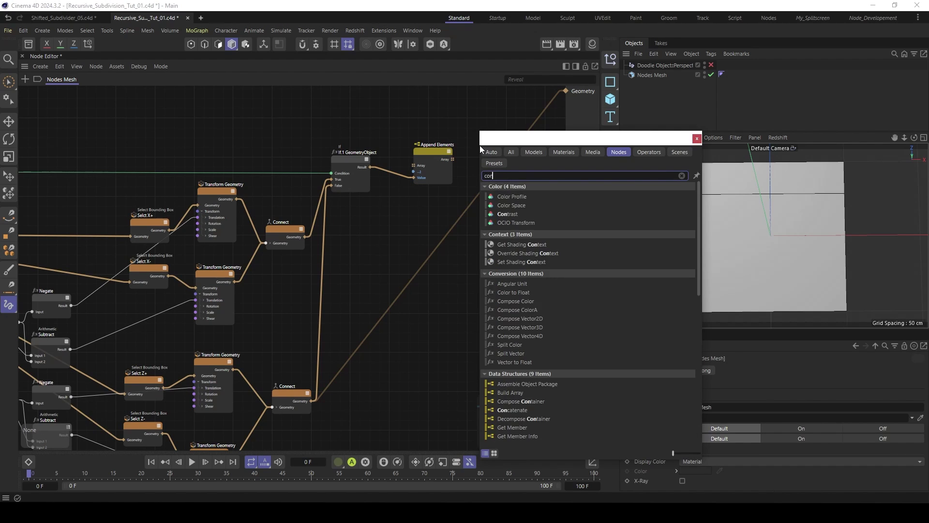
text(nect)
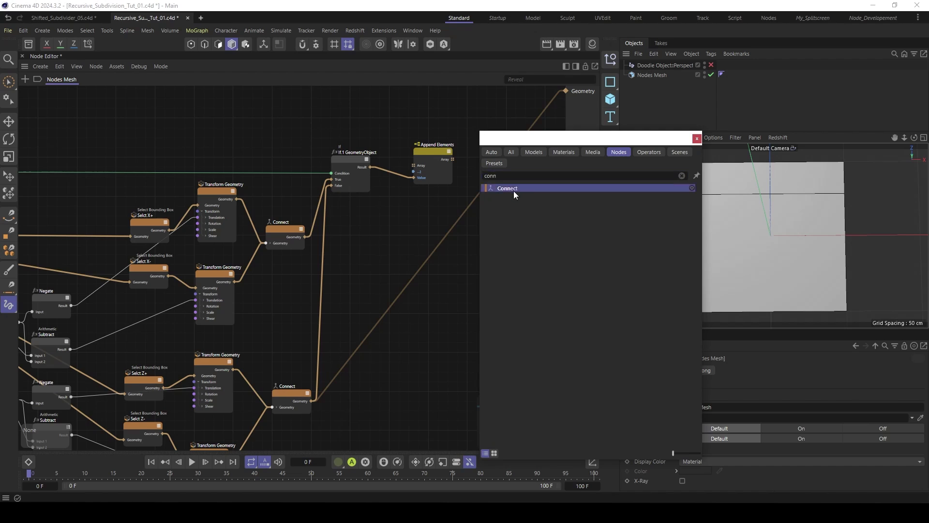
double_click(512, 190)
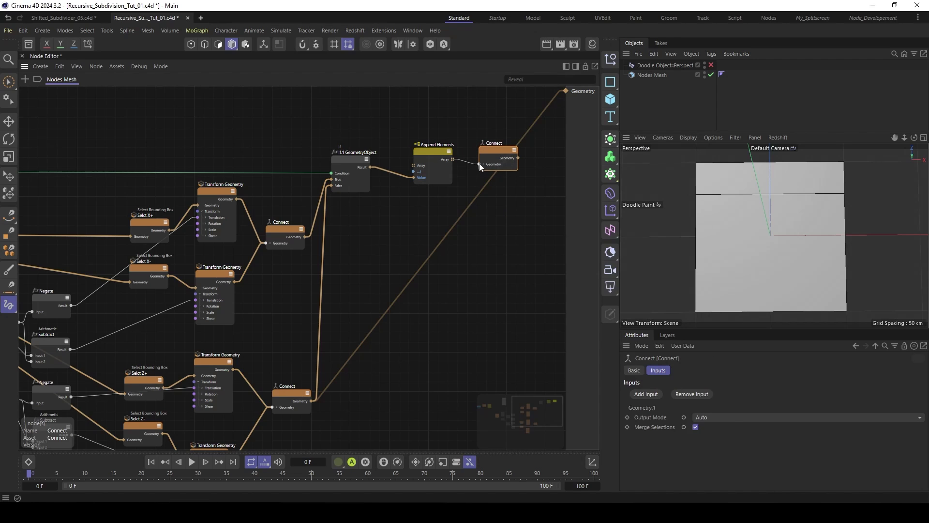
Step: Wire the Append Elements Array into the new Connect node and route that node's Geometry to the graph's Geometry output
drag(480, 167, 478, 164)
drag(337, 382, 518, 157)
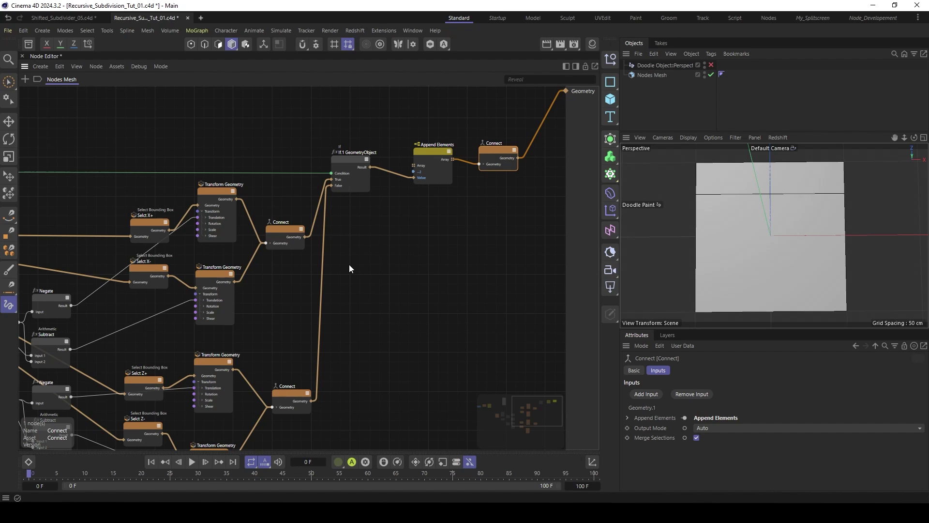
middle_drag(349, 265, 416, 262)
scroll(400, 260, down, 3)
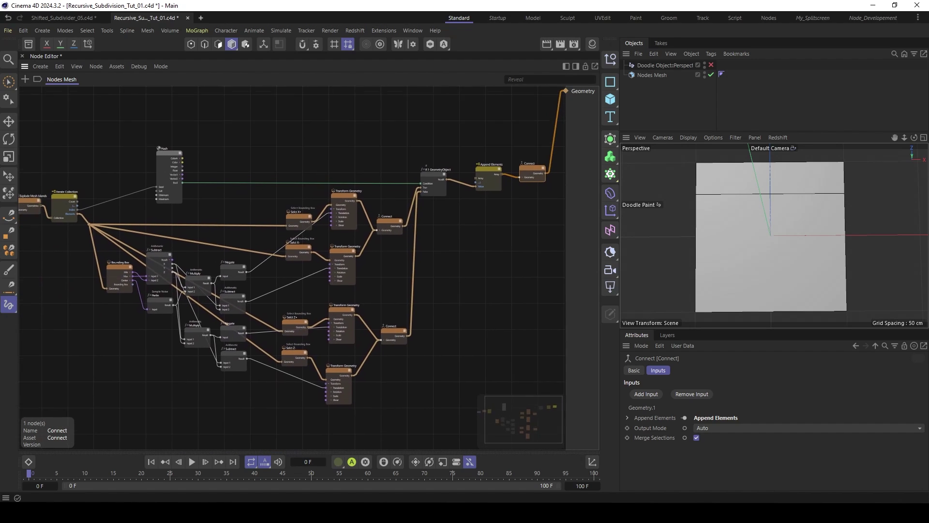
Step: Move the Plane node away from the Explode Mesh Islands node so it stands apart from the network
middle_drag(194, 251, 287, 253)
click(94, 212)
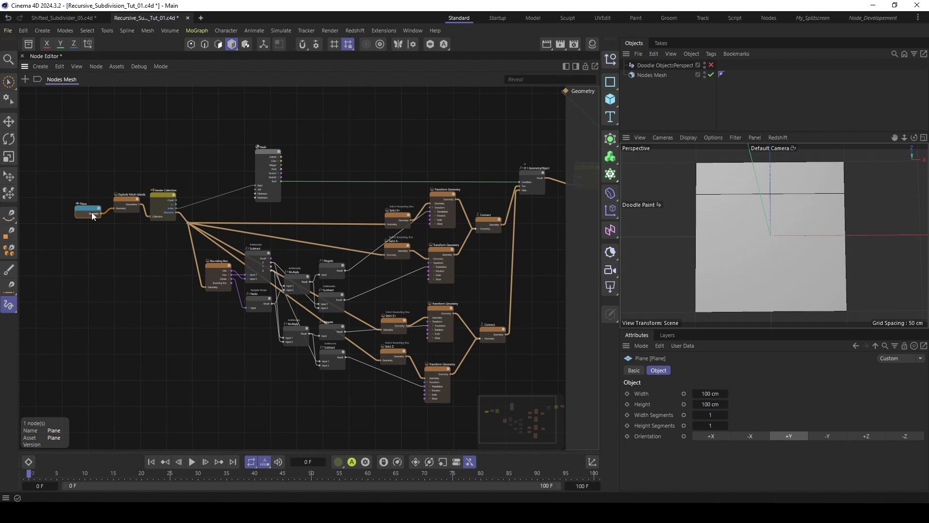
middle_drag(361, 202, 298, 202)
scroll(294, 204, down, 1)
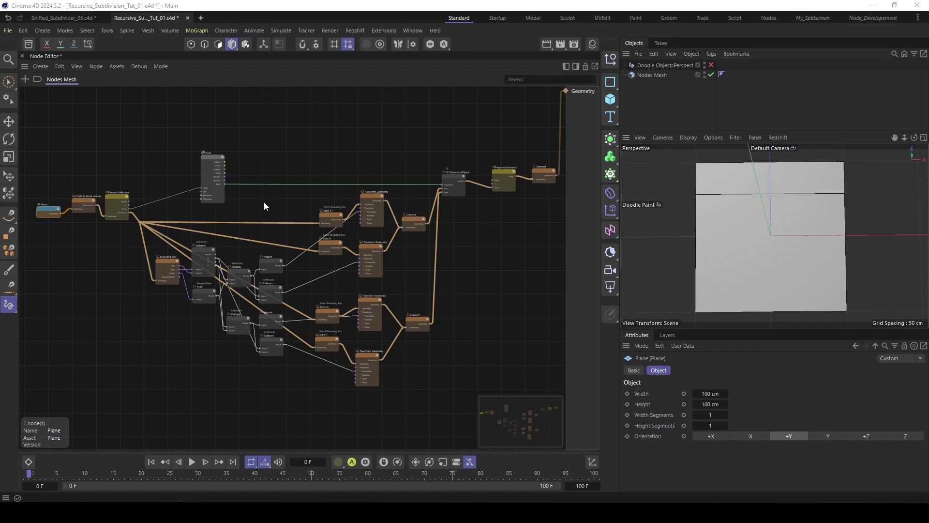
mouse_move(271, 201)
mouse_down()
mouse_move(294, 200)
mouse_move(274, 202)
mouse_up()
mouse_move(275, 203)
middle_down()
mouse_move(297, 200)
mouse_move(286, 201)
middle_up()
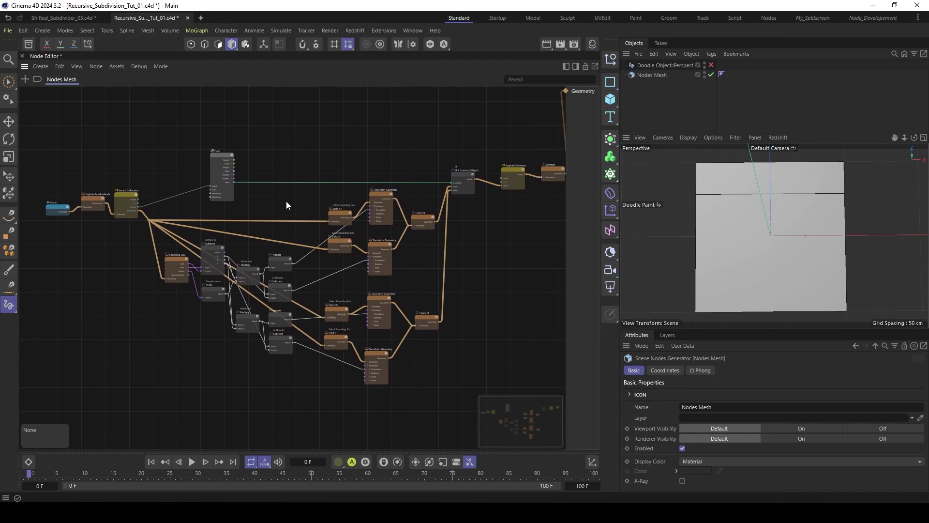
scroll(286, 201, down, 1)
drag(67, 208, 36, 208)
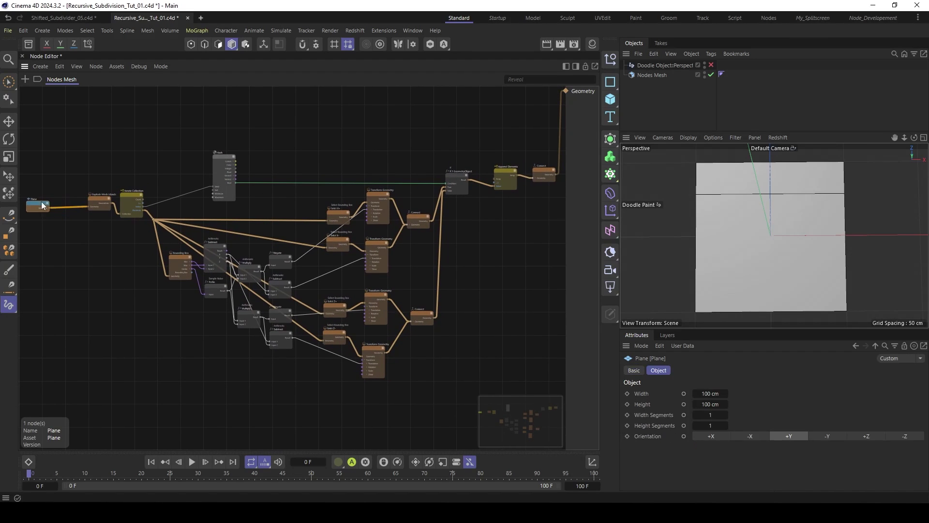
Step: Group every node except the Plane as a Loop Carried Value and frame the graph
scroll(271, 218, up, 1)
middle_drag(290, 218, 250, 221)
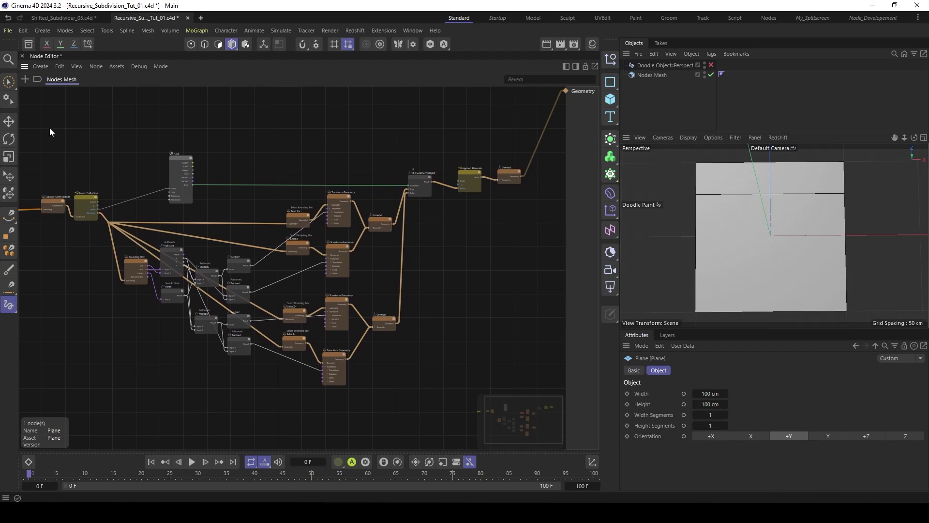
drag(49, 128, 516, 366)
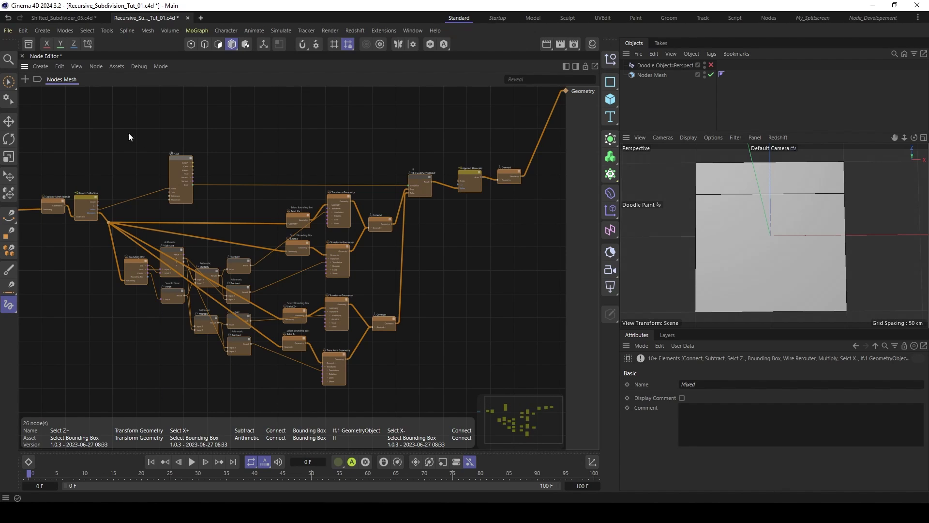
click(40, 66)
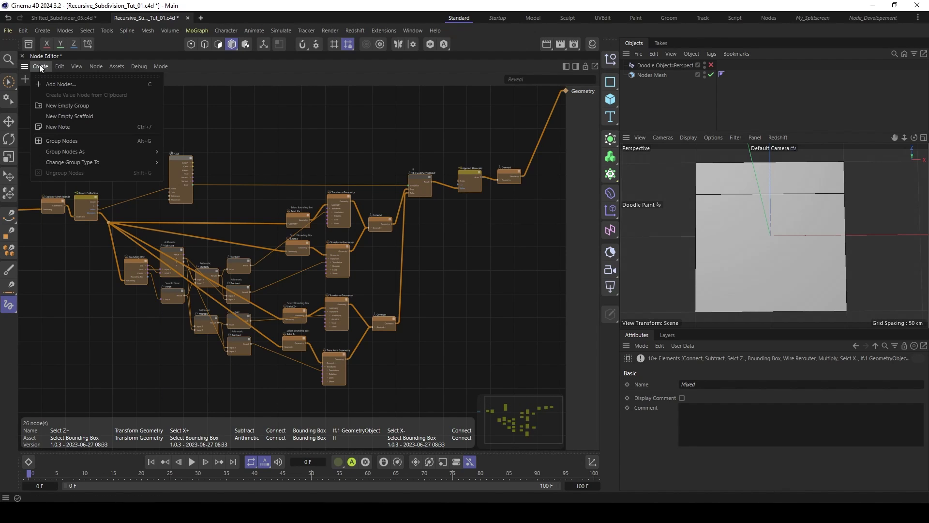
mouse_move(73, 151)
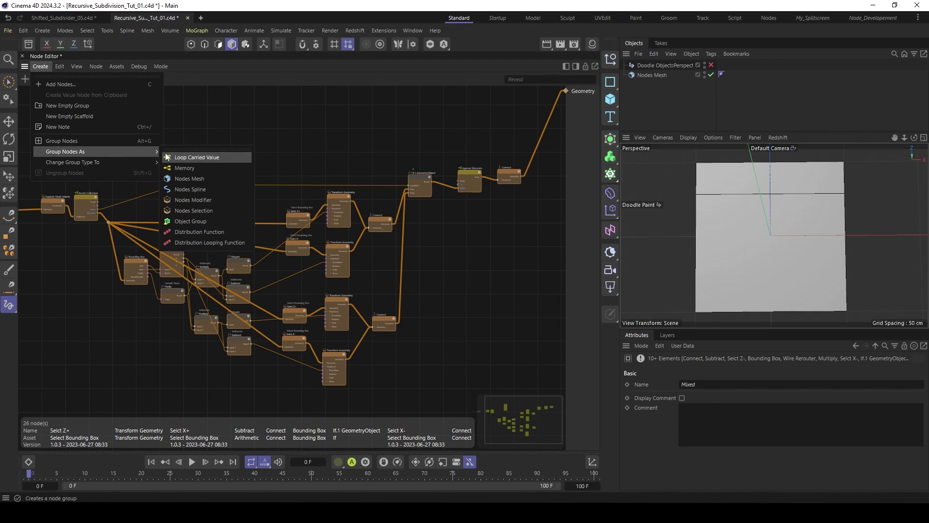
click(208, 157)
key(h)
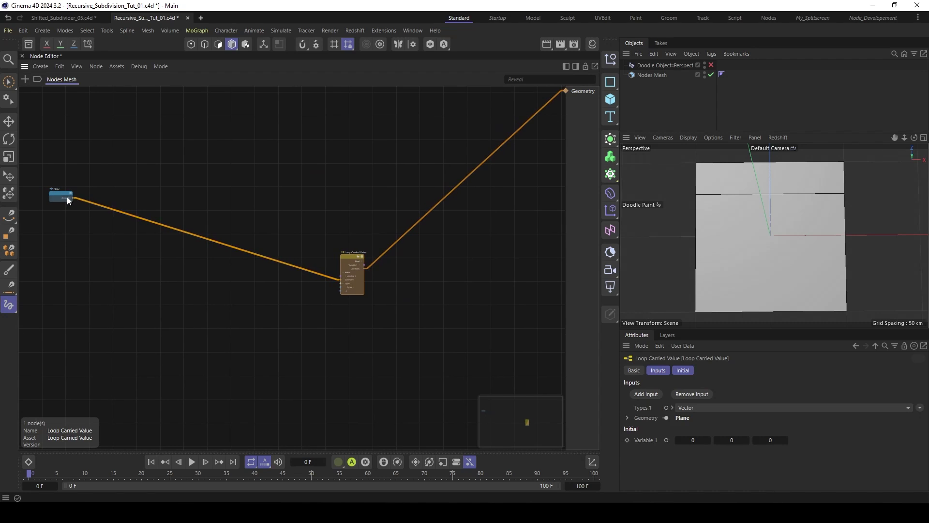
Step: Reposition the Plane node closer to the Loop Carried Value node's Geometry input
drag(68, 201, 270, 269)
scroll(364, 300, up, 5)
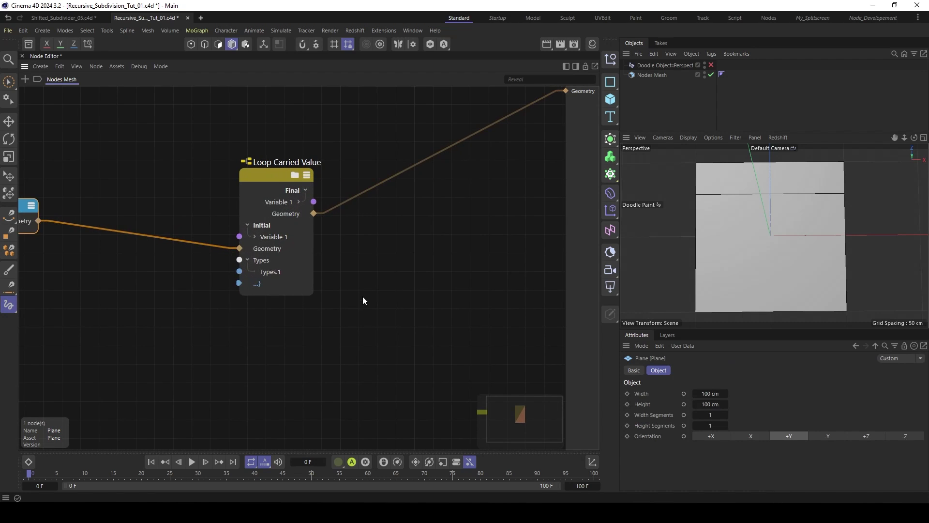
middle_drag(363, 297, 476, 306)
drag(95, 215, 114, 233)
middle_drag(405, 257, 355, 257)
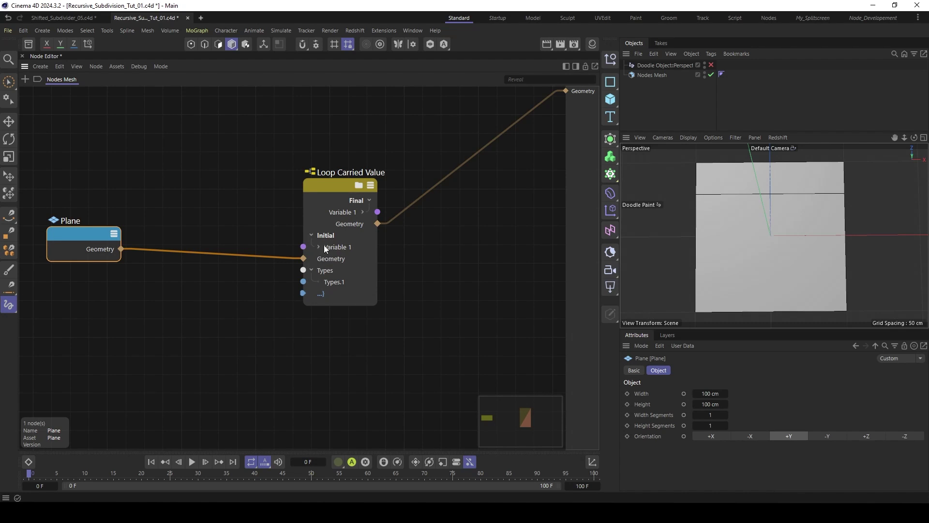
Step: Widen the Loop Carried Value node and set its Types.1 data type to GeometryObject
click(332, 185)
drag(303, 202, 261, 198)
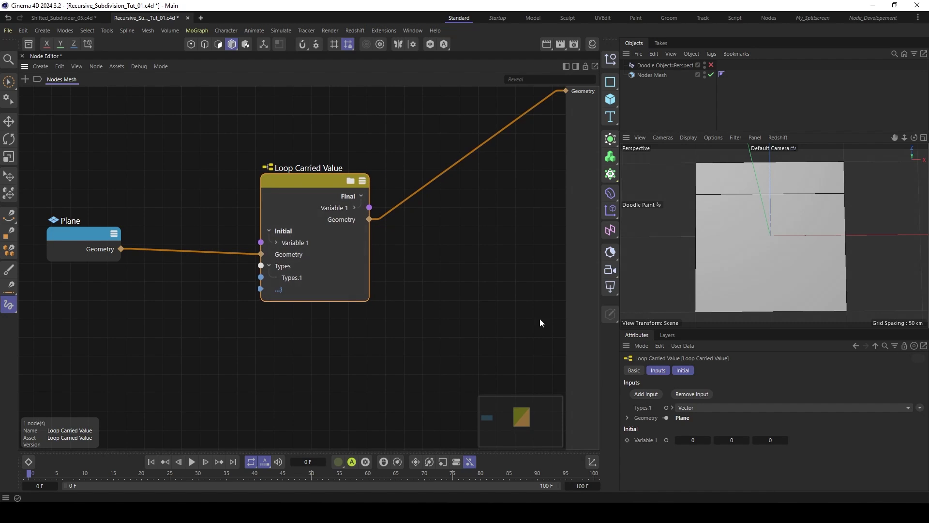
click(846, 410)
click(709, 310)
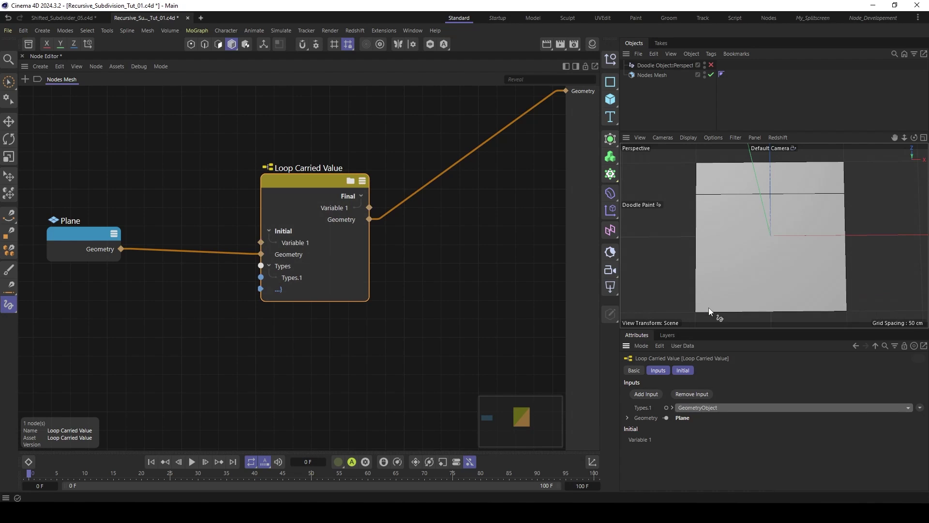
Step: Rewire the Plane into the Loop Carried Value's initial Variable 1 and its final Variable 1 into the graph's Geometry output, saving the file
mouse_move(261, 254)
mouse_down()
mouse_move(249, 251)
mouse_move(262, 242)
mouse_up()
drag(383, 218, 369, 207)
drag(310, 187, 296, 184)
key(ctrl+s)
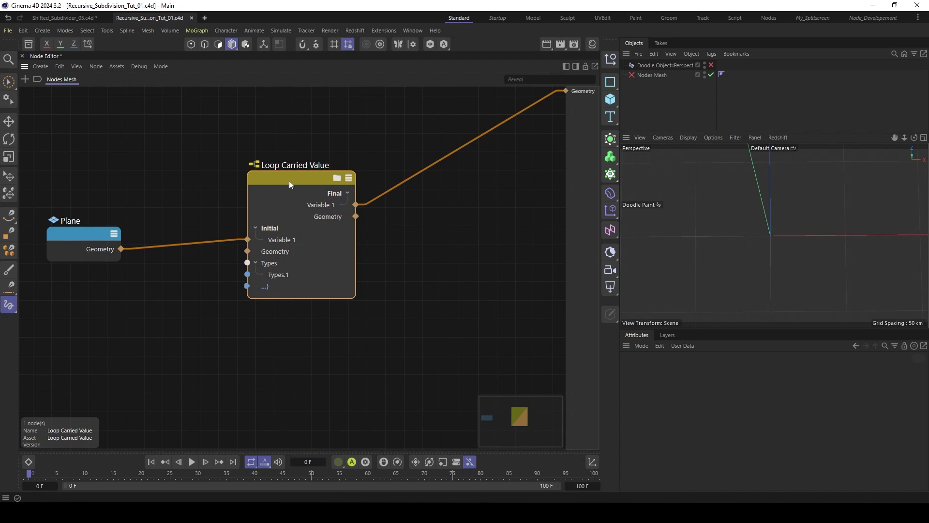
Step: Inside the Loop Carried Value group, feed Explode Mesh Islands from the previous Variable 1 and route the last Connect node to the next Variable 1
double_click(290, 181)
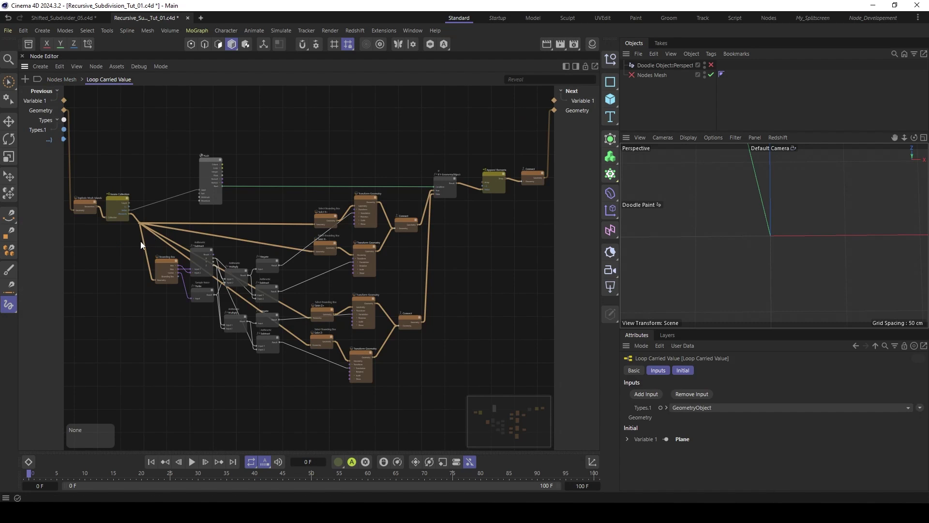
middle_drag(141, 242, 194, 246)
scroll(121, 190, up, 3)
mouse_move(68, 109)
mouse_down()
mouse_move(78, 110)
mouse_move(64, 100)
mouse_up()
middle_drag(409, 140, 261, 145)
scroll(262, 145, down, 2)
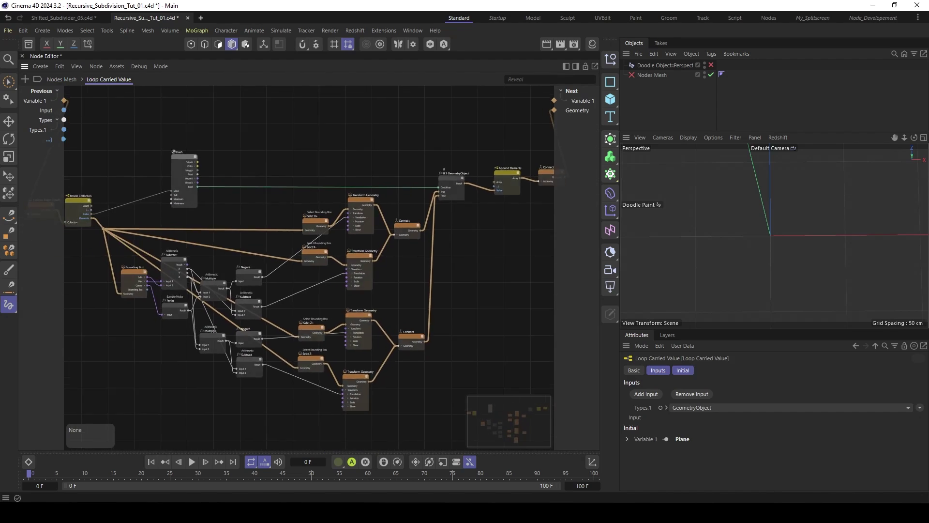
middle_drag(547, 130, 461, 139)
drag(553, 111, 556, 98)
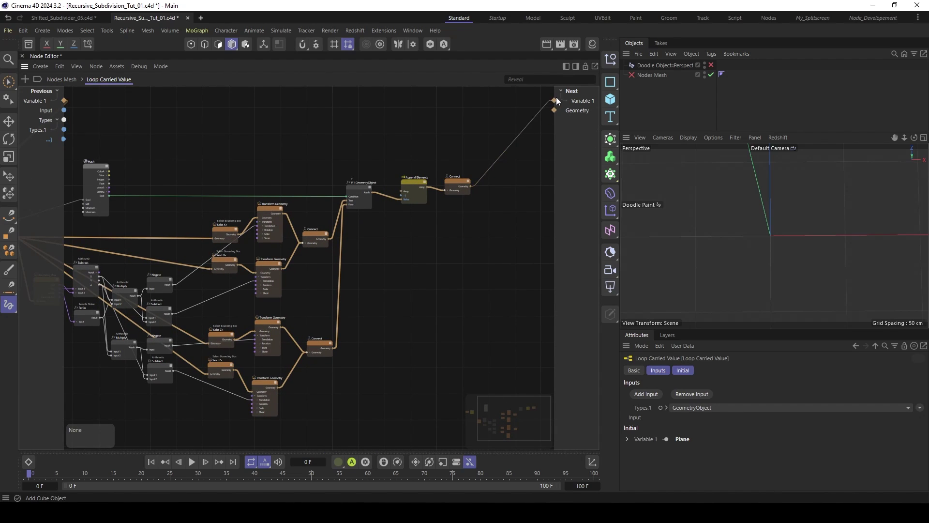
Step: Return to the Nodes Mesh graph and delete the unused Input and Output ports from the Loop Carried Value node
click(62, 80)
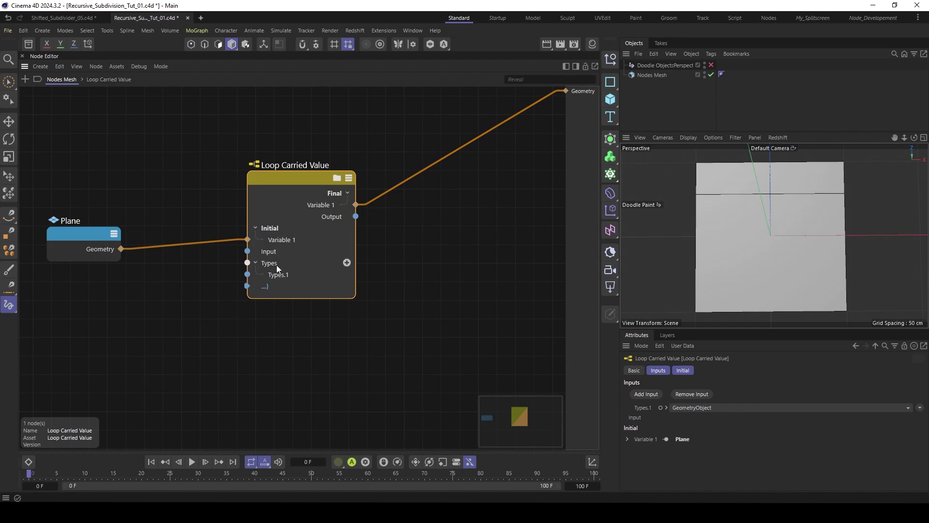
click(266, 251)
key(Delete)
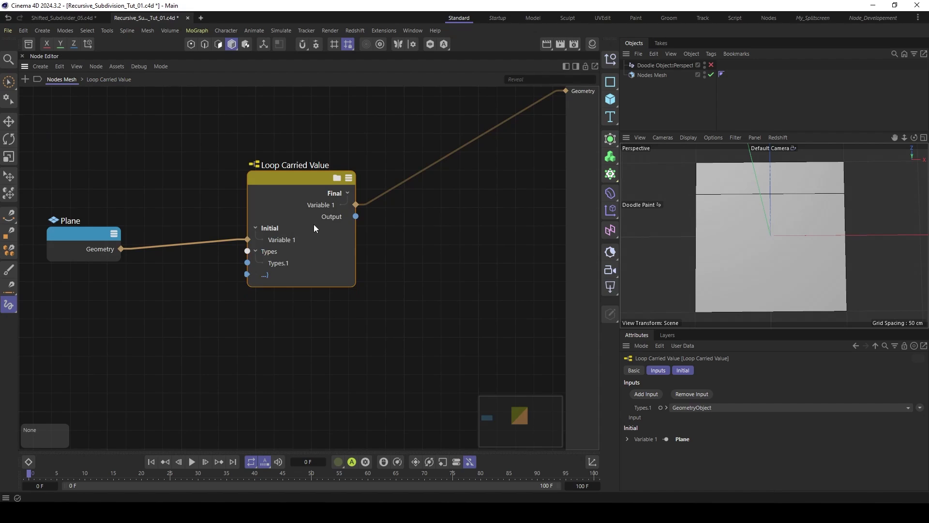
click(327, 217)
key(Delete)
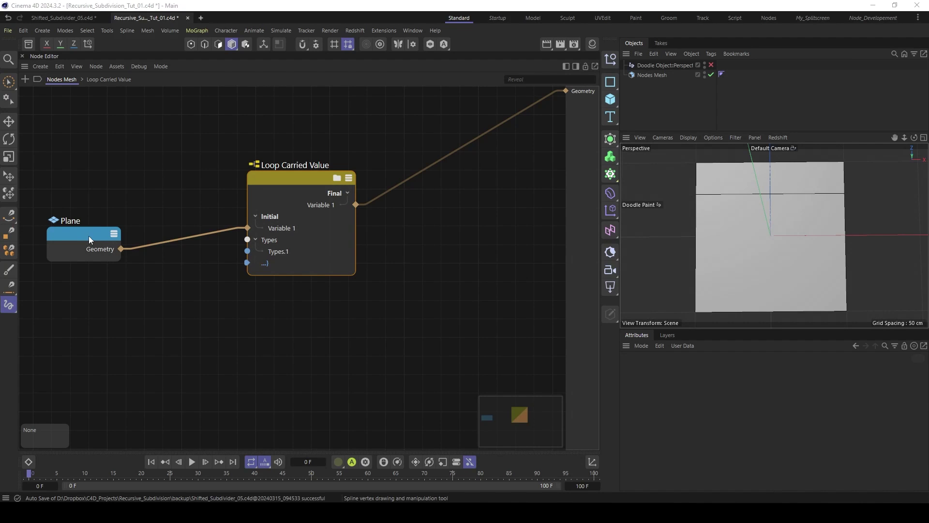
Step: Move the Plane node up beside the Loop Carried Value node, leaving space beneath it
drag(88, 236, 127, 191)
middle_drag(127, 191, 183, 213)
click(330, 170)
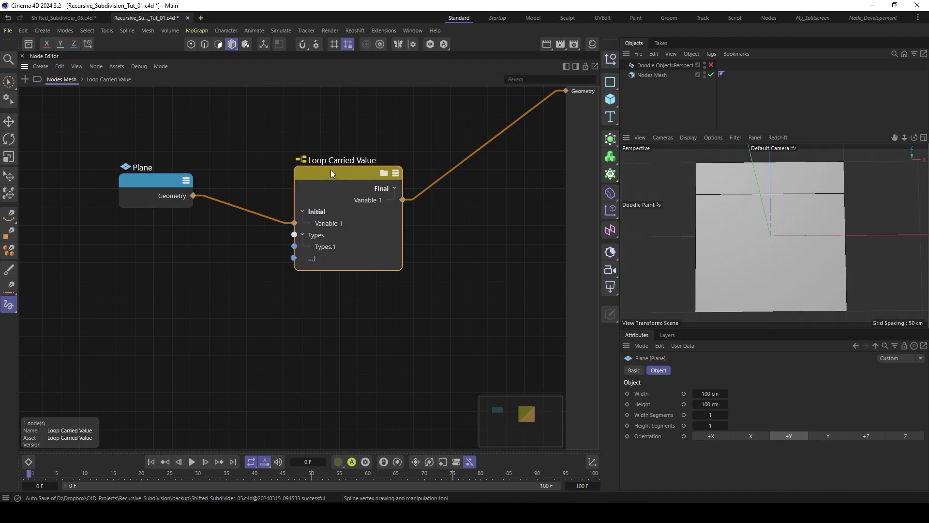
drag(330, 170, 329, 168)
Step: Add a Range node below the Plane and set its End to 2
double_click(134, 292)
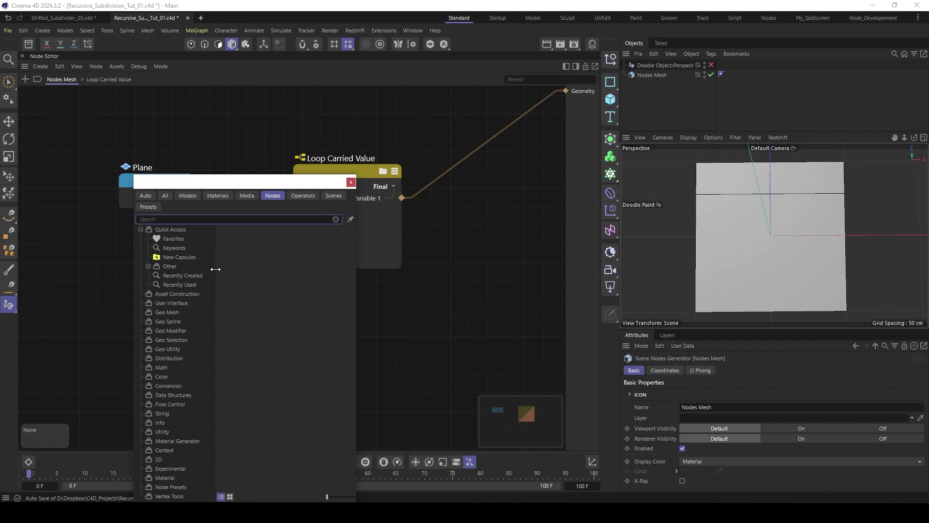
text(rang)
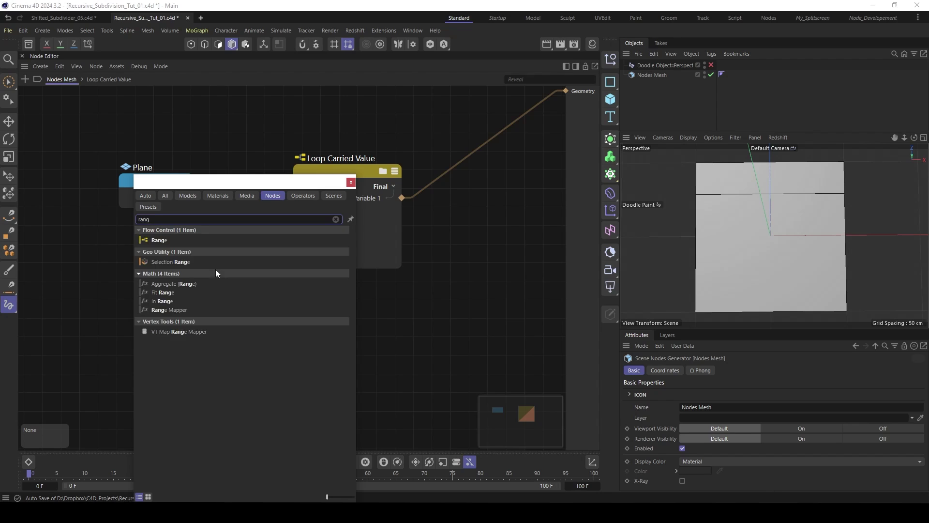
double_click(165, 239)
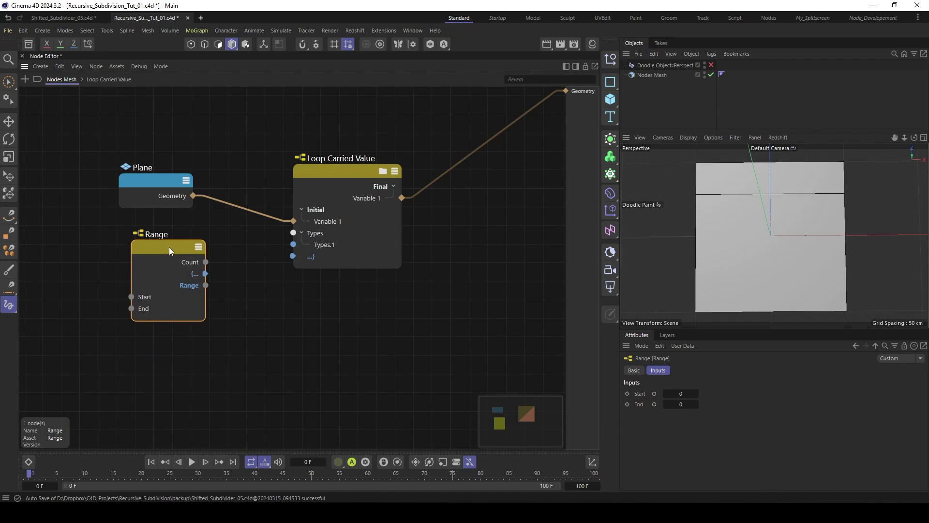
click(680, 405)
text(2)
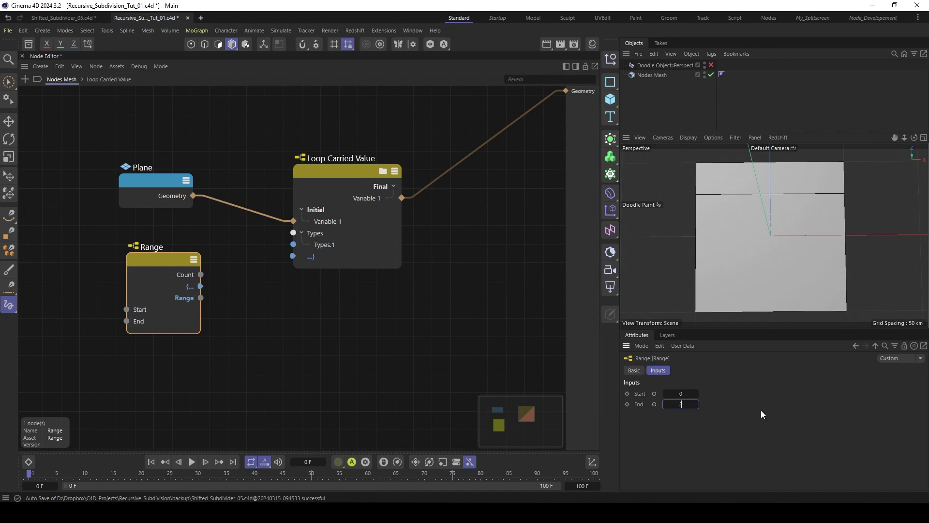
Step: Connect the Range output as a new input on the Loop Carried Value and link the two nodes' iteration ports
drag(201, 297, 306, 265)
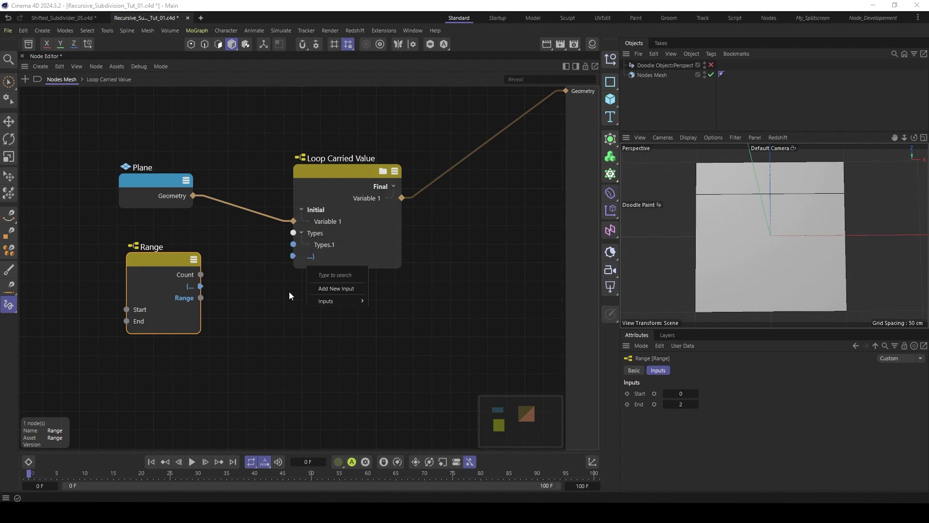
click(345, 289)
drag(200, 286, 296, 256)
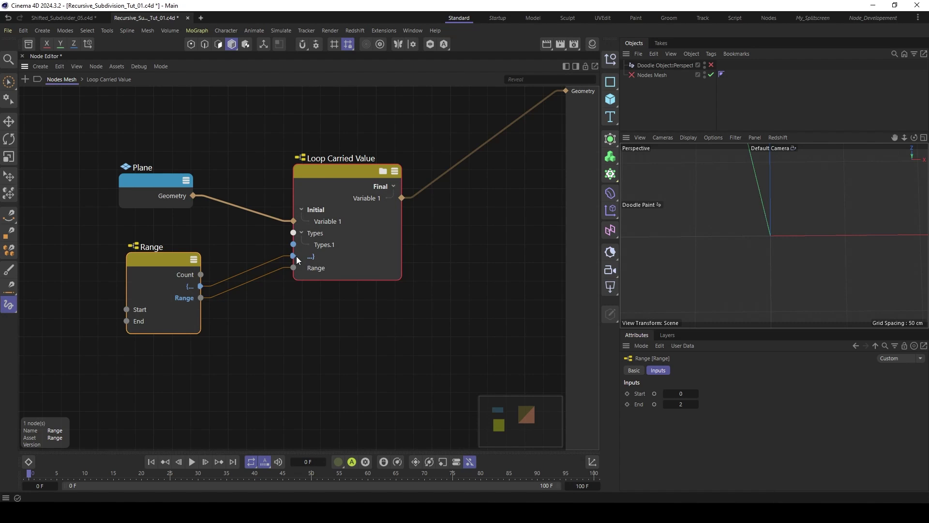
click(108, 319)
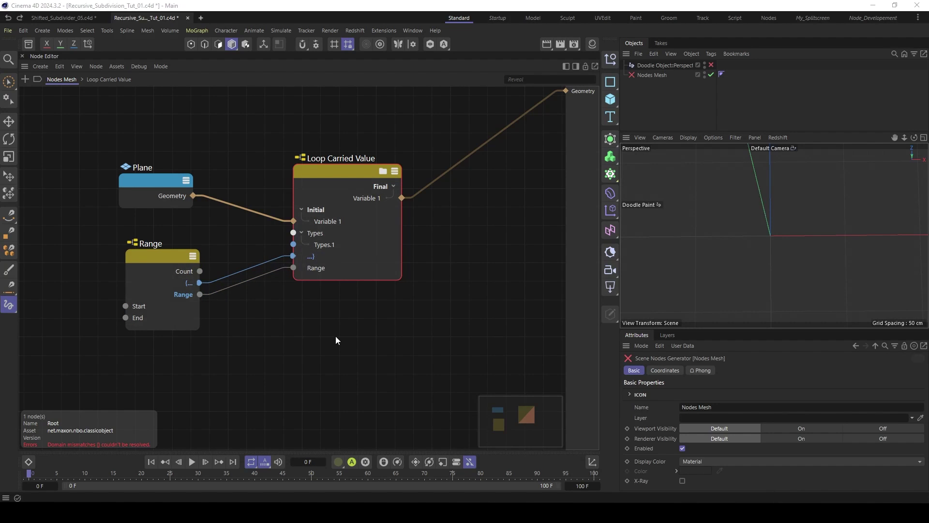
Step: Open the Loop Carried Value group and move the mesh island iteration nodes and the Append Elements and final Connect nodes higher
click(339, 171)
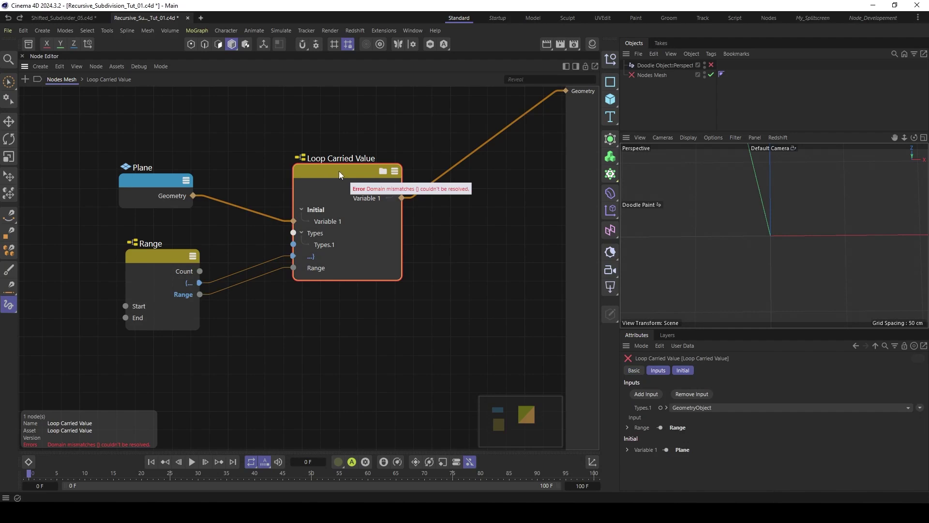
double_click(340, 172)
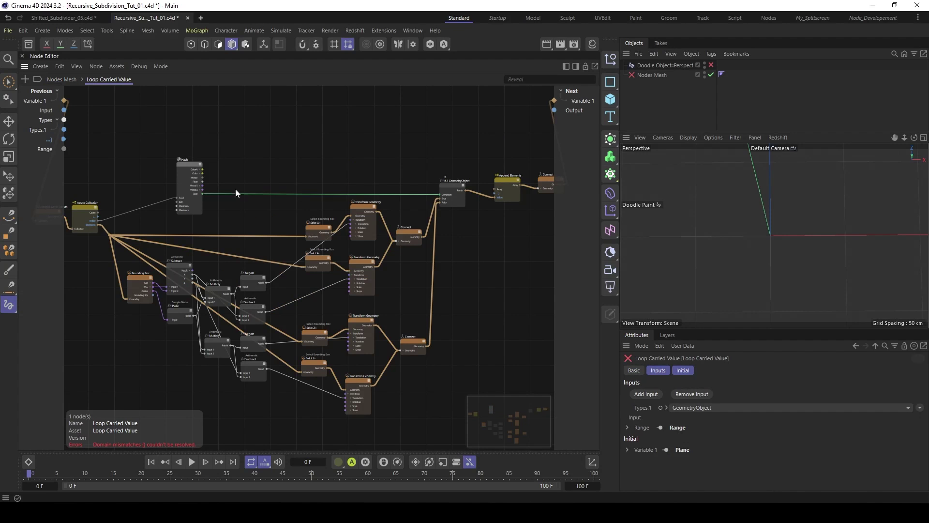
alt+middle_drag(229, 186, 252, 184)
alt+right_drag(155, 122, 151, 123)
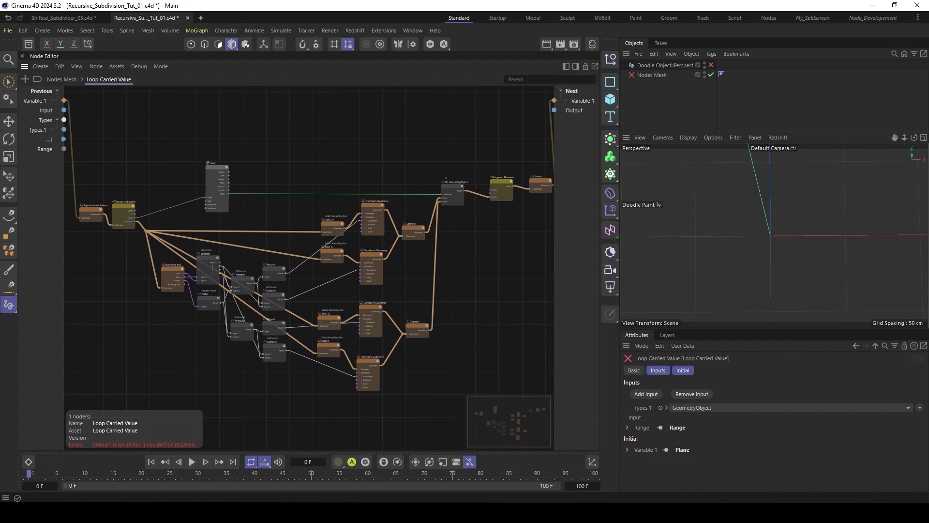
drag(95, 188, 117, 161)
drag(477, 167, 552, 207)
drag(500, 182, 492, 155)
Step: Connect the Iterate Collection node's iteration port to the matching port on the Append Elements node
scroll(116, 173, up, 4)
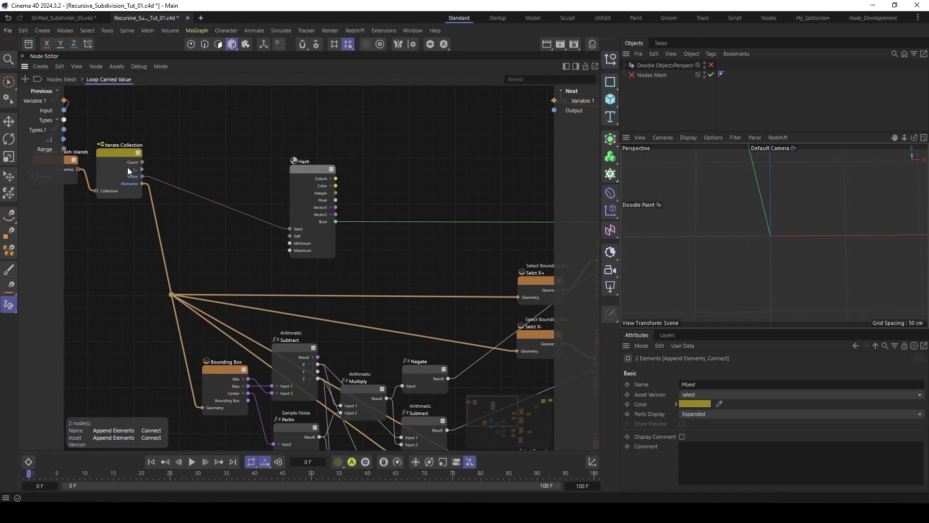
middle_drag(342, 186, 59, 205)
middle_drag(570, 179, 538, 187)
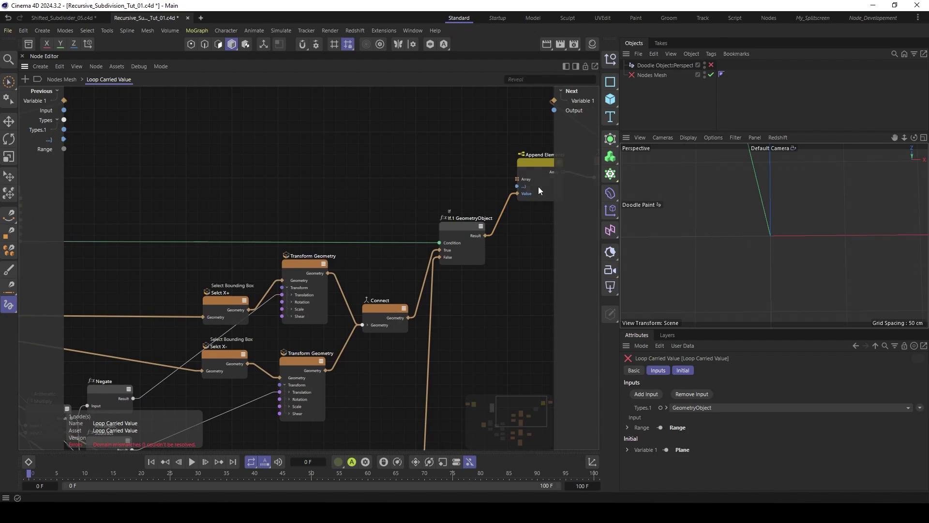
scroll(429, 174, down, 4)
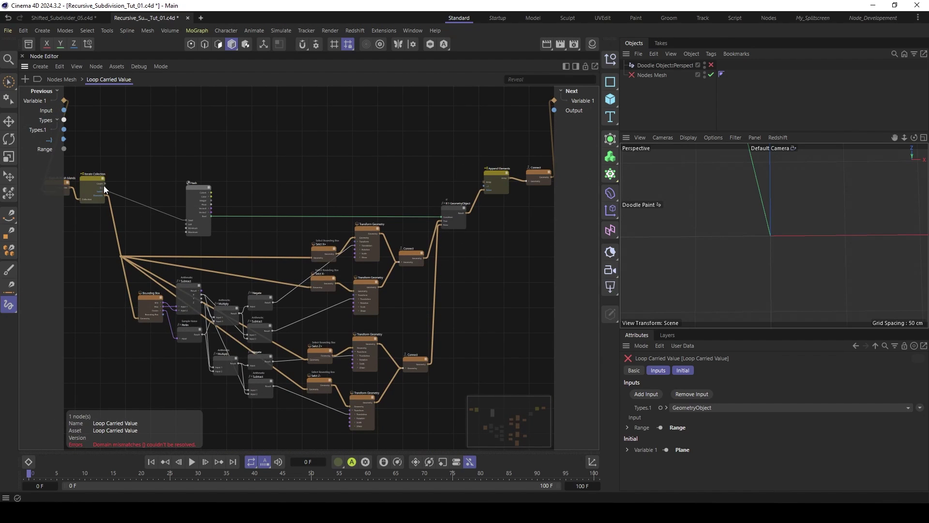
drag(105, 188, 486, 185)
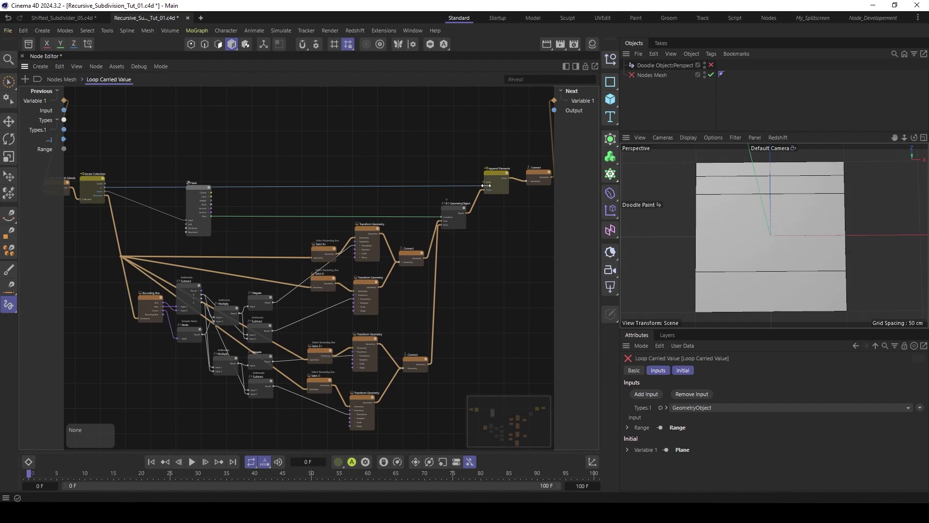
Step: Return to the Nodes Mesh level and raise the Range node's End value past 4 for more subdivision iterations
scroll(370, 211, down, 3)
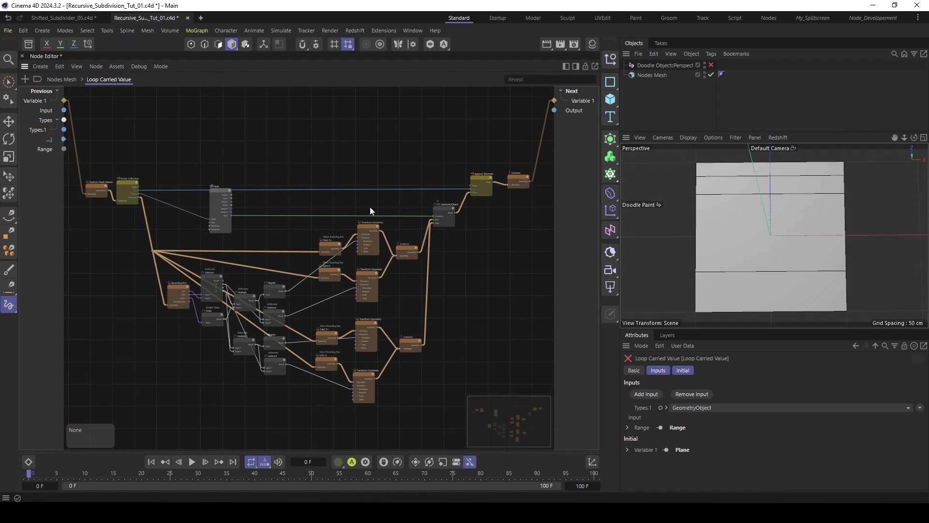
middle_drag(371, 209, 362, 212)
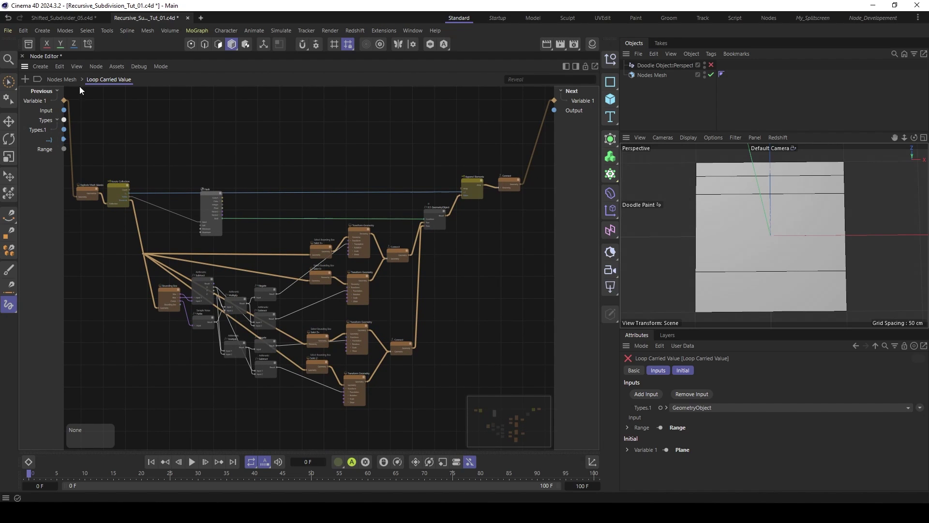
click(61, 79)
click(180, 259)
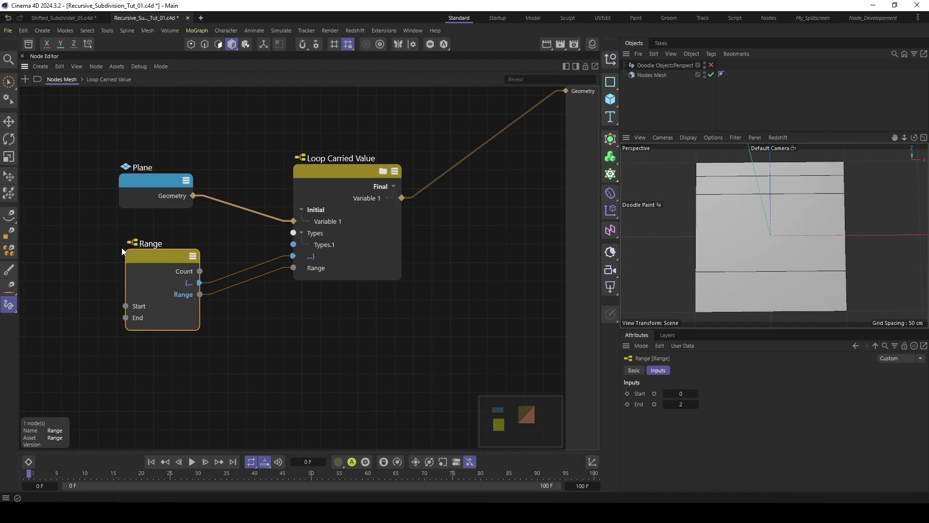
click(696, 405)
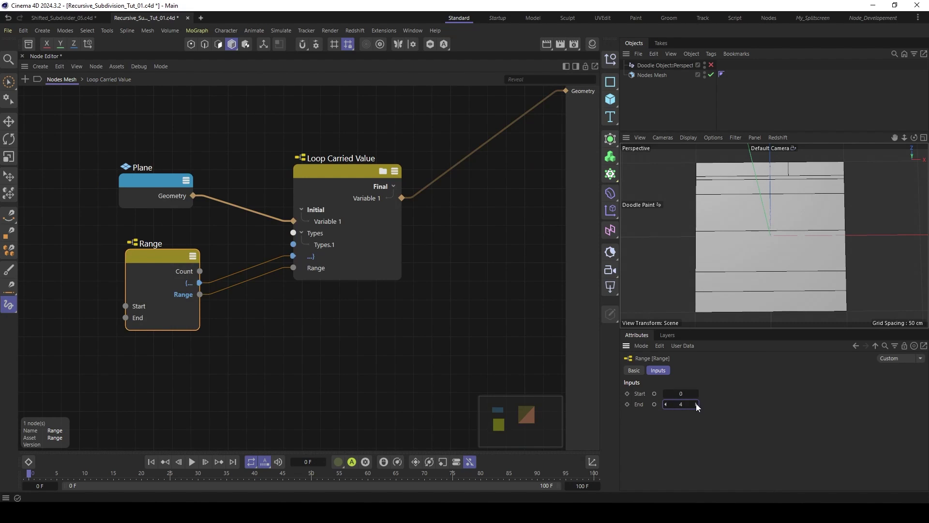
click(696, 404)
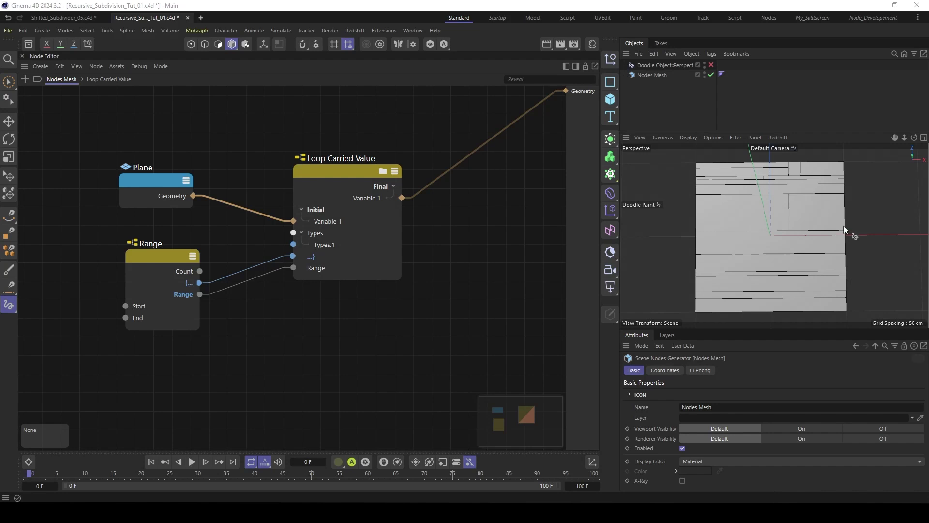
Step: Open the Loop Carried Value group and connect its Range input to the Hash node's Salt
click(332, 174)
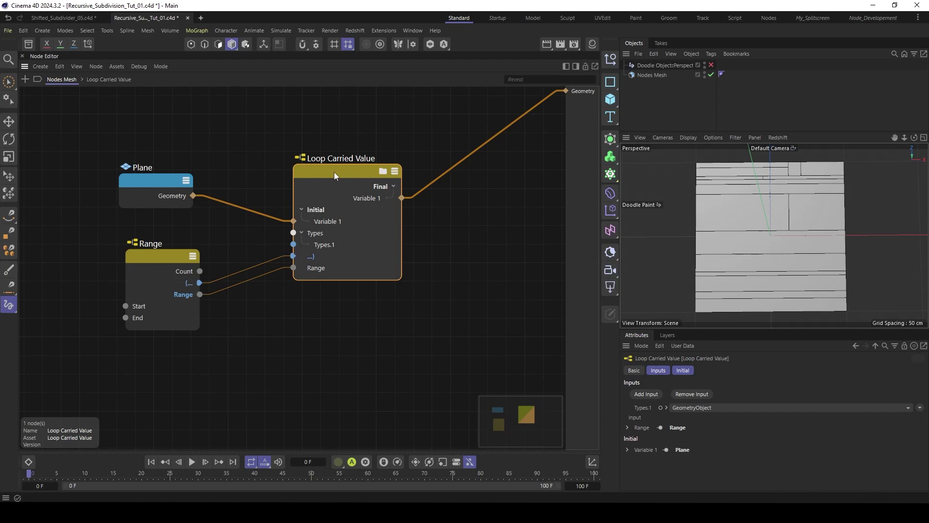
double_click(327, 172)
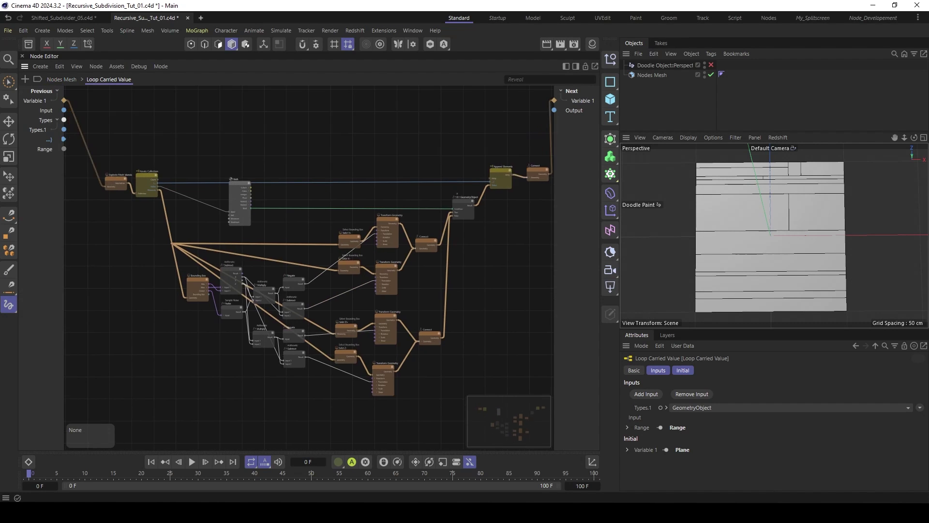
alt+right_drag(305, 200, 275, 184)
alt+middle_drag(274, 183, 230, 228)
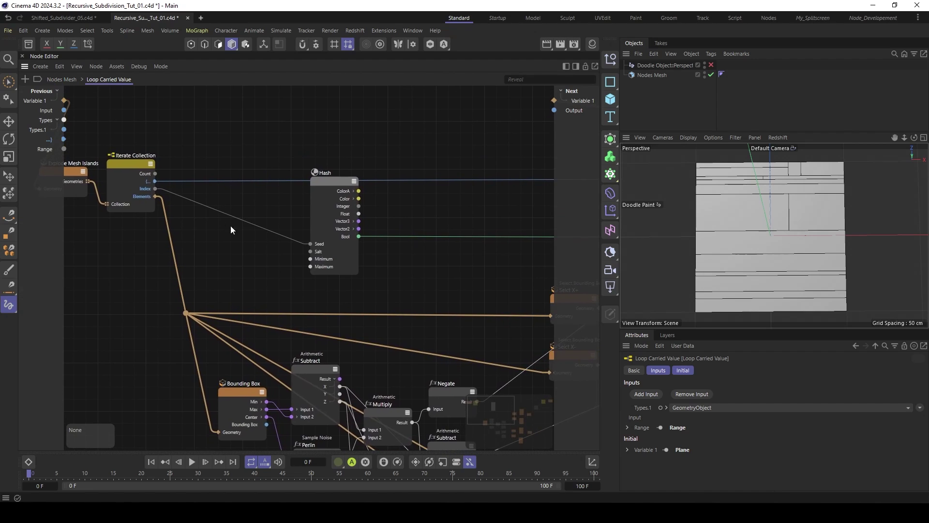
alt+right_drag(262, 239, 177, 195)
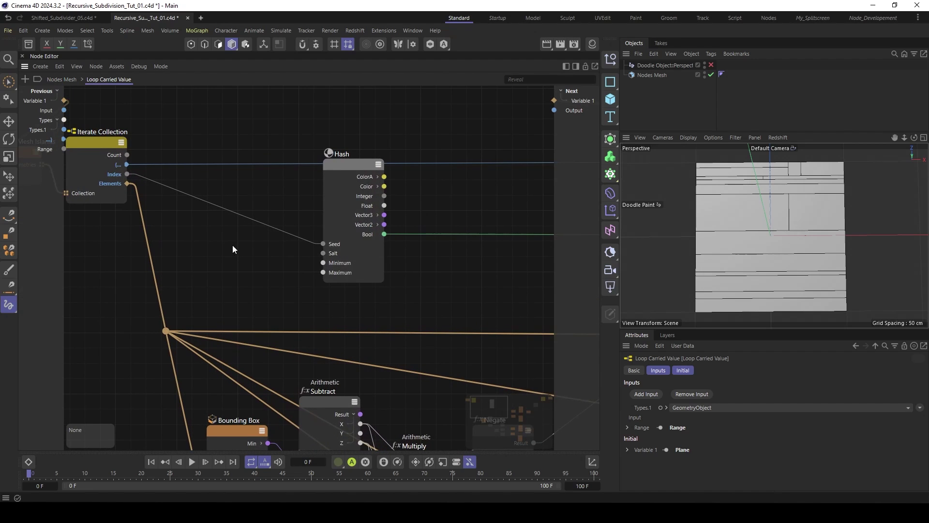
alt+middle_drag(177, 197, 224, 195)
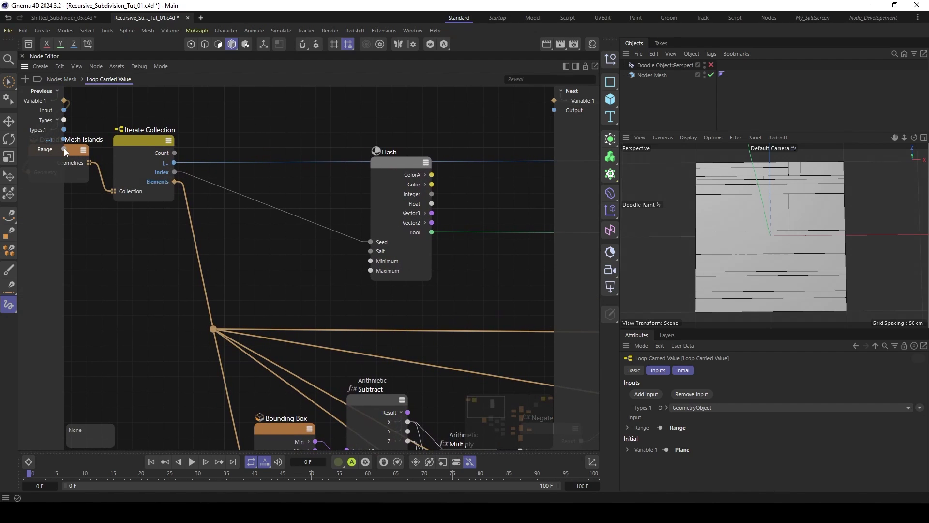
drag(64, 148, 376, 253)
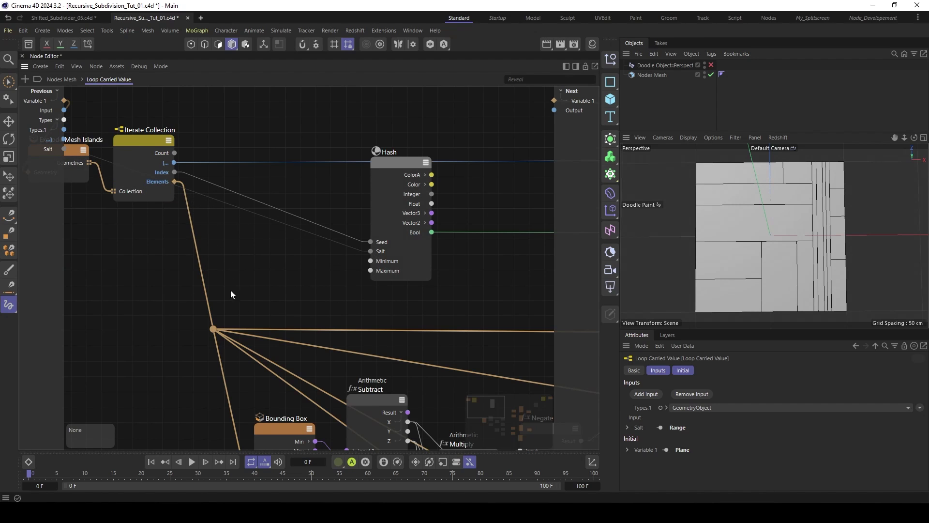
Step: Add an Arithmetic (Add) node above and between the Iterate Collection and Hash nodes
middle_drag(240, 180, 251, 260)
middle_drag(127, 146, 195, 138)
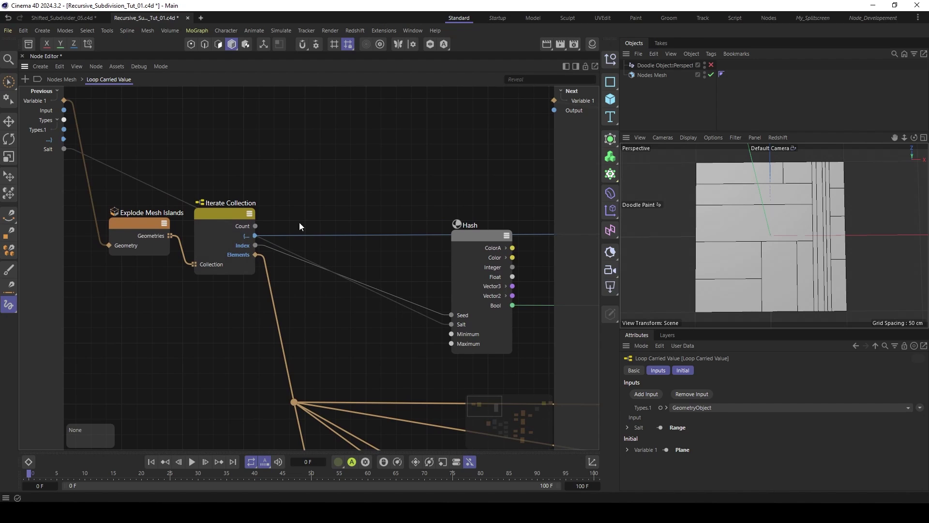
double_click(333, 137)
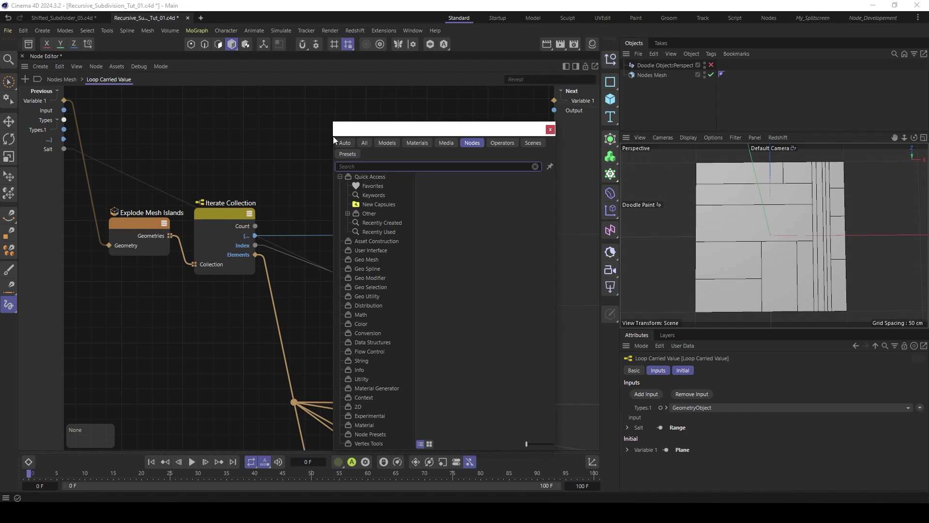
text(add)
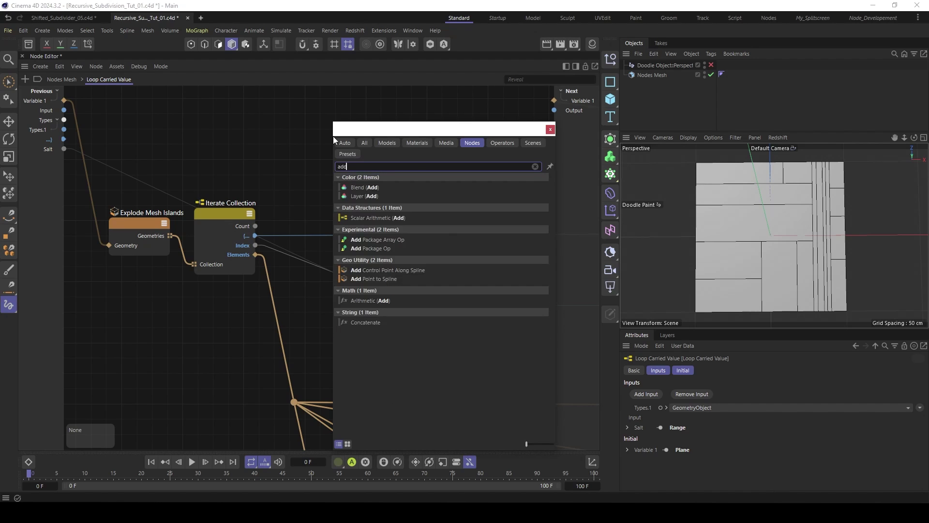
double_click(379, 300)
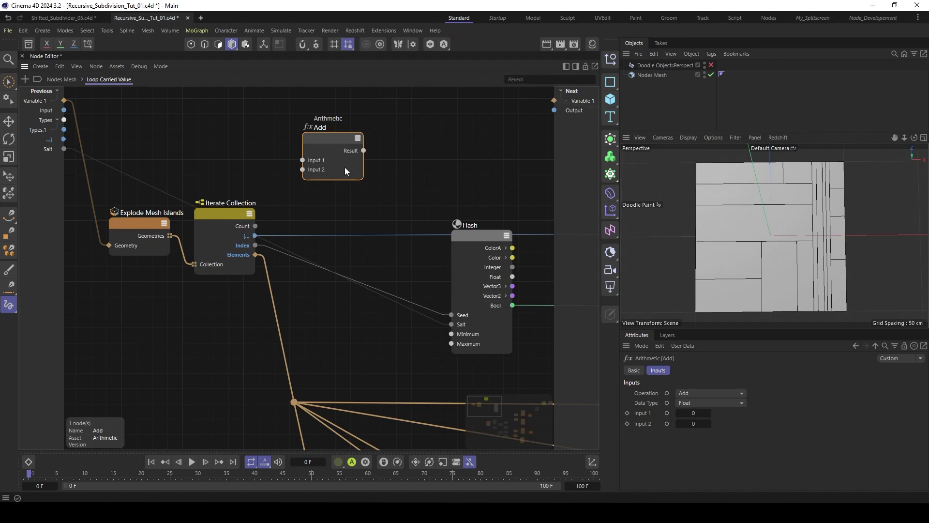
drag(334, 139, 327, 144)
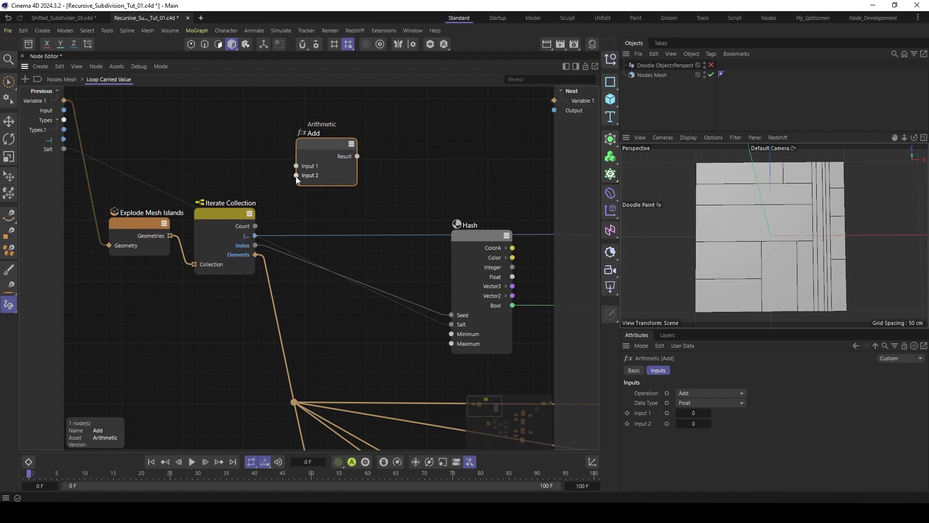
Step: Publish the Add node's Input 2 as a new group input and name it Global Seed
drag(296, 176, 38, 177)
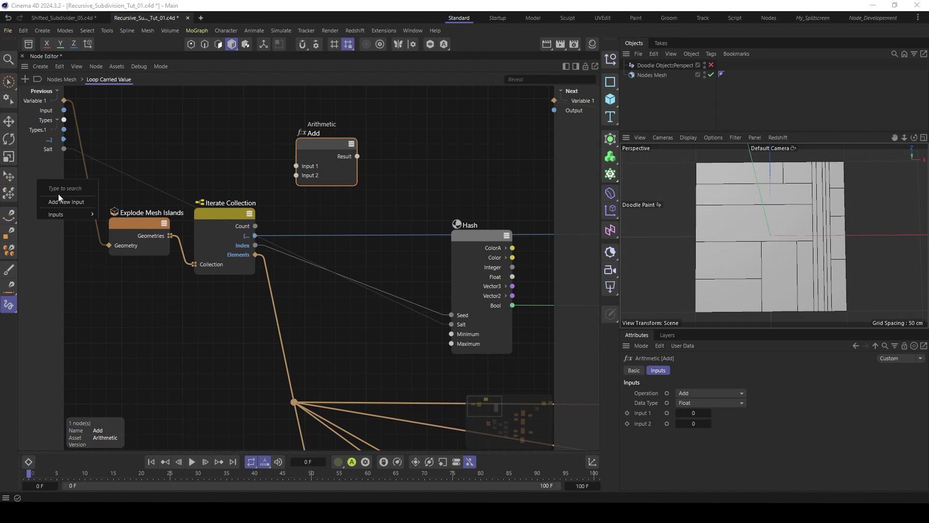
click(55, 196)
double_click(46, 161)
text(G)
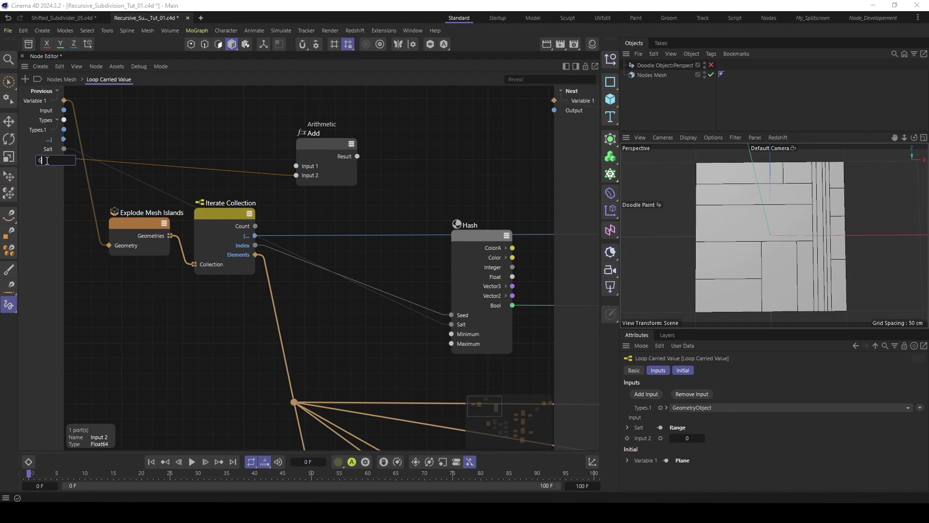
text(idbal Seed)
key(Return)
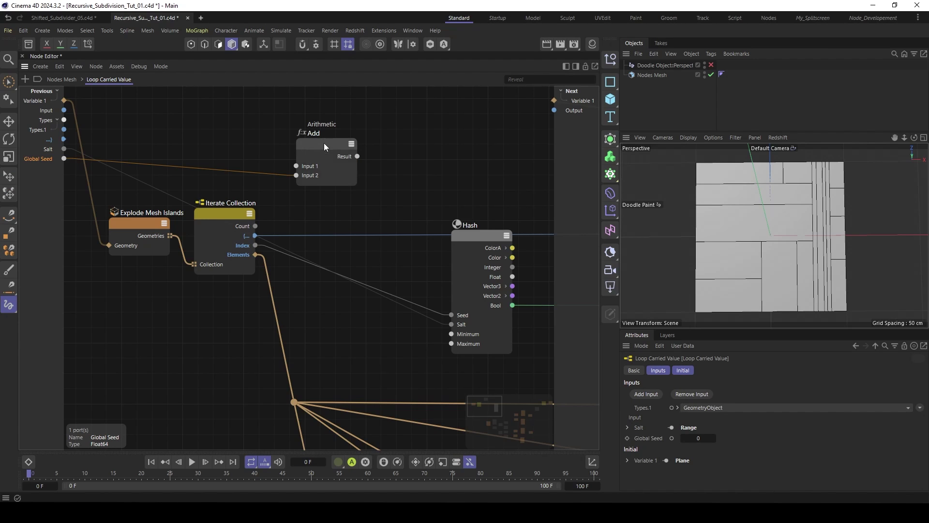
Step: Duplicate the Add node below the original, keeping its Global Seed connection on the copy
drag(324, 144, 375, 215)
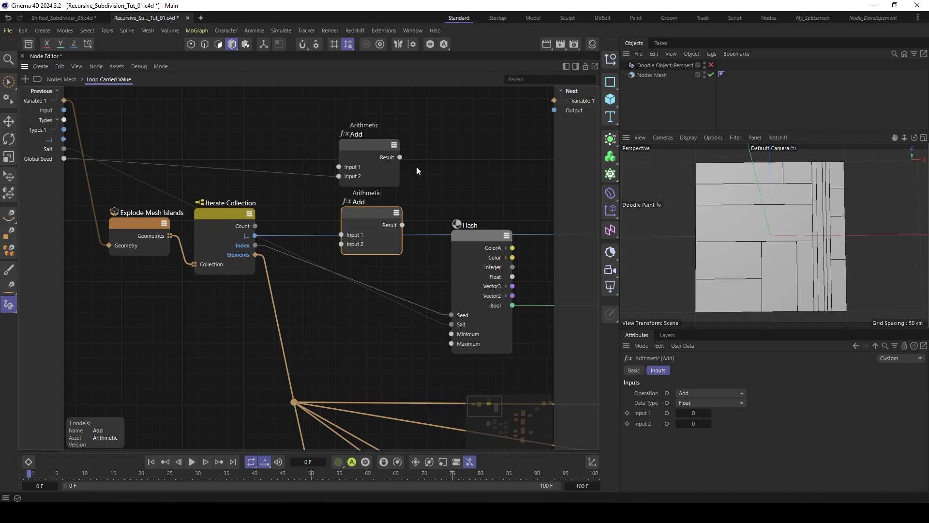
key(Delete)
ctrl+shift+drag(368, 144, 372, 214)
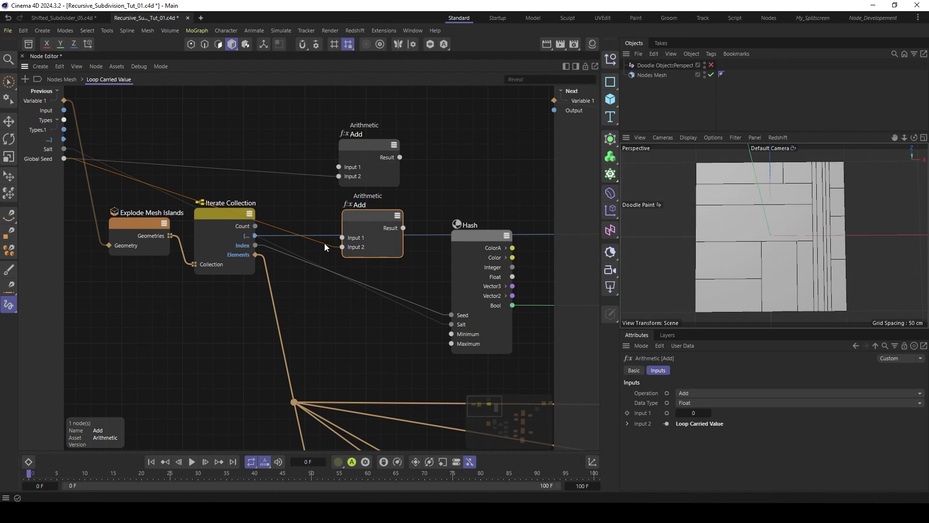
Step: Route the Iterate Collection's Index and the group's Range input through separate Add nodes into the Hash's Seed and Salt
drag(434, 312, 346, 236)
drag(404, 228, 453, 315)
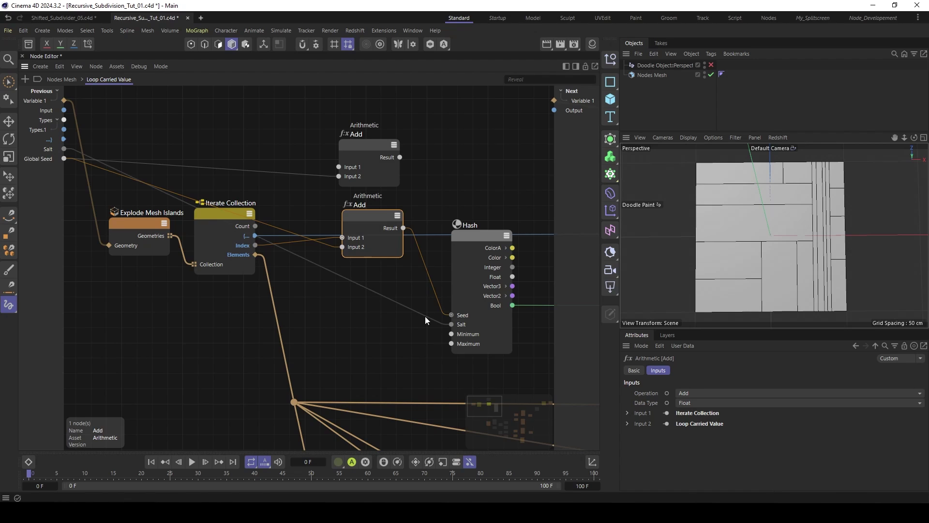
drag(425, 315, 341, 166)
drag(399, 157, 373, 266)
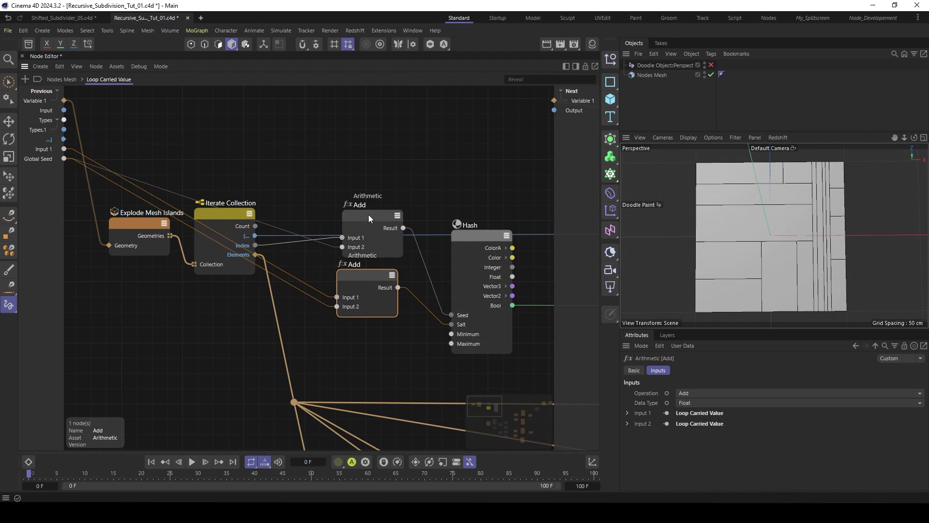
Step: Stack the two Add nodes beside the Hash node, with the Seed one above the Salt one
drag(367, 214, 369, 147)
drag(351, 277, 358, 228)
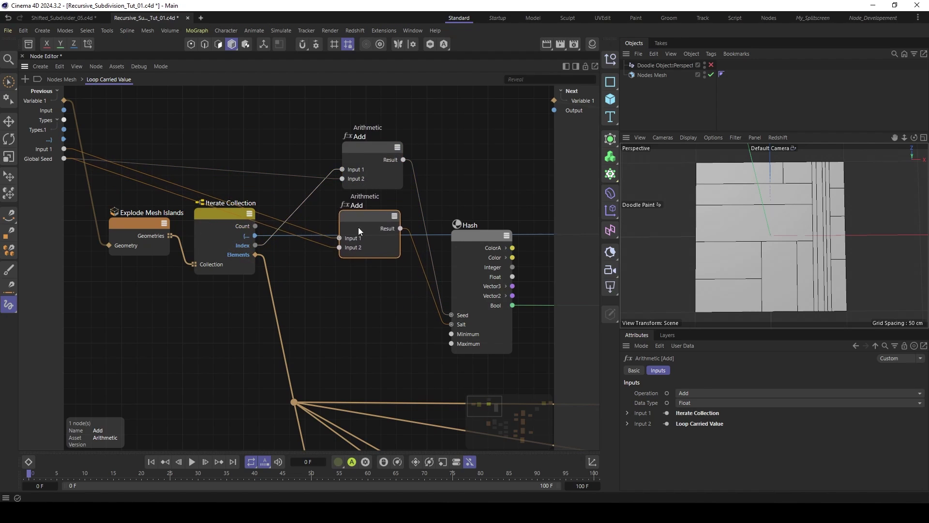
click(474, 127)
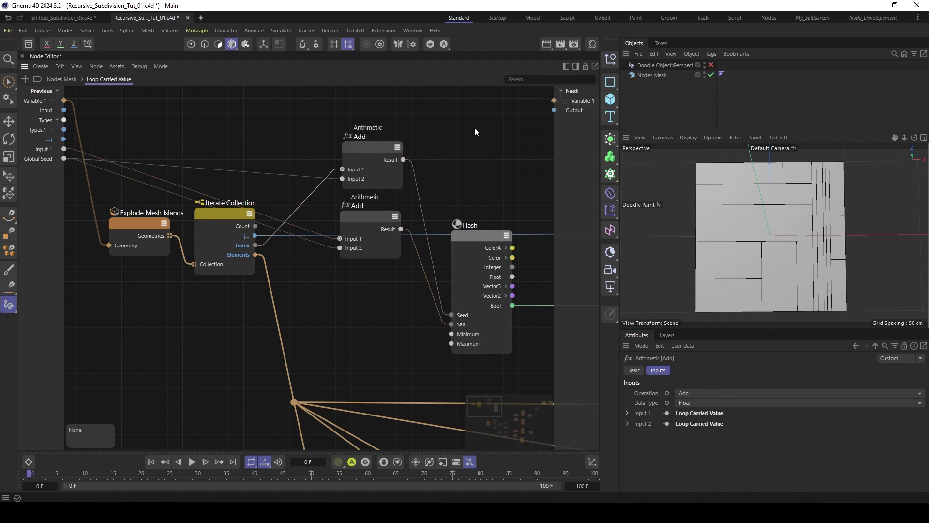
Step: Return to the Nodes Mesh level and set the Loop Carried Value's Global Seed to 7
click(62, 80)
drag(325, 172, 325, 169)
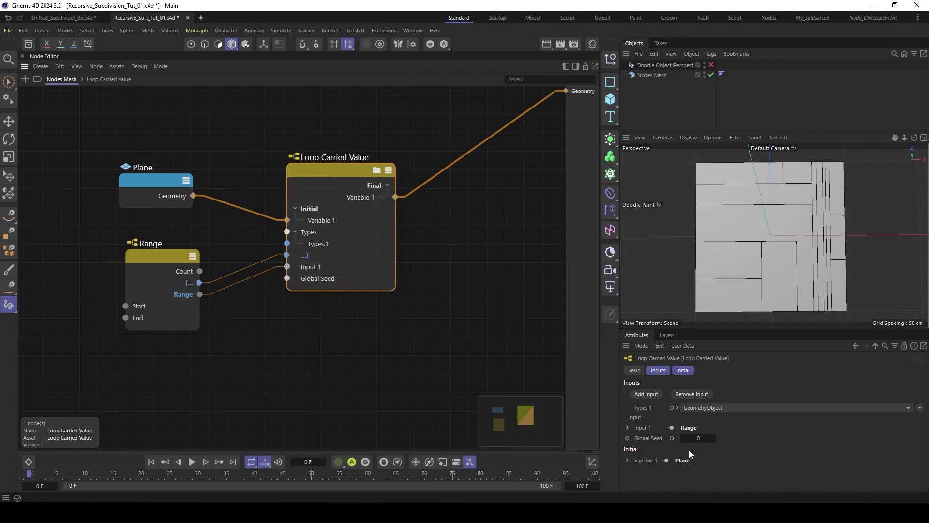
click(712, 436)
click(714, 438)
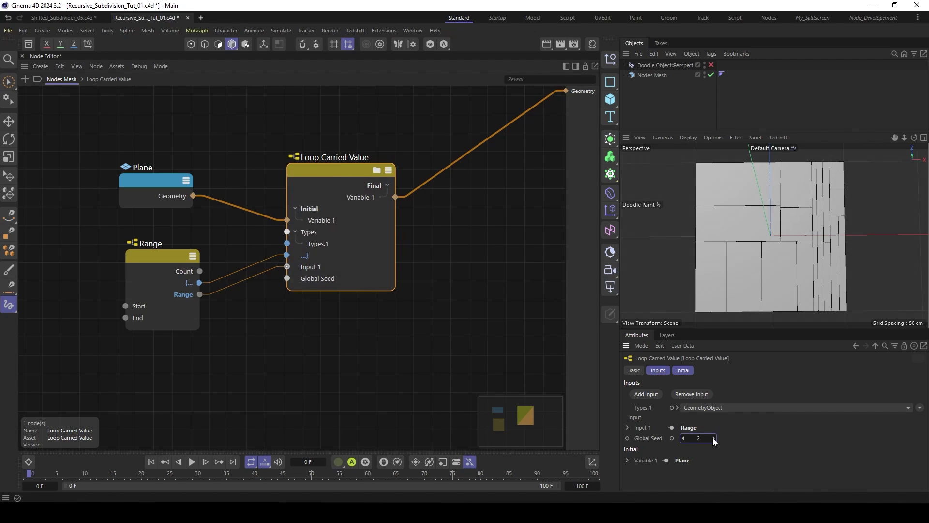
click(713, 437)
click(713, 437)
click(713, 437)
click(713, 437)
click(713, 438)
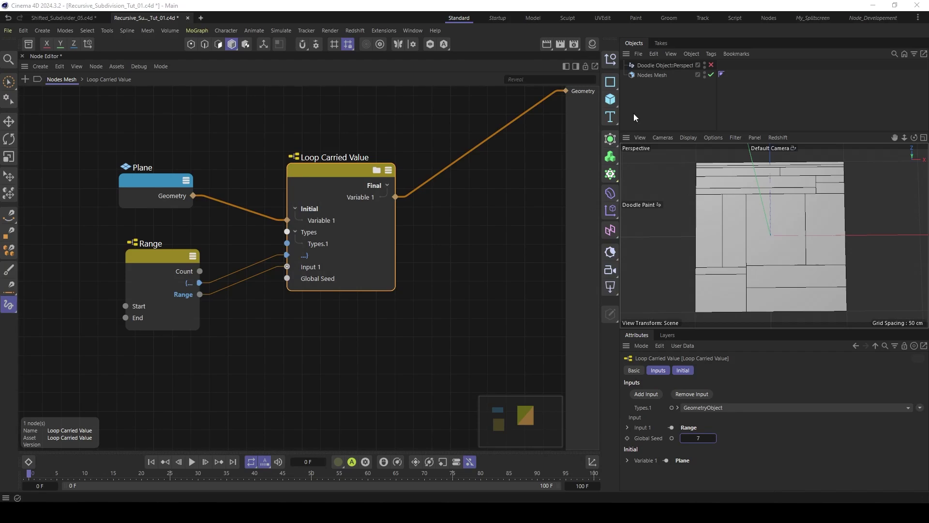
Step: Inside the Loop Carried Value group, expose the Scale, Noise Type and Seed ports on the Perlin Sample Noise node
double_click(325, 167)
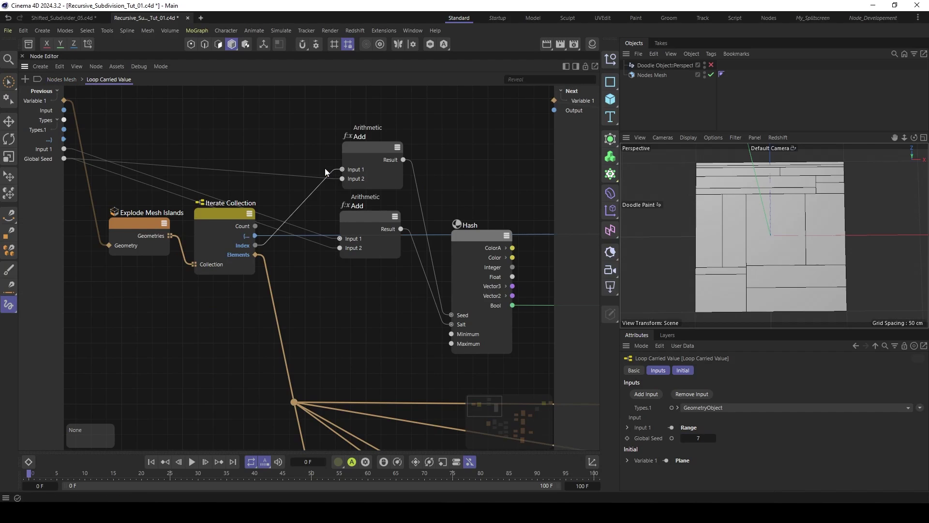
middle_drag(401, 326, 371, 213)
scroll(401, 326, down, 4)
middle_drag(401, 326, 348, 230)
scroll(383, 375, up, 4)
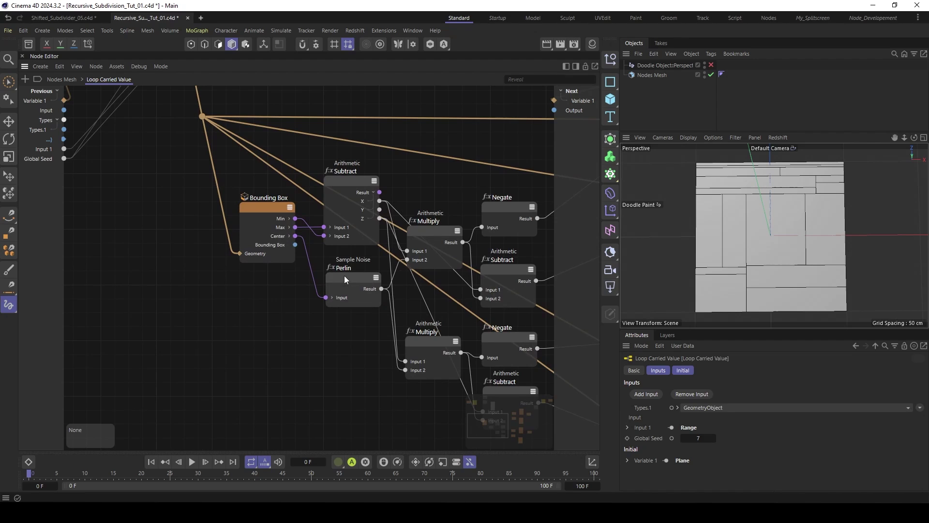
click(344, 275)
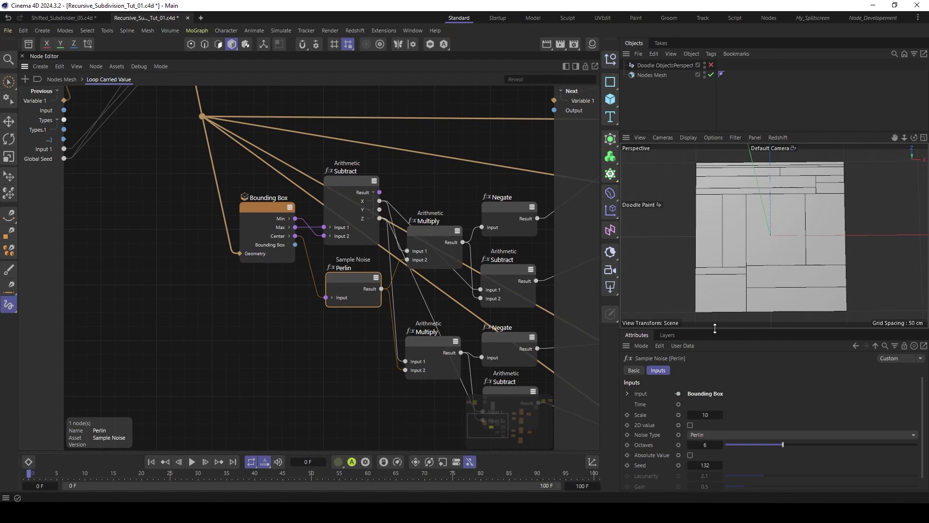
drag(715, 328, 715, 289)
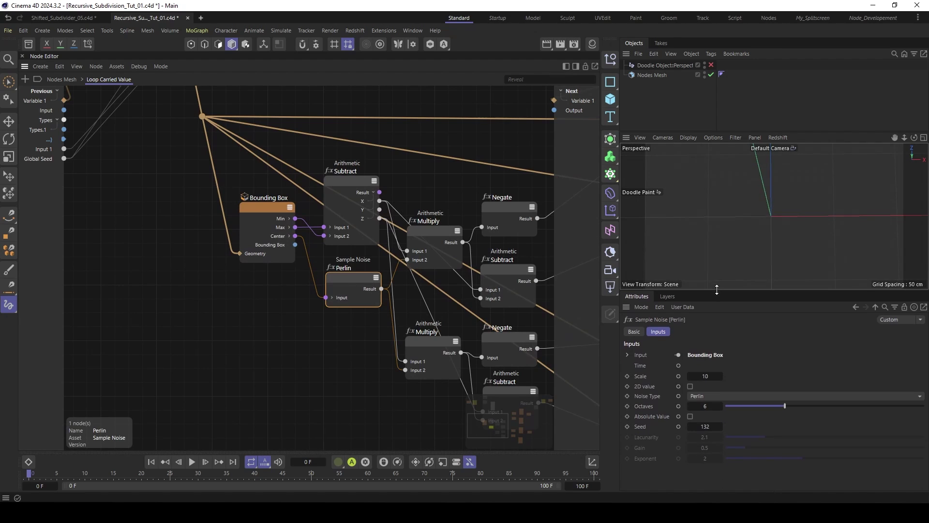
click(679, 376)
click(678, 396)
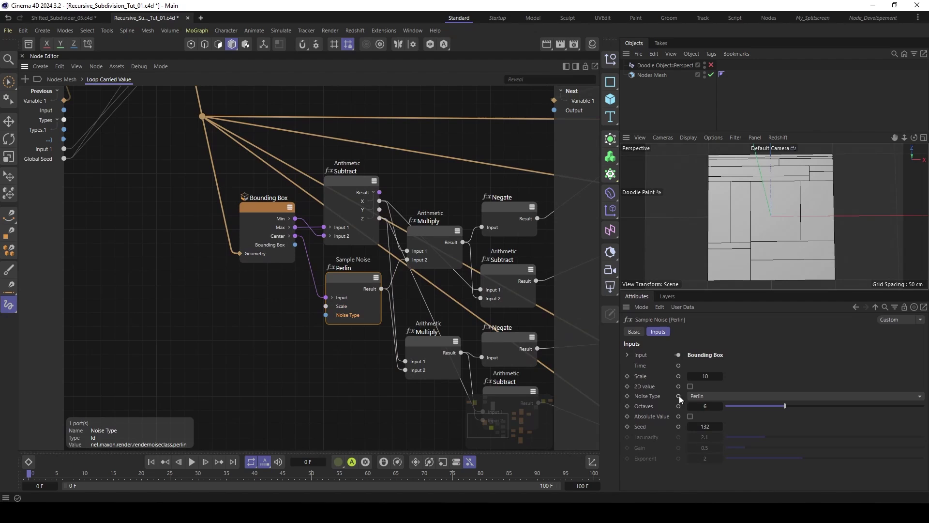
click(679, 426)
click(286, 343)
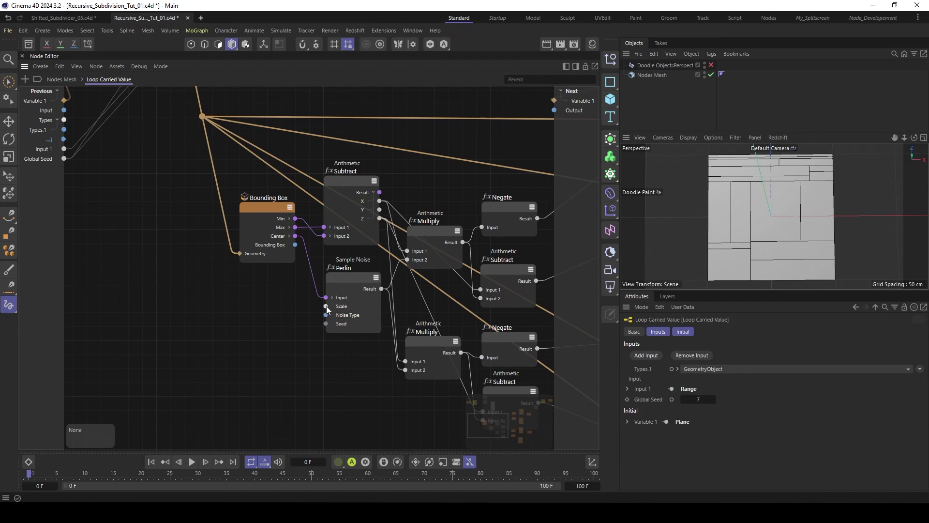
Step: Connect the Perlin noise node's Scale, Noise Type and Seed ports to new inputs on the Loop Carried Value group
drag(325, 306, 164, 248)
click(175, 249)
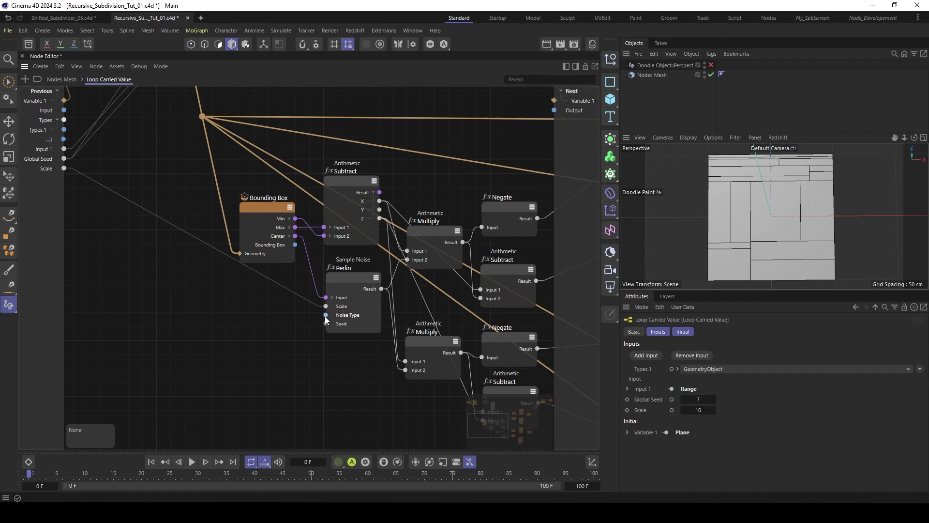
drag(325, 315, 226, 301)
click(226, 301)
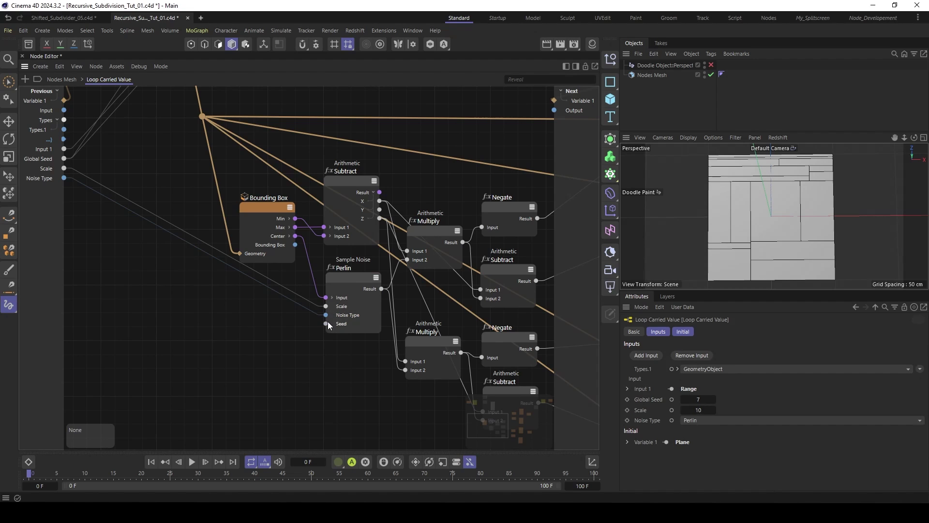
drag(325, 323, 230, 313)
click(244, 316)
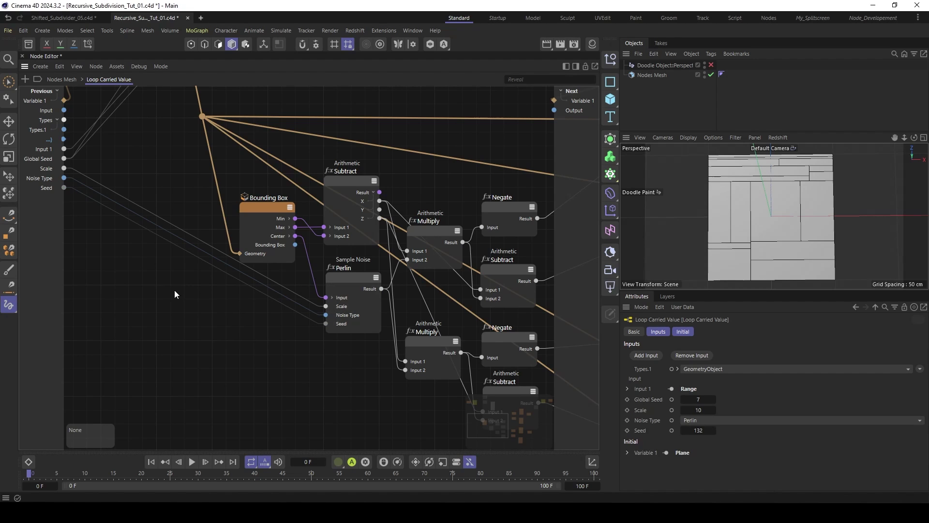
Step: At the Nodes Mesh level, publish the Loop Carried Value's Global Seed and the Range node's End as root inputs
click(62, 79)
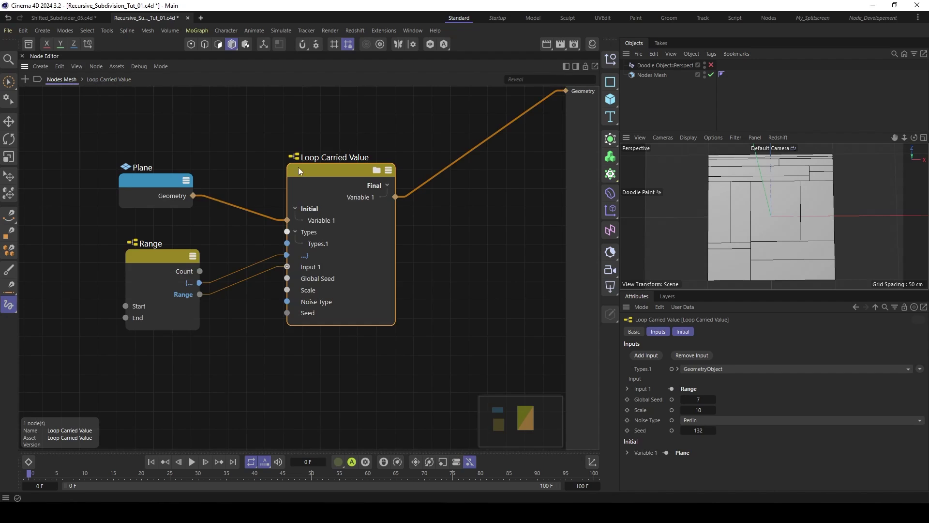
middle_drag(262, 211, 291, 201)
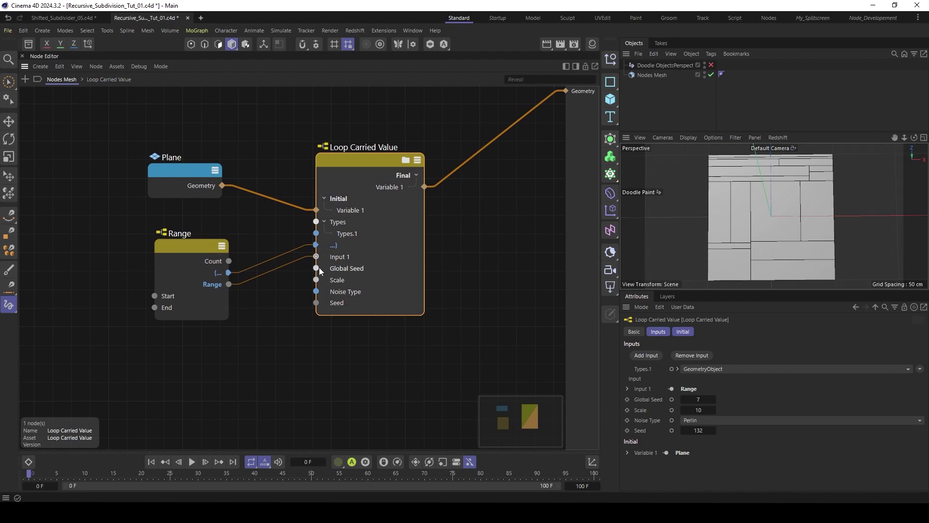
drag(316, 268, 277, 347)
click(280, 350)
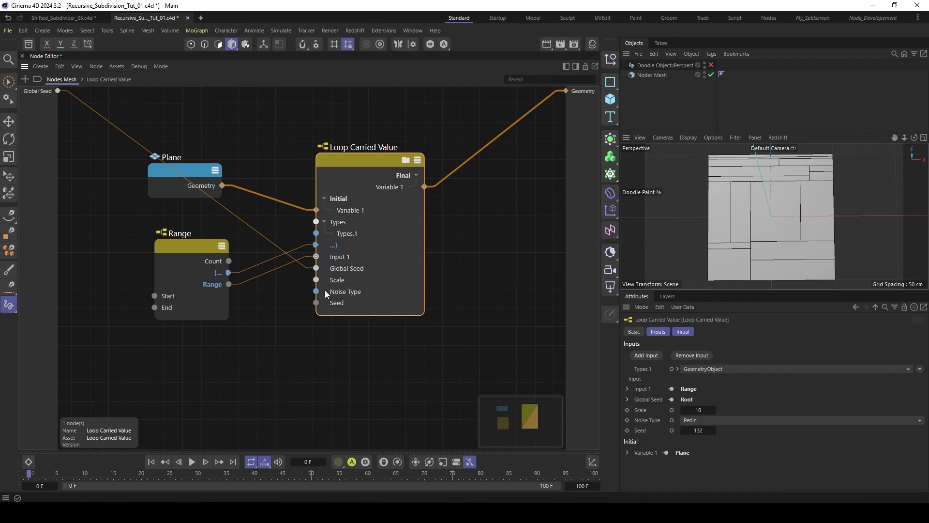
click(182, 248)
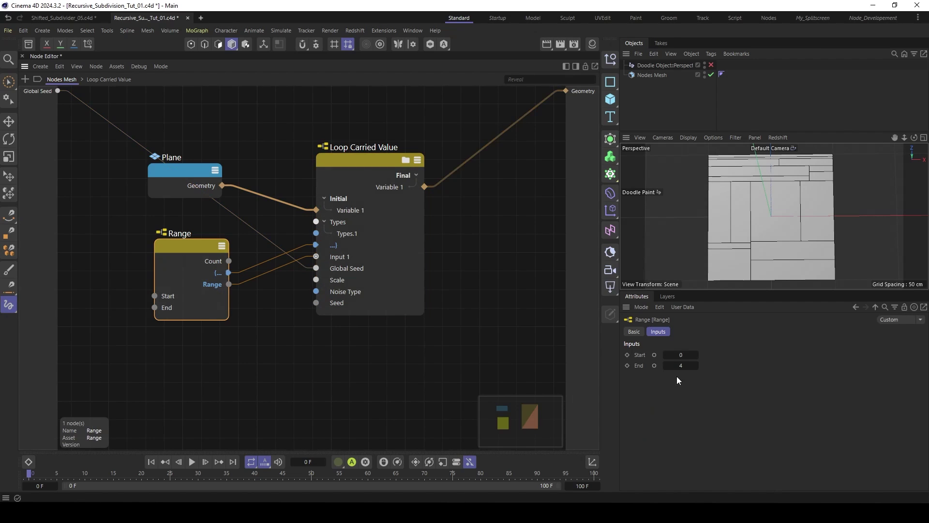
drag(153, 307, 107, 244)
click(119, 247)
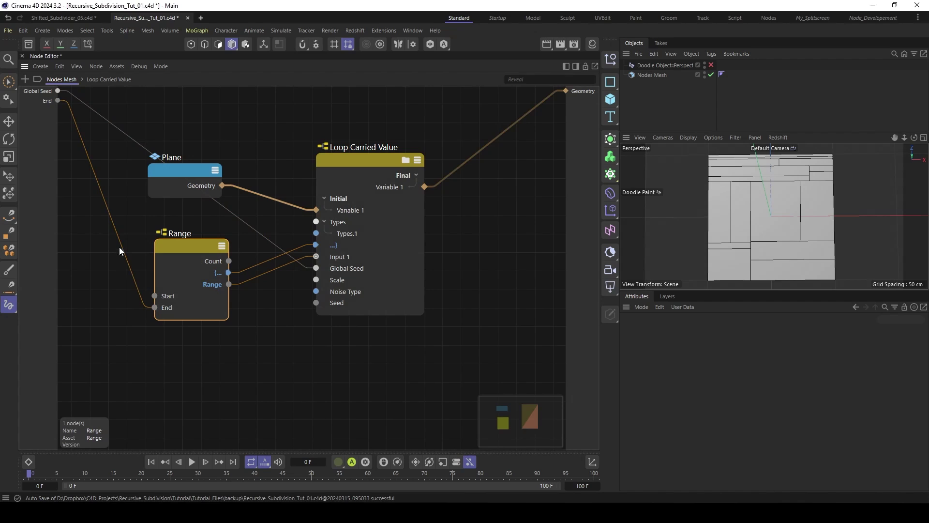
Step: Publish the Loop Carried Value's Noise Type, Scale and Seed ports as root inputs of the Nodes Mesh
click(351, 160)
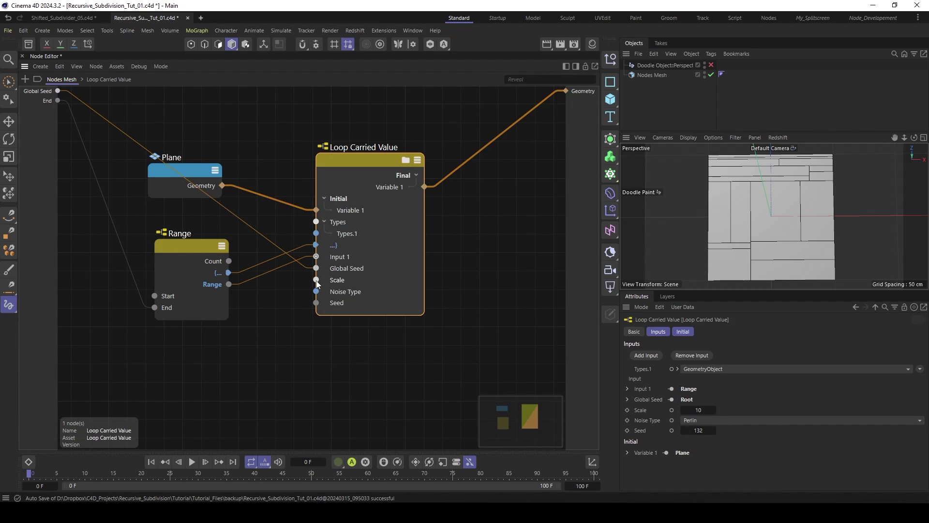
drag(316, 292, 275, 307)
click(283, 315)
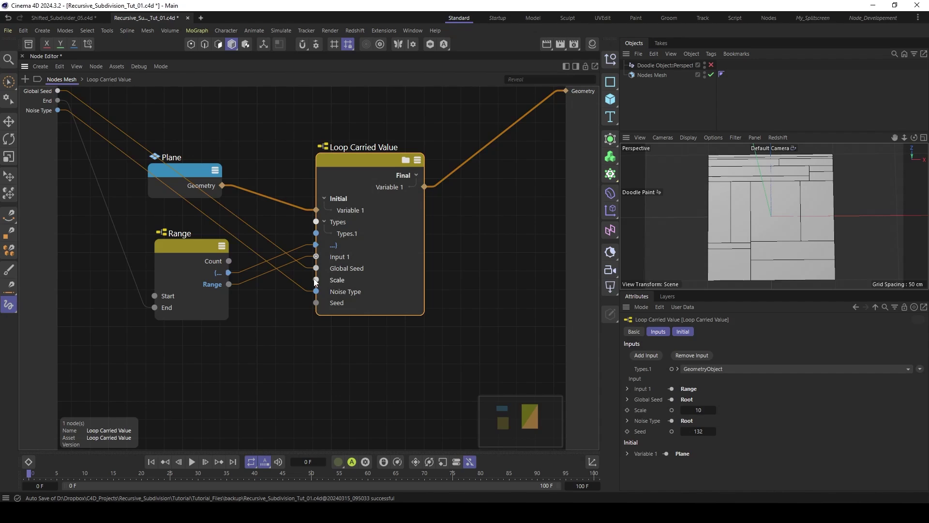
drag(316, 280, 262, 320)
click(303, 316)
click(300, 326)
click(364, 374)
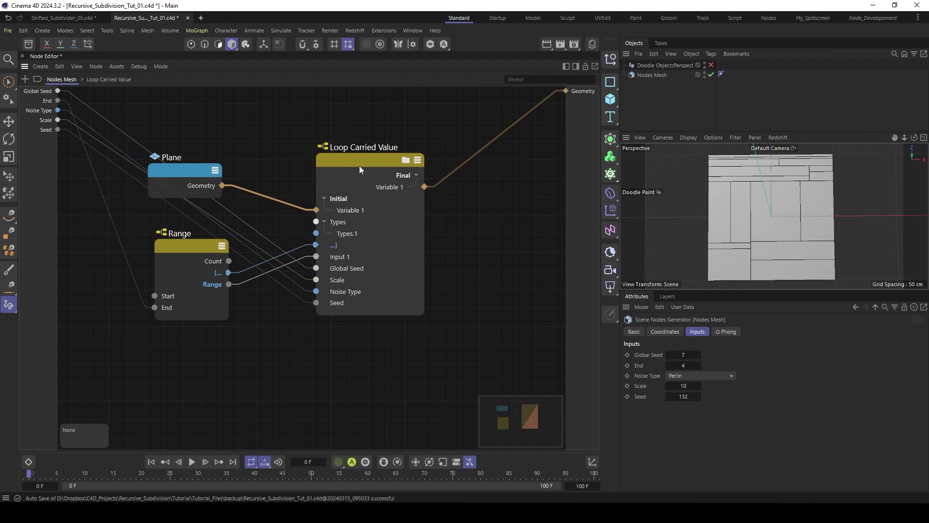
Step: Inside the Loop Carried Value group, expose the Time port on the Perlin Sample Noise node
click(359, 165)
double_click(356, 162)
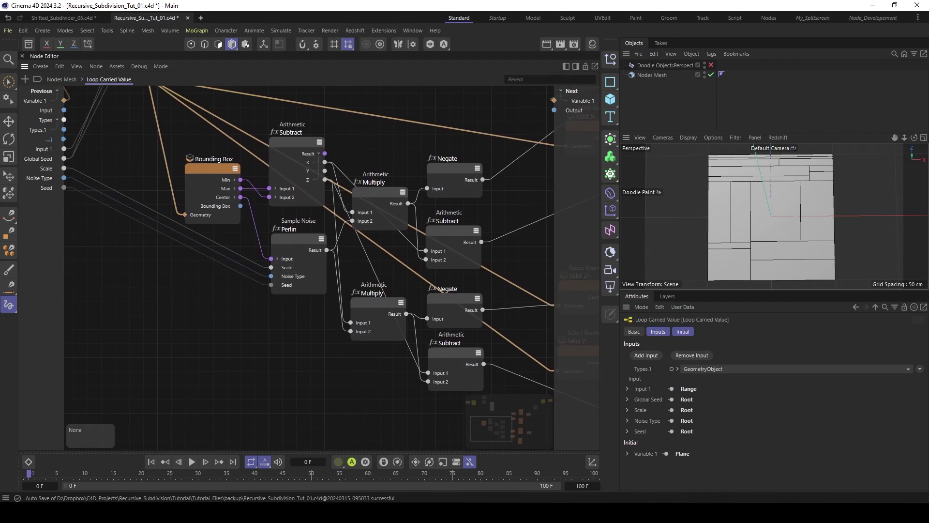
click(302, 236)
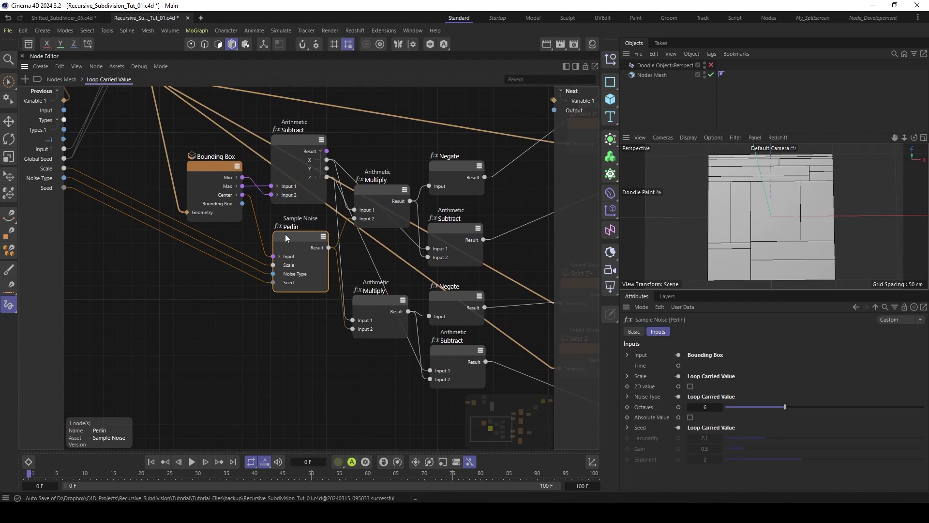
click(678, 366)
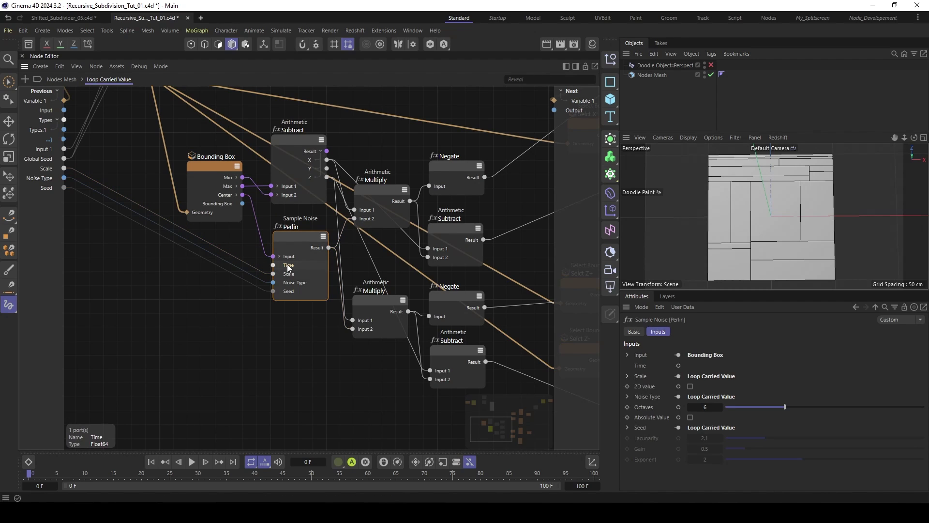
Step: Add a Time info node to the group and place it to the lower left of the Perlin node
double_click(182, 308)
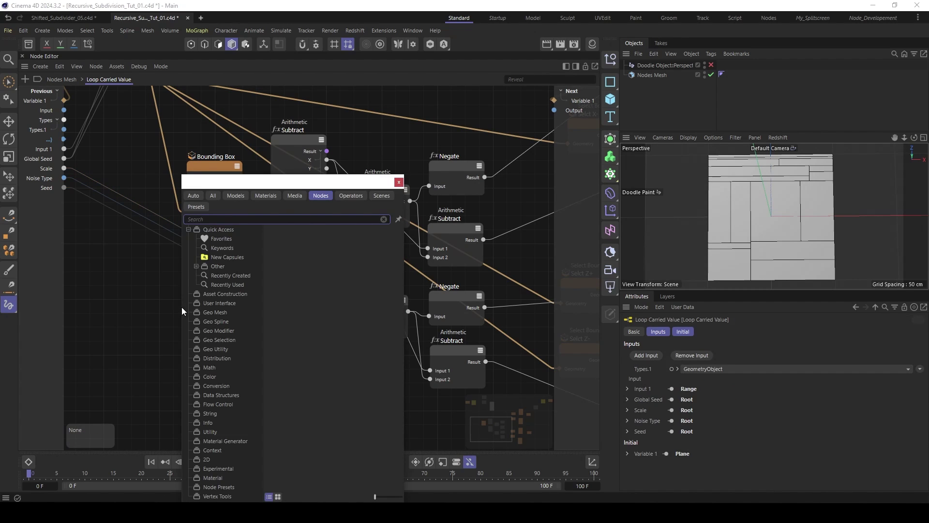
text(time)
click(200, 271)
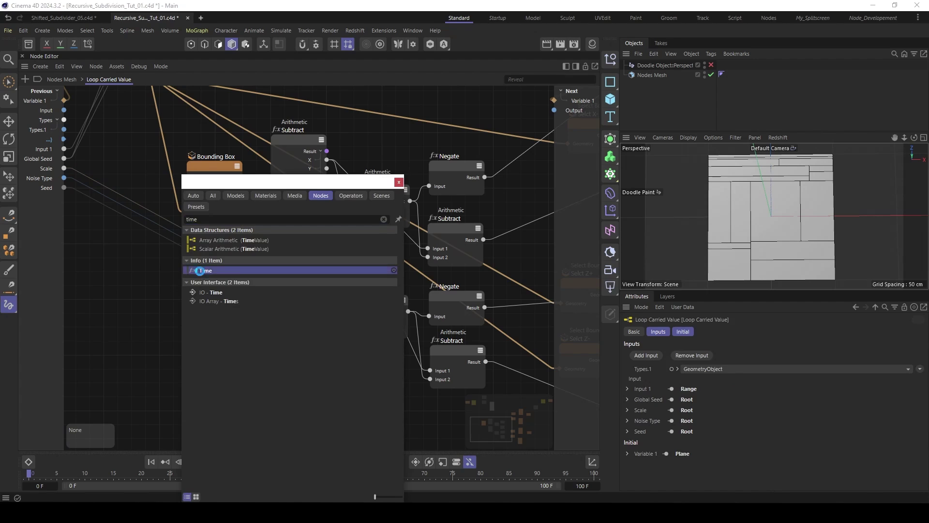
drag(181, 313, 154, 291)
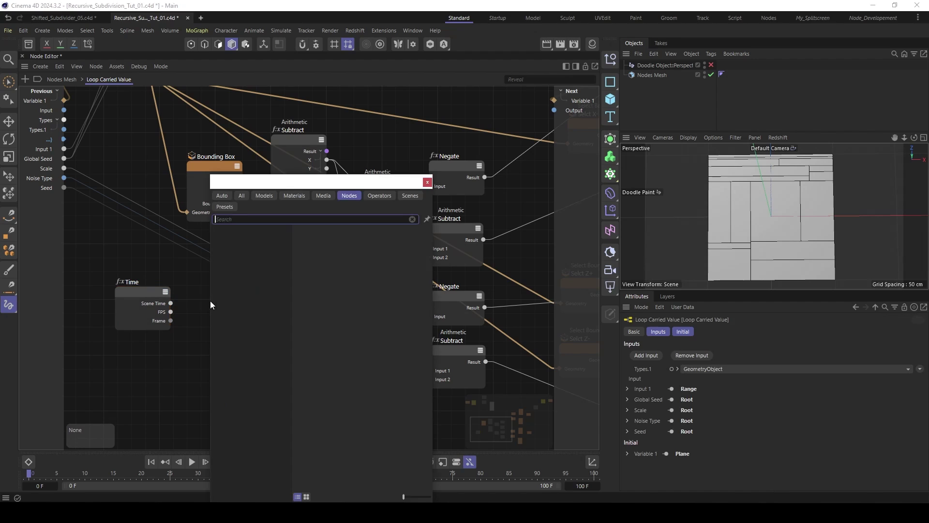
Step: Add an Arithmetic Multiply node and route the Time node's Scene Time through it into the Perlin node's Time port
double_click(210, 302)
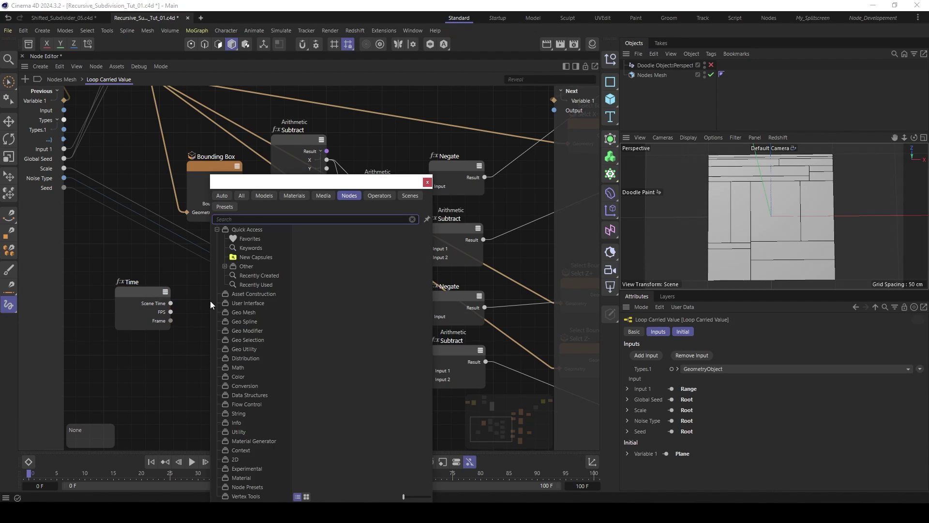
text(mult)
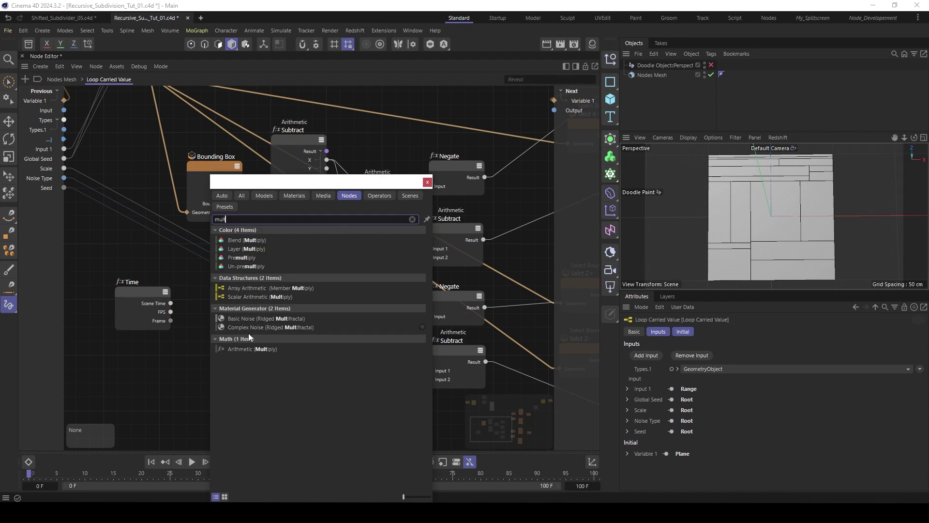
click(253, 348)
drag(170, 303, 273, 265)
drag(214, 281, 217, 274)
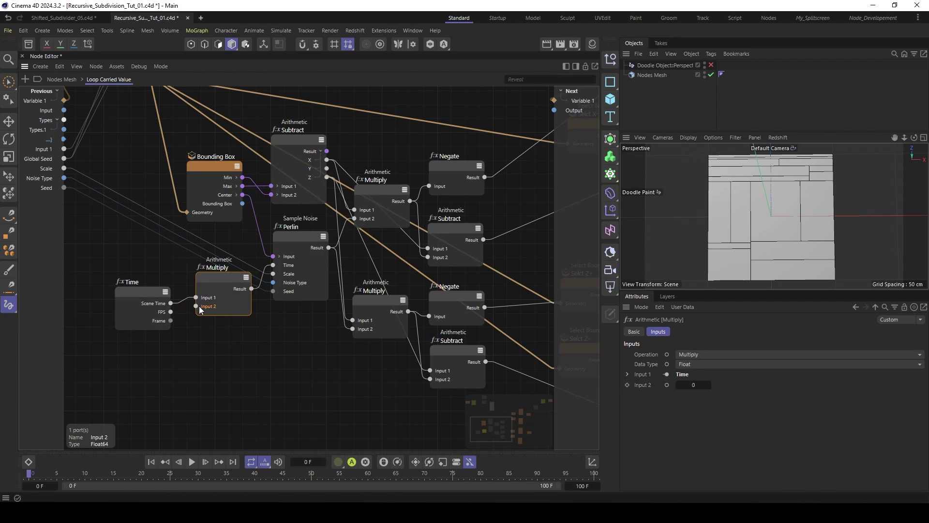
Step: Add a new group input feeding the time Multiply node's Input 2 and rename it Speed
right_click(56, 210)
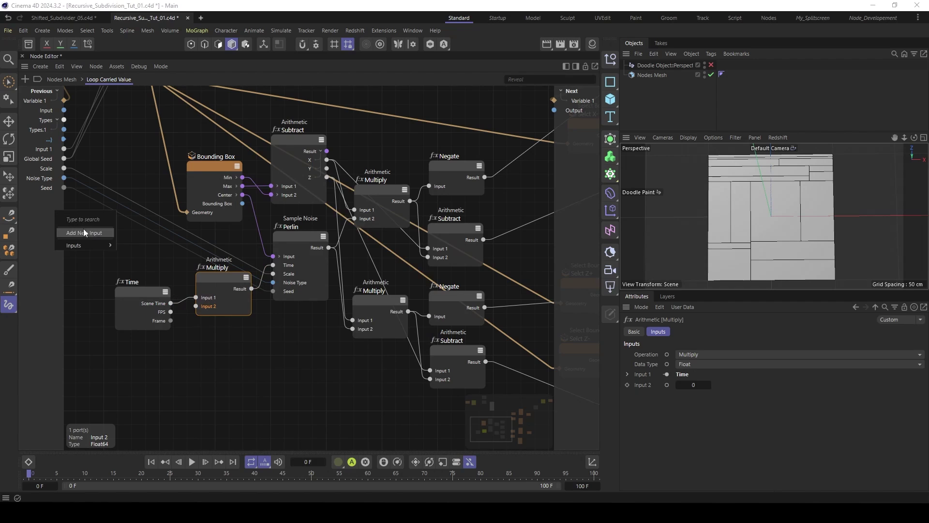
click(83, 232)
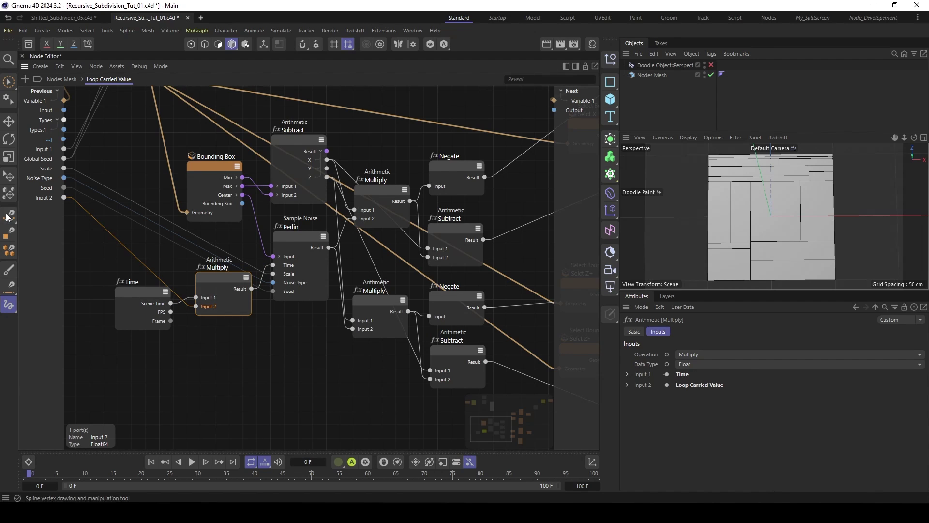
double_click(44, 200)
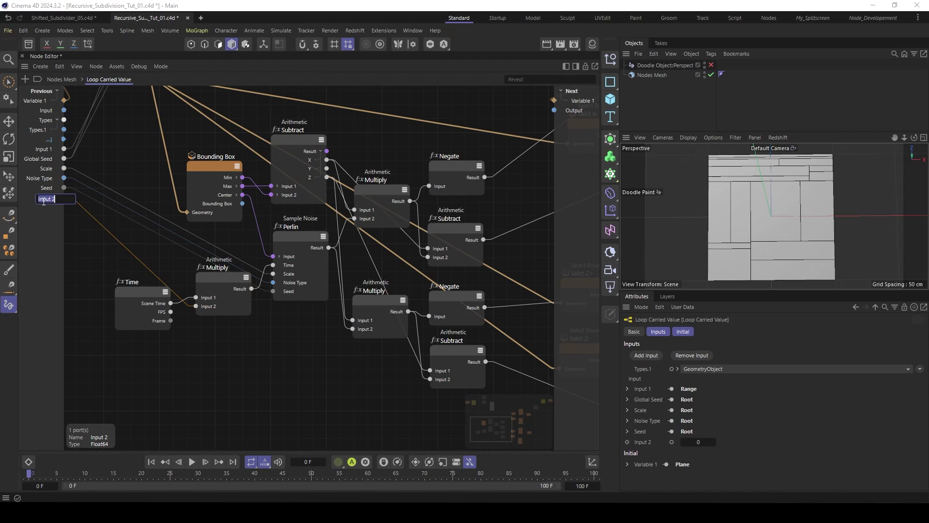
text(Speed)
key(Return)
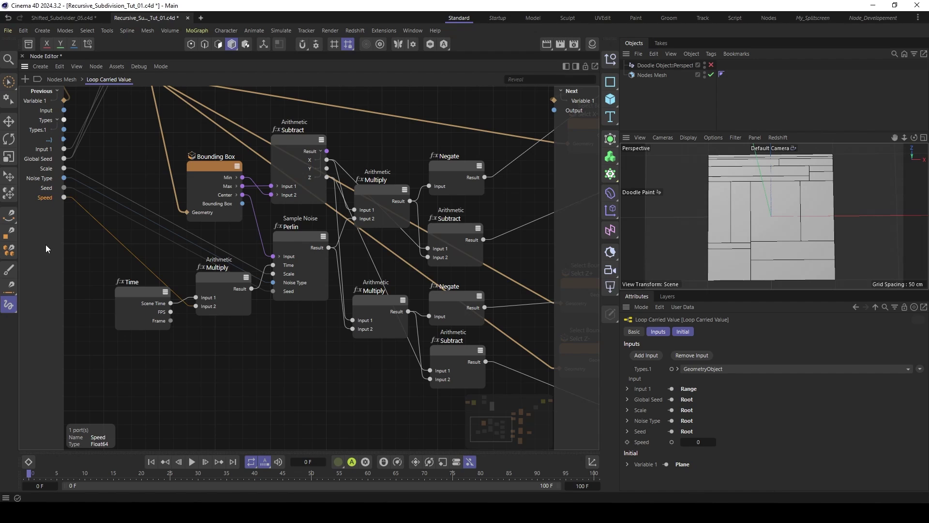
Step: Return to the Nodes Mesh level, publish the Speed port as a root input and select the Nodes Mesh object
click(62, 79)
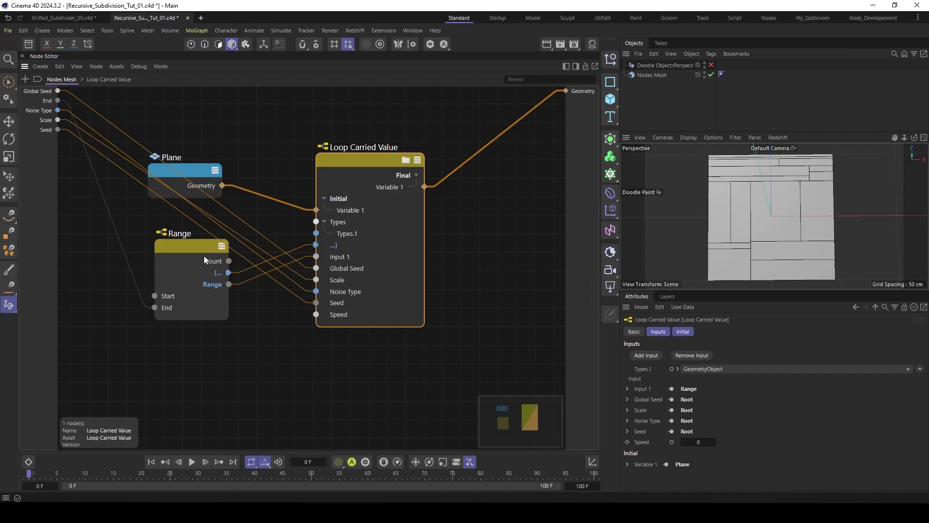
drag(316, 314, 244, 314)
click(266, 318)
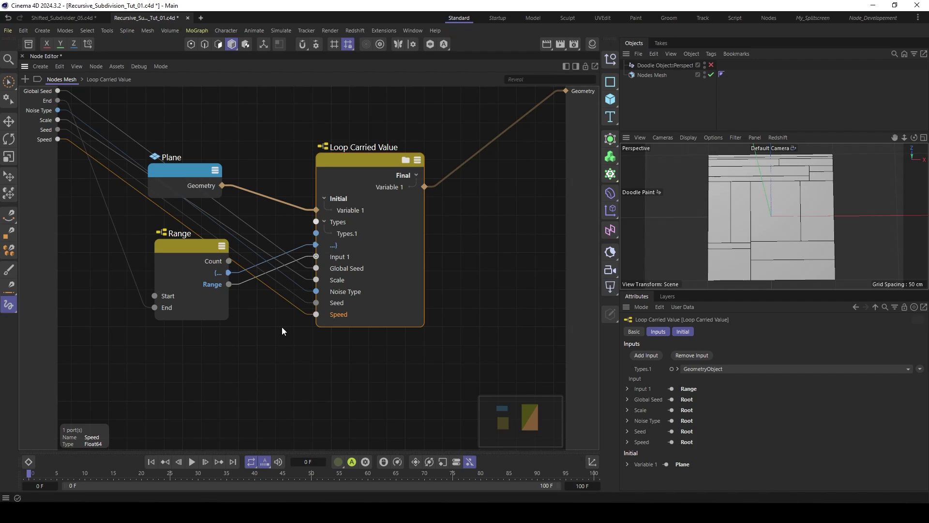
click(632, 74)
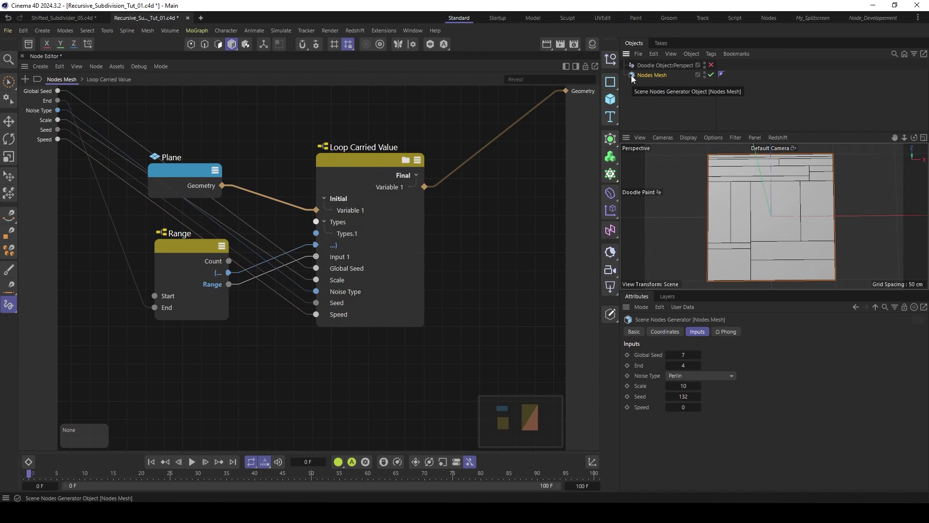
Step: Open the Nodes Mesh in the Resource Editor and move the End input above Global Seed
right_click(484, 204)
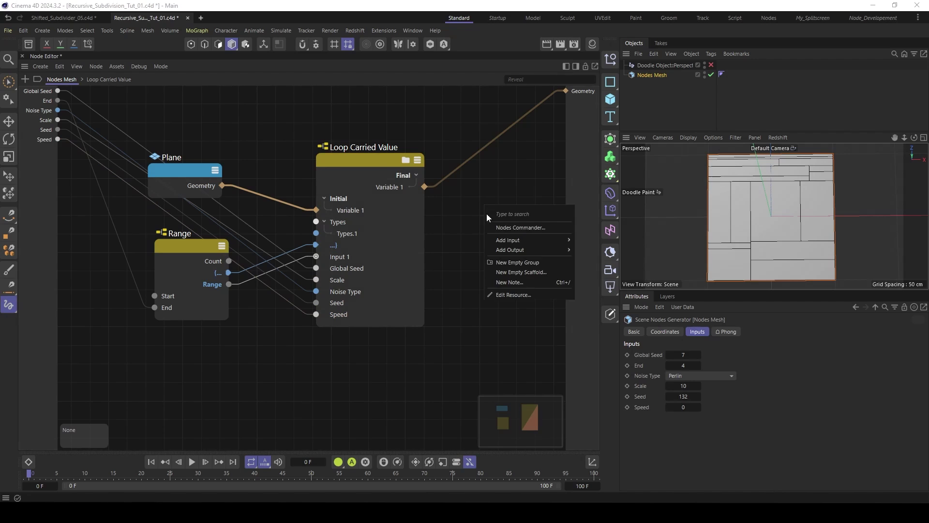
click(518, 294)
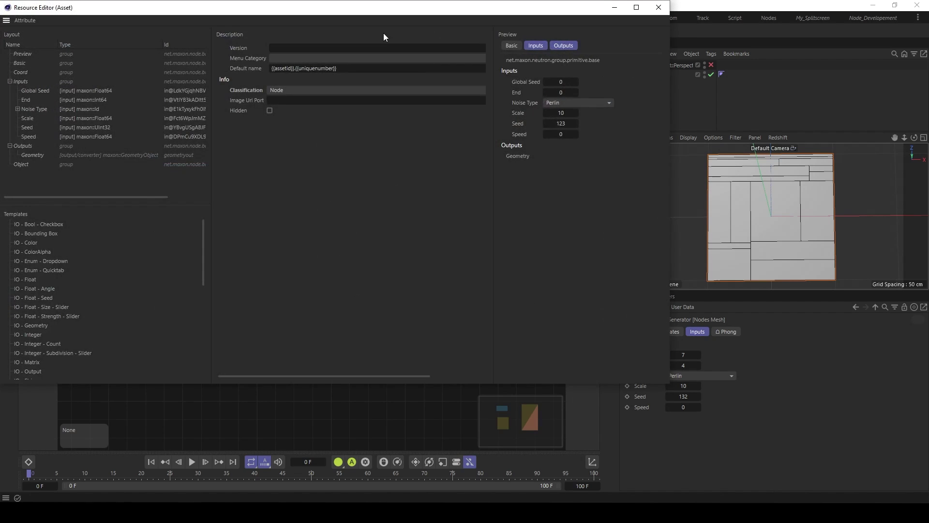
drag(340, 13, 365, 70)
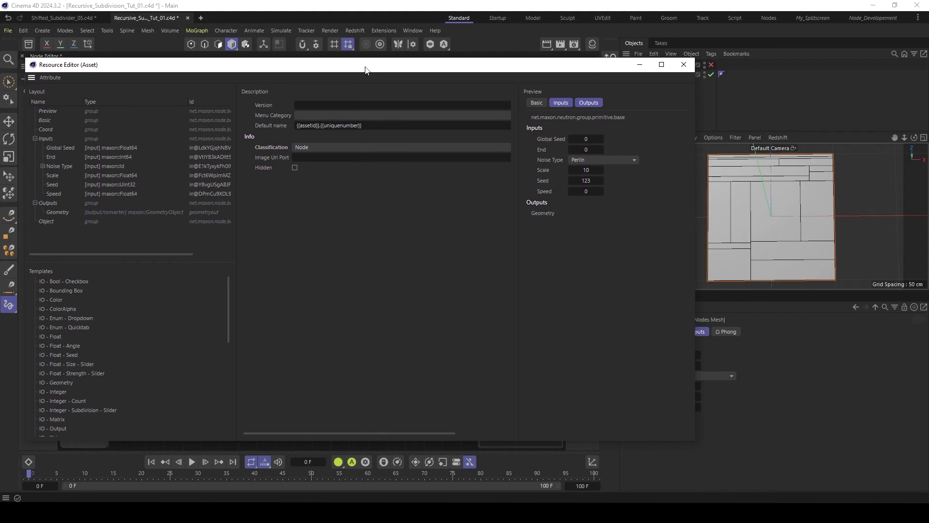
click(52, 156)
drag(50, 141, 54, 146)
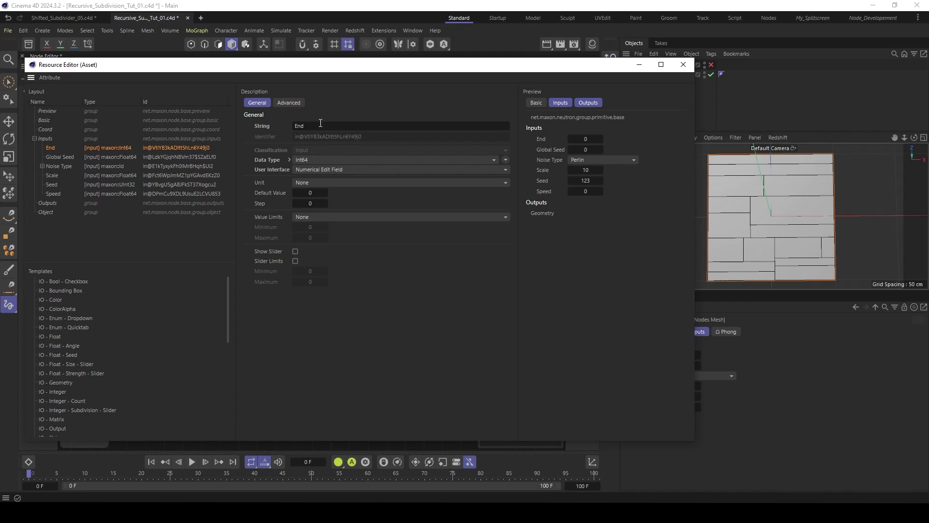
Step: Rename the End input's label to Iterations
double_click(297, 126)
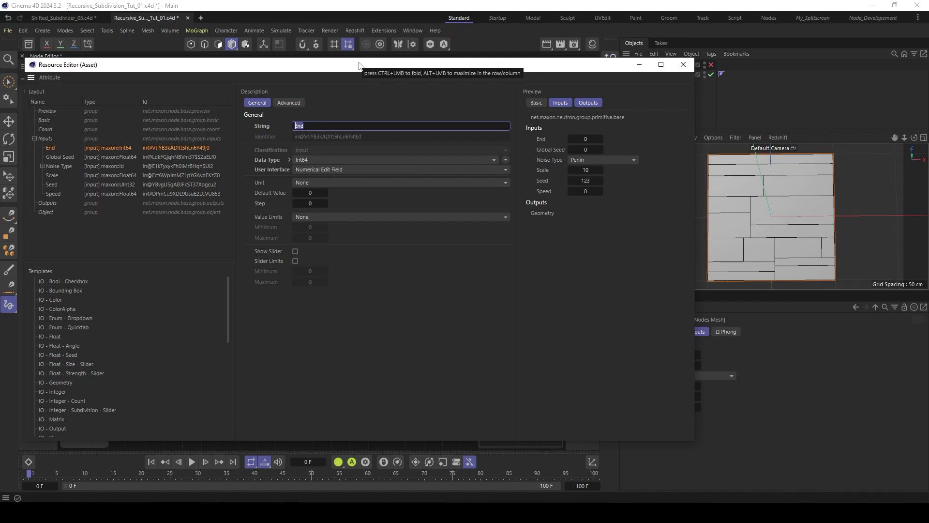
text(Iterations)
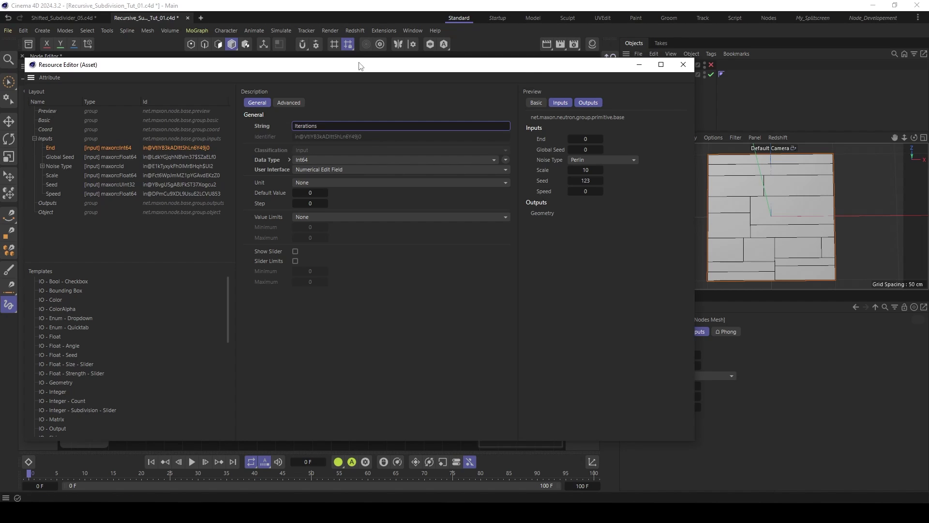
key(Return)
Step: Insert a UI Separator from the templates between the Global Seed and Noise Type inputs
click(71, 158)
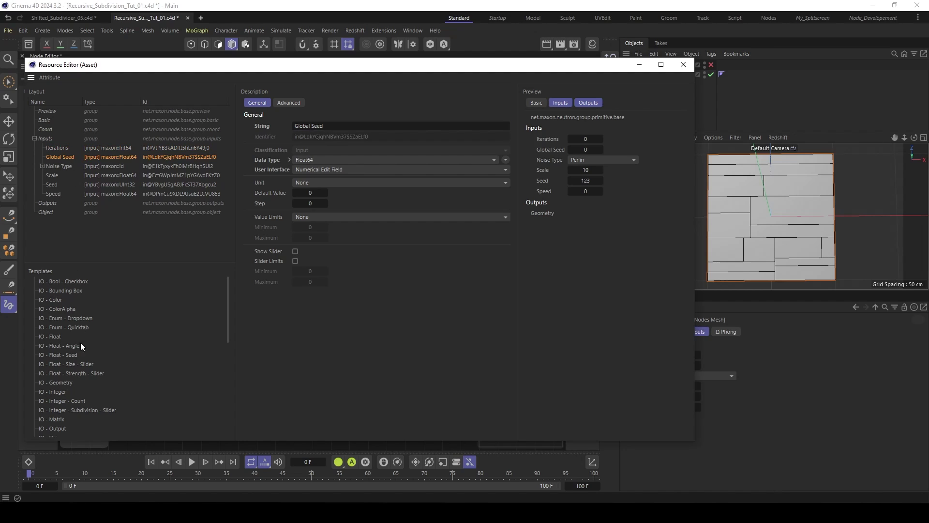
scroll(87, 340, down, 15)
drag(74, 434, 55, 167)
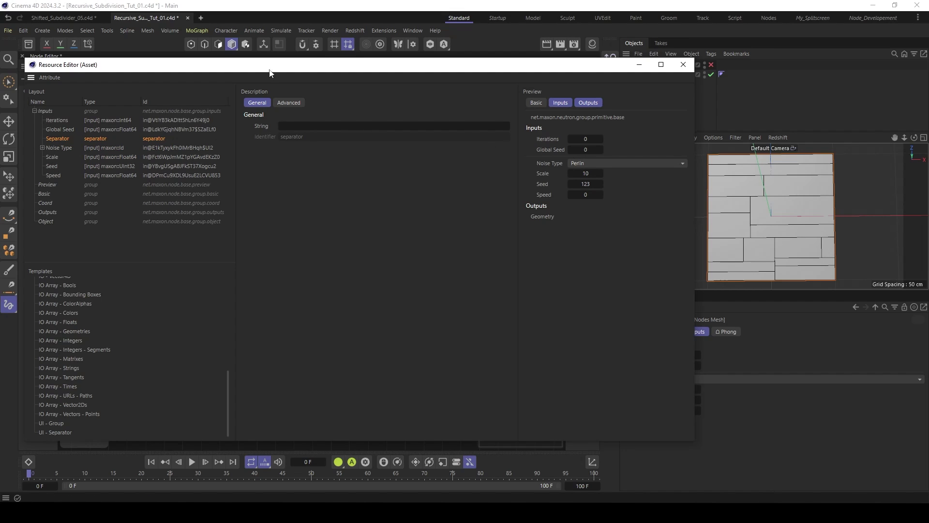
Step: Label the new separator above Noise Type as Noise and narrow the Resource Editor window
click(347, 126)
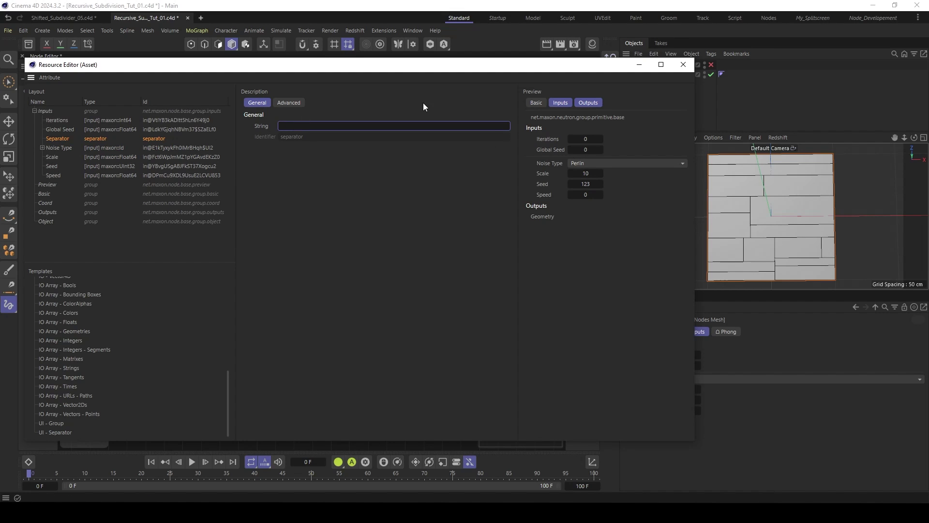
text(Noise)
key(Return)
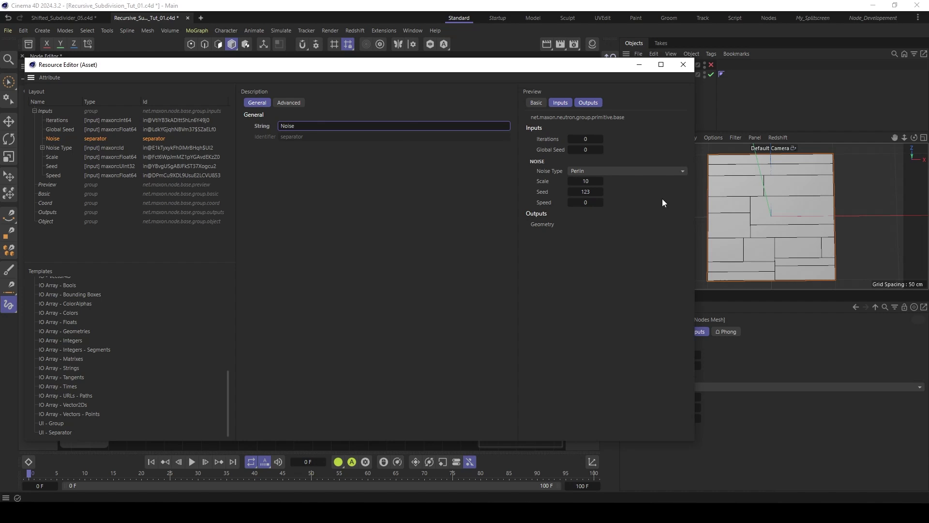
drag(696, 177, 634, 180)
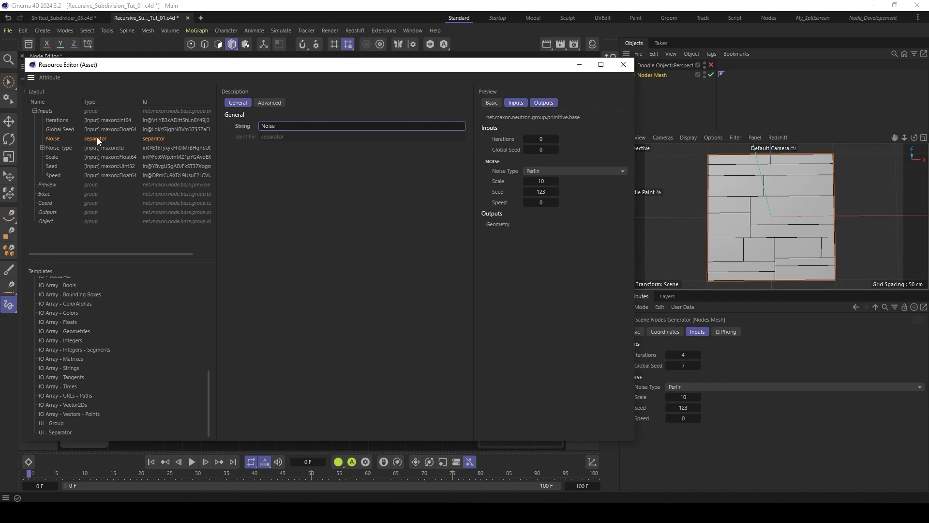
Step: Set the Speed input's default value to 0.1 and its step to 0.1
click(54, 175)
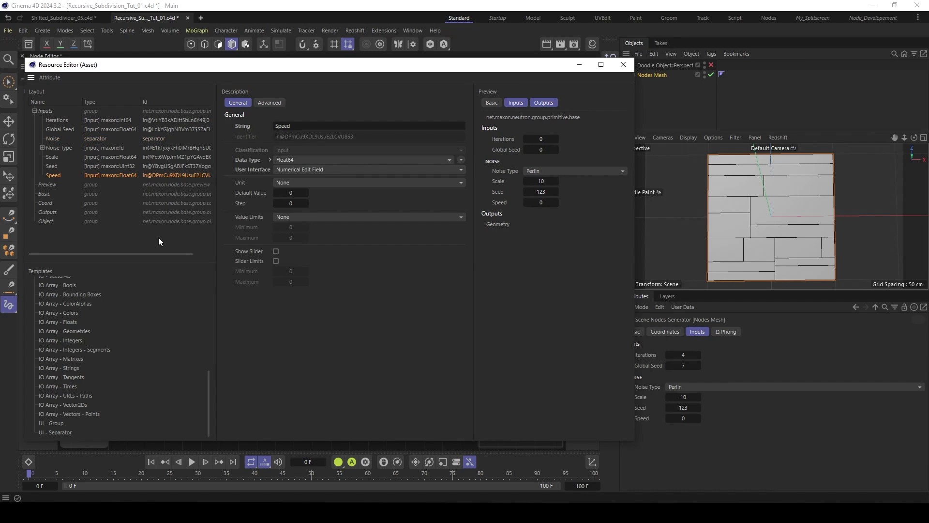
click(288, 193)
text(0.1)
key(Return)
click(289, 203)
text(0.1)
Step: Give the Global Seed input a default value of 1234, a step of 1 and the Int data type
click(51, 166)
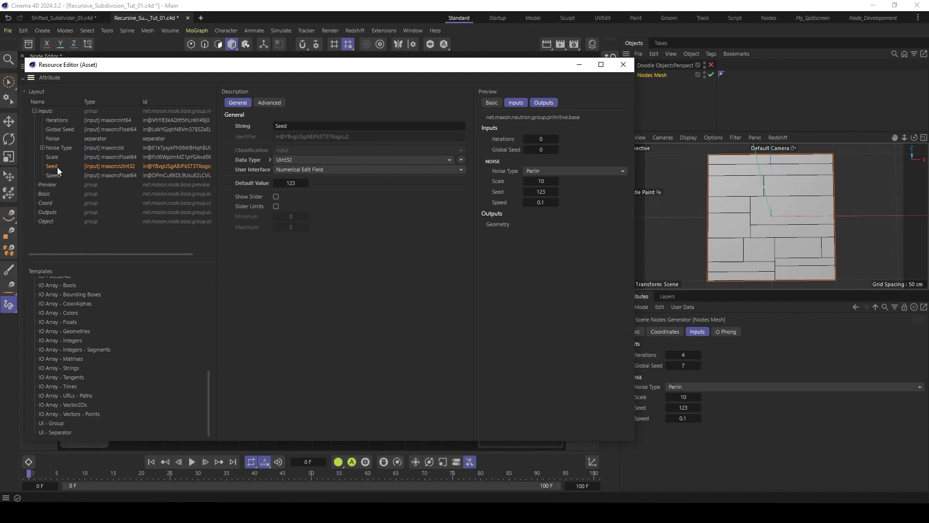
click(52, 157)
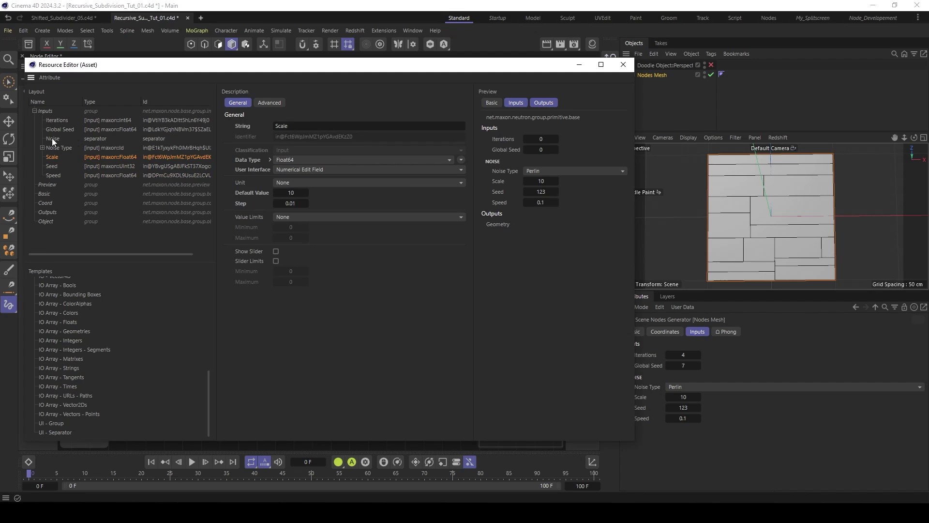
click(52, 140)
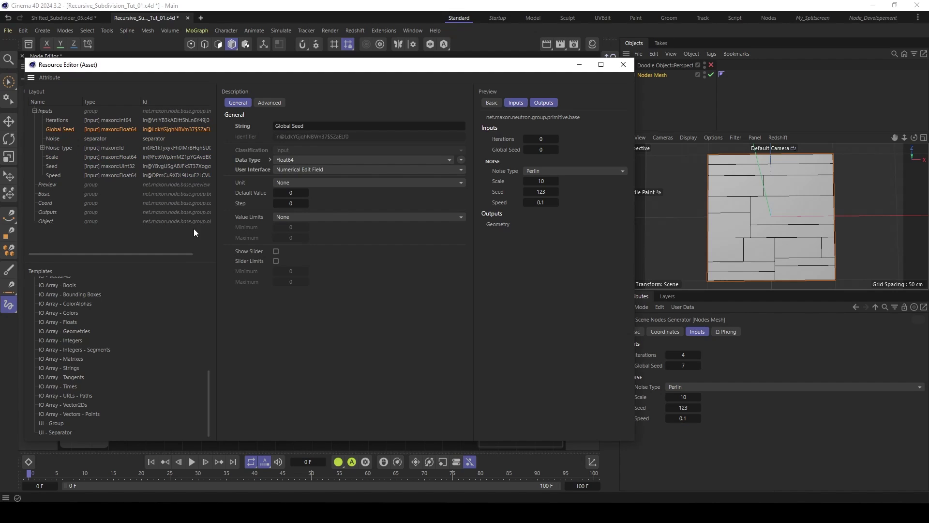
click(295, 194)
text(1234)
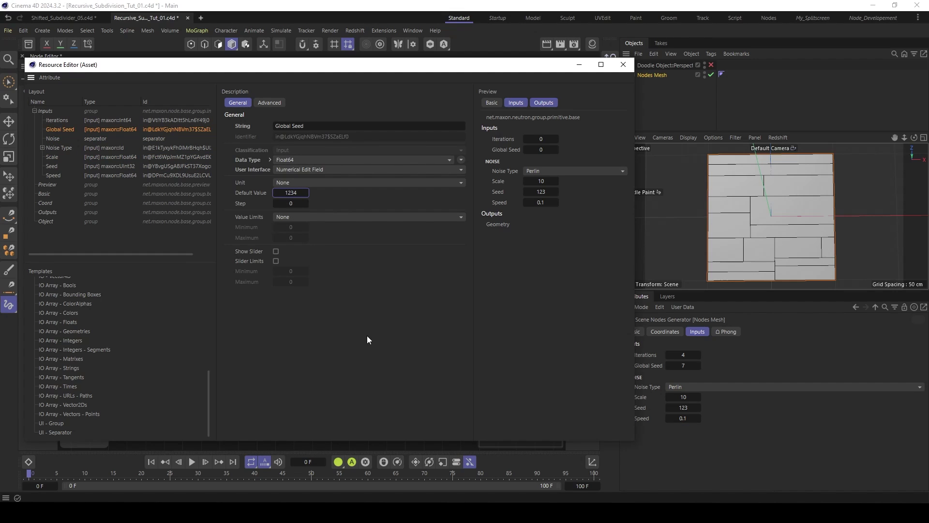
key(Return)
key(Tab)
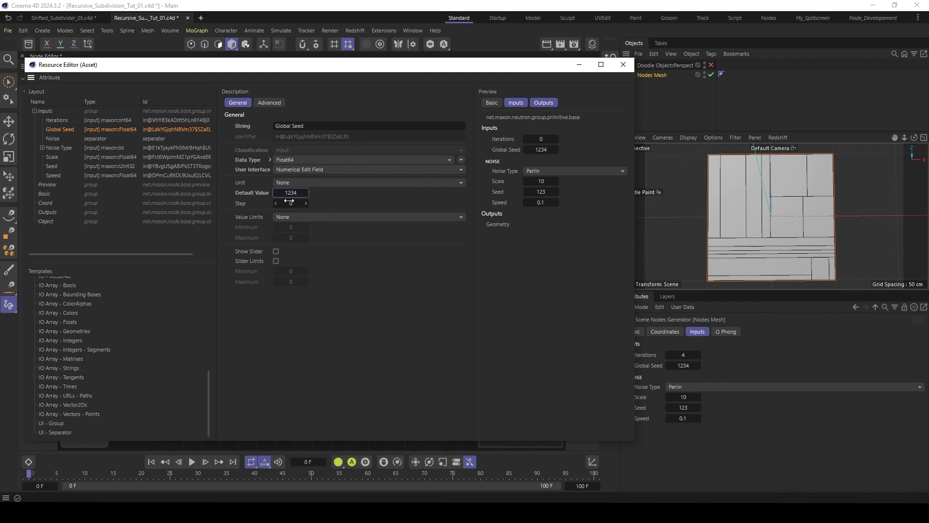
text(1)
key(Return)
click(342, 159)
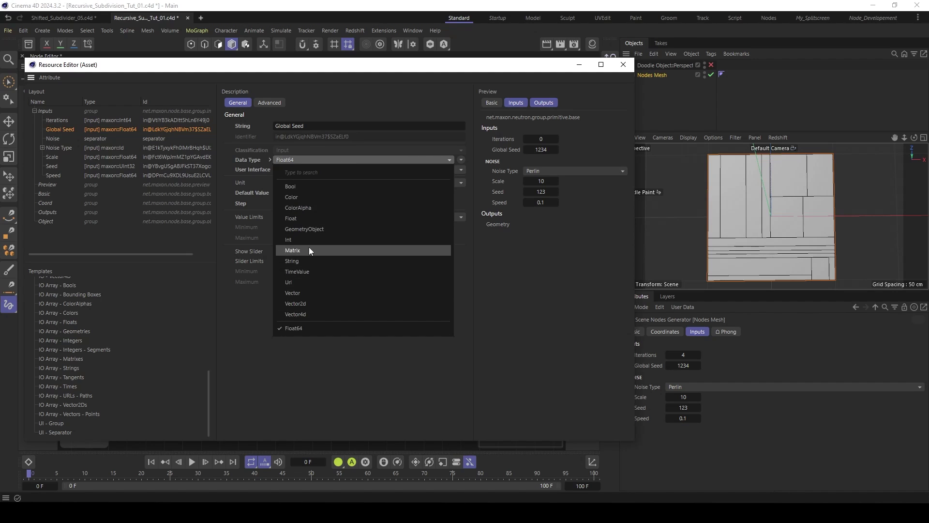
click(312, 239)
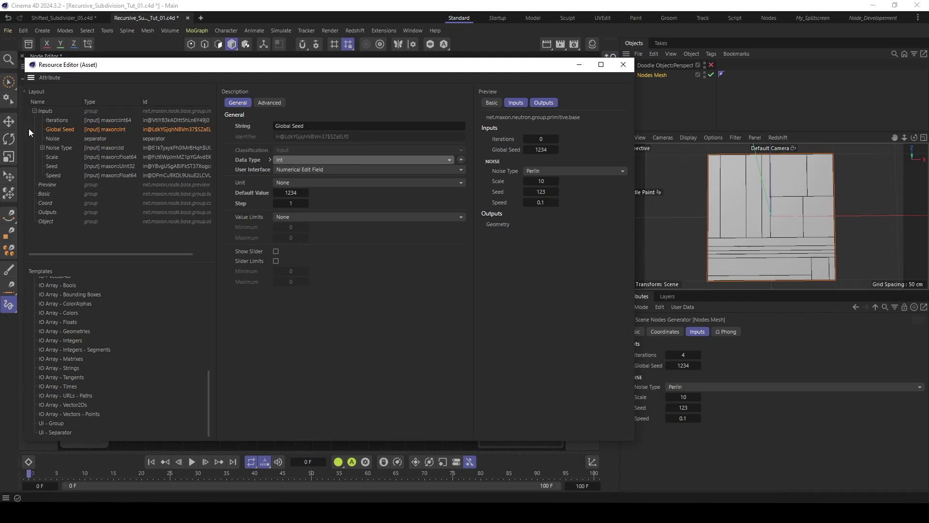
Step: Set the Iterations input's default value to 3 with a step of 1 and close the Resource Editor
click(61, 121)
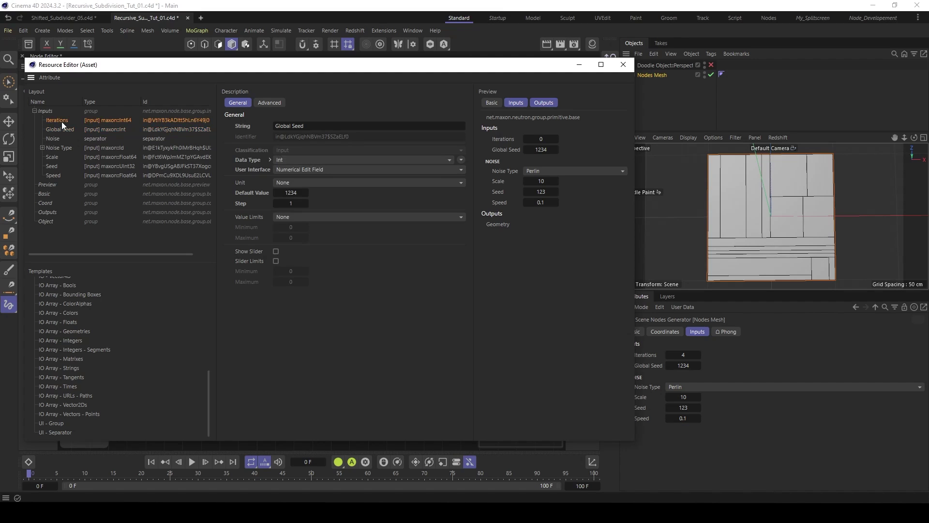
click(297, 193)
text(3)
key(Return)
click(286, 203)
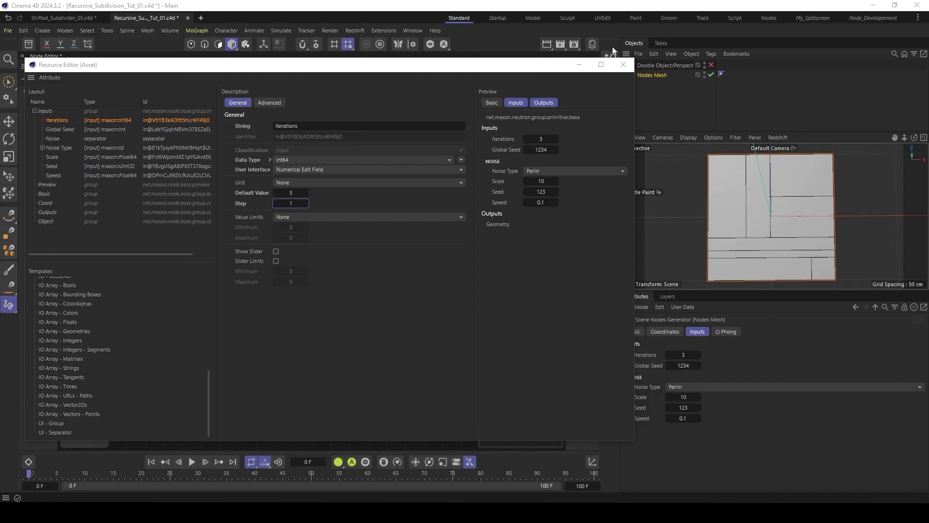
click(623, 65)
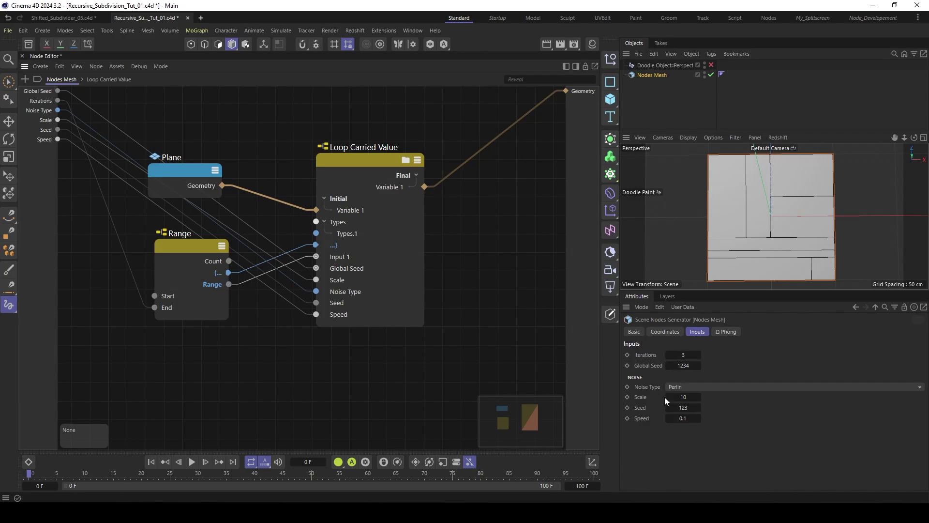
Step: Set the Nodes Mesh's noise Scale to 0.01, playing the animation before and after the change
click(193, 462)
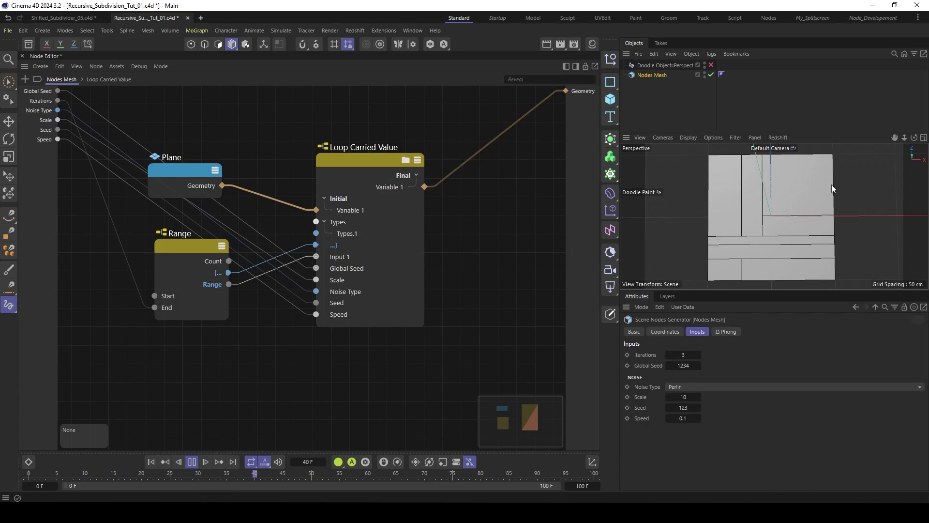
click(192, 462)
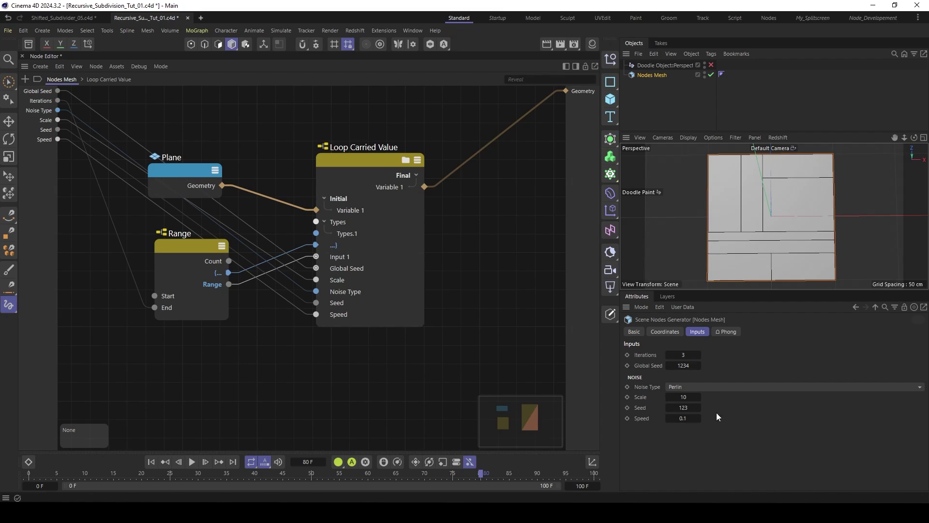
click(684, 398)
text(0.01)
key(Return)
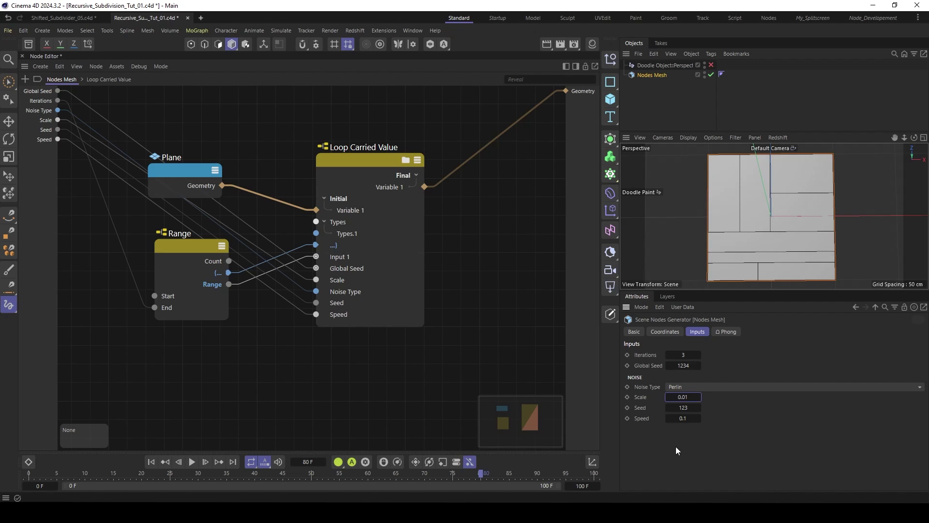
click(191, 461)
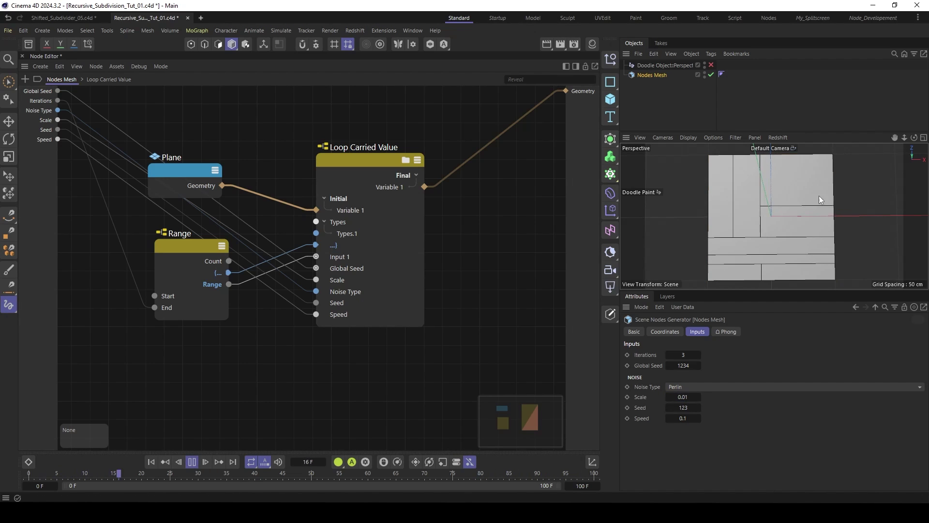
click(194, 462)
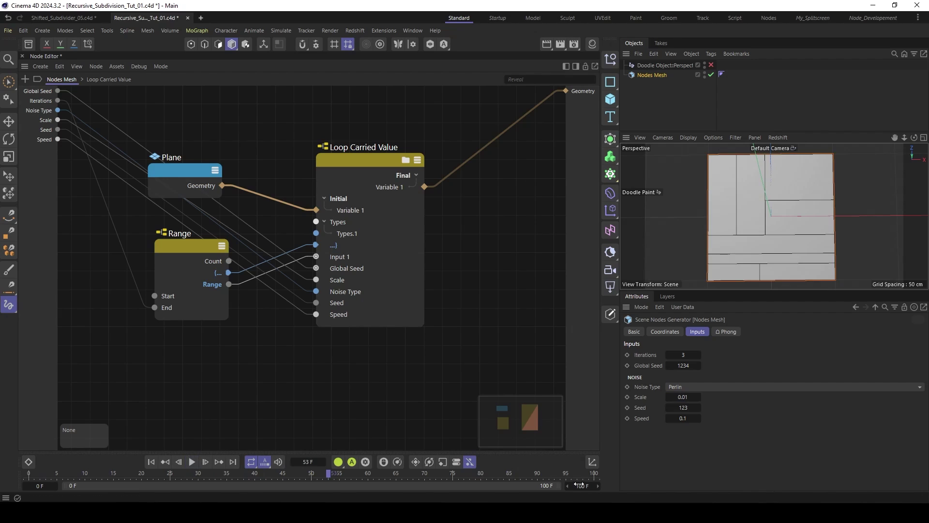
Step: Extend the timeline's end to frame 555
click(578, 484)
text(55)
key(Return)
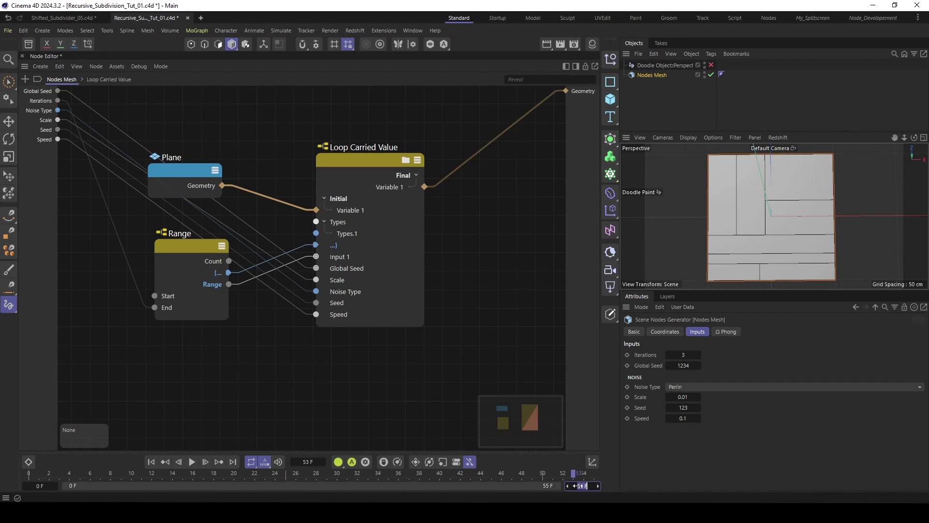
text(5)
key(Return)
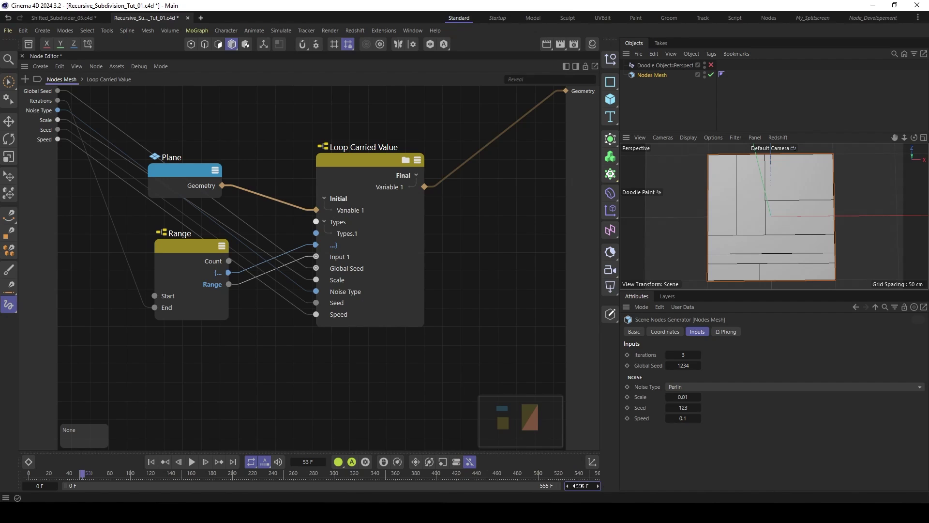
Step: Play the extended animation while enlarging the viewport, and stop playback
click(192, 463)
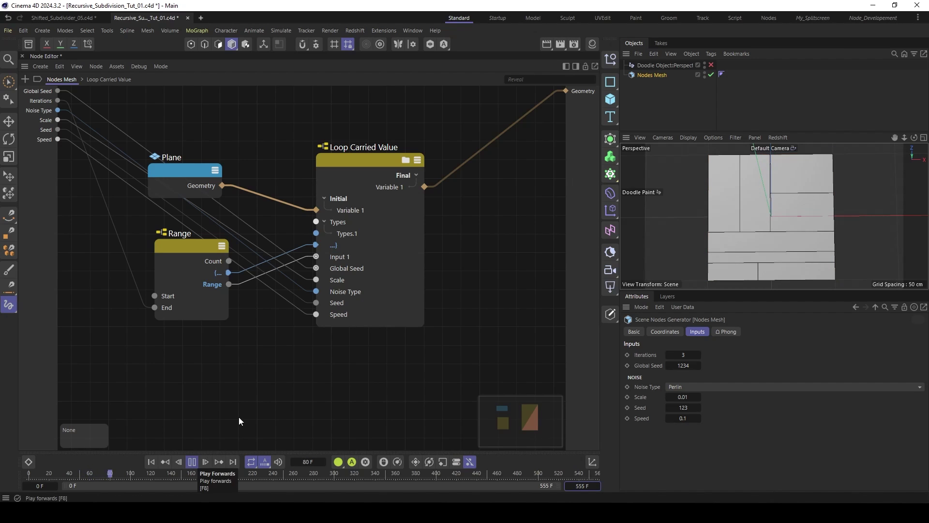
drag(763, 131, 763, 99)
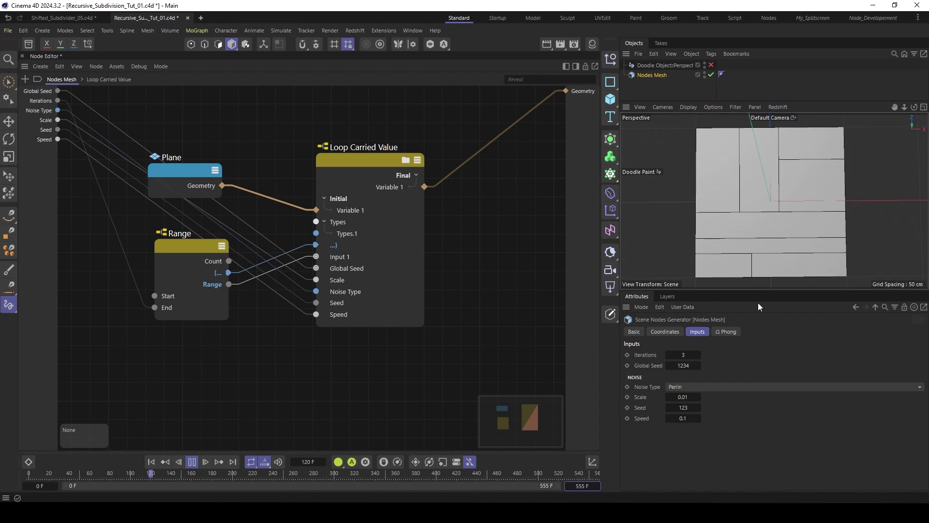
drag(756, 291, 754, 320)
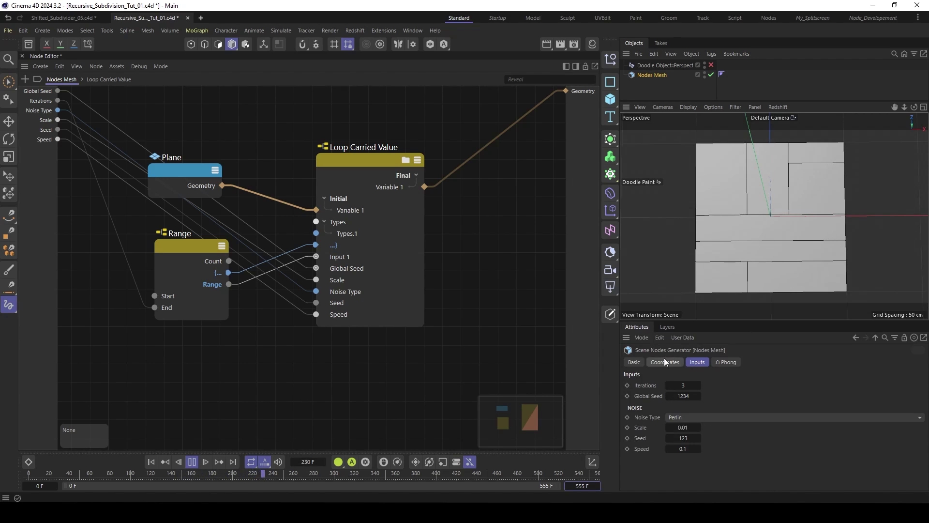
key(F8)
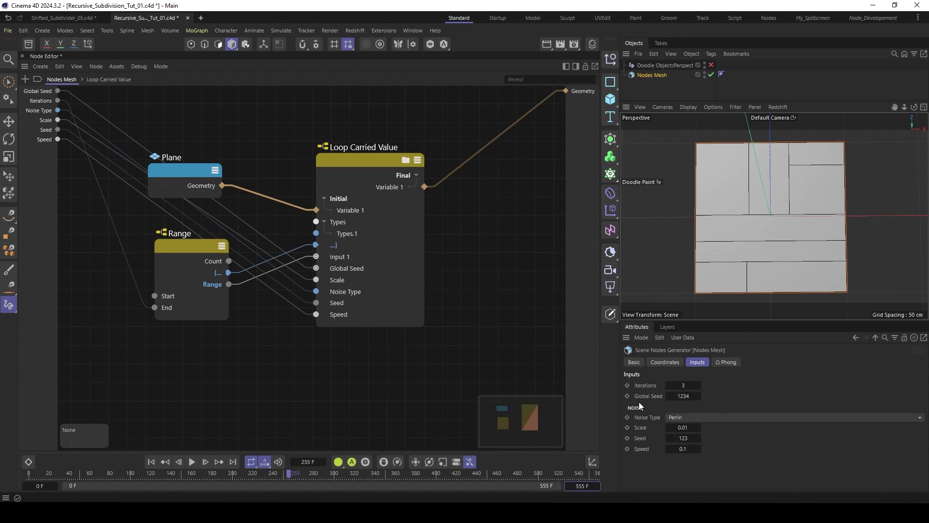
Step: Raise the Nodes Mesh's Iterations to 6 and play the animation to check the denser subdivision
click(698, 384)
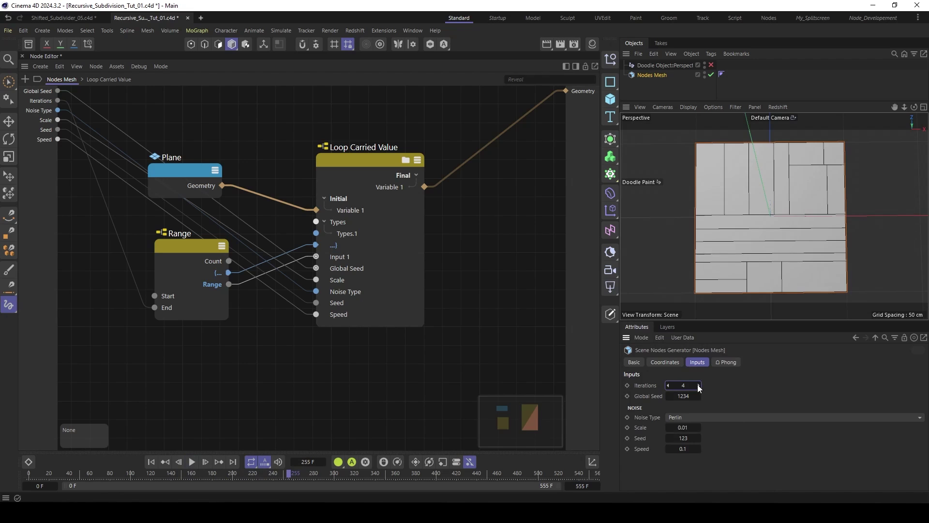
click(698, 384)
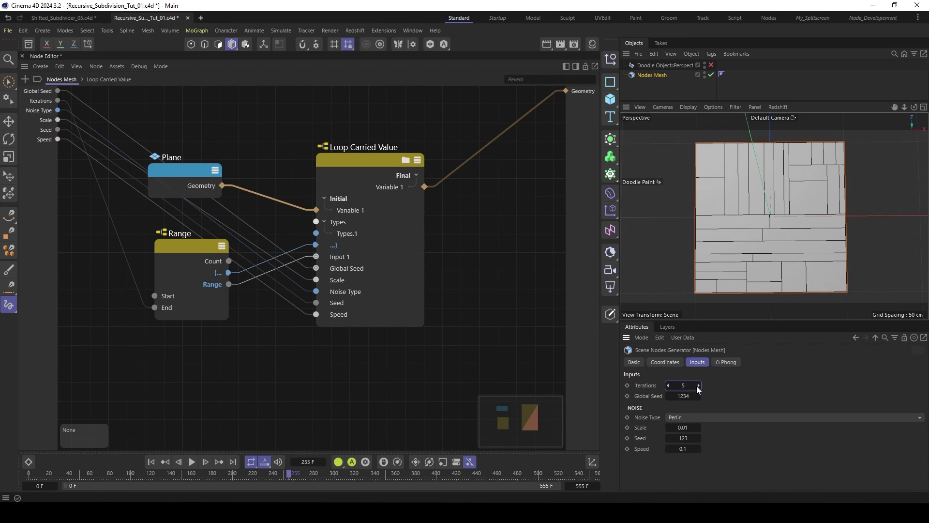
click(698, 386)
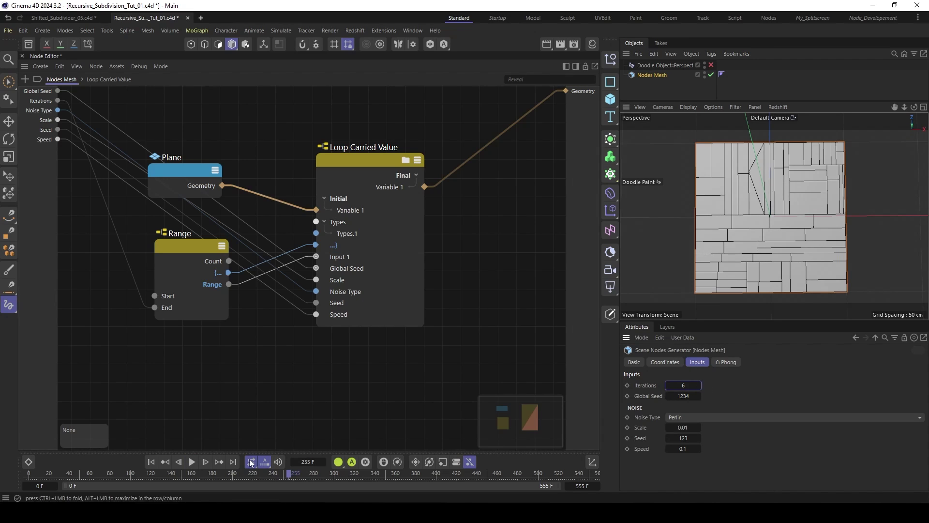
click(194, 462)
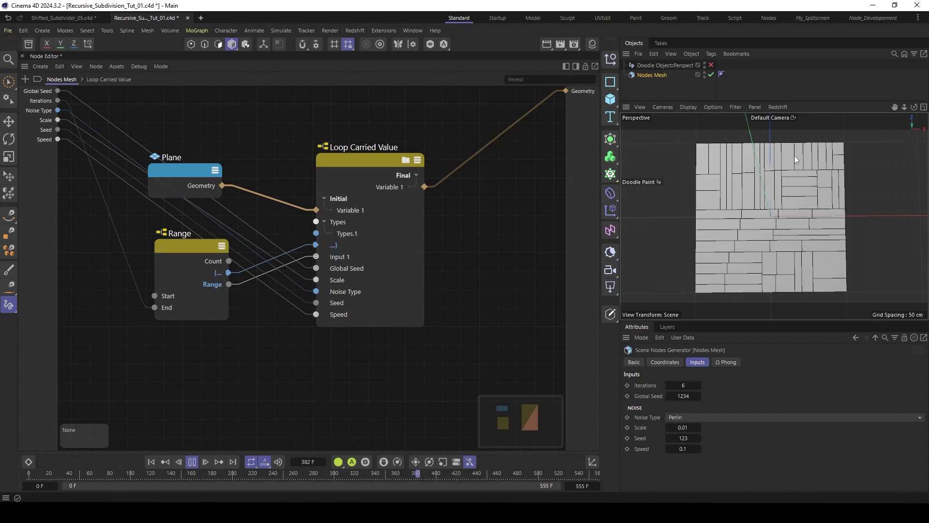
click(193, 462)
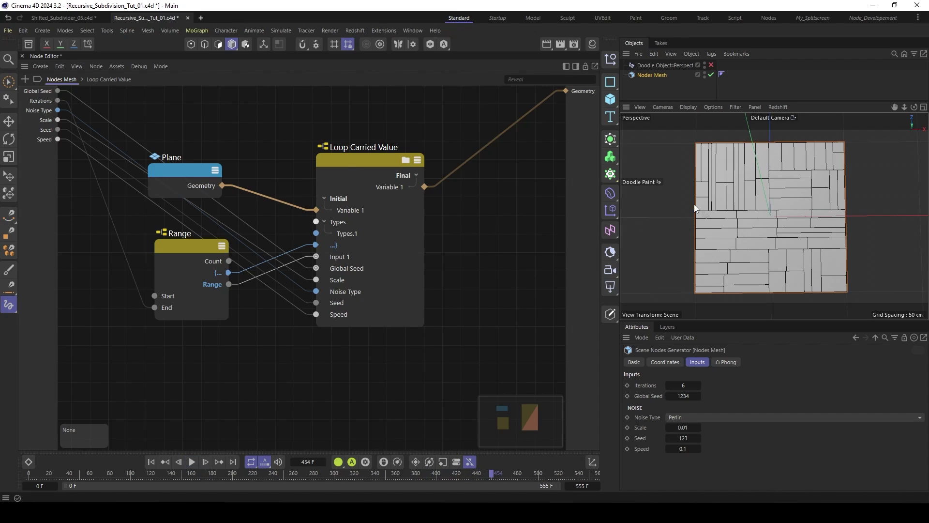
Step: Enter the Loop Carried Value node and inspect the Selct X+ bounding box selection's settings
double_click(349, 163)
middle_drag(463, 248, 493, 283)
scroll(461, 246, down, 3)
scroll(397, 181, up, 3)
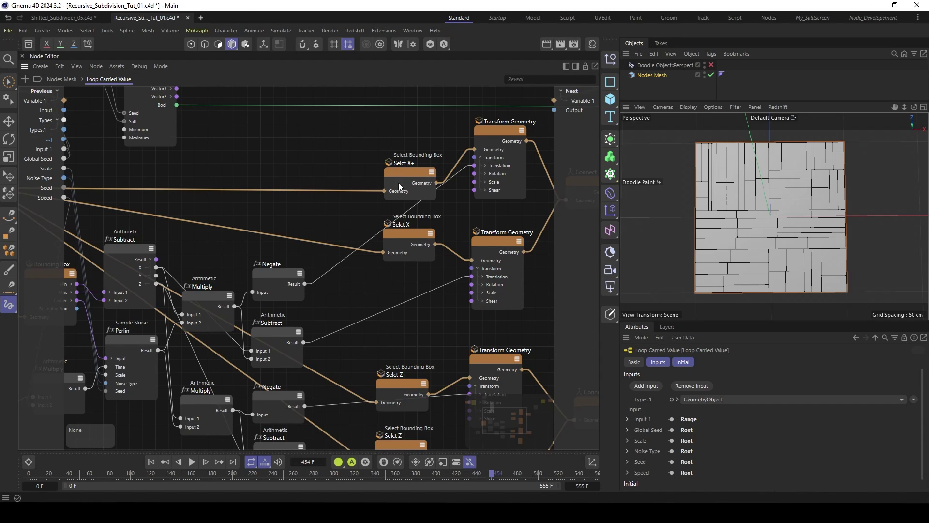
double_click(359, 164)
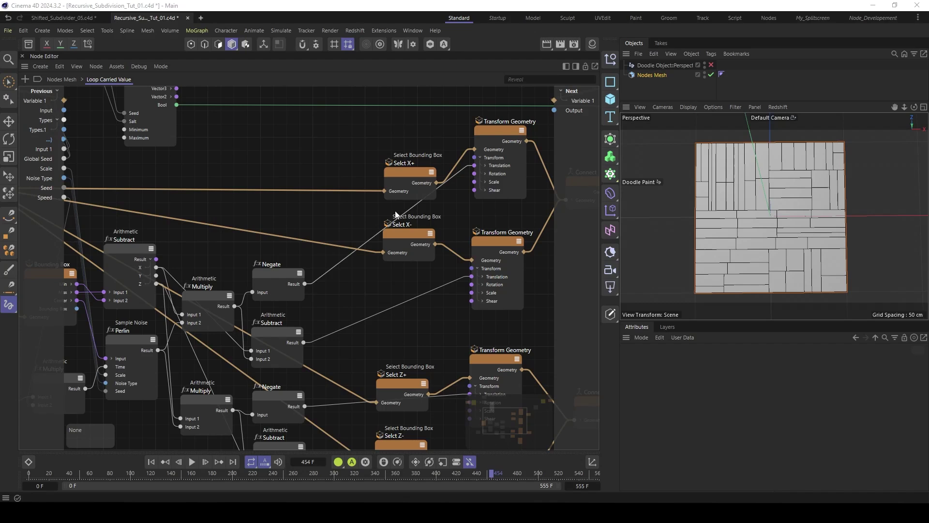
click(392, 173)
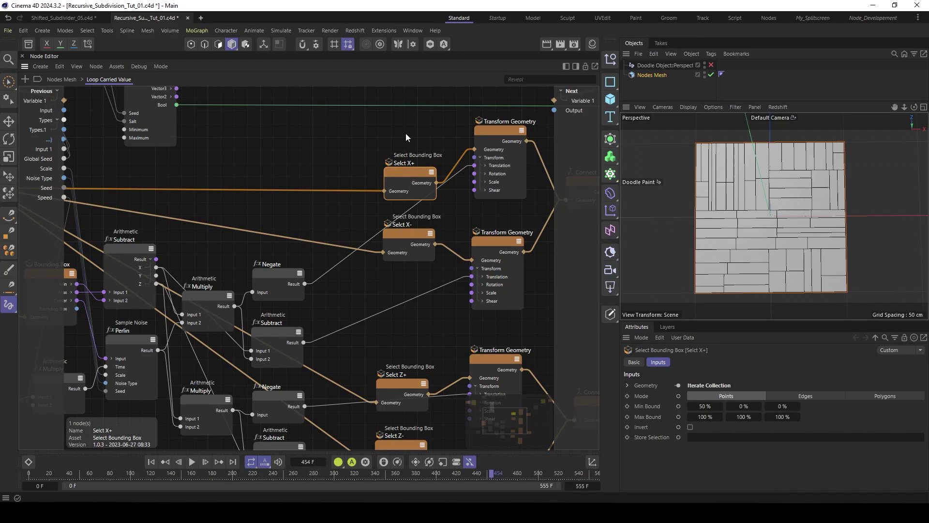
click(406, 134)
Step: Search the node assets for group from an empty area inside the Loop Carried Value
middle_drag(375, 132, 380, 165)
double_click(375, 165)
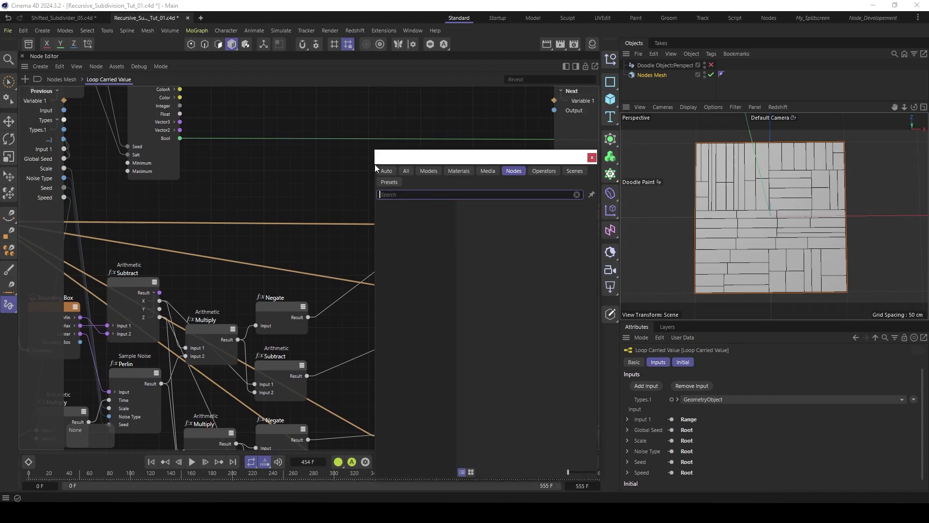
text(group)
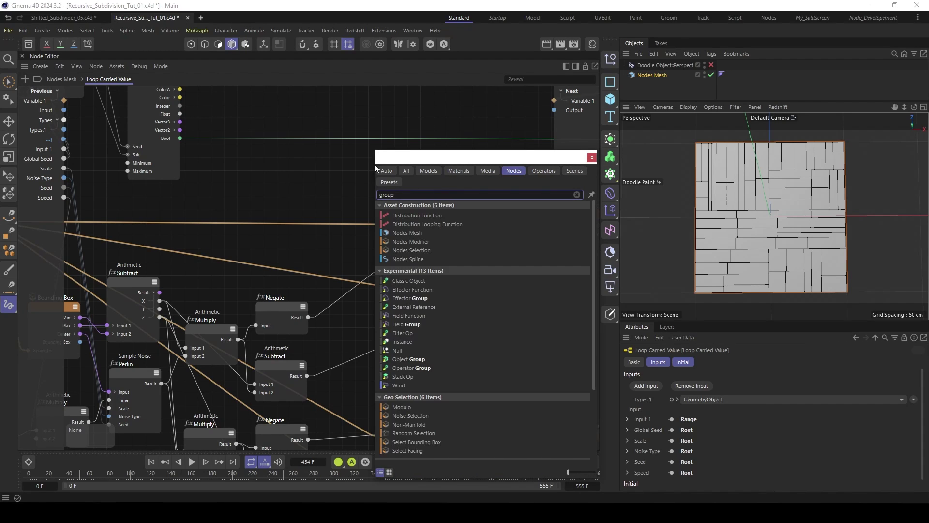
Step: Add a Group node above the Selct X+ node and name it my Select BB
scroll(534, 337, down, 5)
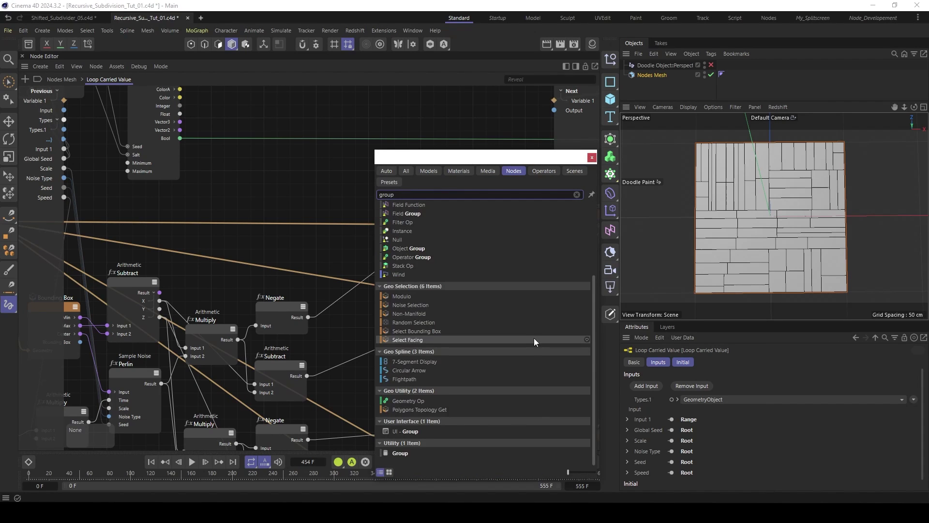
click(415, 452)
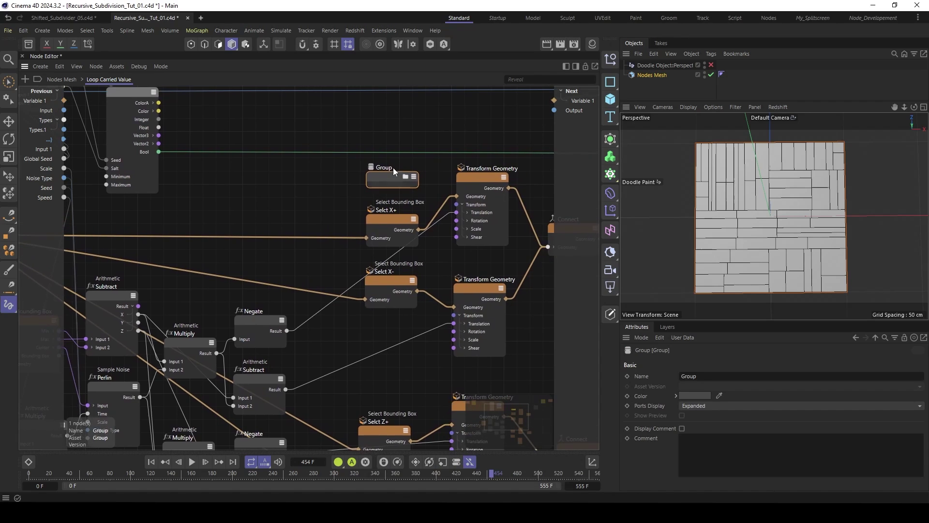
double_click(385, 167)
text(Sele)
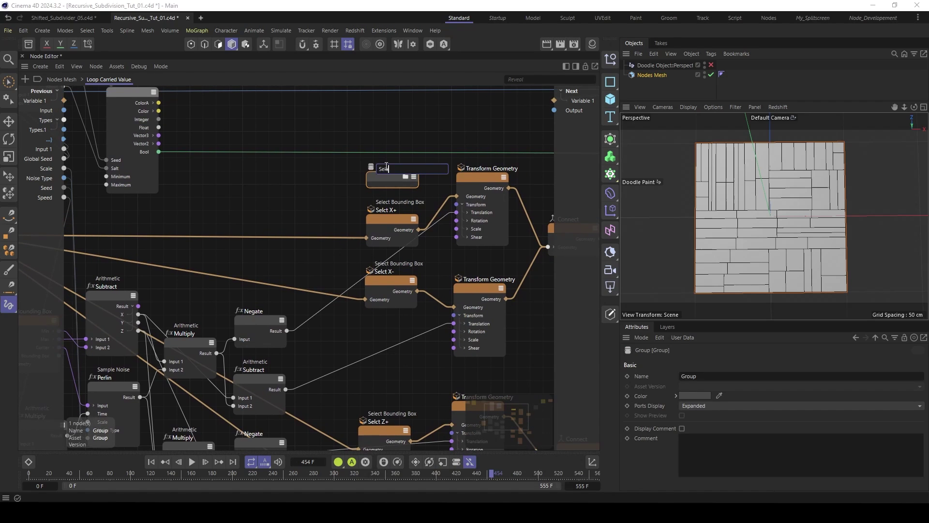
text(ct)
key(Home)
text(my)
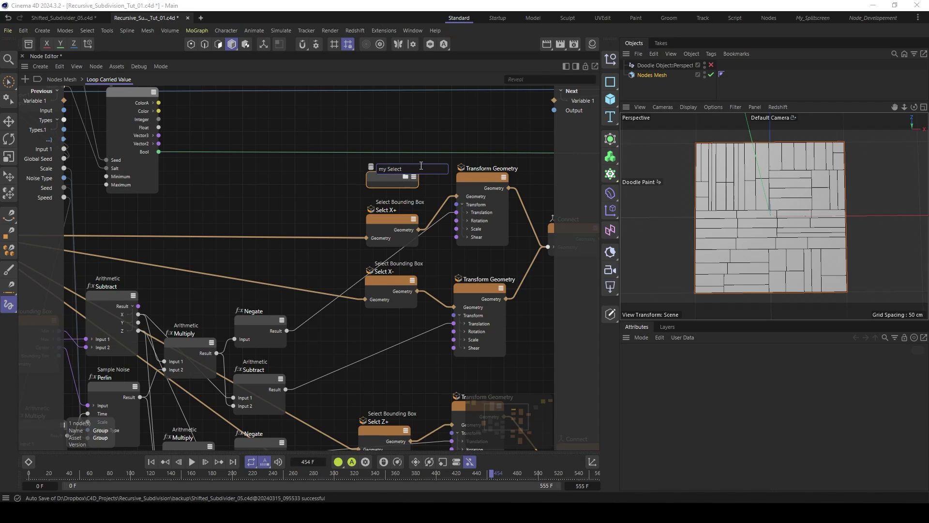
click(421, 168)
text(BB)
key(Return)
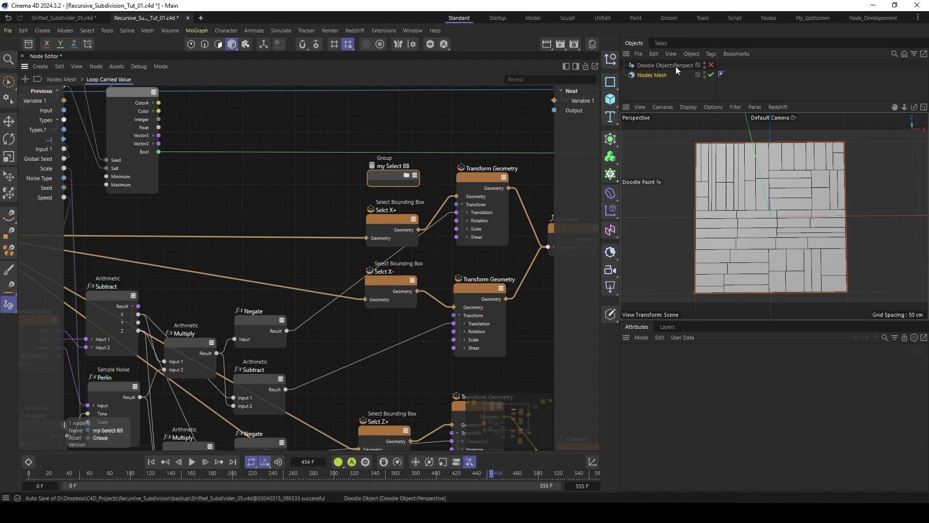
Step: Wire the Plane's geometry straight to the mesh's Geometry output, bypassing the loop, and examine the Bounding Box node inside the loop
click(57, 83)
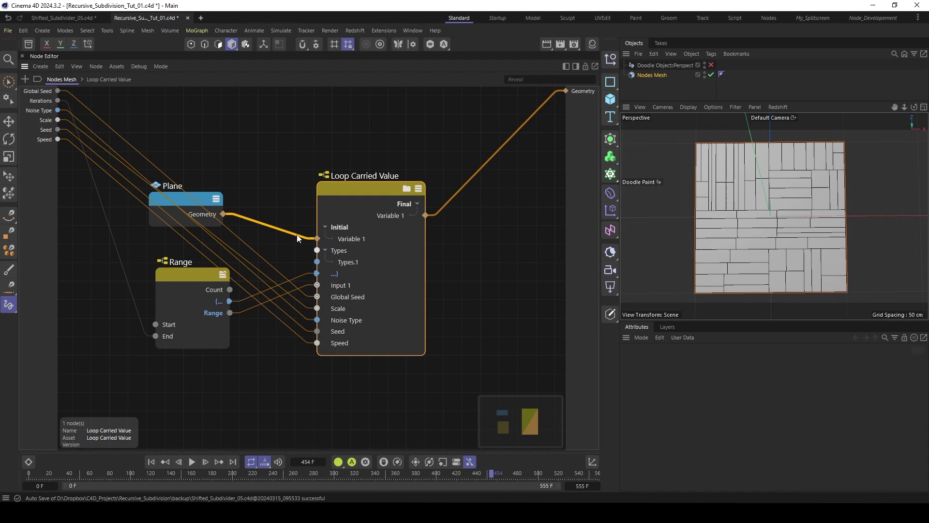
drag(297, 238, 567, 92)
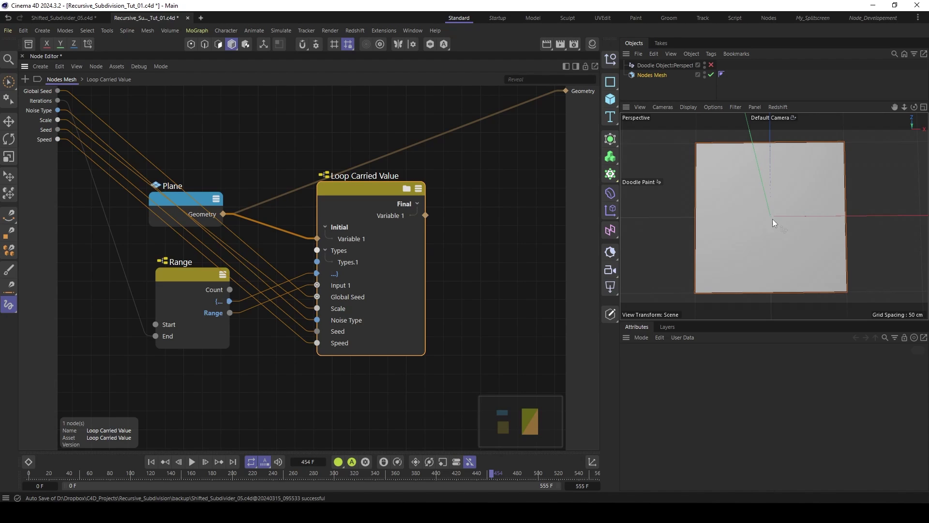
double_click(340, 188)
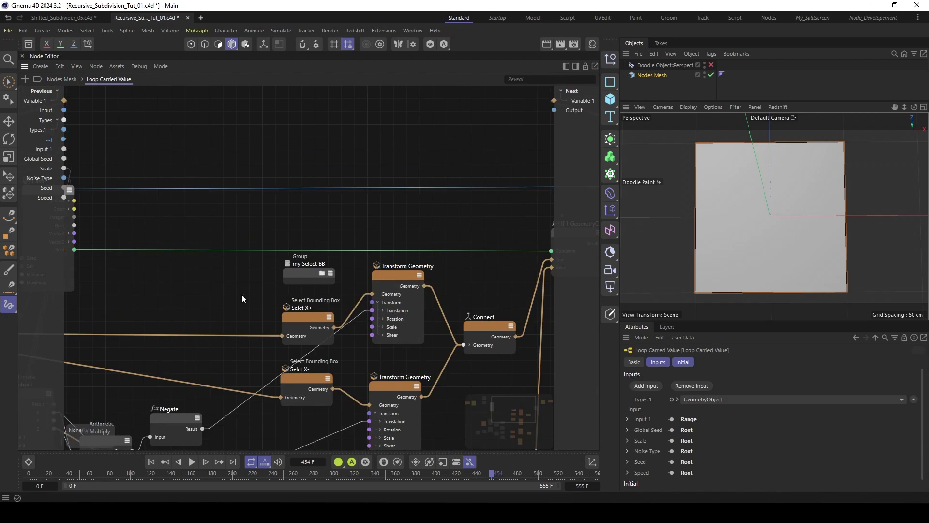
click(213, 194)
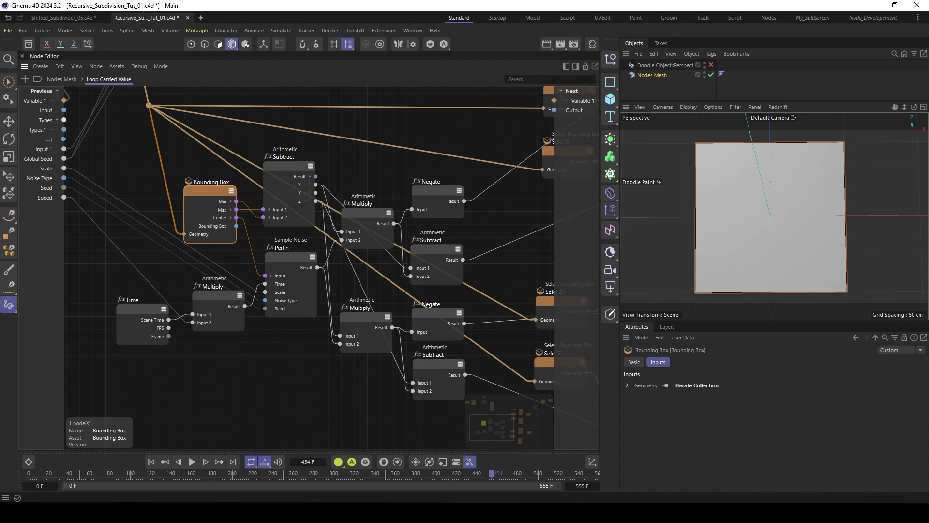
scroll(310, 242, down, 5)
Step: Reconnect the Loop Carried Value's Variable 1 result to the mesh's Geometry output and reopen the loop
click(62, 80)
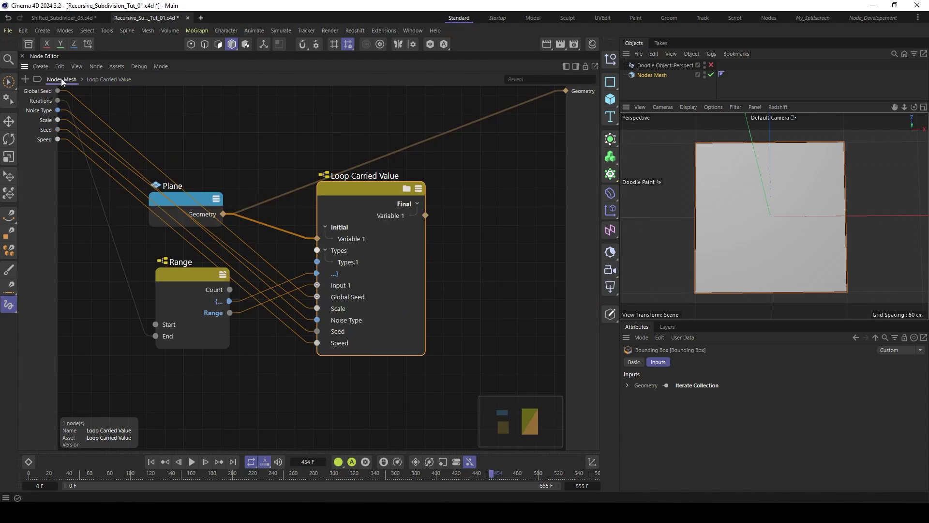
drag(260, 201, 426, 216)
double_click(370, 191)
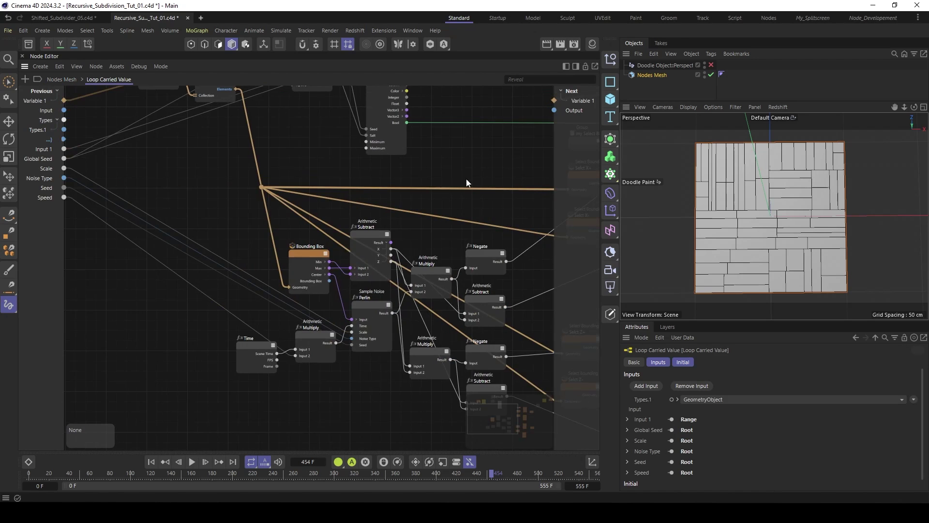
Step: Feed the Iterate Collection geometry into the my Select BB group as a new input port named Geo
scroll(467, 183, down, 3)
scroll(428, 177, up, 6)
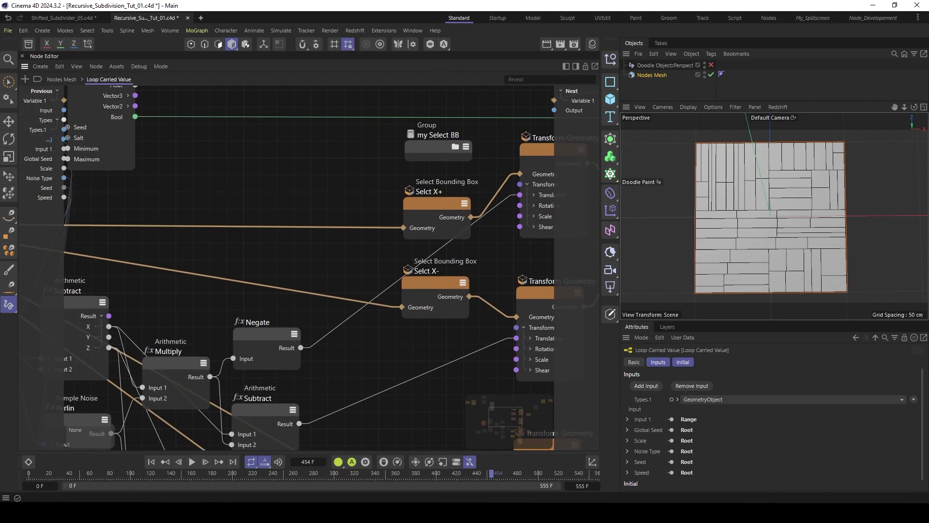
scroll(361, 230, down, 1)
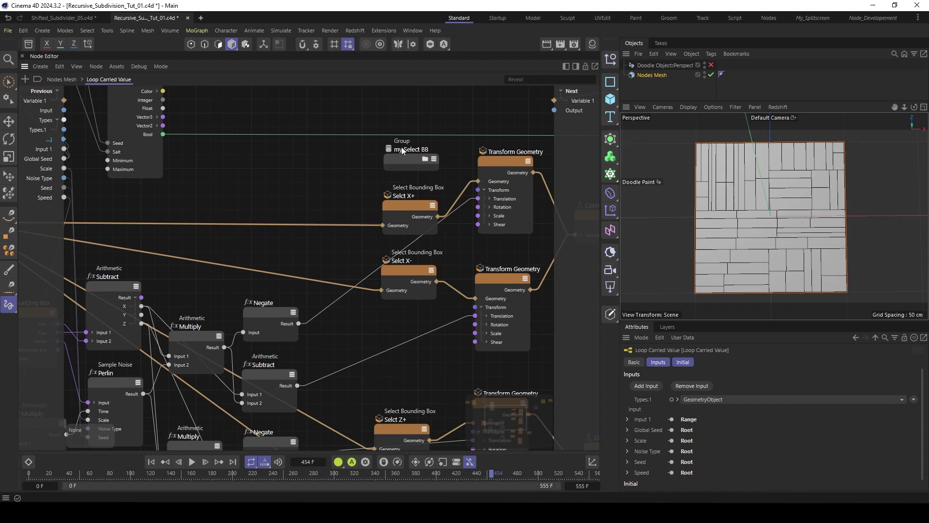
ctrl+drag(365, 224, 390, 167)
ctrl+drag(361, 225, 385, 171)
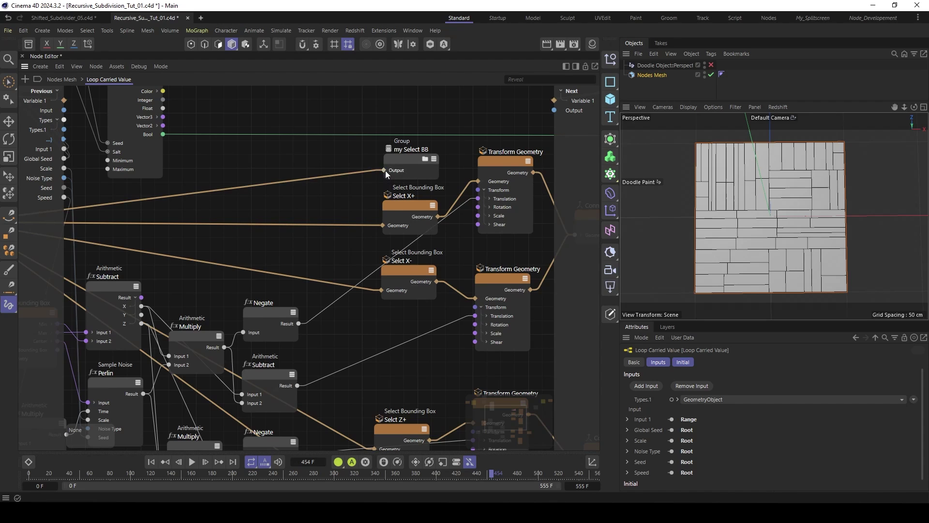
double_click(396, 170)
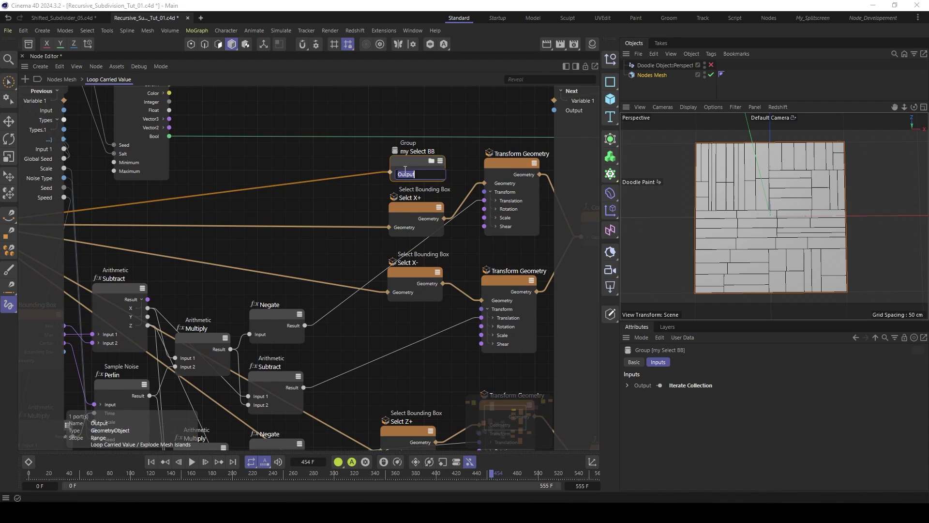
text(Geo)
key(Return)
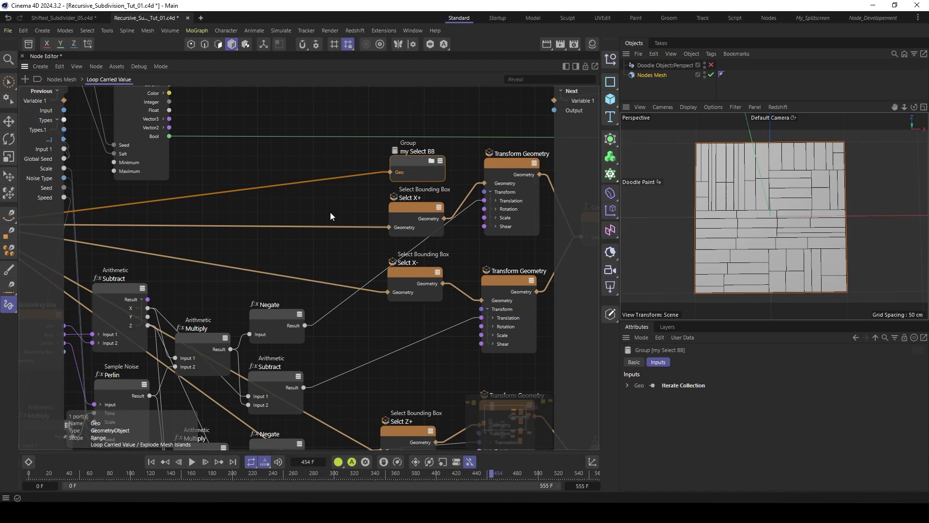
Step: Connect the Bounding Box node's Center output to the my Select BB group as a new Center input
scroll(329, 213, down, 2)
alt+middle_drag(329, 213, 383, 191)
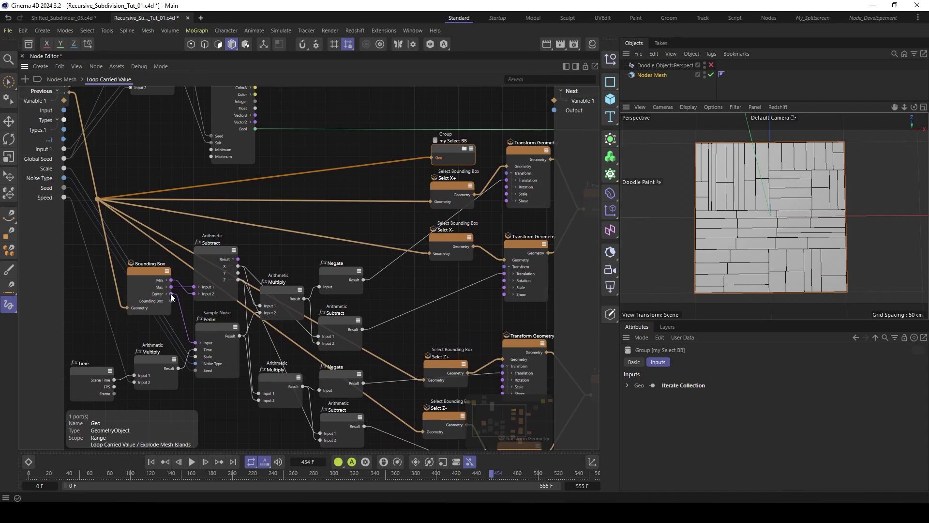
drag(170, 293, 438, 166)
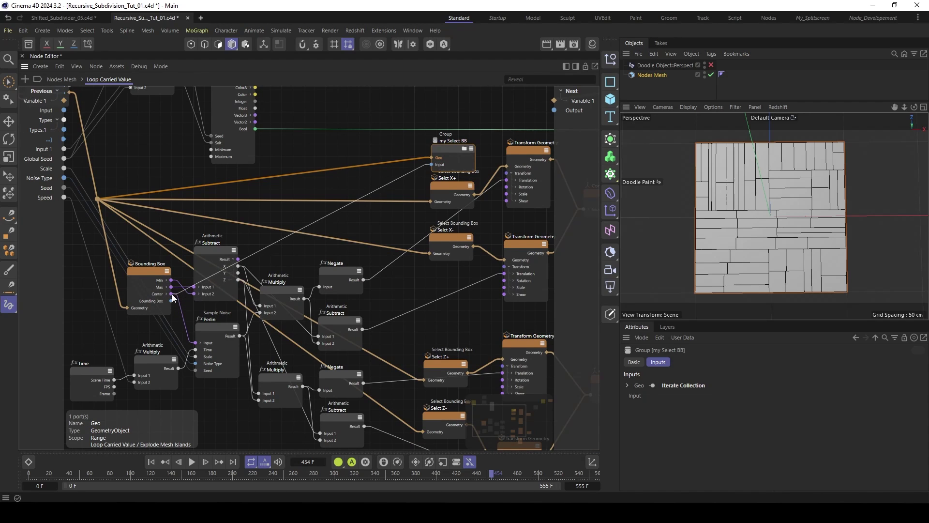
drag(171, 294, 431, 165)
middle_drag(447, 150, 405, 175)
drag(405, 175, 405, 172)
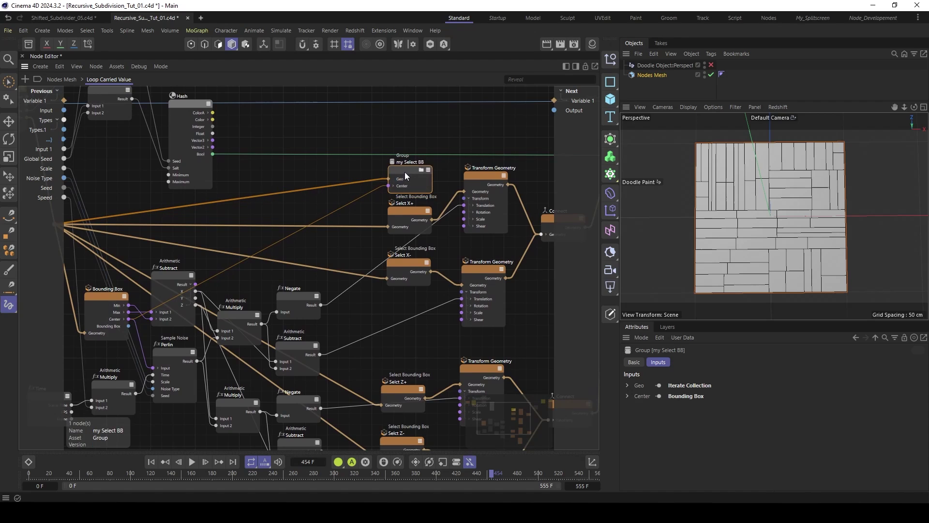
Step: Inside the my Select BB group, add a Geometry Property Get node and connect the Geo input to its Geometry port
double_click(405, 175)
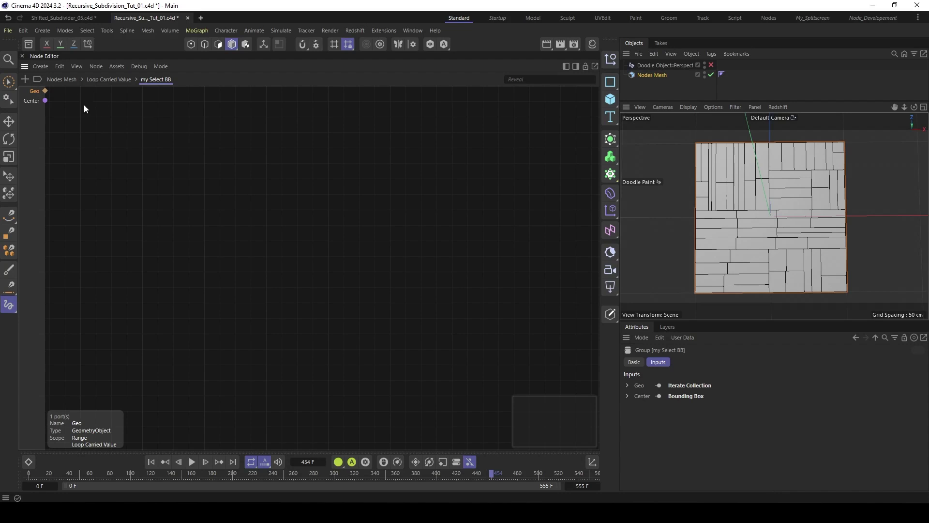
double_click(165, 169)
text(get o)
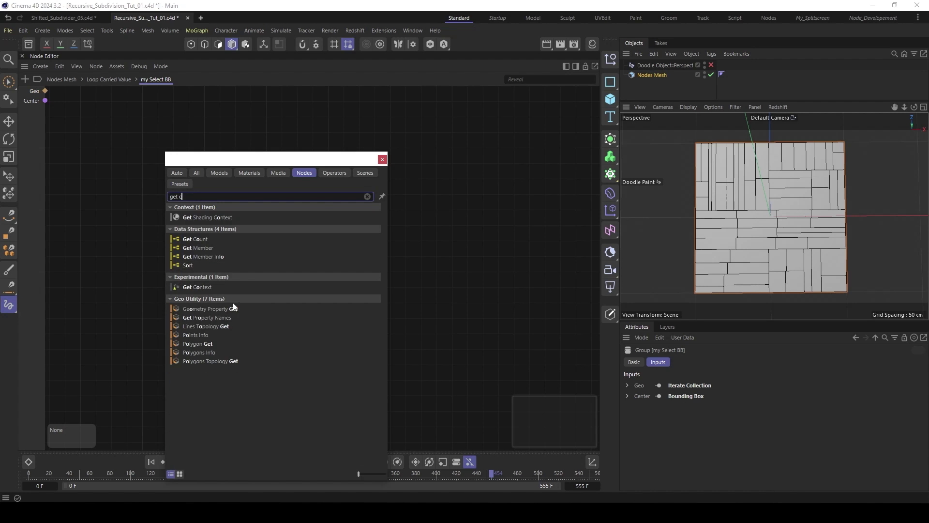
double_click(223, 309)
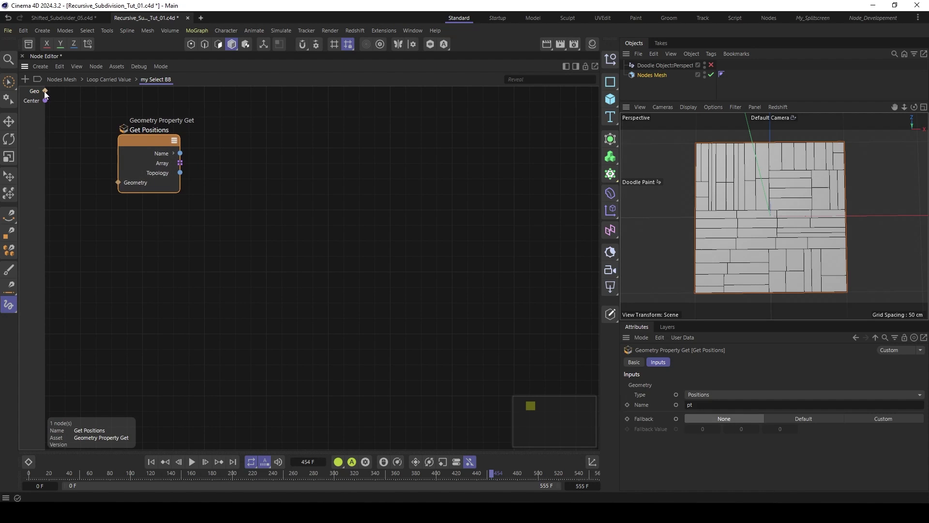
drag(44, 91, 118, 182)
drag(154, 142, 129, 130)
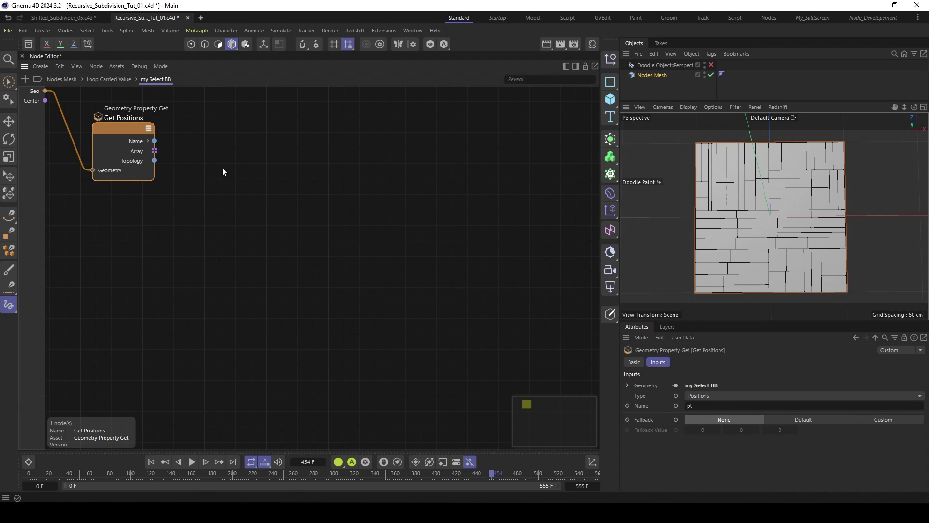
drag(126, 129, 126, 126)
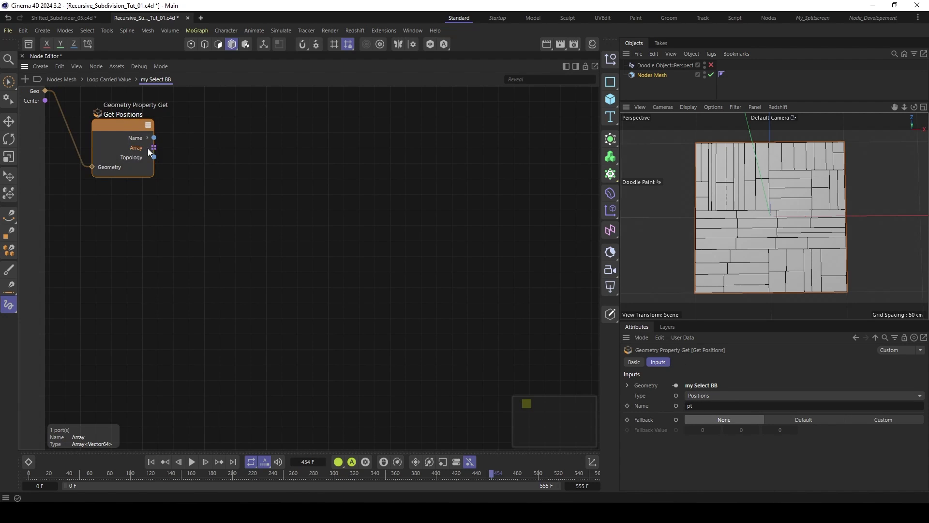
Step: Add an Iterate Collection node fed by the Get Positions array and expand its Elements output into X, Y and Z
click(154, 149)
double_click(202, 160)
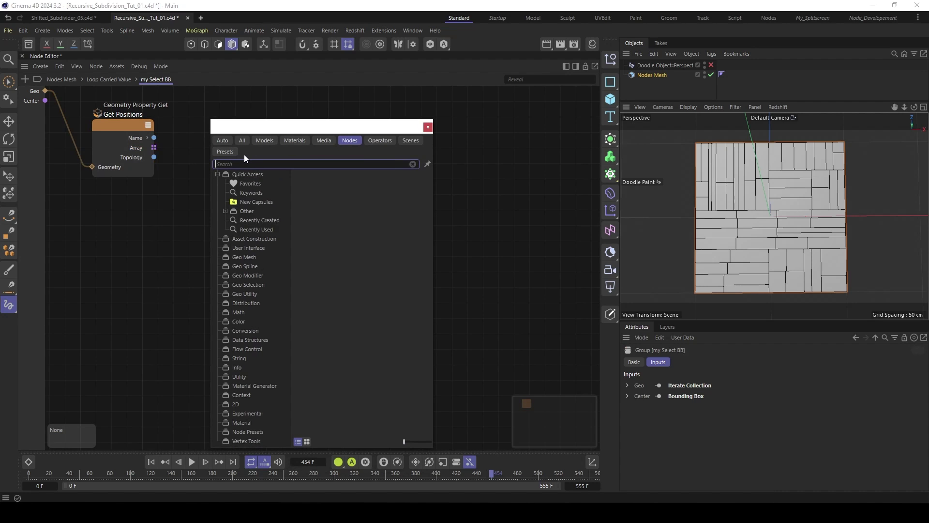
text(iter)
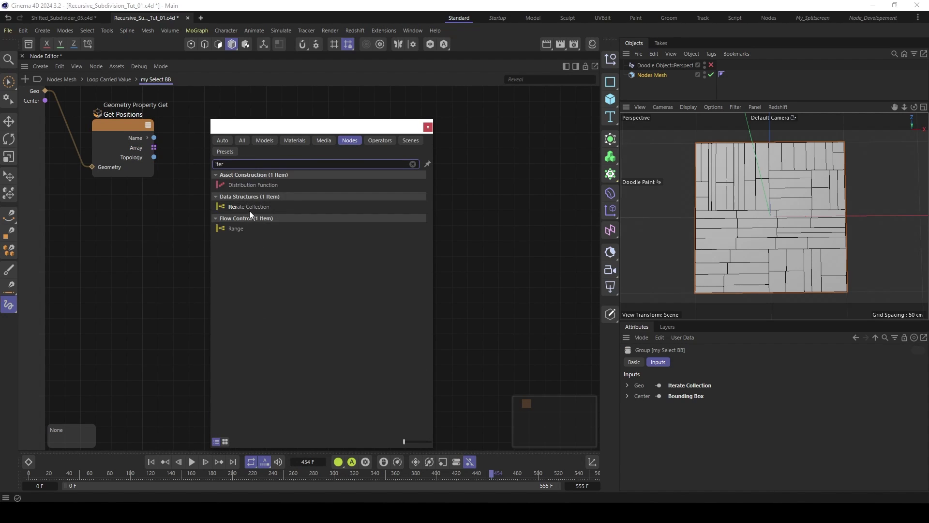
double_click(249, 208)
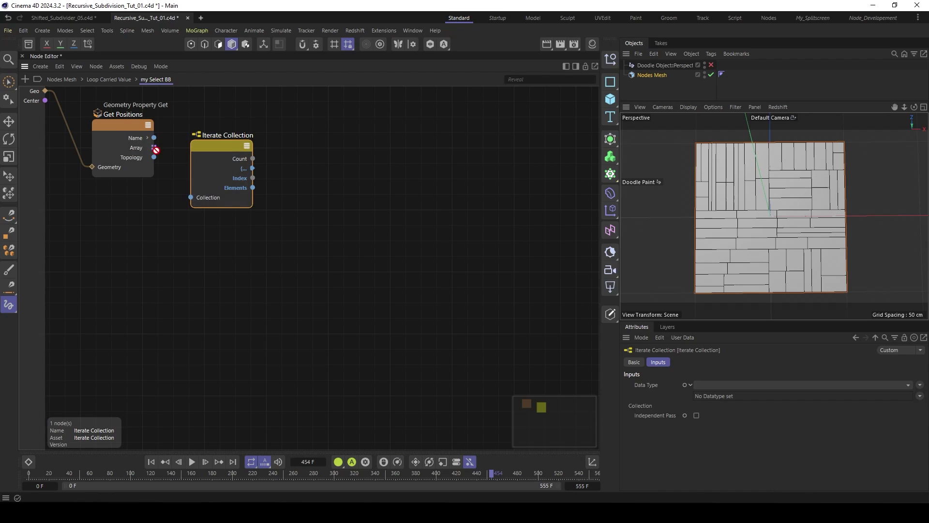
drag(156, 150, 191, 197)
drag(209, 147, 191, 142)
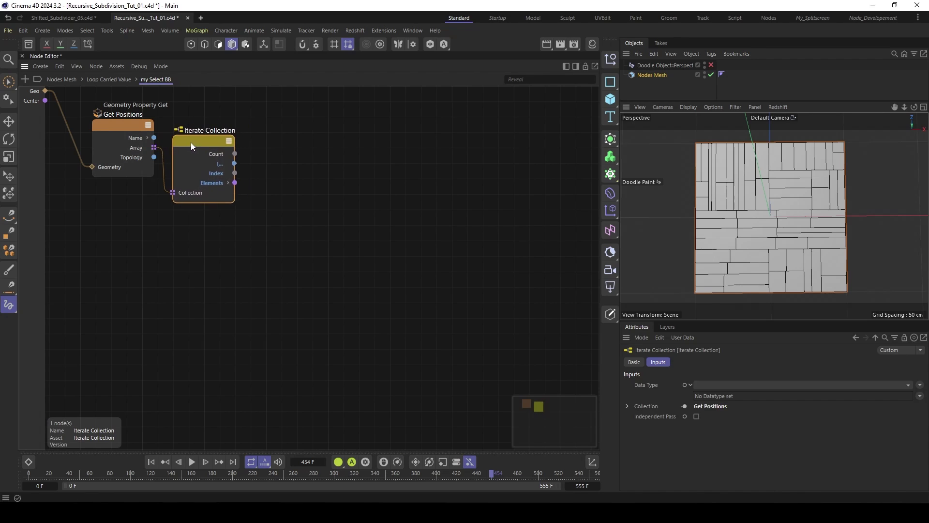
click(227, 183)
drag(207, 141, 211, 132)
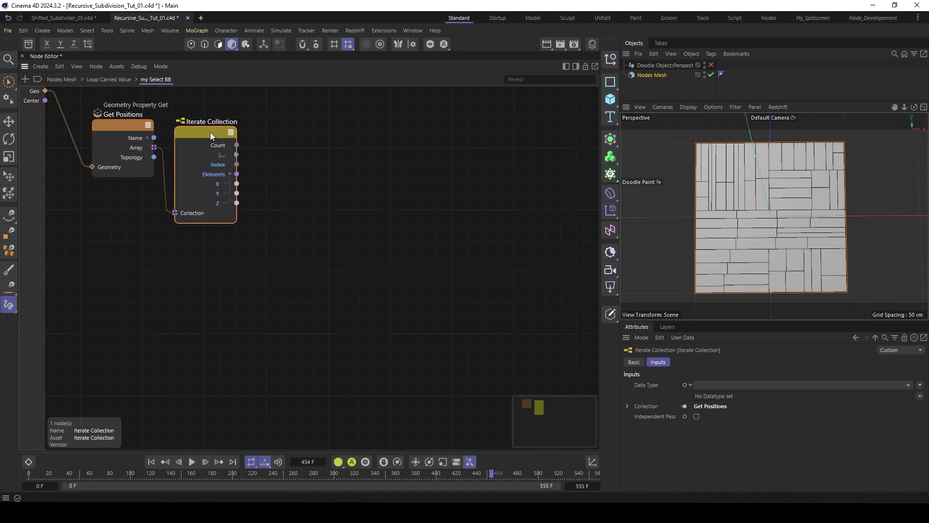
click(219, 183)
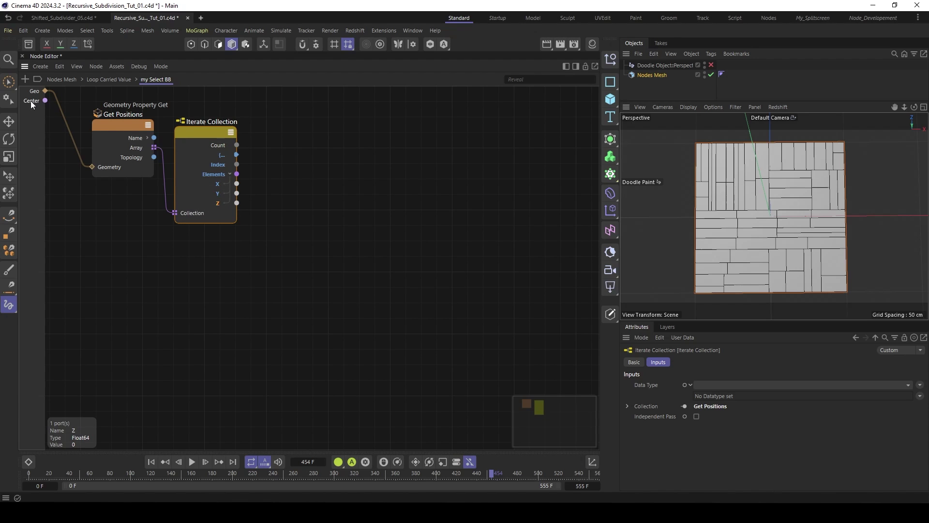
Step: Add a Value node below Get Positions and set its data type to Vector
double_click(134, 239)
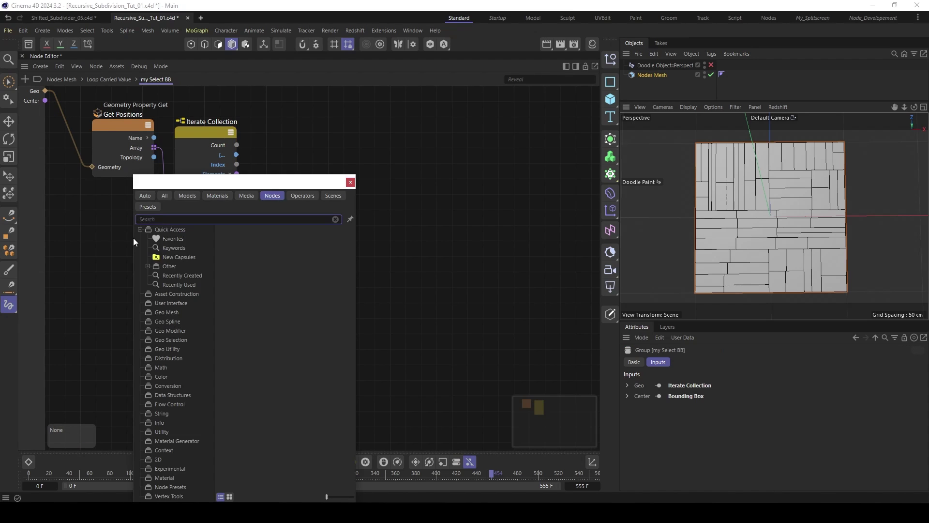
text(vaul)
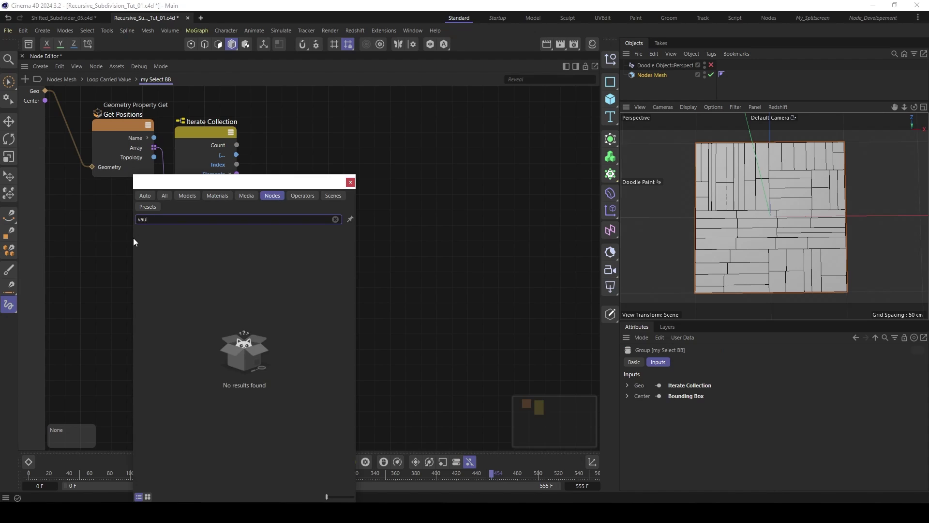
key(BackSpace)
key(BackSpace)
text(lu)
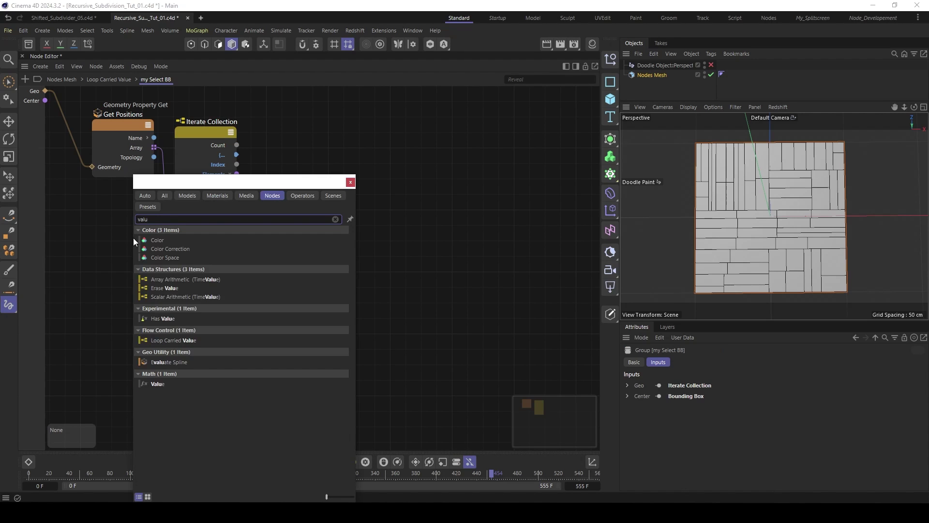
double_click(165, 384)
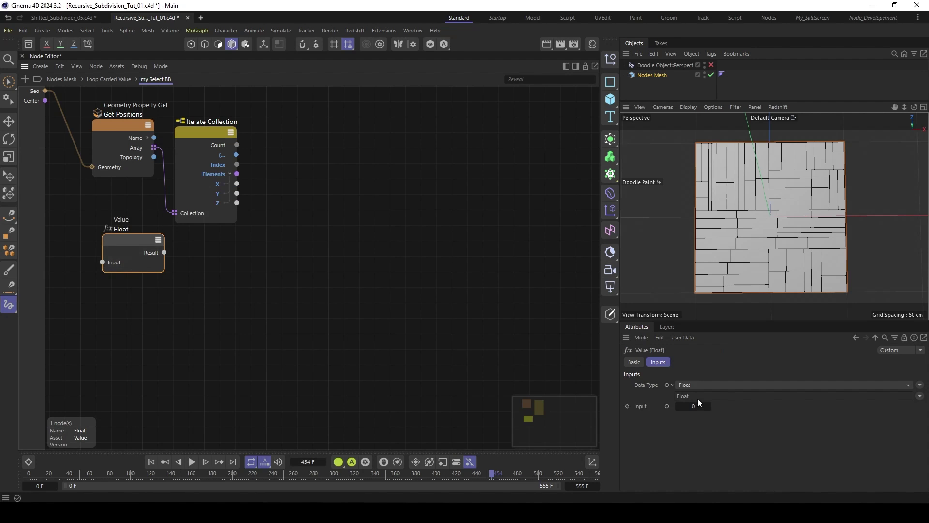
click(715, 384)
click(692, 363)
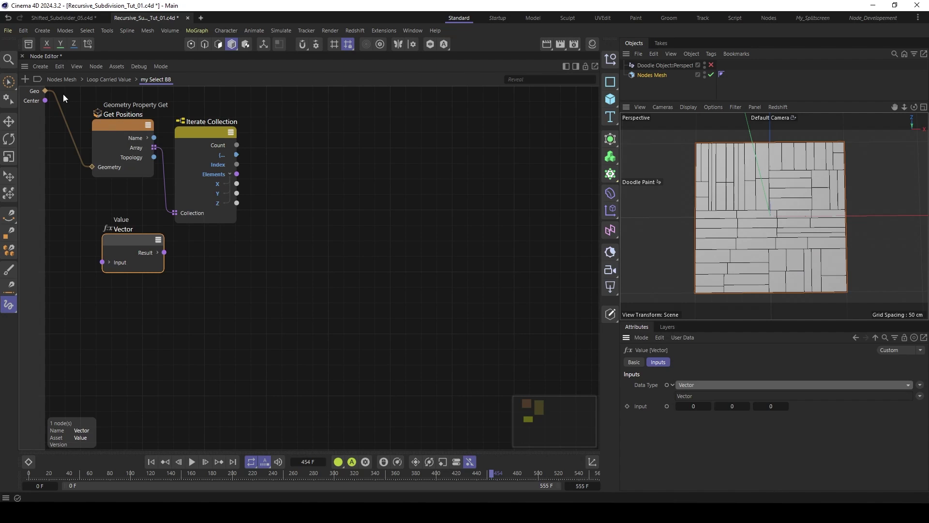
Step: Connect the group's Center input to the Vector value node's Input and expand that node's Result into X, Y and Z
drag(44, 100, 103, 262)
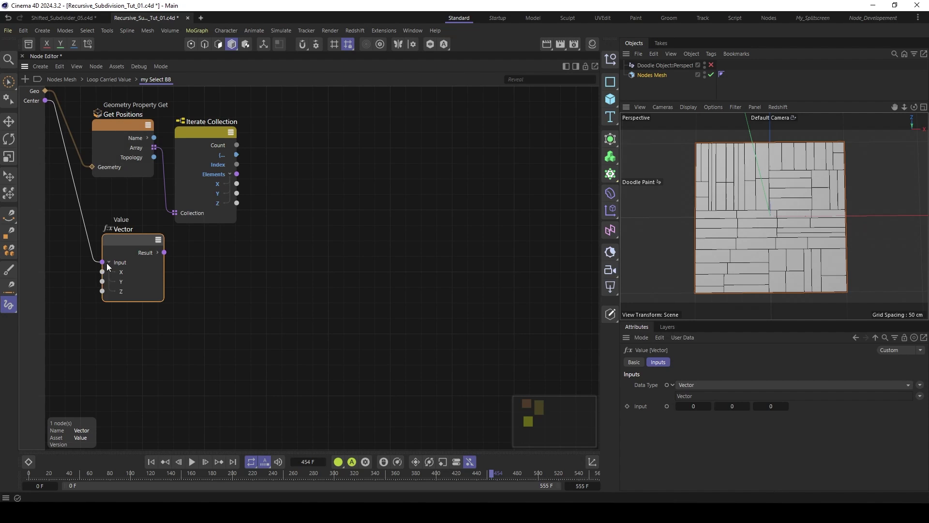
click(108, 263)
click(150, 257)
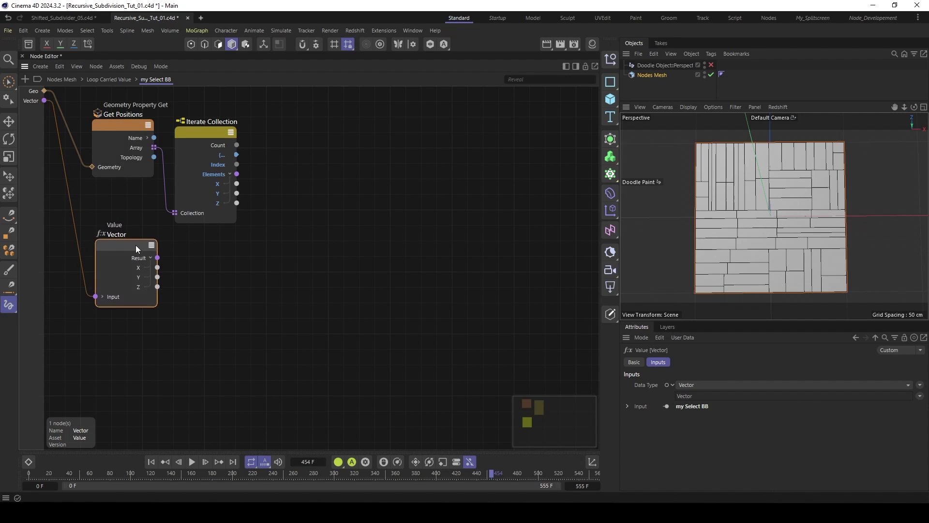
click(138, 268)
click(138, 287)
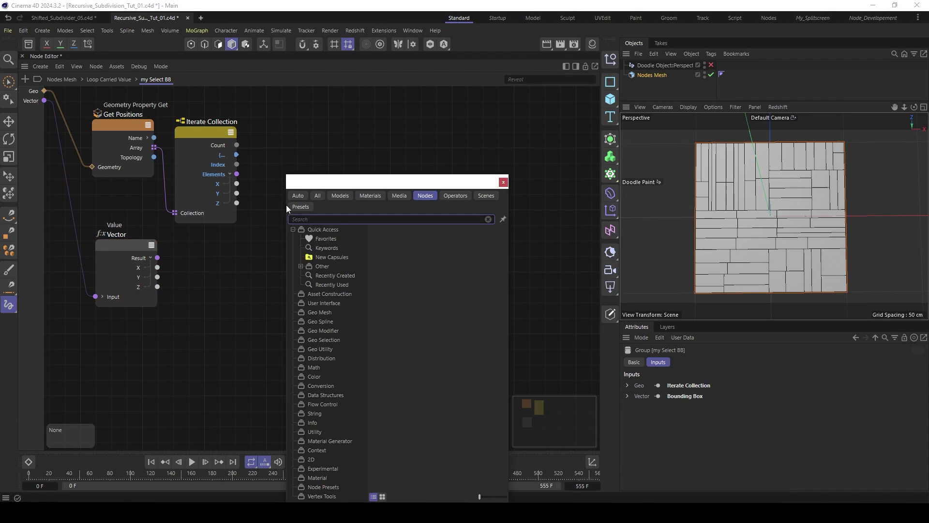
Step: Add a Compare node with Iterate Collection's X as Input 1 and the Vector node's X as Input 2
text(comp)
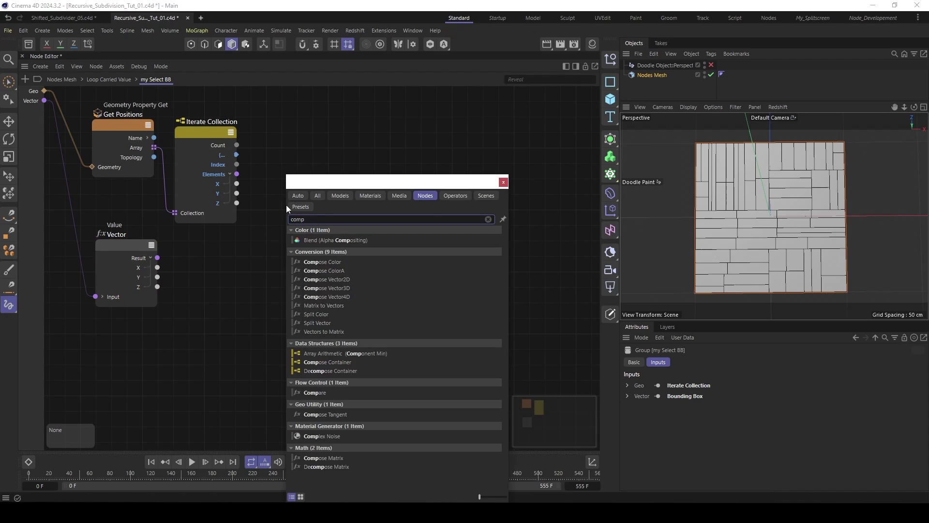
text(are)
double_click(317, 236)
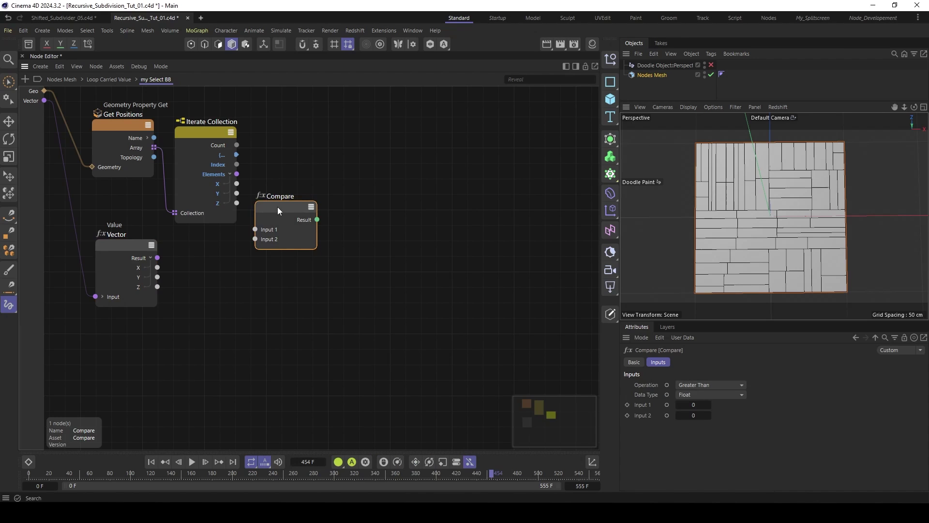
drag(277, 207, 302, 188)
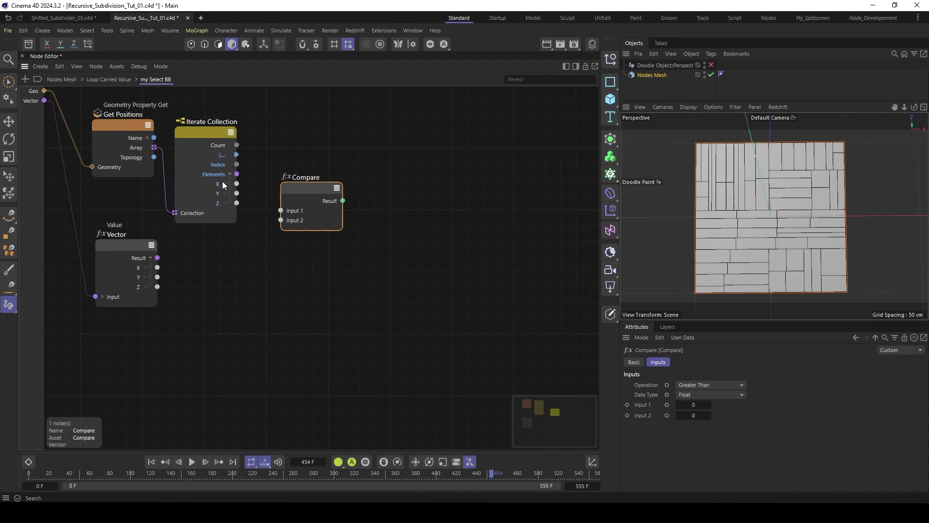
drag(237, 183, 303, 198)
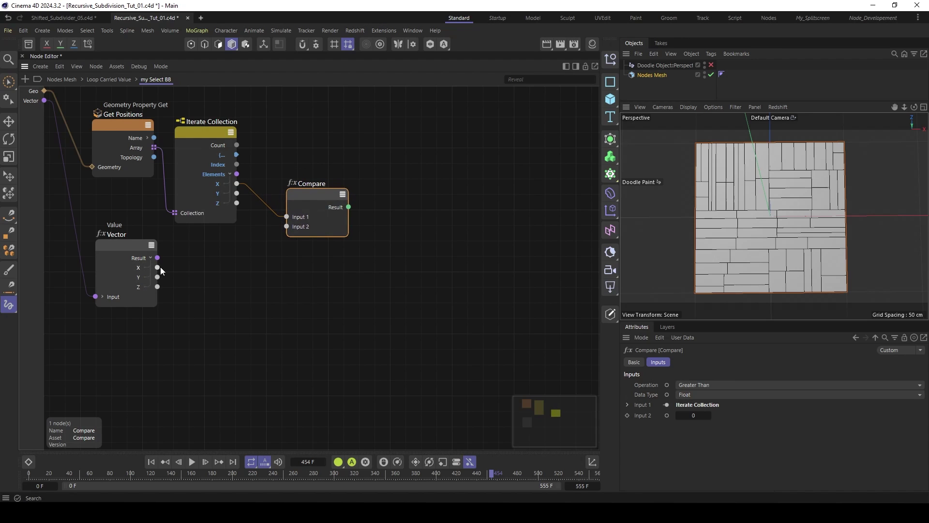
drag(157, 268, 296, 206)
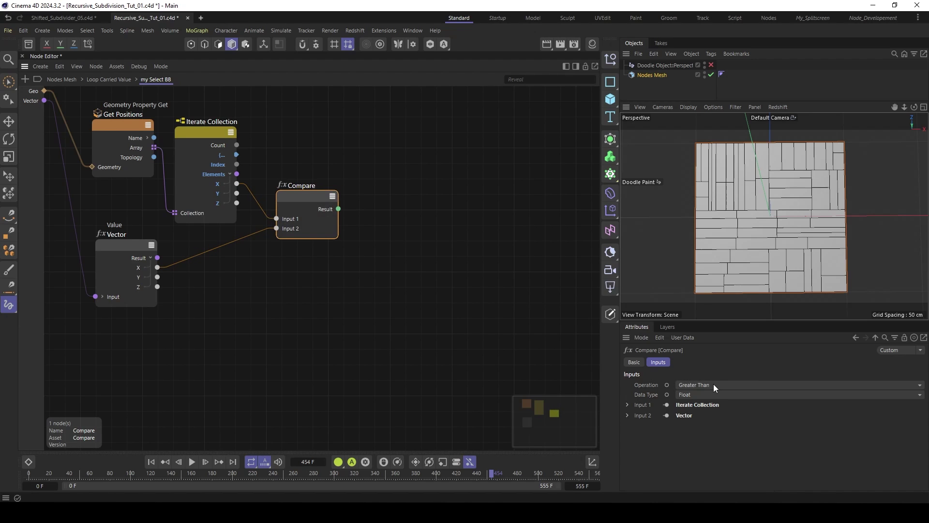
drag(308, 194, 315, 192)
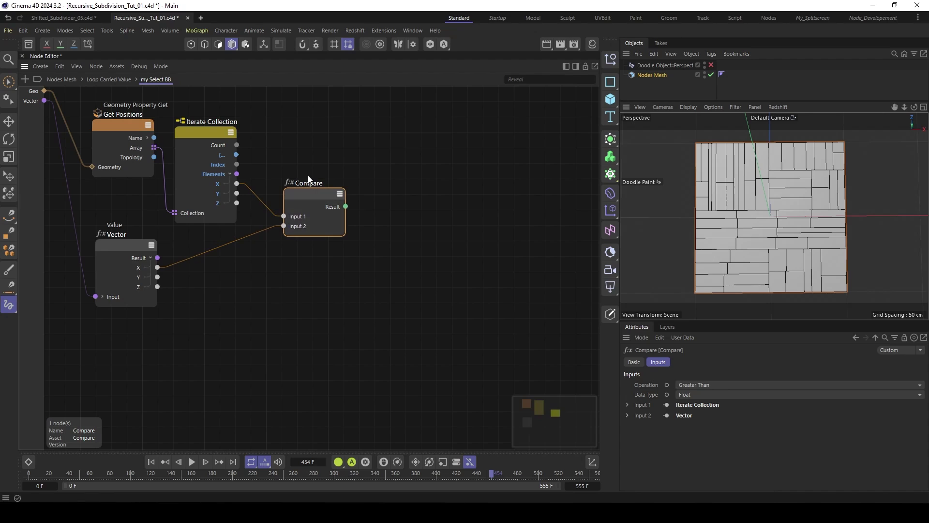
Step: Rename the Compare node as Get X+
double_click(309, 182)
text(Ge)
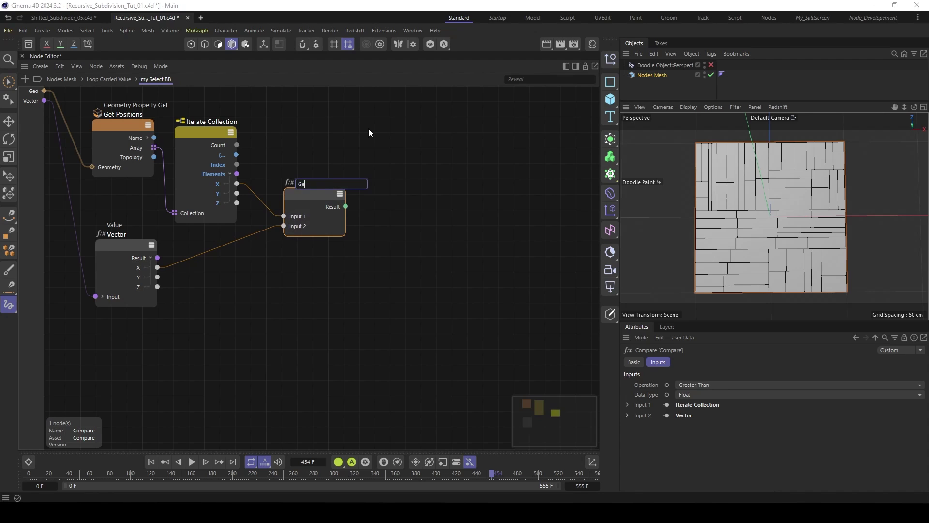
text(t X1)
key(BackSpace)
text(+)
key(Return)
Step: Duplicate the Get X+ node below itself with its connections kept and rename the copy as Get X-
drag(303, 194, 309, 260)
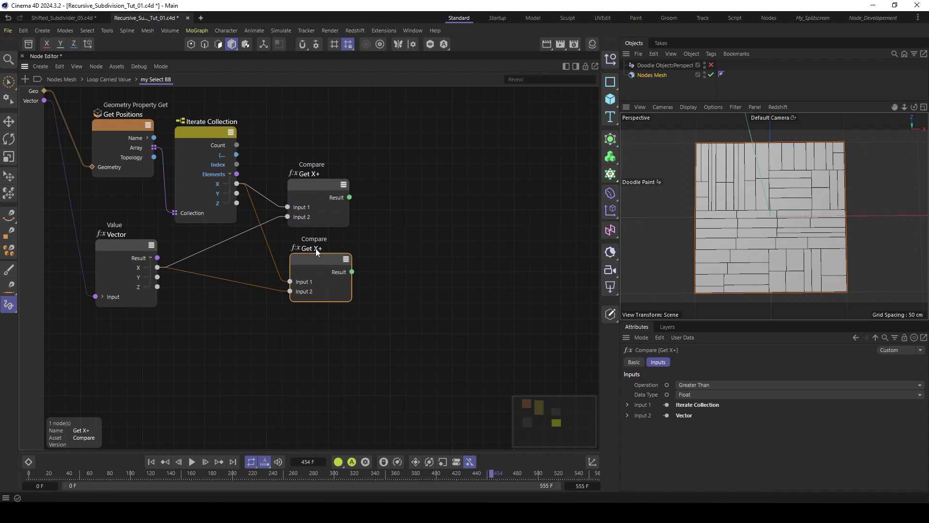
double_click(315, 248)
click(318, 250)
key(BackSpace)
text(-)
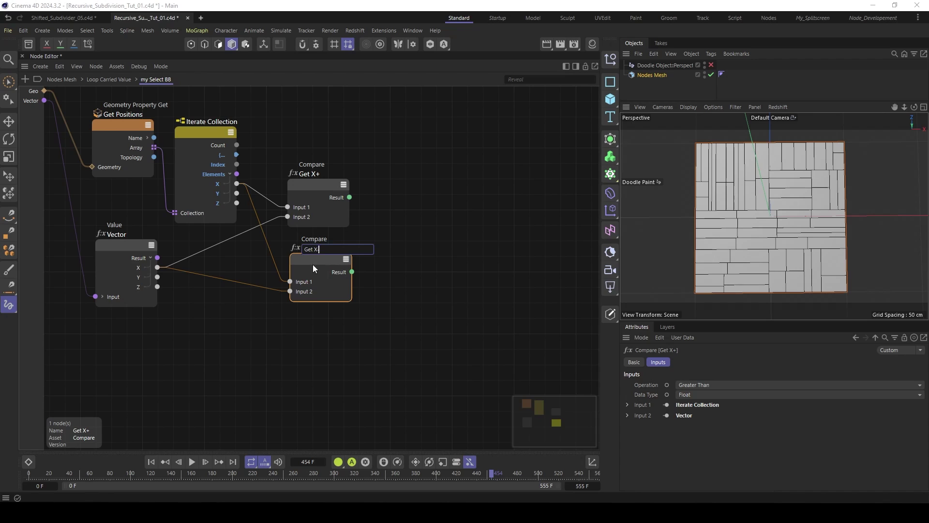
key(Return)
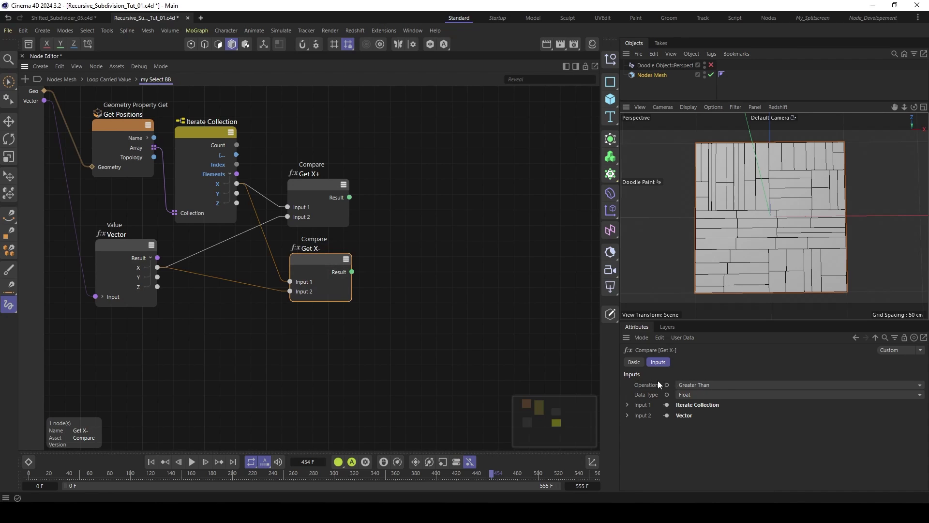
Step: Set the Get X- node's comparison operation to Less Than
click(702, 384)
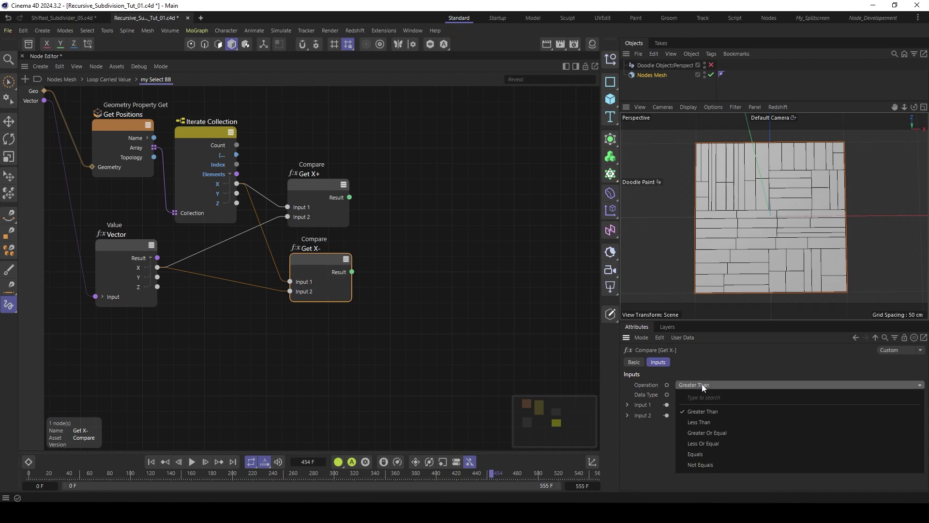
click(703, 421)
click(405, 205)
Step: Place an unconnected copy of the Get X+ node below Get X- and rename it as Get Z+
middle_drag(405, 205, 411, 187)
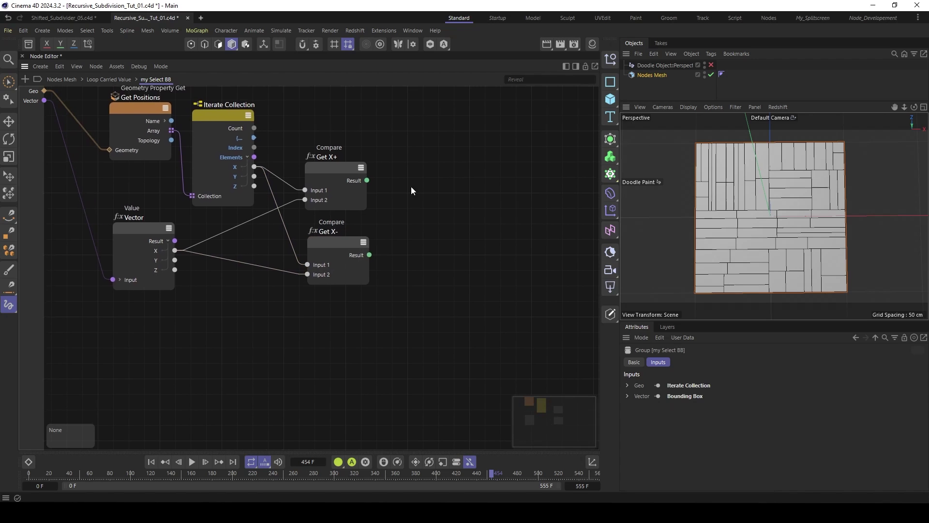
ctrl+drag(327, 164, 336, 320)
double_click(336, 310)
click(333, 312)
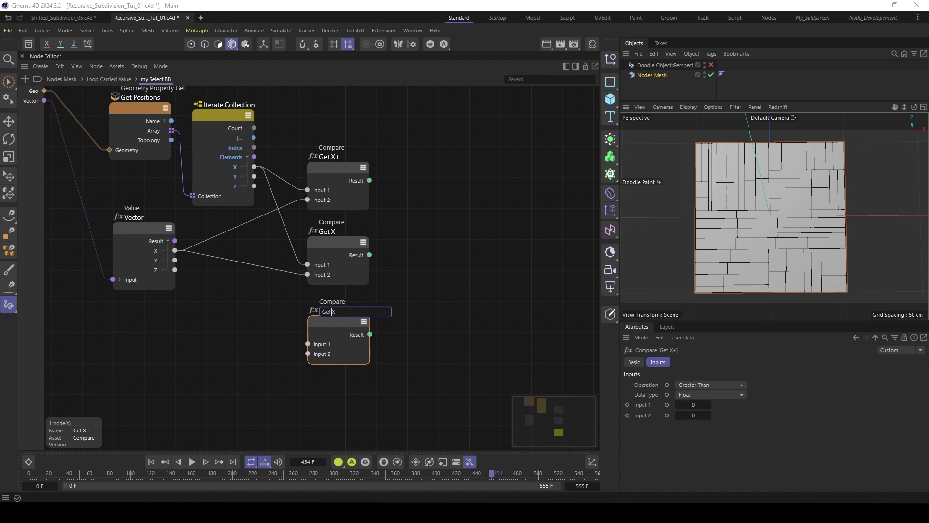
key(BackSpace)
text(Z)
key(Return)
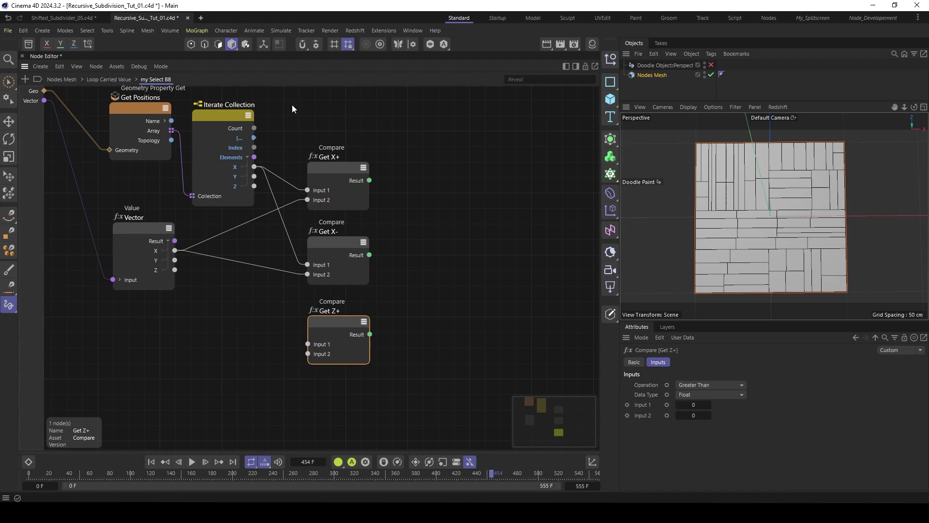
Step: Connect Iterate Collection's Z to Input 1 and the Vector node's Z to Input 2 of Get Z+
drag(254, 187, 308, 344)
drag(179, 273, 308, 354)
drag(335, 321, 332, 319)
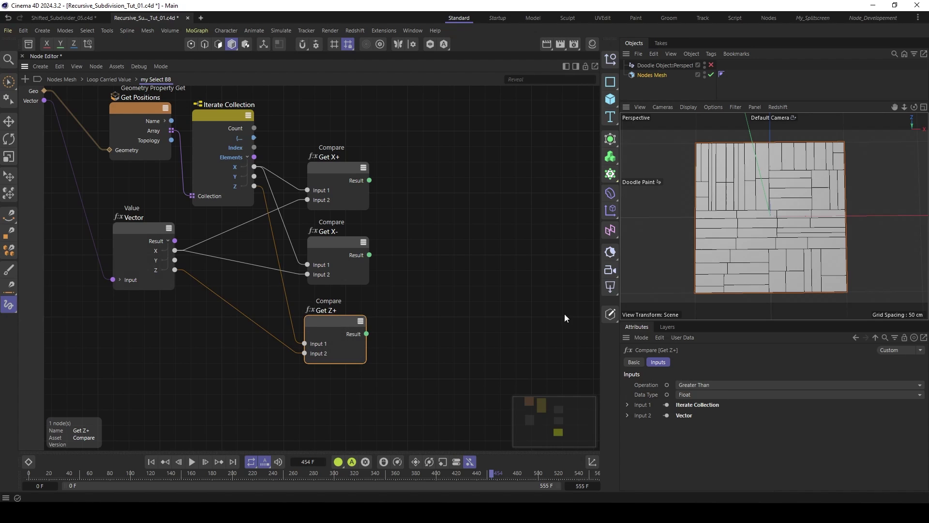
Step: Duplicate the Get Z+ node below itself with its connections kept and rename the copy as Get Z-
middle_drag(416, 301, 428, 262)
drag(343, 281, 347, 347)
double_click(347, 338)
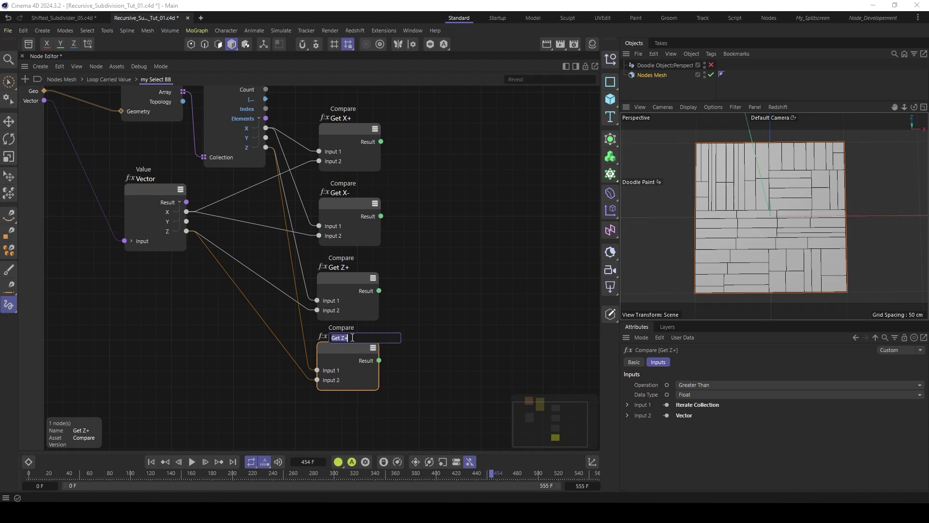
click(351, 338)
key(BackSpace)
text(-)
key(Return)
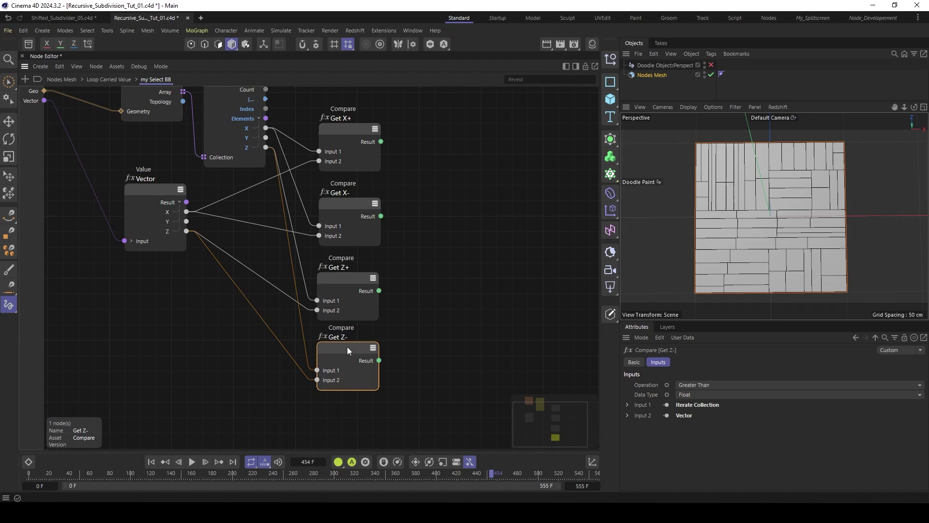
Step: Set the Get Z- node's comparison operation to Less Than
middle_drag(347, 346, 335, 356)
click(727, 385)
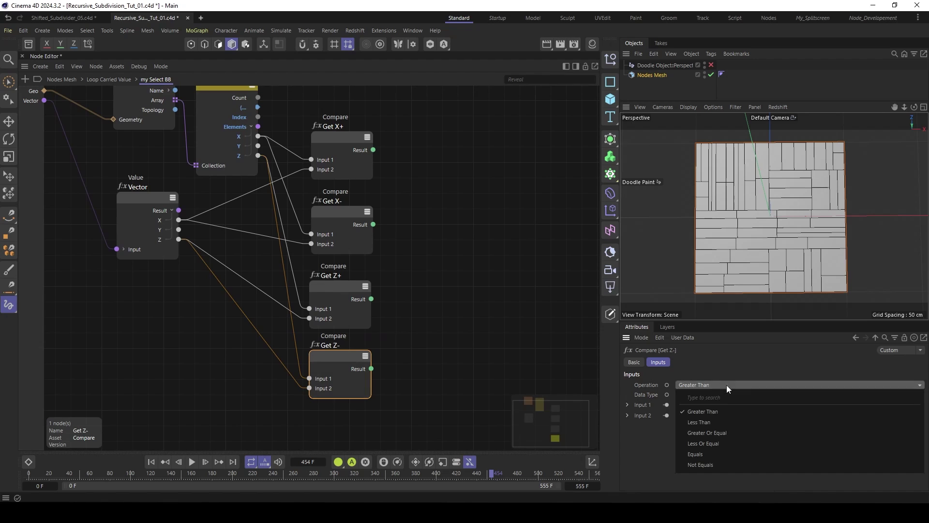
click(708, 422)
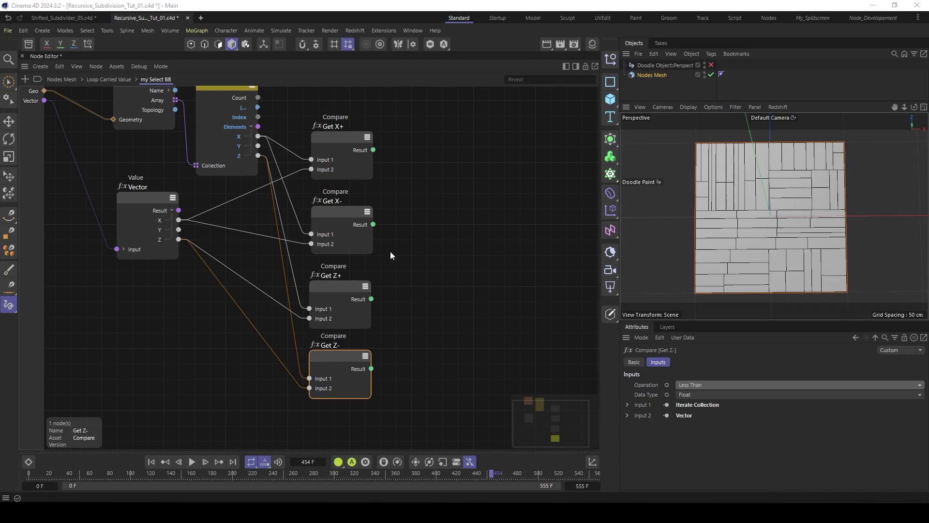
click(400, 242)
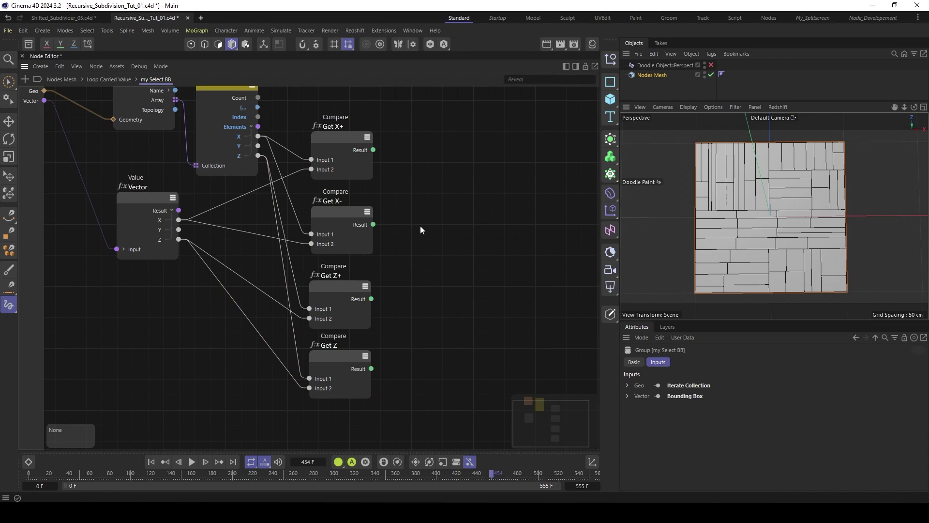
Step: Add an If node beside the Compare nodes and connect its Condition to a new input on the my Select BB group
alt+middle_drag(420, 226, 410, 244)
scroll(422, 222, down, 1)
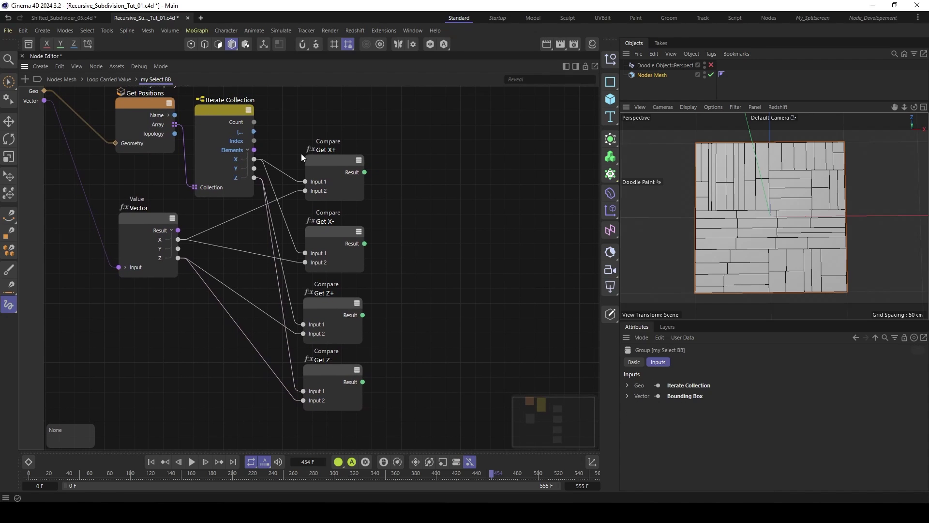
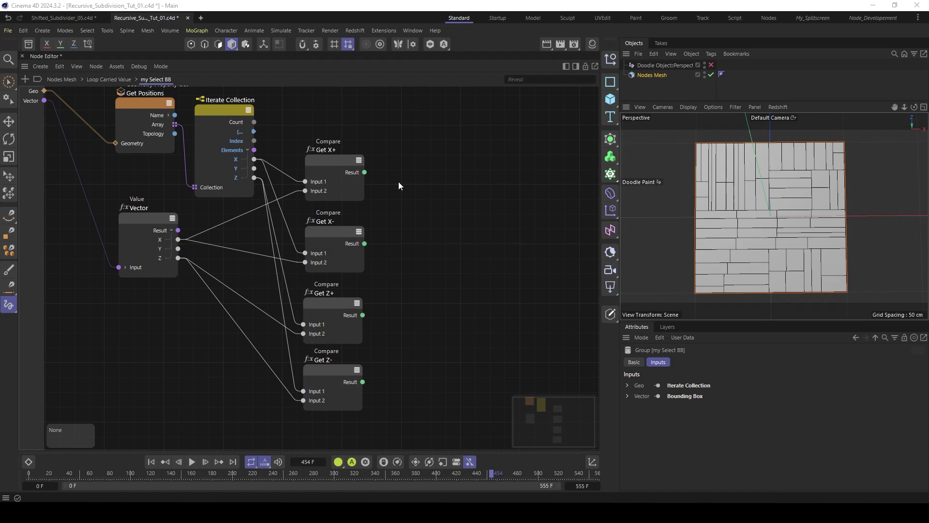
double_click(420, 191)
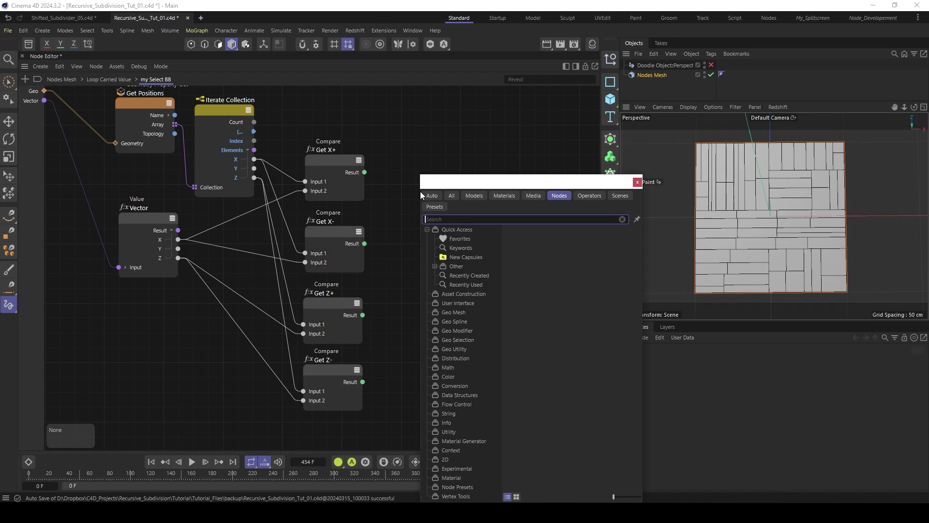
text(if)
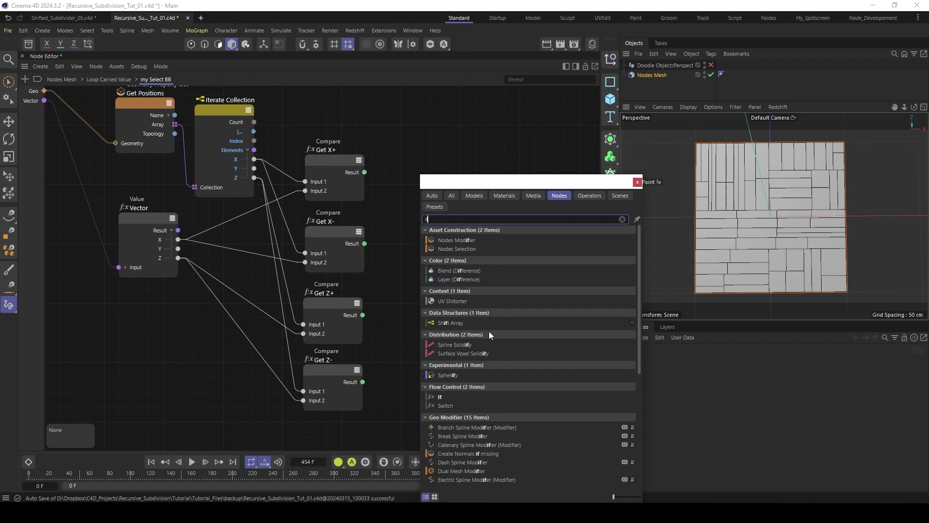
double_click(439, 397)
drag(418, 205, 33, 127)
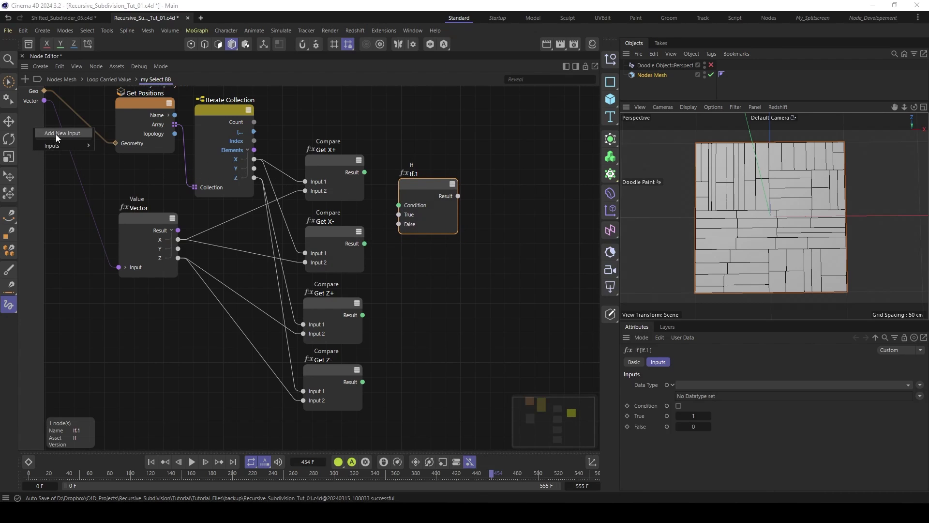
click(61, 130)
Step: Rename the group's new Condition input as Positive
double_click(38, 111)
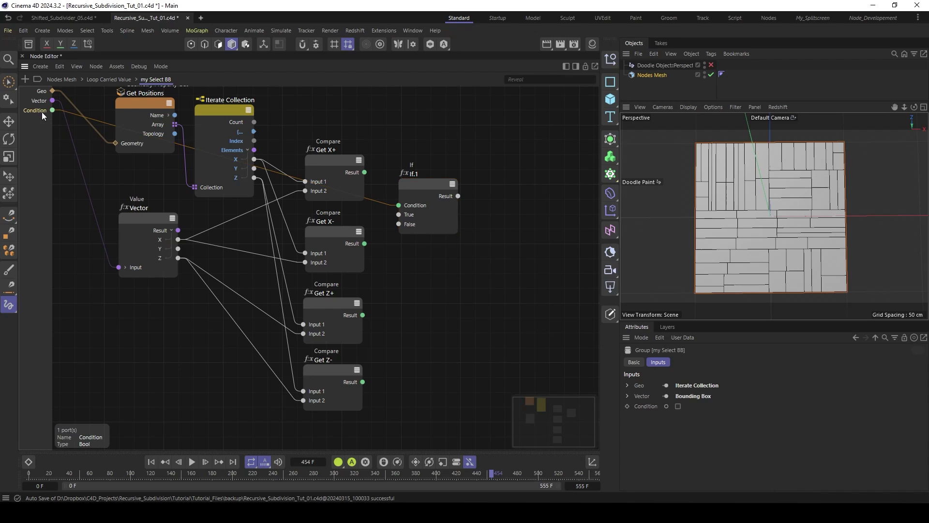
text(Positiv)
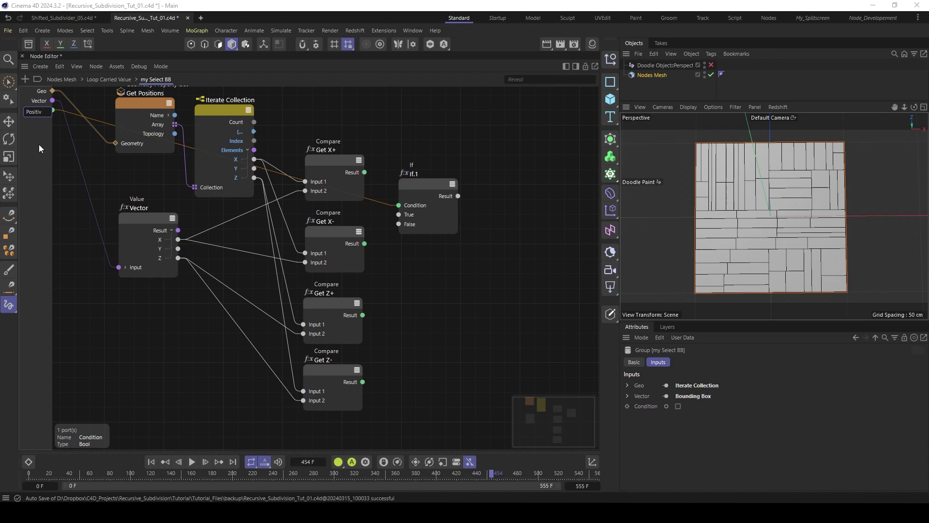
key(Return)
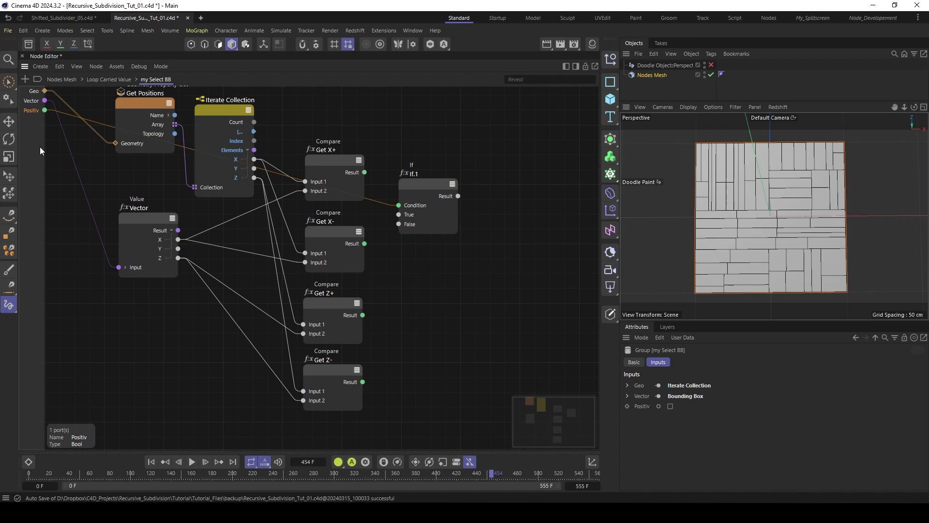
double_click(36, 111)
text(Positive)
key(Return)
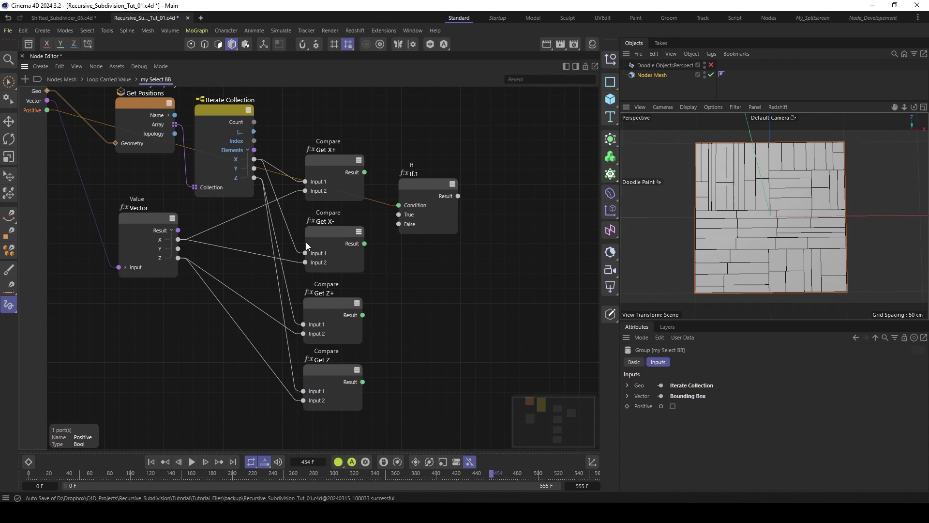
Step: Set the If node's data type to Bool
drag(424, 184, 427, 182)
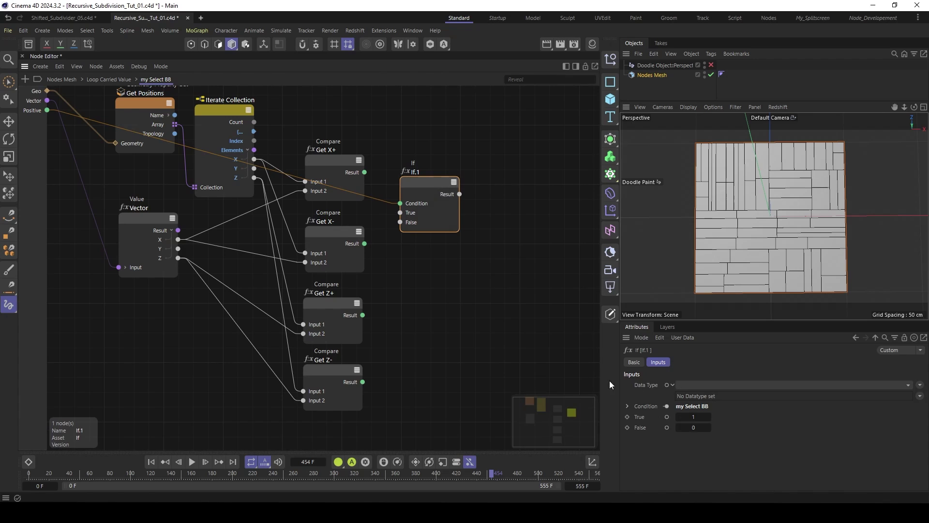
click(908, 386)
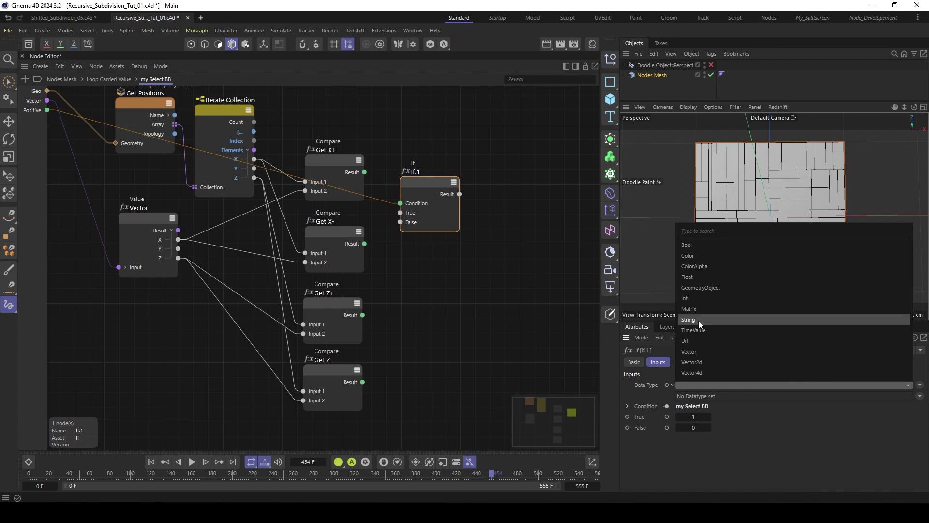
click(701, 246)
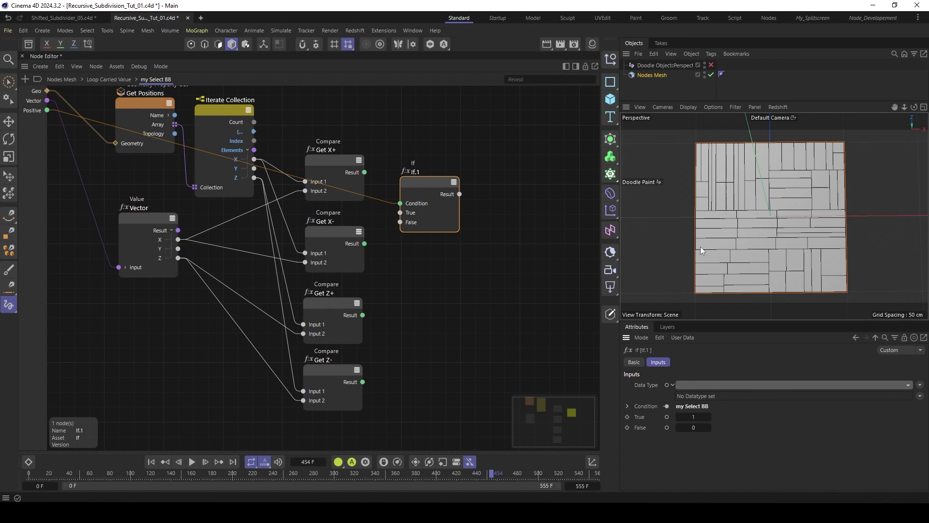
Step: Connect the Get X+ result to the If node's True input and the Get X- result to its False input
drag(417, 181, 428, 179)
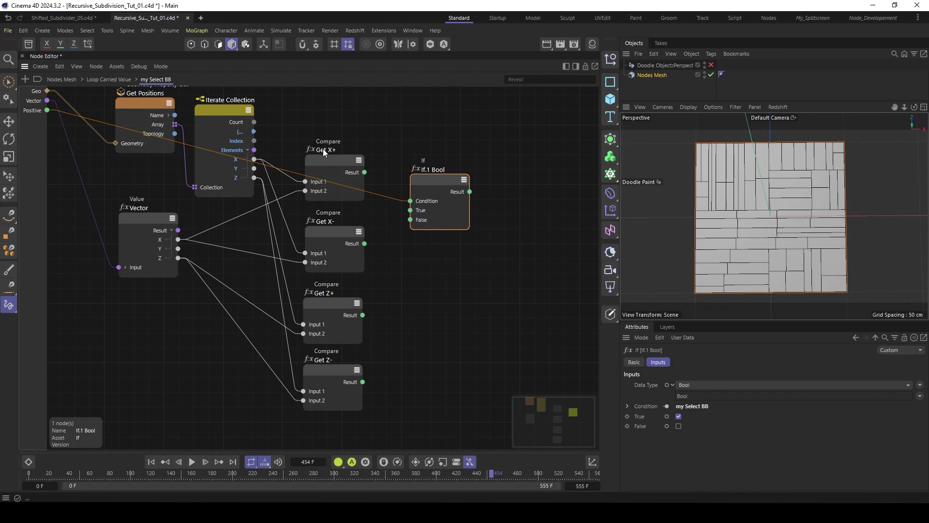
drag(364, 172, 411, 210)
drag(340, 230, 341, 229)
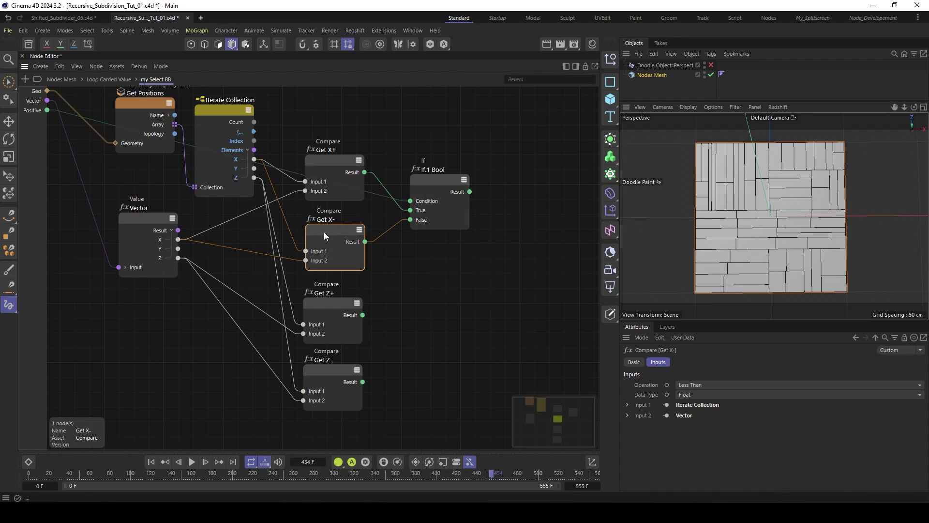
Step: Duplicate the If node below and feed its True input from Get Z+ and its False input from Get Z-
drag(432, 180, 436, 321)
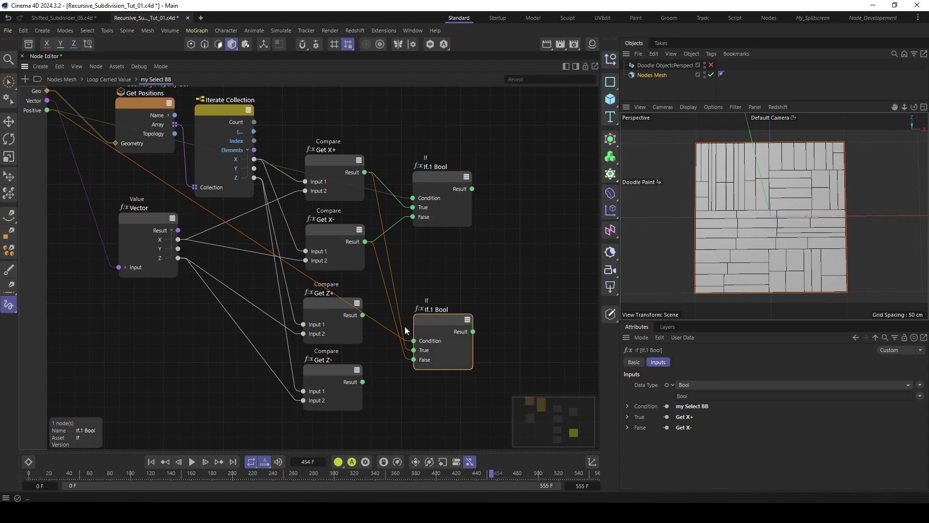
drag(375, 183, 362, 315)
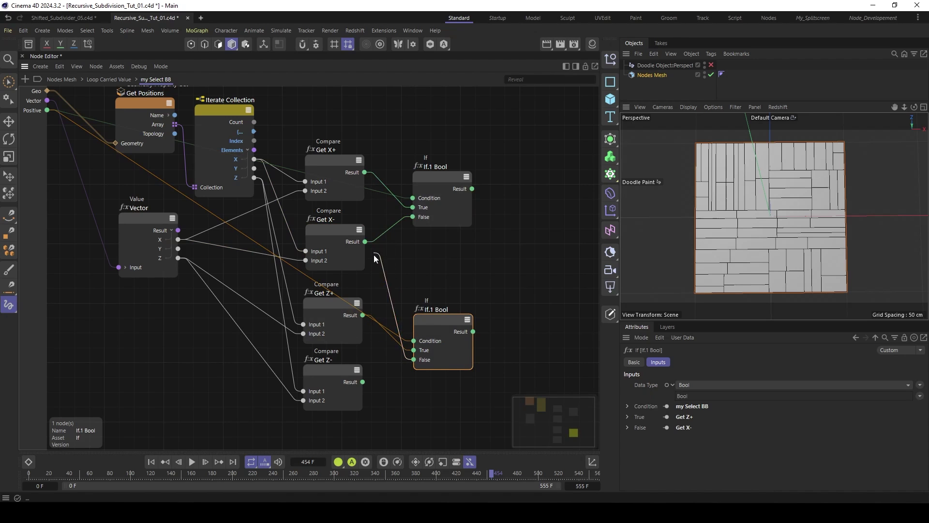
drag(414, 359, 363, 382)
drag(435, 327, 435, 311)
middle_drag(435, 310, 399, 316)
Step: Duplicate the X comparisons' If node beyond the existing pair and connect its Condition to a new input on the my Select BB group
click(404, 182)
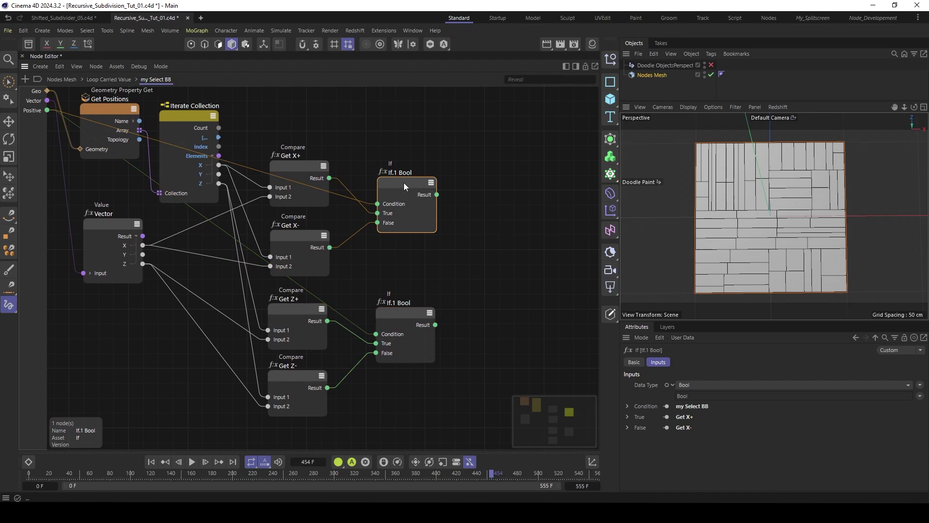
ctrl+drag(404, 183, 501, 232)
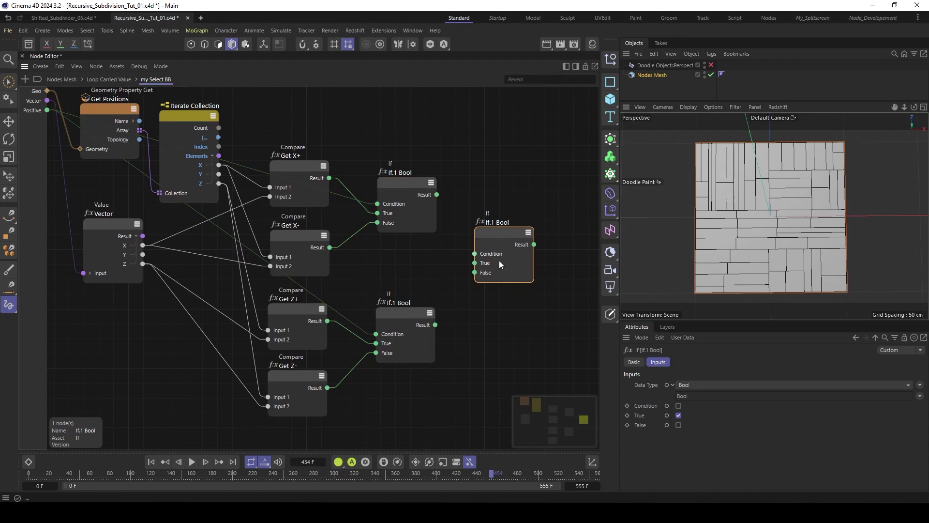
middle_drag(442, 273, 426, 275)
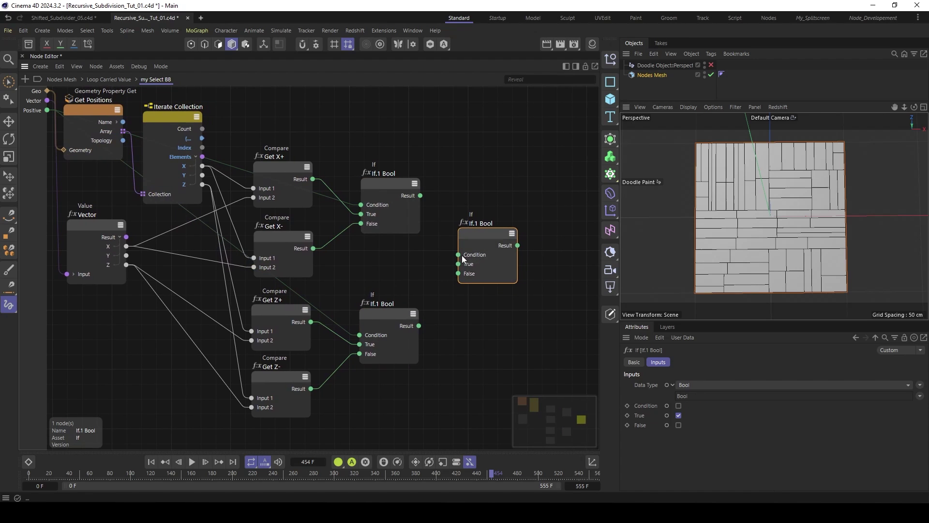
drag(459, 255, 25, 134)
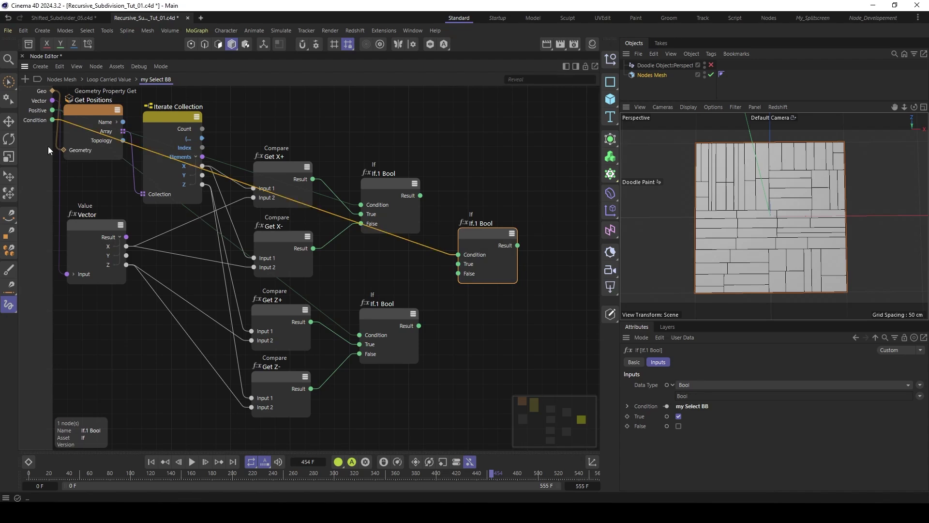
Step: Rename the group's new Condition input as X
double_click(39, 121)
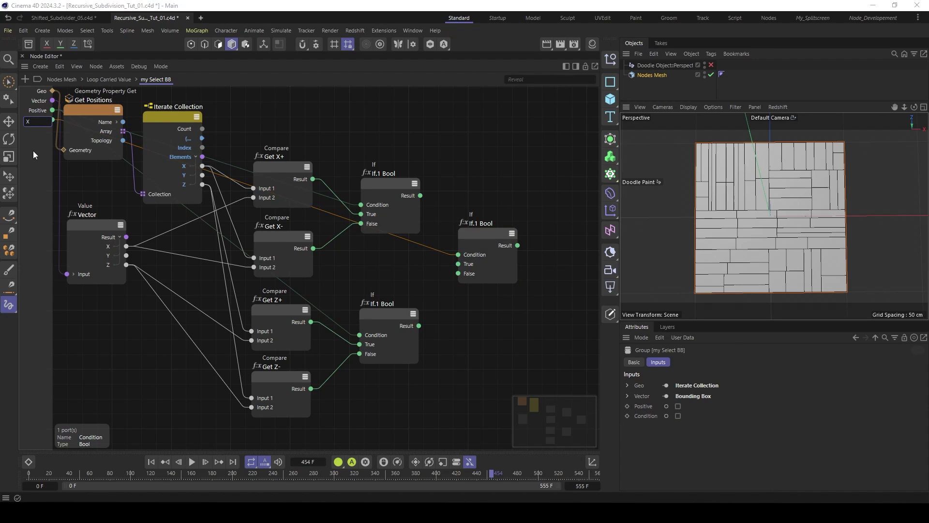
text(X)
key(Return)
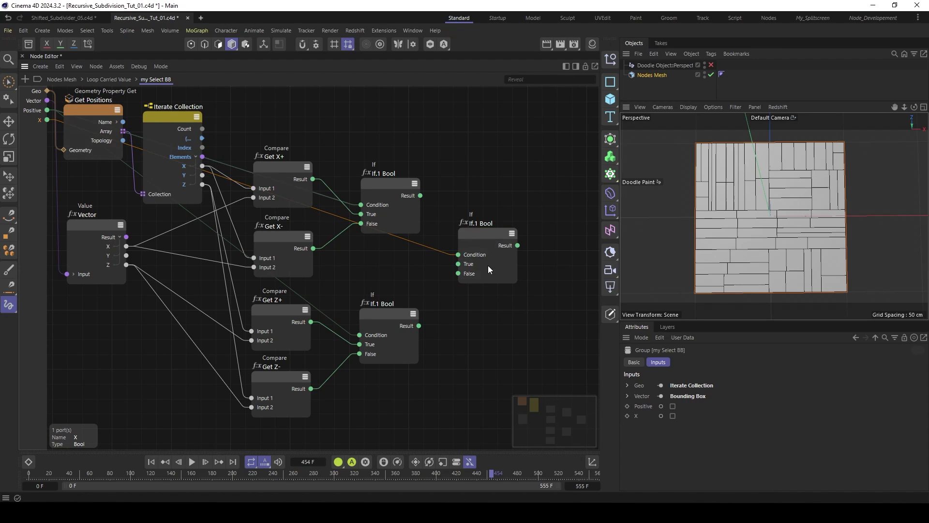
Step: Connect the X comparisons' If result to the third If node's True input and the Z comparisons' If result to its False input
drag(470, 231, 475, 237)
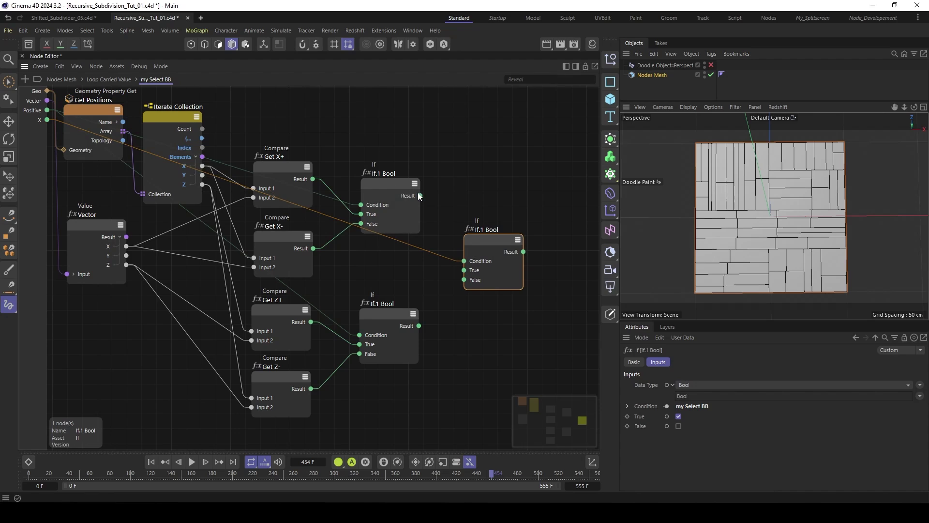
drag(419, 195, 469, 269)
drag(419, 326, 467, 281)
click(457, 170)
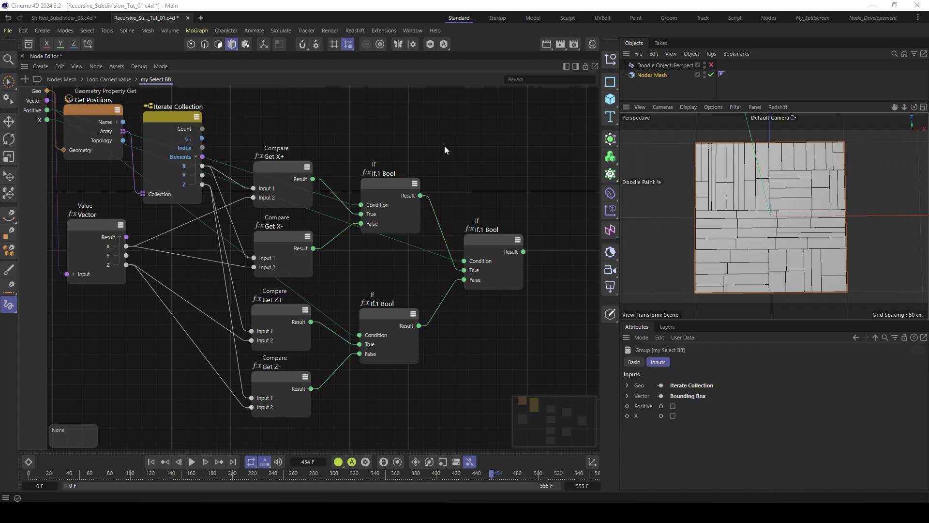
Step: Add an Assemble Selection node beyond the final If node
scroll(459, 144, down, 2)
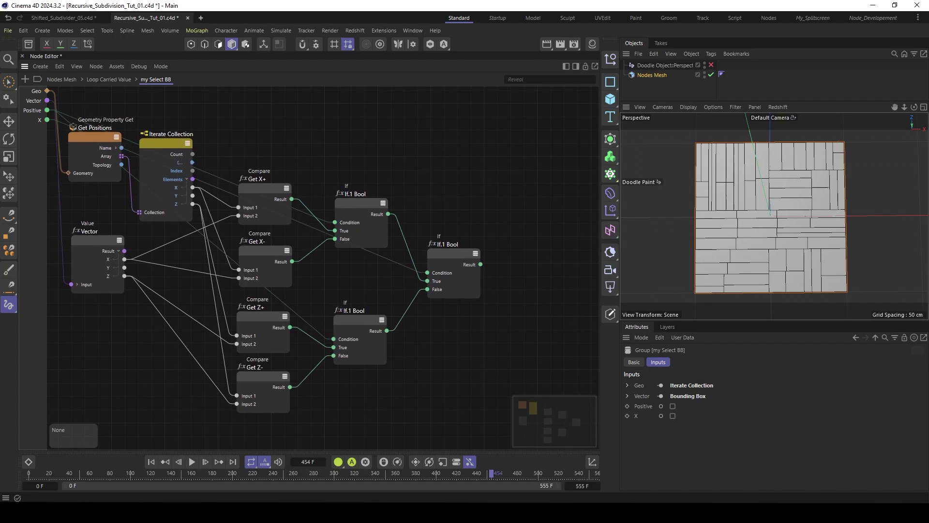
double_click(502, 165)
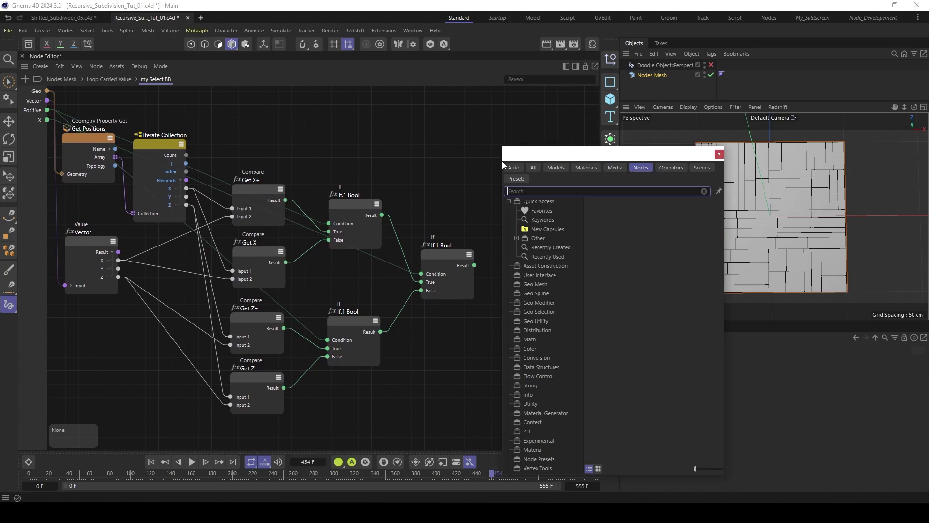
text(ass)
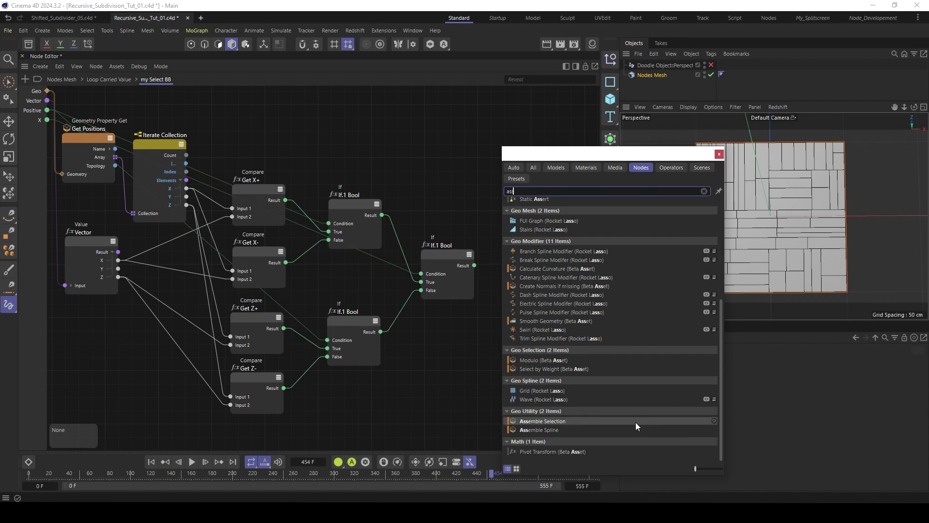
click(551, 423)
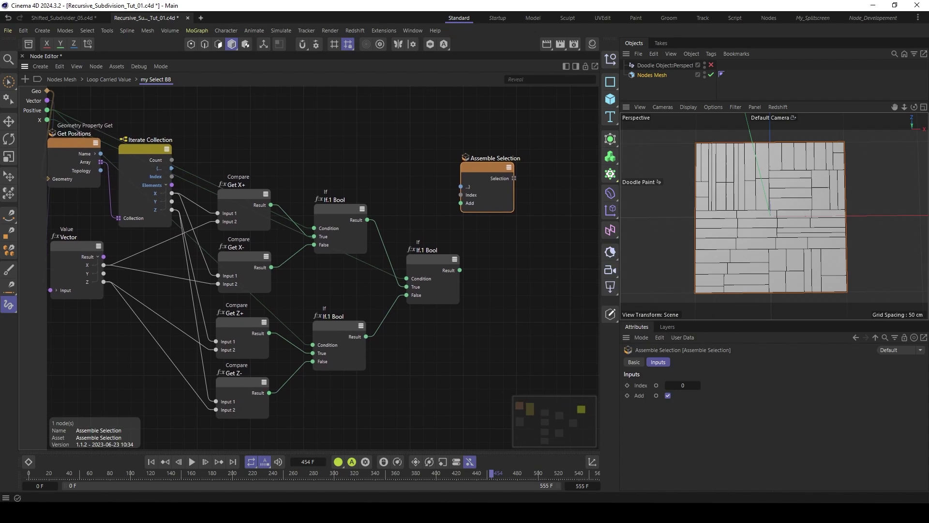
drag(472, 175, 509, 165)
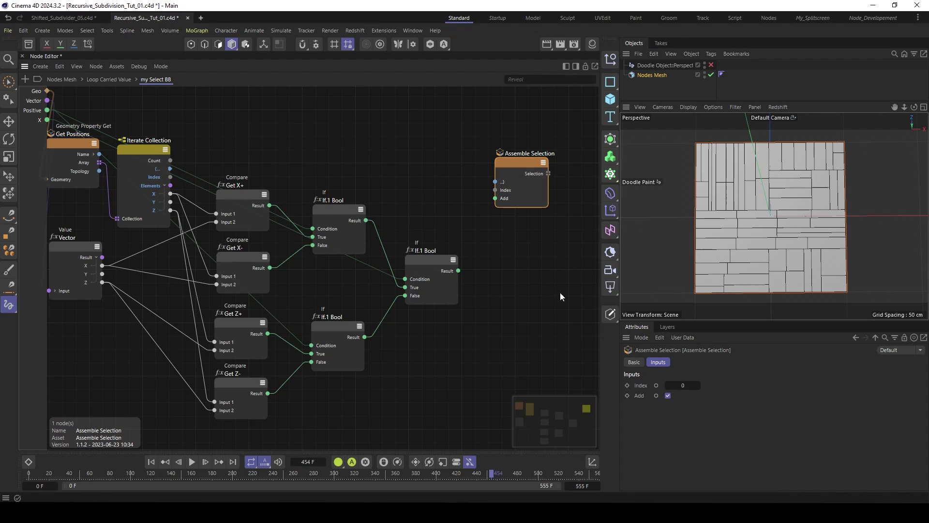
Step: Connect the final If result to Assemble Selection's Add input, and Iterate Collection's Index and [...] outputs to its matching inputs
drag(458, 271, 495, 204)
drag(170, 177, 497, 193)
drag(514, 165, 520, 155)
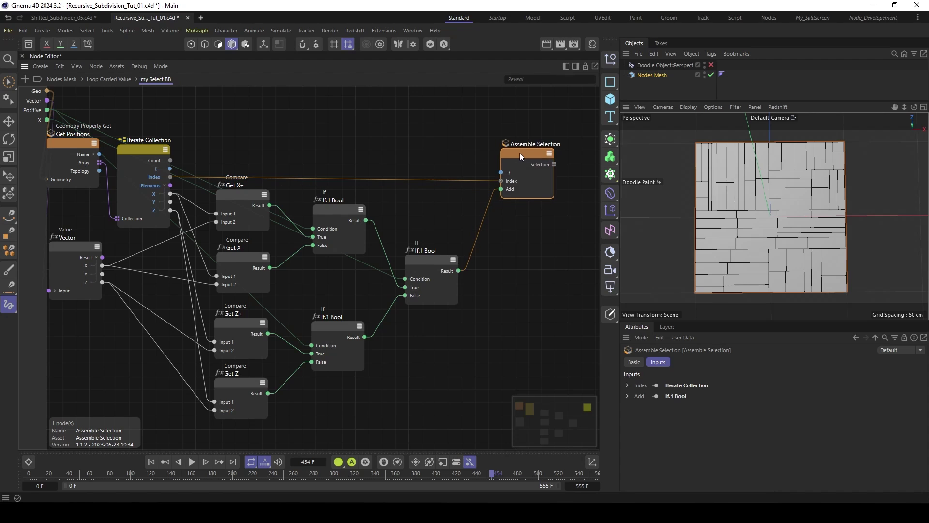
drag(170, 169, 511, 152)
middle_drag(539, 161, 491, 164)
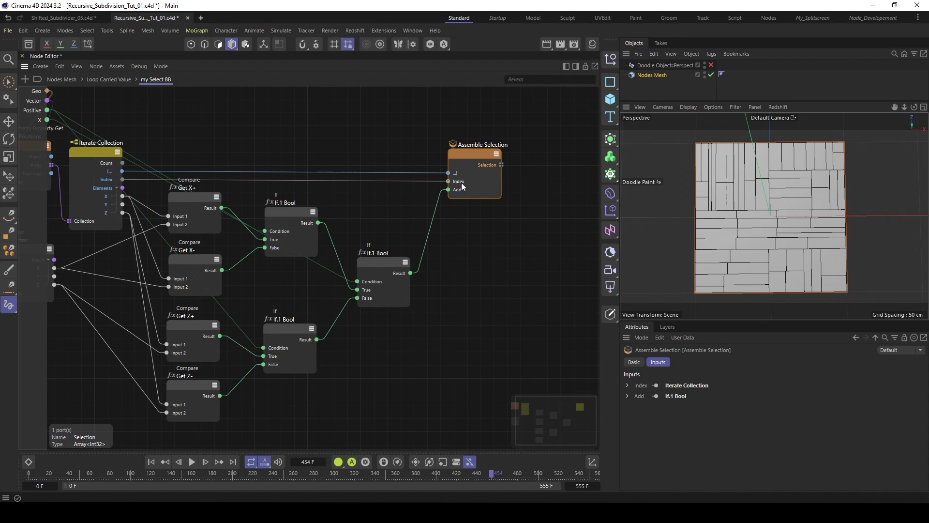
Step: Add a Select node beside the Assemble Selection node
middle_drag(470, 163, 488, 202)
scroll(463, 166, down, 1)
scroll(463, 165, down, 1)
scroll(387, 140, down, 1)
middle_drag(387, 140, 369, 145)
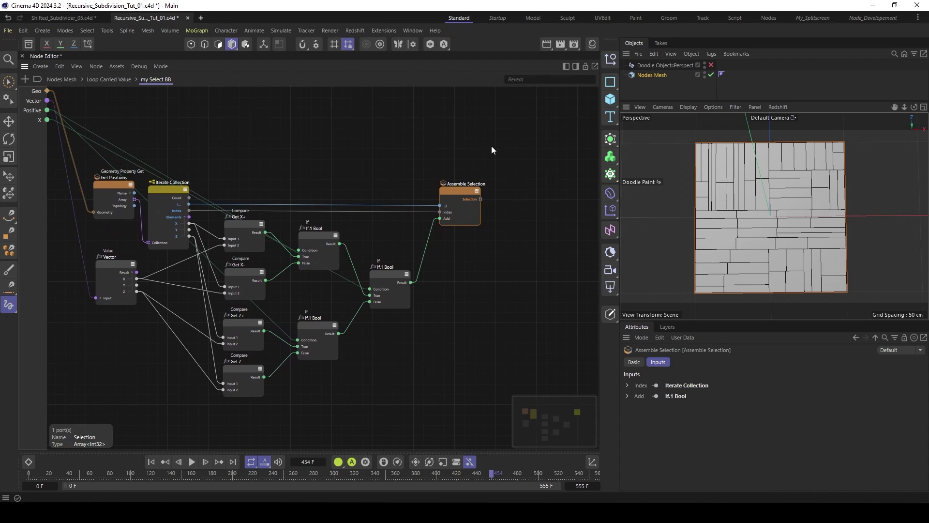
key(shift+c)
text(selc)
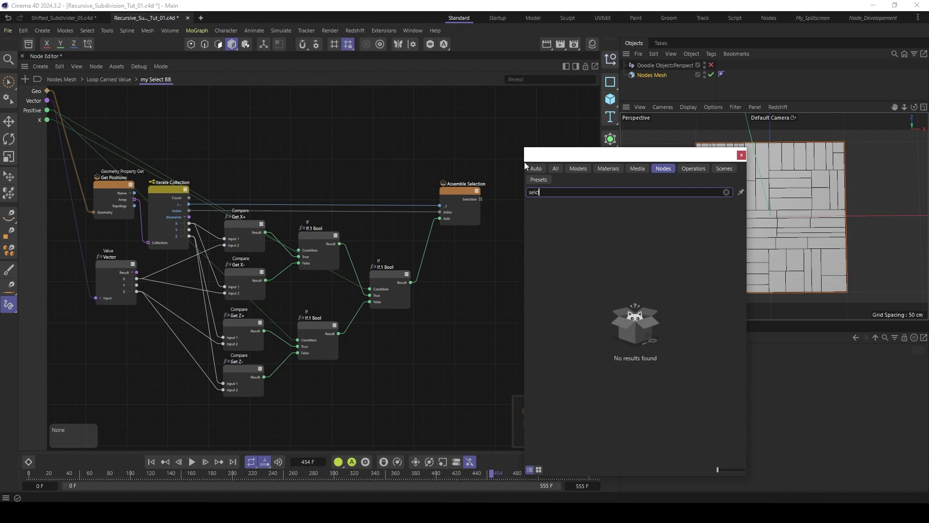
key(BackSpace)
text(ect)
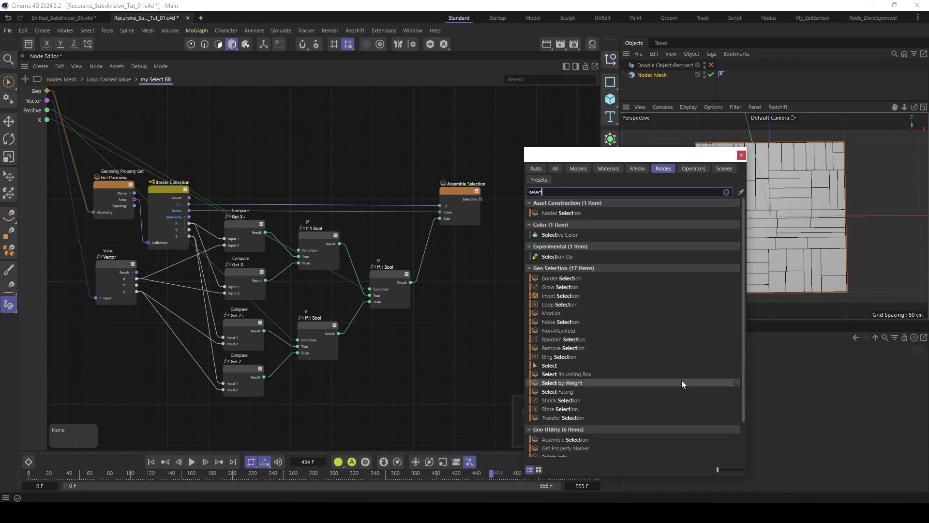
scroll(652, 365, down, 2)
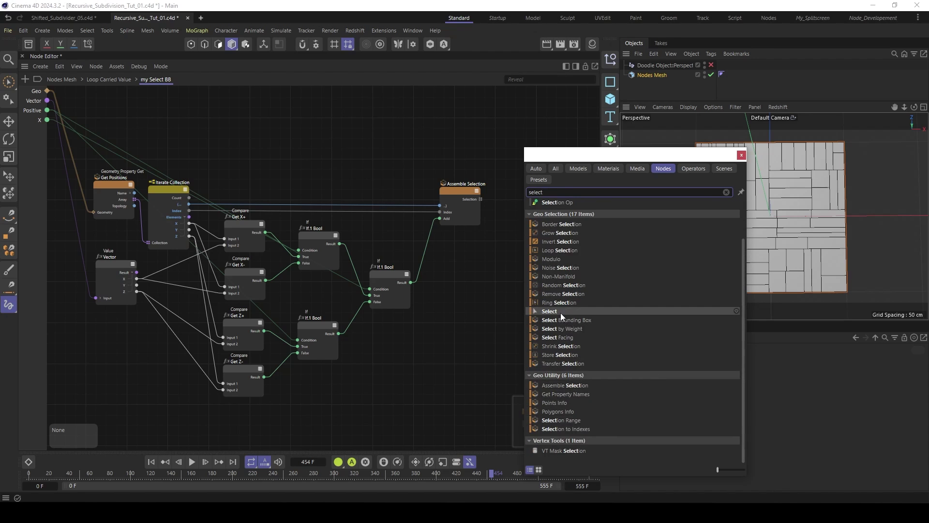
drag(560, 312, 519, 168)
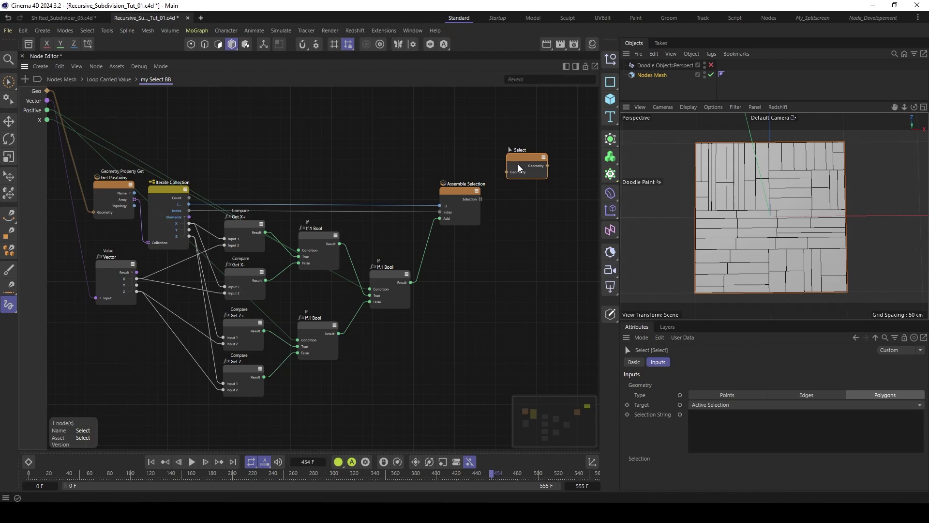
Step: Add the Selection input port to the Select node and connect Assemble Selection's Selection output to it
right_click(513, 170)
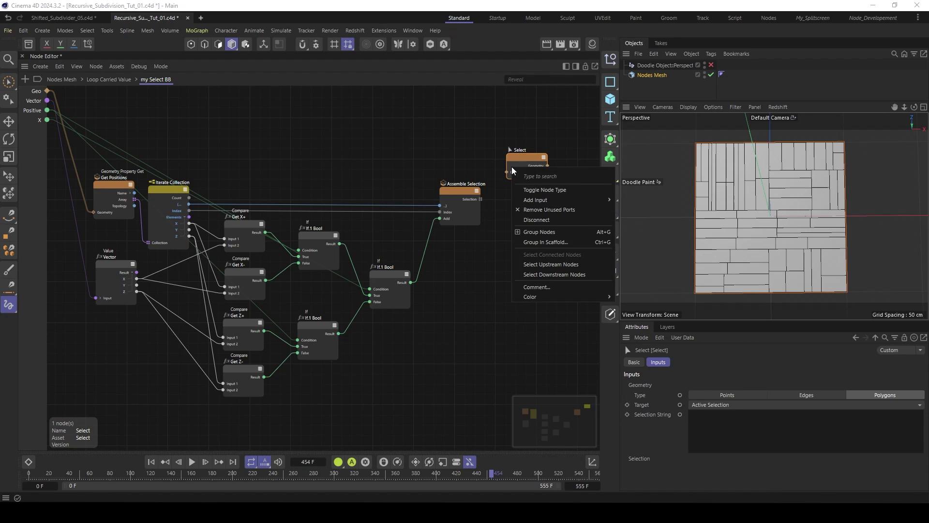
mouse_move(550, 202)
mouse_move(637, 212)
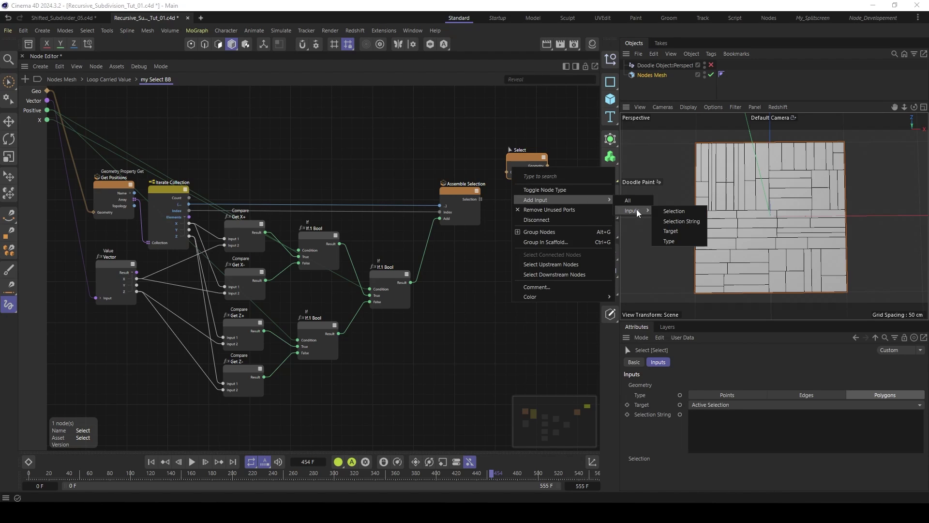
click(679, 211)
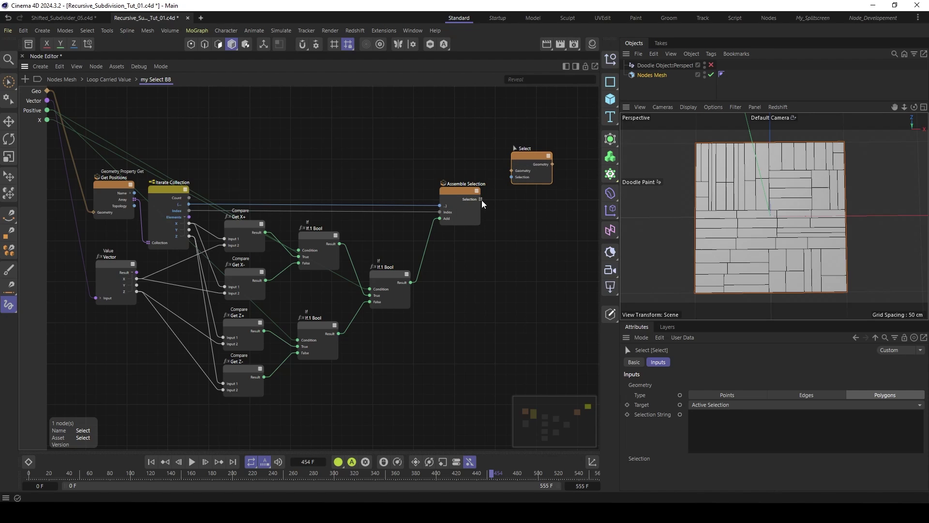
drag(481, 199, 512, 178)
drag(517, 163, 516, 159)
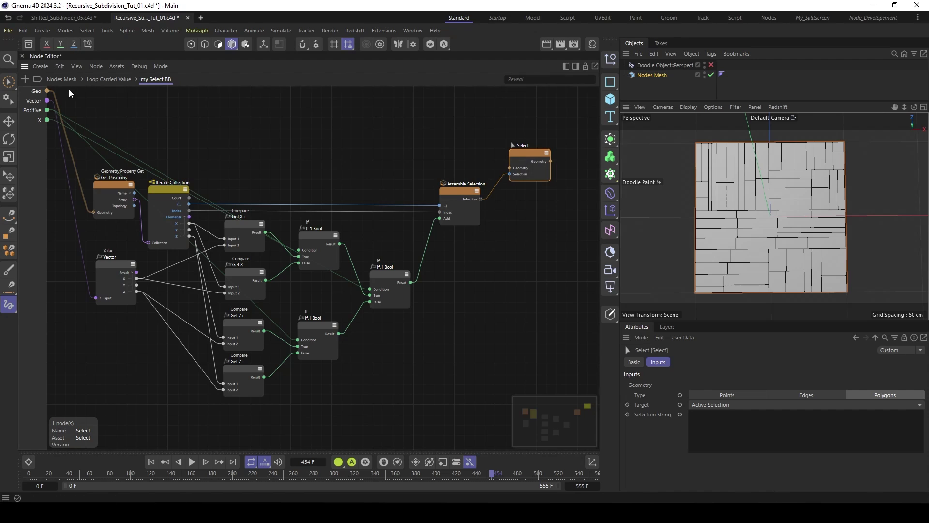
Step: Connect the group's Geo input to the Select node's Geometry input and expose the Select node's Geometry as a group output
drag(47, 91, 520, 171)
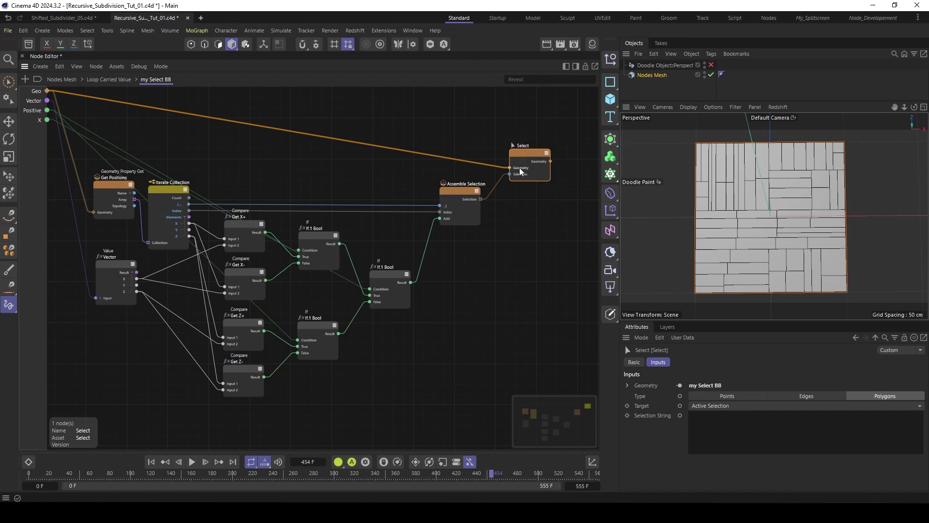
right_click(589, 129)
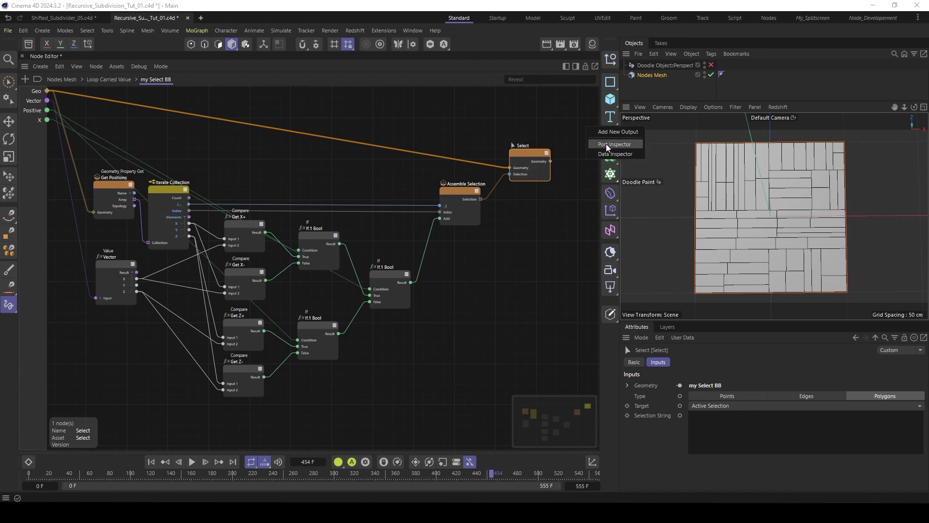
click(617, 132)
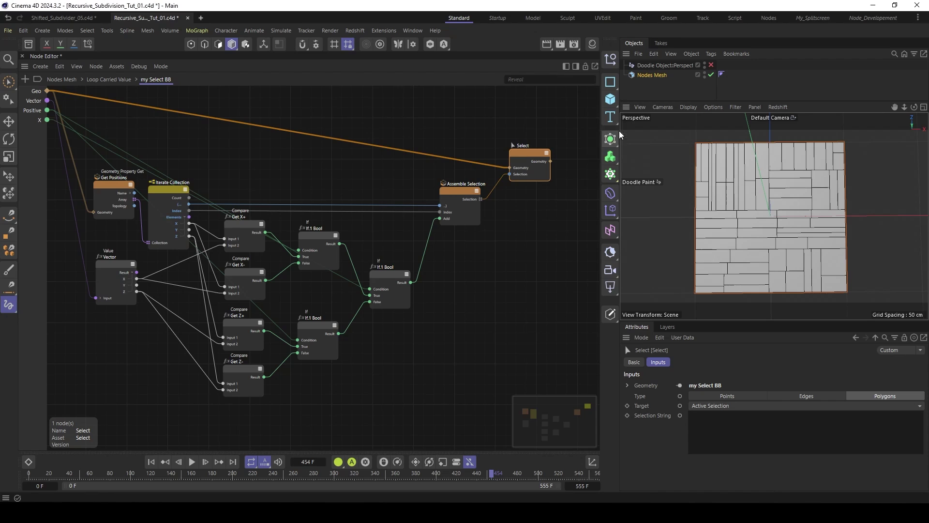
drag(524, 158, 513, 152)
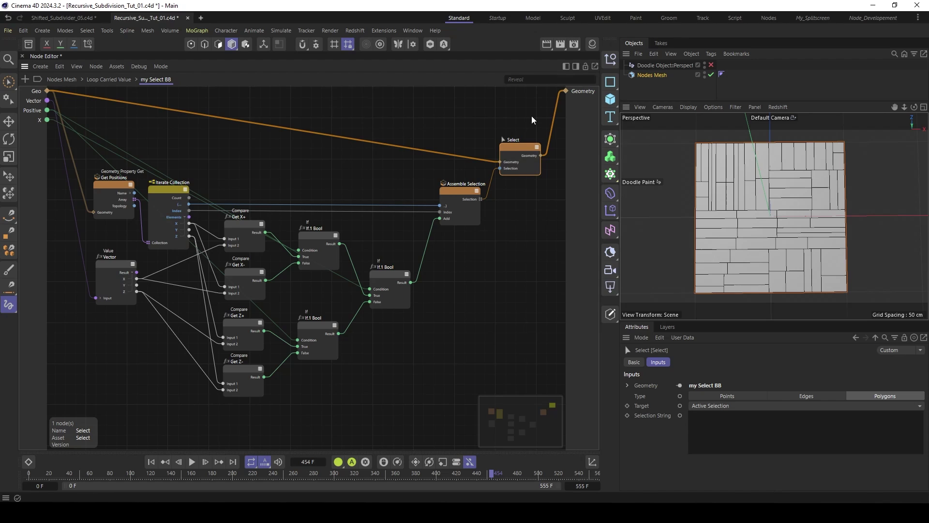
click(33, 113)
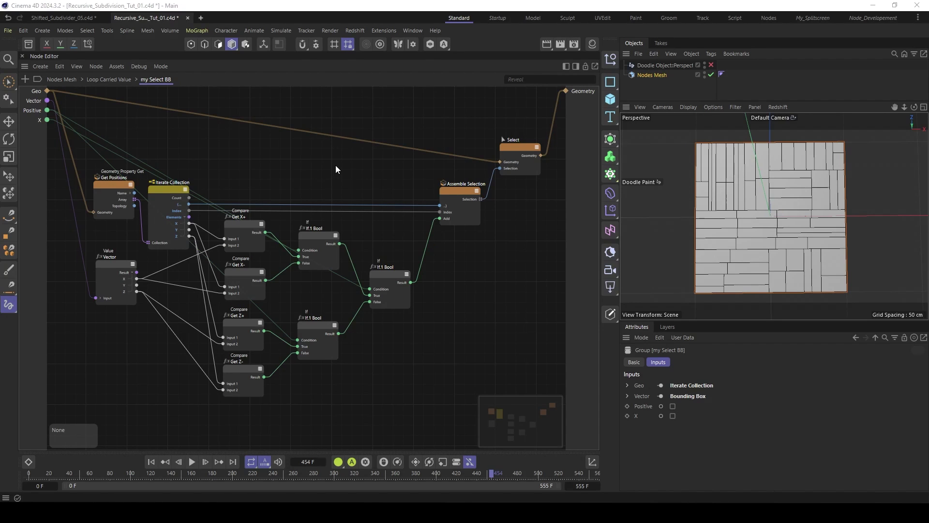
Step: Return to the Loop Carried Value level and place the my Select BB group just above the Select X+ node
click(118, 80)
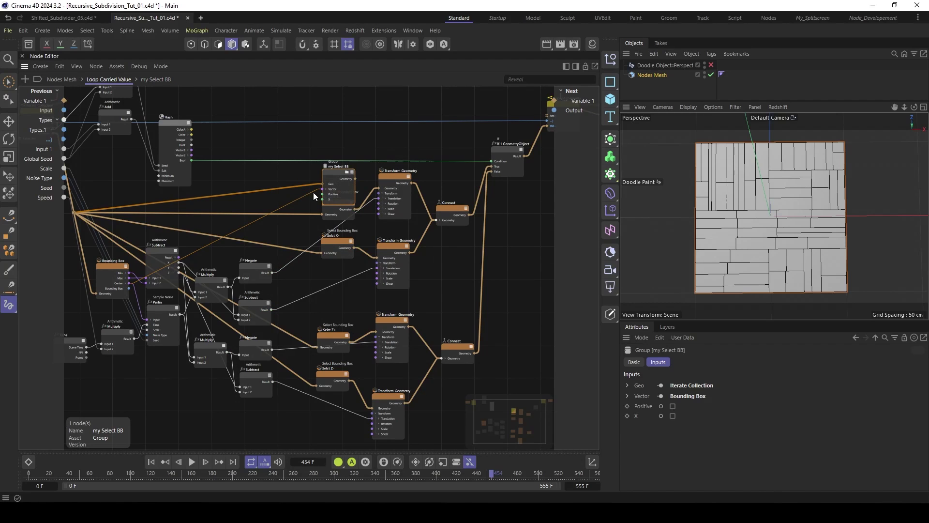
alt+right_drag(241, 196, 271, 195)
mouse_move(302, 200)
alt+middle_down()
mouse_move(280, 210)
mouse_move(292, 208)
alt+middle_up()
alt+right_drag(293, 208, 323, 195)
drag(318, 196, 316, 170)
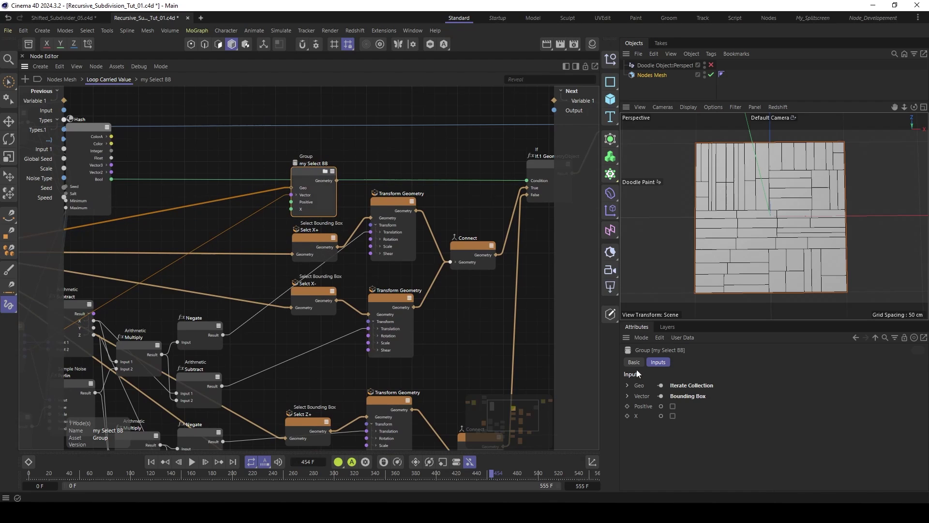
Step: Enable Positive and X on the my Select BB group and connect its Geometry output to the X+ Transform Geometry node
click(672, 407)
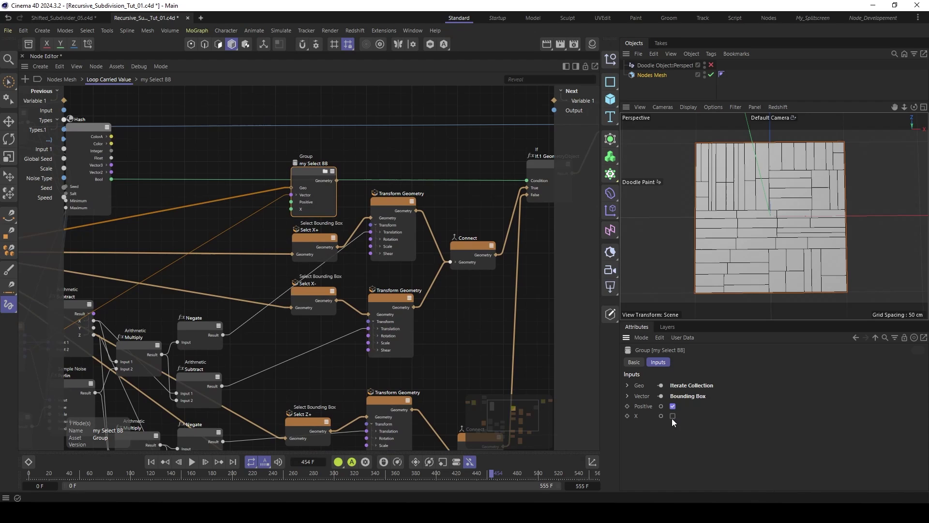
click(672, 415)
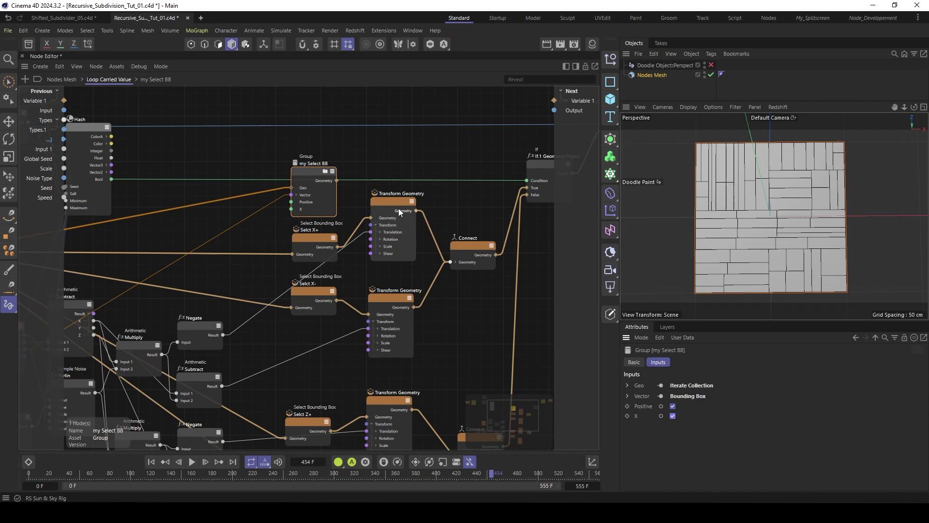
drag(336, 180, 371, 220)
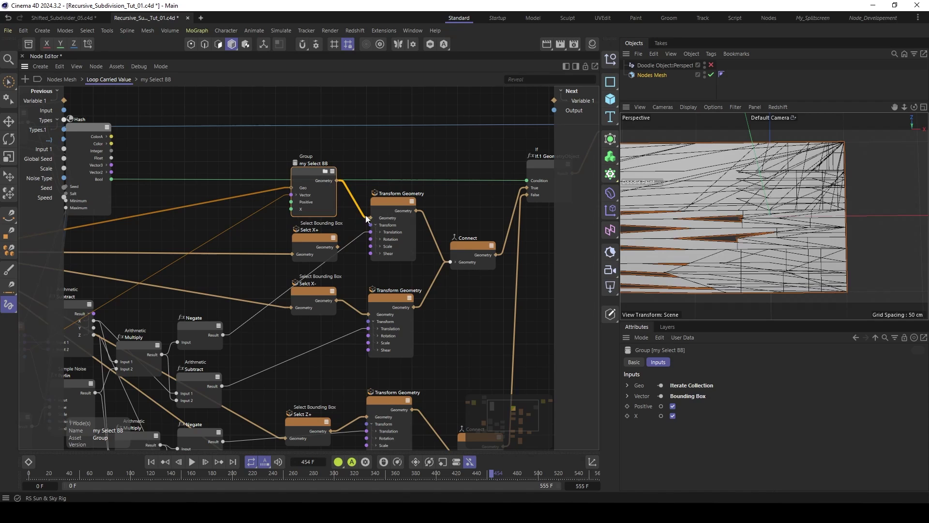
Step: Set the Select node inside the my Select BB group to Points, and return to the Loop Carried Value level
middle_drag(321, 205, 350, 192)
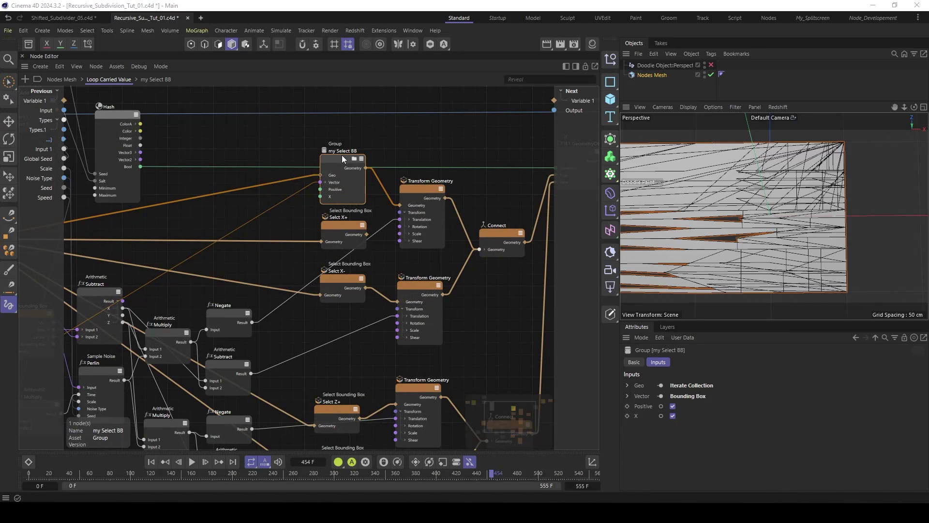
double_click(340, 159)
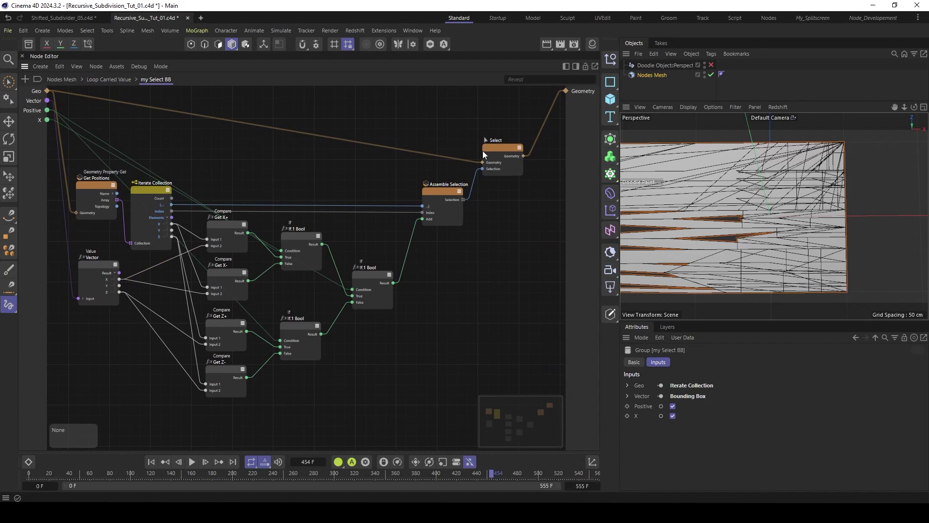
click(496, 155)
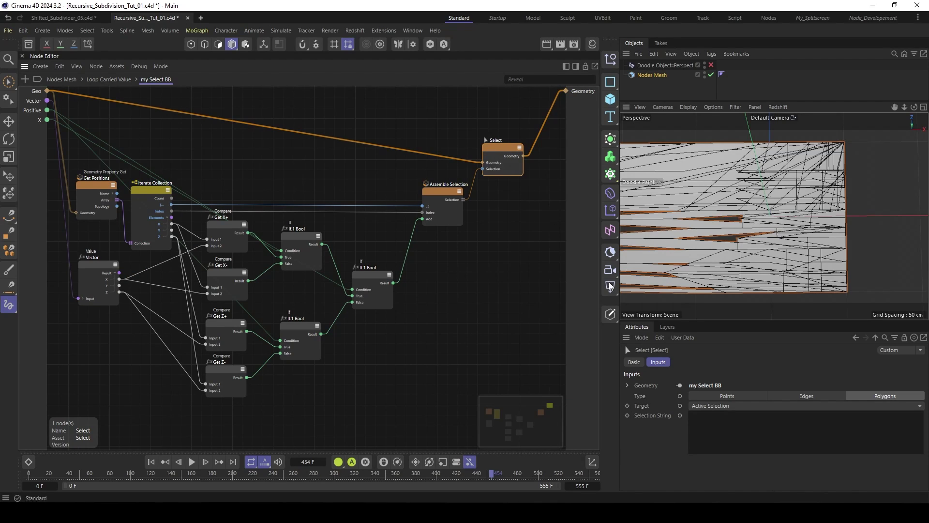
click(732, 397)
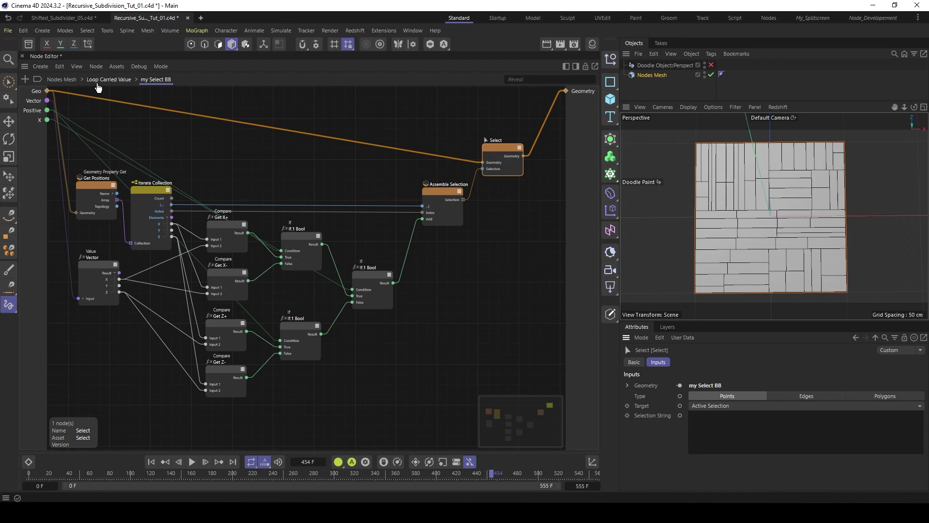
click(110, 81)
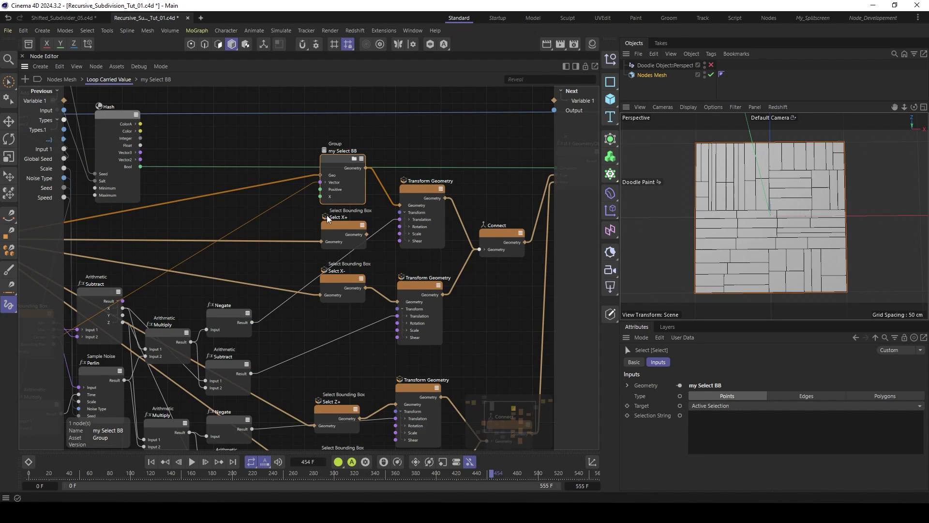
Step: Delete the Select X+ node and move the my Select BB group into its place
middle_drag(331, 243, 351, 186)
click(357, 172)
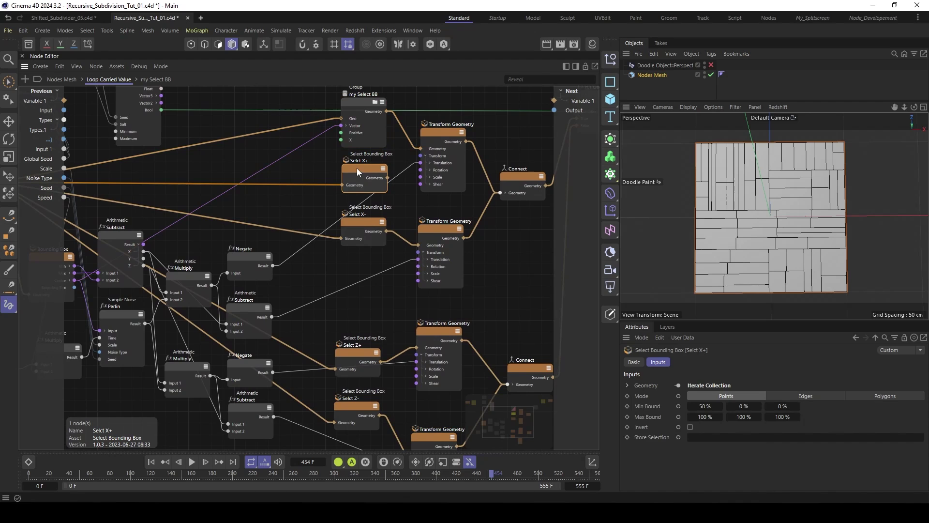
key(Delete)
drag(358, 102, 359, 139)
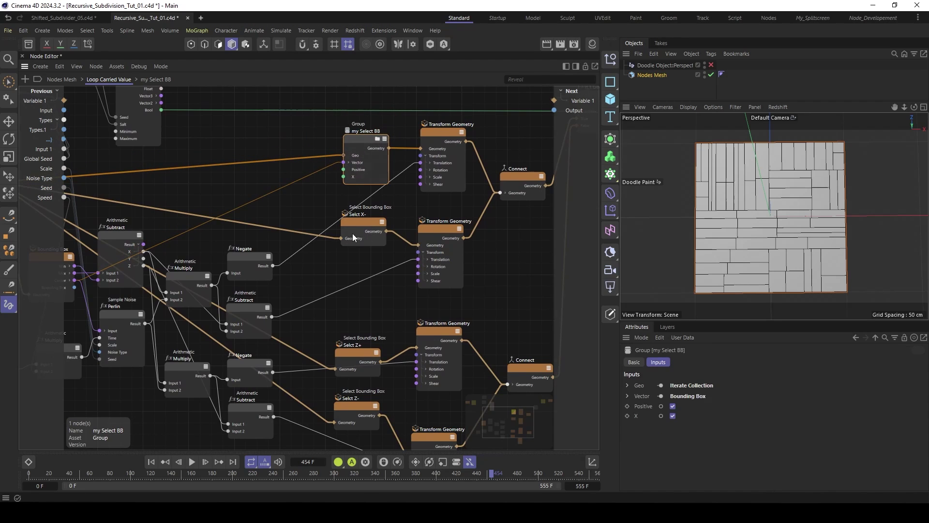
Step: Duplicate the my Select BB group three times for the X-, Z+ and Z- branches
middle_drag(390, 268, 388, 228)
scroll(396, 243, down, 1)
ctrl+drag(364, 121, 362, 423)
middle_drag(362, 423, 384, 365)
middle_drag(403, 136, 375, 219)
scroll(376, 218, up, 2)
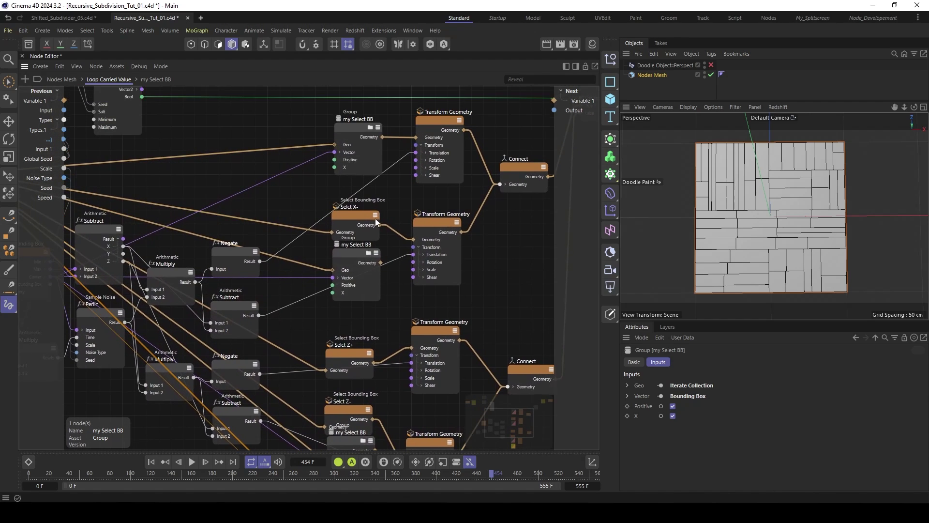
Step: Replace the Select X- node with the my Select BB copy below it, with Positive off, feeding the X- Transform Geometry
click(354, 259)
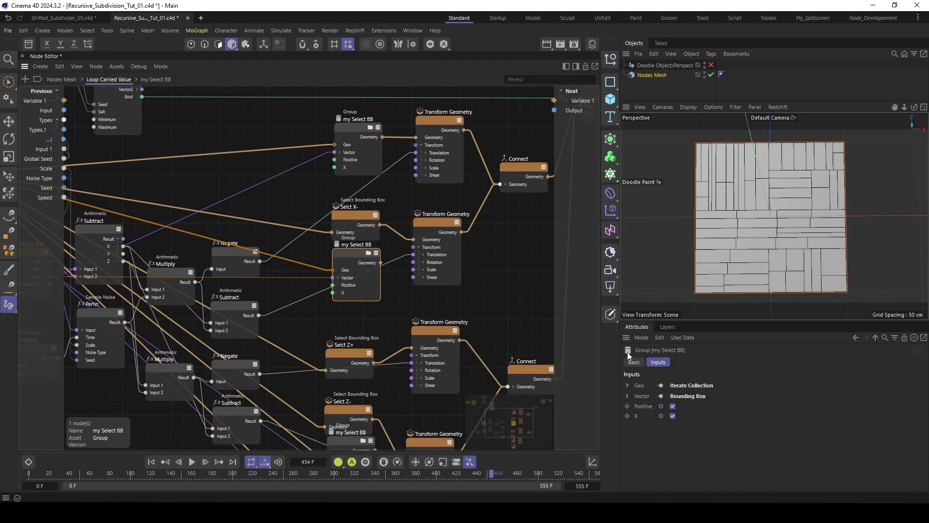
click(673, 406)
drag(381, 263, 411, 240)
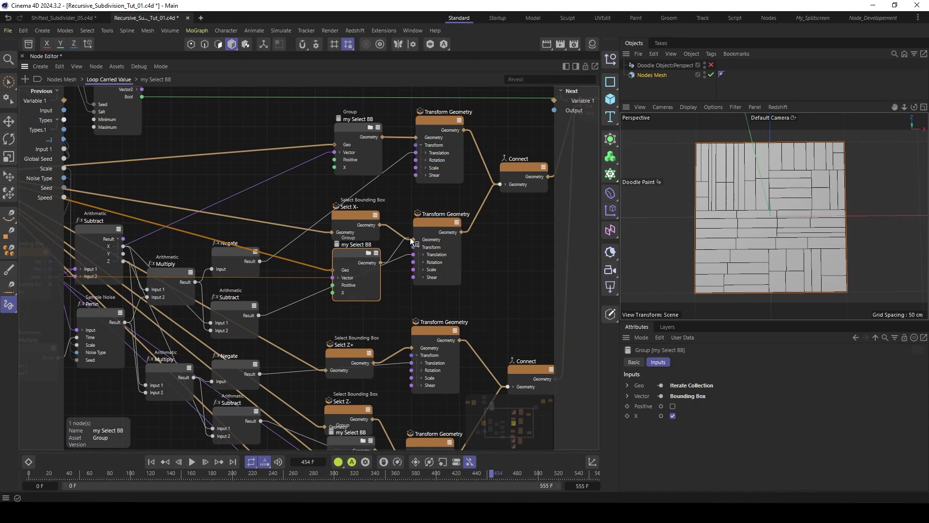
click(359, 216)
key(Delete)
drag(355, 253, 358, 218)
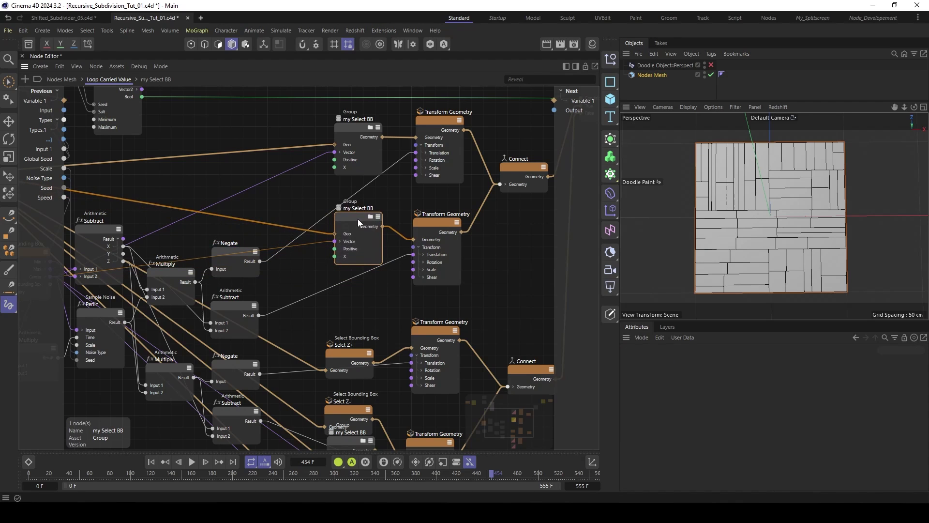
Step: Move a my Select BB copy just above the Select Z+ node and set it to Positive on and X off
middle_drag(352, 295, 373, 213)
click(366, 360)
drag(365, 361, 370, 219)
click(672, 406)
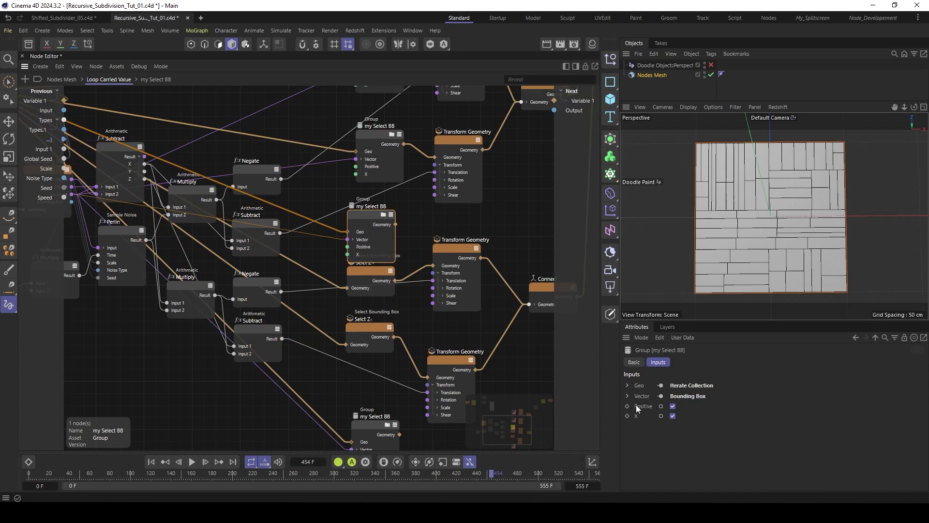
click(673, 417)
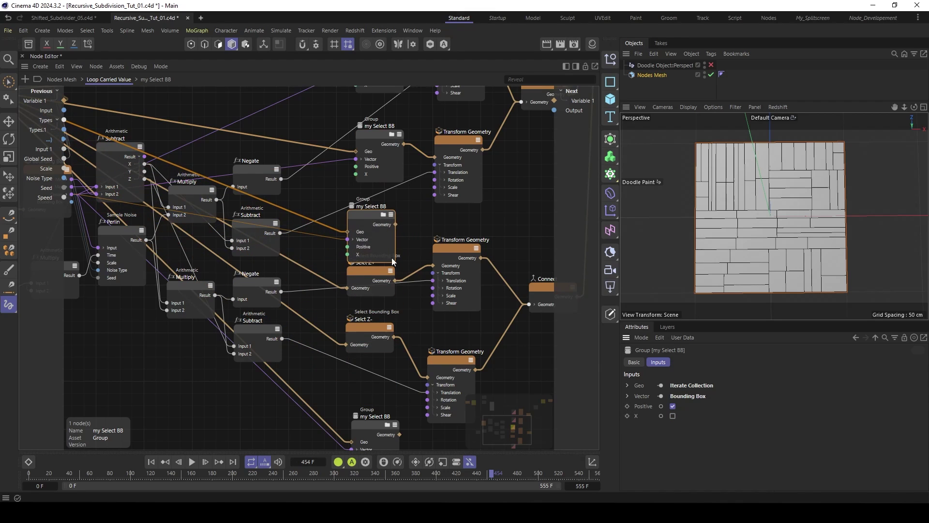
Step: Connect this copy's Geometry to the Z+ Transform Geometry, and put the copy in place of the deleted Select Z+ node
drag(395, 224, 432, 265)
click(368, 273)
key(Delete)
drag(373, 219, 371, 244)
Step: Move the last my Select BB copy below the Select Z- node and turn off both Positive and X
middle_drag(371, 244, 372, 189)
drag(369, 369, 367, 322)
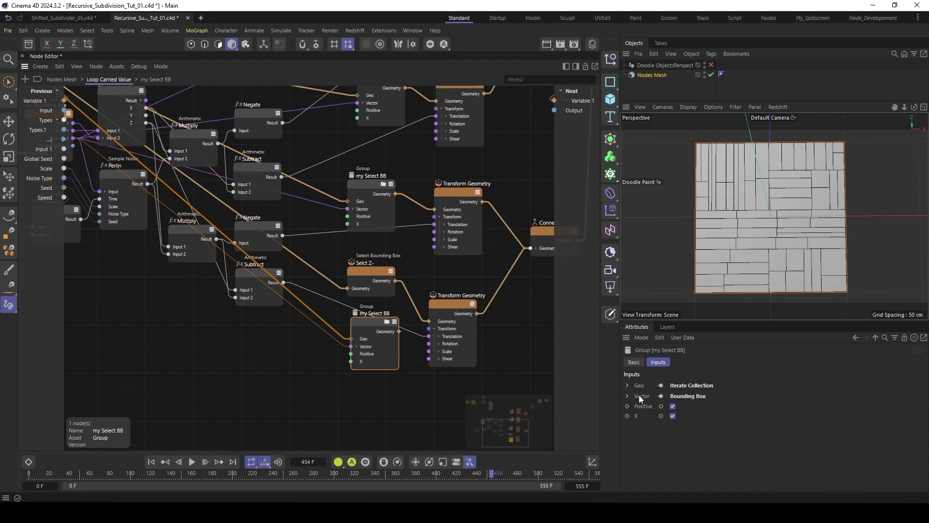
click(673, 406)
click(673, 415)
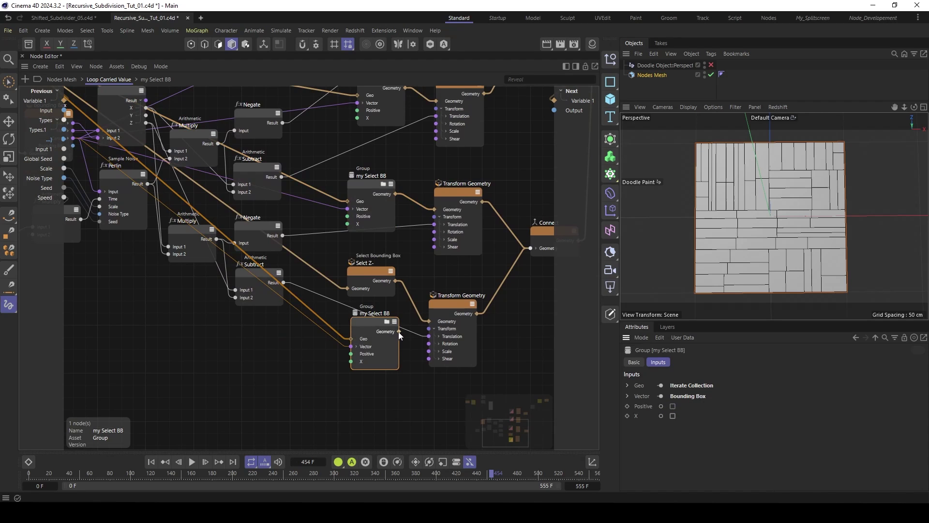
Step: Connect the last copy's Geometry to the Z- Transform Geometry, and put it in place of the deleted Select Z- node
drag(399, 332, 434, 318)
click(370, 272)
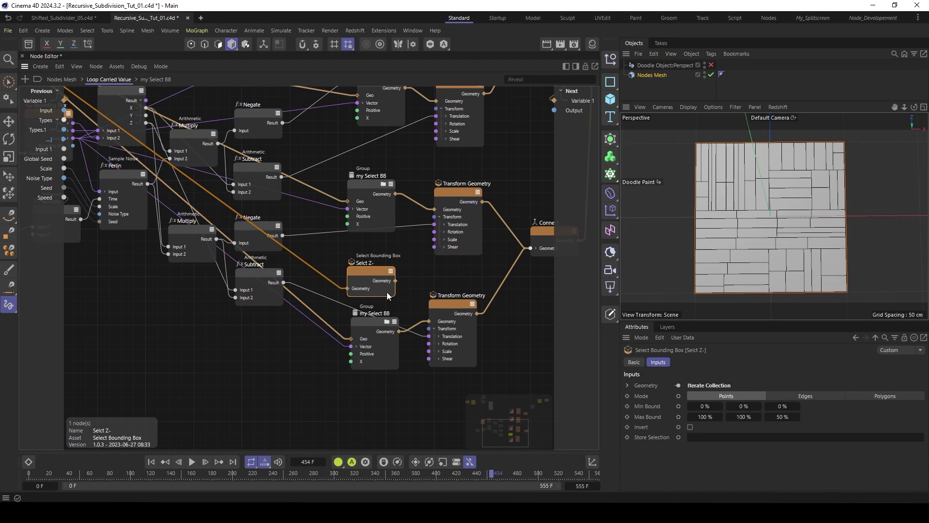
key(Delete)
drag(374, 323, 374, 299)
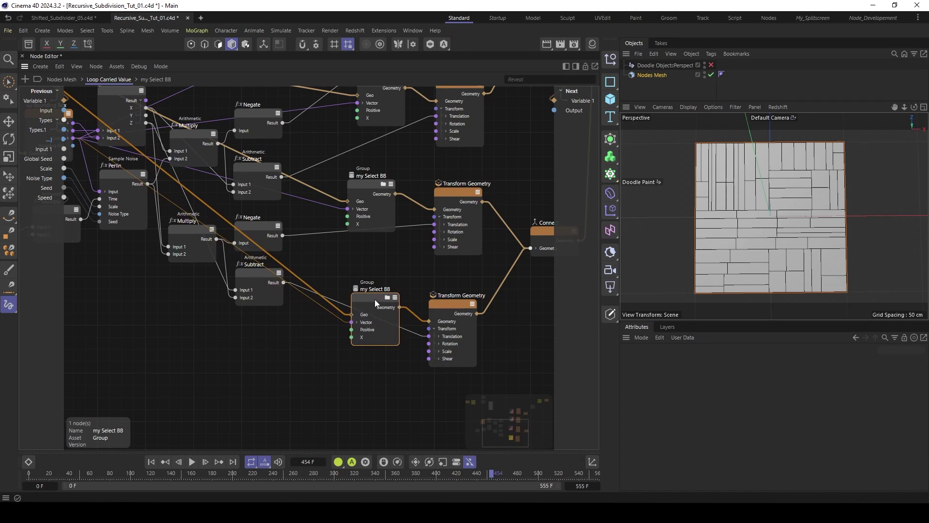
Step: Play the animation from the first frame to check the subdivision, and review the rewired node graph
click(151, 461)
click(192, 462)
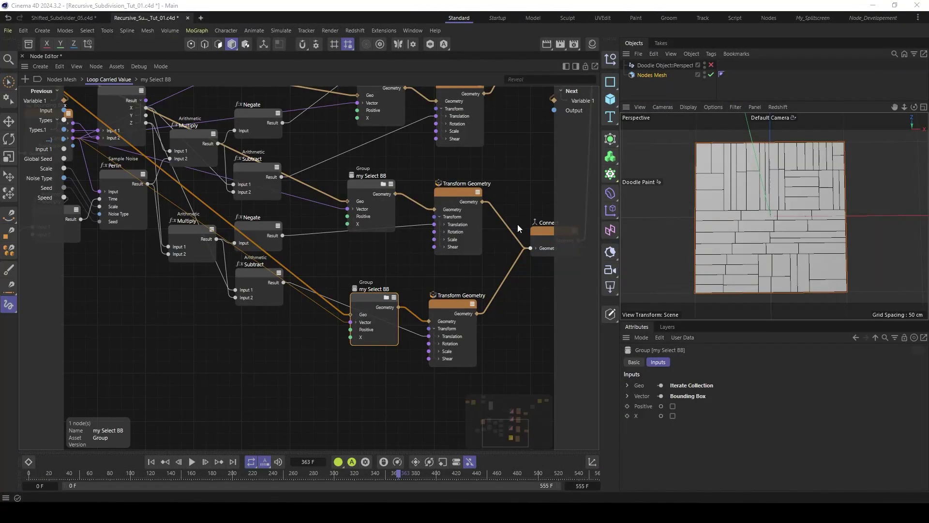
drag(442, 162, 415, 169)
scroll(425, 166, down, 6)
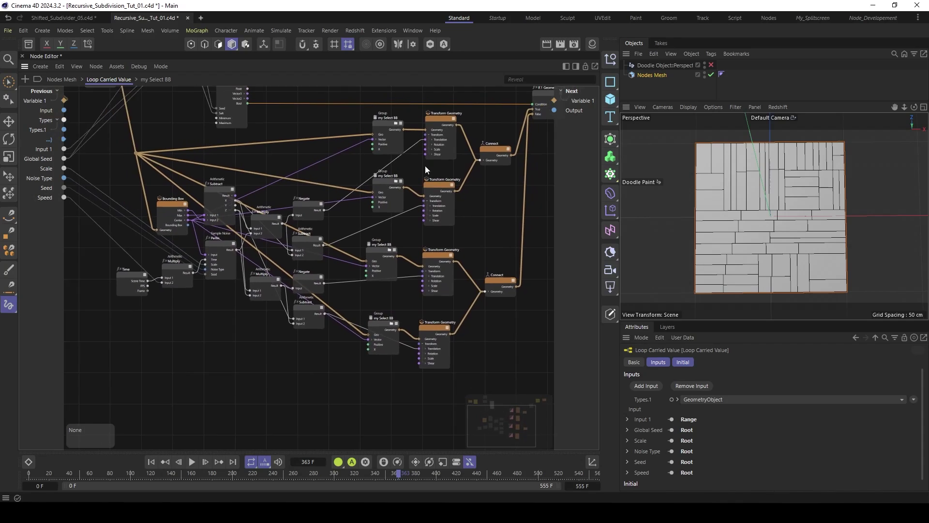
middle_drag(420, 152, 421, 161)
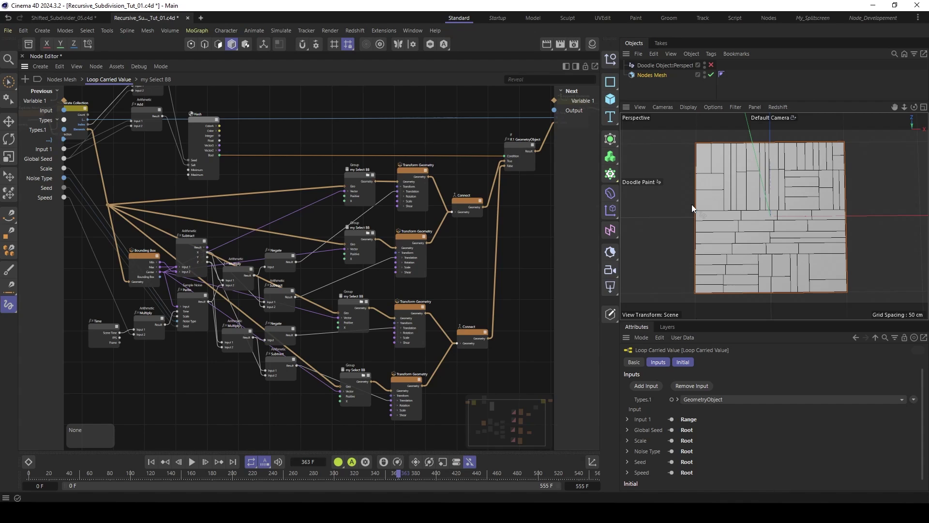
Step: Set the Nodes Mesh's Iterations to 4
scroll(698, 202, up, 5)
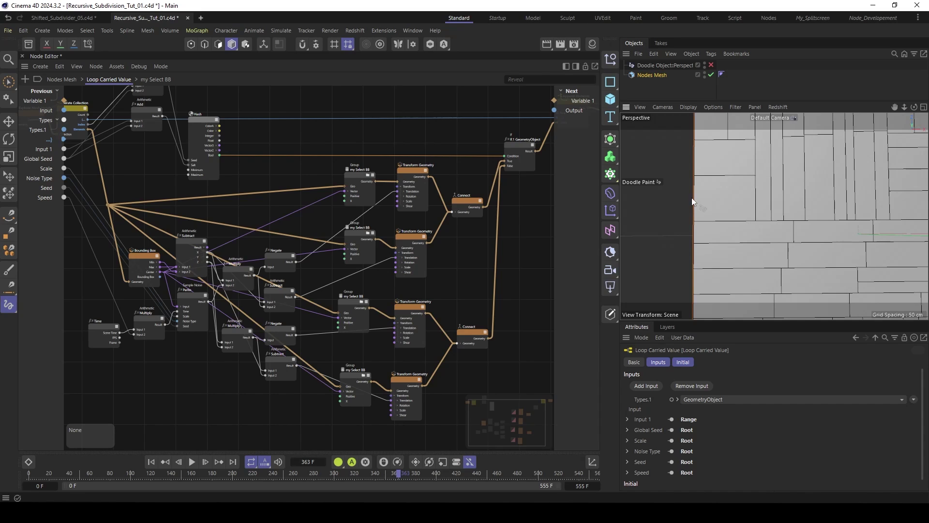
click(660, 89)
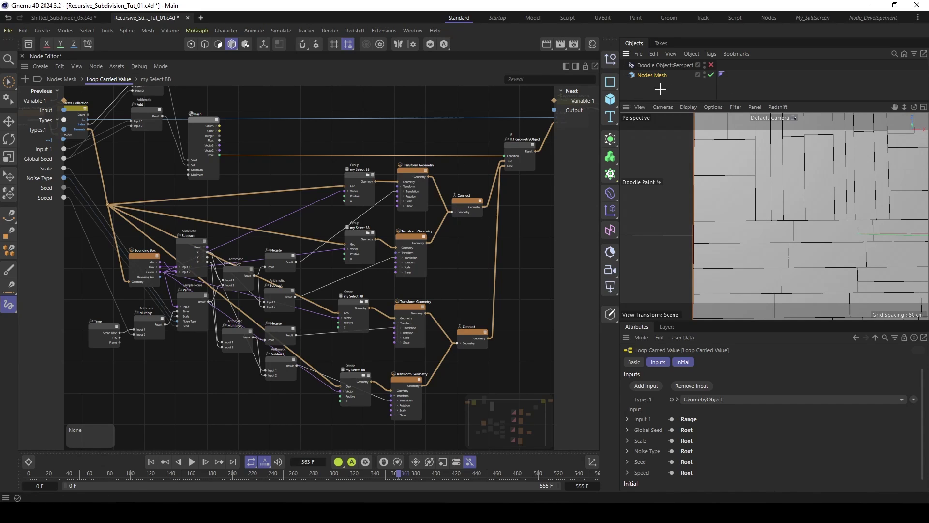
click(632, 75)
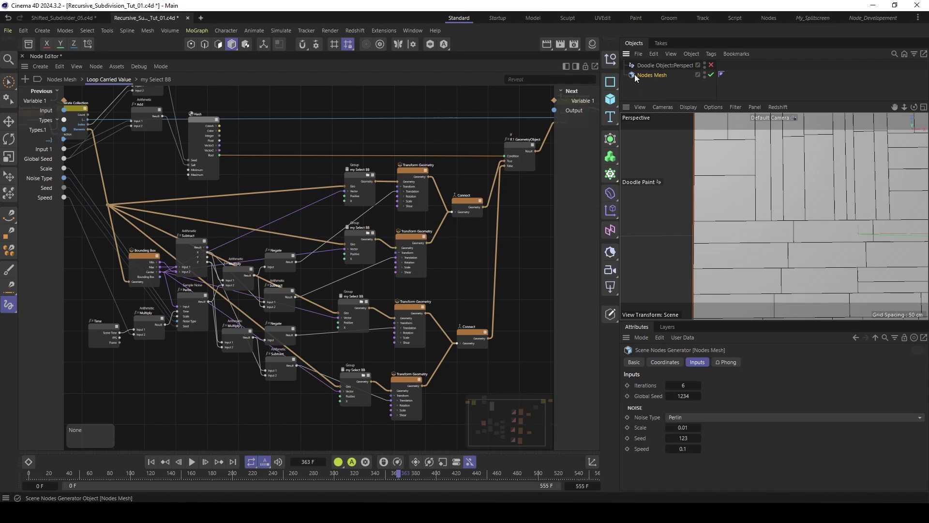
click(668, 385)
scroll(751, 191, down, 6)
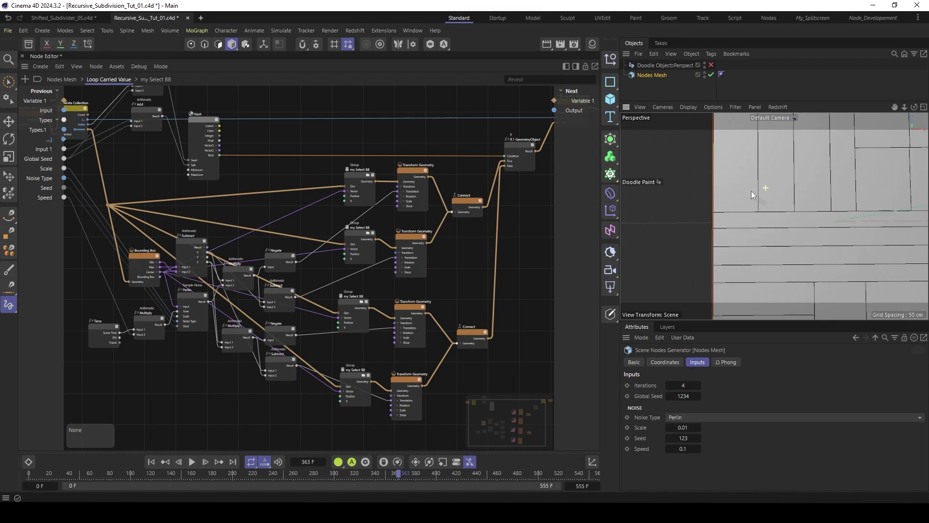
Step: Create a polygon copy of the Nodes Mesh with Current State to Object and disable the original generator
right_click(632, 73)
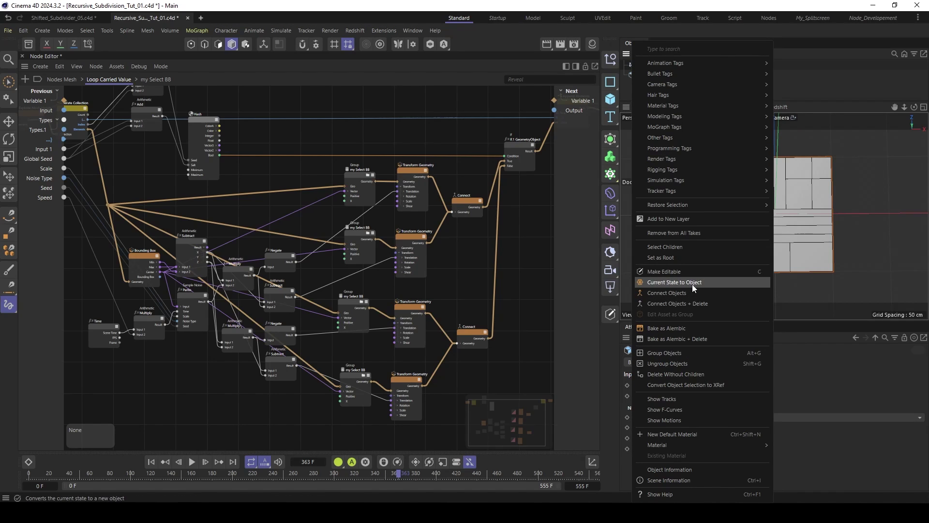
click(668, 283)
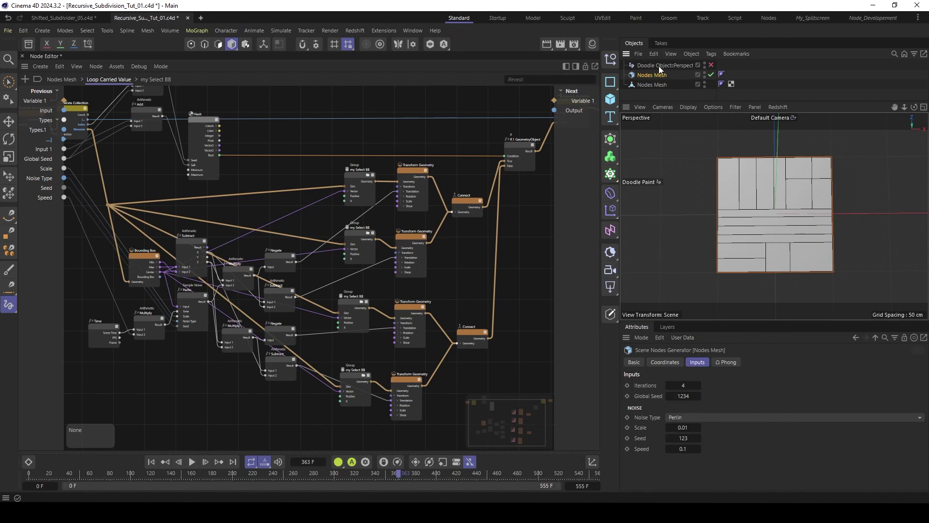
click(657, 84)
click(710, 75)
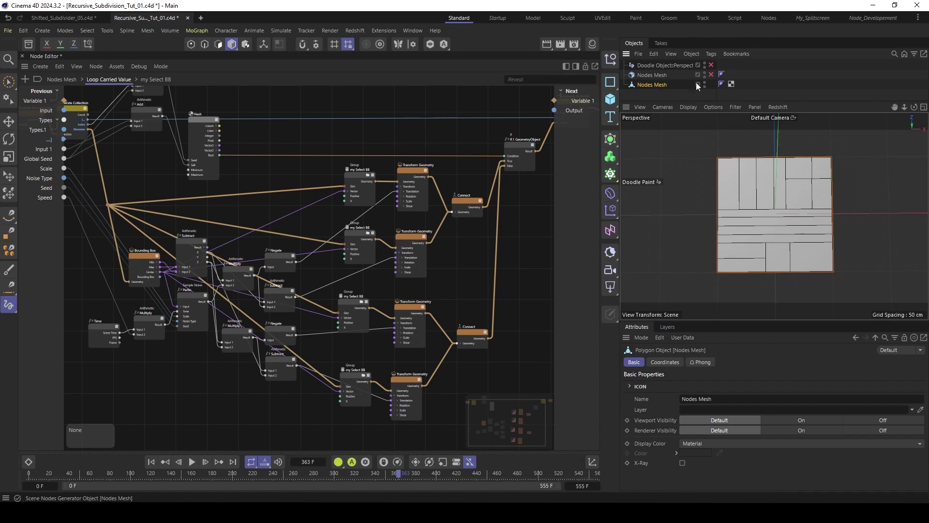
Step: Resize the layout to give the object list more height and the viewport more width
drag(697, 101, 692, 137)
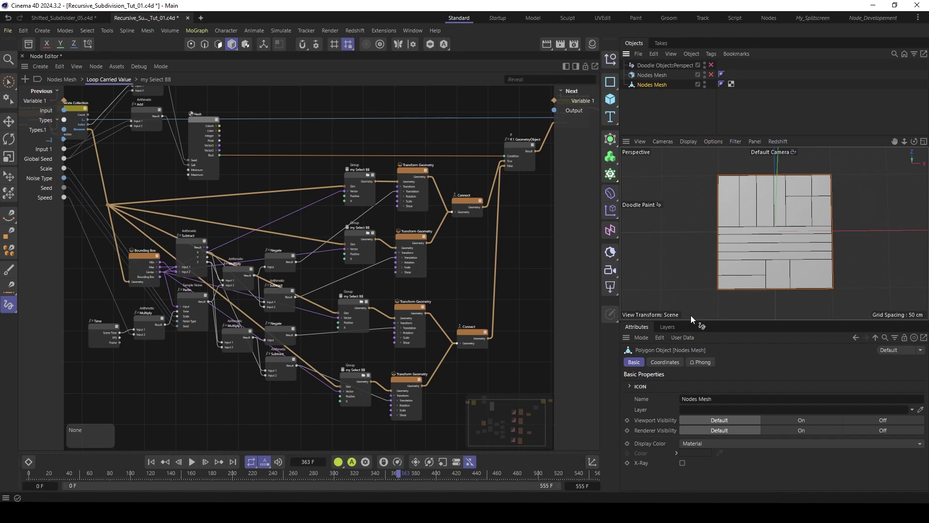
drag(691, 318, 691, 352)
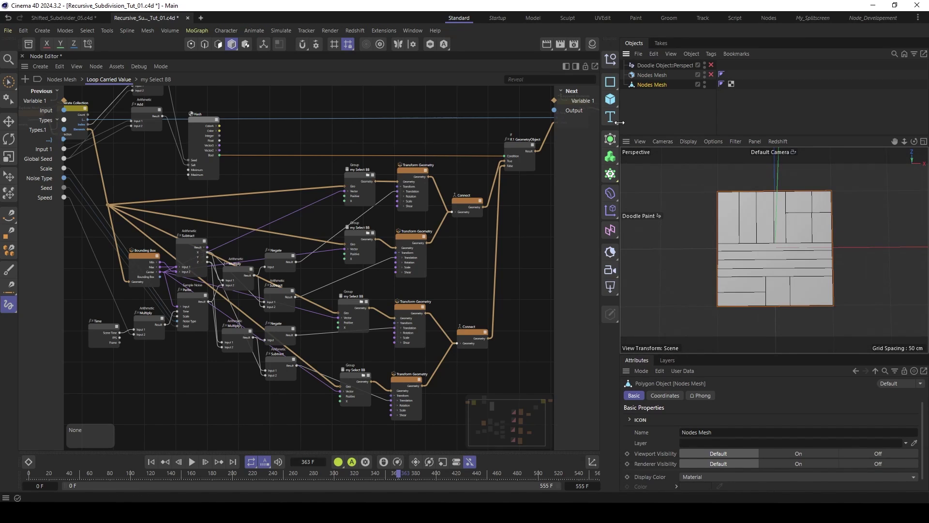
drag(619, 123, 602, 122)
Step: Add a Nodes Spline object to the scene
click(639, 110)
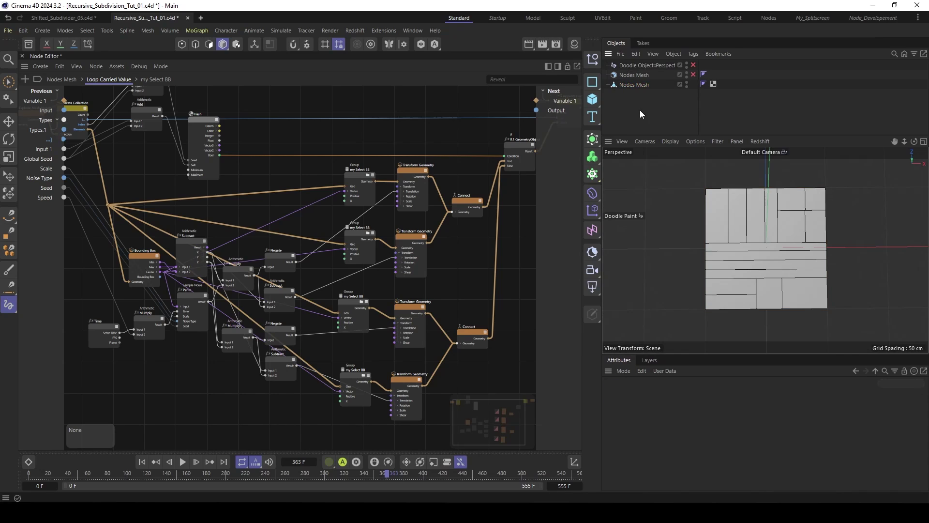
key(shift+c)
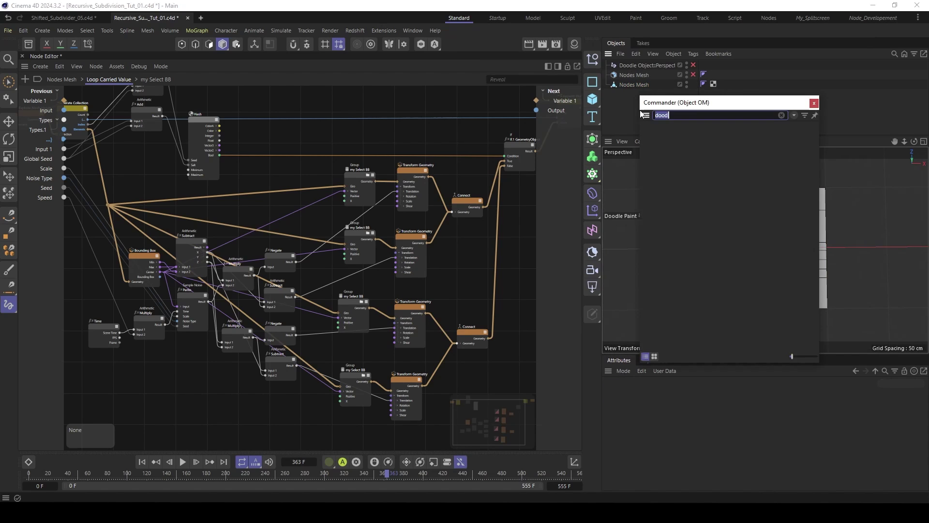
text(nod)
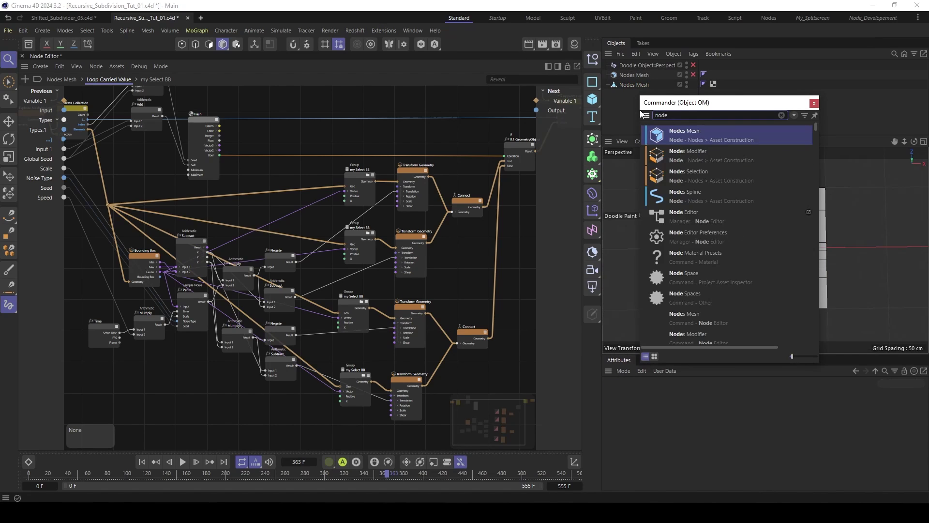
text(e)
click(663, 193)
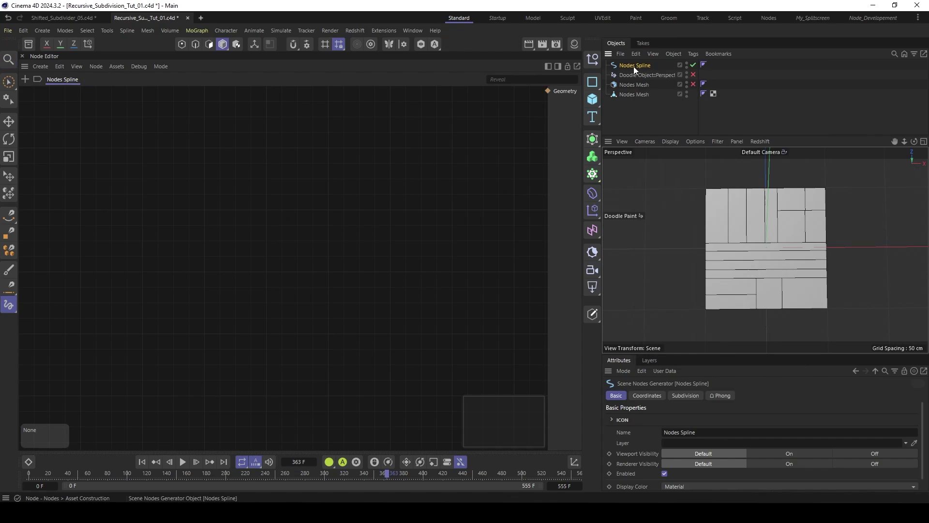
Step: Bring the polygon Nodes Mesh into the Nodes Spline graph and reorder the Nodes Spline below that mesh in the object list
click(635, 94)
drag(634, 94, 135, 210)
click(117, 194)
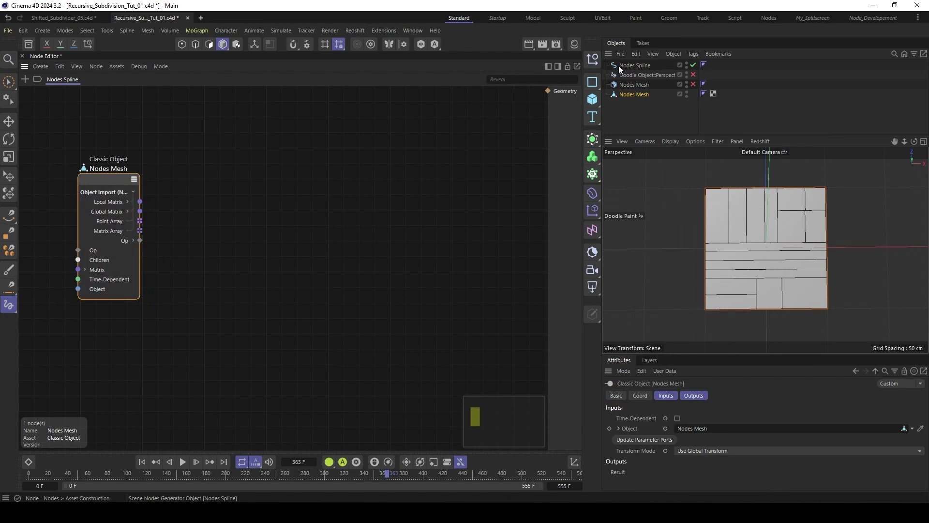
click(646, 66)
drag(634, 73, 631, 103)
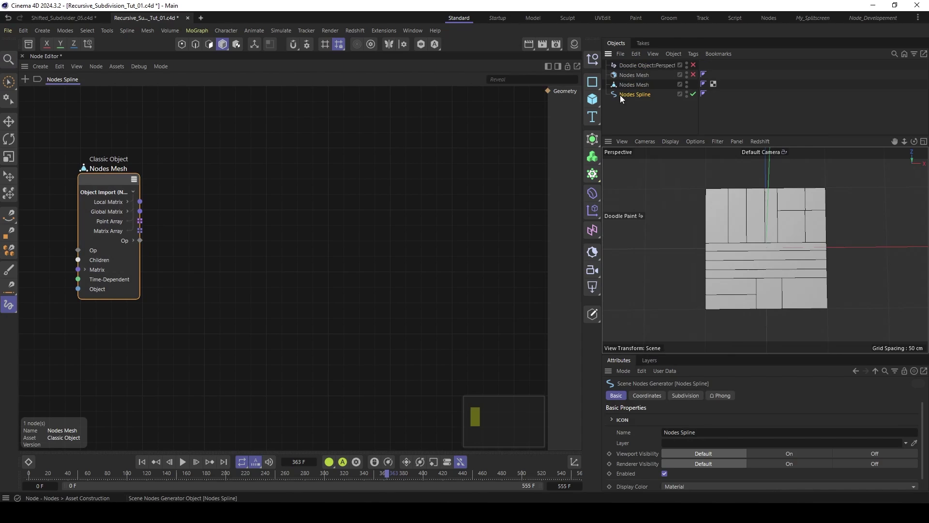
Step: Add an Explode Mesh Islands node and feed it the Geometry from the Nodes Mesh node's Op output
click(133, 241)
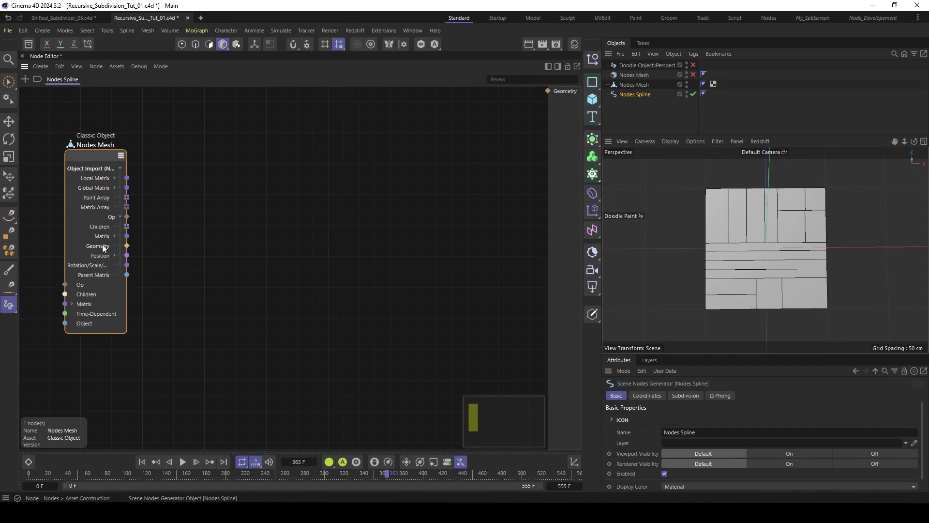
double_click(193, 214)
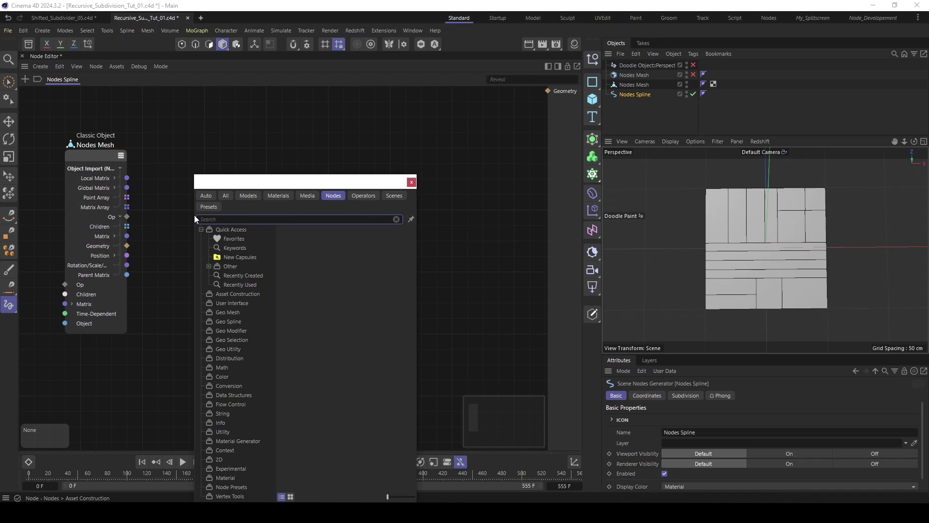
text(explo)
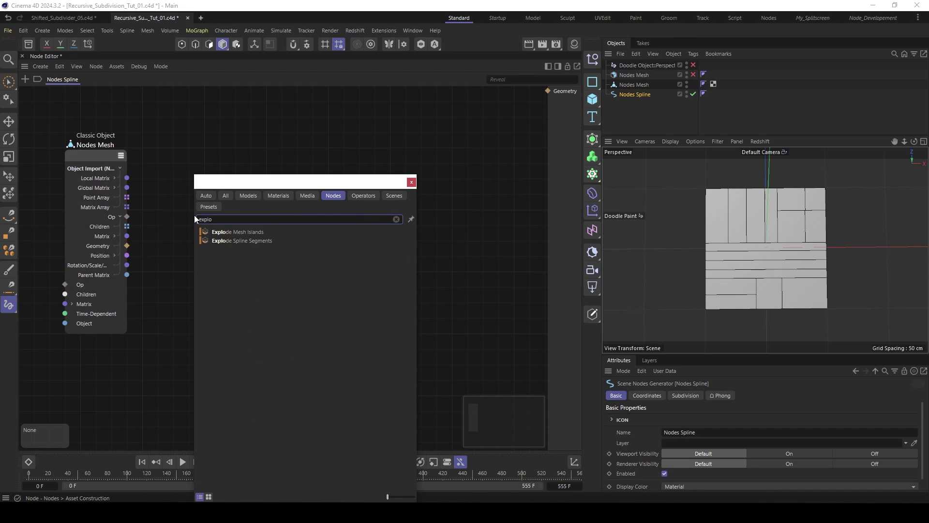
double_click(239, 231)
mouse_move(194, 221)
mouse_down()
mouse_move(213, 218)
mouse_move(199, 238)
mouse_up()
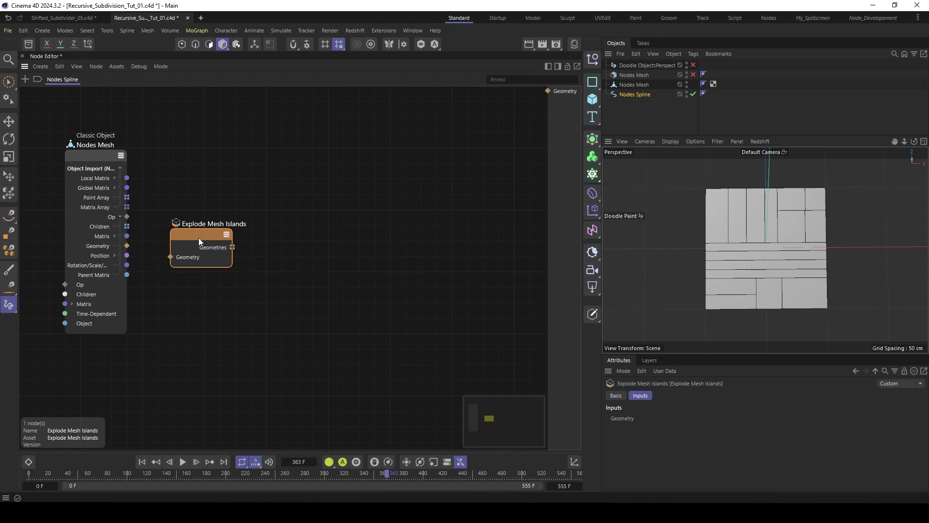
drag(127, 246, 172, 292)
drag(178, 258, 164, 226)
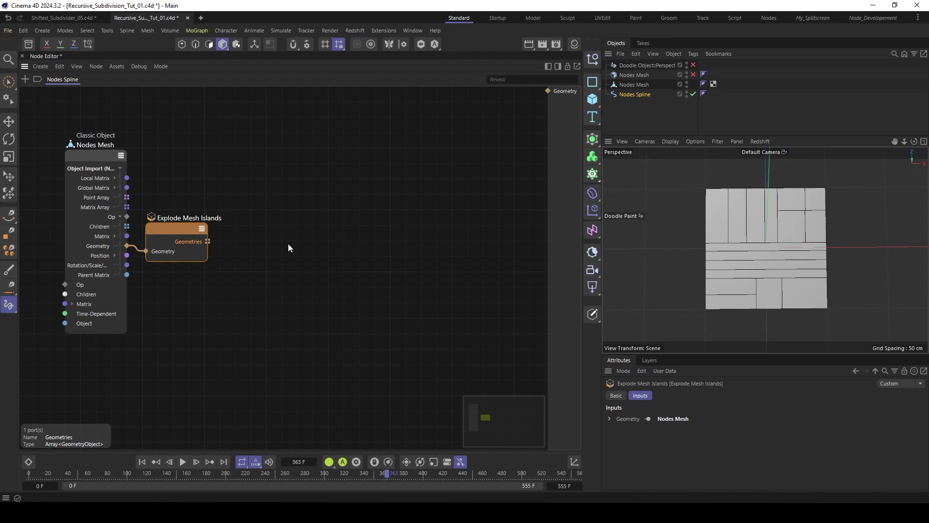
Step: Add an Iterate Collection node and connect the Geometries of Explode Mesh Islands to its Collection input
double_click(263, 242)
text(iter)
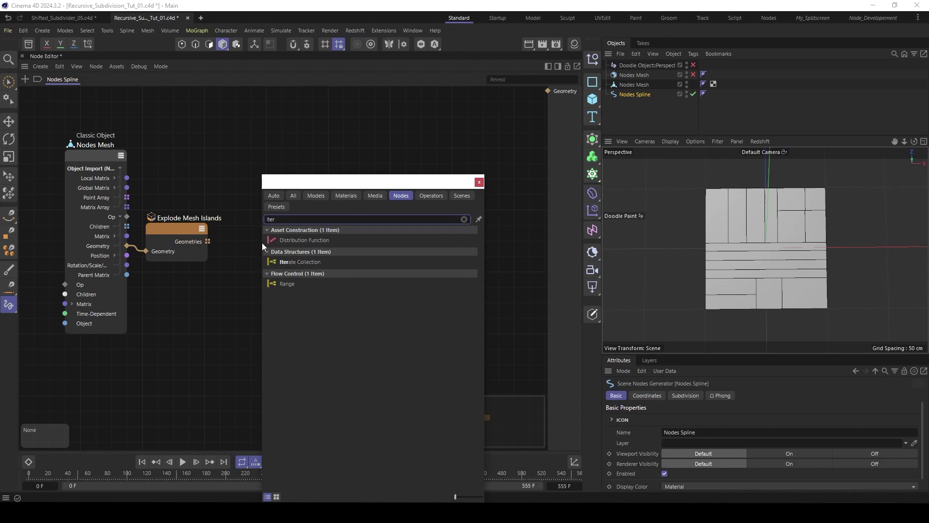
click(297, 262)
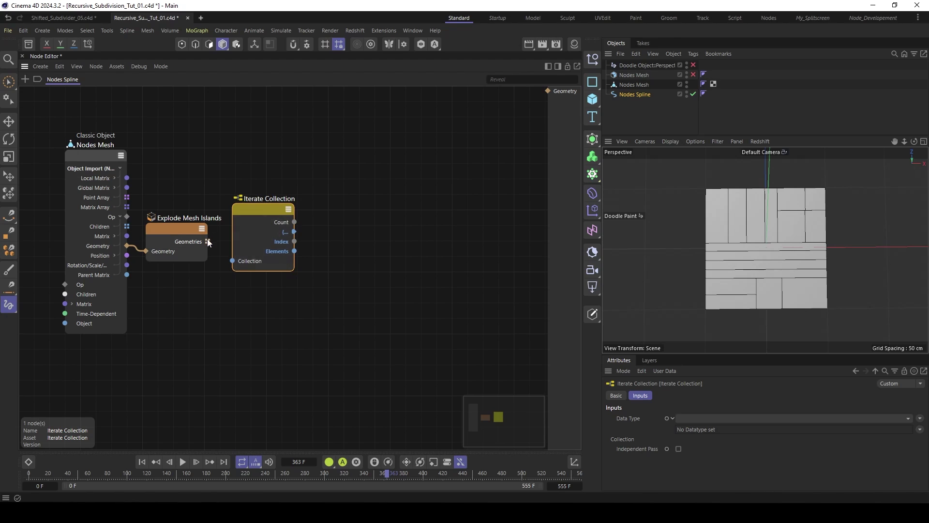
drag(245, 270, 239, 261)
drag(255, 212, 250, 221)
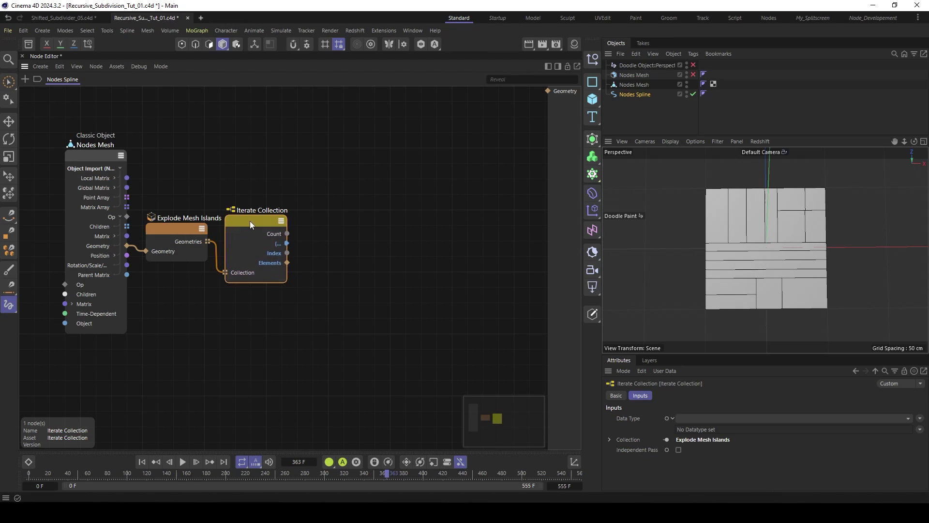
Step: Add an Edge to Line node, feed it the Iterate Collection's Elements, and connect it to the graph's Geometry output
double_click(347, 222)
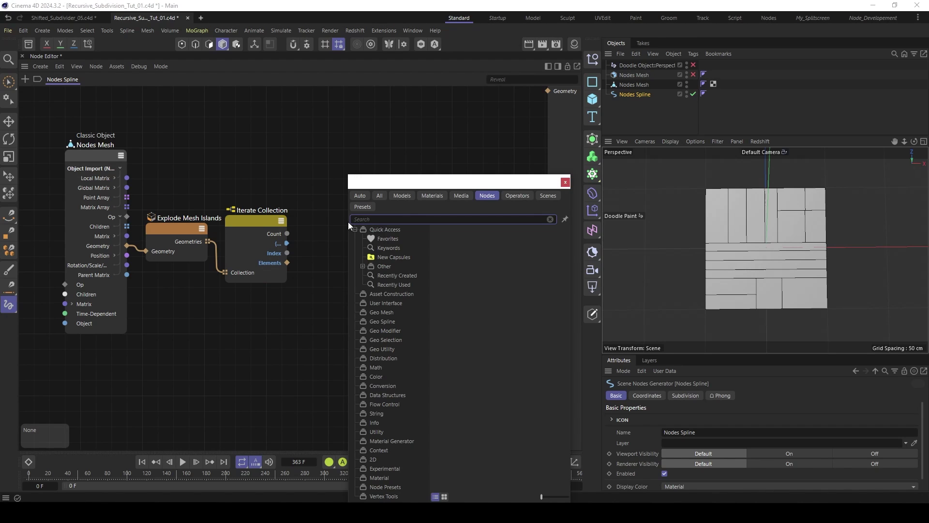
text(to li)
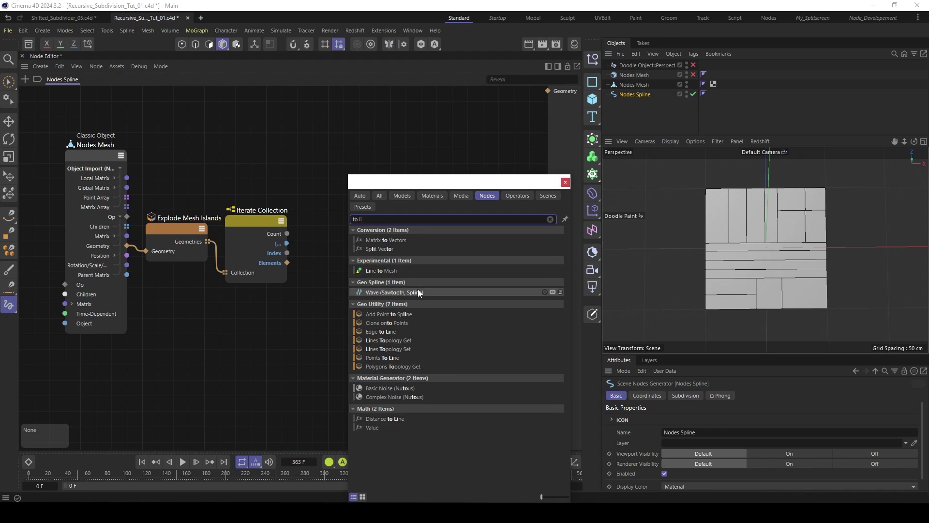
double_click(393, 331)
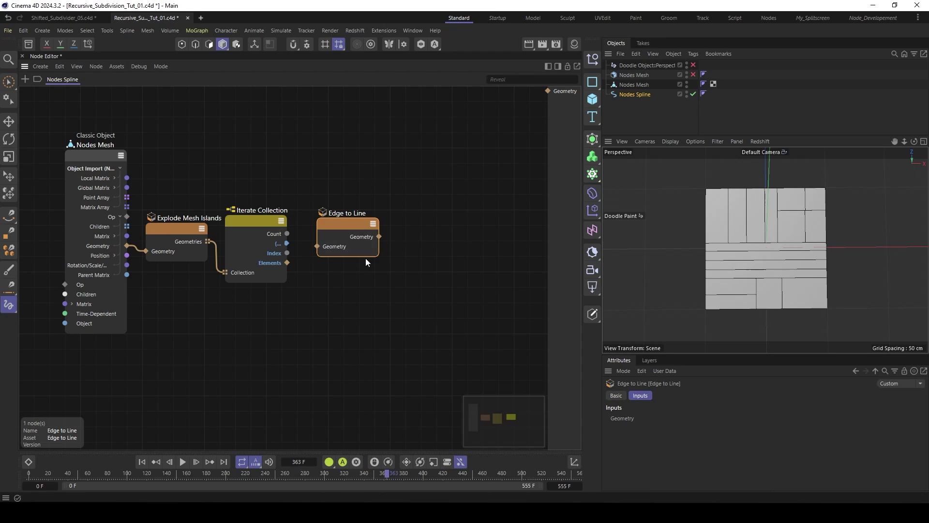
drag(346, 223, 345, 243)
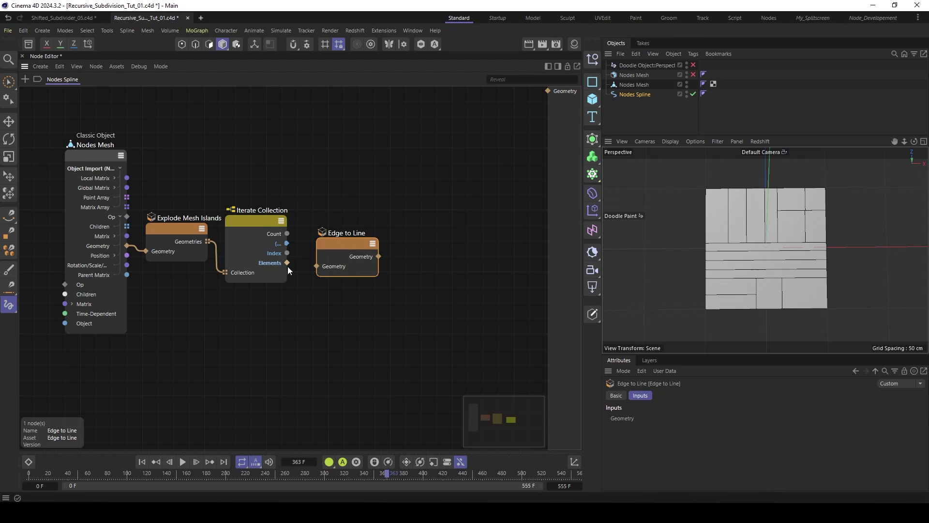
drag(297, 268, 327, 269)
drag(394, 242, 549, 91)
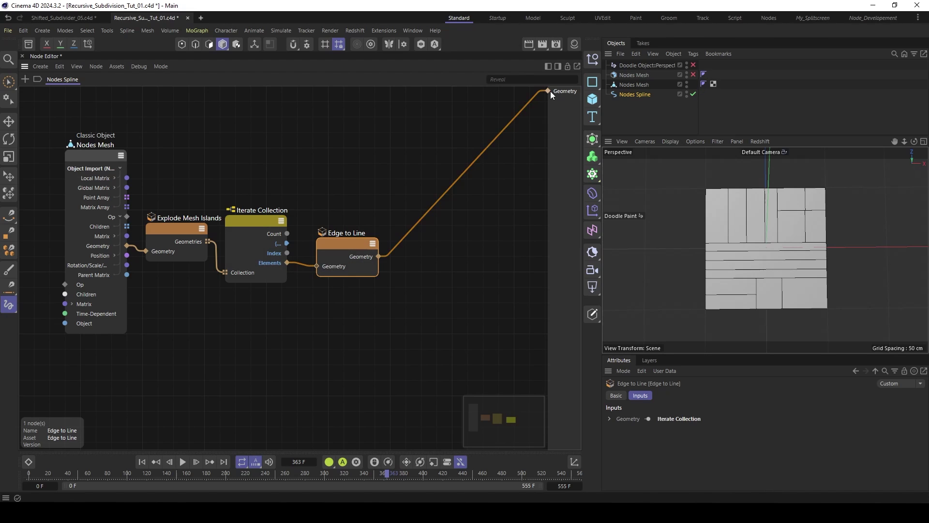
Step: Hide the polygon Nodes Mesh and inspect the Nodes Spline outlines in the viewport
click(635, 94)
click(687, 82)
click(687, 82)
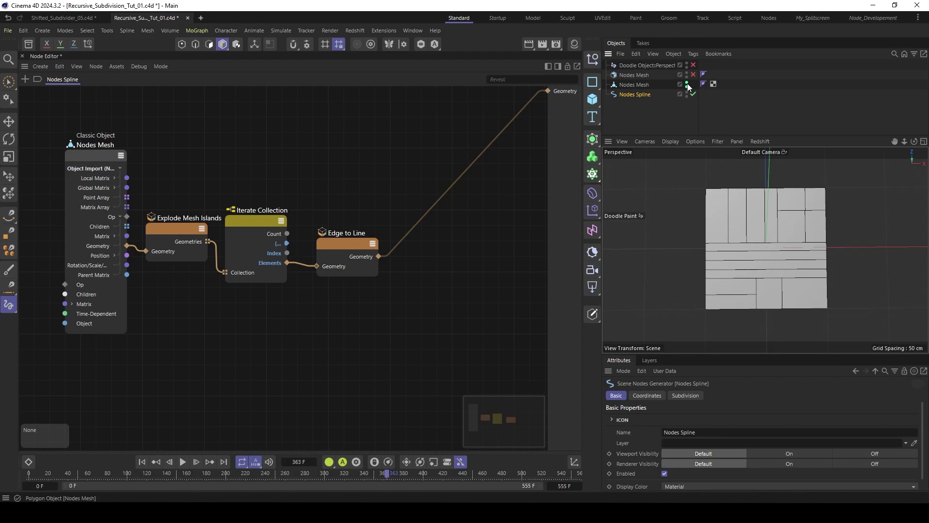
scroll(701, 202, up, 10)
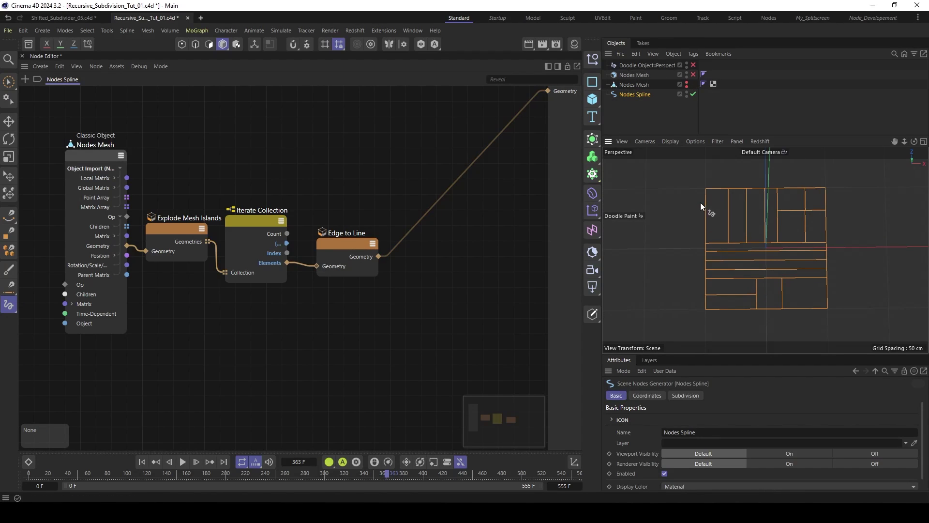
alt+right_drag(720, 194, 717, 195)
alt+right_drag(776, 207, 748, 210)
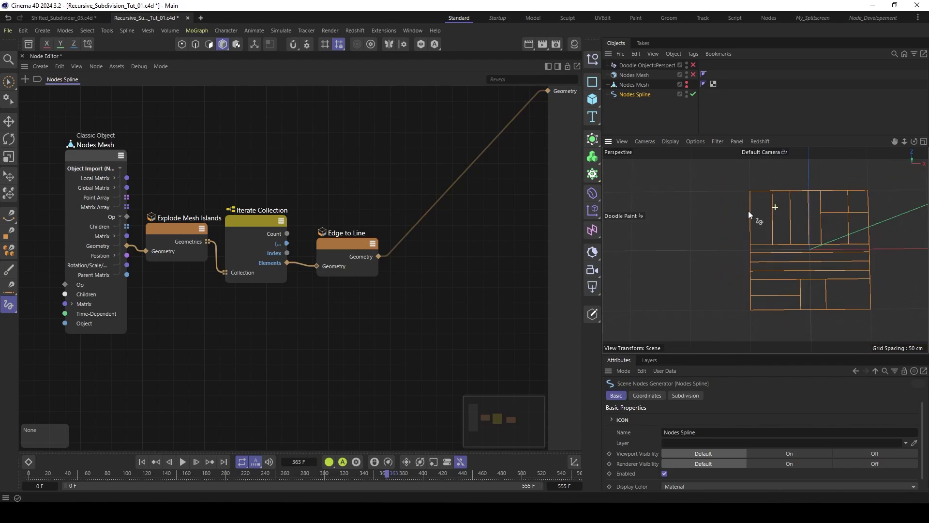
alt+middle_drag(750, 197, 721, 192)
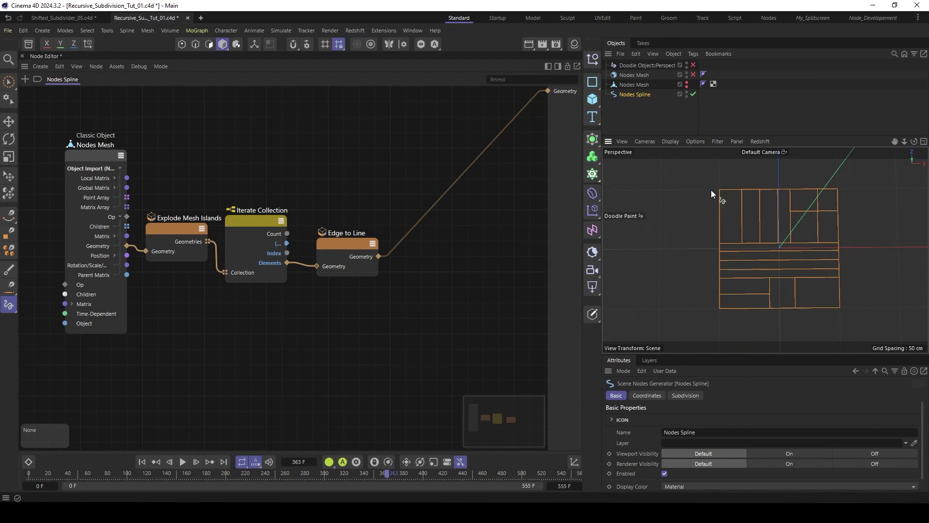
Step: Insert a Spline Chamfer node between Edge to Line and the graph's Geometry output
alt+middle_drag(405, 179, 348, 186)
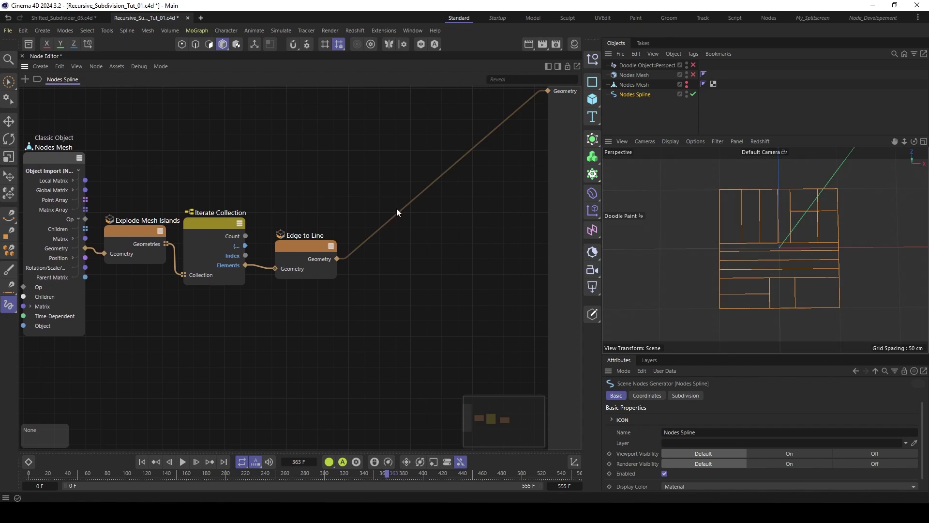
double_click(381, 173)
text(ch)
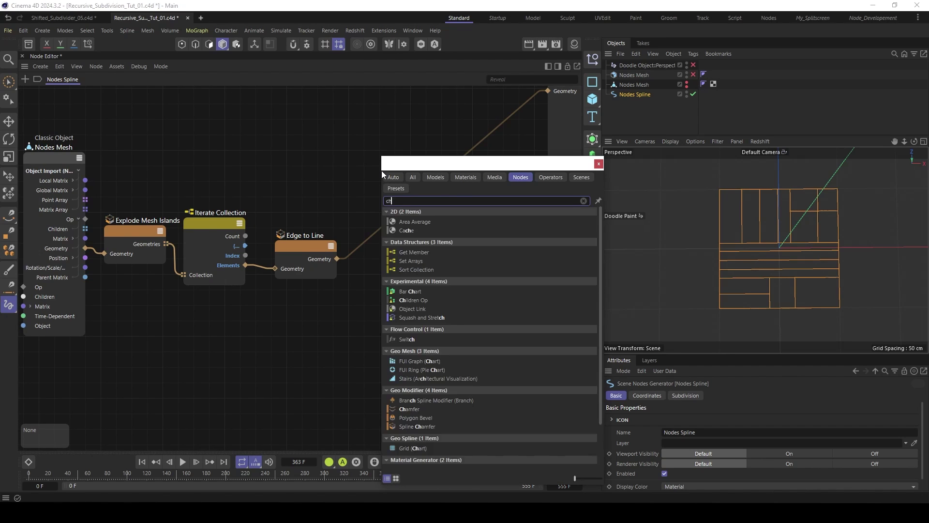
text(a)
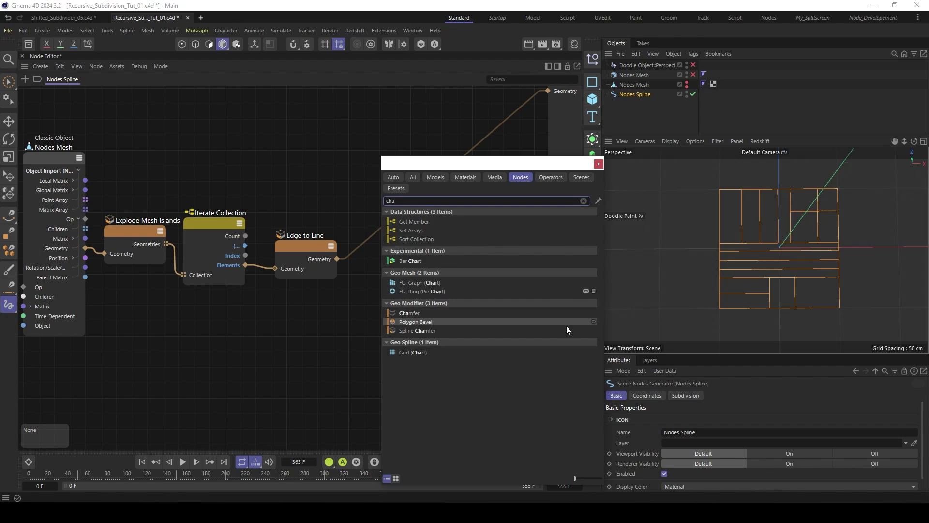
double_click(417, 331)
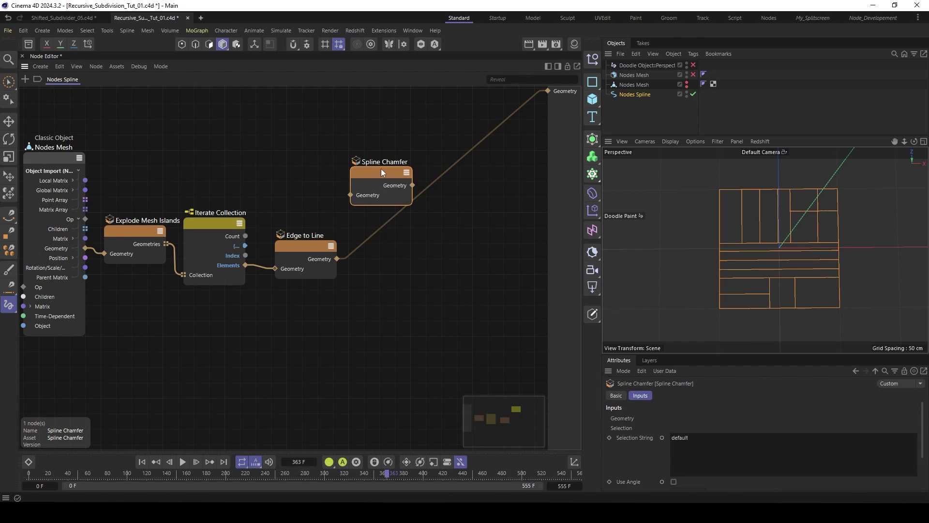
drag(381, 168, 434, 239)
drag(336, 259, 398, 258)
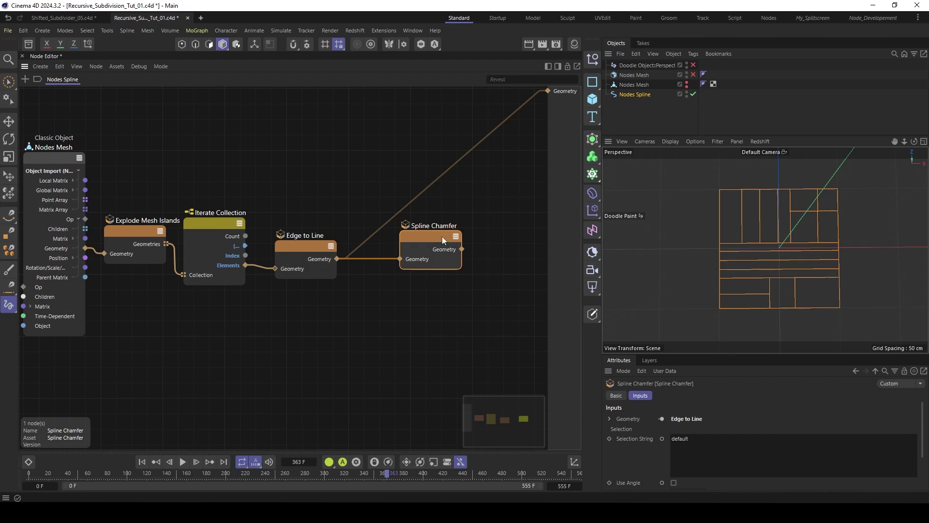
drag(461, 248, 546, 90)
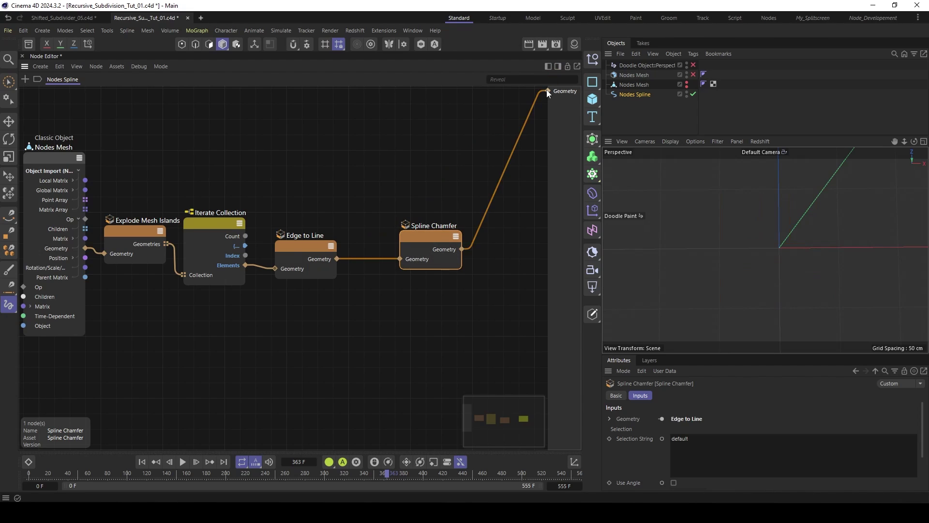
Step: Give the Spline Chamfer's attributes more height and move its node farther away from Edge to Line
drag(428, 228, 434, 232)
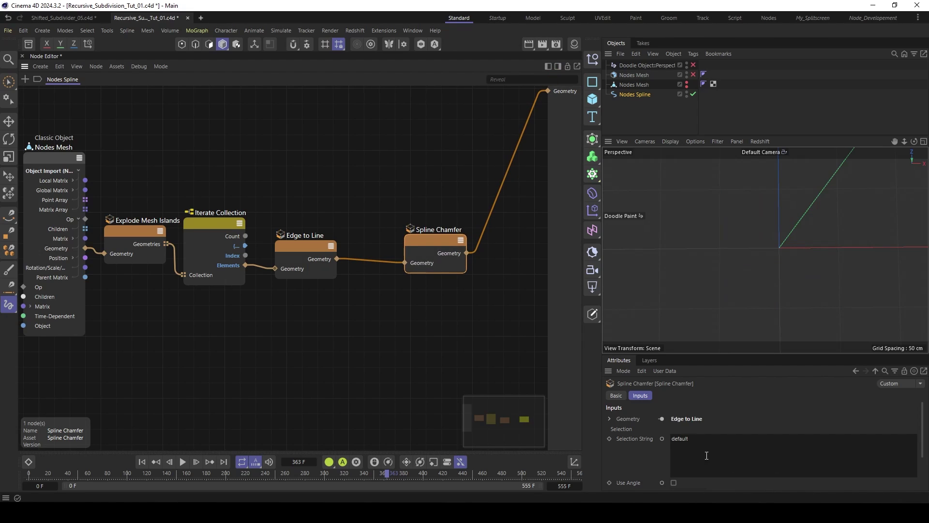
drag(687, 355, 697, 328)
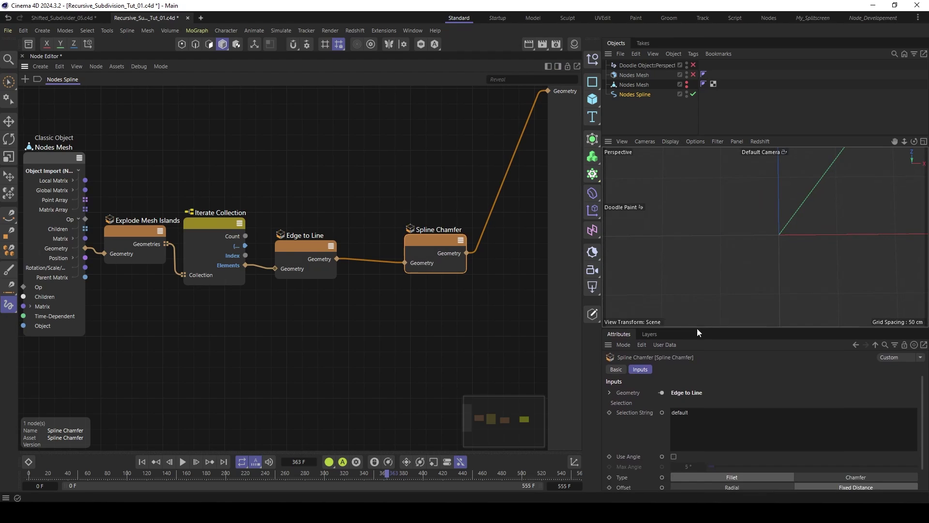
drag(431, 244, 455, 239)
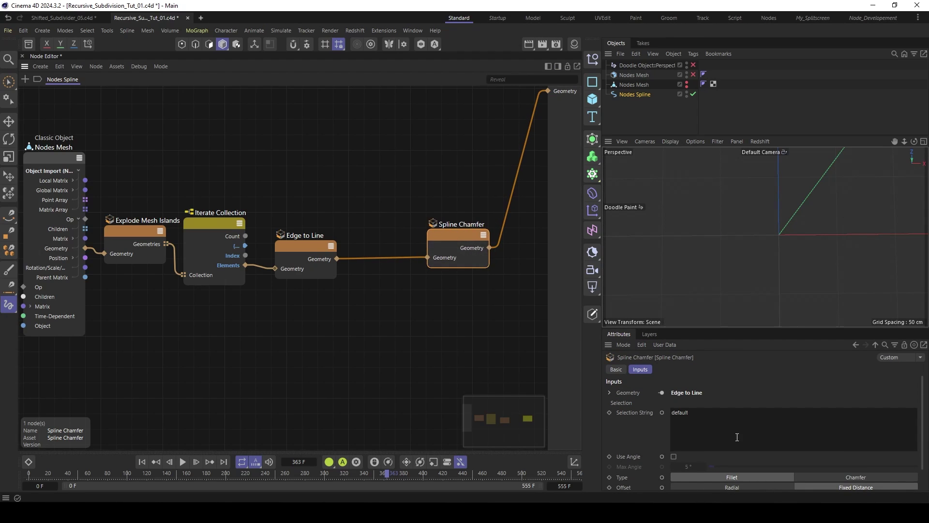
Step: Insert a Tesselate Spline node between Edge to Line and Spline Chamfer
double_click(383, 167)
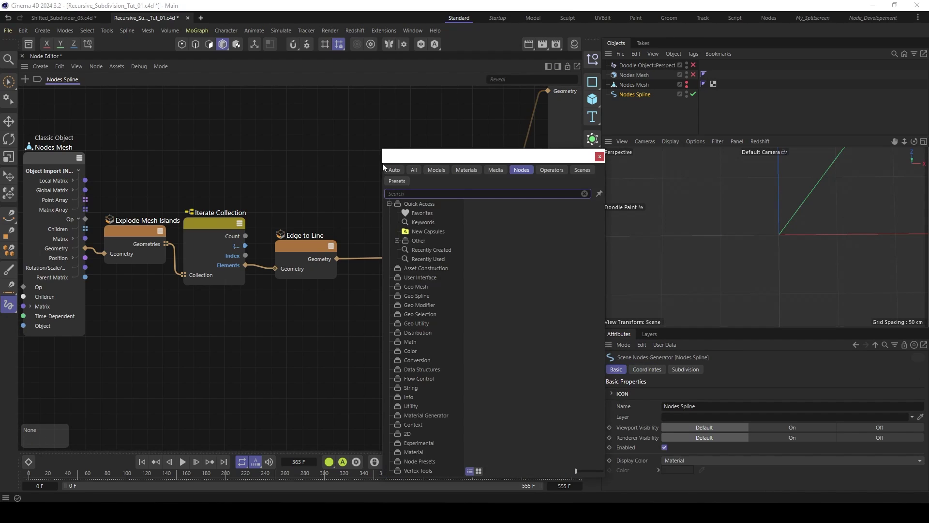
text(tes)
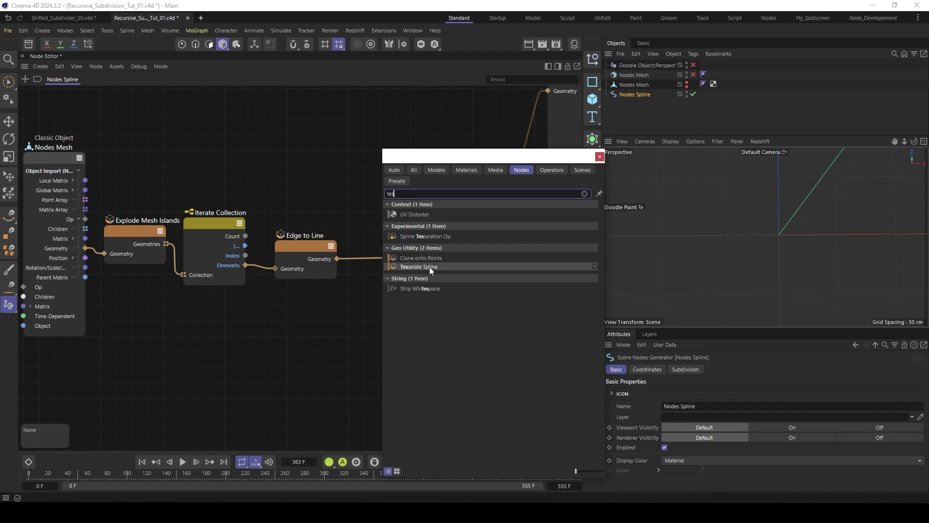
double_click(430, 267)
drag(450, 137, 375, 167)
drag(337, 259, 351, 188)
drag(413, 178, 390, 232)
drag(482, 224, 488, 223)
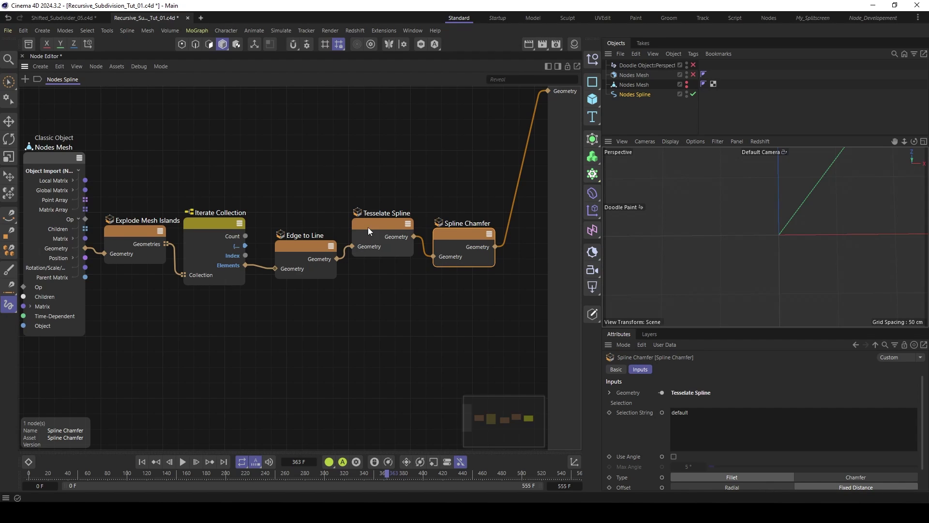
Step: Detach Spline Chamfer from the graph's Geometry output and make room between Iterate Collection and the three spline nodes
click(394, 184)
scroll(338, 199, down, 1)
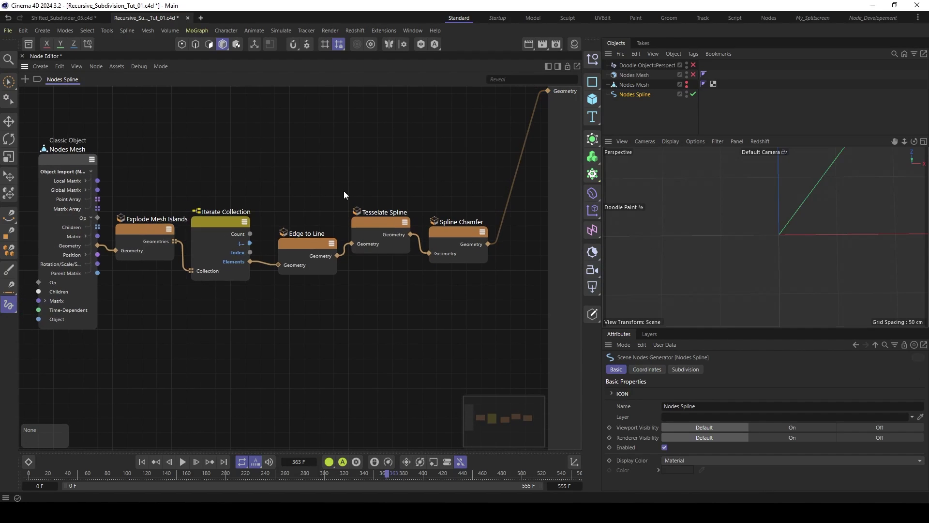
drag(290, 185, 460, 287)
drag(311, 244, 340, 300)
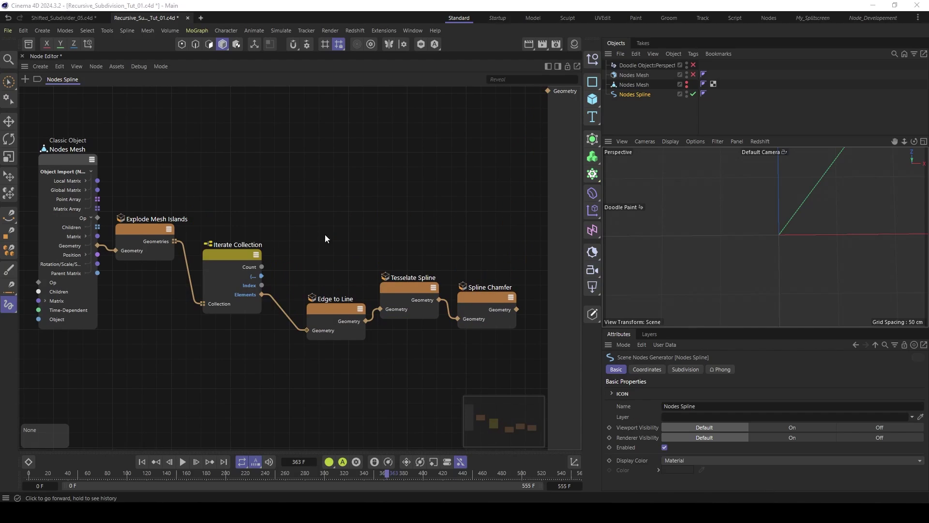
middle_drag(324, 226, 319, 228)
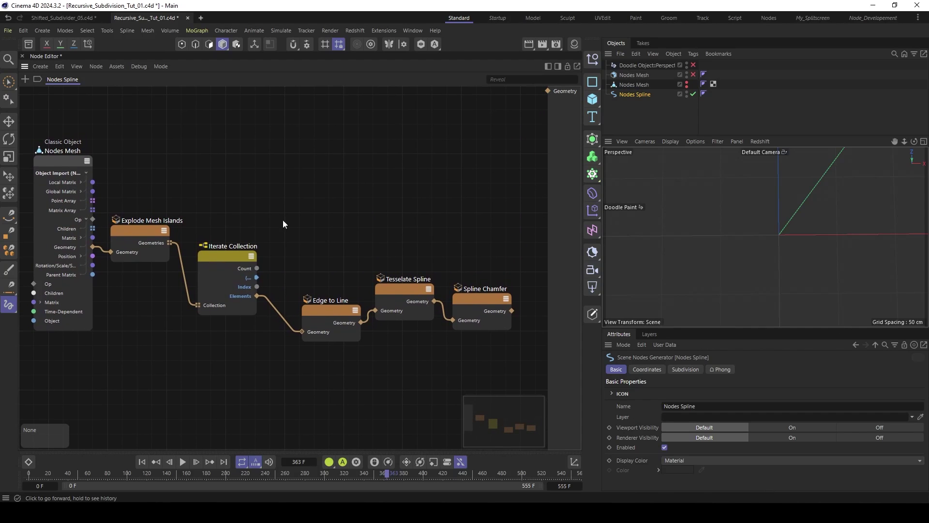
drag(222, 262, 209, 254)
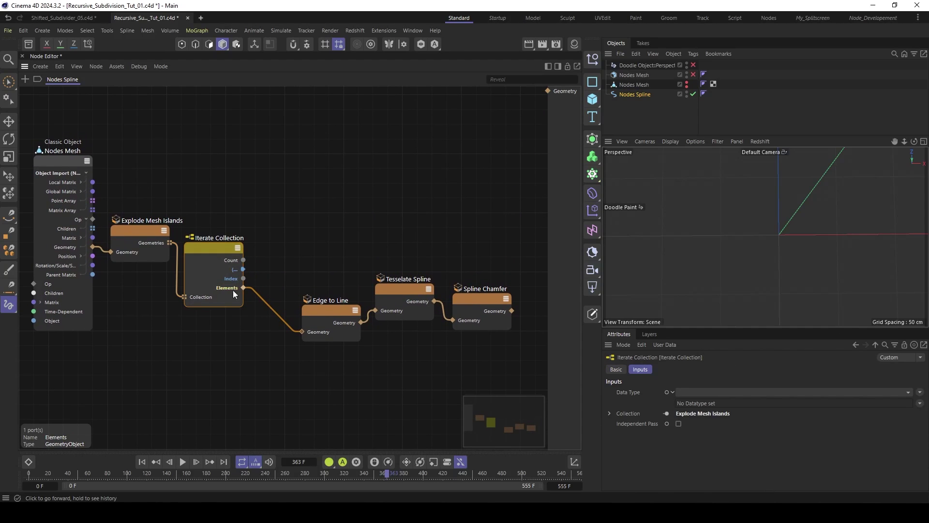
Step: Add a Geometry Property Get node for point Positions and feed Iterate Collection's Elements into its Geometry input
click(305, 212)
double_click(305, 212)
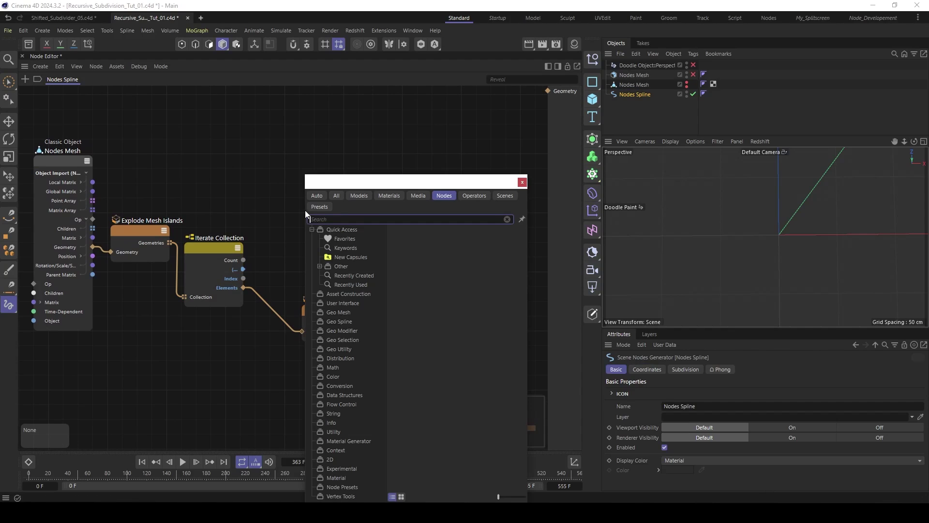
text(poin)
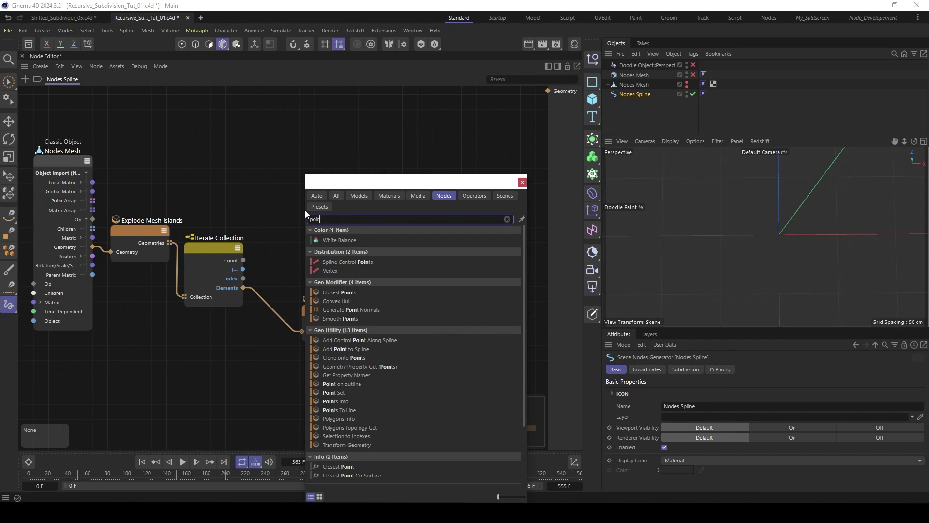
text(t g)
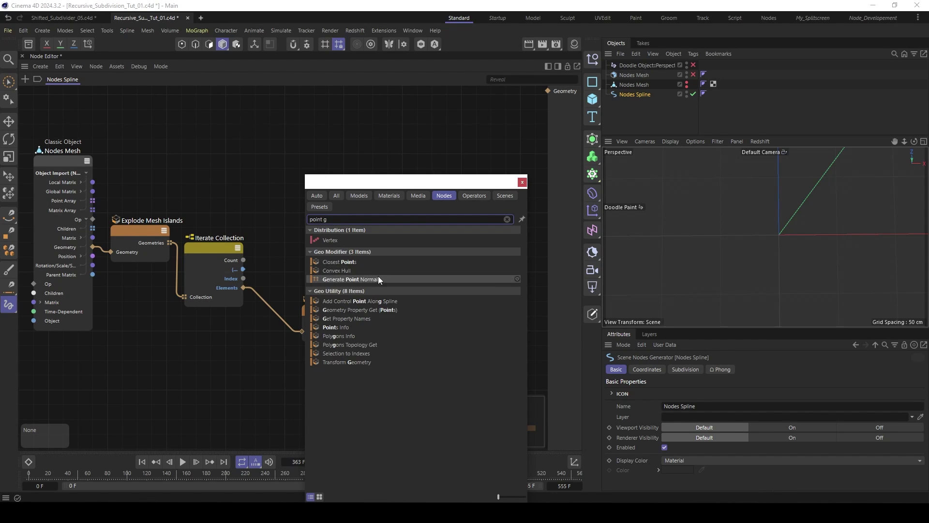
double_click(350, 311)
click(311, 323)
drag(300, 213, 292, 224)
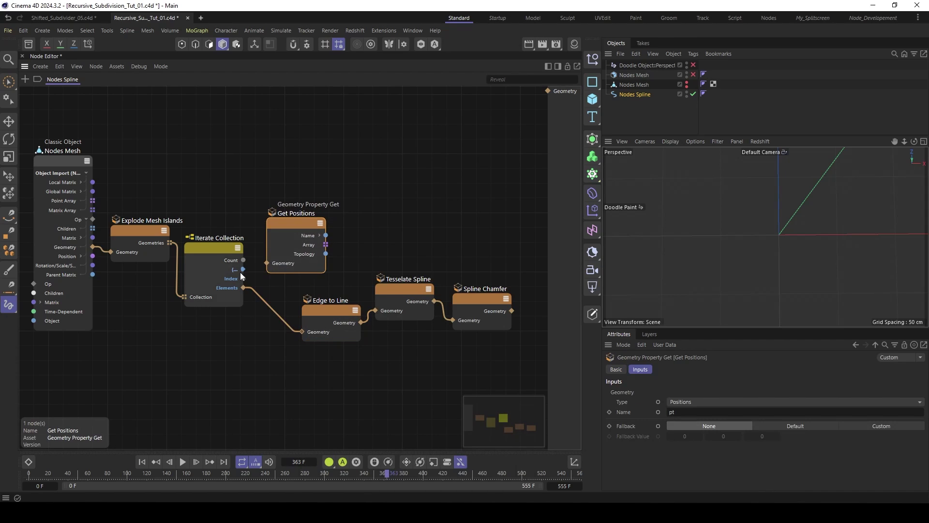
drag(243, 288, 267, 263)
drag(297, 227, 292, 220)
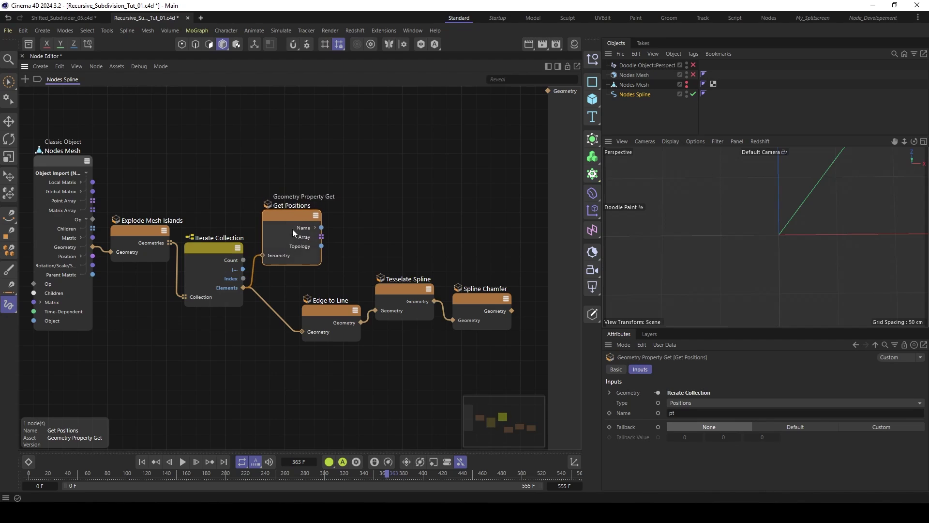
Step: Delete the Edge to Line, Tesselate Spline and Spline Chamfer nodes and place Get Positions beside Iterate Collection
middle_drag(377, 275, 363, 257)
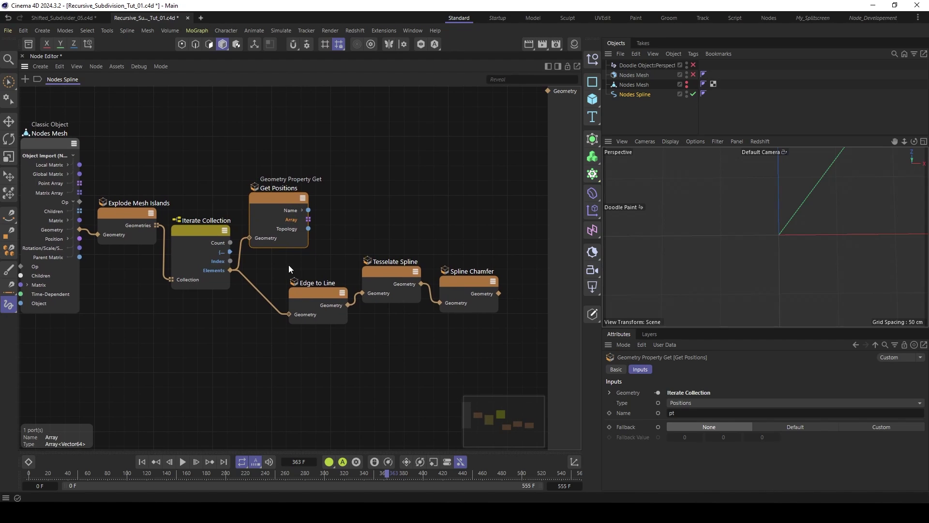
drag(289, 264, 499, 334)
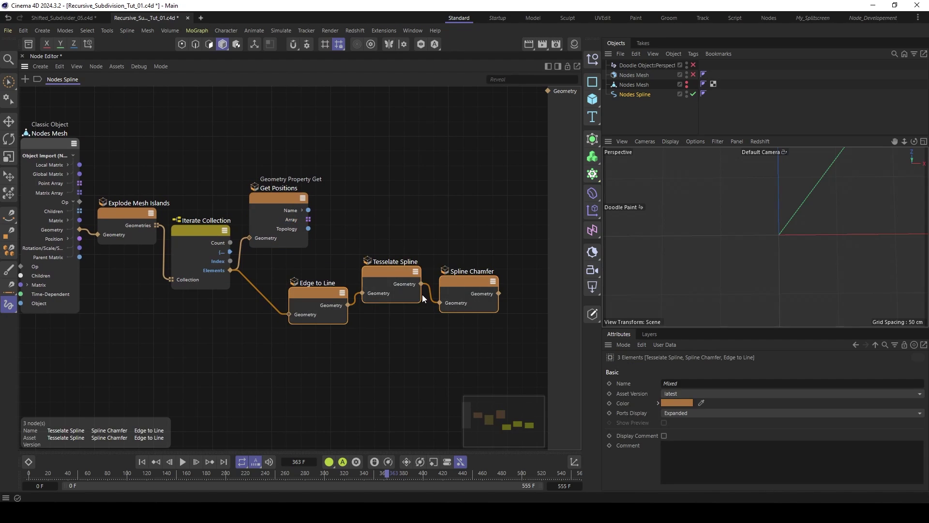
key(Delete)
drag(285, 201, 279, 253)
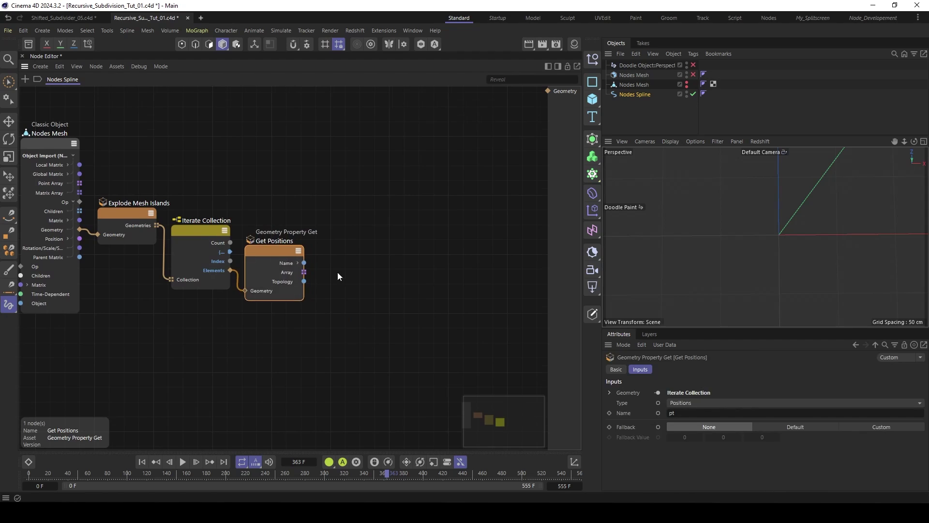
middle_drag(305, 294, 311, 266)
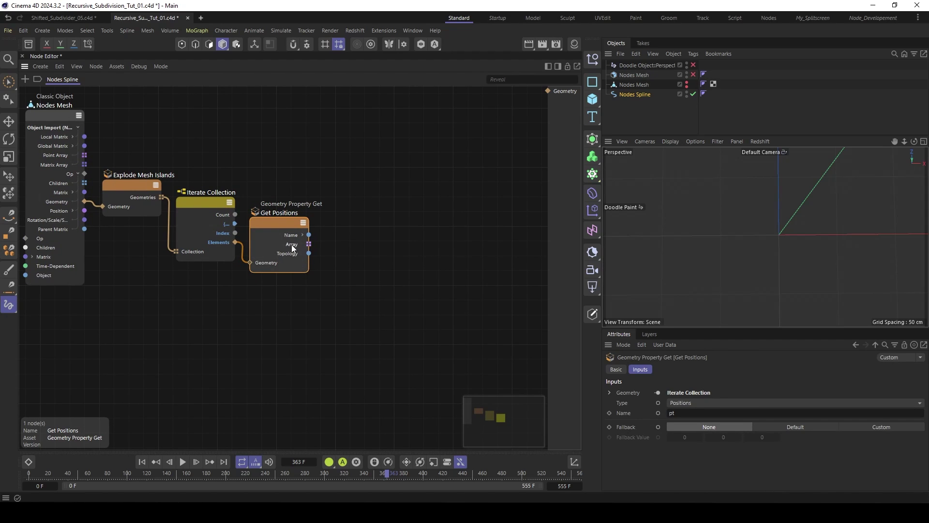
drag(284, 223, 287, 228)
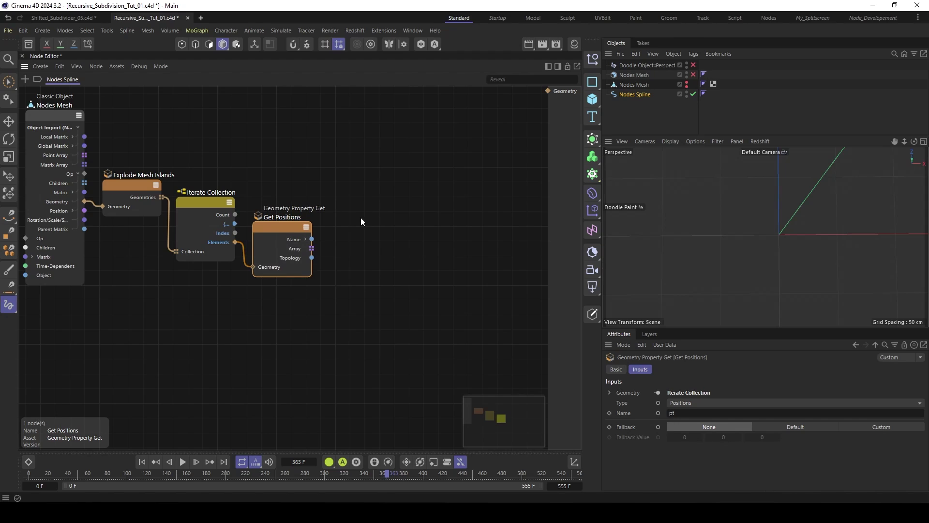
Step: Add a Get Element node fed by Get Positions' Array and duplicate it into a column of four connected nodes
double_click(339, 266)
text(get)
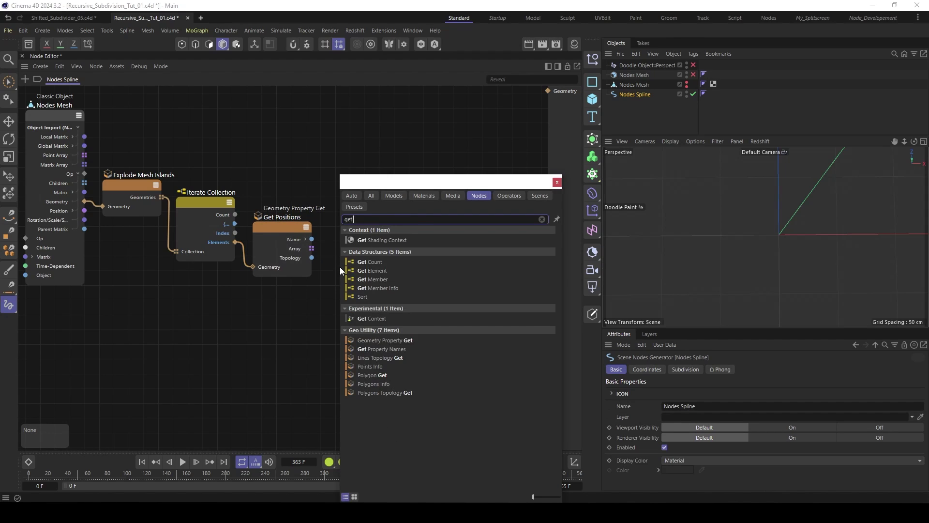
text( el)
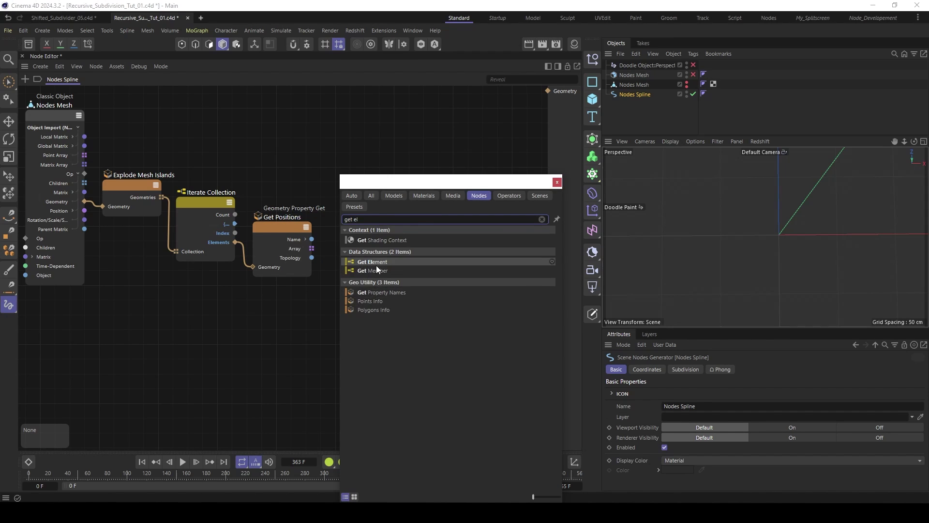
click(376, 265)
drag(333, 286, 336, 240)
alt+middle_drag(354, 234, 333, 220)
drag(338, 204, 342, 200)
ctrl+drag(341, 203, 343, 397)
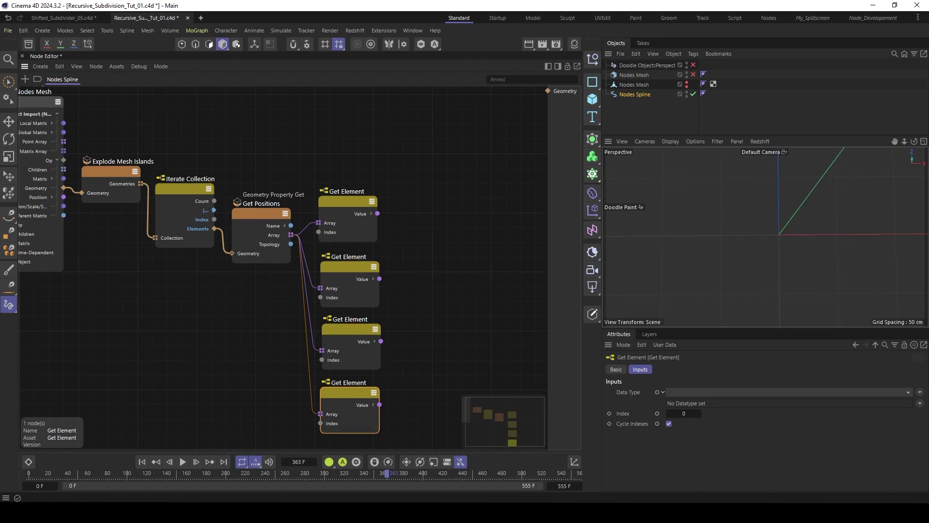
Step: Give the Get Element nodes below the first one consecutive indexes, with 1 for the second and 3 for the fourth
alt+middle_drag(365, 207, 356, 190)
click(408, 206)
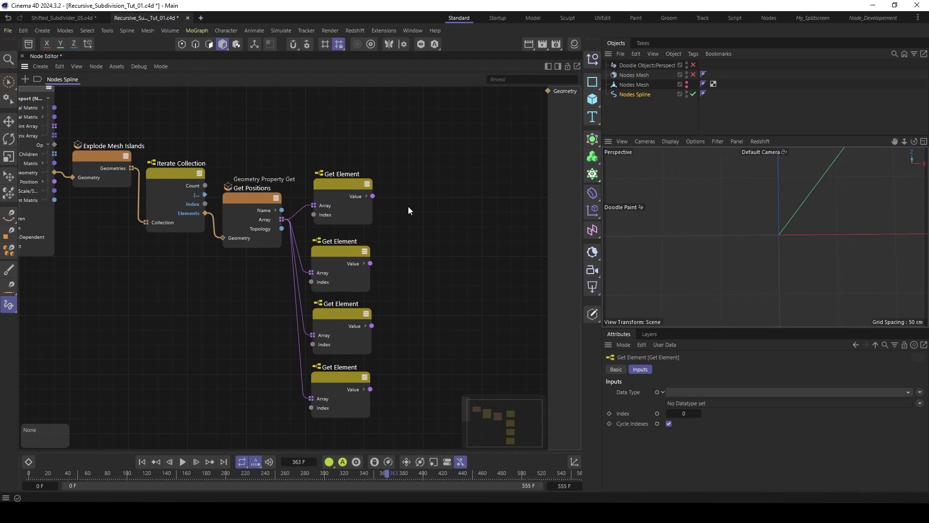
alt+middle_drag(408, 206, 393, 193)
alt+middle_drag(338, 183, 324, 176)
click(318, 165)
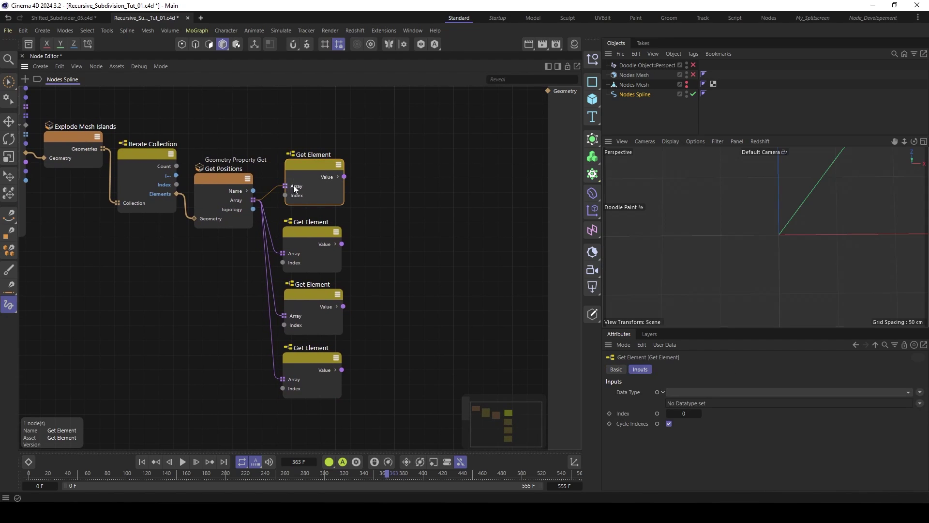
click(325, 235)
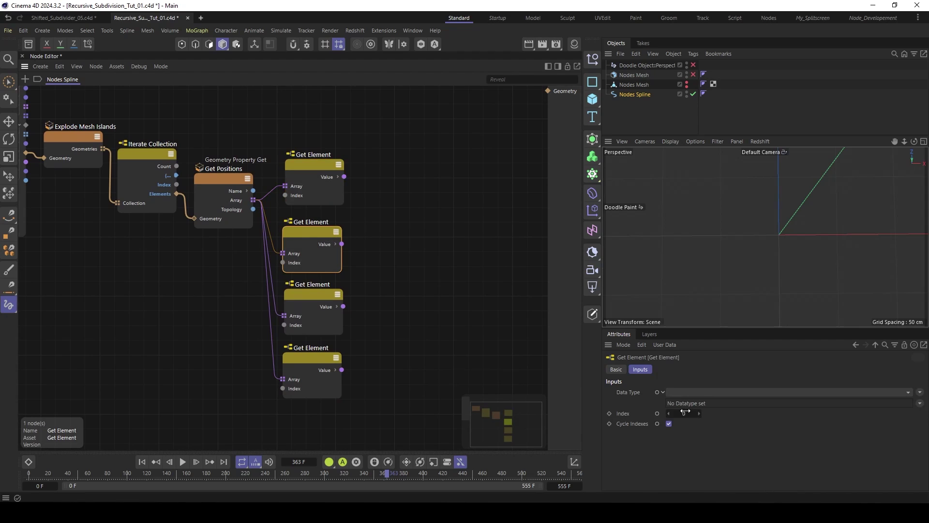
double_click(683, 414)
text(1)
click(313, 302)
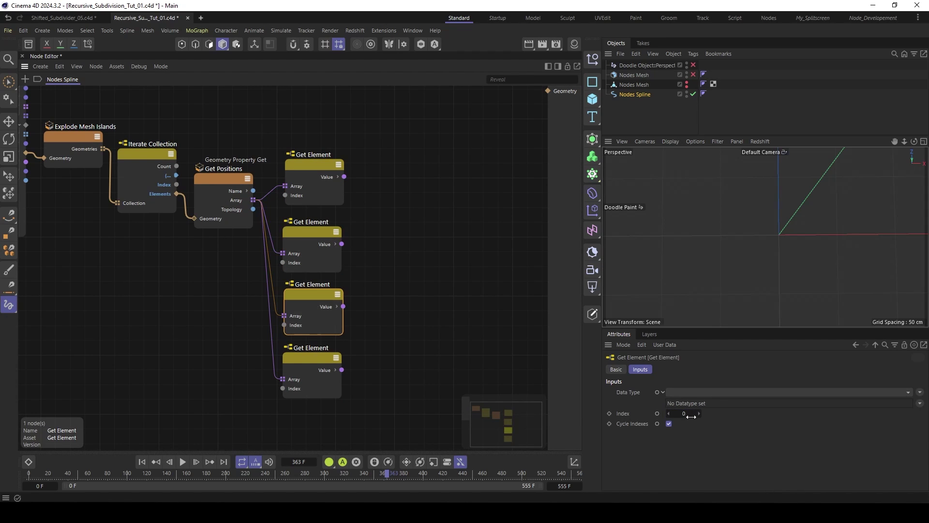
double_click(683, 413)
click(303, 359)
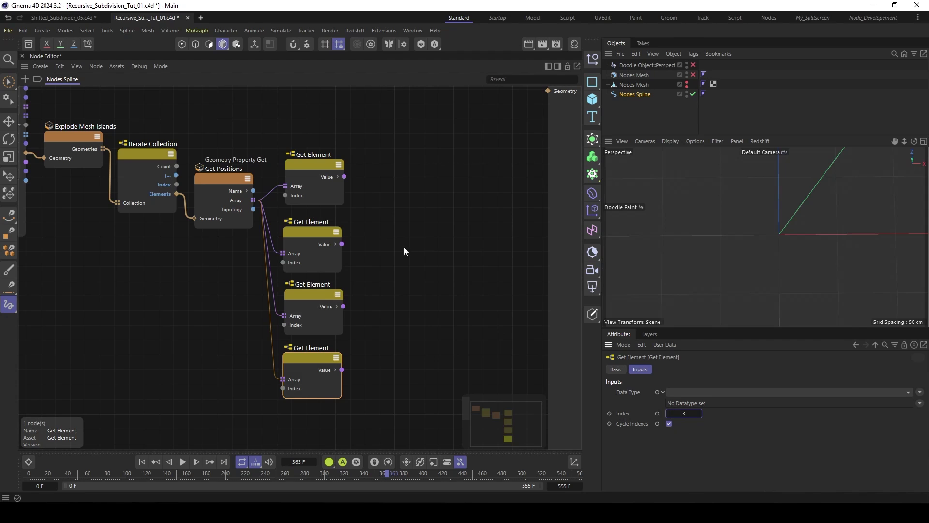
Step: Add a Build Array node beside the Get Element column and set its element type to Vector
double_click(389, 233)
drag(413, 188, 417, 182)
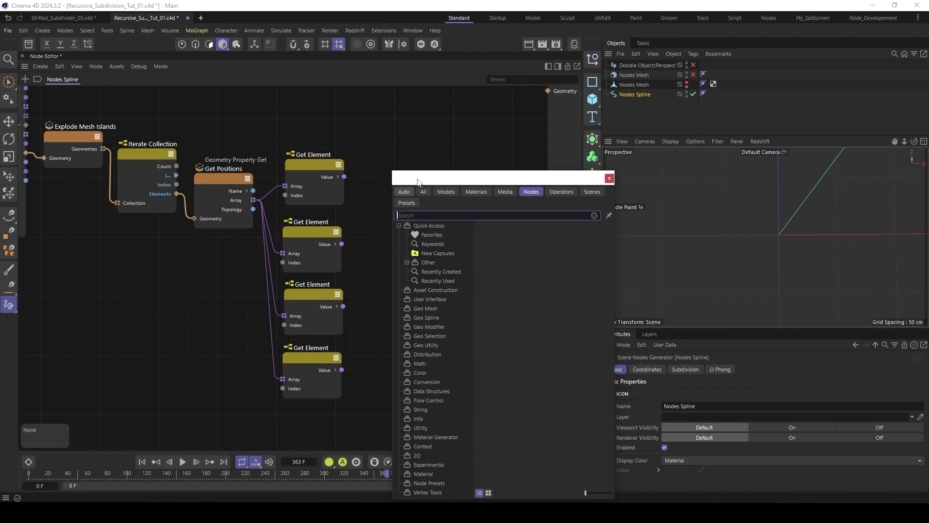
text(buil)
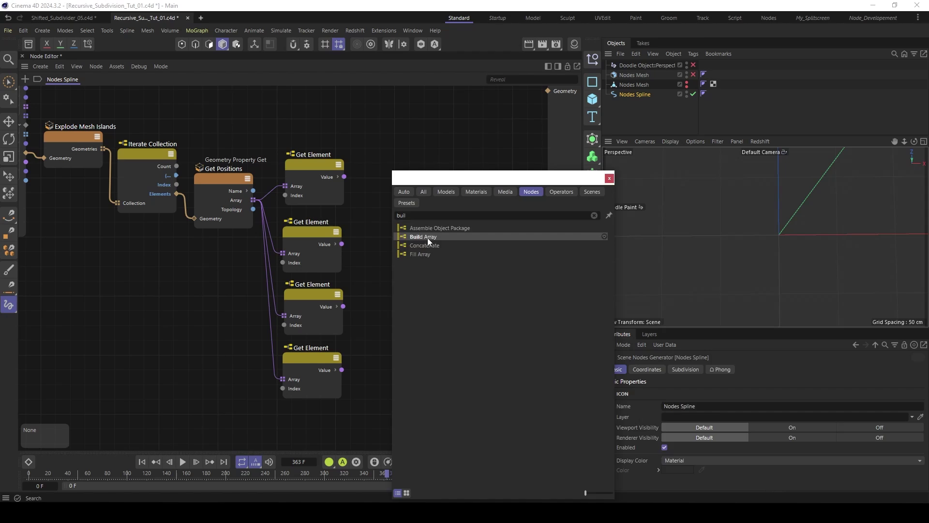
double_click(427, 236)
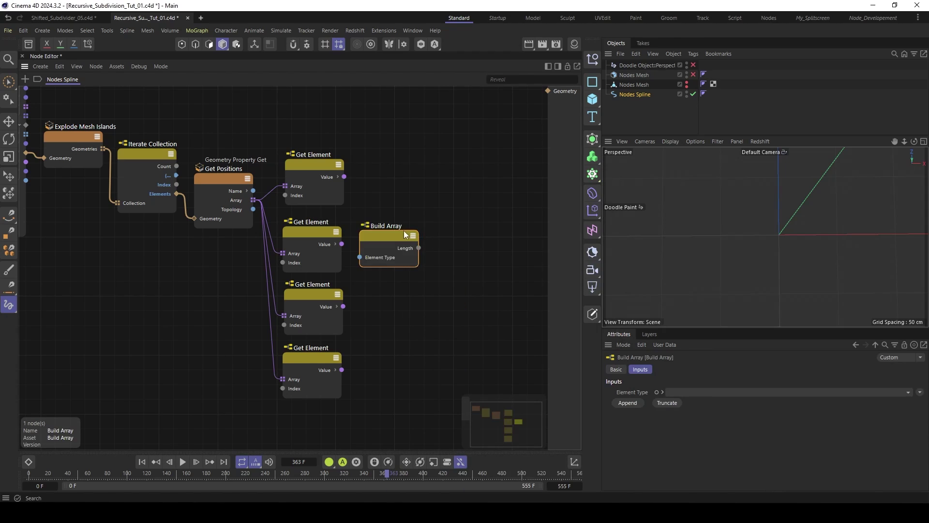
drag(403, 230, 425, 206)
click(873, 392)
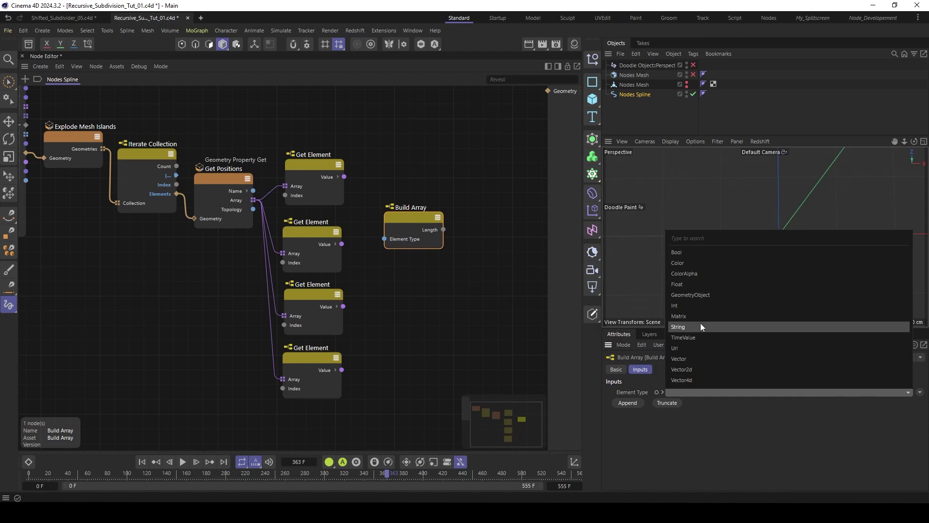
click(690, 356)
drag(398, 220, 409, 196)
Step: Connect the Value outputs of all four Get Element nodes to Build Array as its elements, from first to fourth
drag(344, 177, 395, 259)
drag(341, 369, 396, 269)
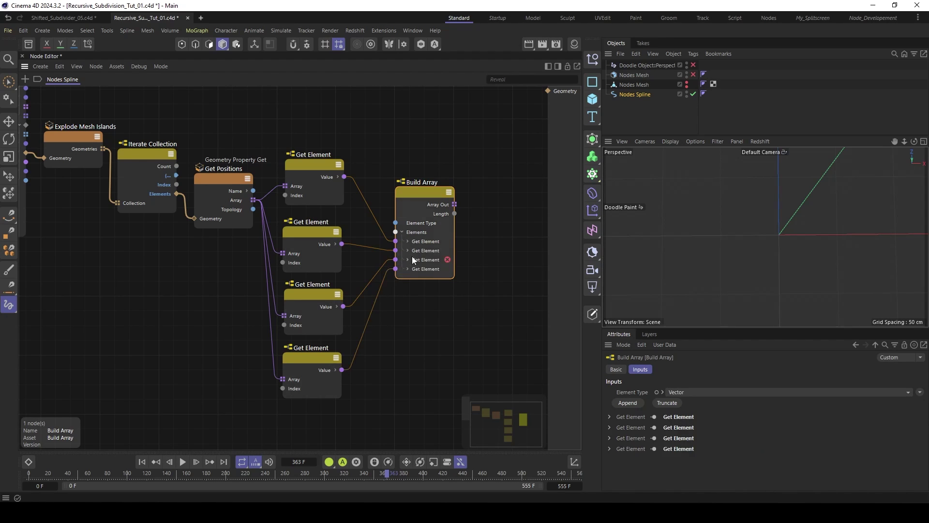
middle_drag(411, 257, 371, 263)
drag(390, 197, 384, 182)
click(390, 197)
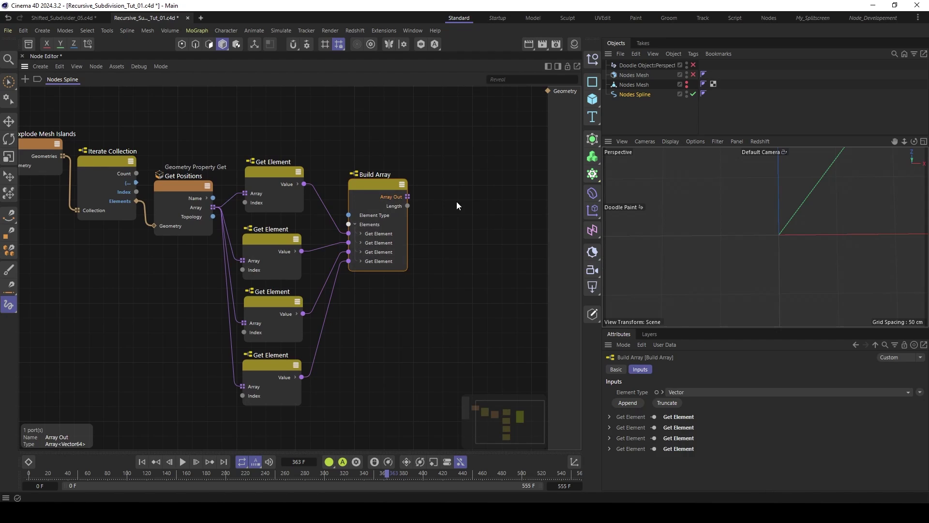
Step: Add an Assemble Spline node, feed its Points from Build Array's Array Out and connect its Geometry to the graph output
double_click(457, 205)
text(assem)
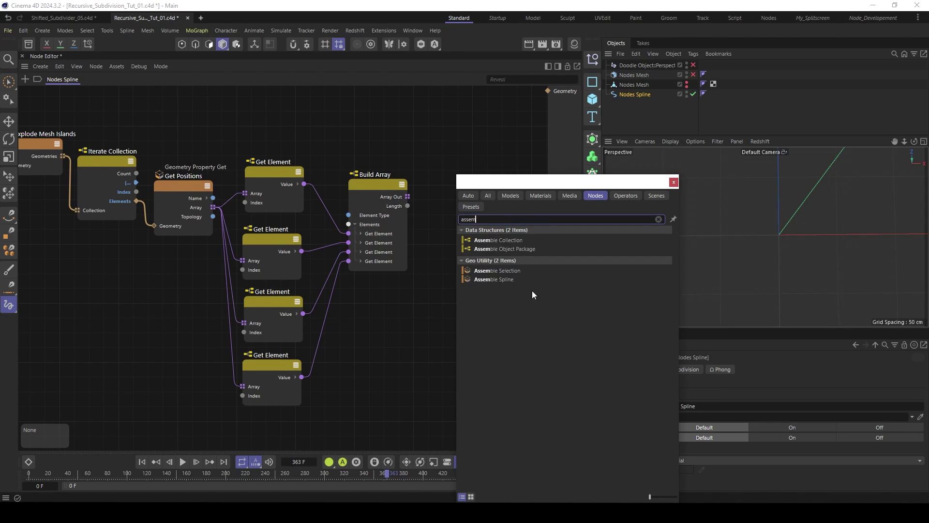
double_click(499, 279)
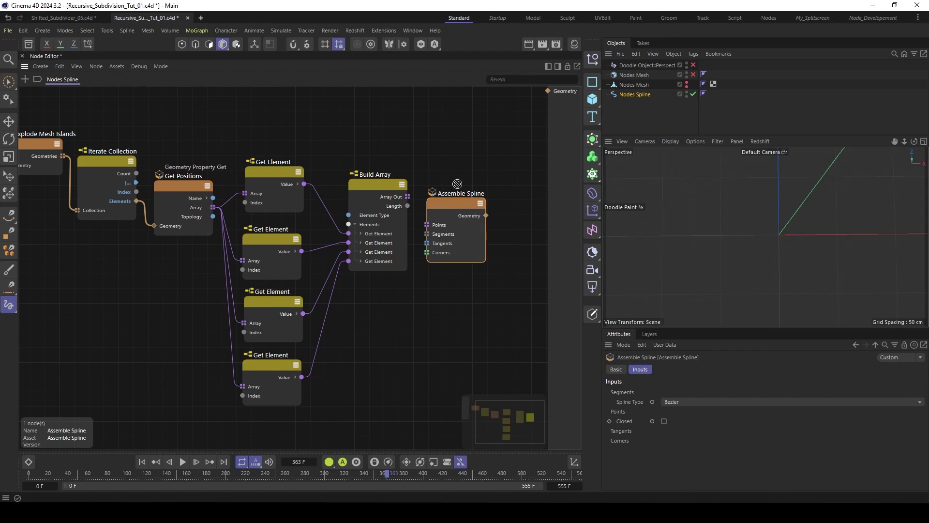
drag(407, 197, 434, 210)
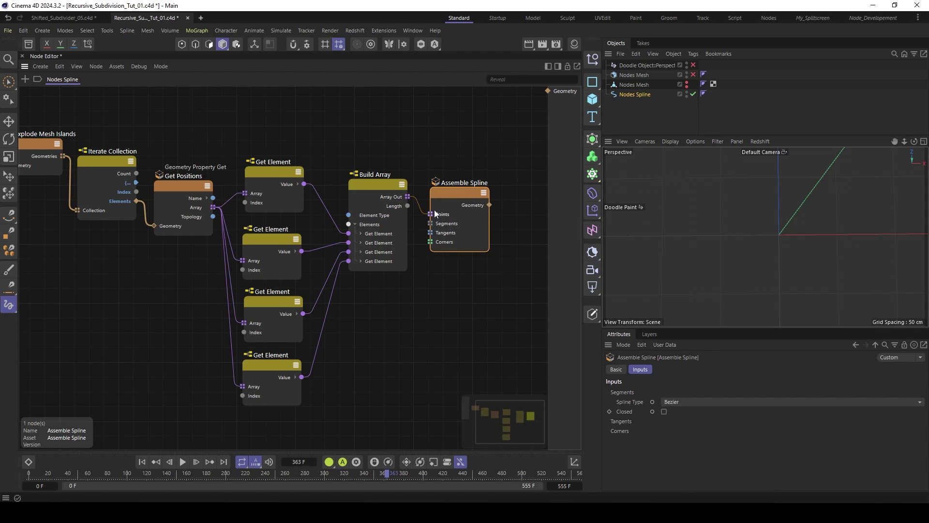
drag(484, 196, 551, 91)
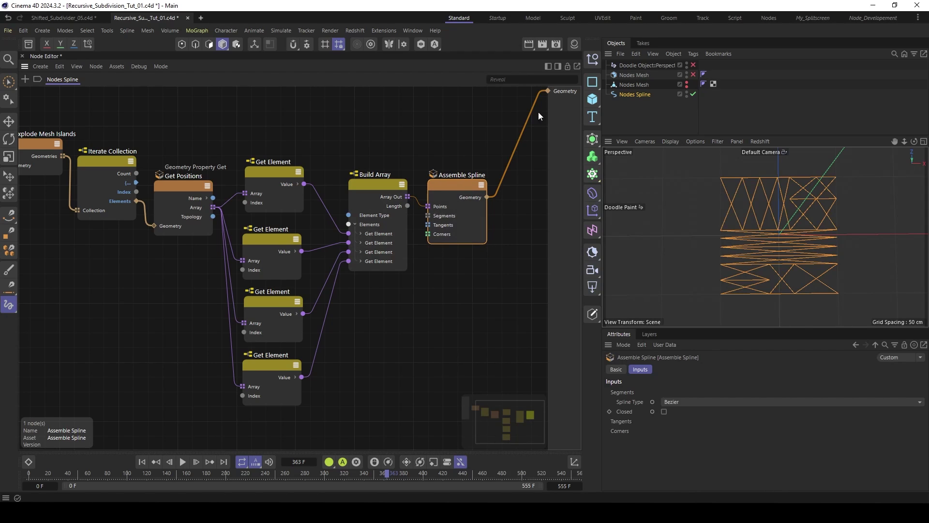
Step: Swap the third and fourth Get Element connections in Build Array so the spline points follow each rectangle's outline
alt+right_drag(757, 201, 777, 193)
alt+middle_drag(777, 192, 753, 204)
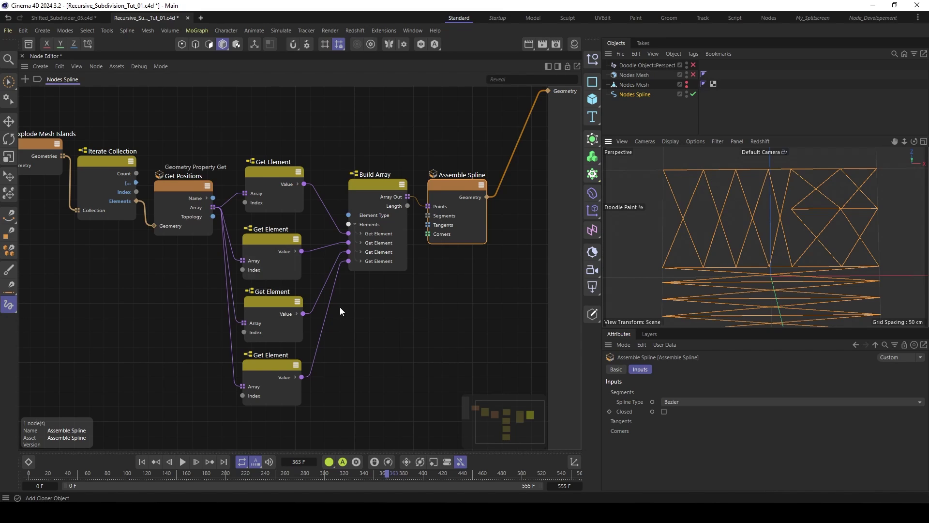
mouse_move(341, 262)
mouse_down()
mouse_move(339, 274)
mouse_move(351, 263)
mouse_up()
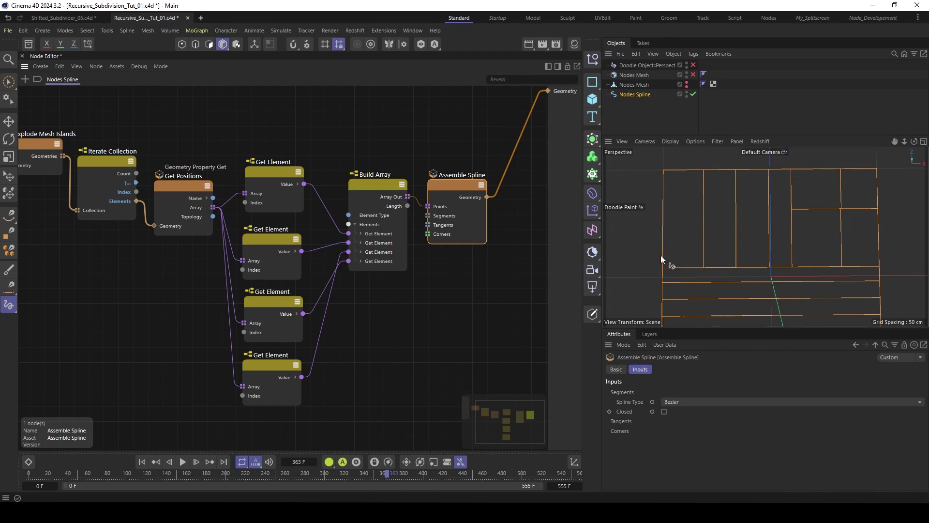
middle_drag(436, 154, 422, 152)
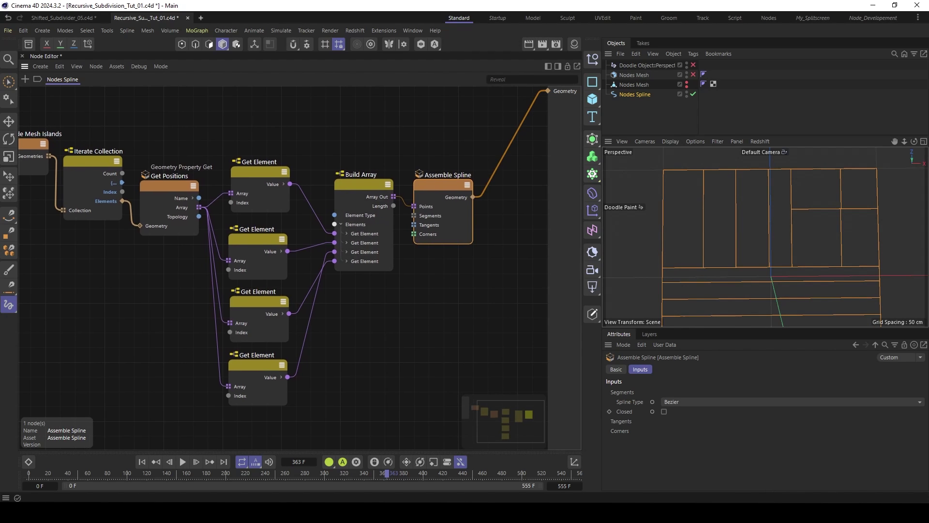
Step: Add a Spline Chamfer node between Assemble Spline and the graph's Geometry output
scroll(422, 153, down, 3)
middle_drag(502, 112, 449, 129)
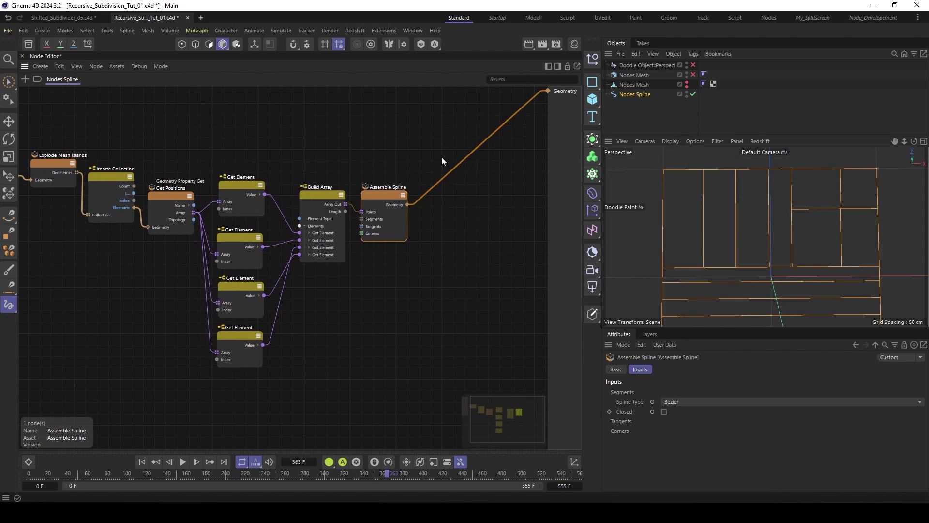
double_click(470, 198)
text(cha)
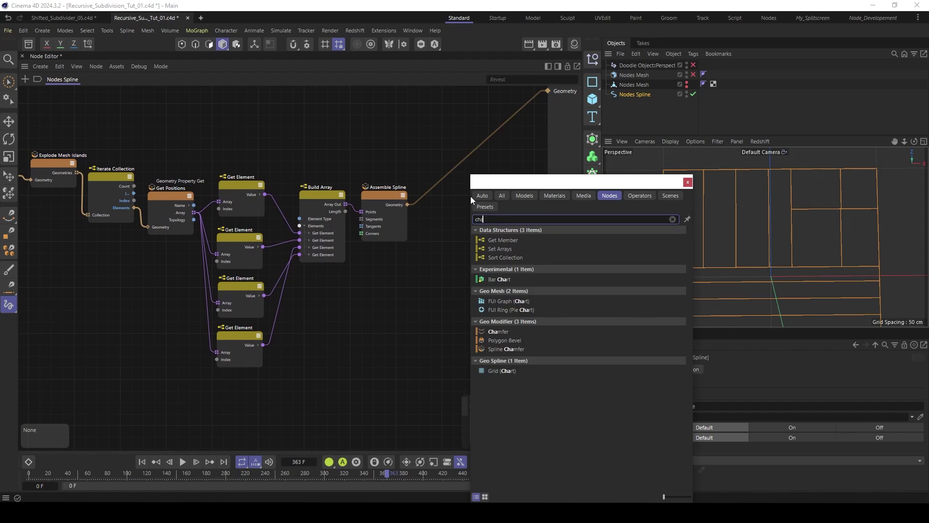
double_click(508, 349)
drag(408, 204, 547, 91)
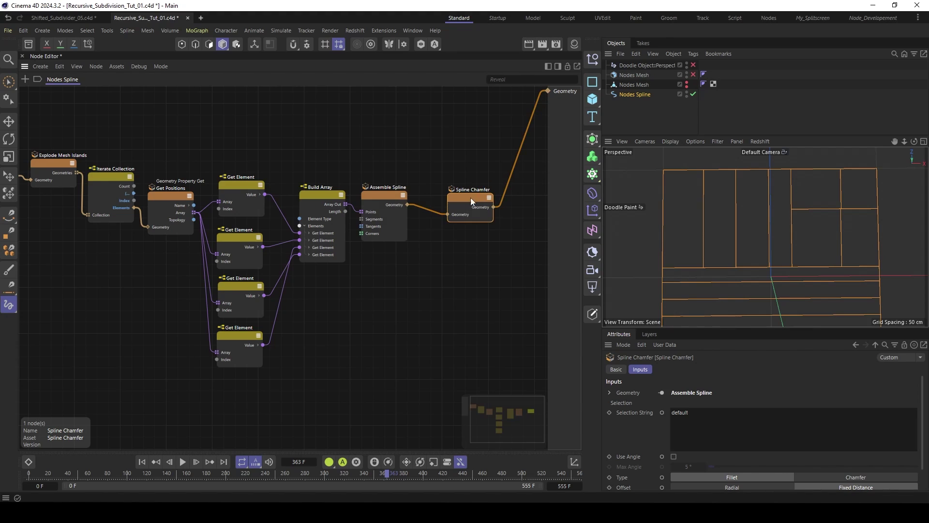
drag(462, 203, 457, 191)
Step: Set the Assemble Spline node's spline type to Linear and make the spline closed
drag(382, 195, 385, 194)
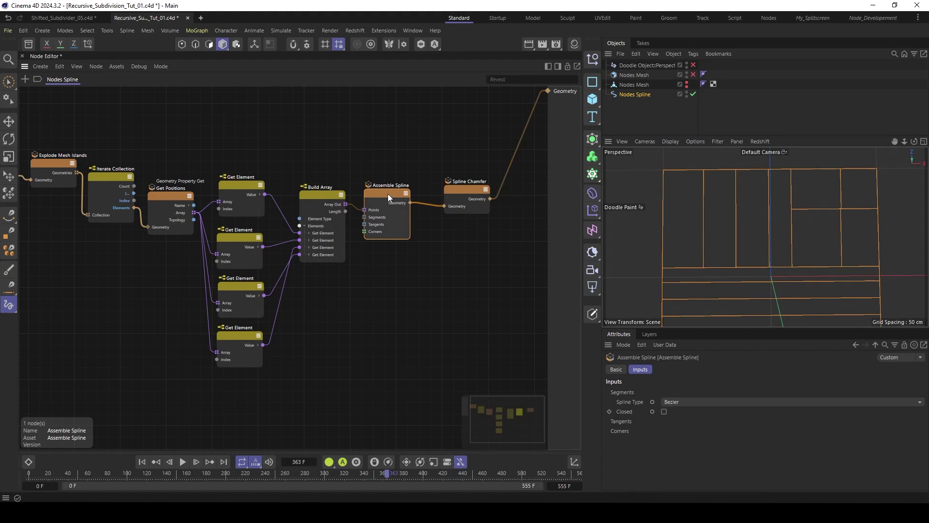
click(690, 402)
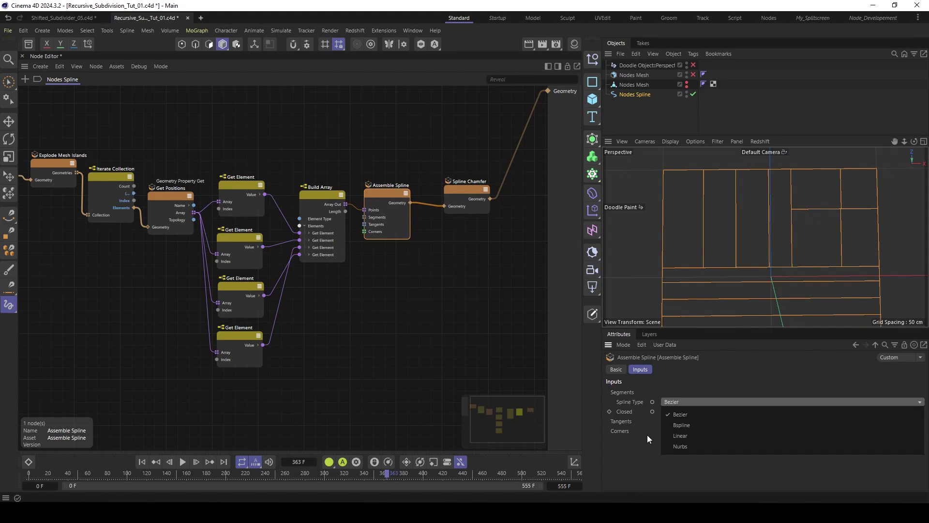
click(685, 435)
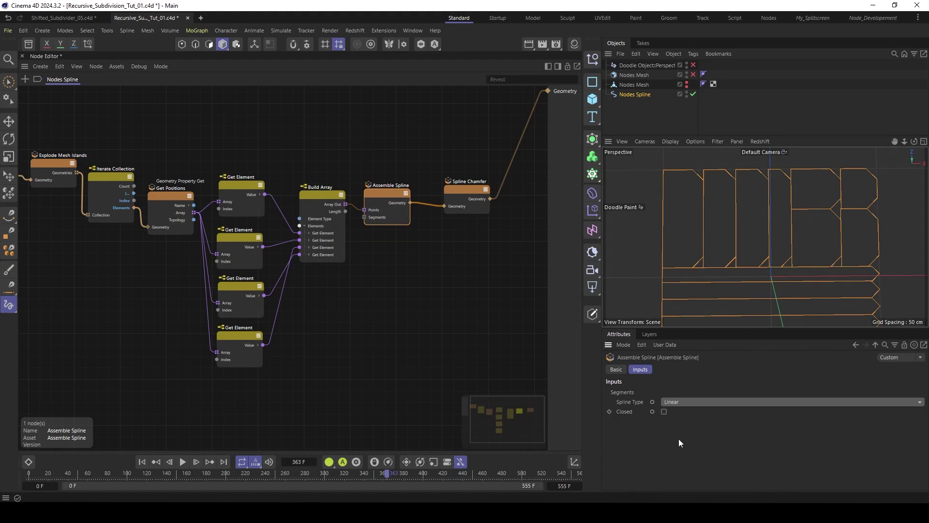
click(664, 412)
Step: Set the Spline Chamfer node's distance to 2 cm
drag(466, 190, 452, 188)
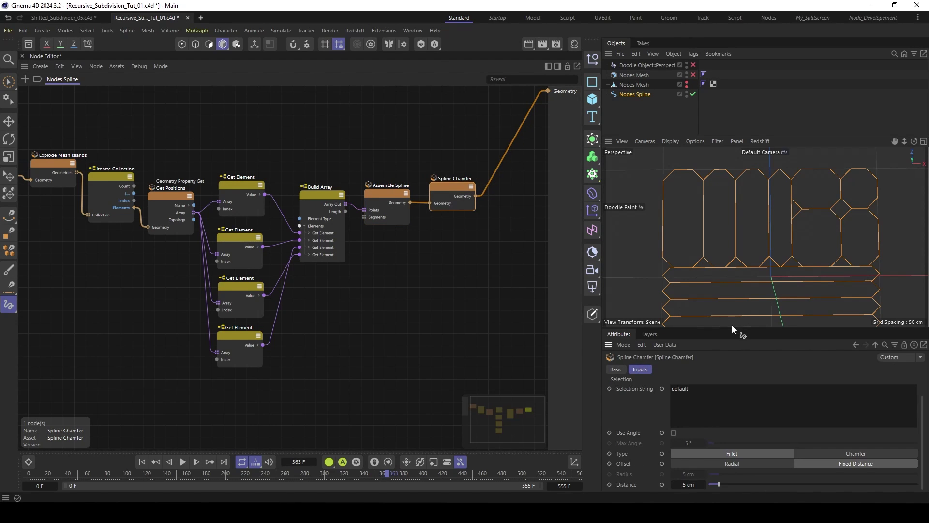
drag(731, 327, 731, 304)
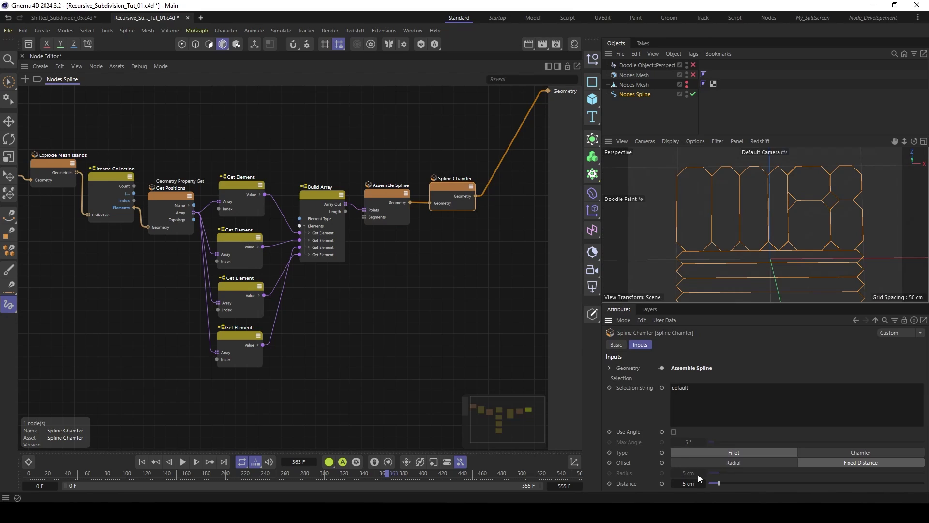
drag(720, 483, 713, 484)
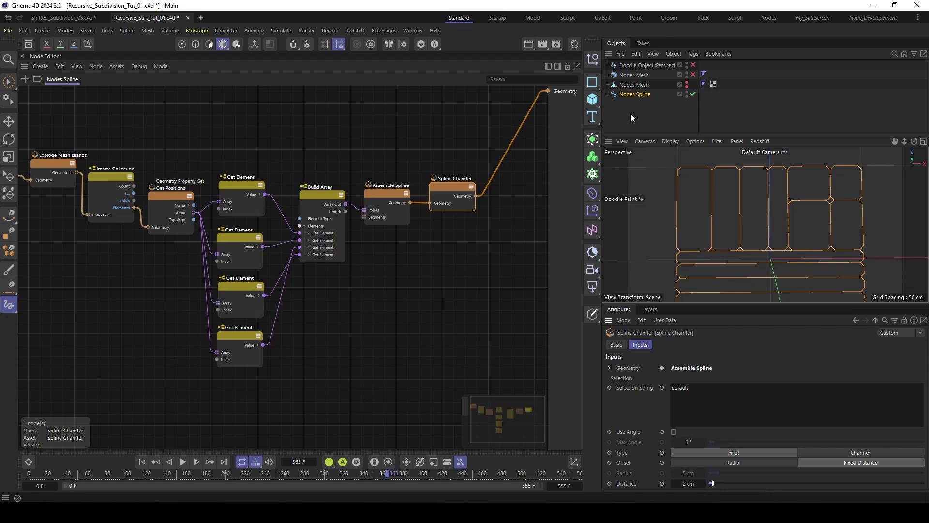
Step: Set the Nodes Spline object's subdivision type to Bezier and check the rounded corners of the outlines
click(616, 94)
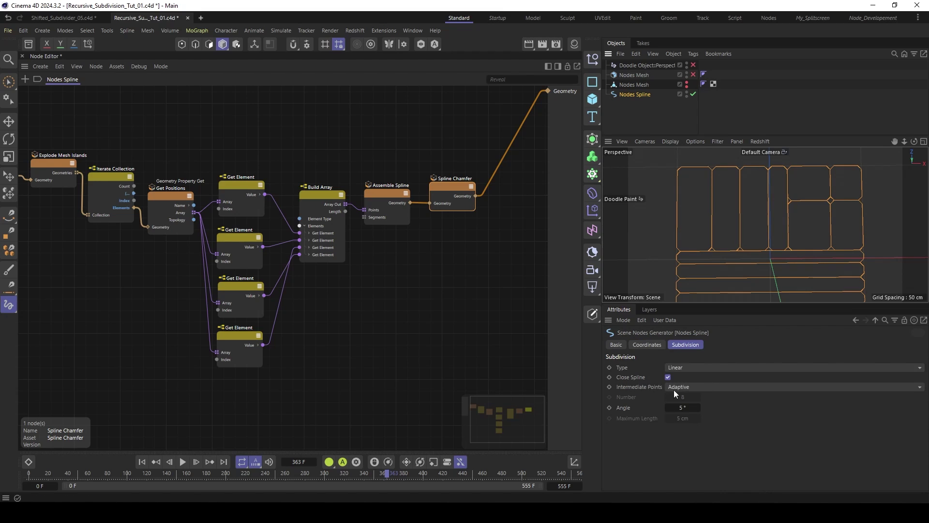
click(694, 366)
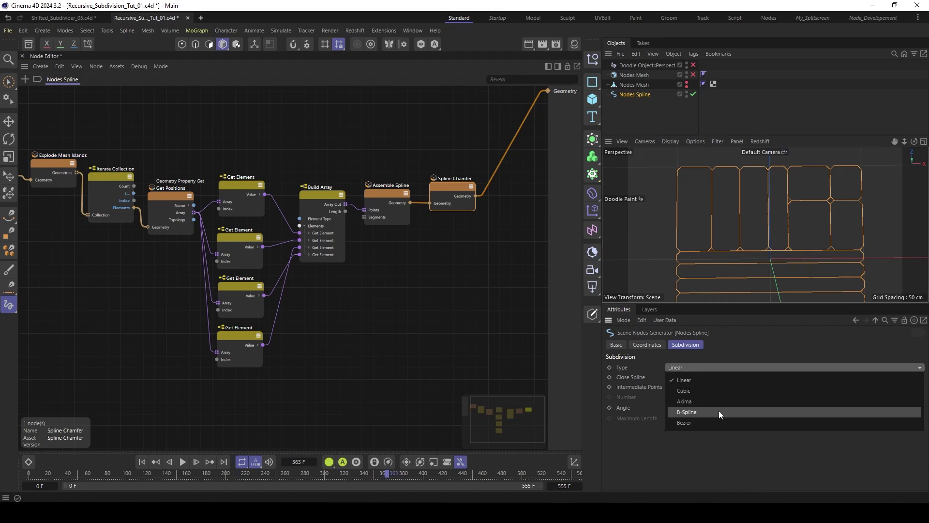
click(694, 422)
mouse_move(680, 251)
alt+right_down()
mouse_move(725, 236)
mouse_move(616, 177)
alt+right_up()
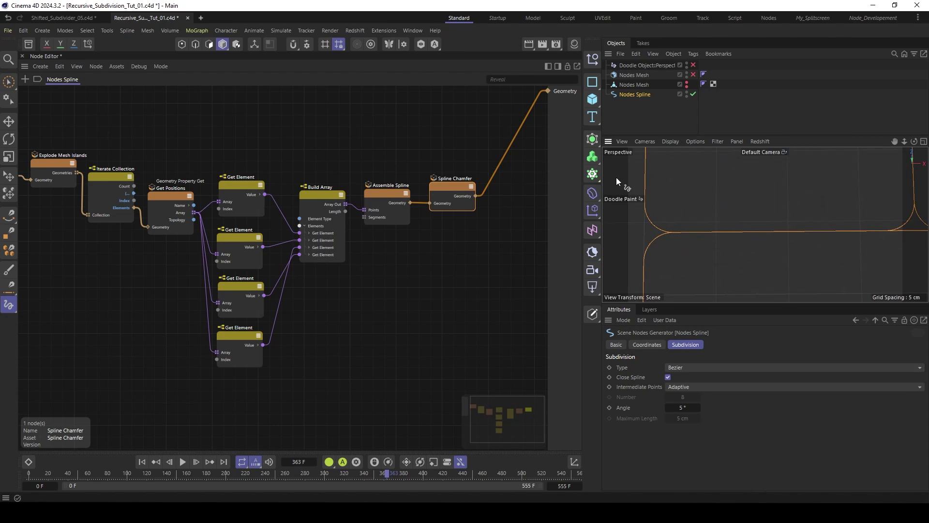
alt+right_drag(765, 210, 640, 216)
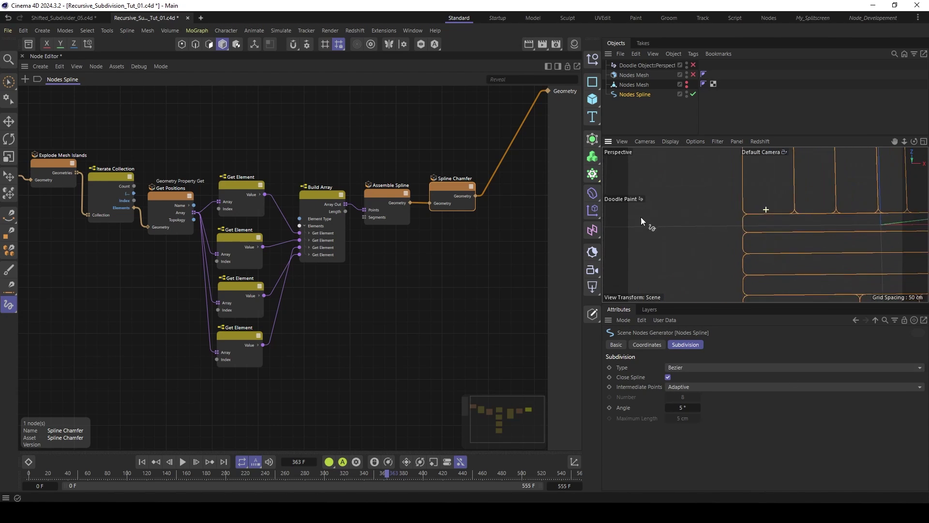
alt+right_drag(697, 213, 777, 207)
scroll(777, 207, down, 5)
alt+middle_drag(782, 204, 724, 213)
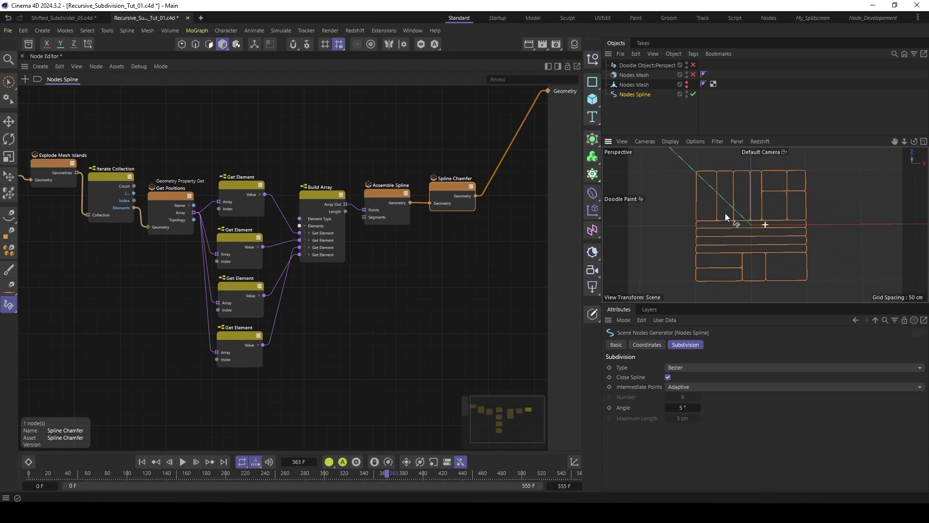
Step: Copy the ten-node chain from Explode Mesh Islands through Spline Chamfer, leaving out the imported Nodes Mesh node
alt+right_drag(353, 156, 339, 155)
alt+middle_drag(350, 151, 392, 170)
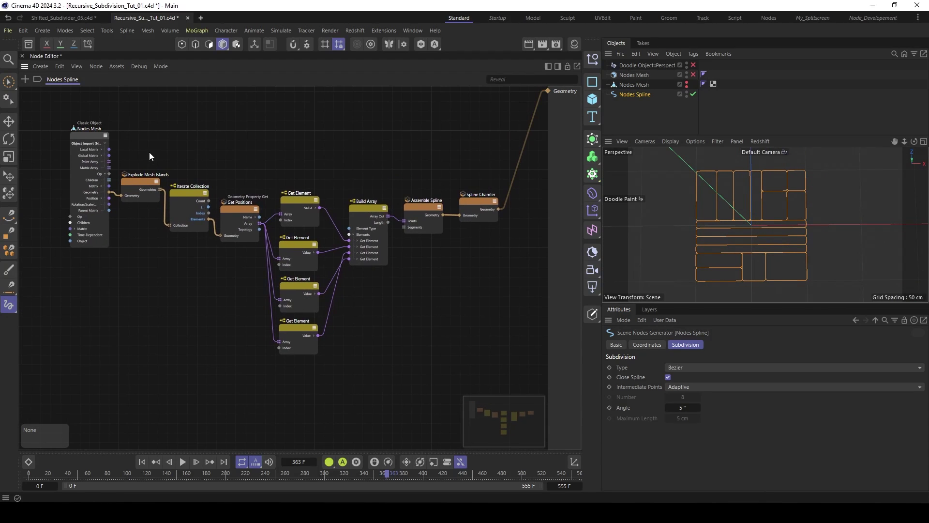
drag(140, 150, 494, 371)
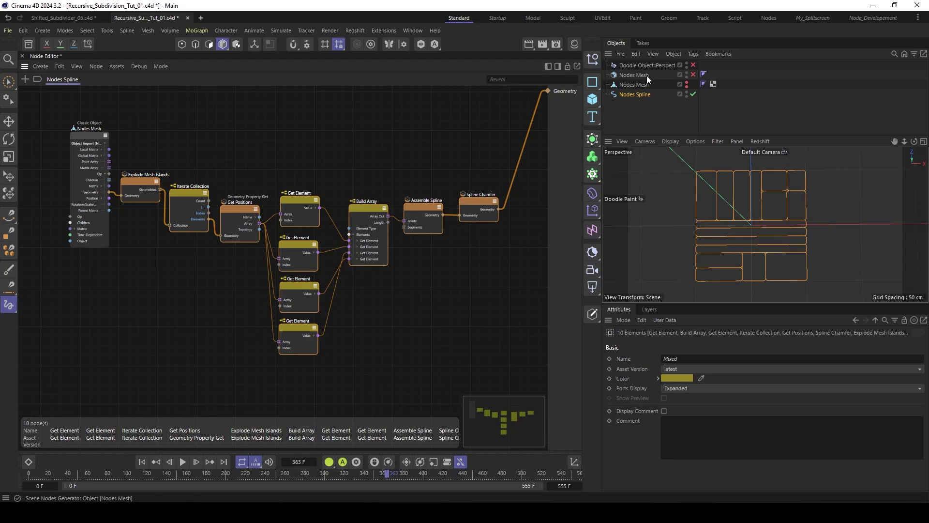
drag(140, 159, 508, 370)
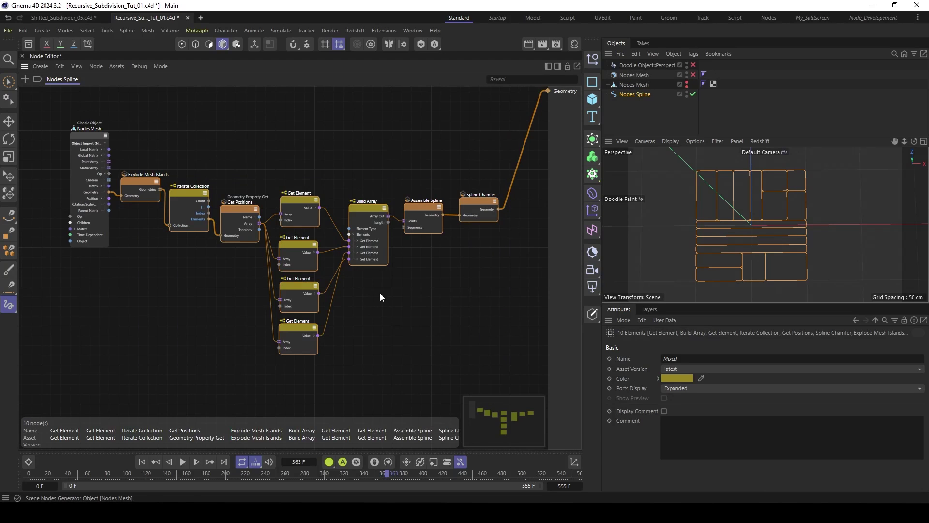
Step: Disable the Nodes Spline object, enable the first Nodes Mesh object and open its node graph
click(692, 94)
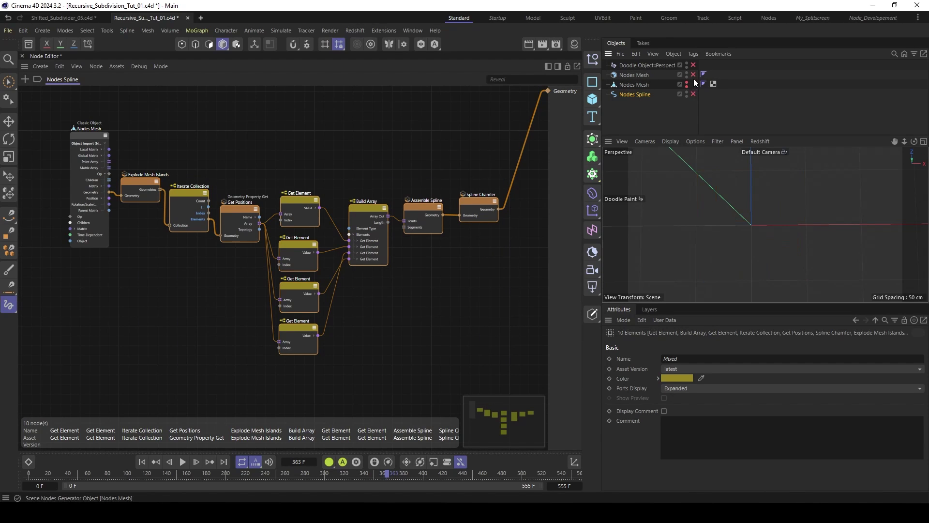
click(692, 74)
click(617, 74)
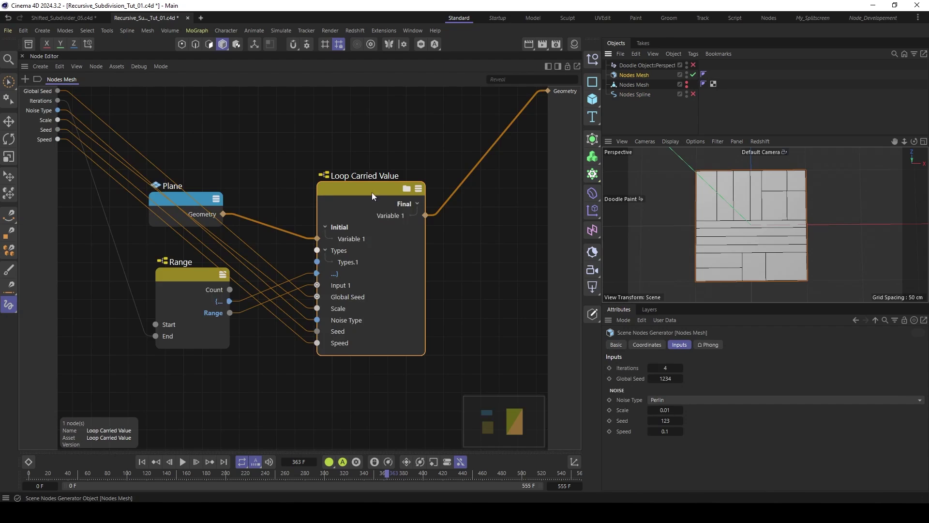
Step: Paste the copied spline node chain into the Nodes Mesh graph and place it after Loop Carried Value
key(h)
middle_drag(546, 234, 511, 247)
scroll(508, 248, down, 3)
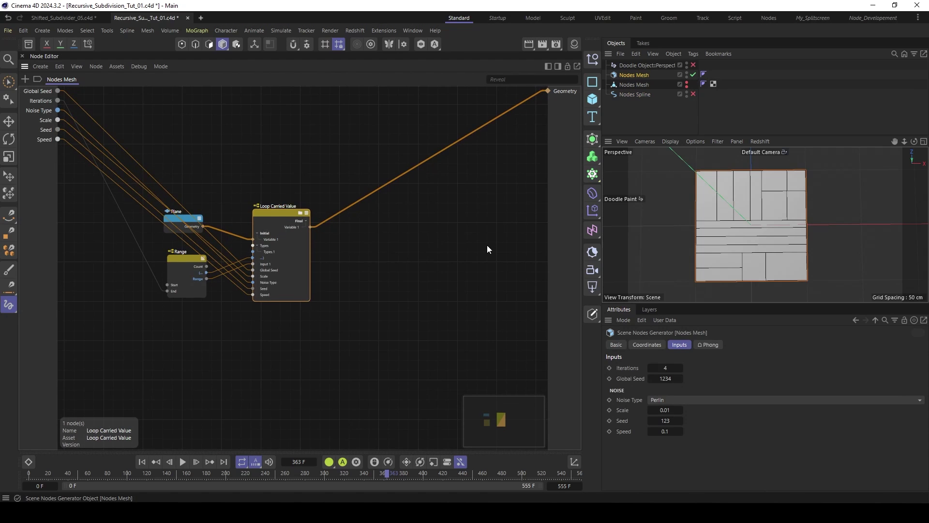
key(ctrl+v)
middle_drag(417, 225, 280, 223)
drag(147, 203, 351, 245)
scroll(145, 216, down, 2)
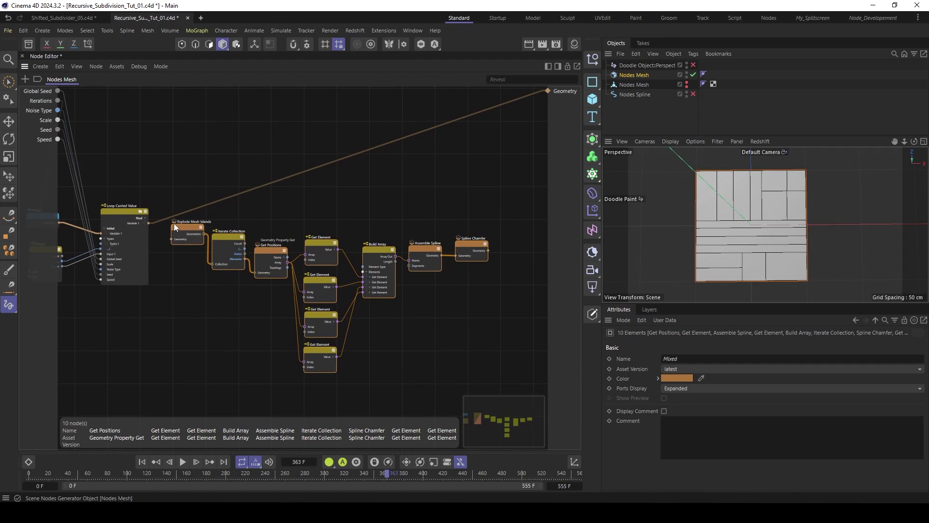
Step: Connect Loop Carried Value's Variable 1 output to the Geometry input of Explode Mesh Islands
drag(149, 223, 160, 253)
middle_drag(468, 221, 454, 207)
drag(455, 231, 451, 231)
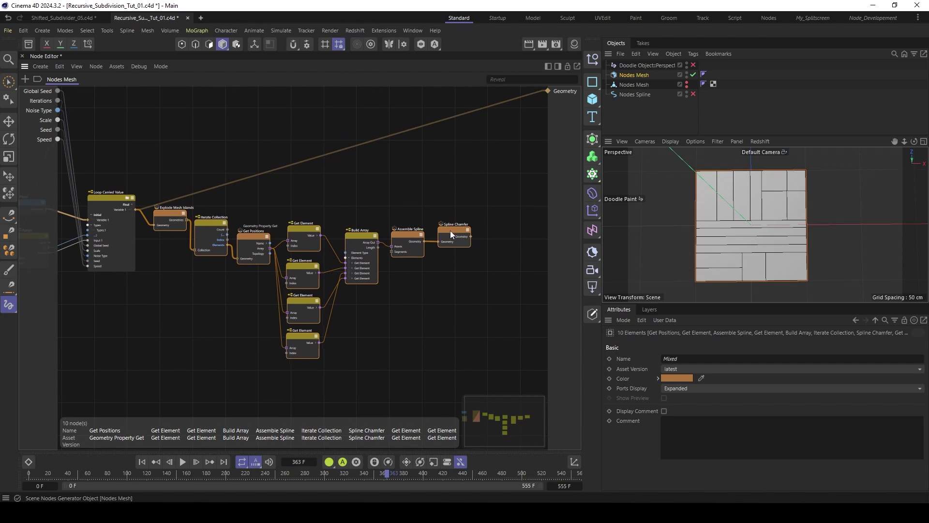
click(452, 233)
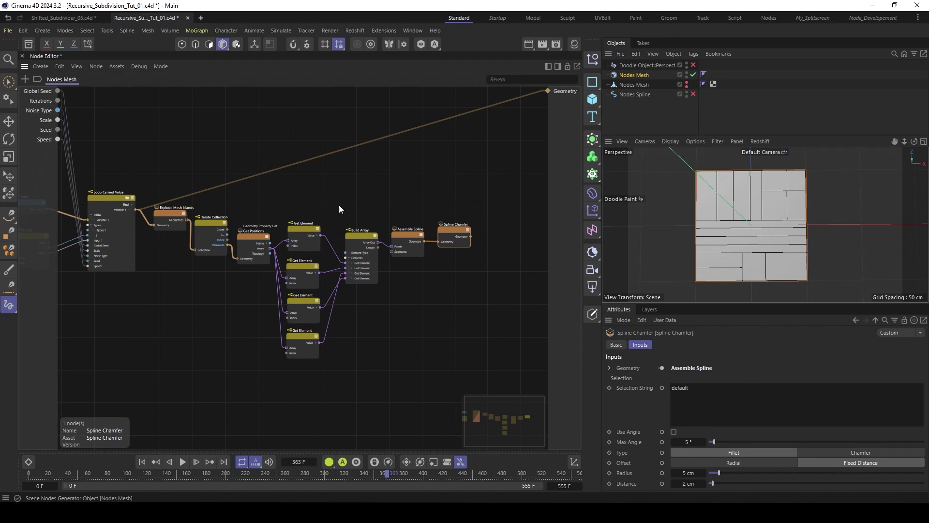
Step: Add an Extrude Line node after Spline Chamfer and leave room between them for another node
middle_drag(415, 201, 422, 199)
scroll(442, 202, up, 3)
middle_drag(486, 204, 435, 207)
double_click(475, 234)
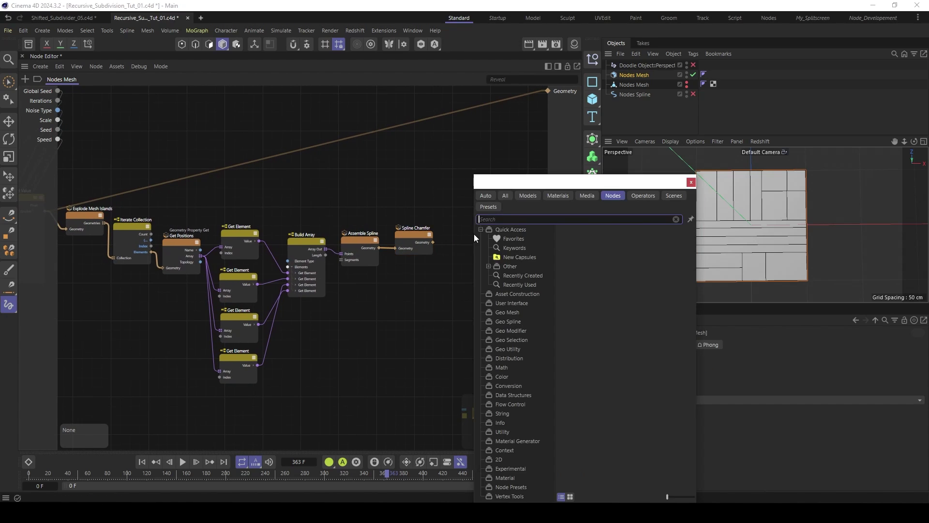
text(extru)
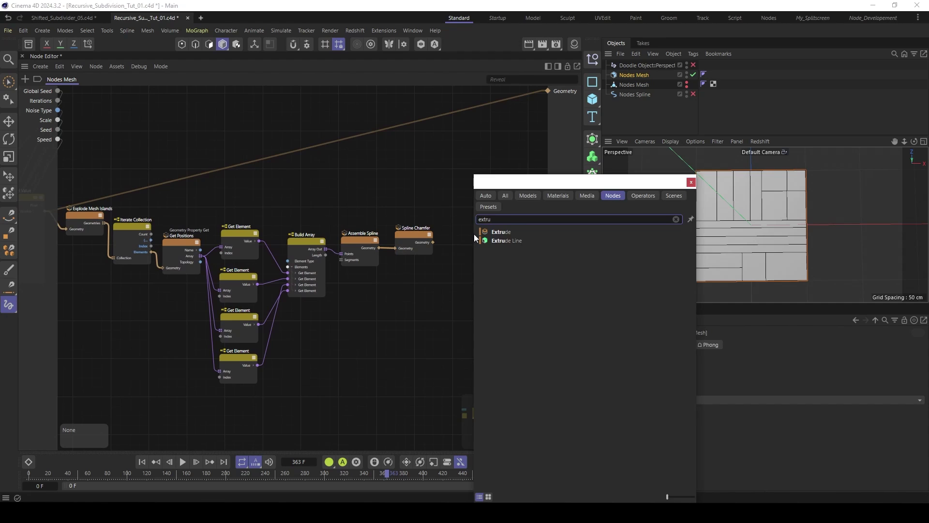
double_click(502, 242)
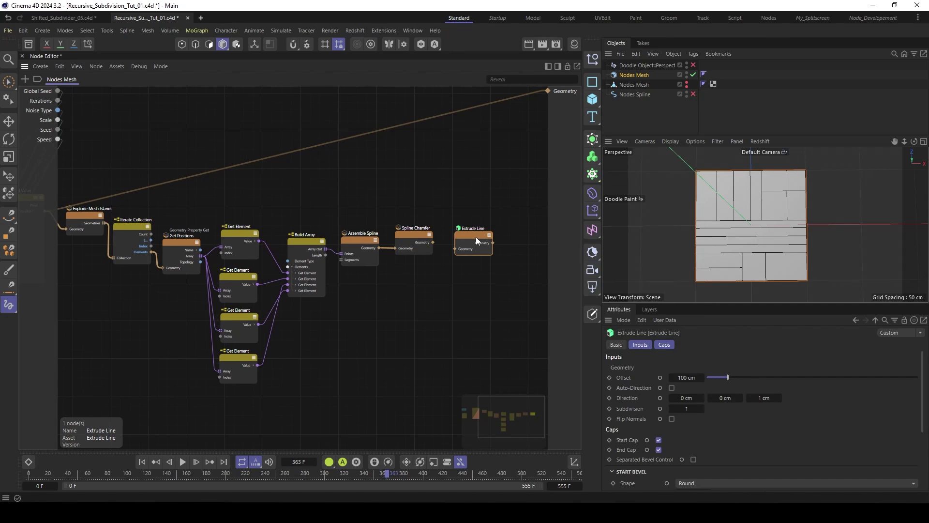
drag(475, 237, 512, 205)
Step: Insert a Tesselate Spline node between Spline Chamfer and Extrude Line, and connect Extrude Line's Geometry to the graph output
scroll(439, 241, up, 1)
click(452, 222)
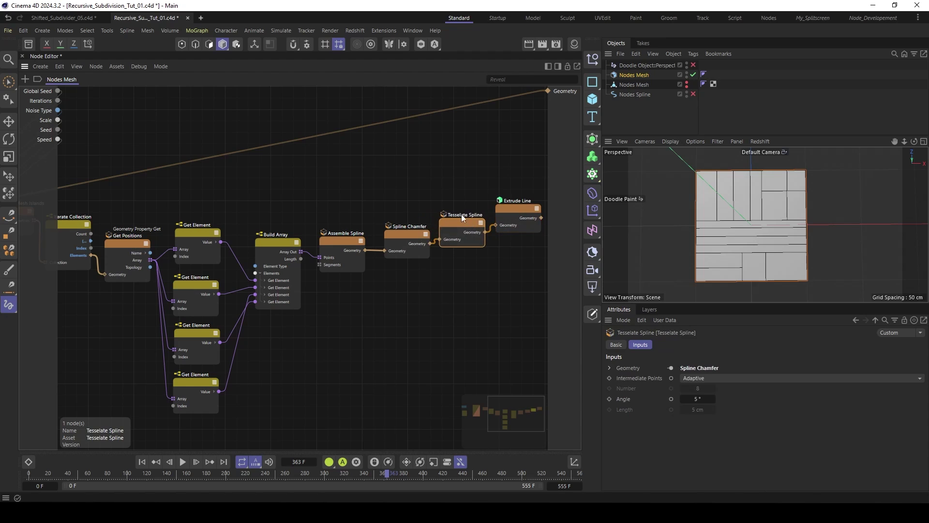
scroll(460, 214, down, 1)
scroll(226, 334, down, 1)
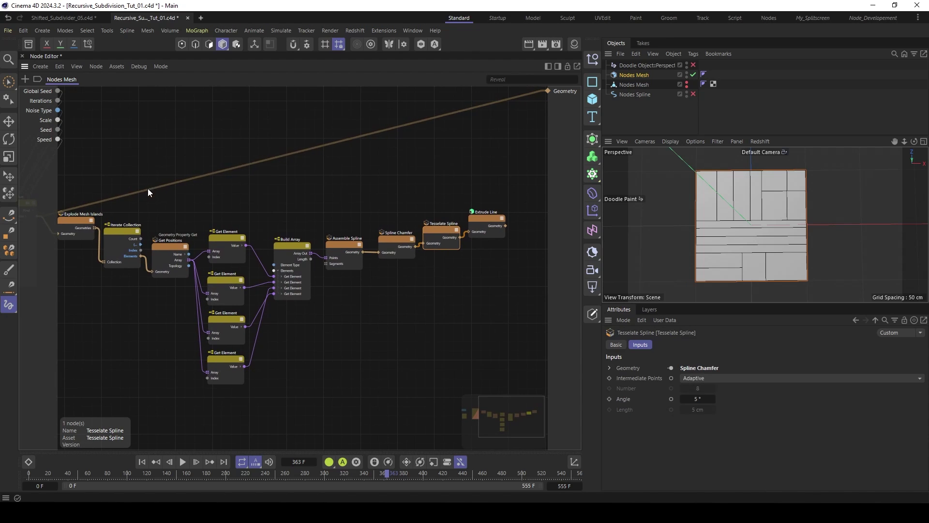
drag(148, 188, 506, 226)
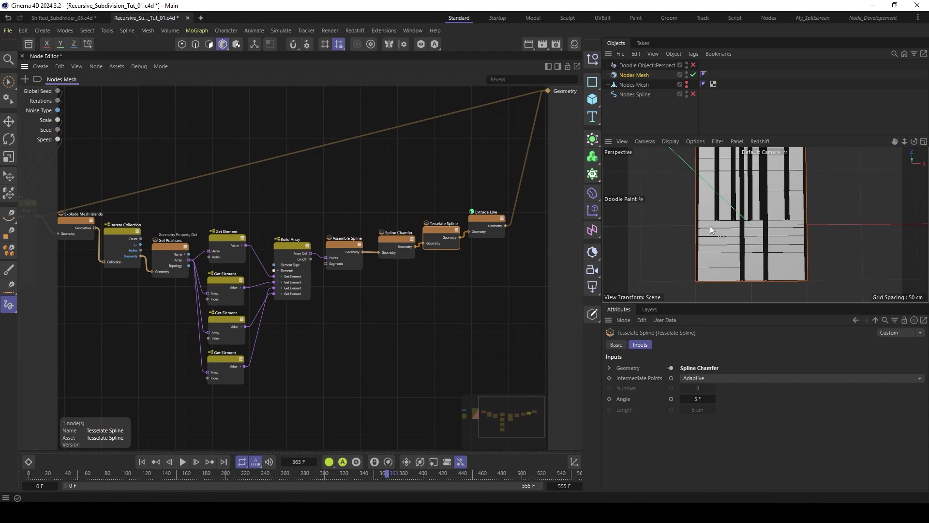
scroll(736, 222, up, 3)
Step: Set the Extrude Line node's direction to 0, 1, 0 cm so it extrudes along Y
click(494, 215)
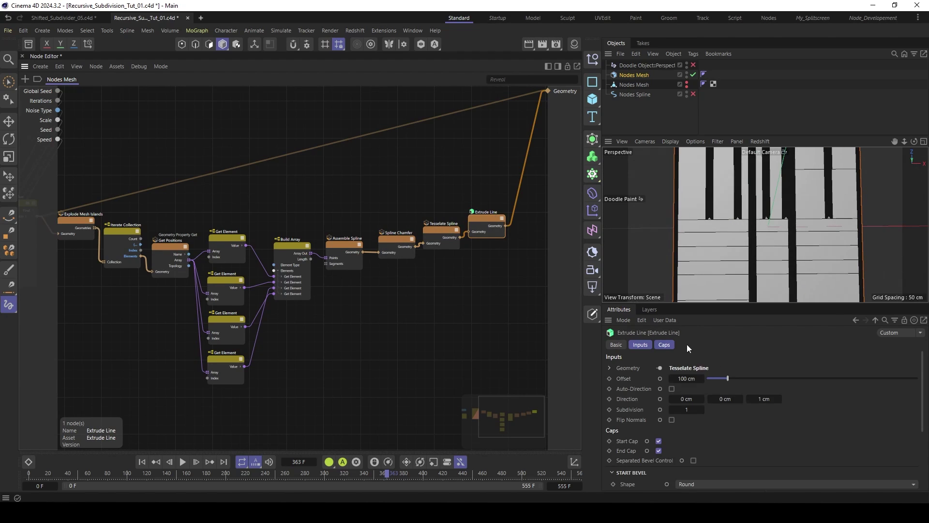
double_click(720, 398)
text(1)
double_click(764, 400)
text(0)
key(Return)
Step: Set the Extrude Line node's offset to 2 cm and check the extruded panels from several angles
double_click(686, 378)
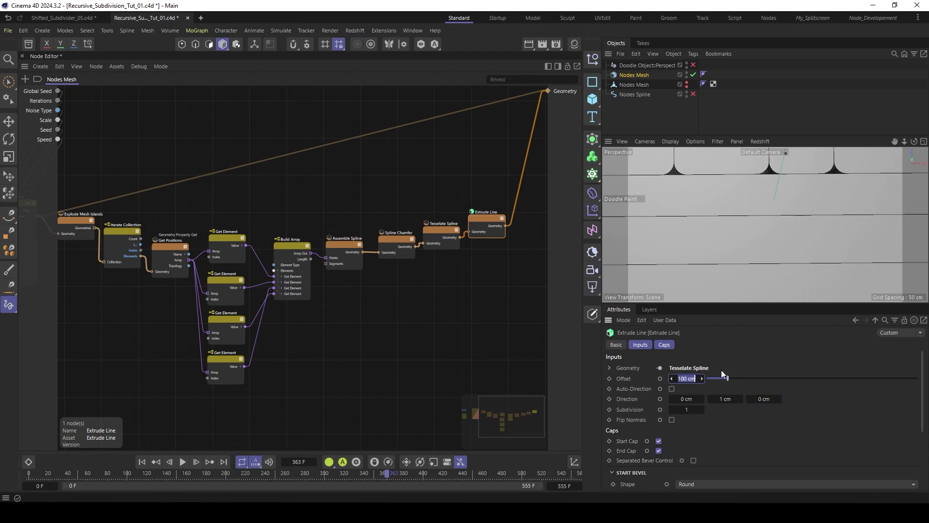
text(2)
key(Return)
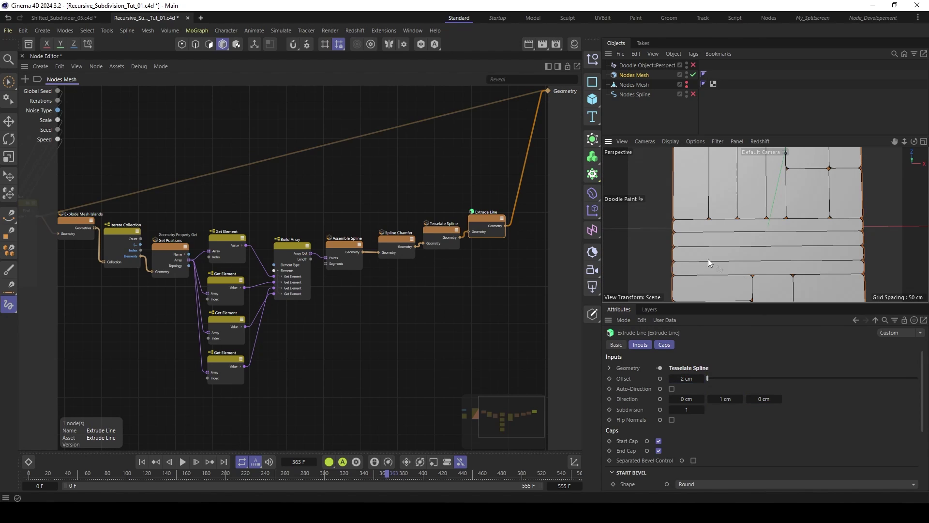
alt+drag(707, 258, 725, 208)
scroll(689, 282, up, 5)
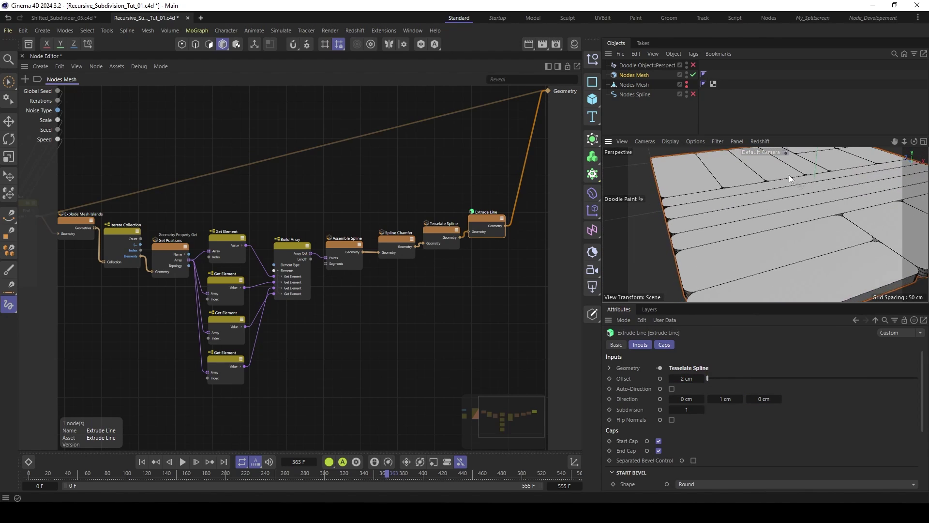
alt+drag(789, 174, 770, 220)
scroll(772, 194, down, 5)
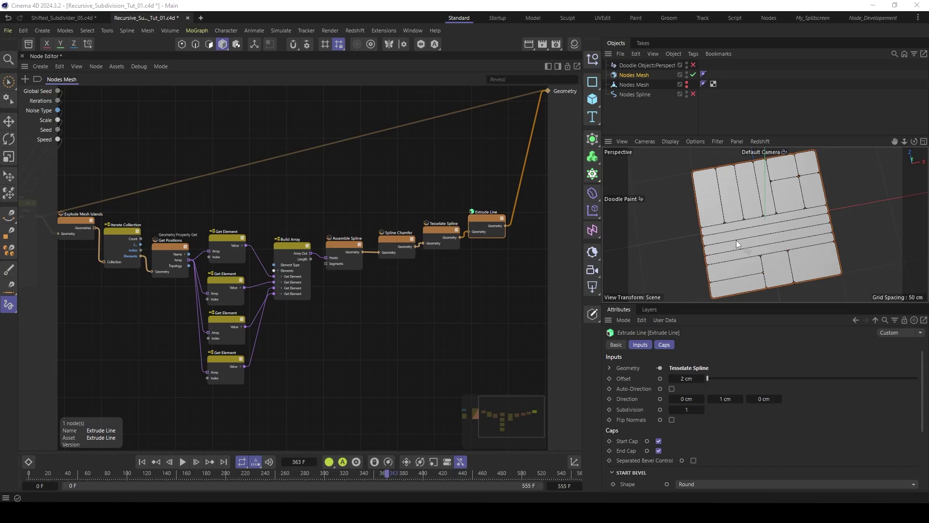
alt+drag(739, 226, 716, 174)
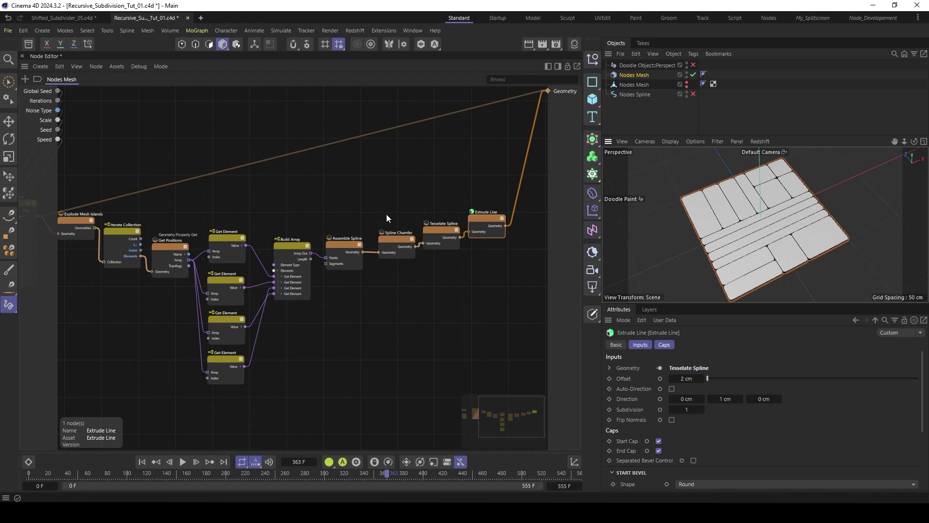
Step: Move the Extrude Line node slightly away from Tesselate Spline and expose its Offset input as a port
click(303, 192)
mouse_move(303, 192)
middle_down()
mouse_move(312, 193)
mouse_move(287, 187)
middle_up()
drag(471, 217, 477, 205)
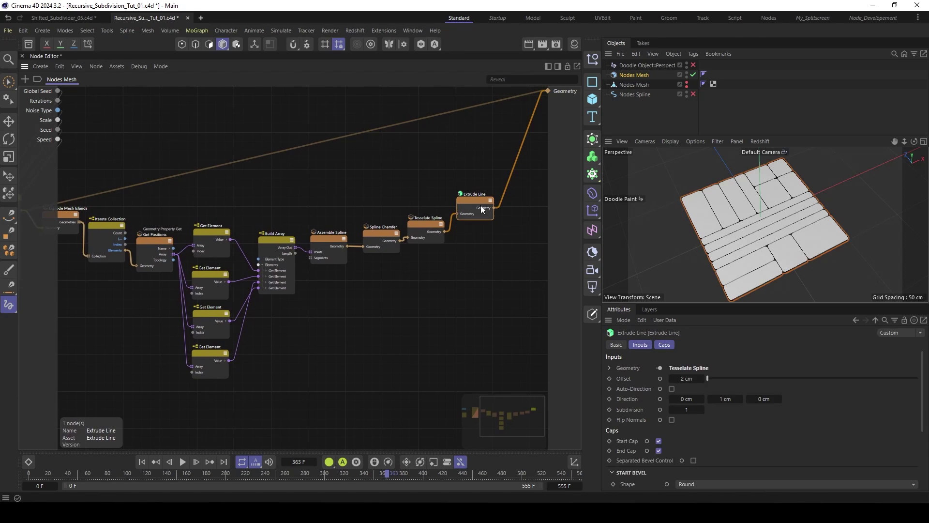
click(660, 379)
click(176, 199)
scroll(176, 199, up, 1)
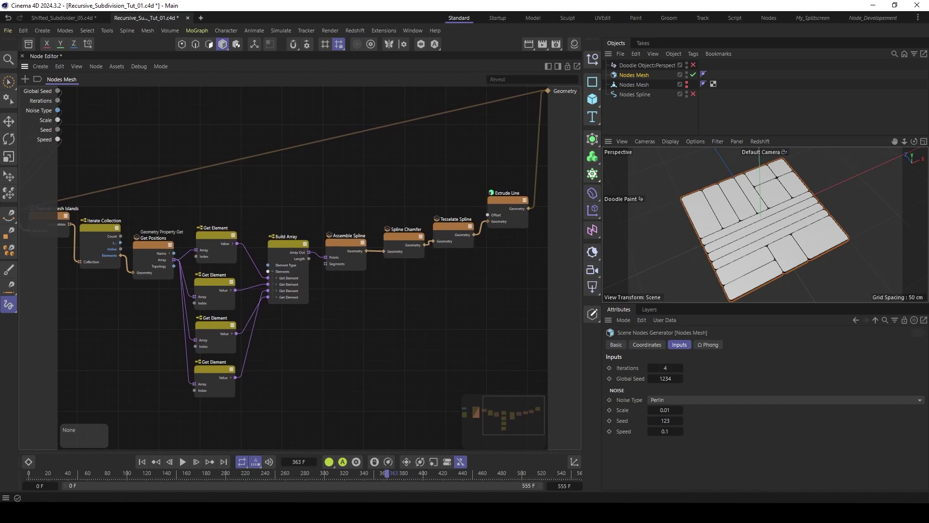
Step: Add a Hash node above the Get Element nodes and connect Iterate Collection's Index to its Seed
double_click(254, 181)
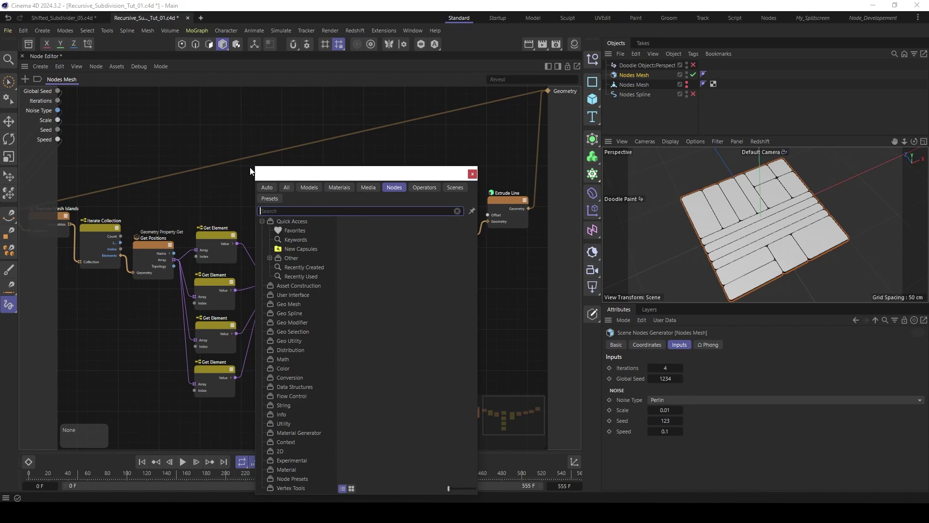
text(hash)
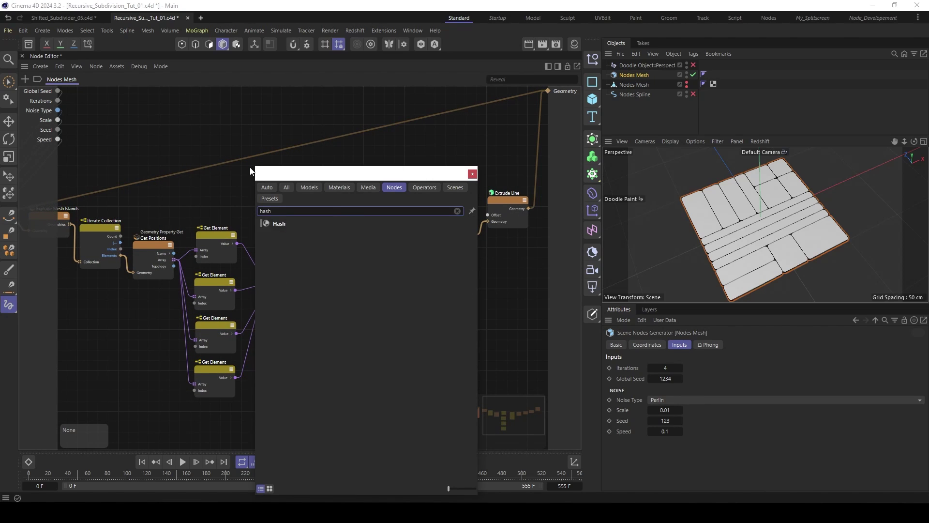
double_click(277, 223)
drag(243, 187, 262, 135)
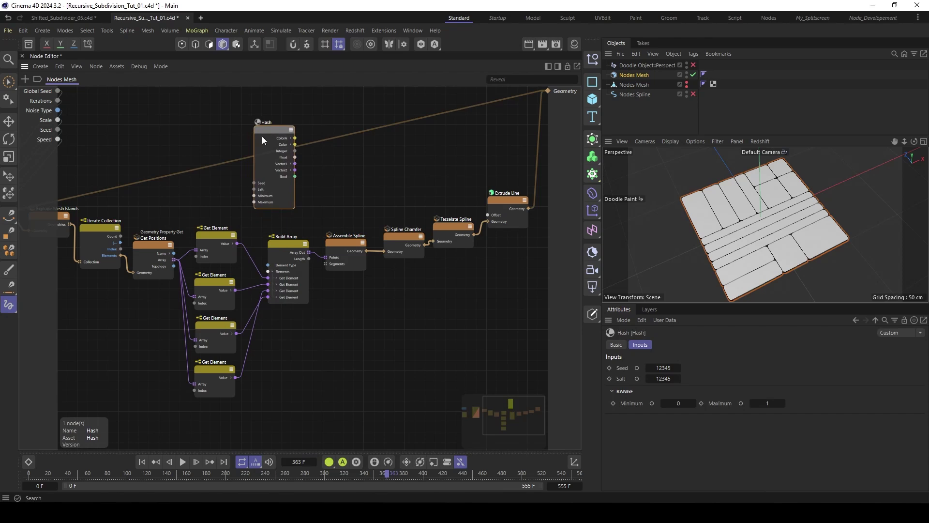
double_click(211, 164)
click(269, 129)
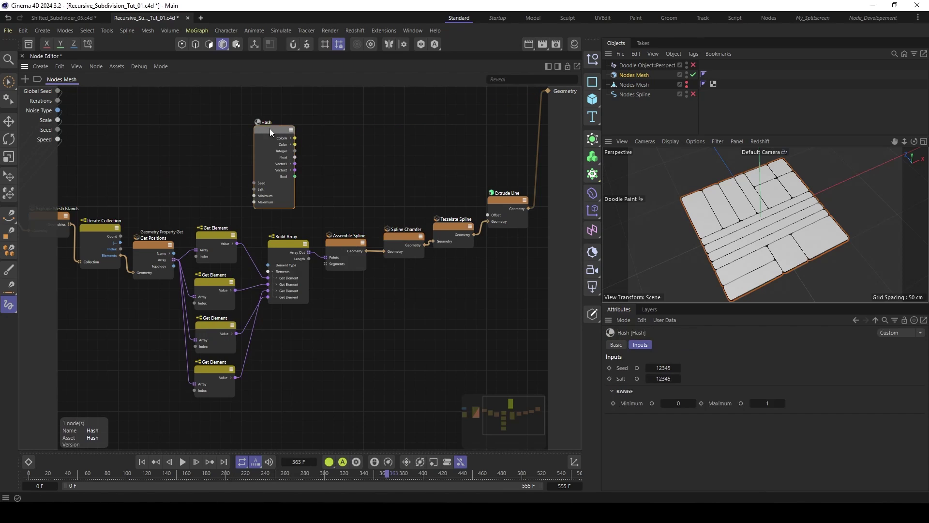
drag(120, 251, 256, 182)
drag(270, 128, 272, 125)
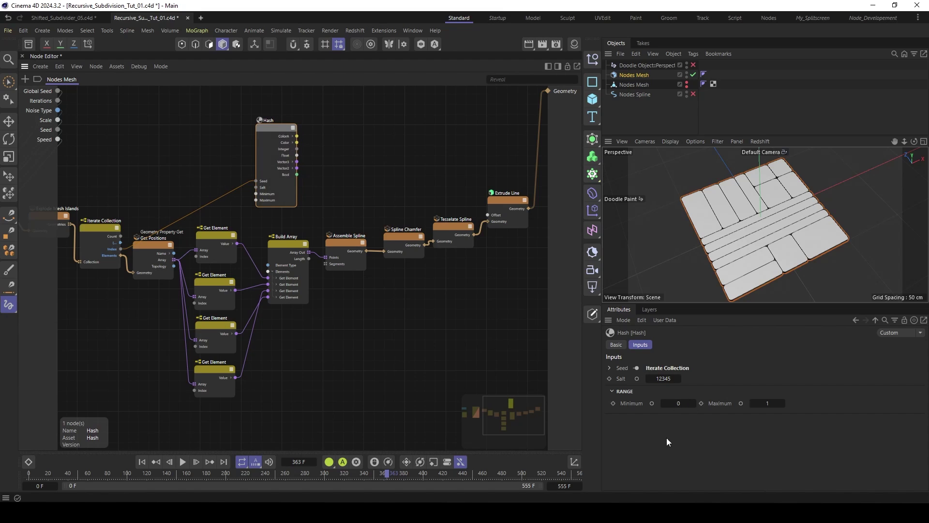
Step: Set the Hash node's range to a minimum of 2 and a maximum of 8
click(678, 403)
text(2)
key(Tab)
text(8)
key(Return)
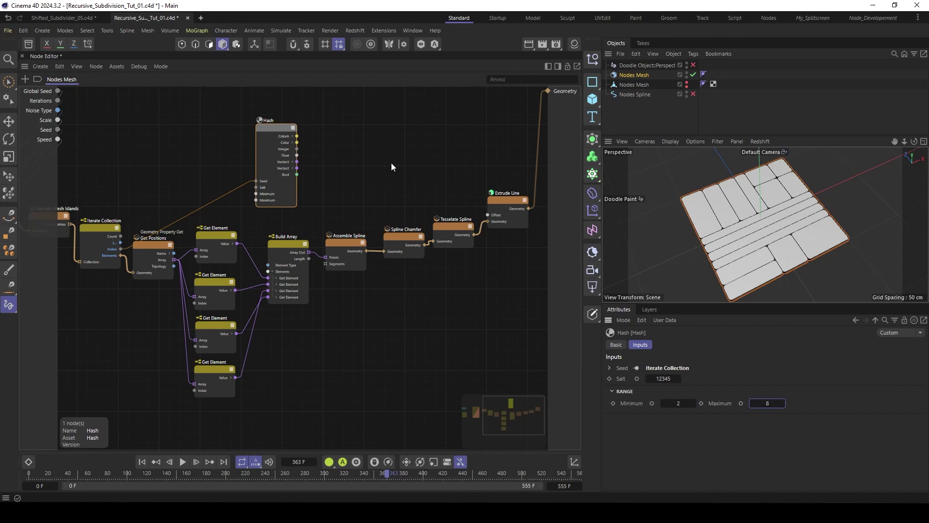
Step: Connect Hash's Float output to Extrude Line's Offset and play the animation to check the panel heights
drag(297, 155, 491, 214)
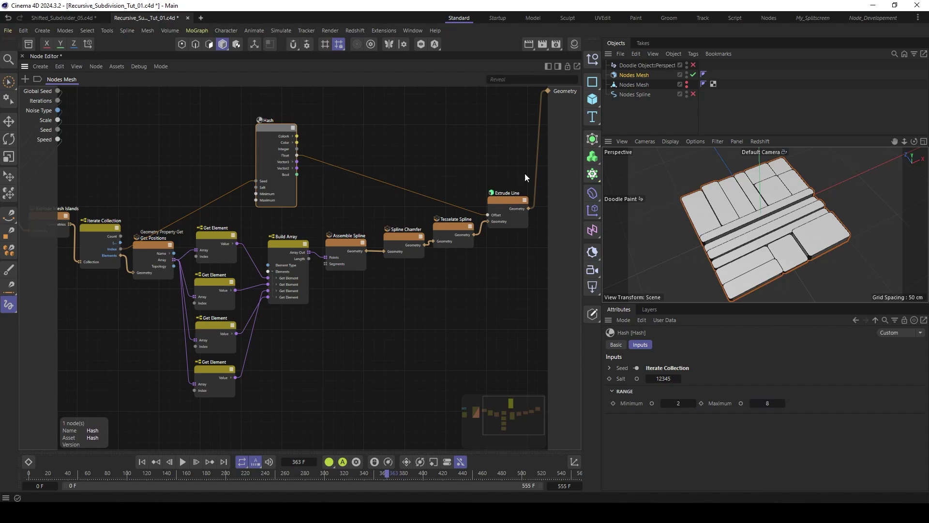
alt+drag(741, 233, 734, 206)
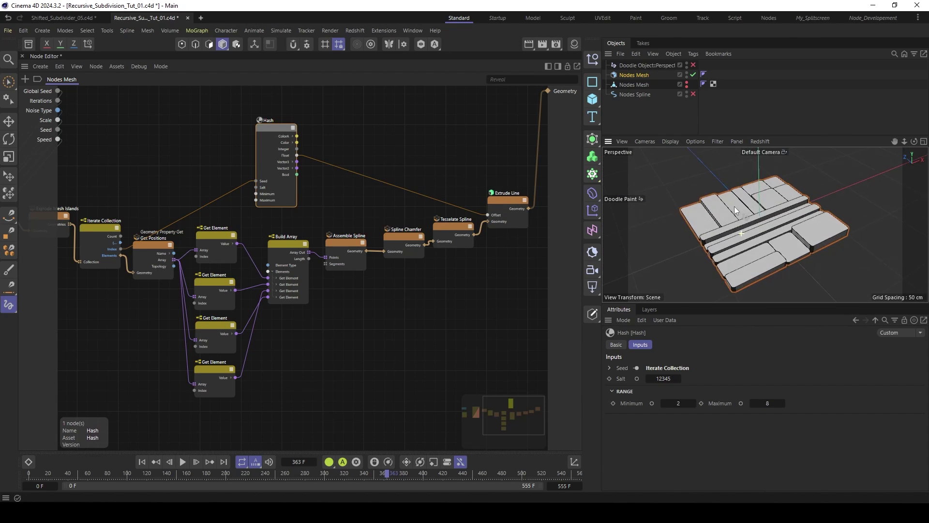
scroll(783, 237, up, 3)
click(186, 463)
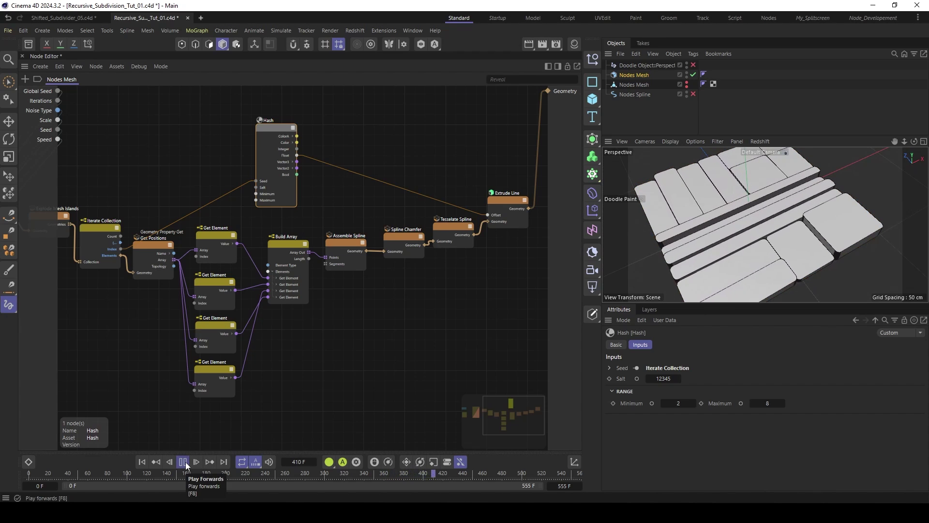
click(186, 463)
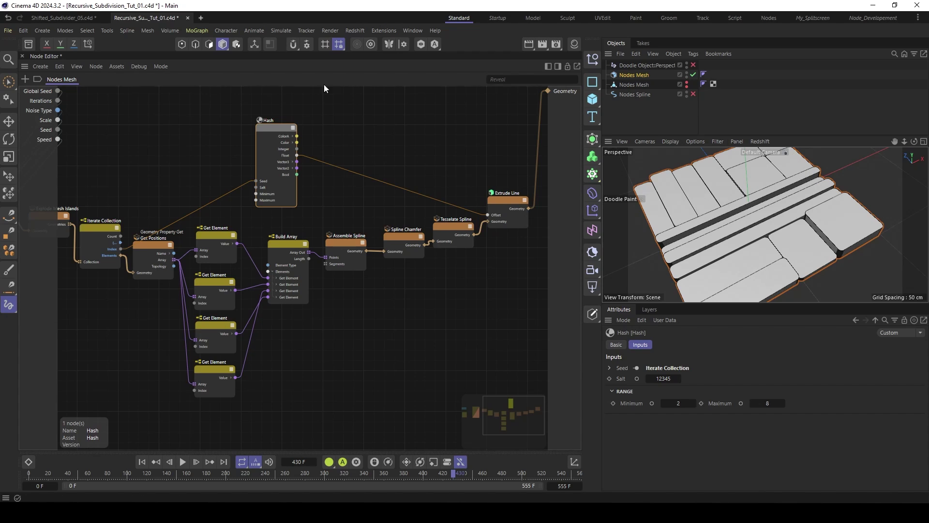
Step: Add a Geometry Property Set node after Extrude Line and set its type to Weights
drag(278, 130, 286, 115)
middle_drag(427, 143, 392, 140)
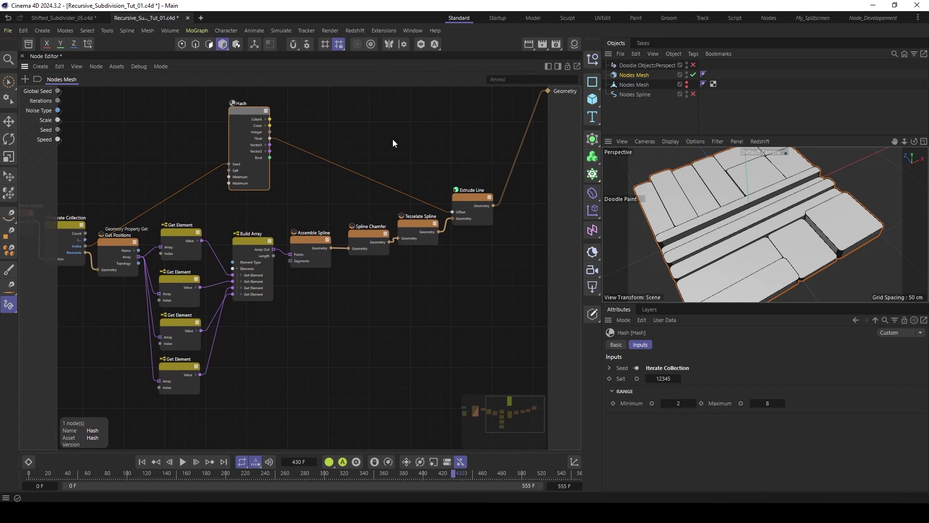
scroll(389, 240, down, 2)
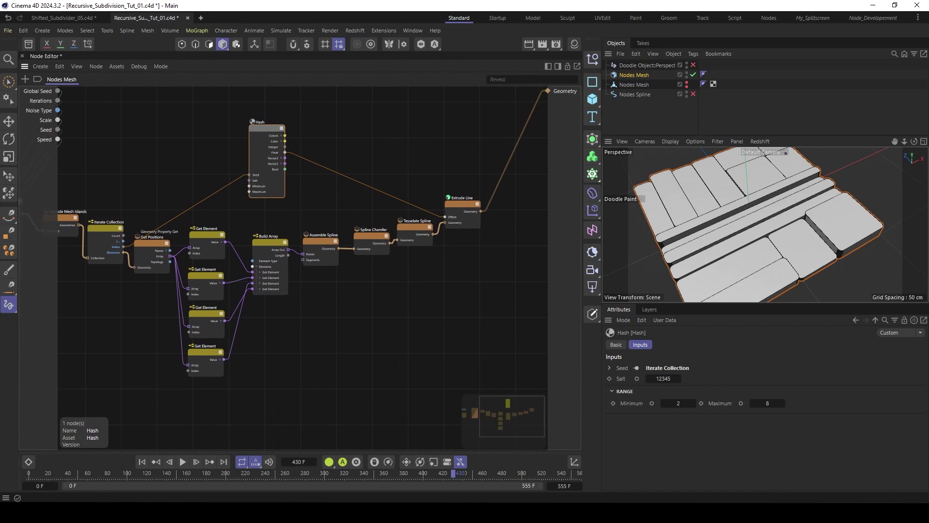
click(411, 160)
middle_drag(464, 154, 430, 161)
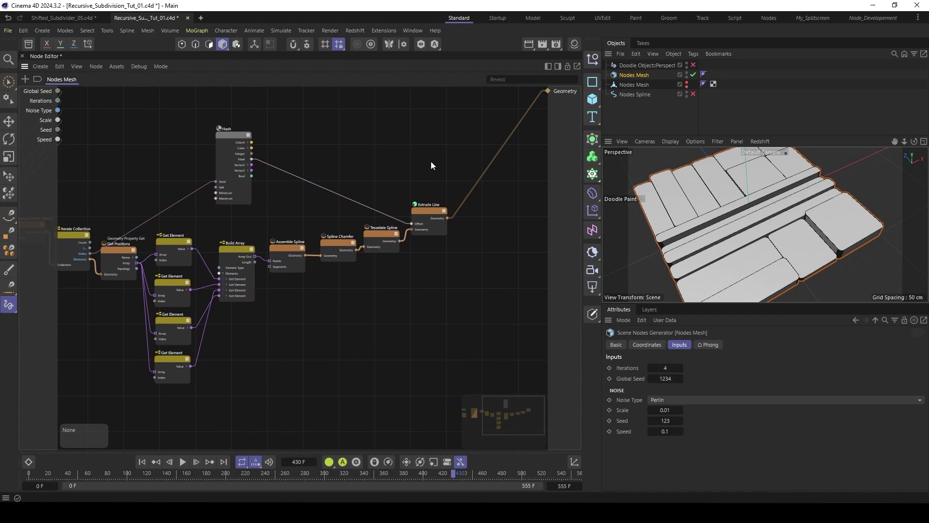
double_click(437, 158)
text(set ge)
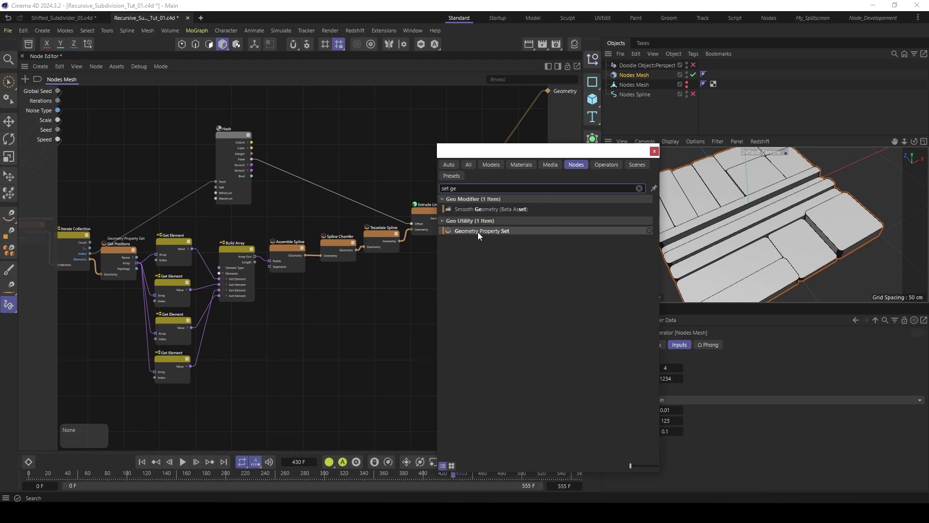
click(475, 231)
drag(446, 168, 484, 168)
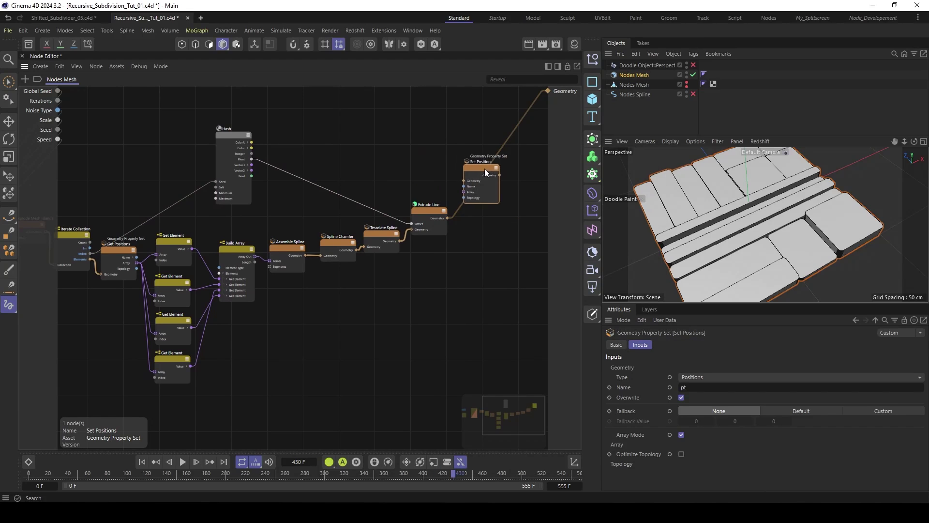
click(720, 377)
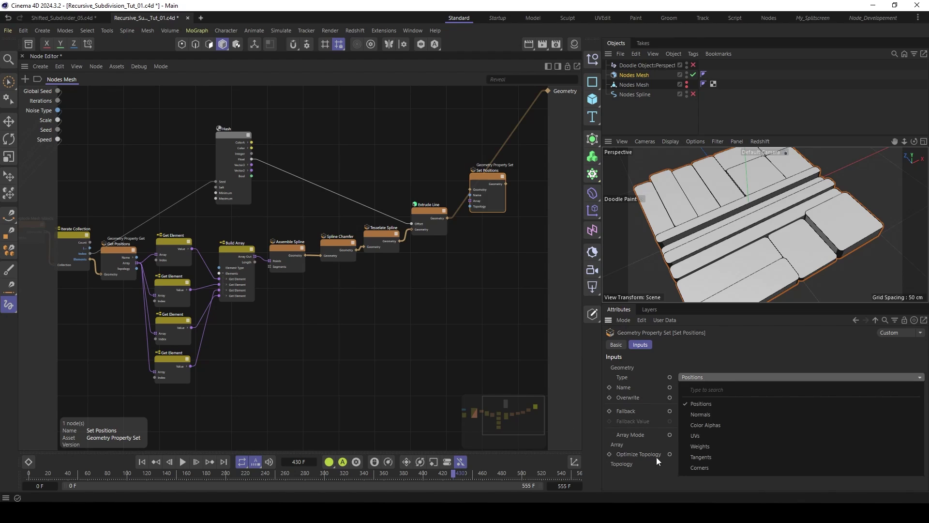
click(707, 447)
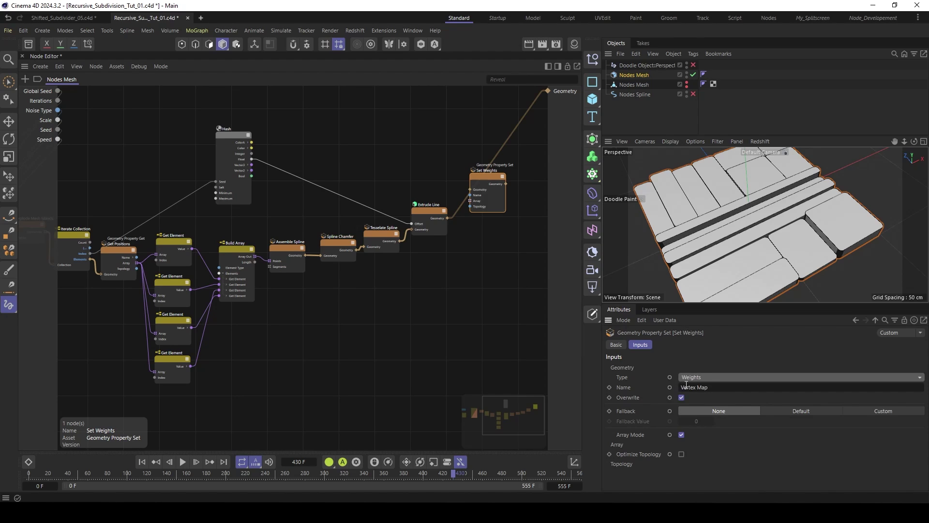
Step: Insert the Set Weights node between Extrude Line and the graph's Geometry output
click(399, 174)
scroll(400, 174, up, 1)
middle_drag(400, 174, 354, 177)
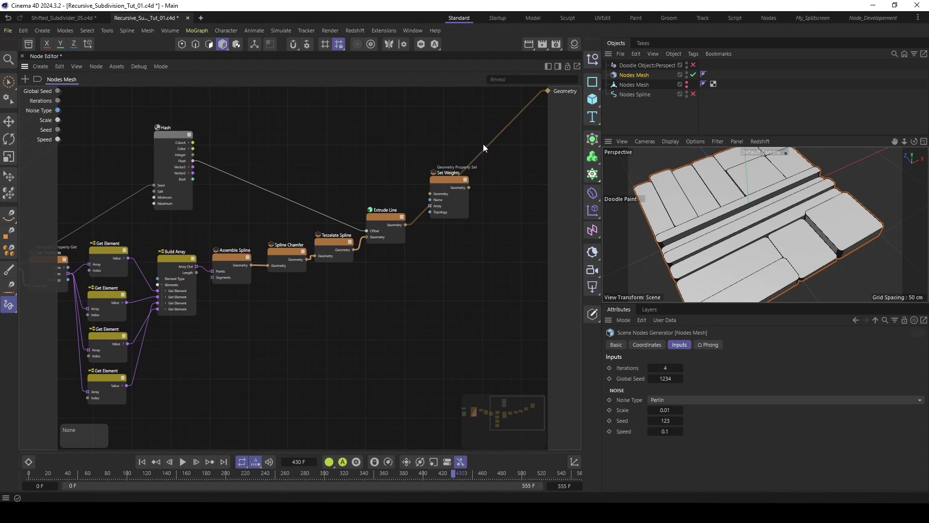
drag(405, 224, 436, 195)
drag(425, 210, 447, 183)
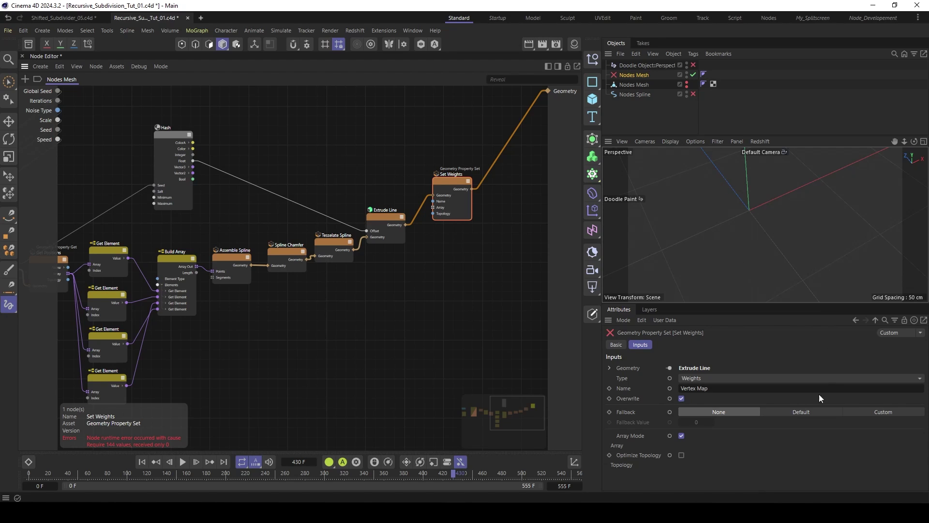
Step: Set the Set Weights node's Fallback to Custom and expose Fallback Value as a port
click(882, 411)
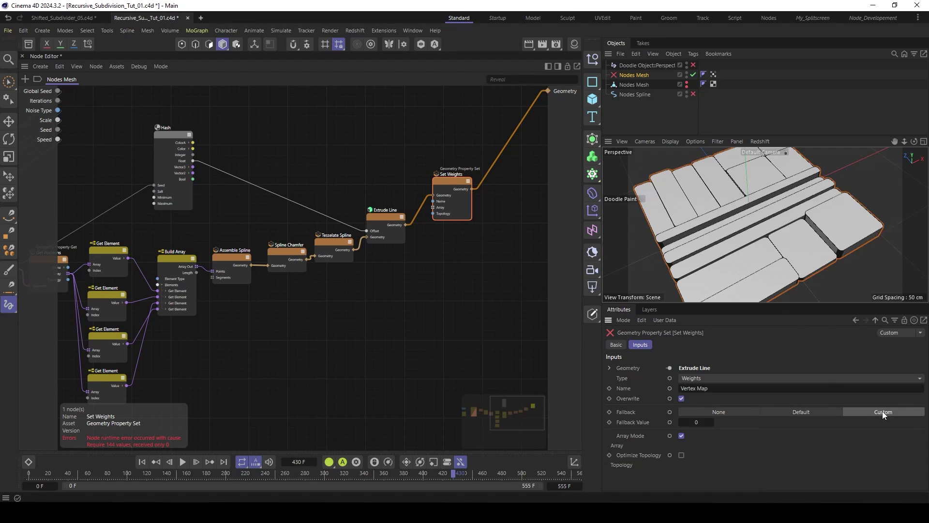
click(670, 422)
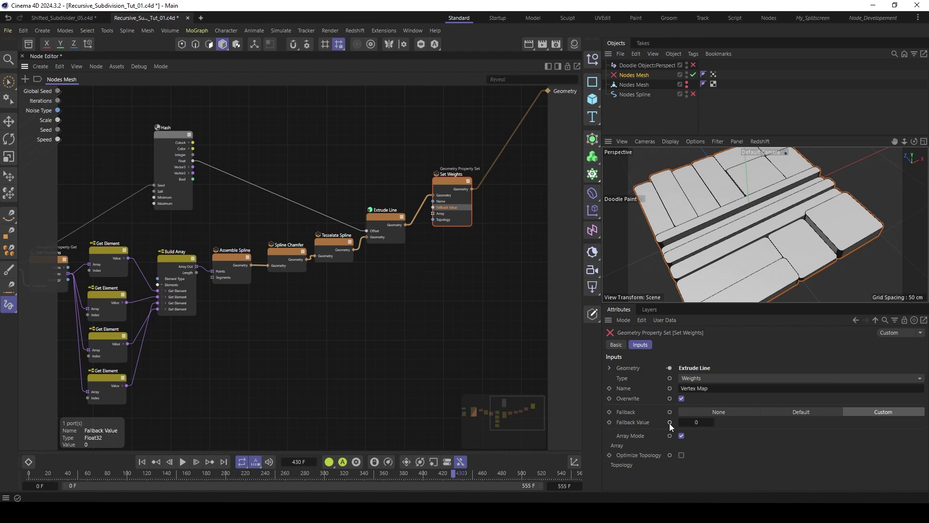
click(268, 169)
Step: Duplicate the Hash node above the original and set the copy's range to a minimum of 0 and a maximum of 1
middle_drag(268, 169, 296, 208)
drag(203, 177, 207, 97)
middle_drag(340, 162, 332, 161)
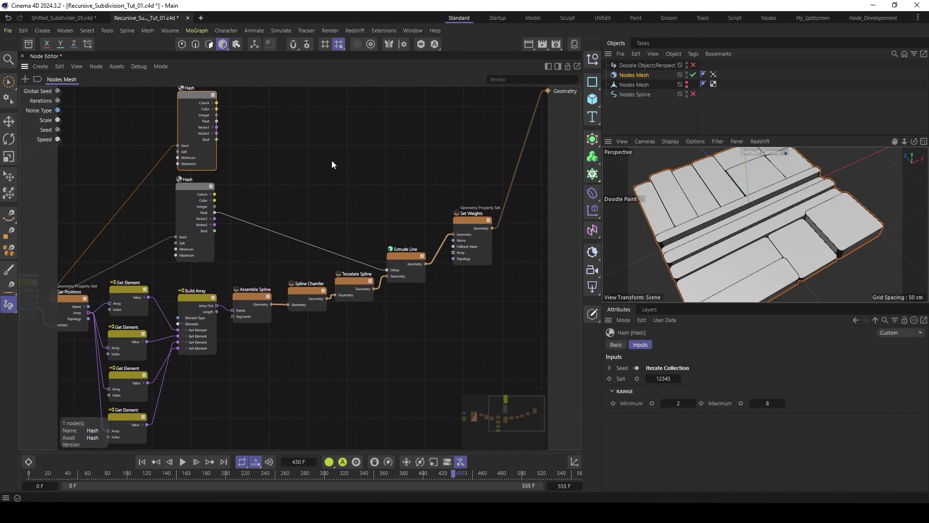
click(693, 406)
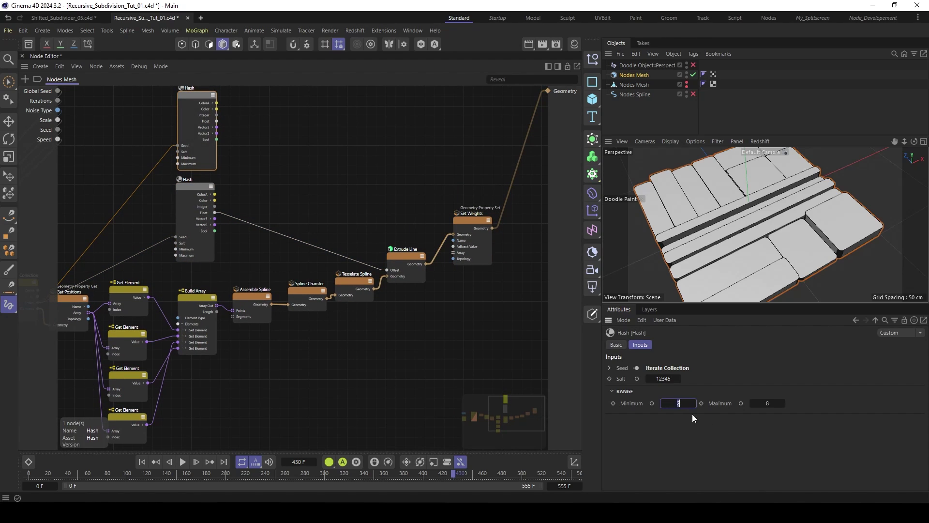
text(0)
key(Return)
Step: Connect the duplicated Hash node's Float output to Set Weights' Fallback Value
alt+middle_drag(301, 132, 298, 131)
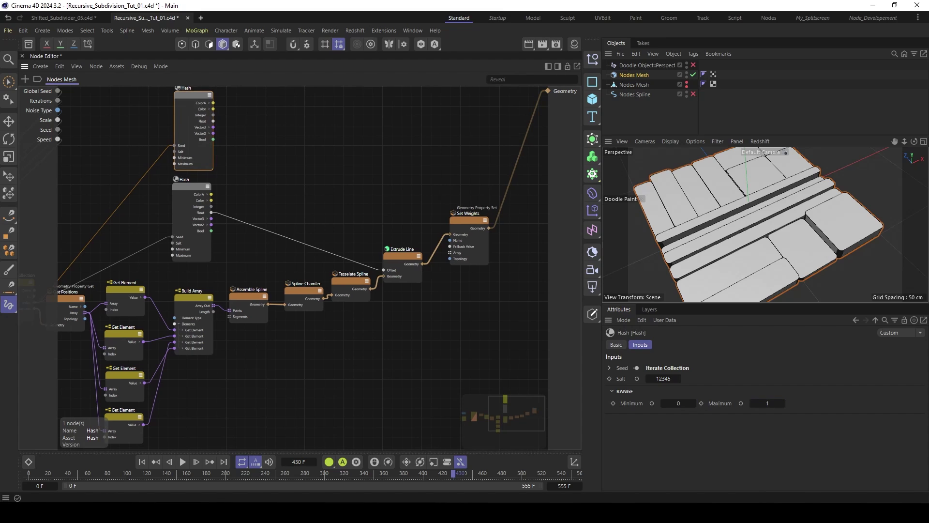
drag(213, 121, 458, 253)
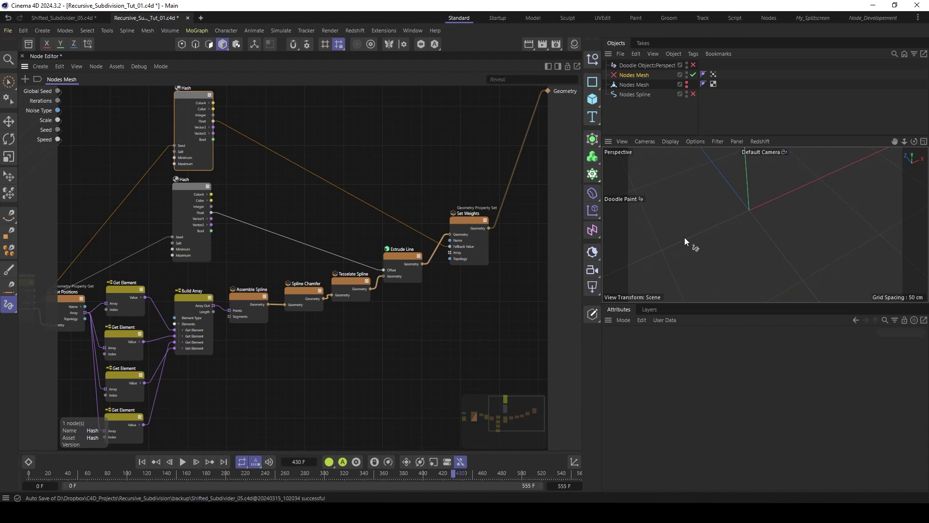
click(347, 127)
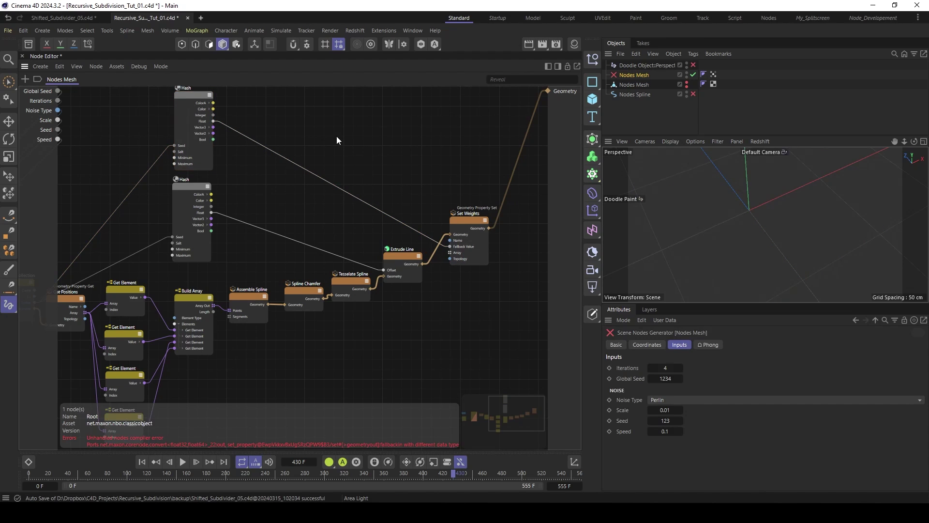
Step: Add a Value node and connect the duplicated Hash's Float to its Input, checking the data types of the Float and Fallback Value ports
double_click(336, 136)
text(valu)
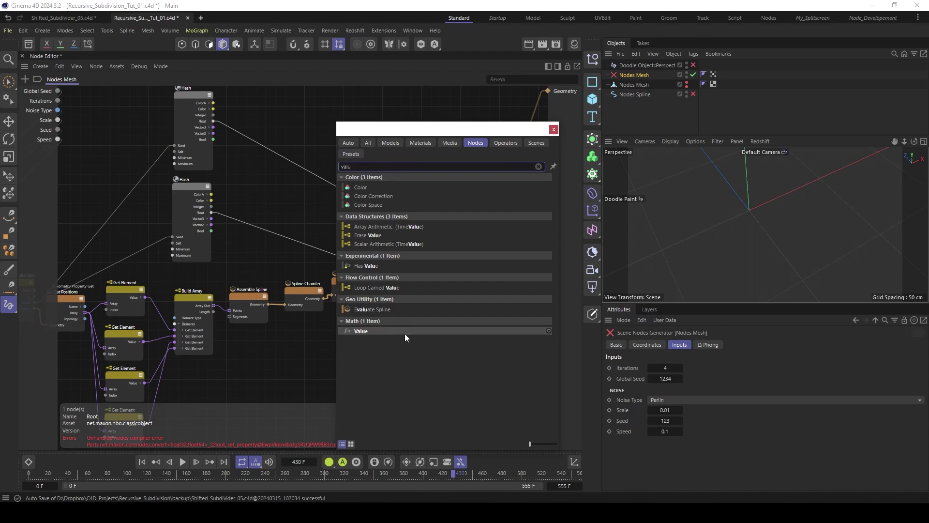
double_click(359, 330)
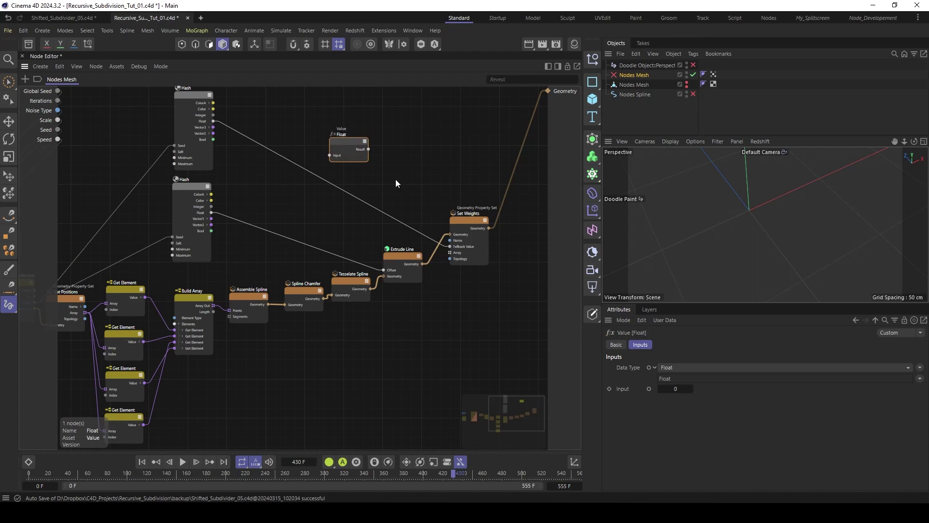
click(204, 121)
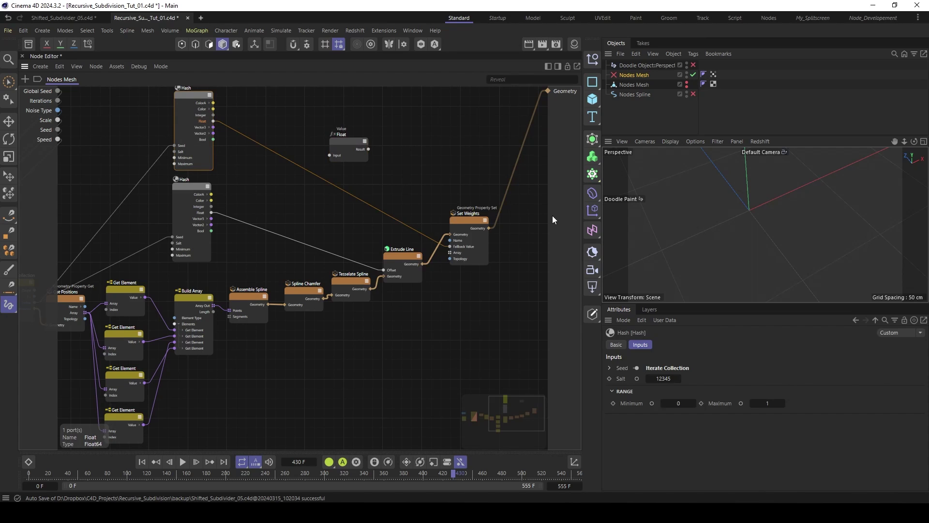
click(463, 247)
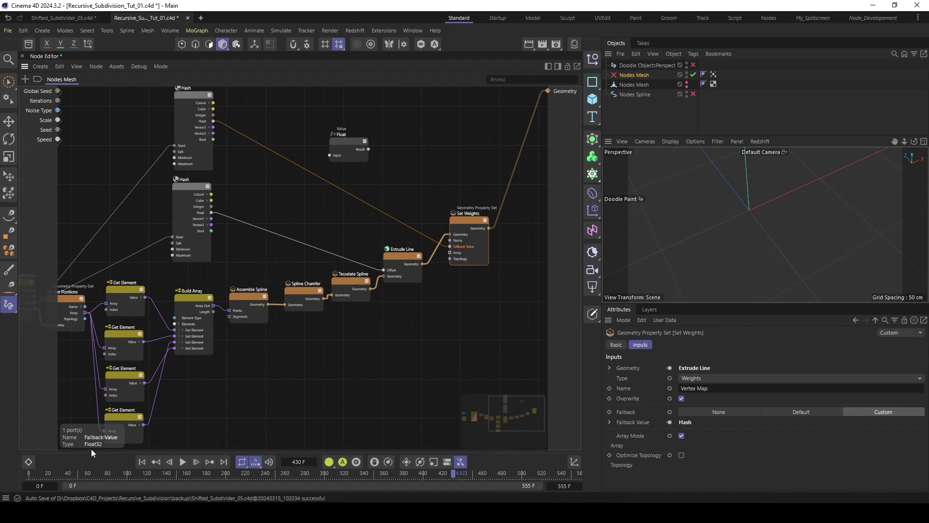
drag(213, 121, 351, 147)
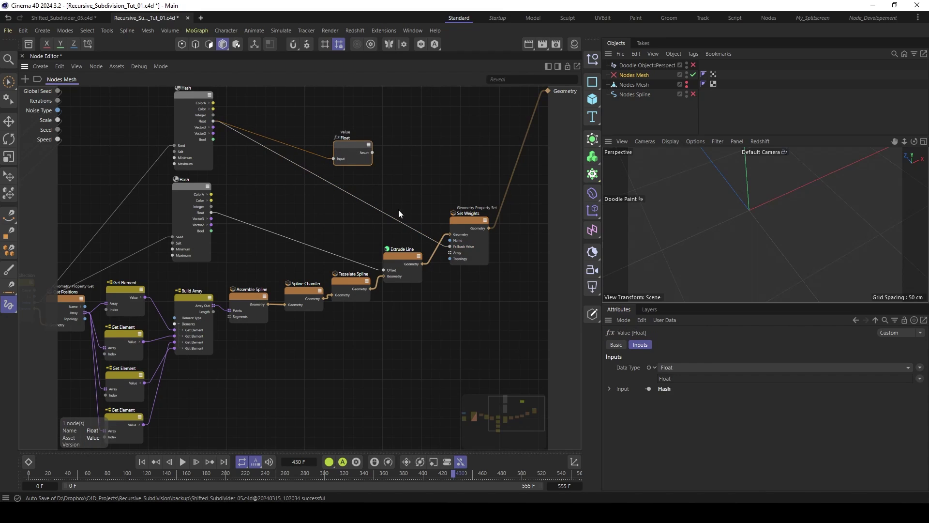
Step: Browse the Value node's data types and set its type to the advanced Float32
click(677, 368)
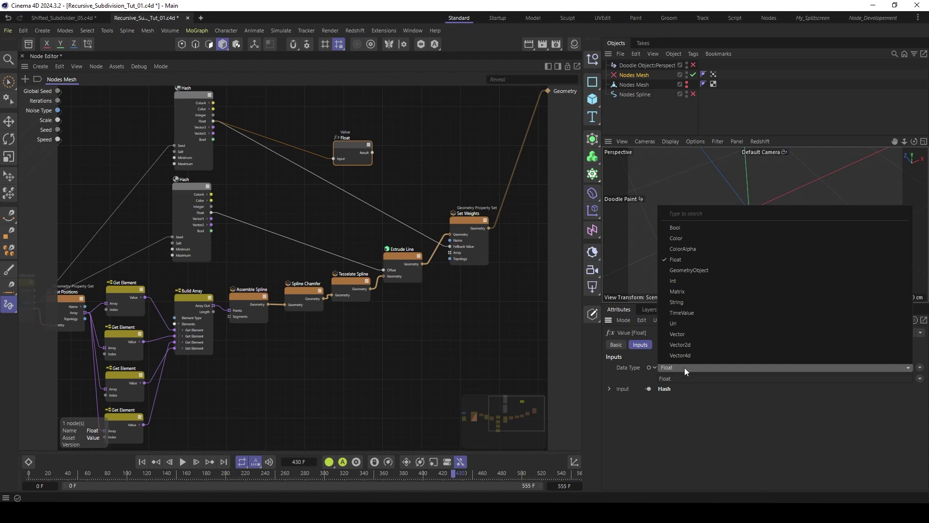
click(882, 410)
click(920, 367)
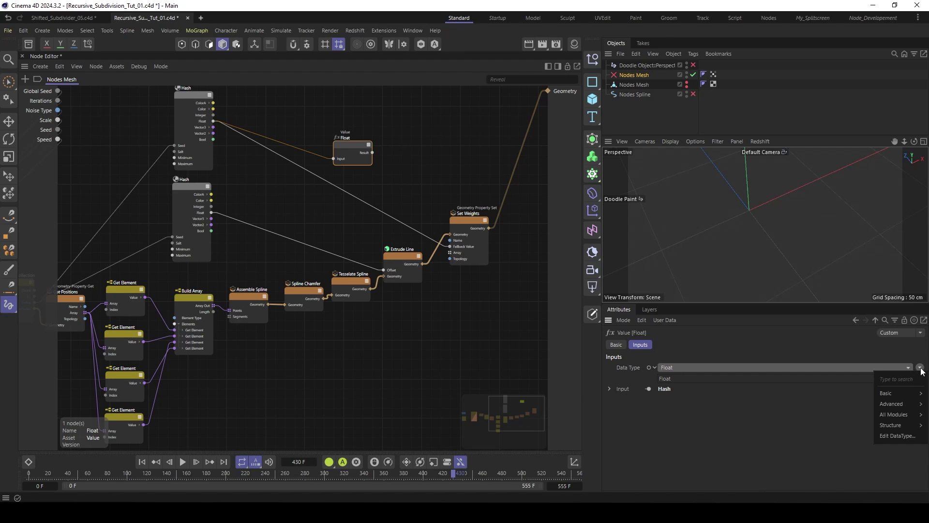
mouse_move(896, 406)
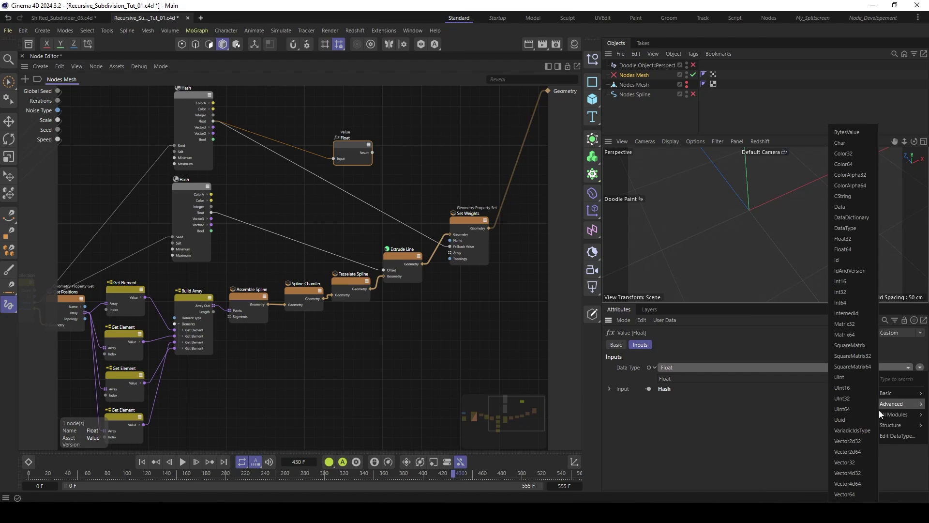
click(846, 240)
Step: Route the duplicated Hash's Float through the Float32 node into Set Weights' Fallback Value, and display the Vertex Map weights in the viewport
drag(254, 146, 396, 203)
click(467, 223)
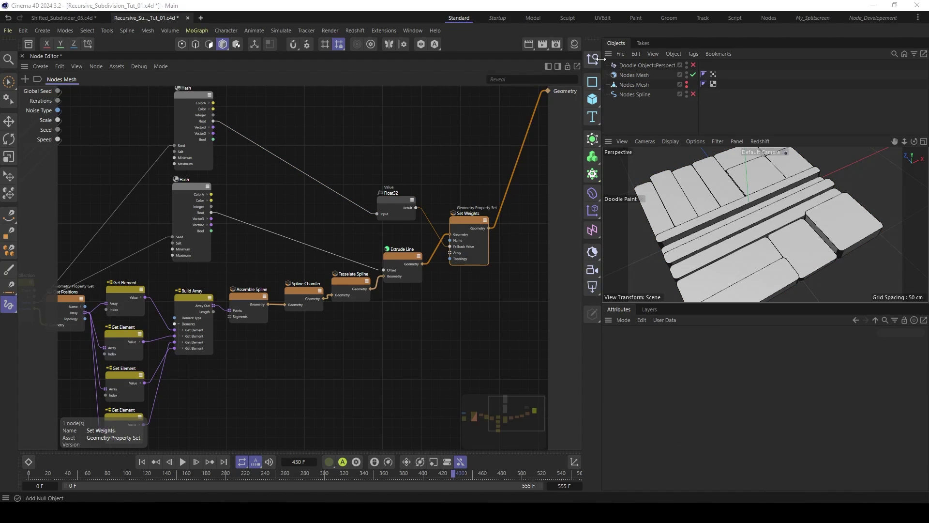
click(713, 74)
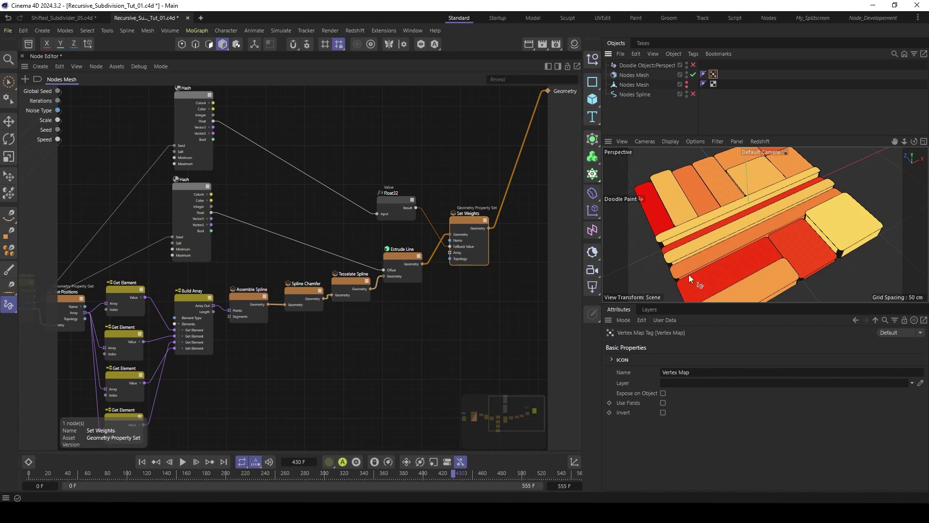
click(91, 124)
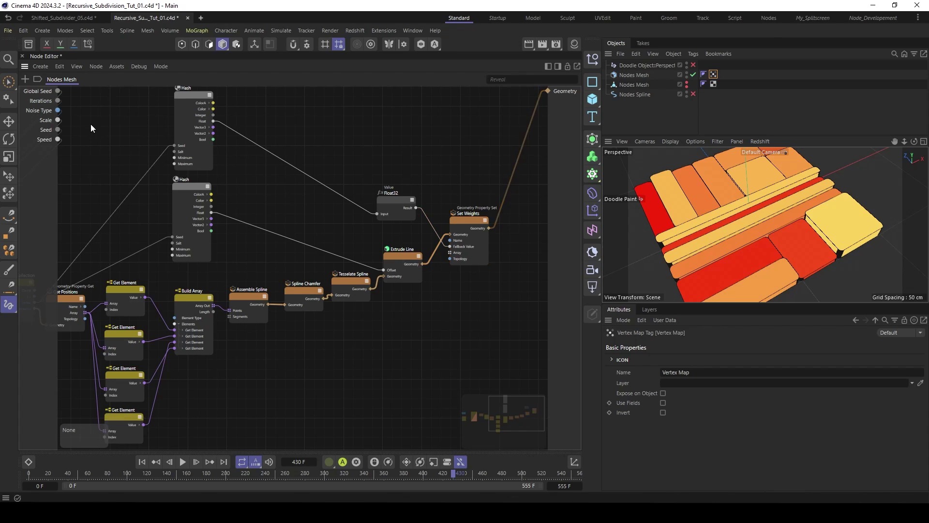
Step: Connect the Global Seed input to the Salt ports of both Hash nodes
middle_drag(92, 92, 119, 111)
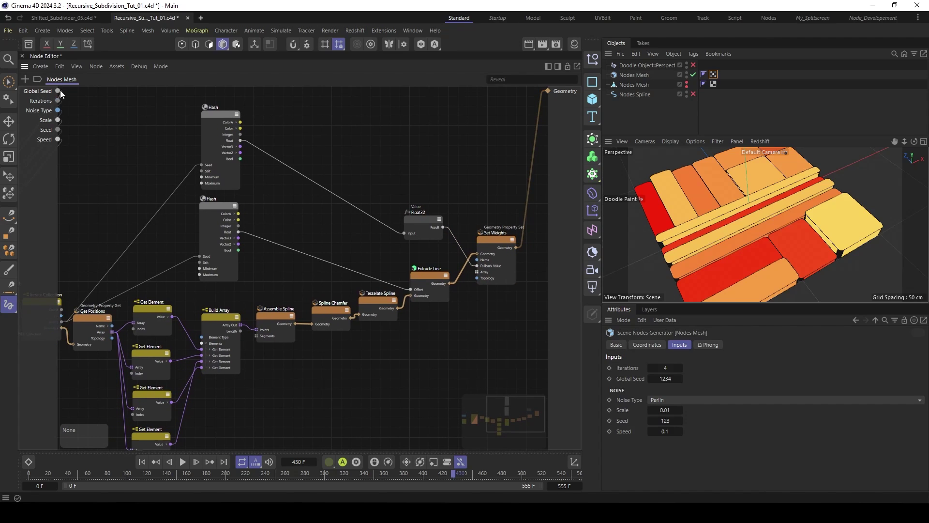
mouse_move(58, 91)
mouse_down()
mouse_move(132, 219)
mouse_move(201, 171)
mouse_up()
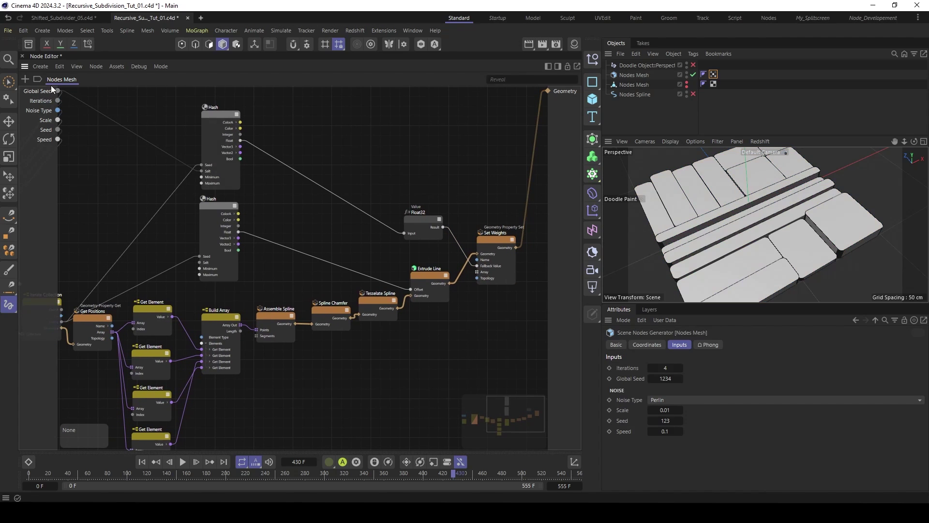
drag(56, 91, 200, 257)
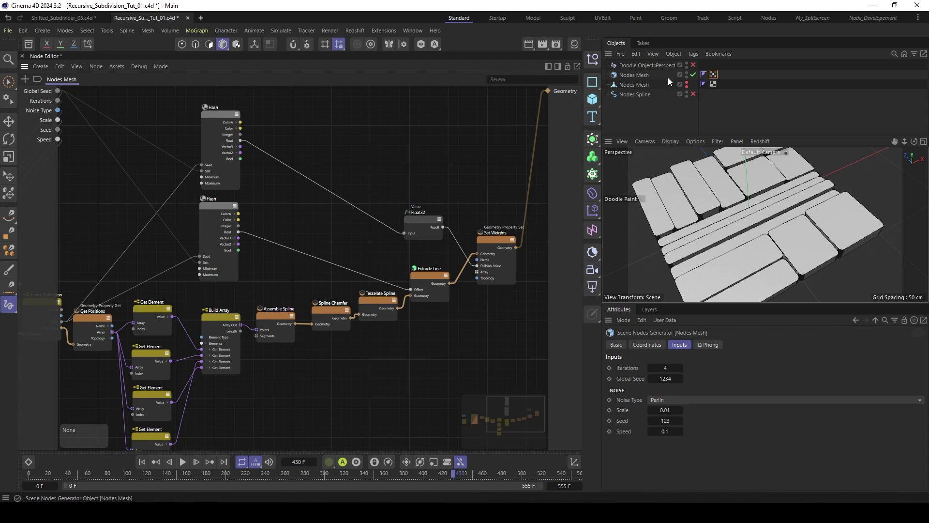
Step: Raise the Nodes Mesh generator's Global Seed step by step past 1242 to test different panel layouts and heights
click(627, 74)
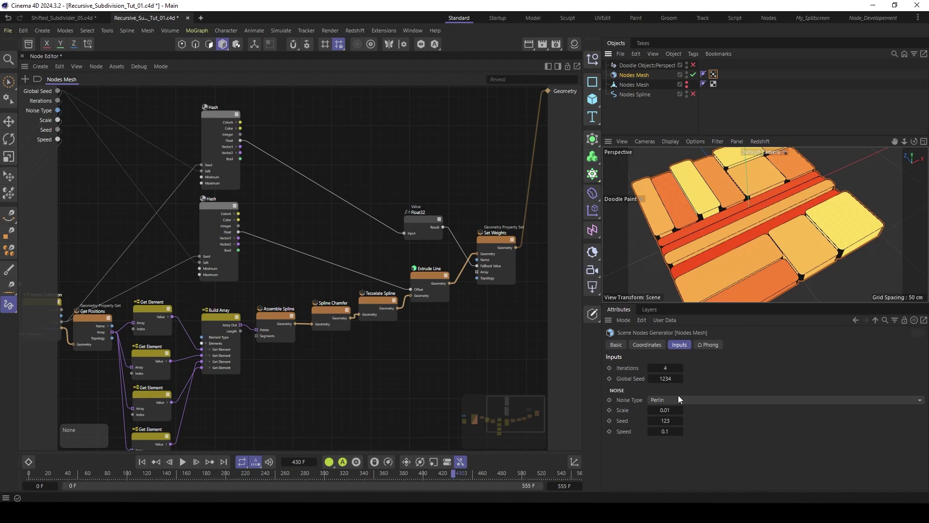
click(681, 379)
click(681, 378)
click(681, 378)
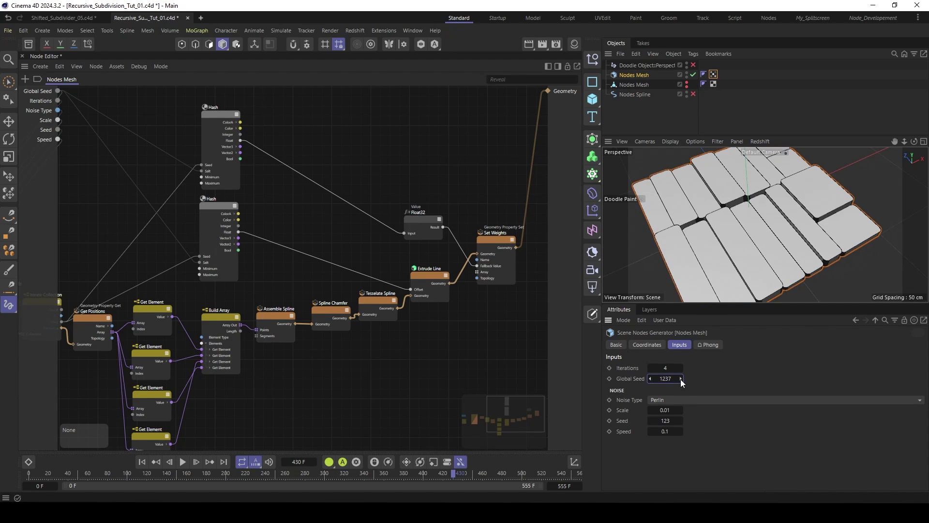
click(681, 378)
click(680, 378)
click(681, 379)
click(681, 379)
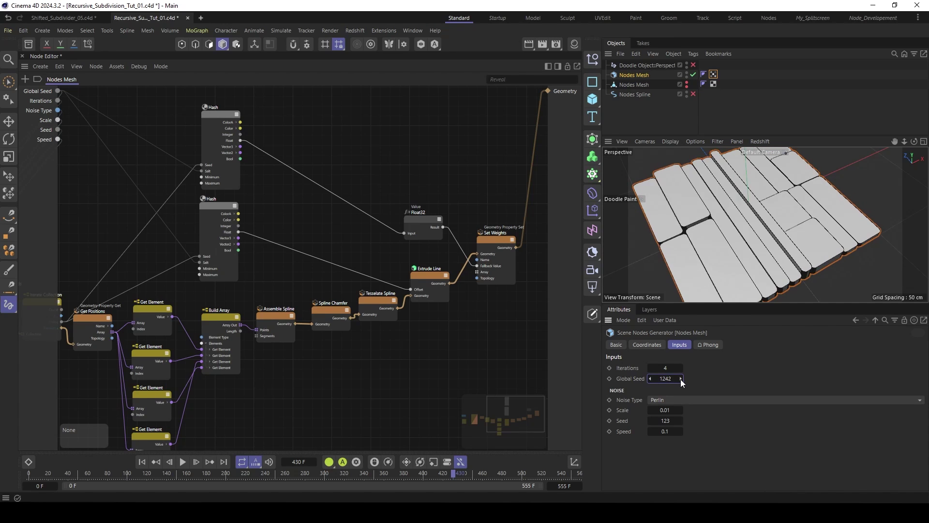
click(681, 378)
click(681, 378)
click(681, 378)
click(357, 204)
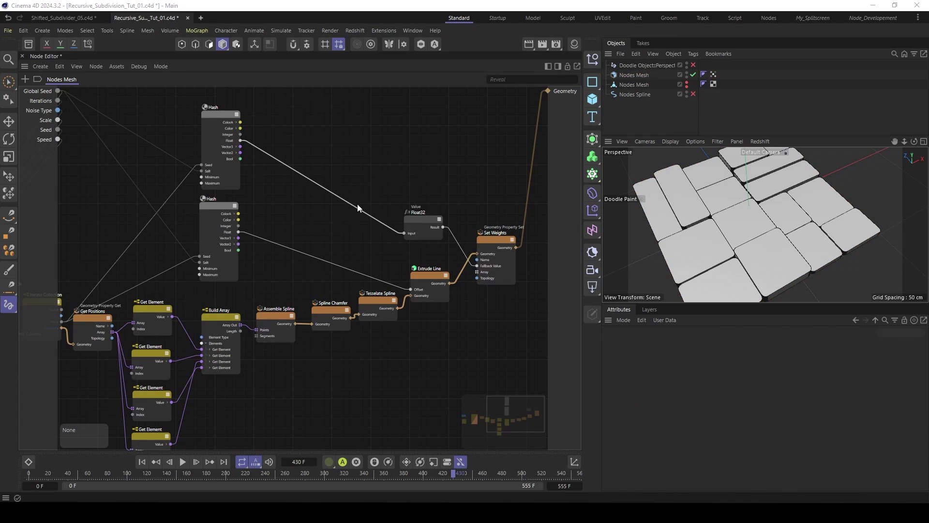
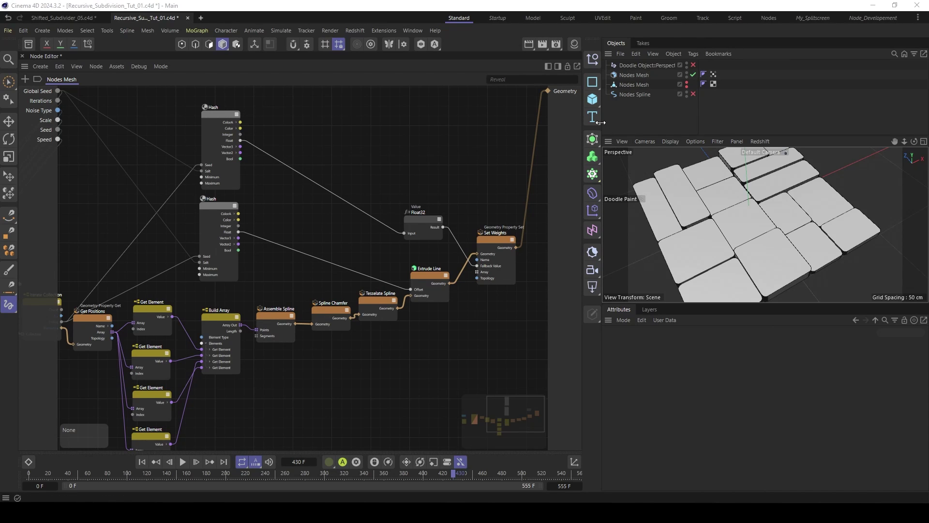
Step: Open the Material Manager and create a new RS Standard material, giving its node graph more room
drag(600, 122, 614, 122)
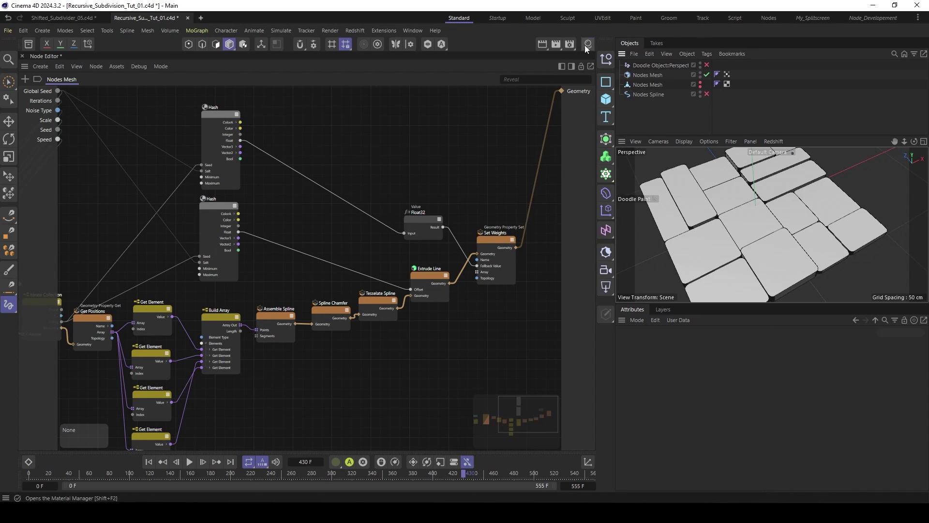
click(585, 45)
click(457, 71)
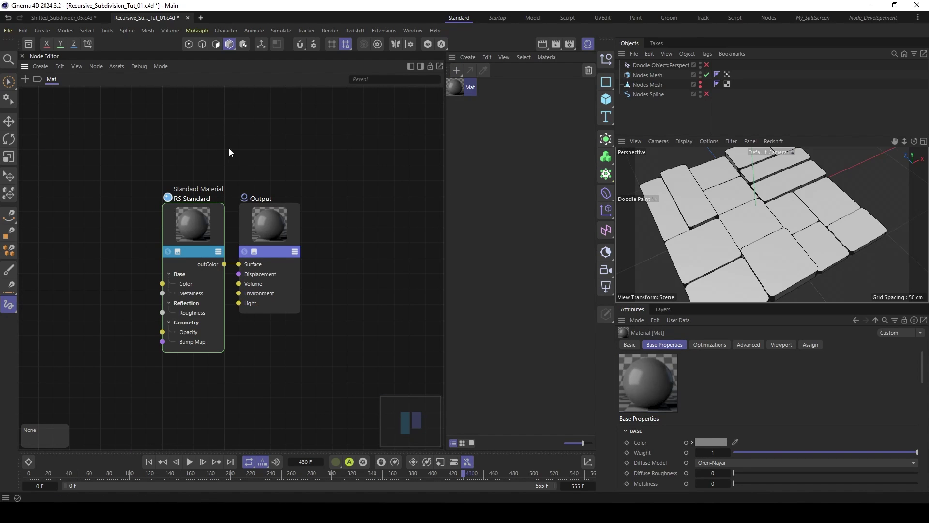
drag(445, 165, 539, 158)
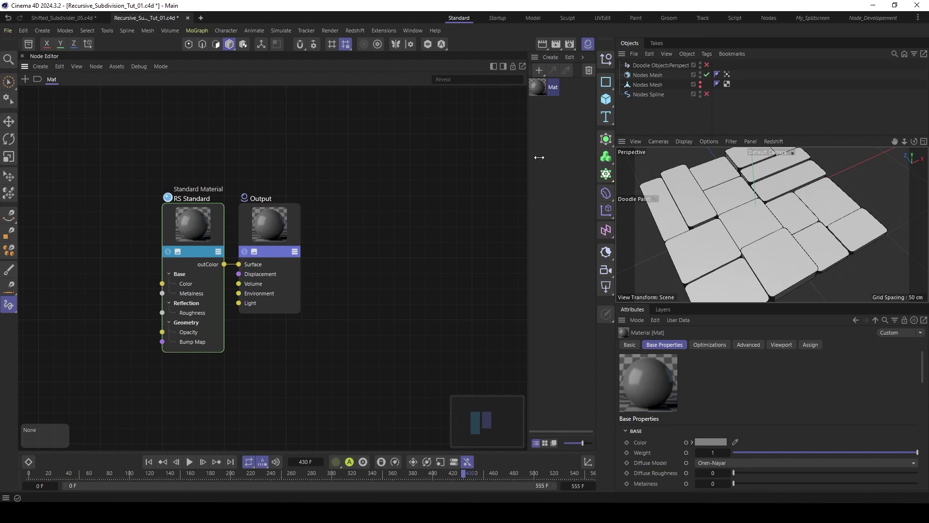
Step: Duplicate the RS Standard node twice to get three stacked material nodes, and move the Output node farther away from them
alt+middle_drag(127, 184, 280, 173)
scroll(280, 172, down, 1)
scroll(285, 171, down, 2)
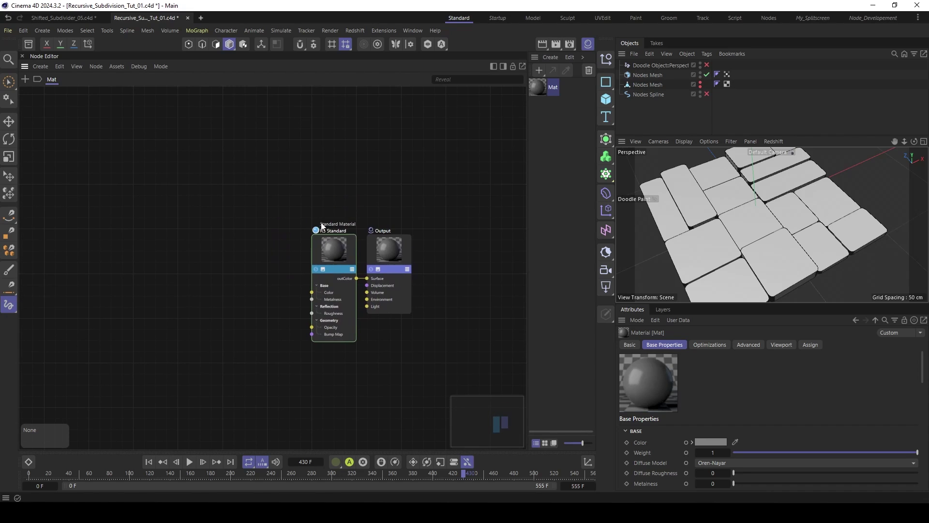
mouse_move(336, 260)
mouse_down()
mouse_move(320, 126)
mouse_move(321, 263)
mouse_up()
alt+middle_drag(321, 263, 337, 188)
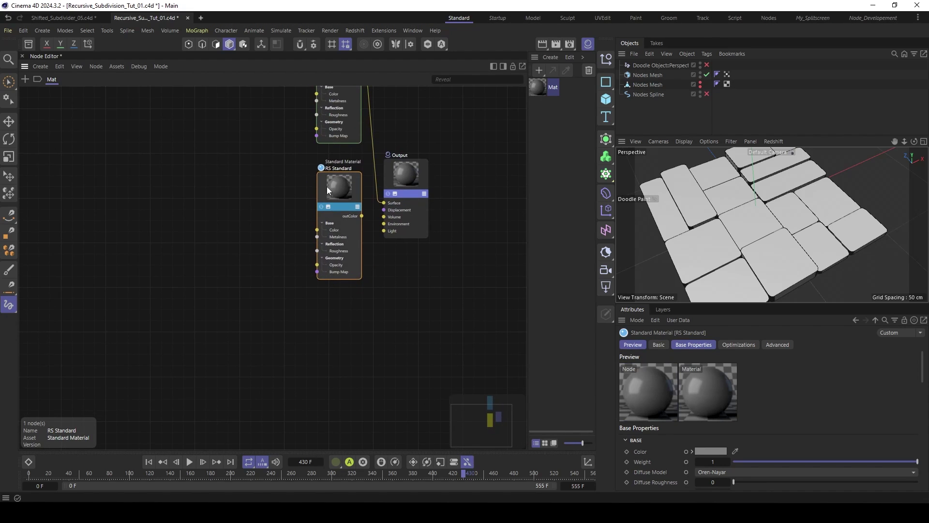
ctrl+drag(332, 194, 333, 325)
alt+middle_drag(370, 188, 330, 227)
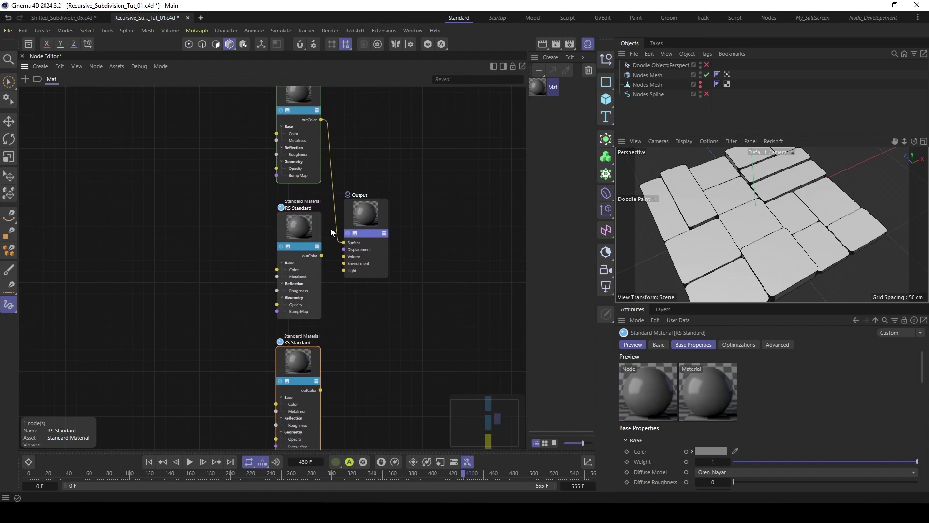
drag(362, 216, 420, 219)
alt+middle_drag(322, 163, 326, 191)
Step: Set the uppermost RS Standard node's reflection roughness to about 0.573
click(309, 131)
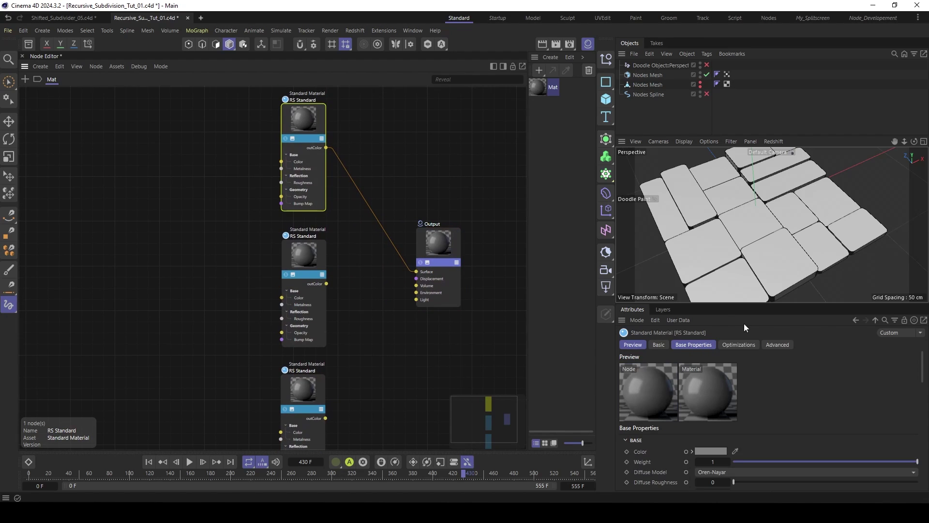
drag(726, 305, 706, 264)
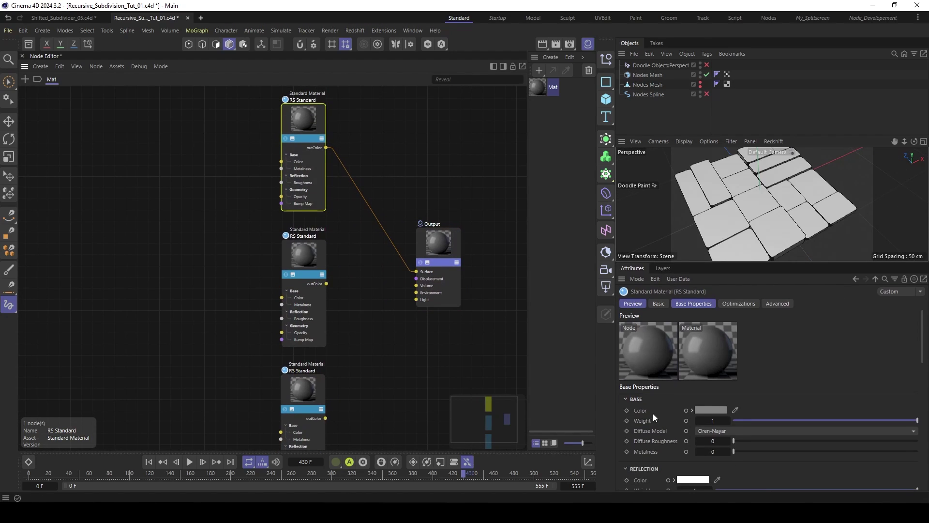
scroll(652, 413, down, 2)
drag(755, 442, 831, 443)
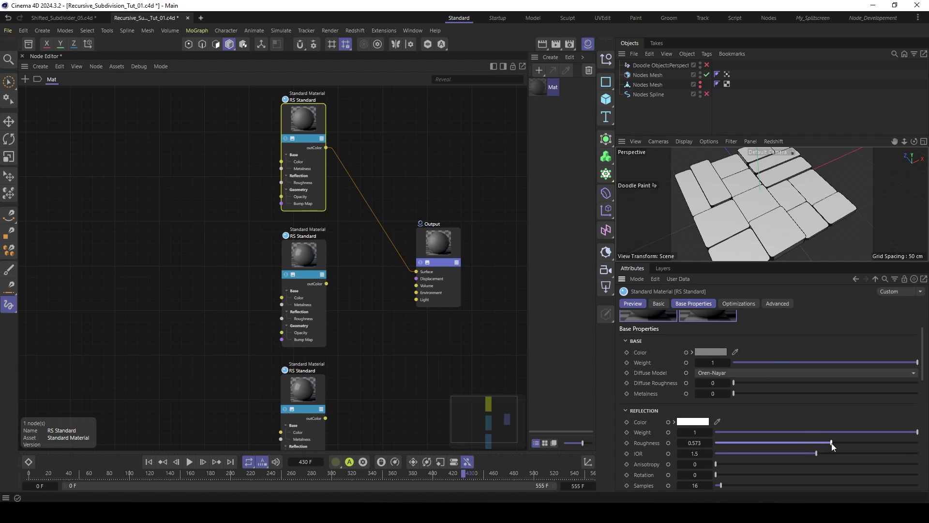
Step: Set the middle RS Standard node's transmission weight to 1 and its reflection roughness to about 0.096
click(312, 260)
scroll(648, 418, down, 4)
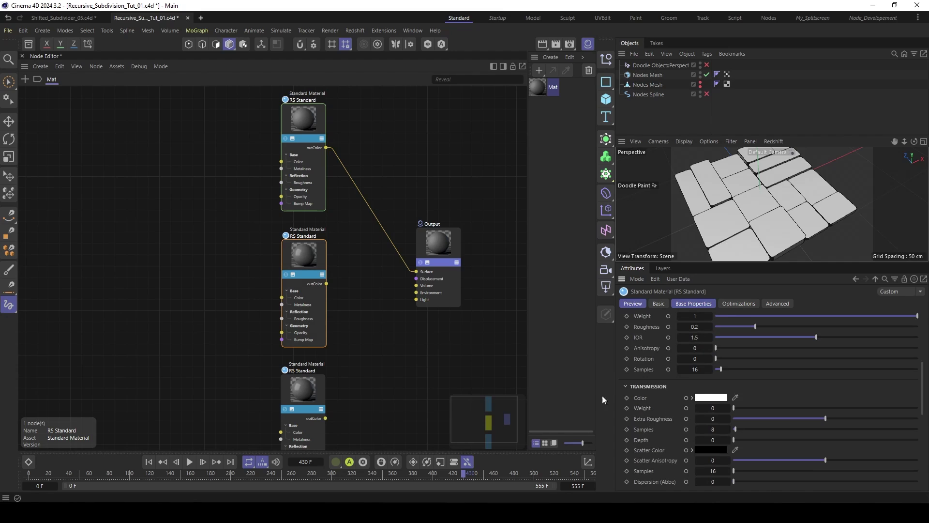
drag(867, 408, 921, 408)
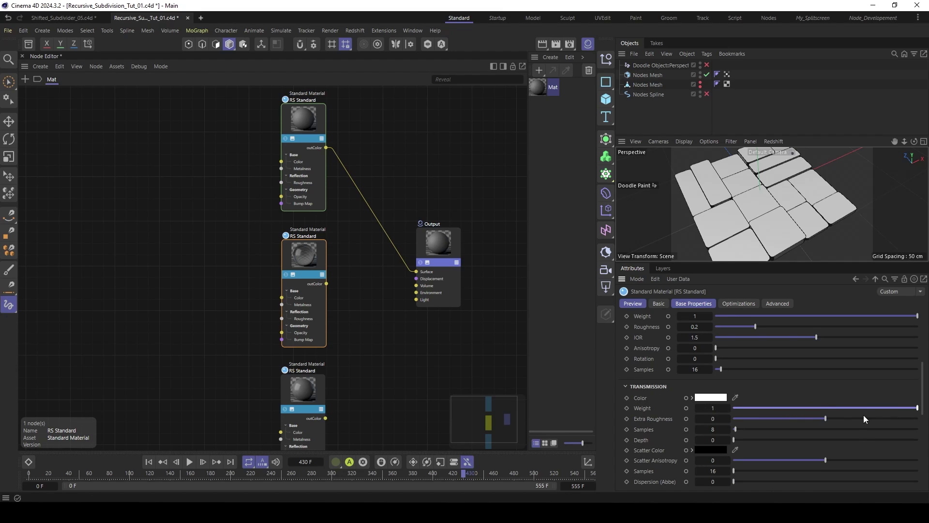
drag(755, 327, 746, 327)
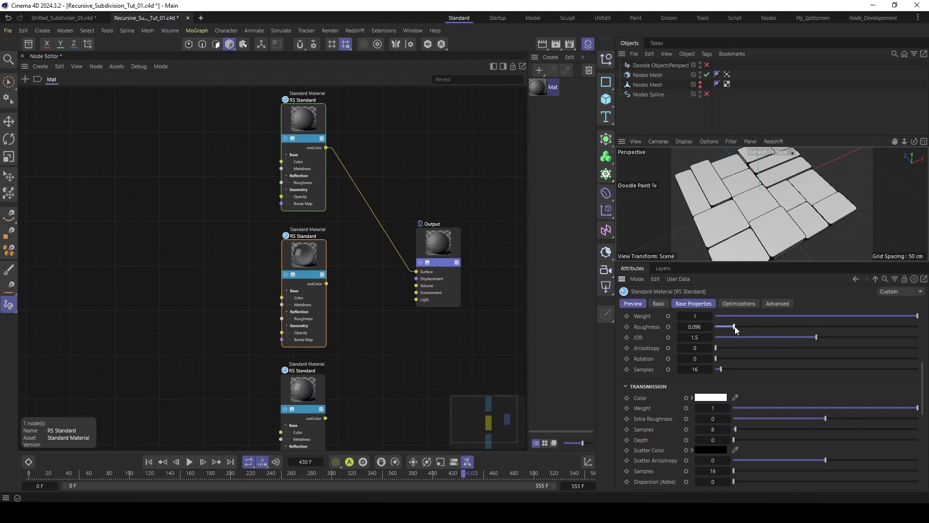
Step: Raise the lowest RS Standard node's metalness to its maximum
click(307, 387)
middle_drag(307, 387, 308, 348)
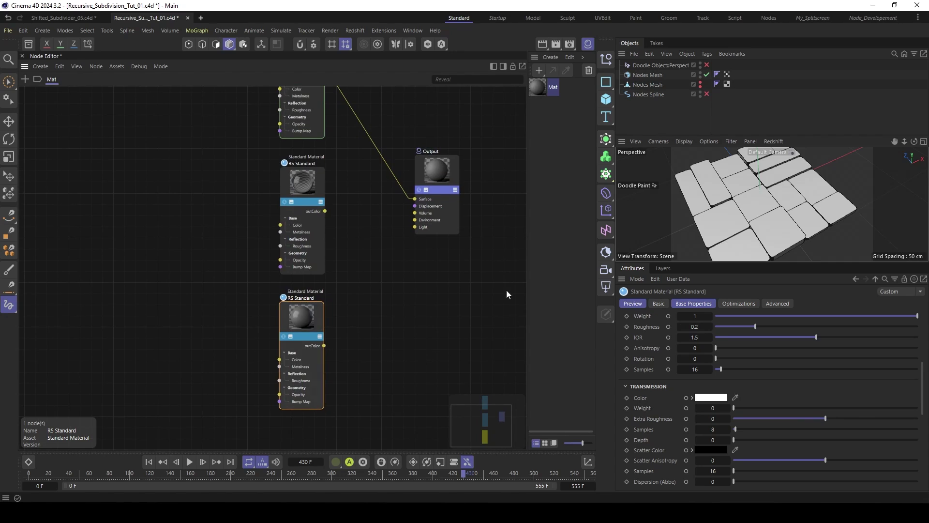
scroll(631, 366, up, 3)
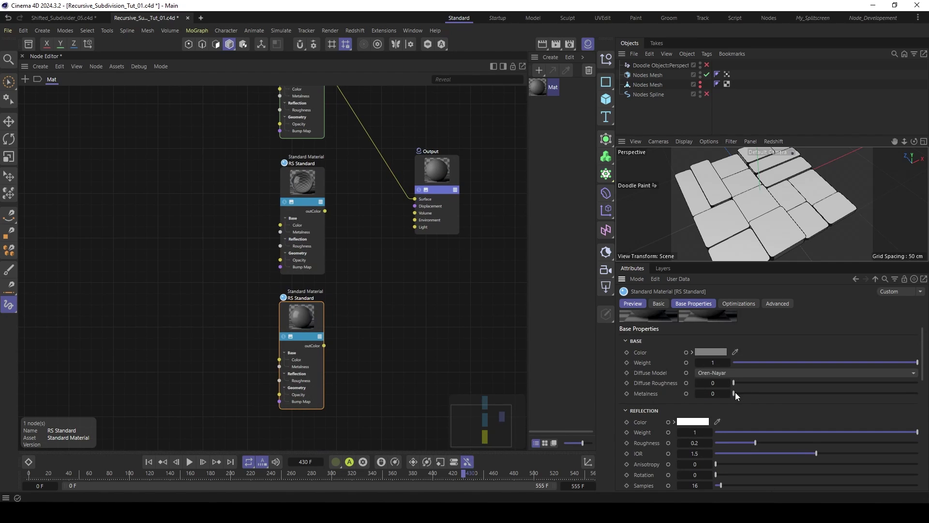
drag(734, 394, 919, 394)
click(257, 211)
Step: Add a Material Blender node and place it between the three RS Standard nodes and the Output node
middle_drag(257, 212, 264, 263)
scroll(278, 115, down, 3)
middle_drag(225, 166, 232, 182)
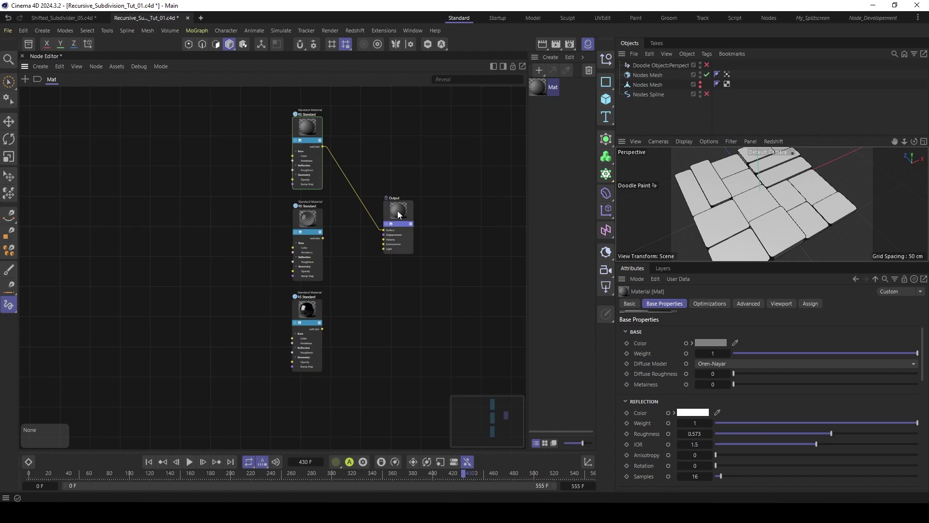
drag(397, 211, 407, 213)
click(178, 176)
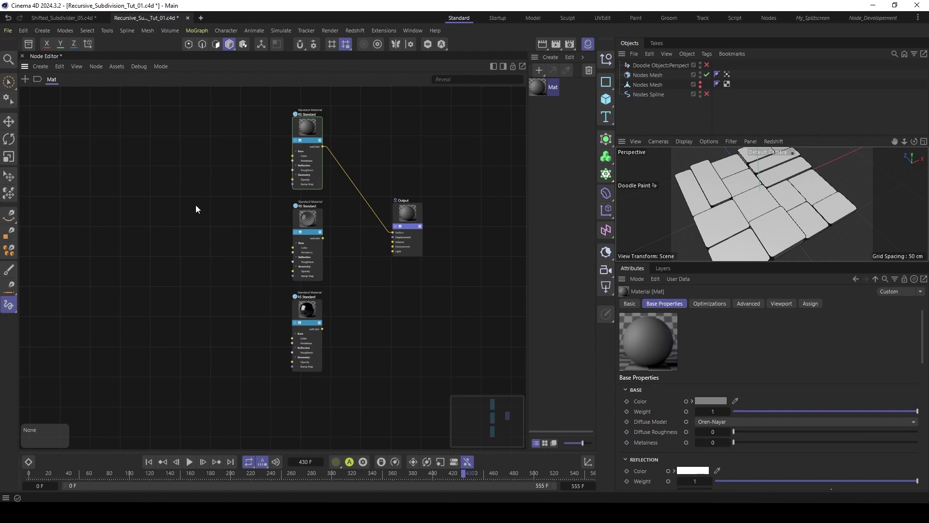
key(shift+c)
text(m)
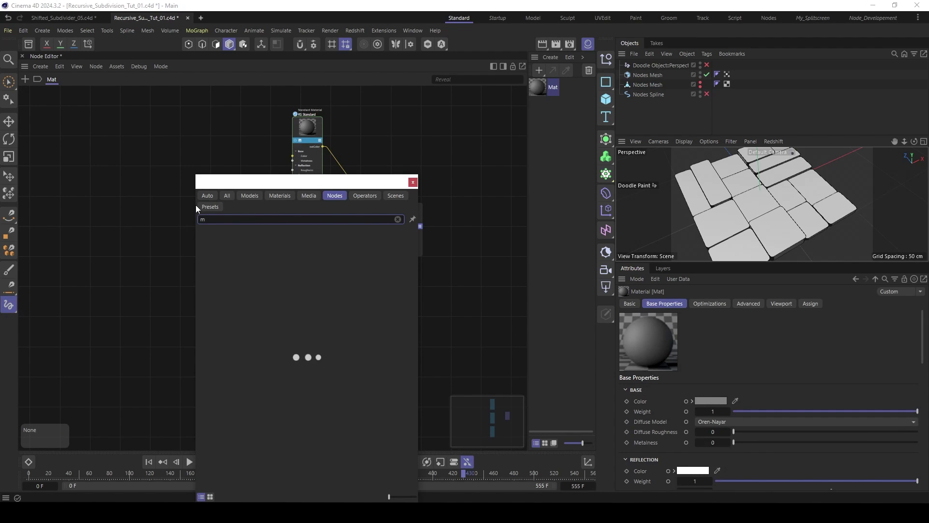
key(BackSpace)
text(blender)
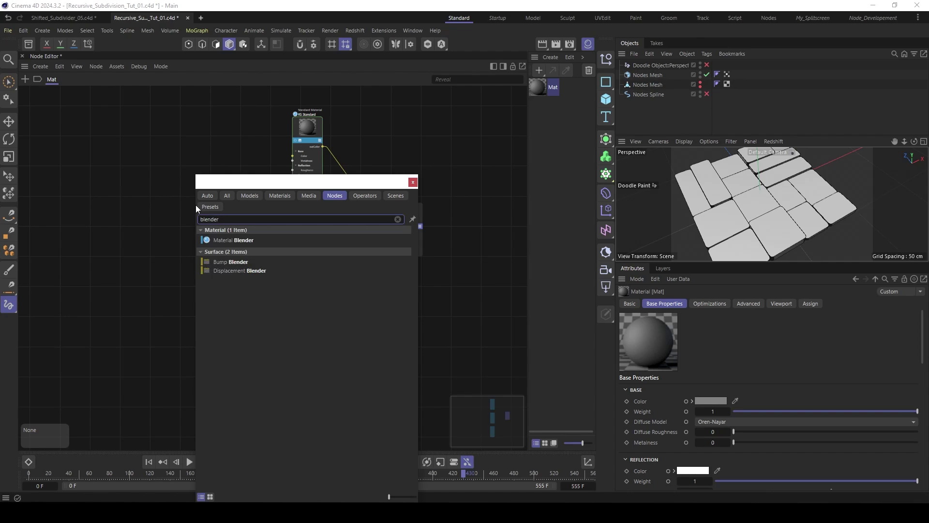
double_click(245, 241)
drag(197, 201, 448, 217)
drag(361, 223, 384, 224)
Step: Connect the uppermost RS Standard's outColor to the Material Blender's Base Material Color, and enlarge the attributes area to show the blend layers
scroll(346, 226, up, 3)
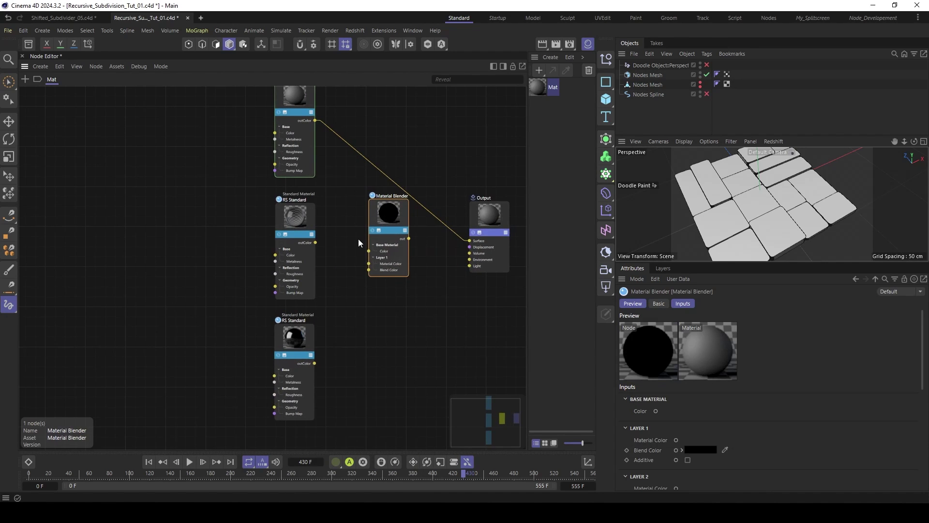
scroll(358, 239, up, 2)
drag(412, 270, 316, 291)
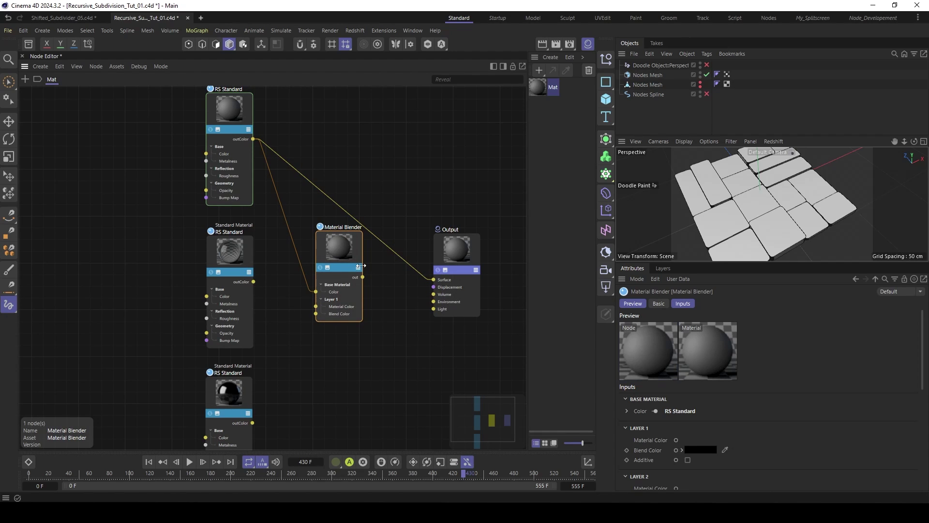
drag(704, 261, 704, 216)
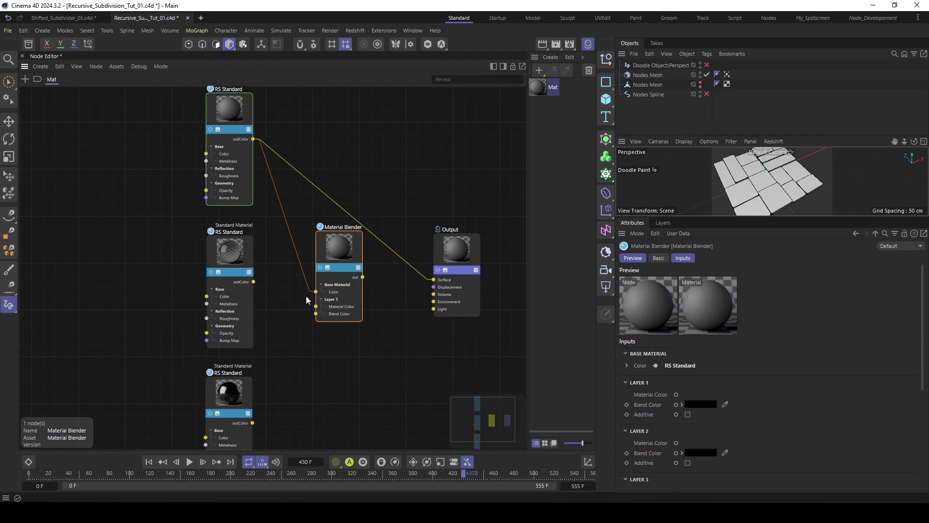
Step: Connect the middle RS Standard to the Material Blender's Layer 1 Material Color, expose the Layer 2 ports, and connect the lowest RS Standard to Layer 2 Material Color
drag(253, 282, 315, 307)
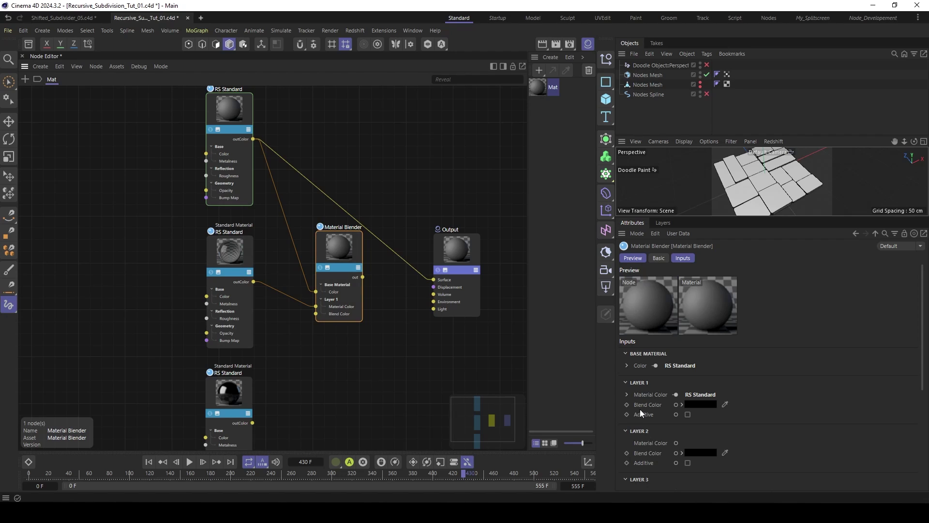
click(677, 443)
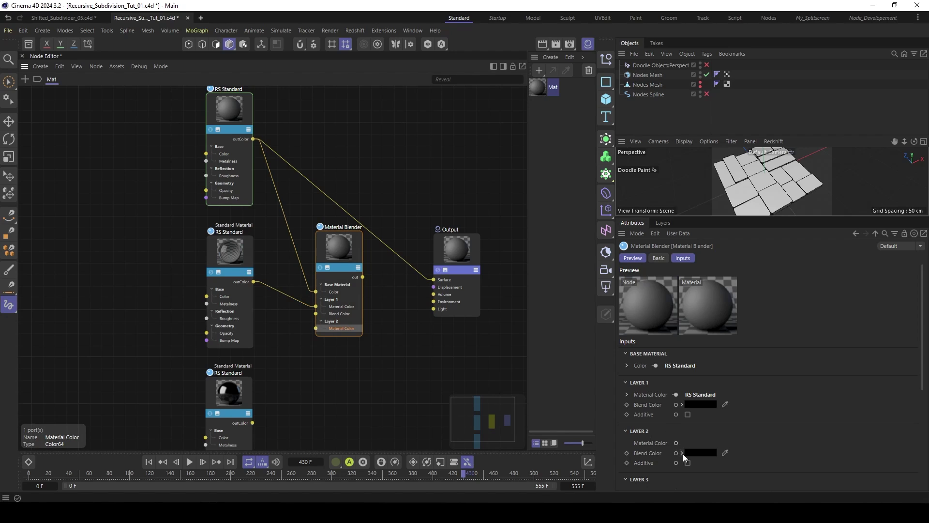
click(677, 453)
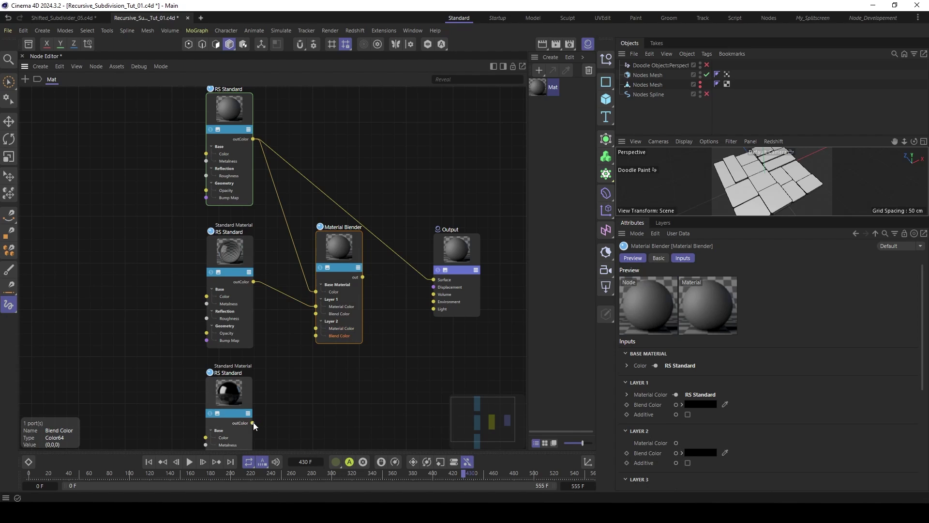
drag(253, 423, 317, 328)
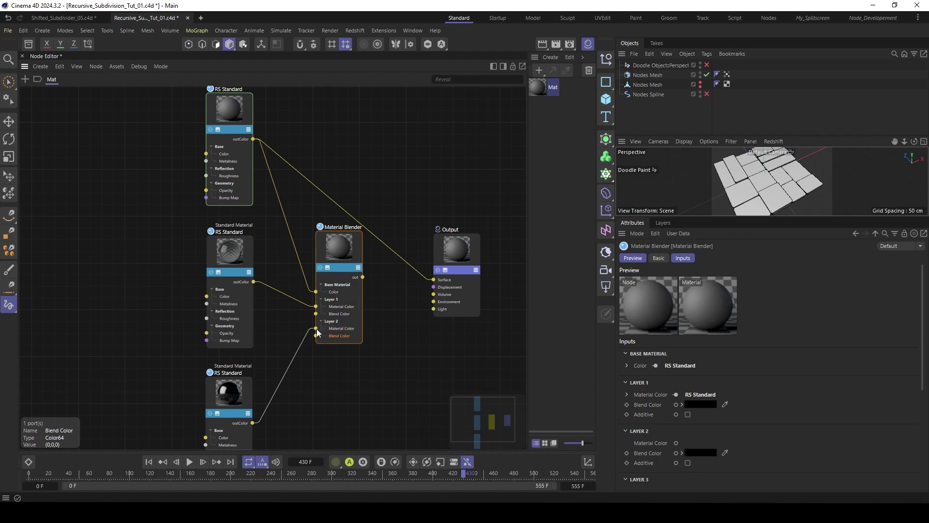
click(234, 399)
scroll(393, 314, down, 1)
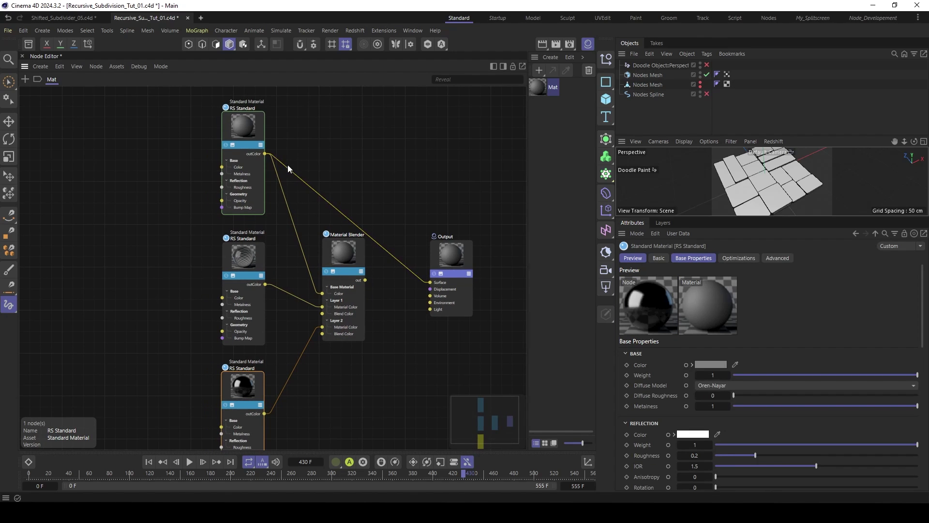
Step: Feed the Output's Surface from the Material Blender's out instead of the uppermost RS Standard, and move the Output node closer
drag(287, 167, 358, 273)
drag(460, 255, 439, 254)
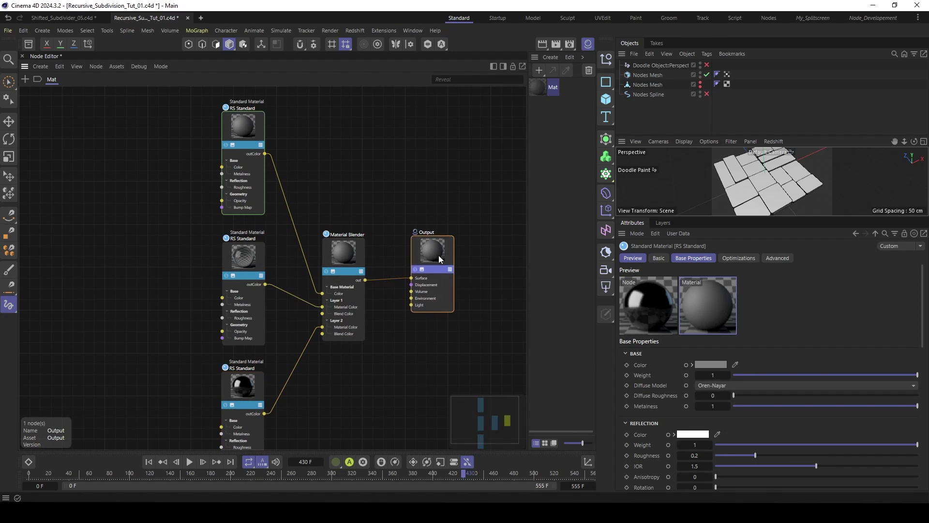
click(394, 224)
key(h)
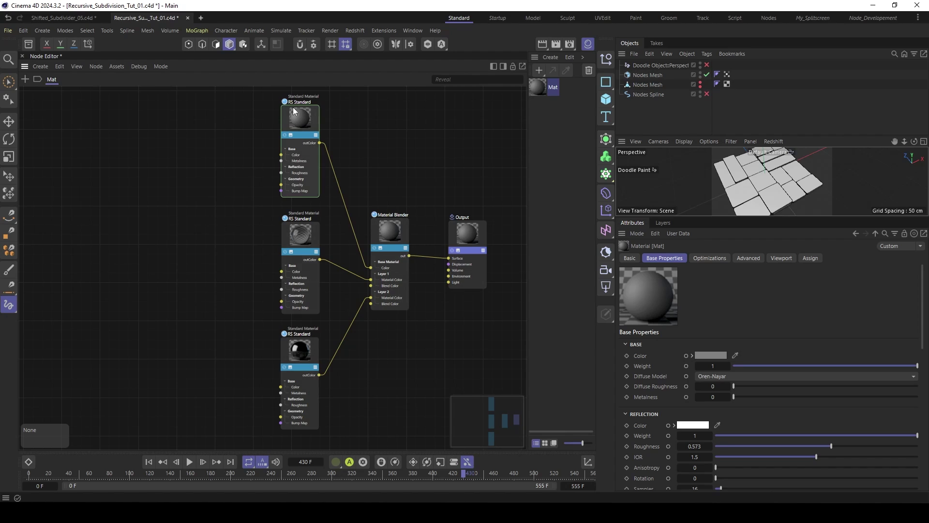
Step: Add a Vertex Attribute node before the RS Standard nodes and link the active Nodes Mesh's Vertex Map tag as its attribute name
double_click(138, 259)
text(vertex)
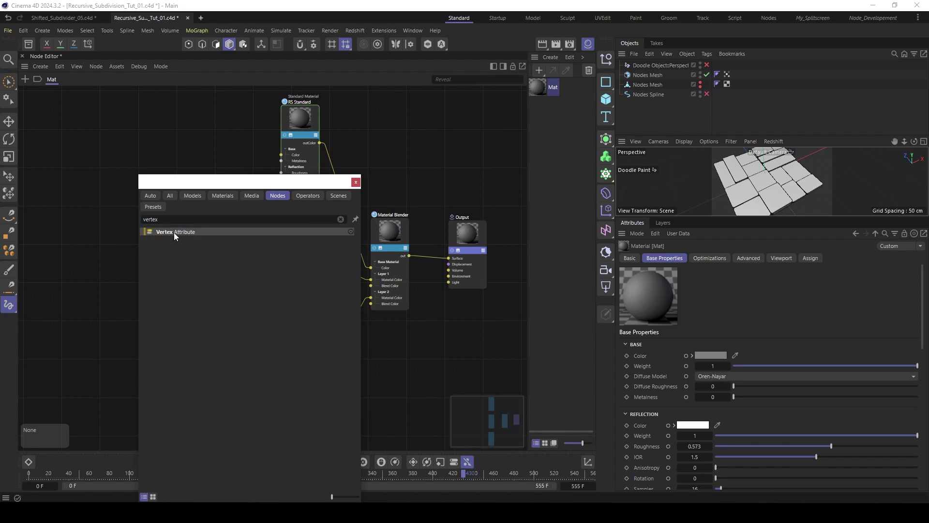
click(173, 232)
drag(140, 237, 139, 211)
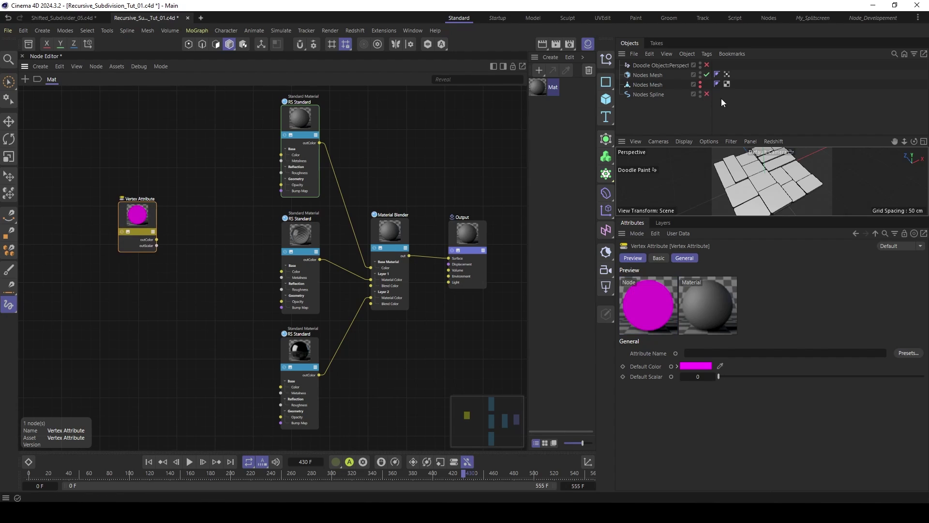
drag(727, 74, 701, 354)
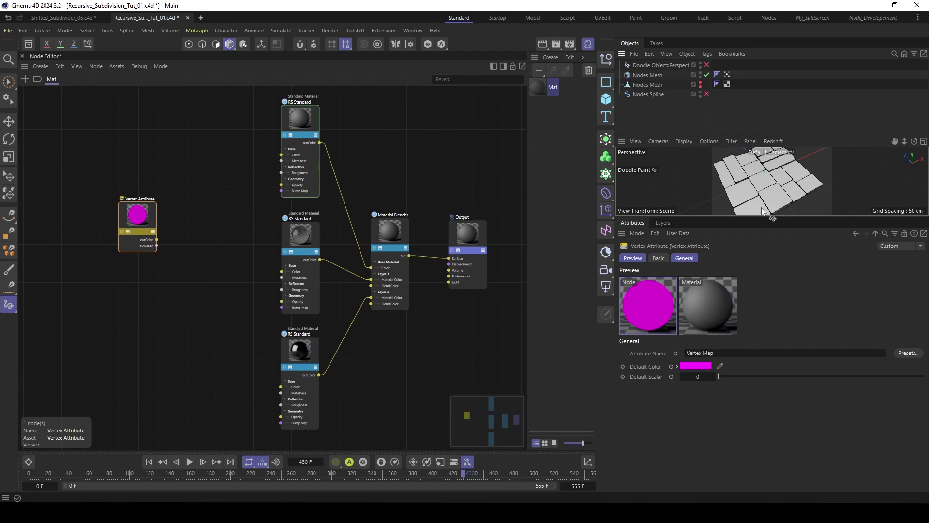
Step: Enlarge the perspective viewport and apply the Mat material to the active Nodes Mesh object
drag(720, 216, 720, 293)
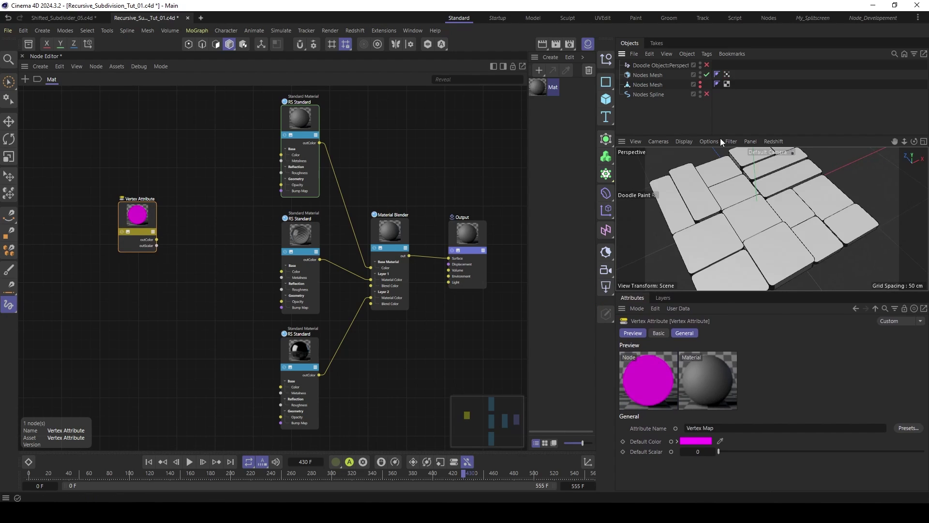
drag(712, 137, 713, 102)
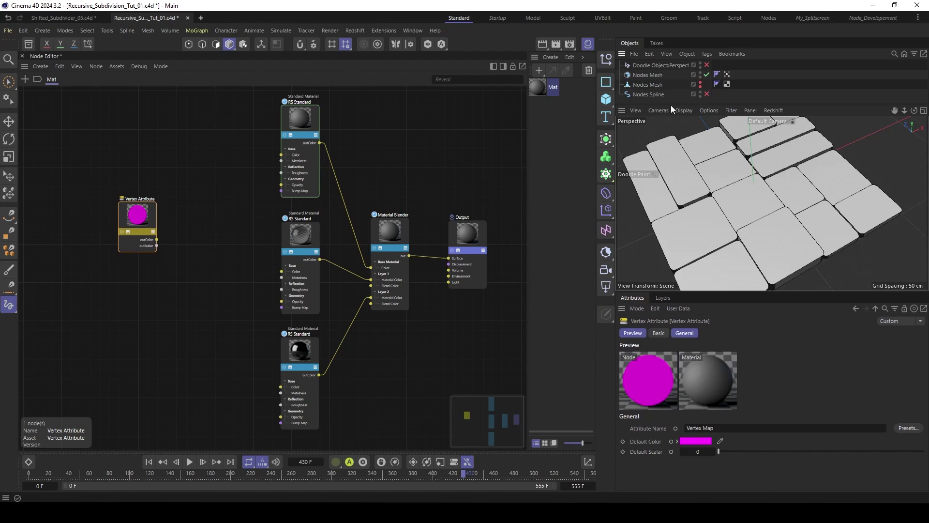
drag(650, 74, 649, 74)
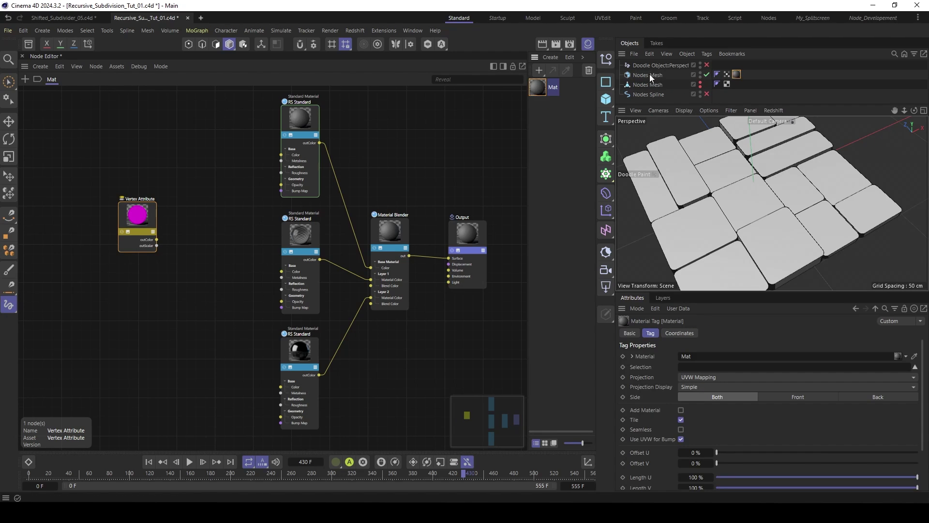
Step: Add a Ramp node between the Vertex Attribute node and the RS Standard nodes
scroll(184, 252, up, 3)
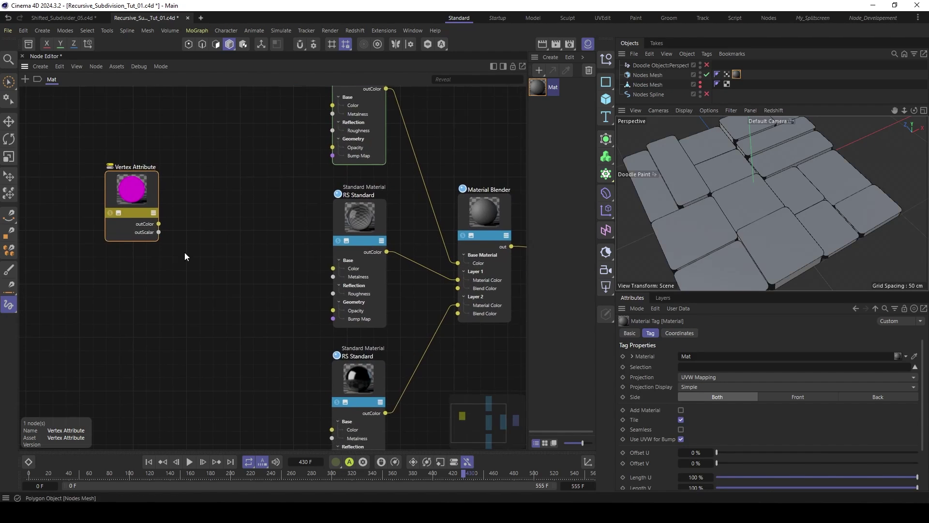
click(116, 220)
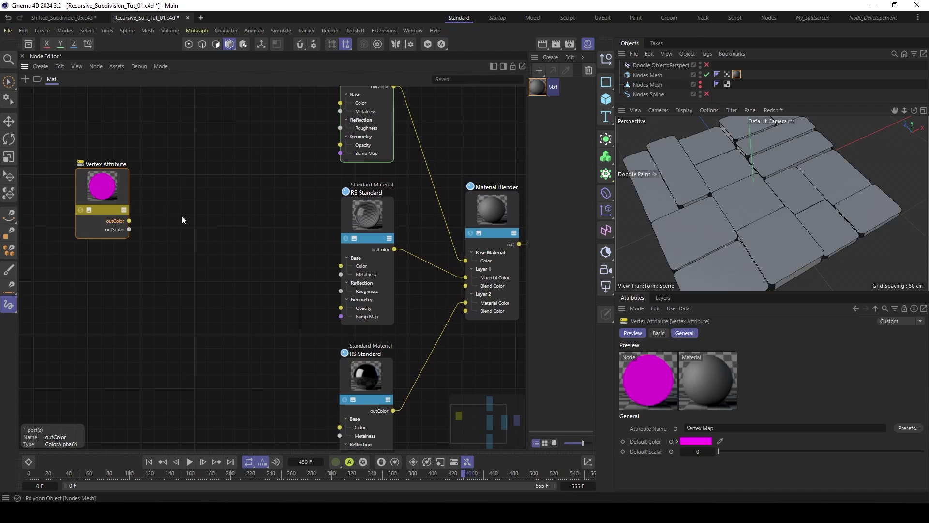
scroll(249, 208, down, 2)
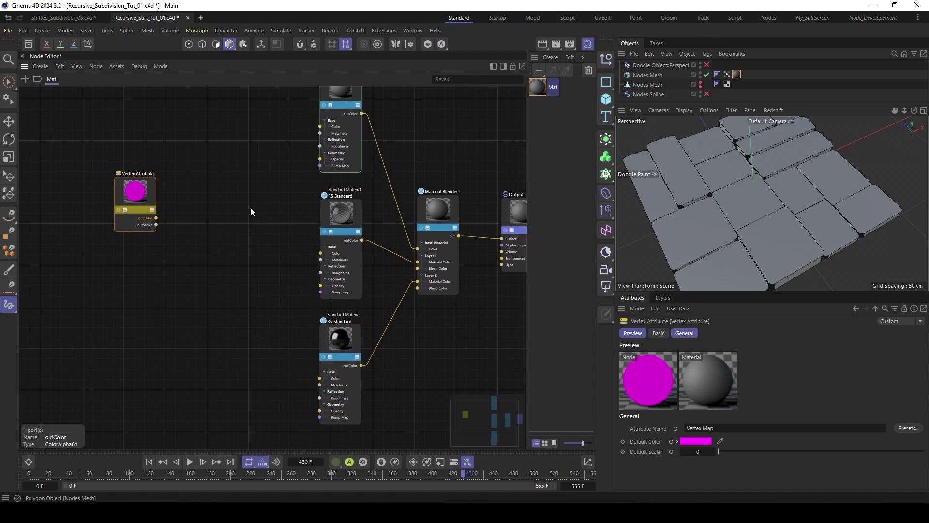
click(434, 268)
scroll(434, 274, up, 2)
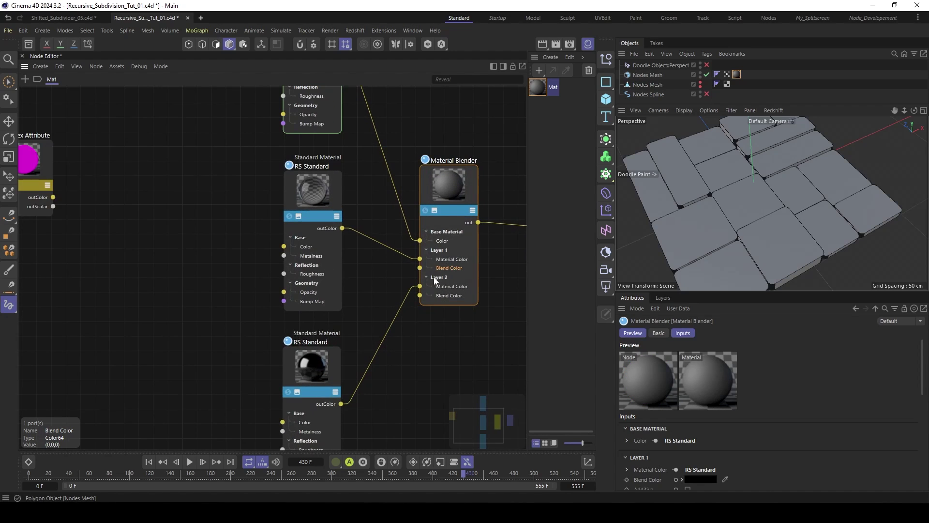
scroll(281, 253, down, 2)
double_click(133, 216)
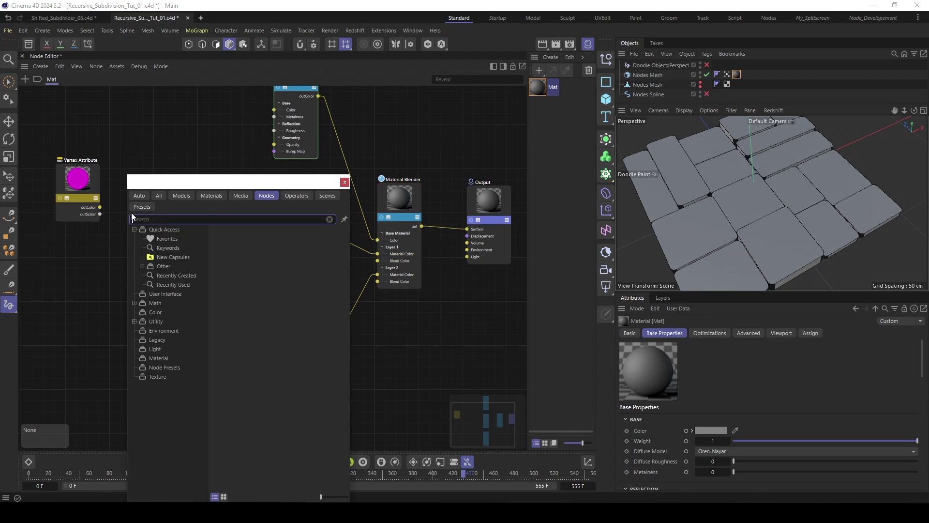
text(ramp)
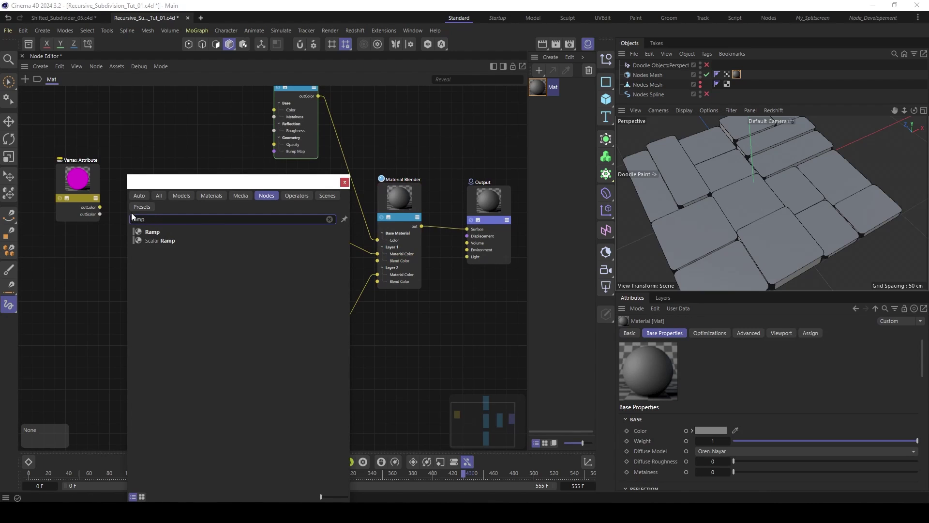
click(160, 233)
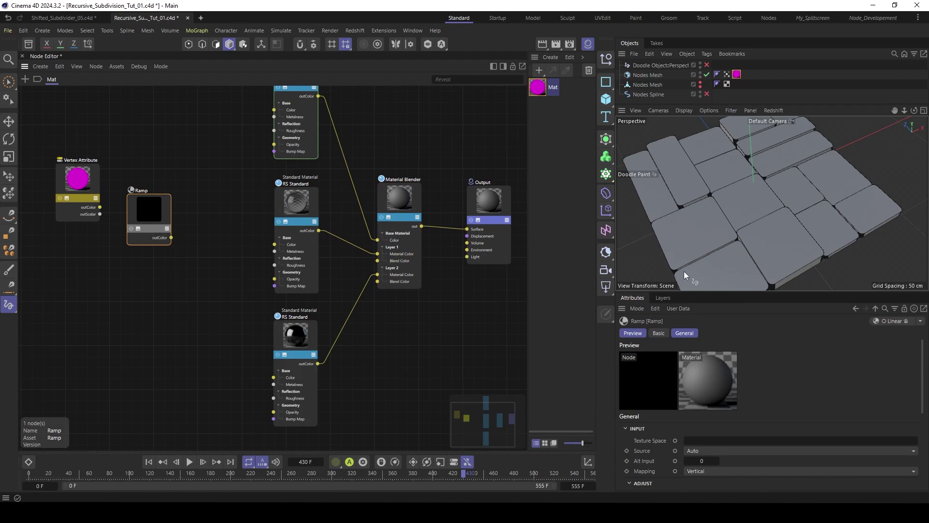
Step: Enlarge the attributes area and connect the Vertex Attribute's outColor to the Ramp's Alt Input
drag(685, 293, 687, 241)
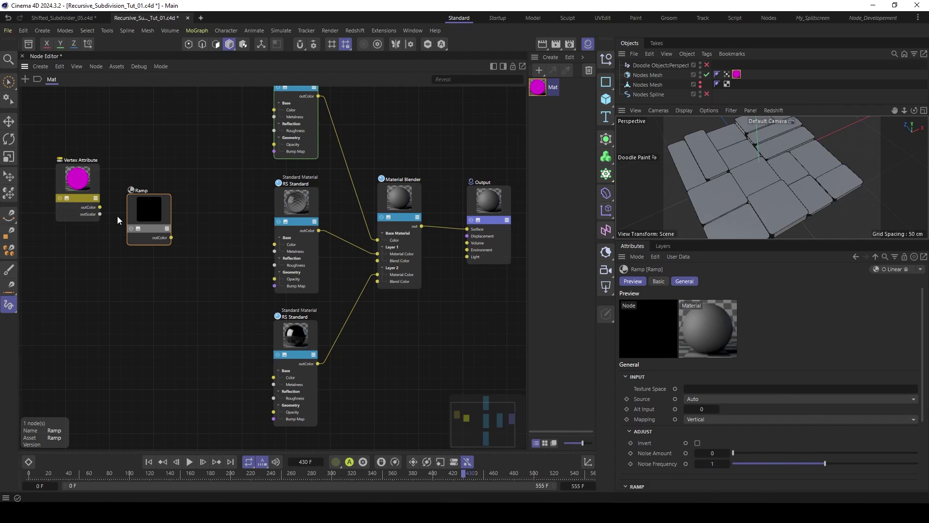
drag(127, 238, 129, 239)
mouse_move(172, 262)
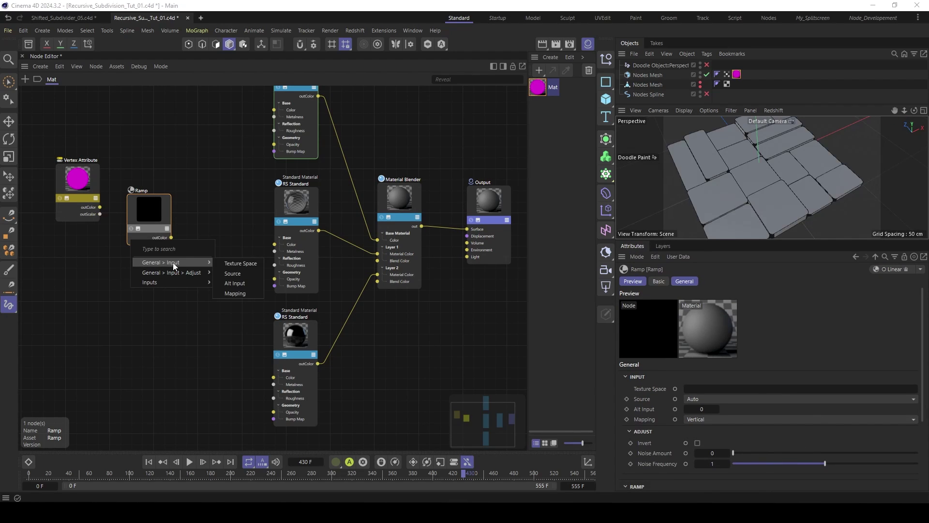
click(236, 284)
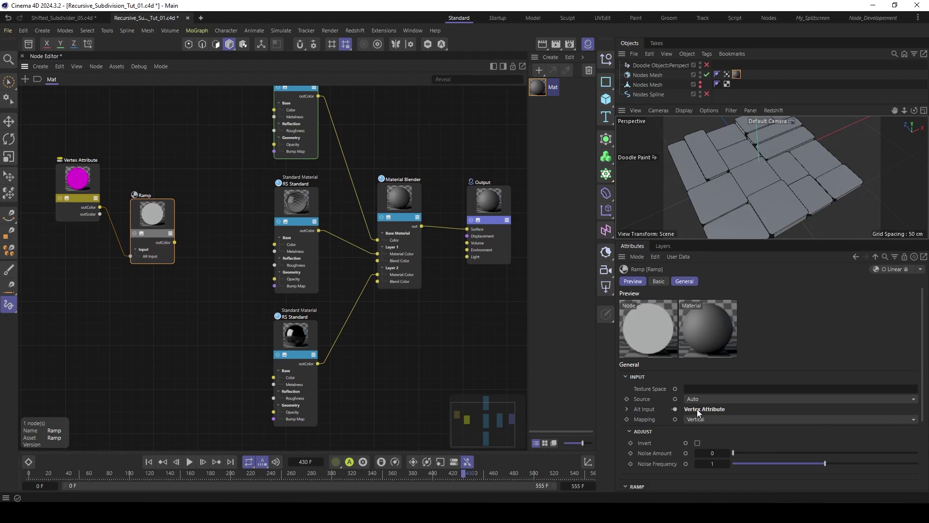
Step: Set the interpolation of both Ramp knots to Step
scroll(697, 408, down, 3)
click(630, 458)
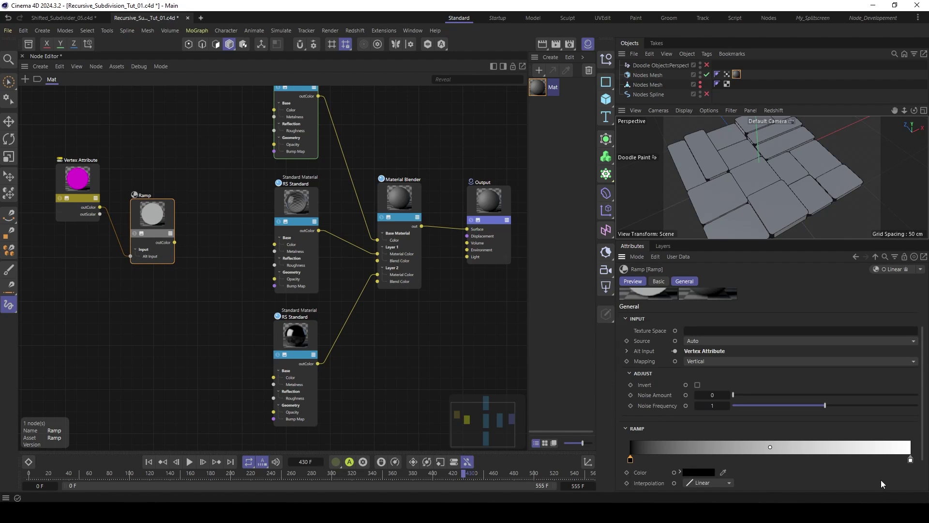
shift+click(910, 459)
scroll(855, 469, down, 1)
click(709, 441)
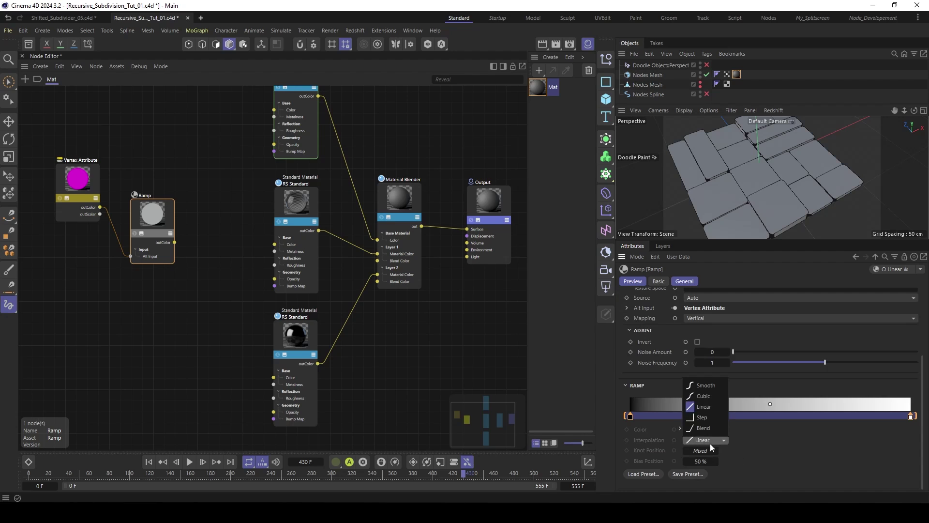
click(704, 417)
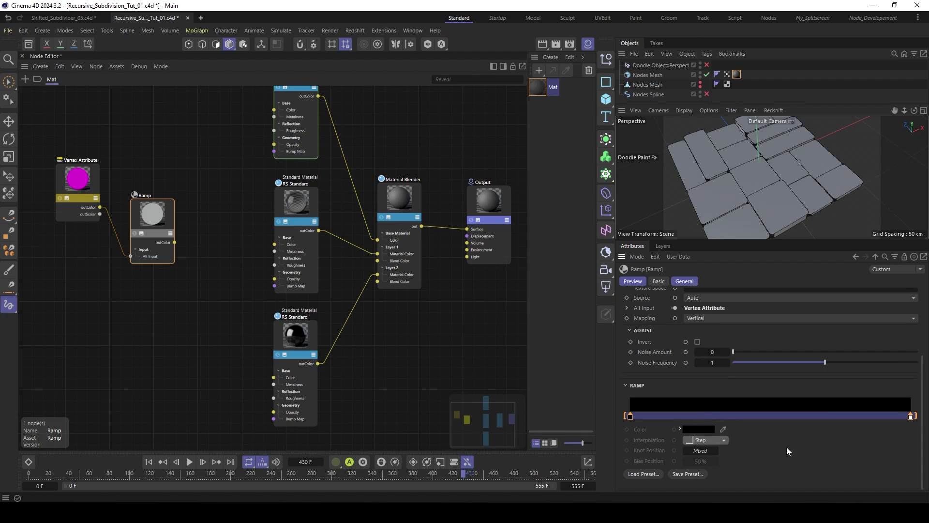
Step: Move the Ramp's white knot to a position of about 73%
click(910, 416)
double_click(910, 416)
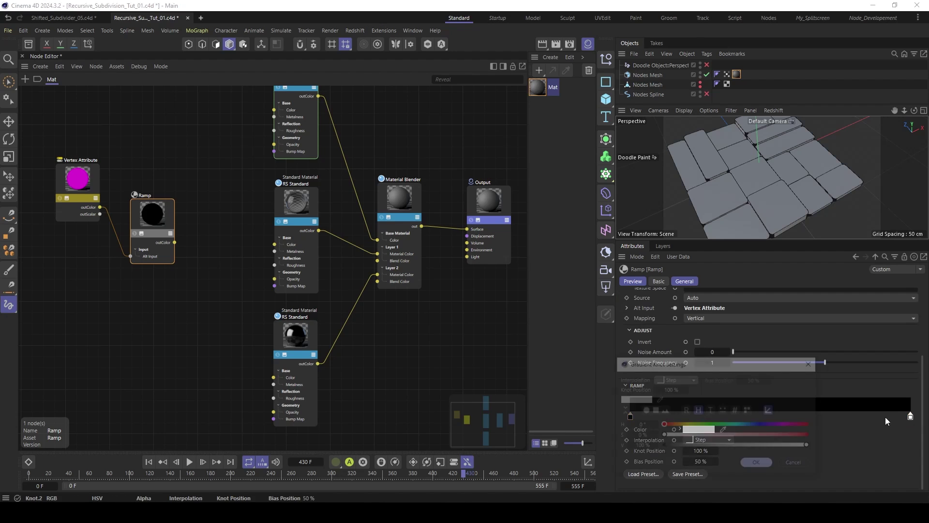
drag(910, 416, 834, 416)
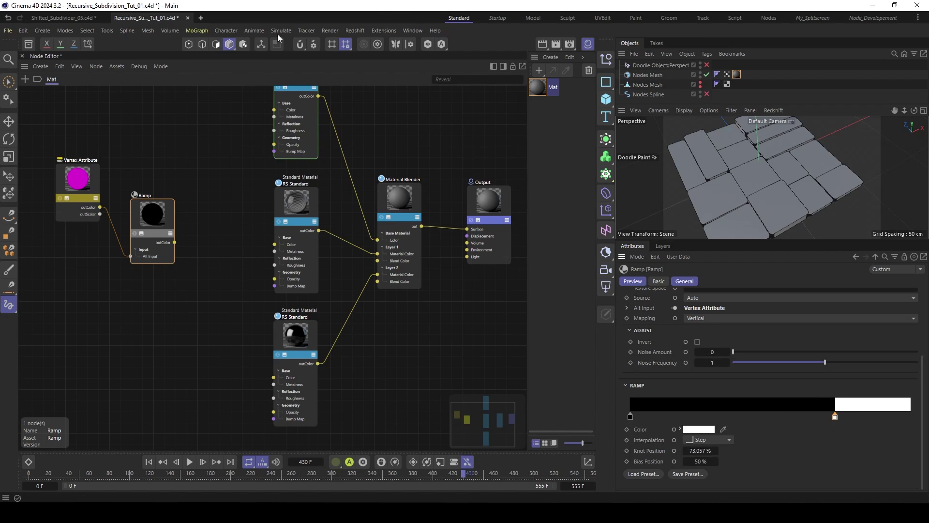
Step: Open the Redshift RenderView and dock it beside the Node Editor
click(355, 31)
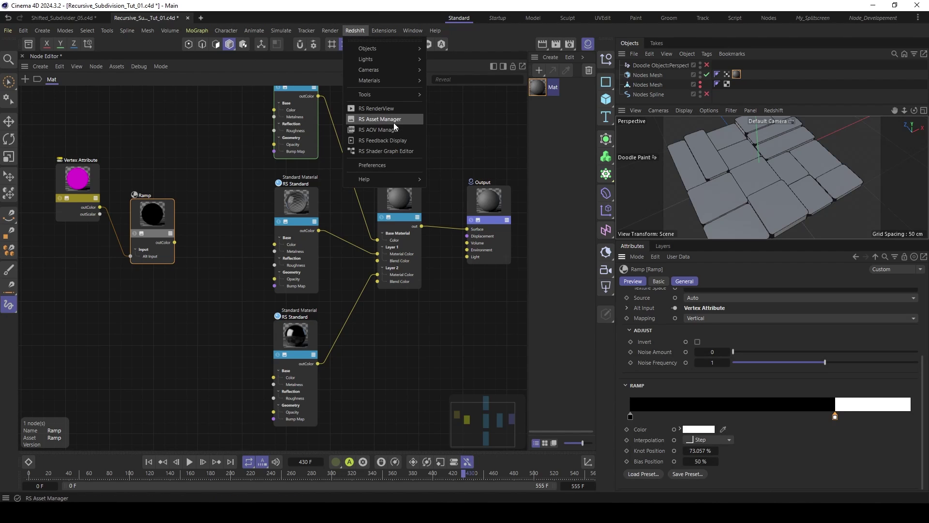
click(375, 110)
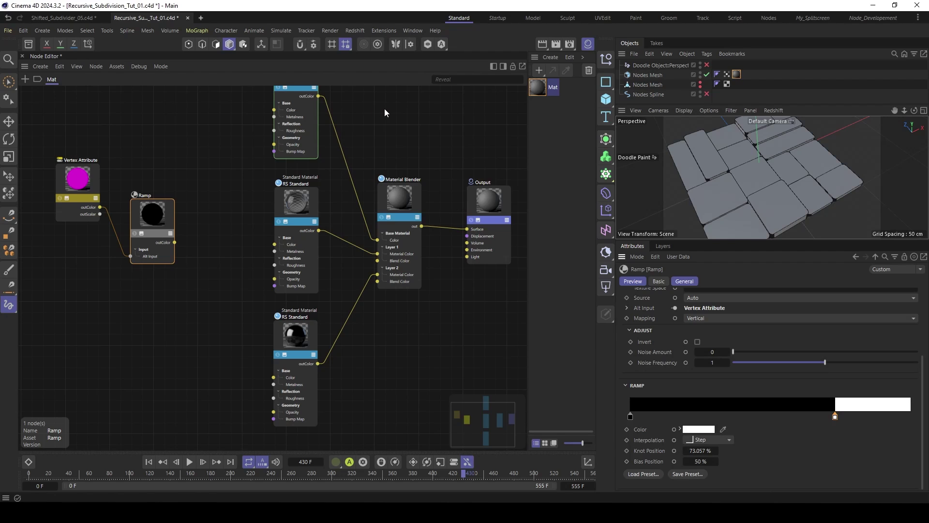
drag(423, 102, 454, 119)
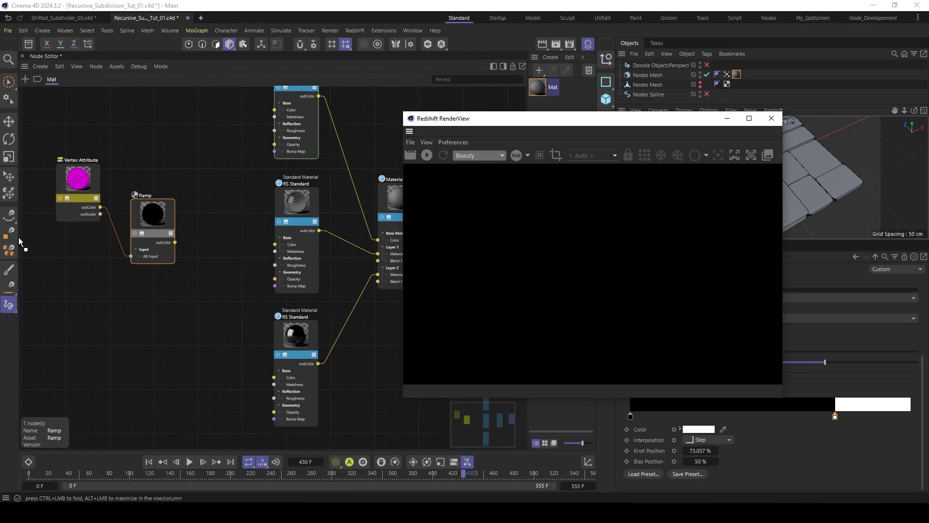
drag(18, 238, 19, 239)
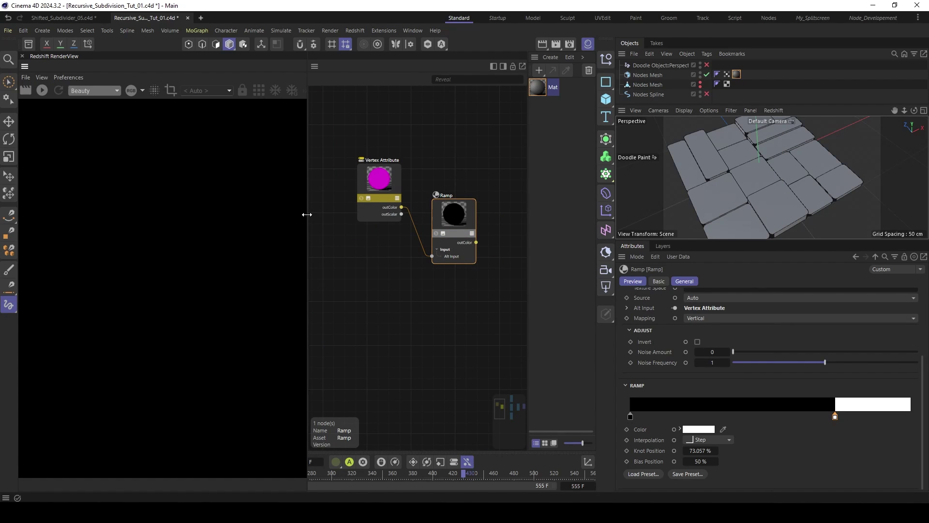
Step: Widen the docked RenderView and the Node Editor by narrowing the viewport and attributes column
drag(306, 214, 320, 214)
scroll(479, 212, down, 3)
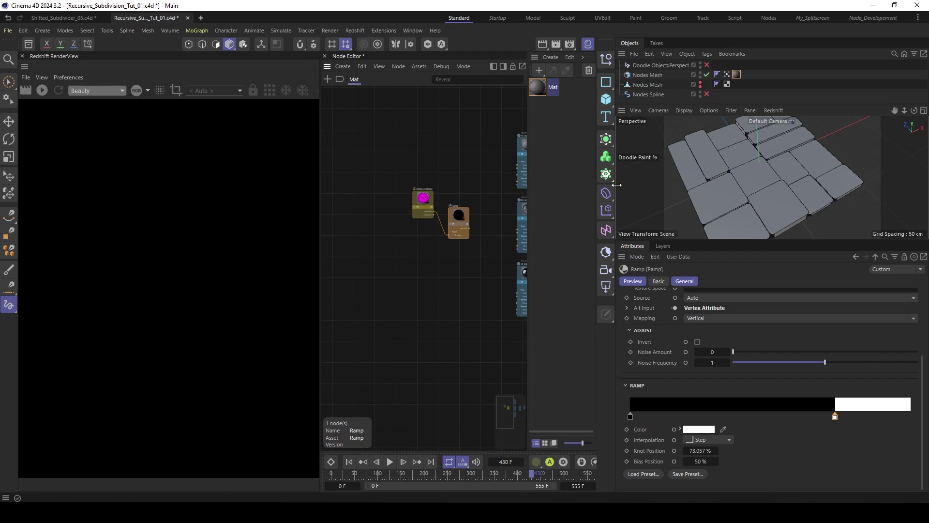
drag(616, 182, 747, 182)
middle_drag(605, 193, 588, 194)
click(587, 194)
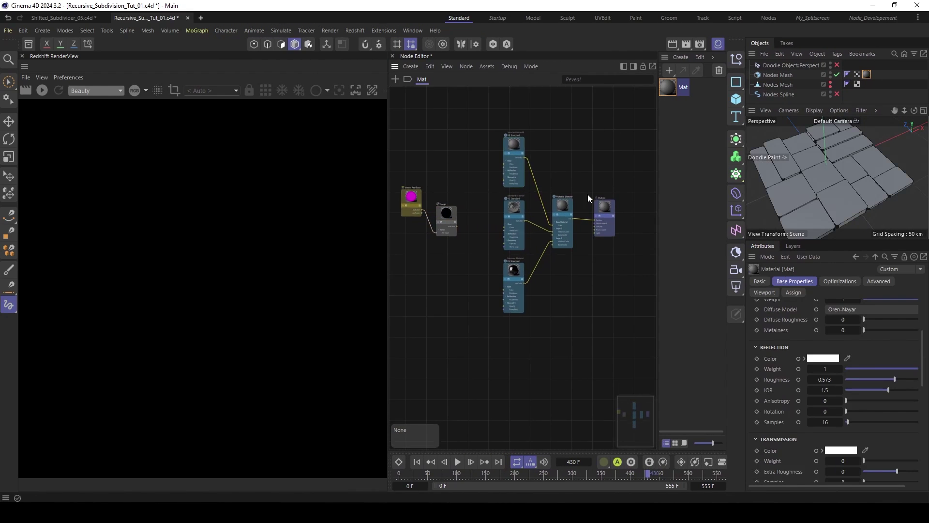
scroll(587, 193, down, 1)
scroll(493, 191, up, 3)
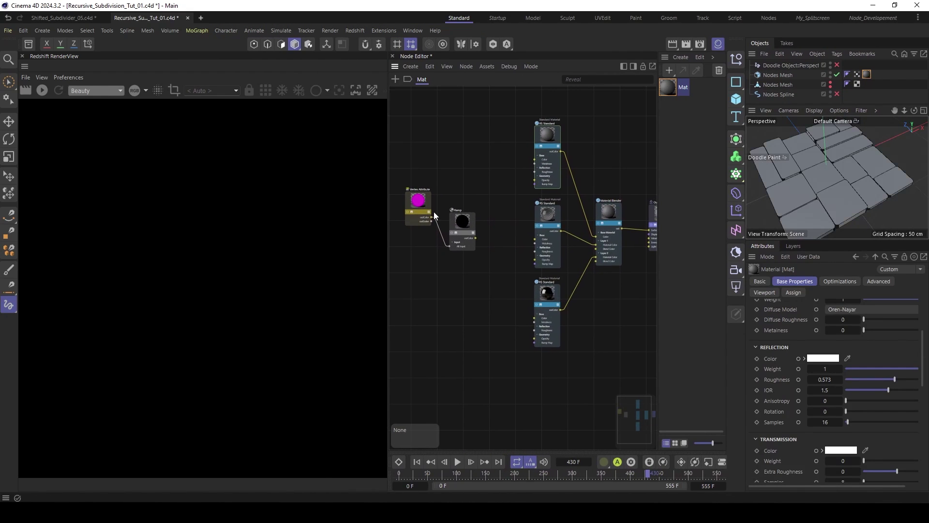
Step: Start the live Redshift render and solo the Ramp node so its output alone is previewed on the panels
click(424, 216)
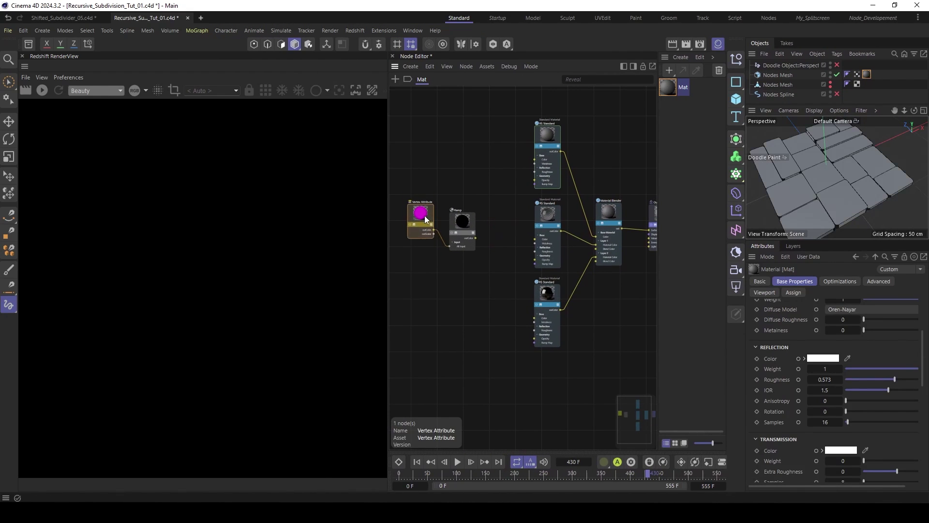
click(40, 91)
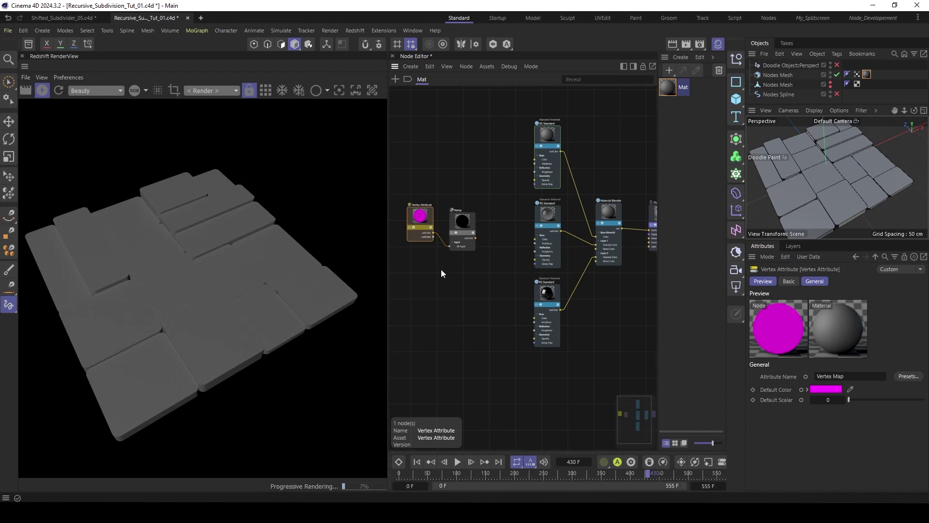
click(452, 244)
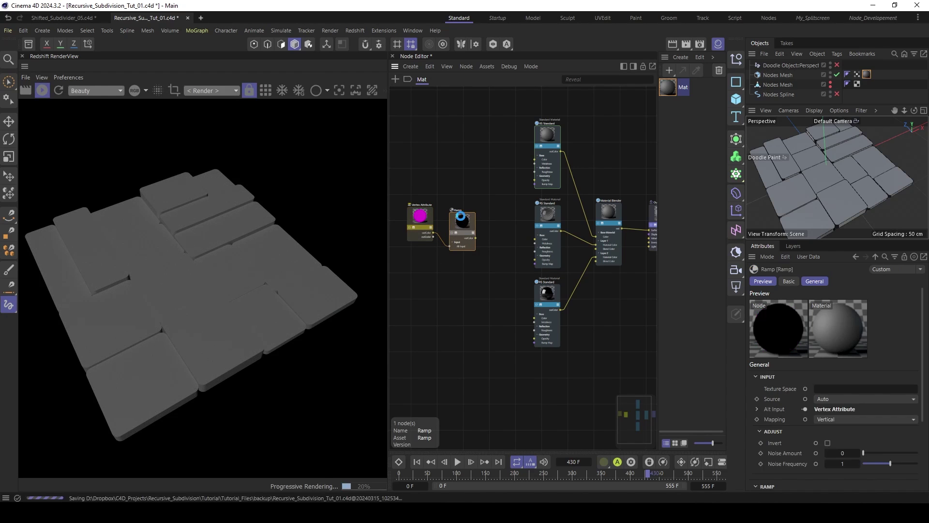
click(451, 233)
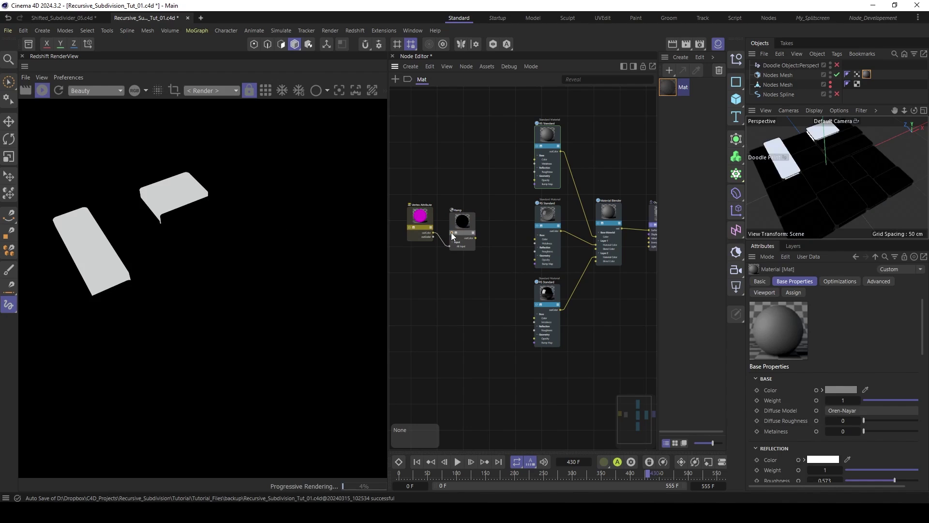
Step: Widen the attributes column and move the Ramp's white knot to a position of about 71.9%
drag(462, 224, 457, 225)
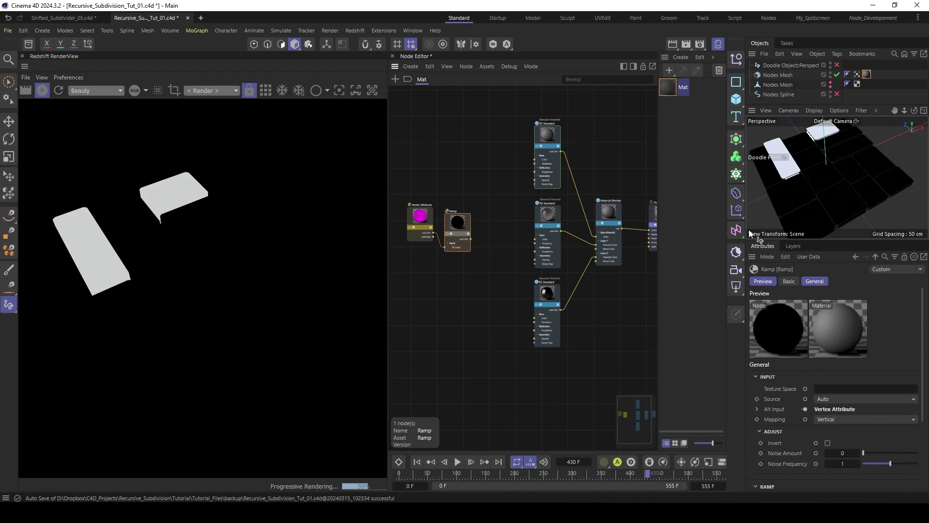
drag(746, 232, 680, 232)
scroll(728, 408, down, 5)
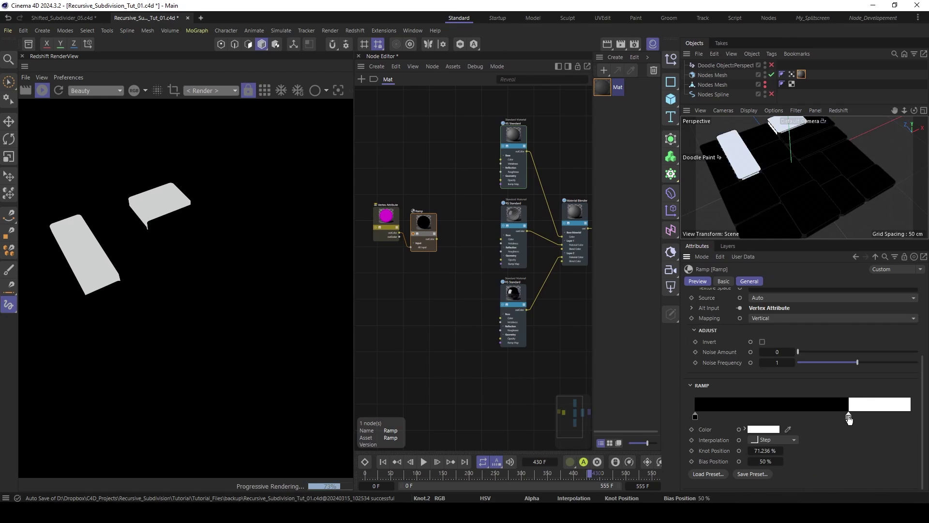
mouse_move(849, 419)
mouse_down()
mouse_move(821, 419)
mouse_move(850, 419)
mouse_up()
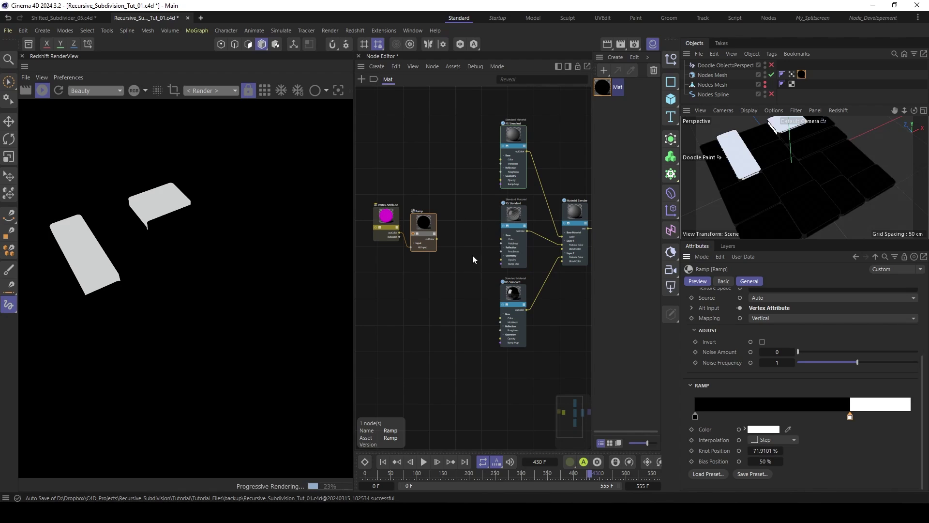
Step: Connect the Ramp's outColor to the Layer 1 Blend Color input of the Material Blender
scroll(474, 256, up, 2)
scroll(443, 237, up, 2)
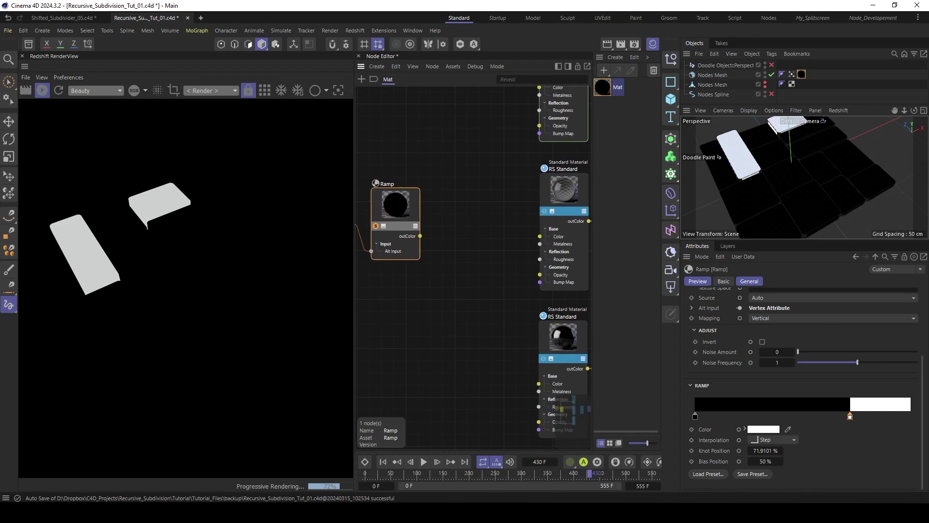
middle_drag(508, 245, 388, 245)
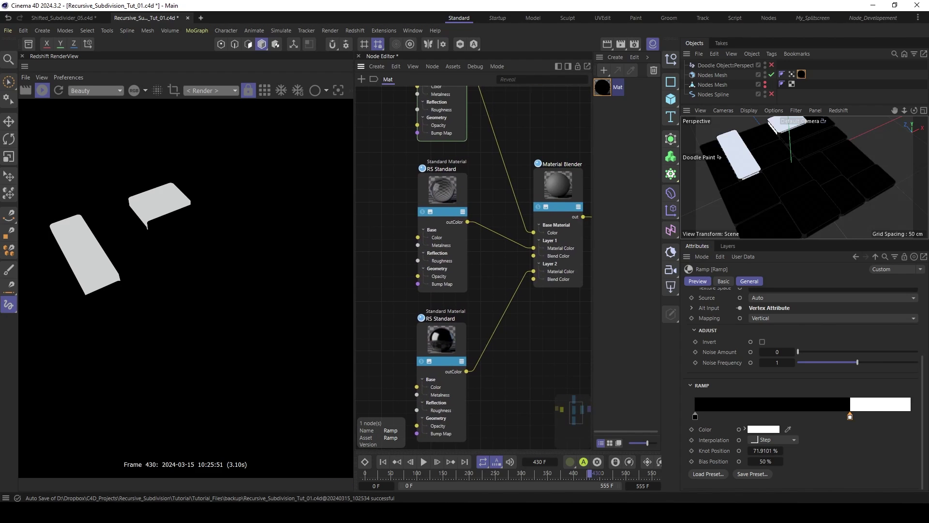
scroll(502, 262, down, 5)
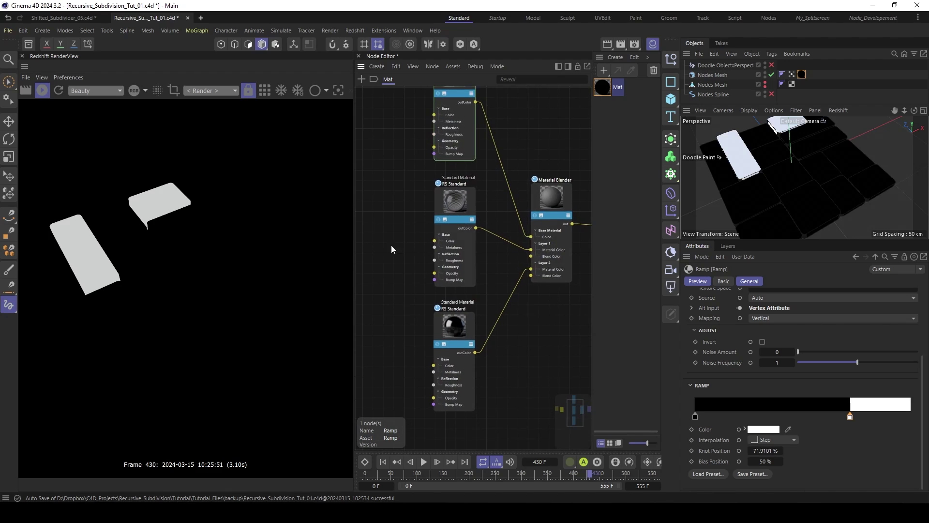
middle_drag(445, 266, 471, 265)
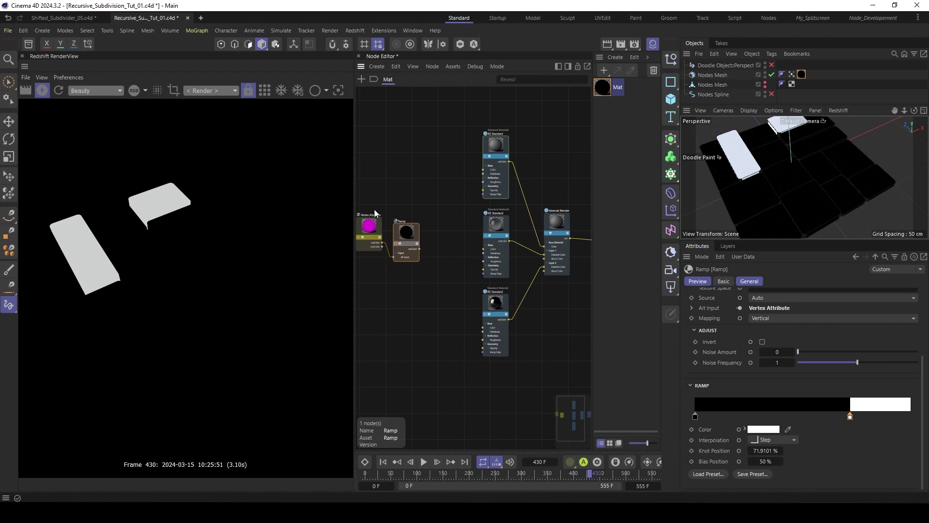
drag(373, 209, 555, 257)
scroll(433, 255, up, 1)
click(448, 258)
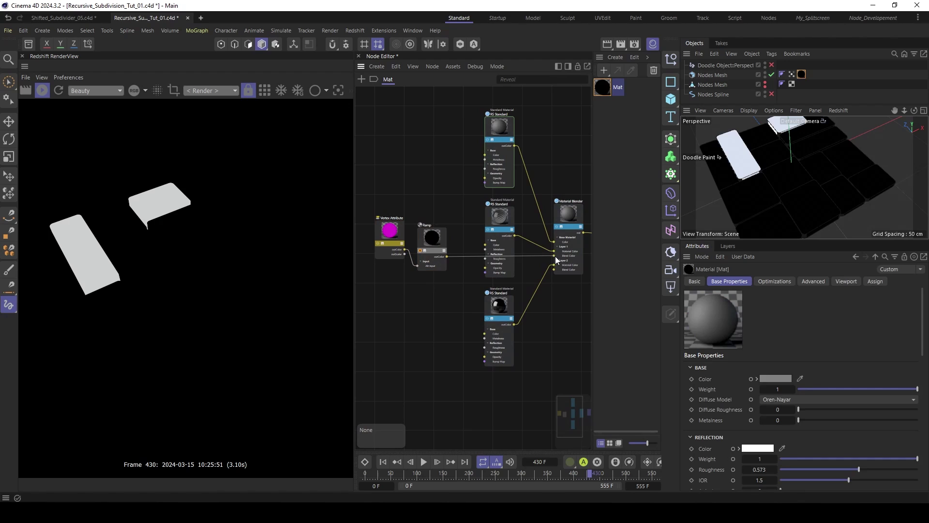
Step: Duplicate the Ramp node below the original, keeping its Vertex Attribute input, and solo the copy for preview
click(428, 237)
ctrl+drag(430, 234, 434, 294)
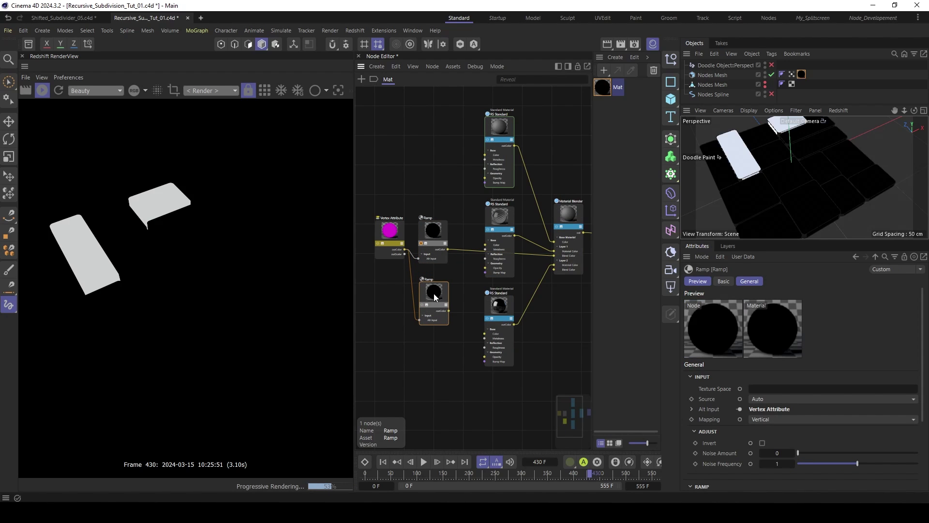
scroll(719, 388, down, 5)
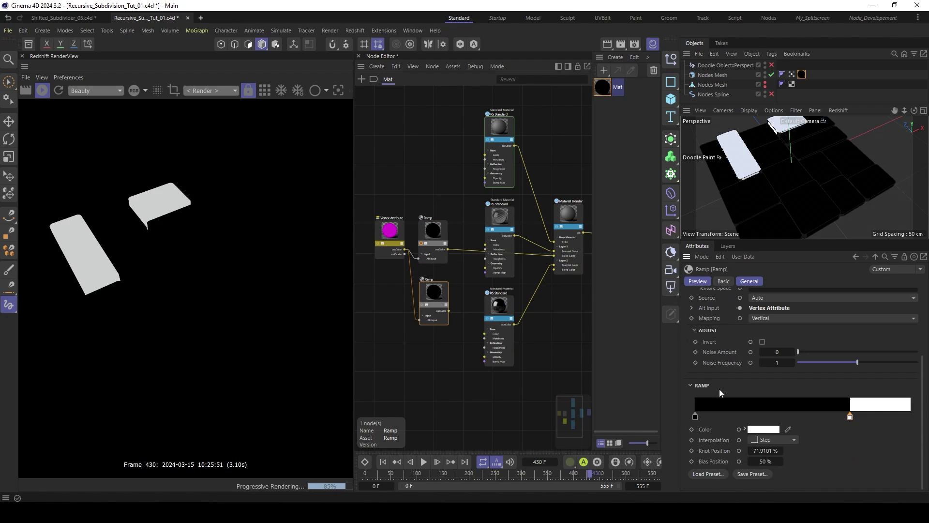
click(422, 304)
click(422, 304)
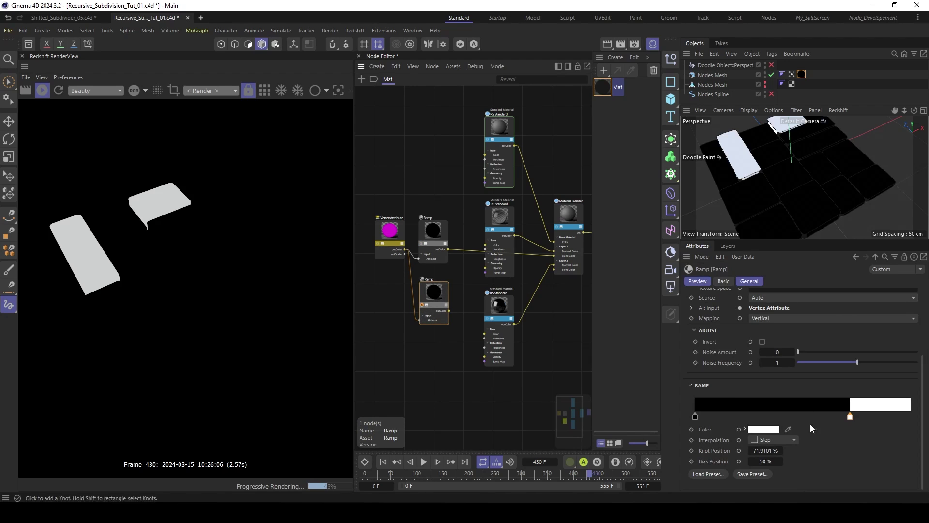
Step: Swap the duplicated Ramp's knots, placing the white knot at 0% and the black knot at about 15.5%
drag(695, 416, 751, 416)
drag(850, 417, 697, 415)
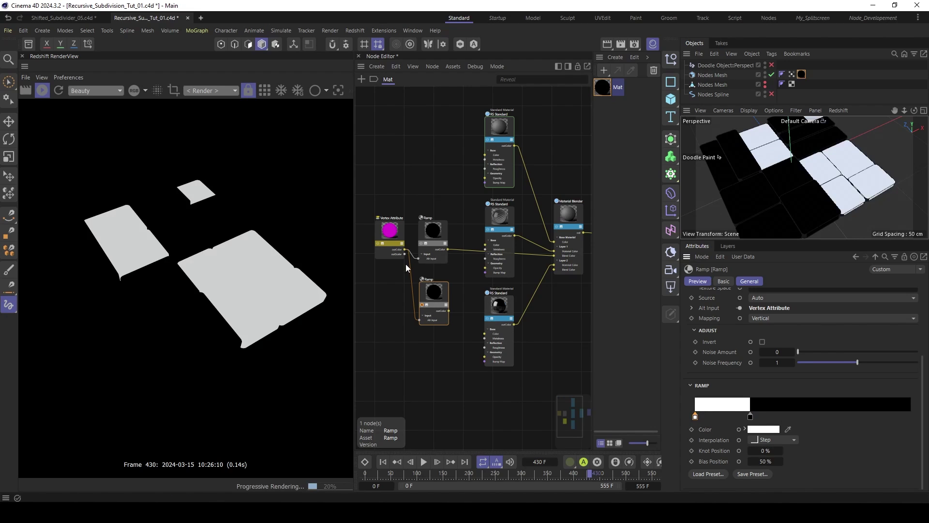
drag(749, 416, 728, 416)
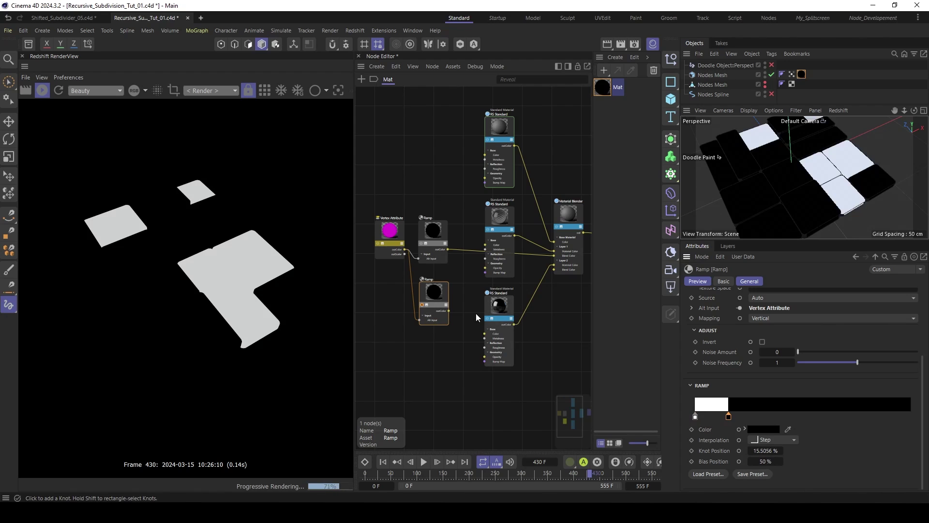
Step: Connect the second Ramp's outColor to the Layer 2 Blend Color input of the Material Blender
alt+right_drag(482, 318, 504, 319)
alt+middle_drag(482, 318, 446, 325)
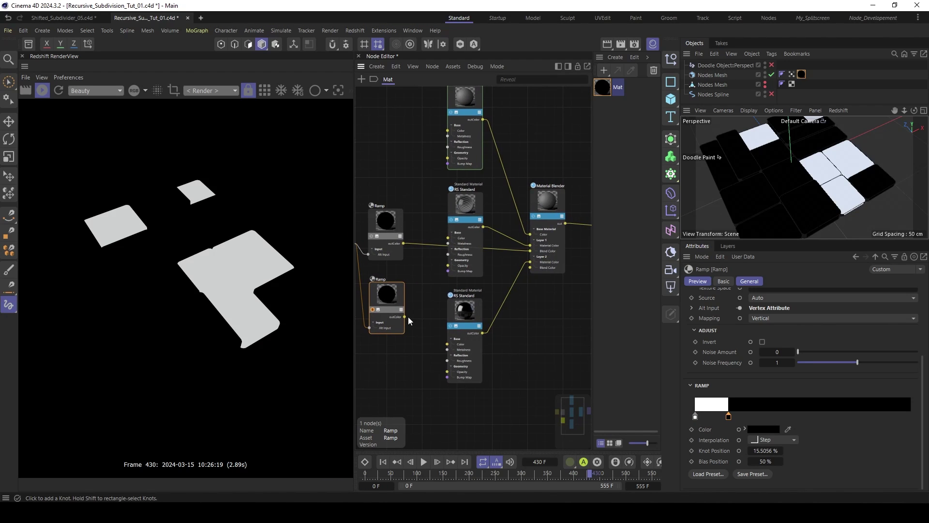
drag(407, 315, 532, 268)
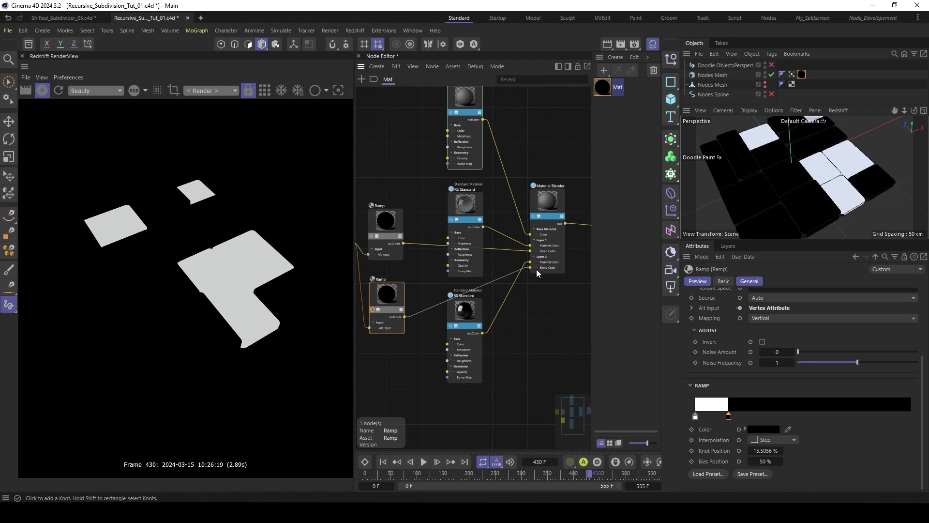
click(548, 293)
key(h)
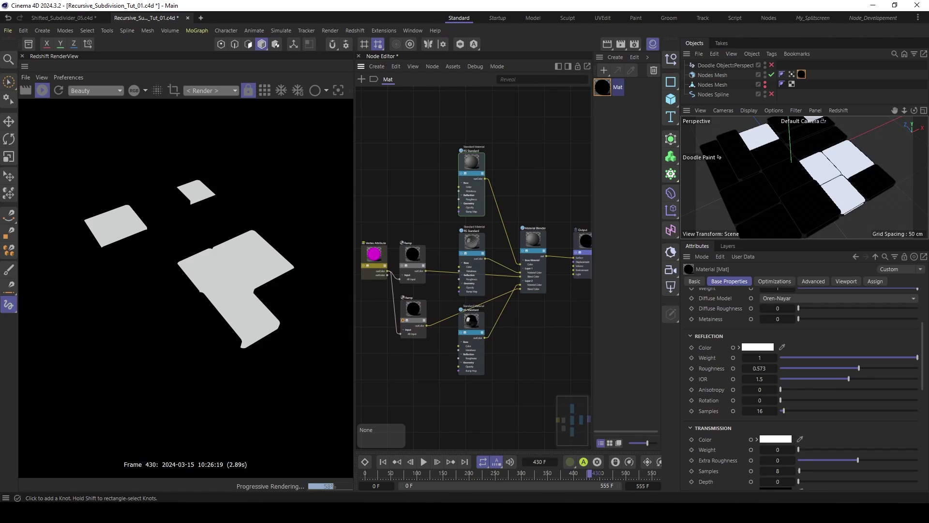
Step: Duplicate the first Ramp above it and connect the copy to the base Standard material's Color, soloing the copy for preview
click(469, 161)
scroll(460, 248, up, 2)
click(431, 284)
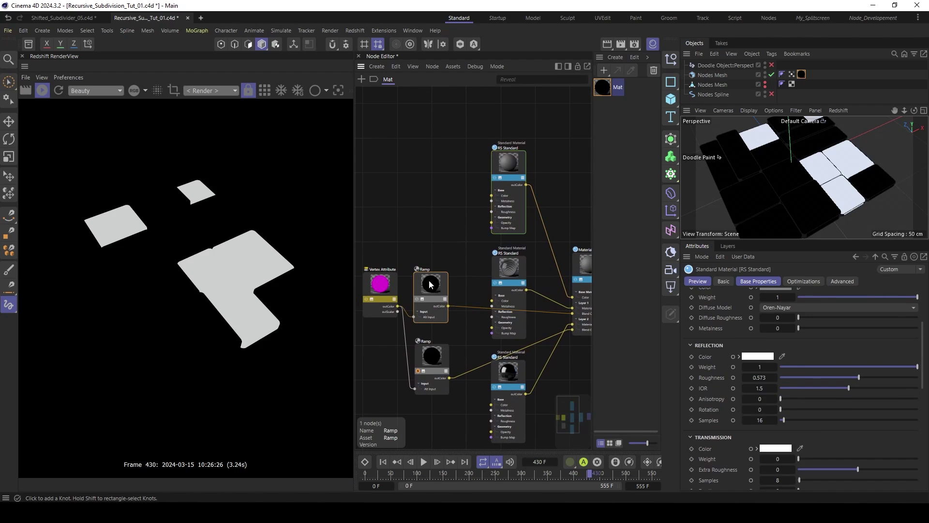
ctrl+drag(427, 289, 428, 210)
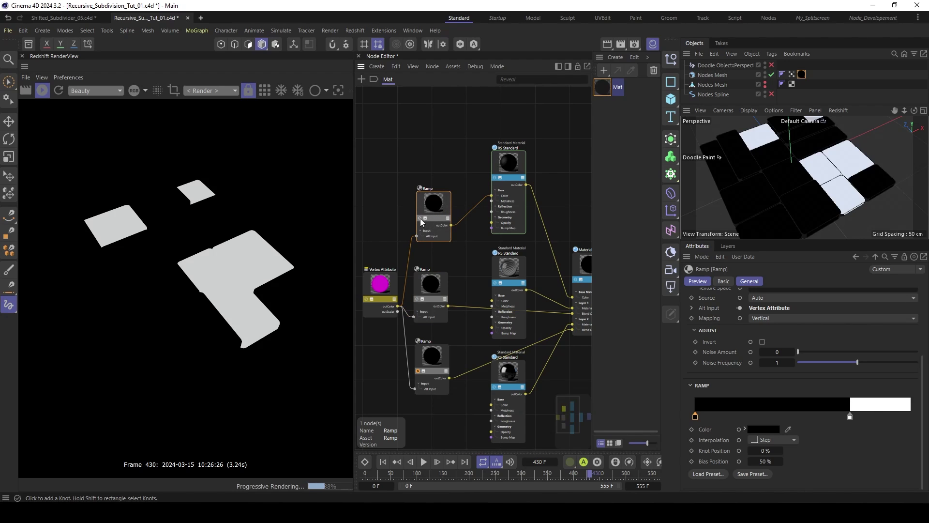
Step: Load the Scheme 7 gradient preset into the new Ramp and turn off its solo preview
click(704, 472)
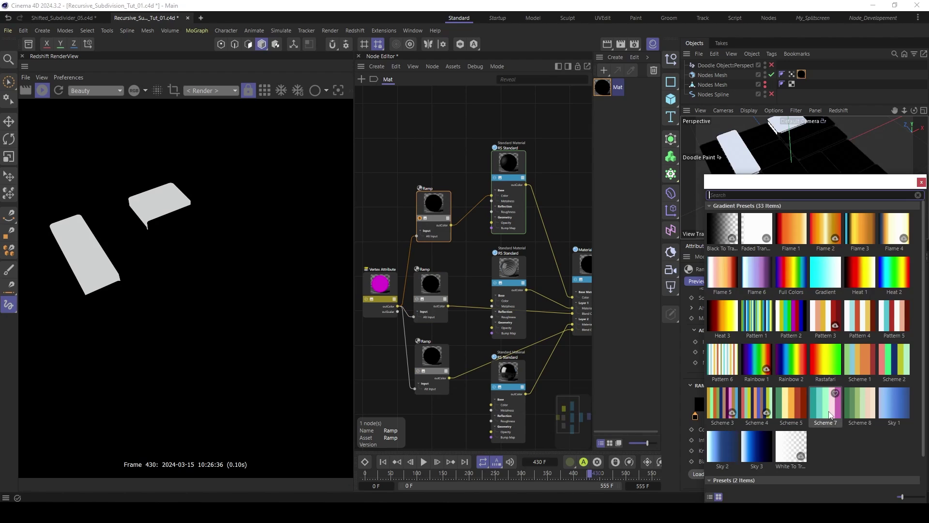
double_click(828, 415)
click(426, 177)
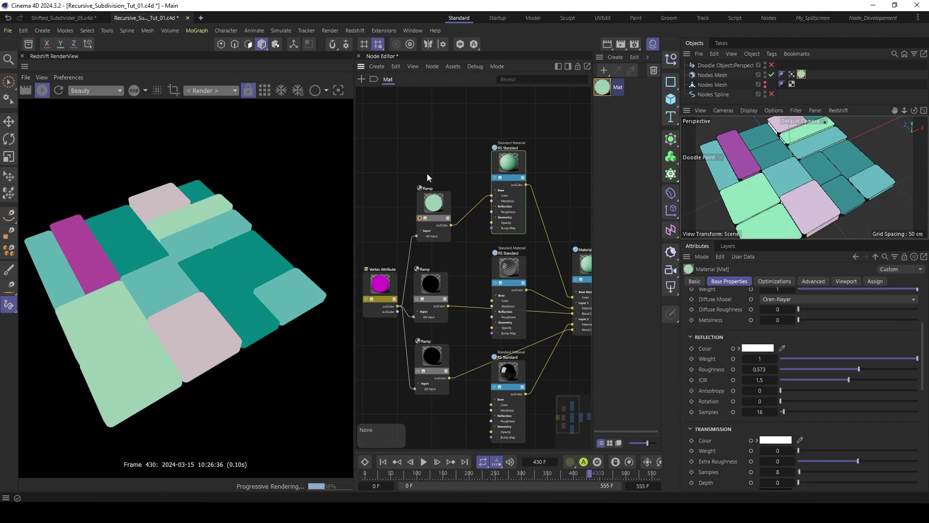
click(419, 217)
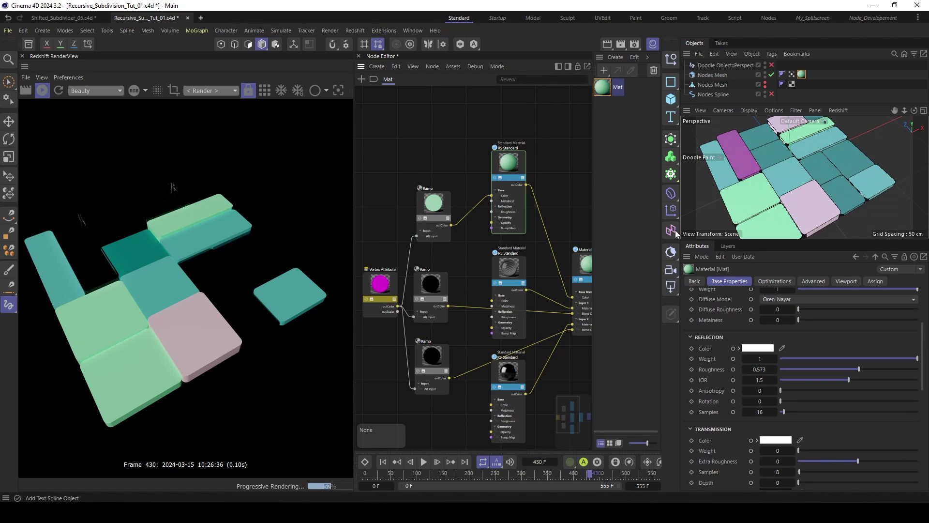
Step: Add a Redshift Dome Light, then open the Asset Browser and widen it by narrowing the RenderView and Node Editor
drag(672, 288, 719, 378)
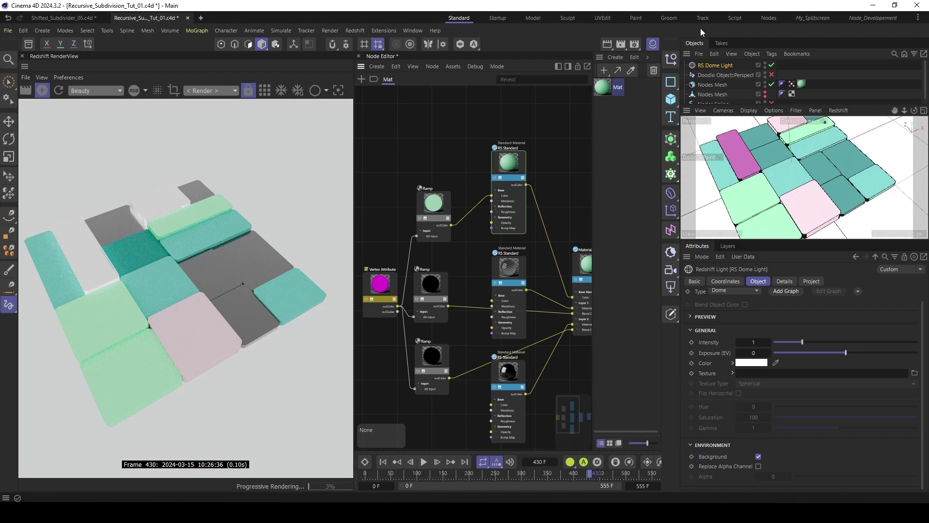
click(28, 43)
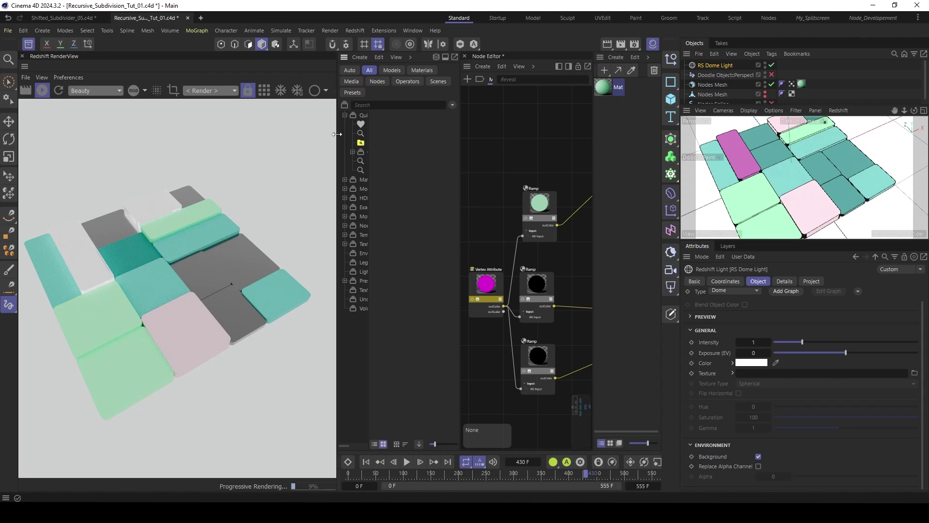
drag(337, 134, 221, 134)
drag(342, 136, 401, 136)
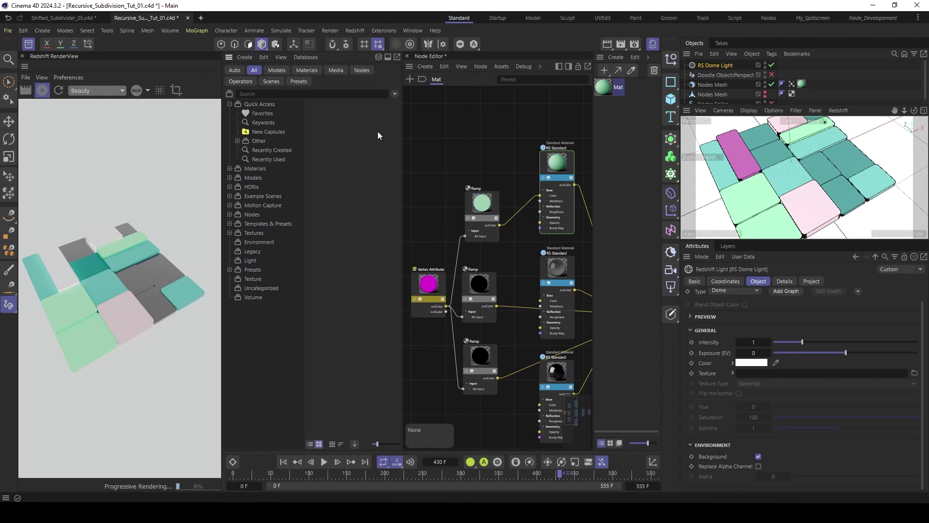
Step: Search the assets for "hdri" and assign GI (empty_room_02_pano).hdr as the Dome Light's texture
click(275, 94)
text(hdr)
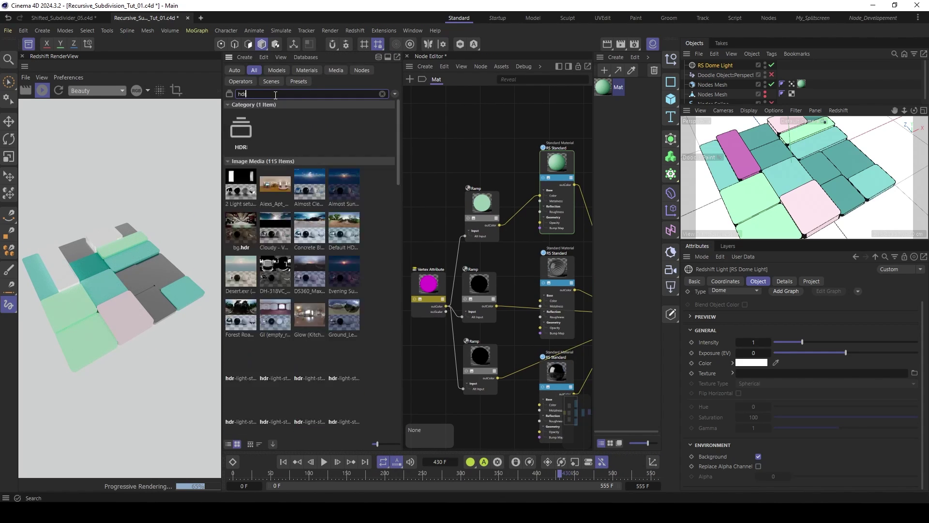
text(i)
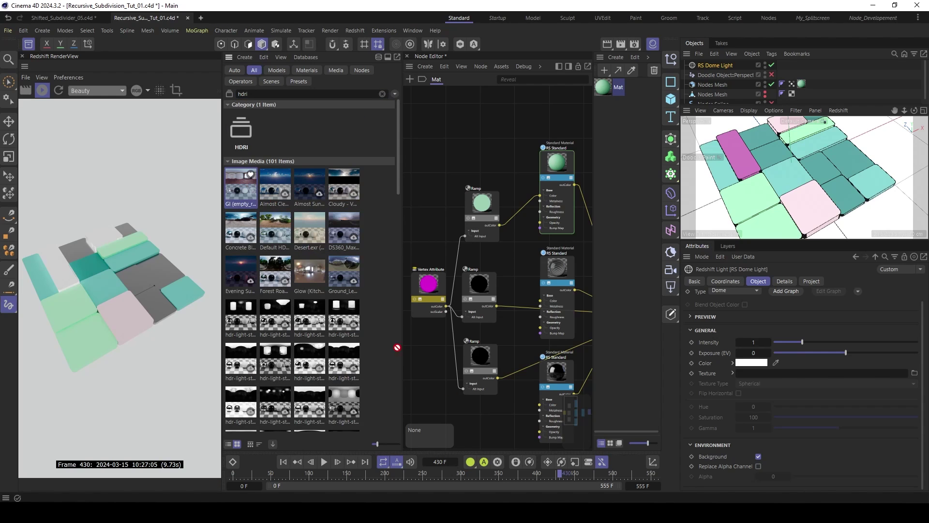
drag(397, 347, 764, 376)
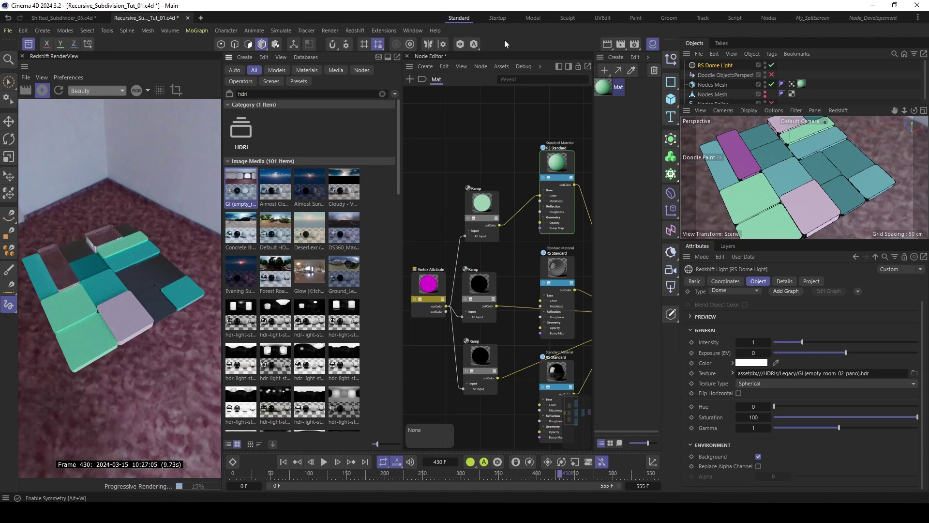
Step: Add a Plane object as the floor beneath the panels and widen the RenderView
click(670, 101)
click(702, 131)
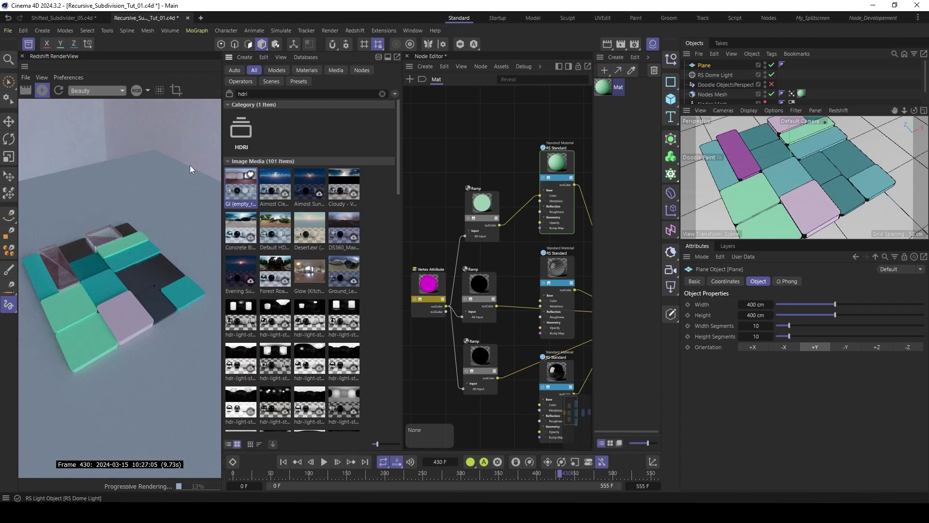
drag(222, 129, 329, 140)
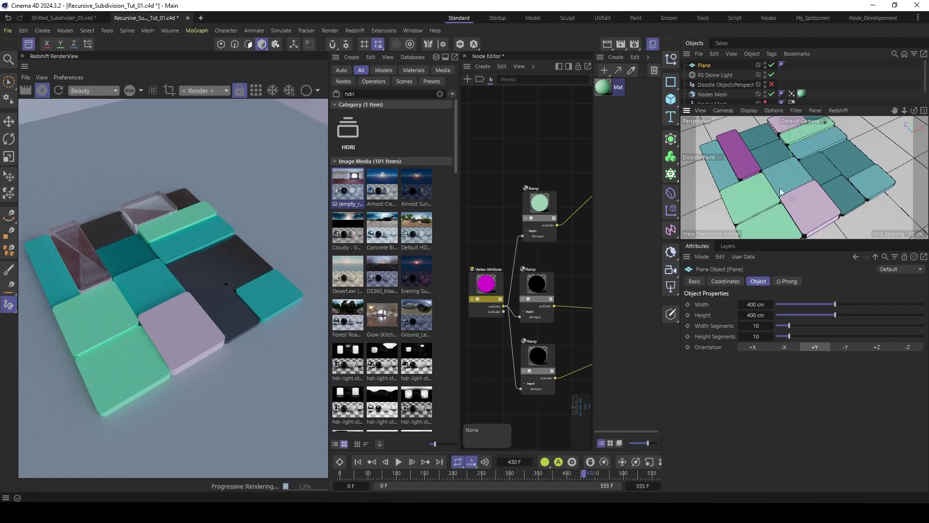
Step: View the panels from a lower angle and rotate the RS Dome Light to bring the HDRI's curtained window behind them
alt+drag(780, 192, 793, 135)
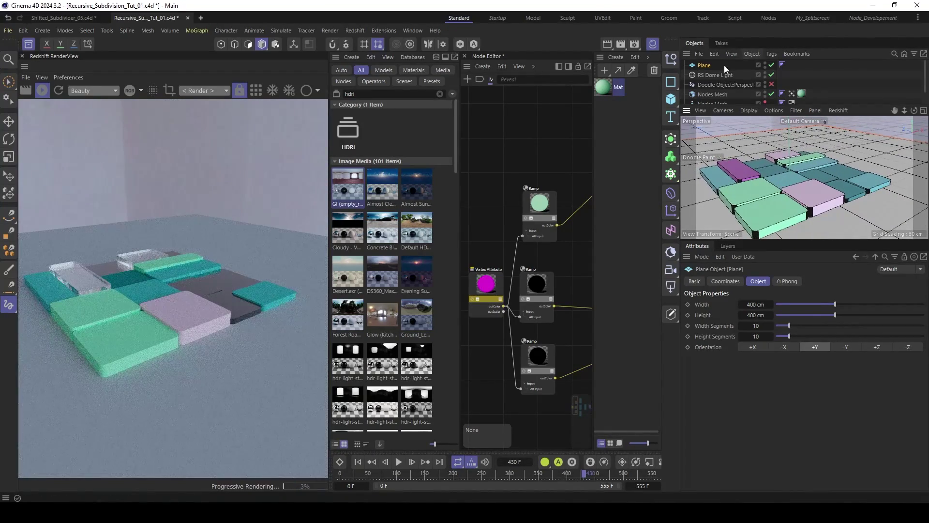
click(713, 75)
key(r)
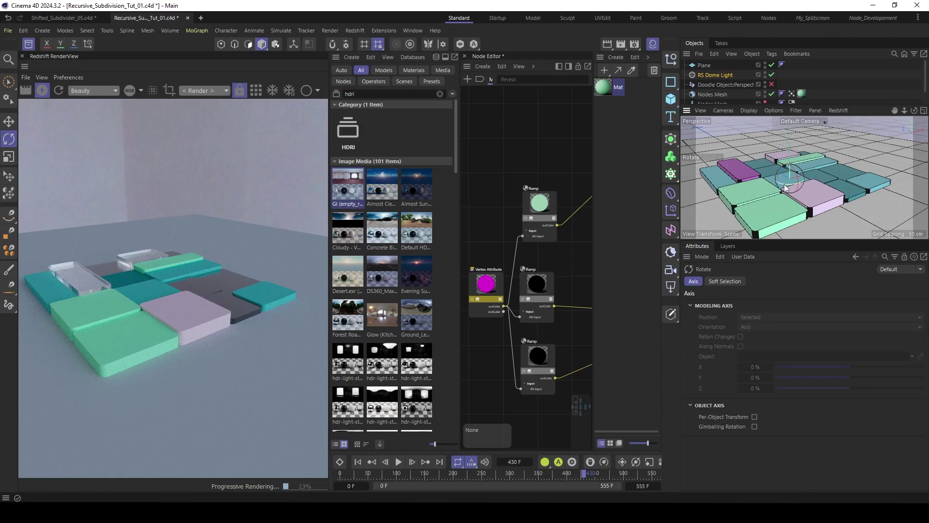
drag(785, 188, 812, 189)
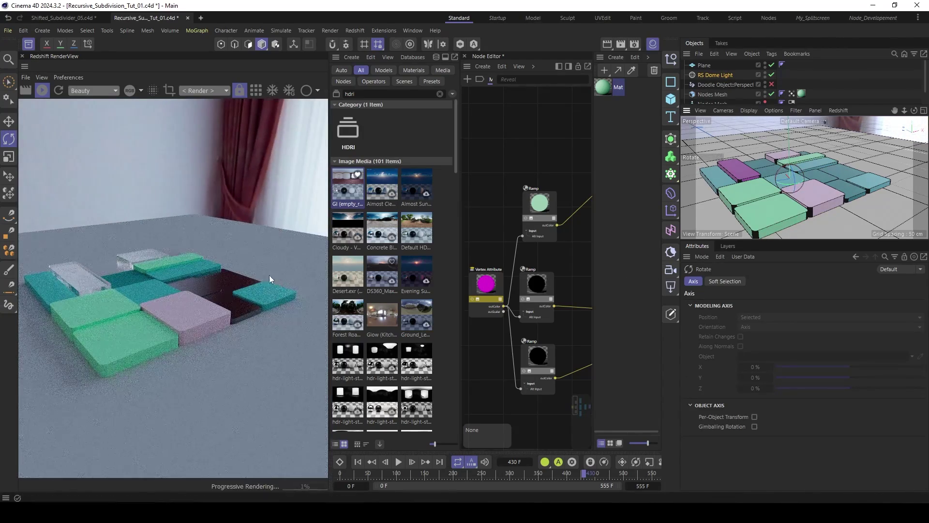